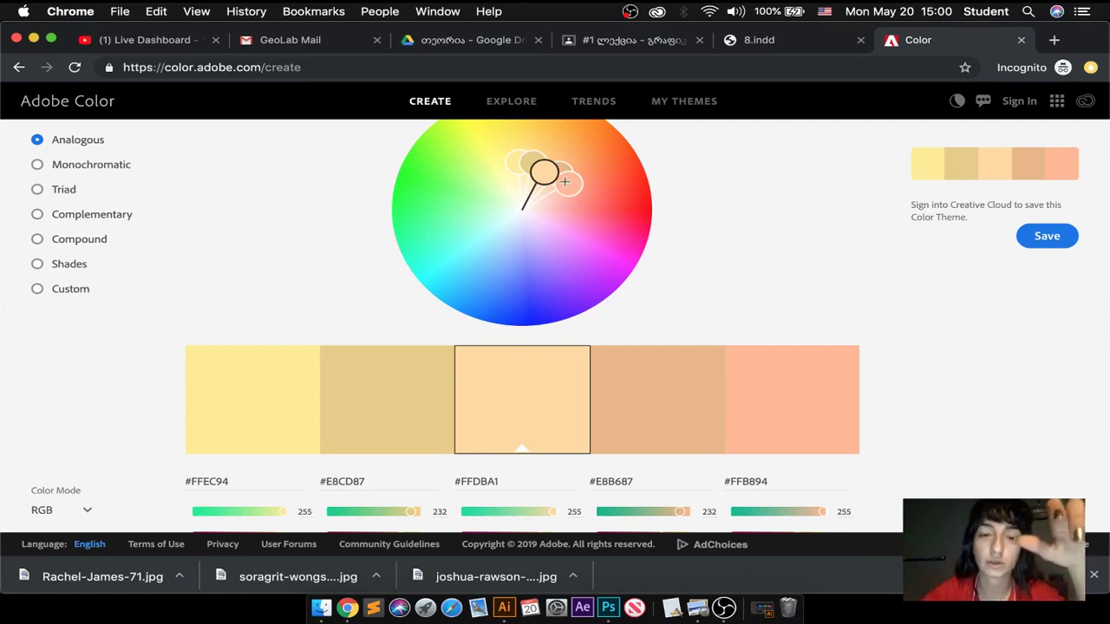
Step: Switch to Photoshop, pick the red ba2121 as the new foreground color in the Color Picker, and copy its hex code
left_click(607, 608)
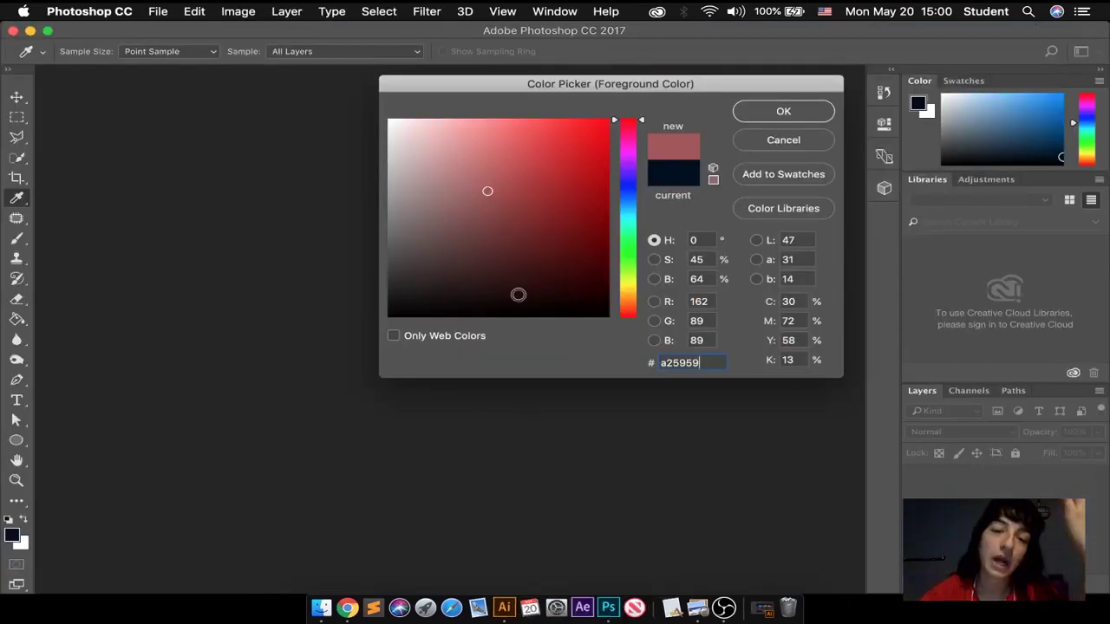
left_click(545, 257)
left_click(546, 196)
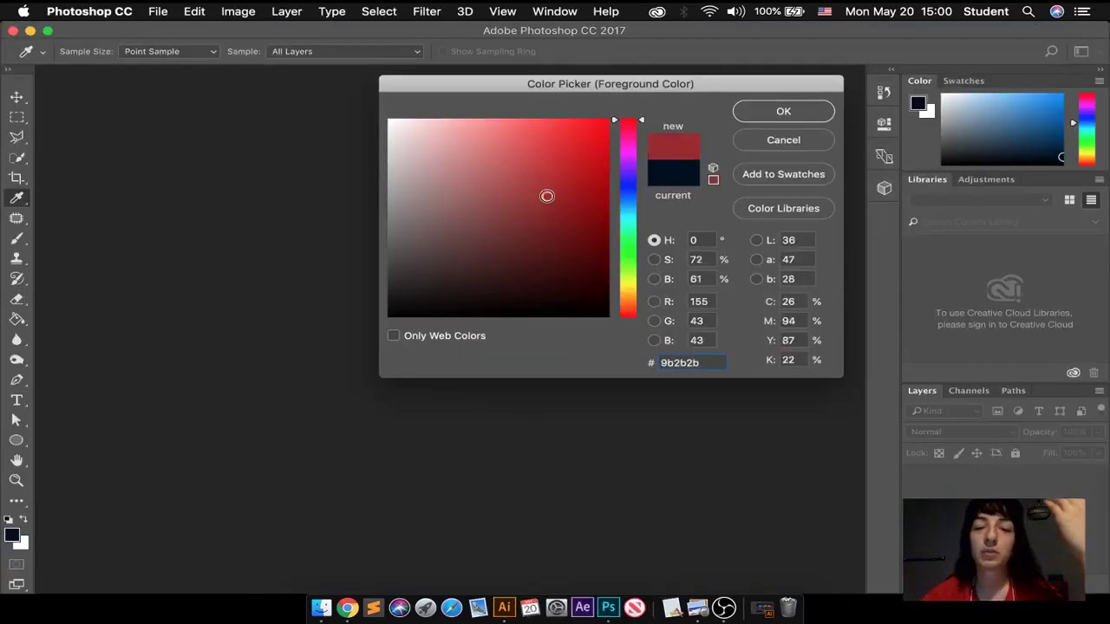
left_click(569, 172)
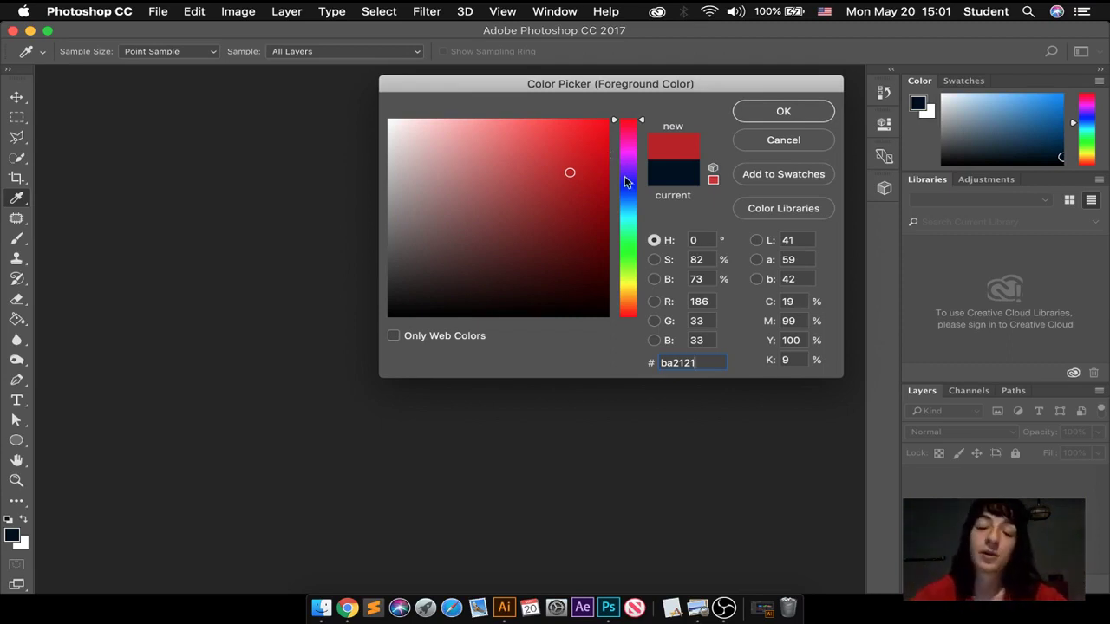
left_click_drag(694, 362, 660, 363)
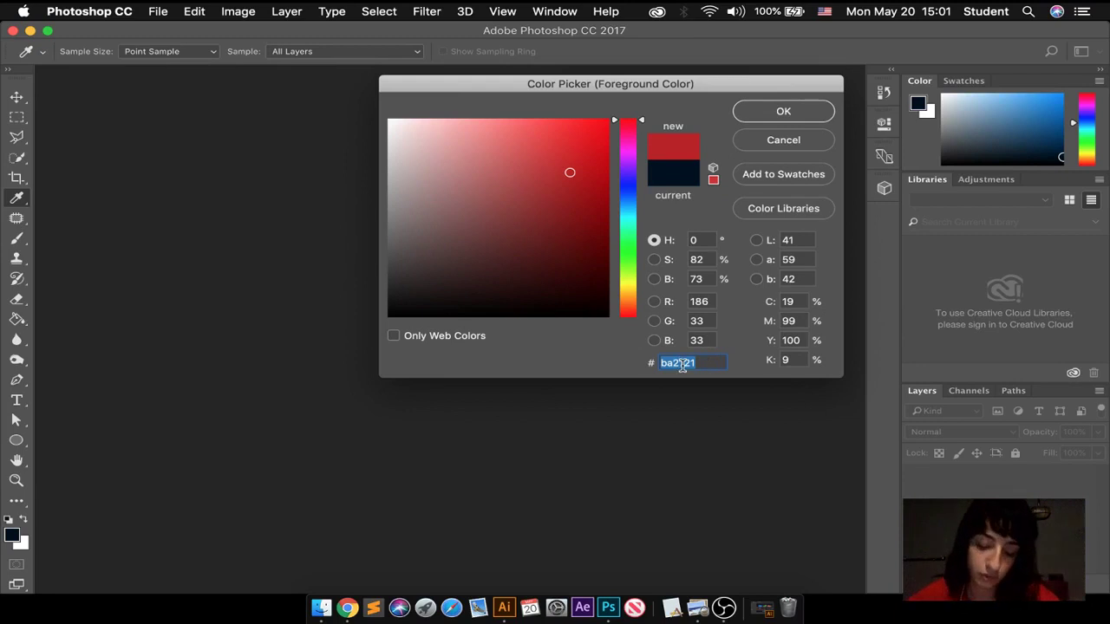
right_click(683, 367)
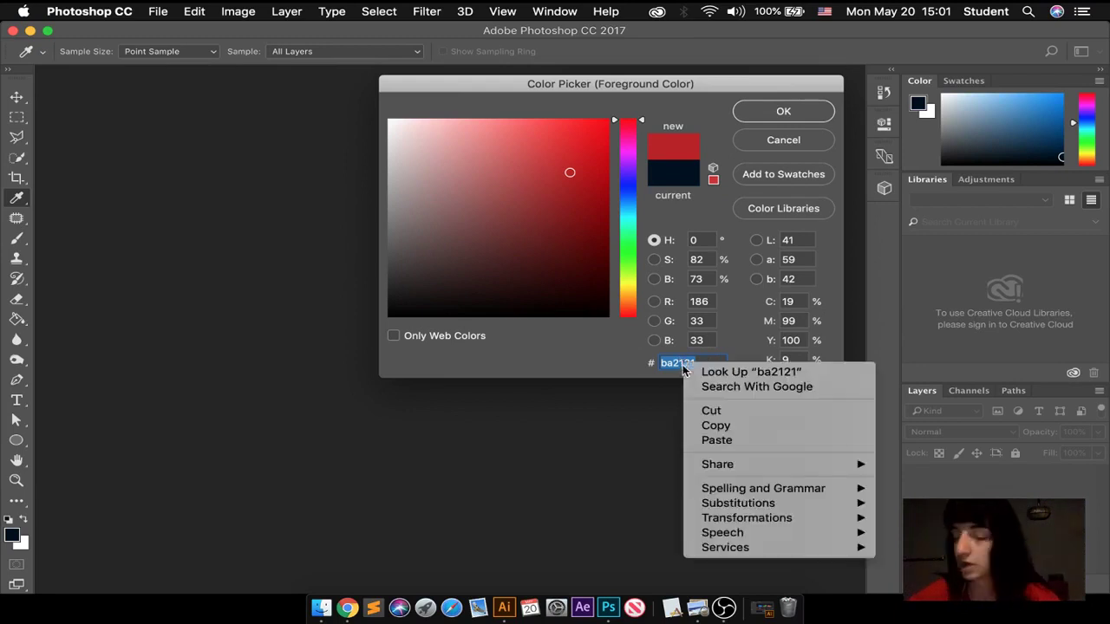
left_click(716, 427)
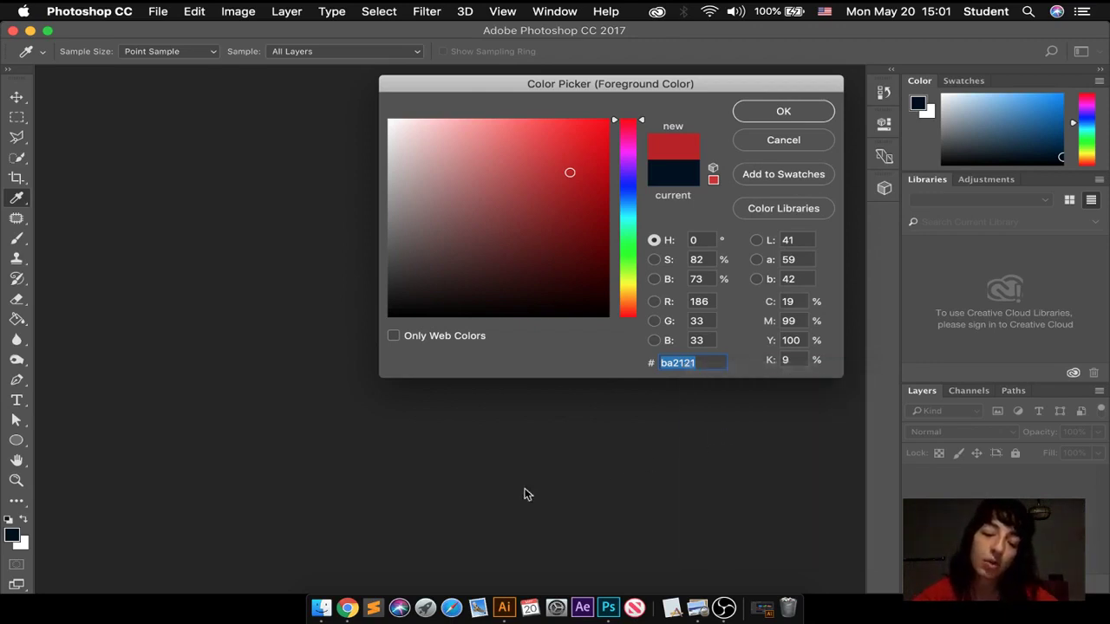
Step: Replace the base color's hex code in Adobe Color with the copied ba2121 and compare it with Photoshop's Color Picker
left_click(347, 604)
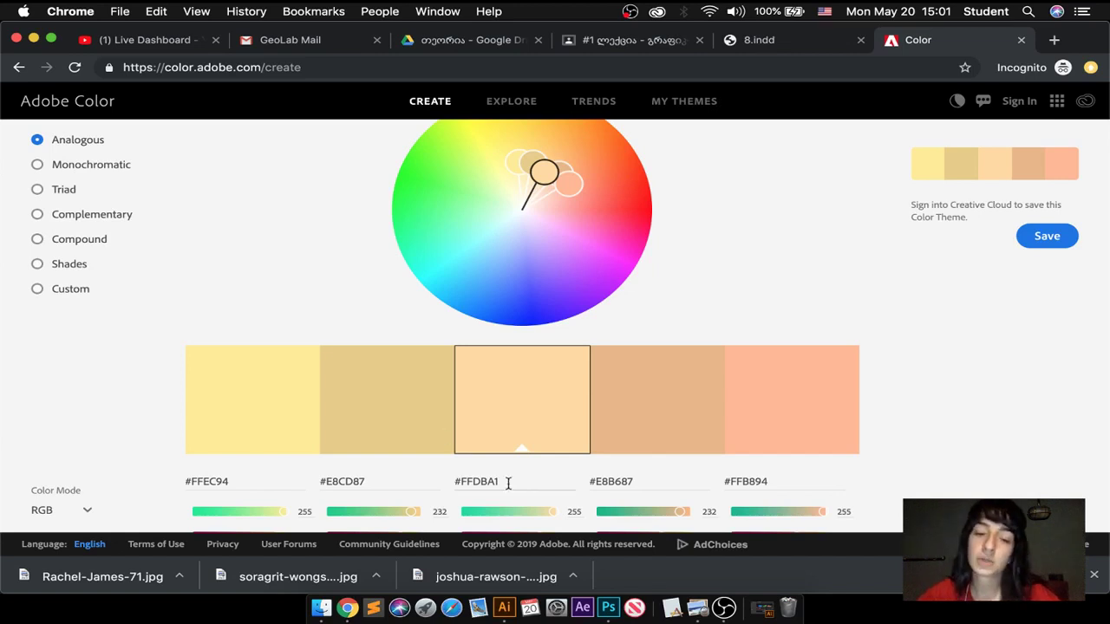
left_click_drag(508, 483, 462, 483)
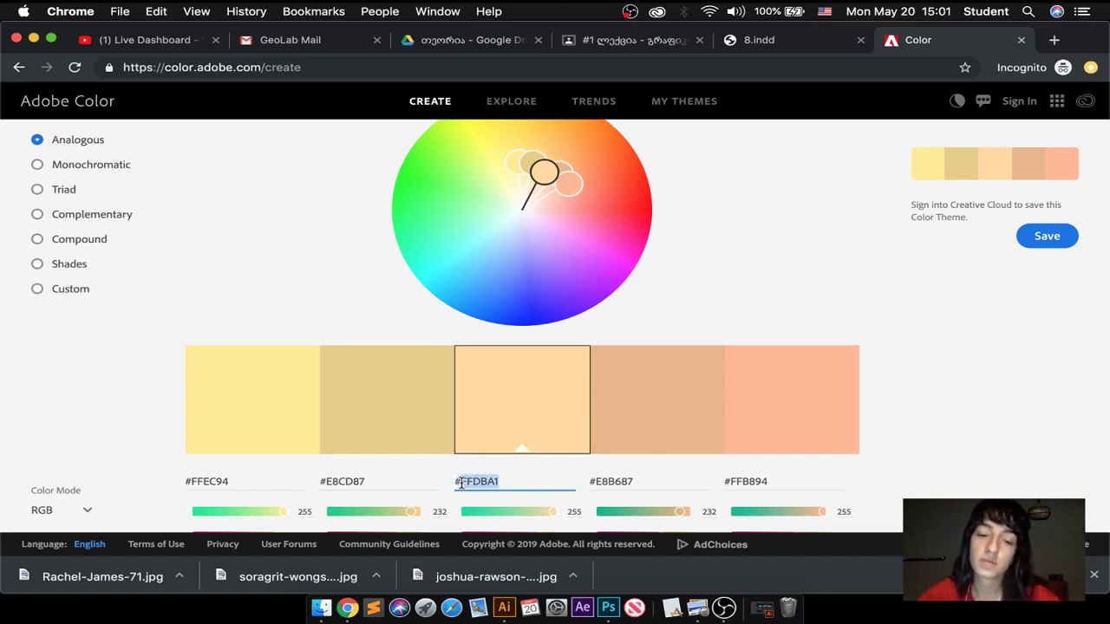
right_click(468, 486)
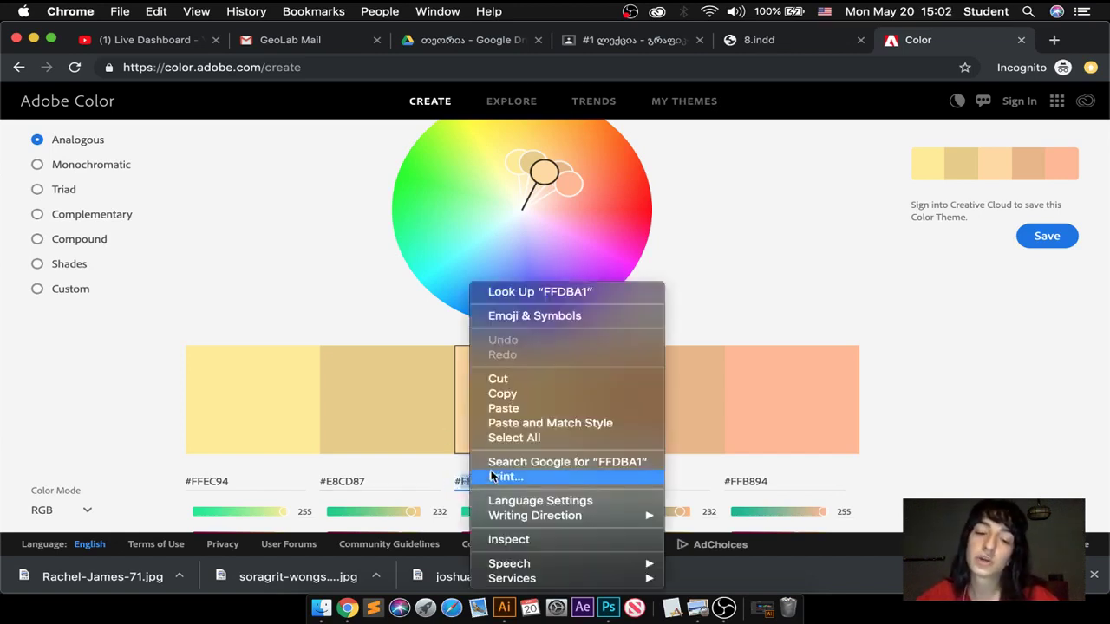
left_click(507, 410)
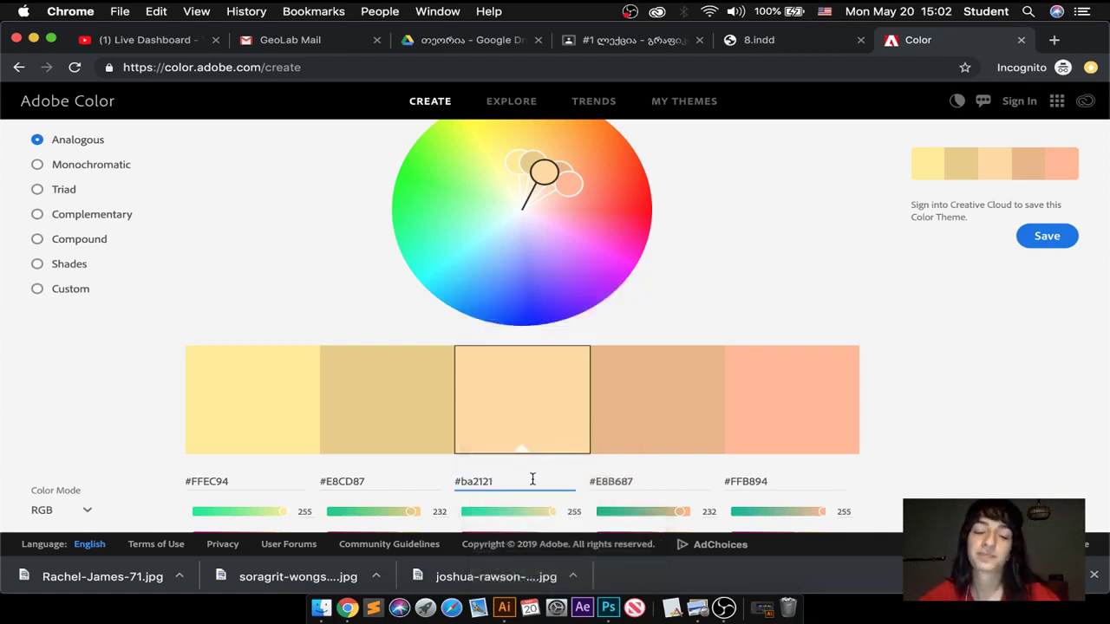
left_click(631, 481)
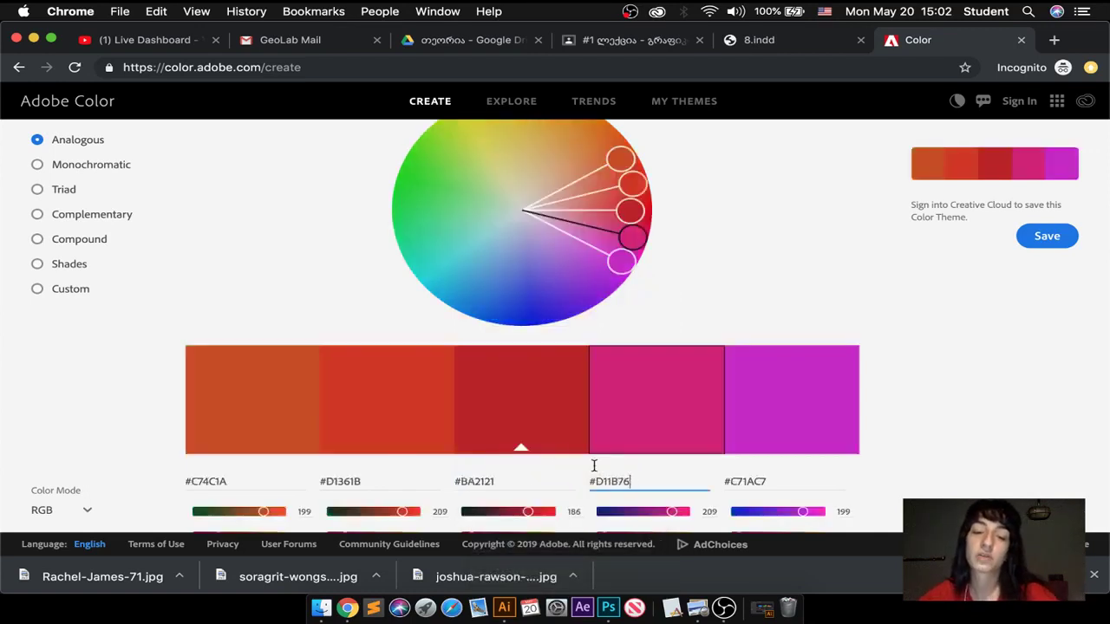
left_click(509, 415)
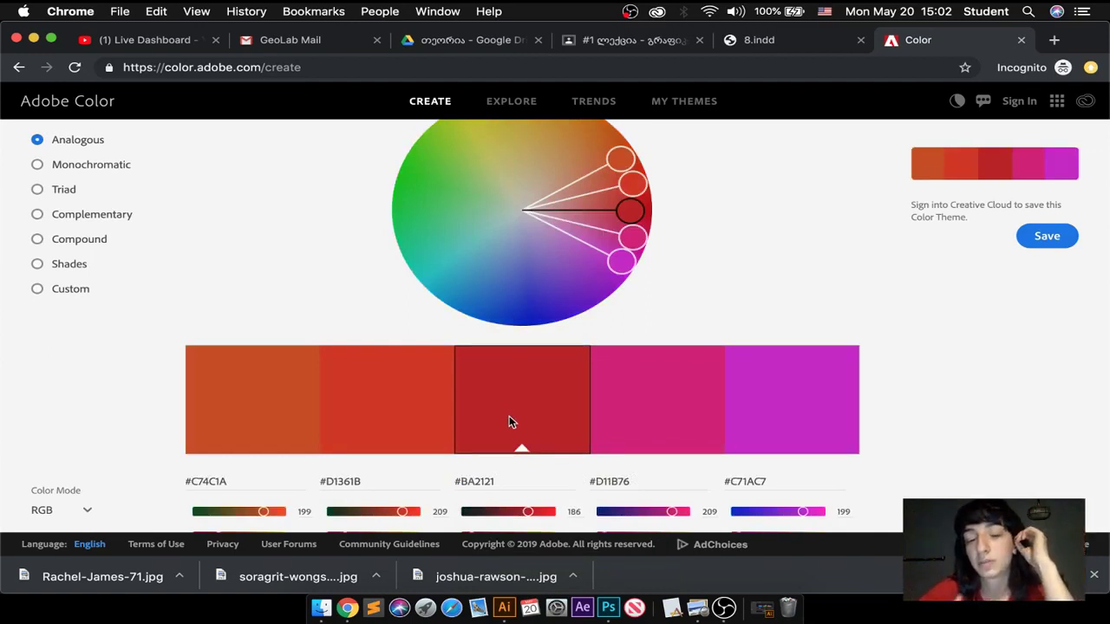
left_click(609, 598)
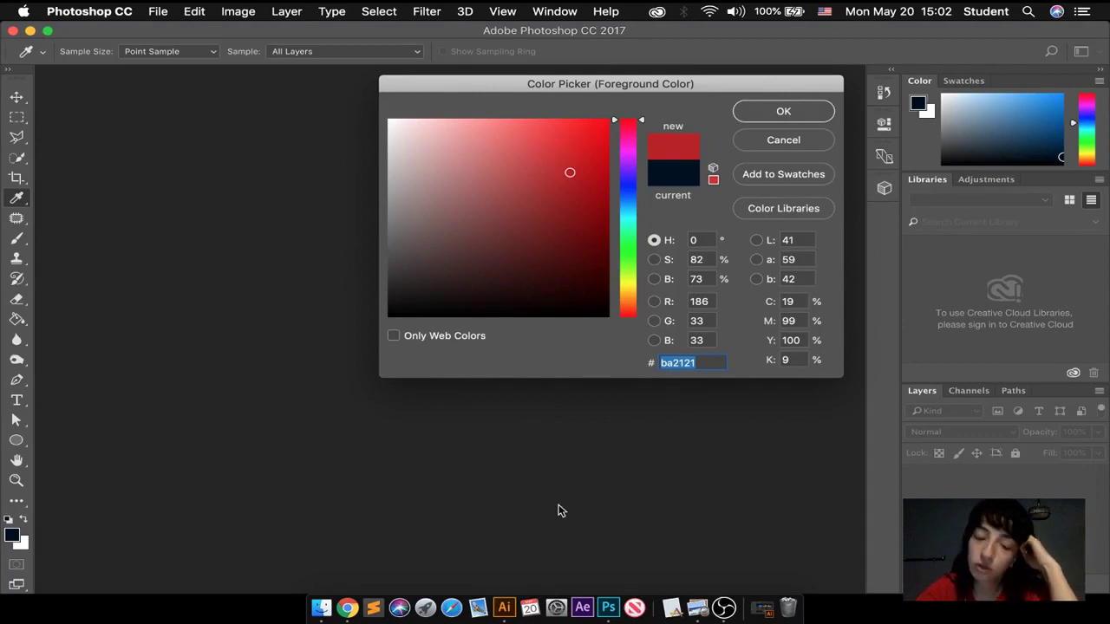
key("super+Tab")
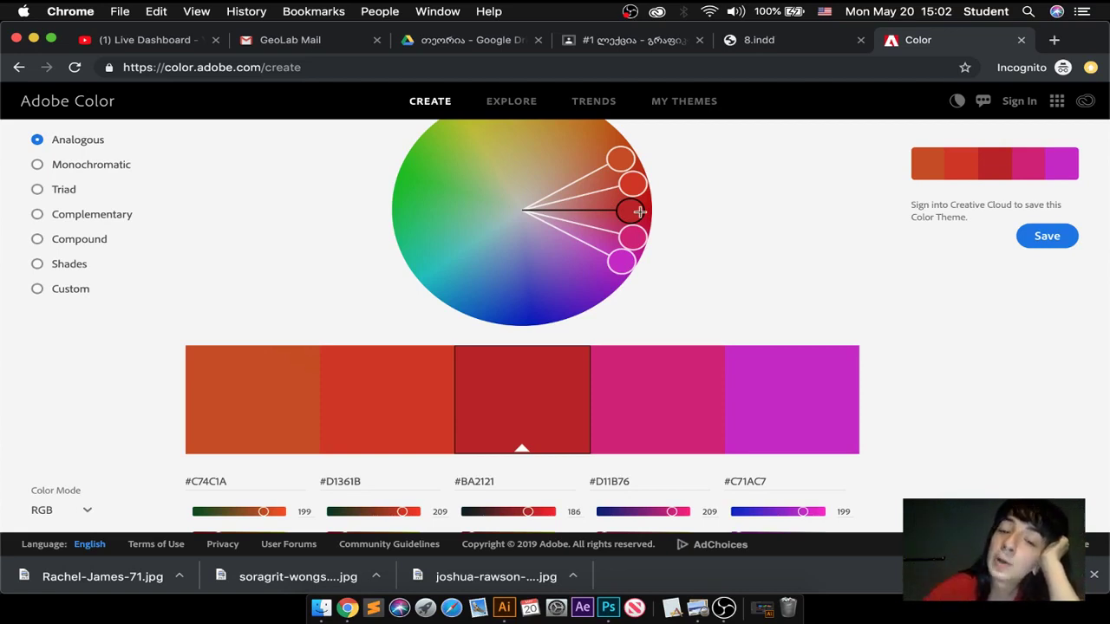
Step: Move the last analogous color to blue-violet on the wheel and set the base color's green value to 98
left_click_drag(639, 212, 563, 298)
scroll(442, 441, "down", 2)
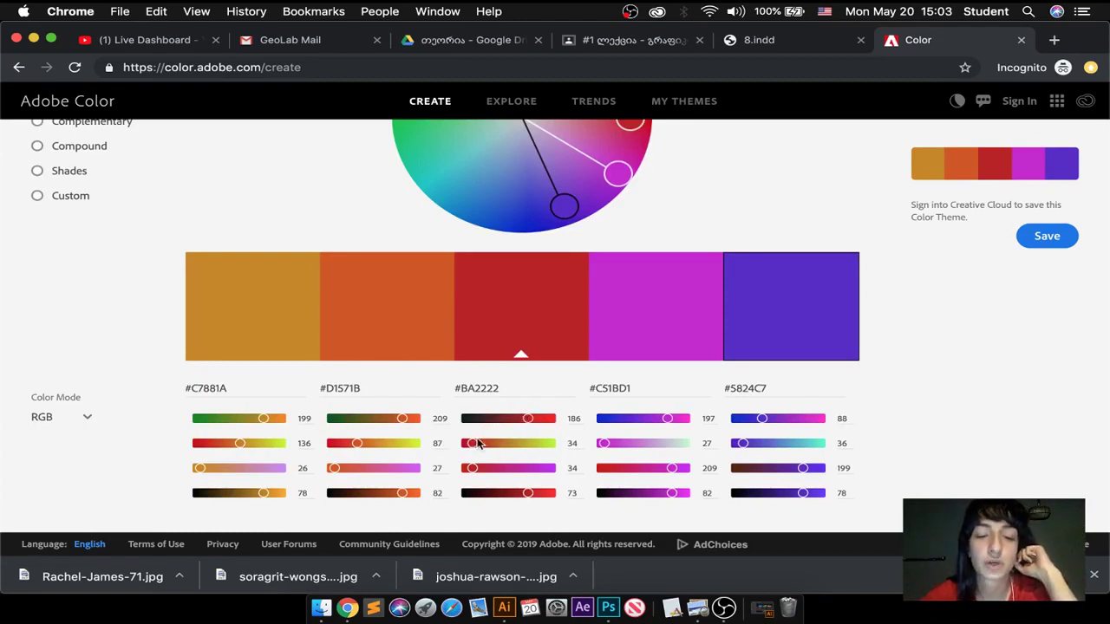
left_click_drag(471, 441, 496, 443)
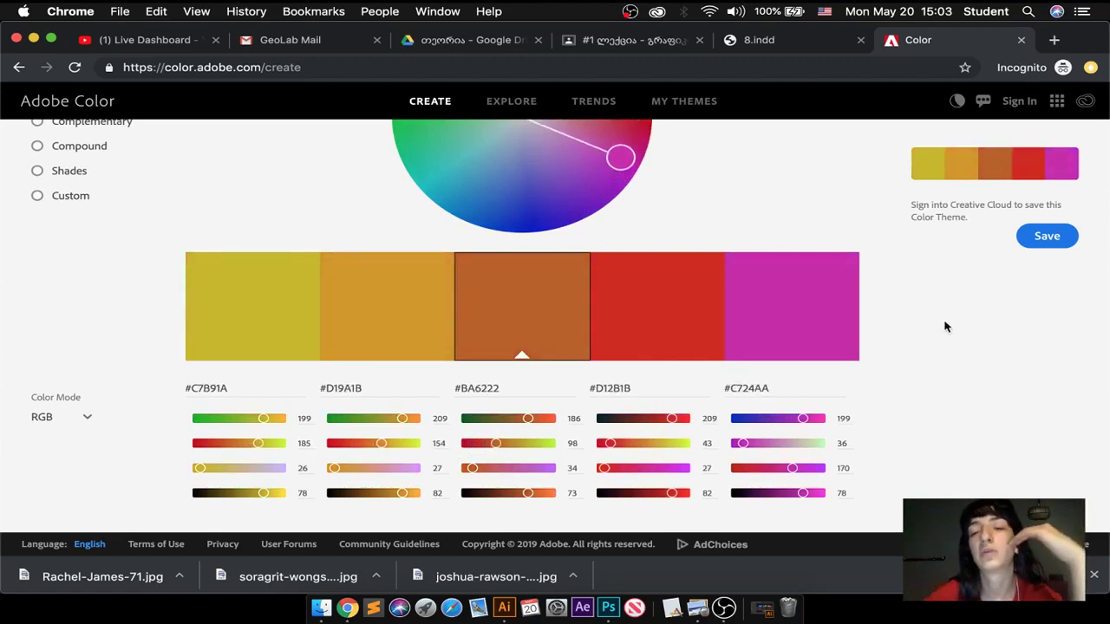
scroll(775, 198, "up", 3)
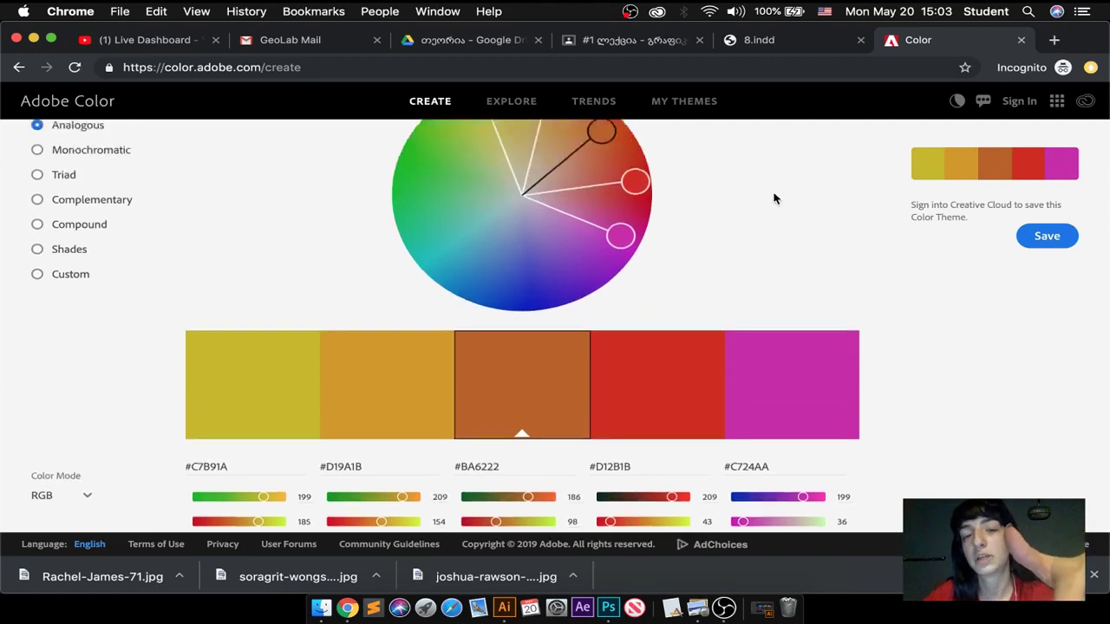
scroll(775, 198, "up", 1)
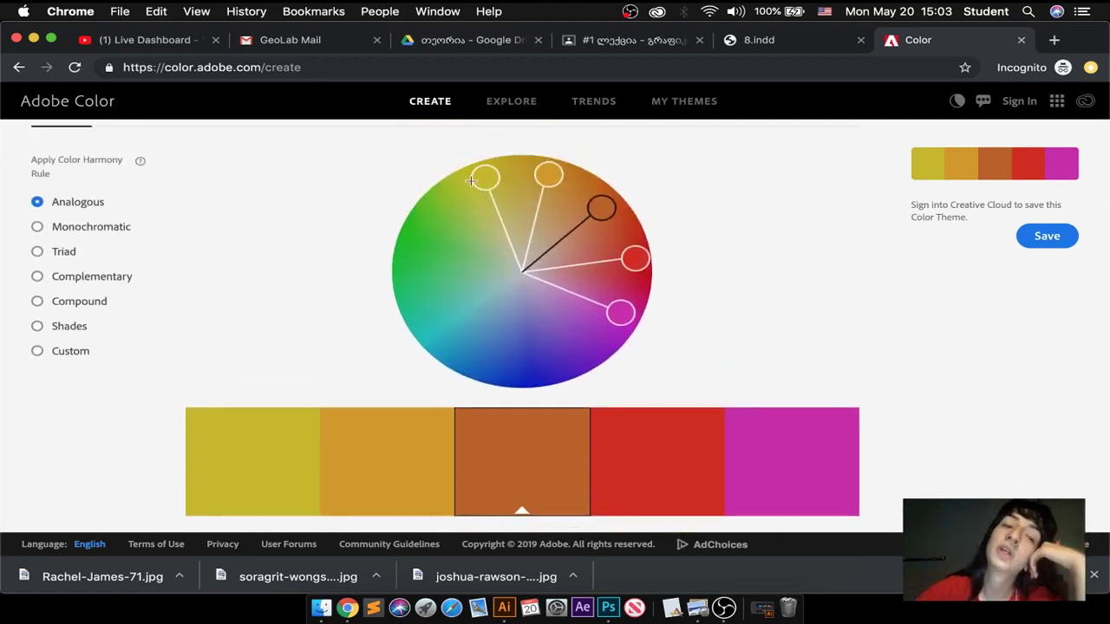
Step: Apply the Monochromatic harmony rule and view the available color modes, keeping RGB
left_click(38, 227)
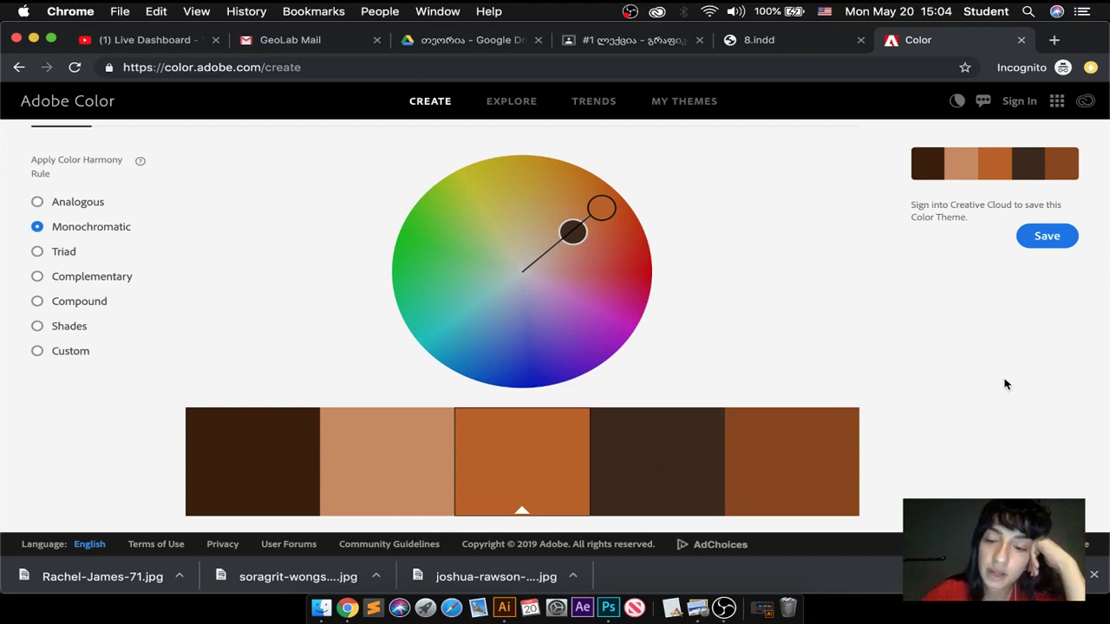
scroll(813, 290, "down", 4)
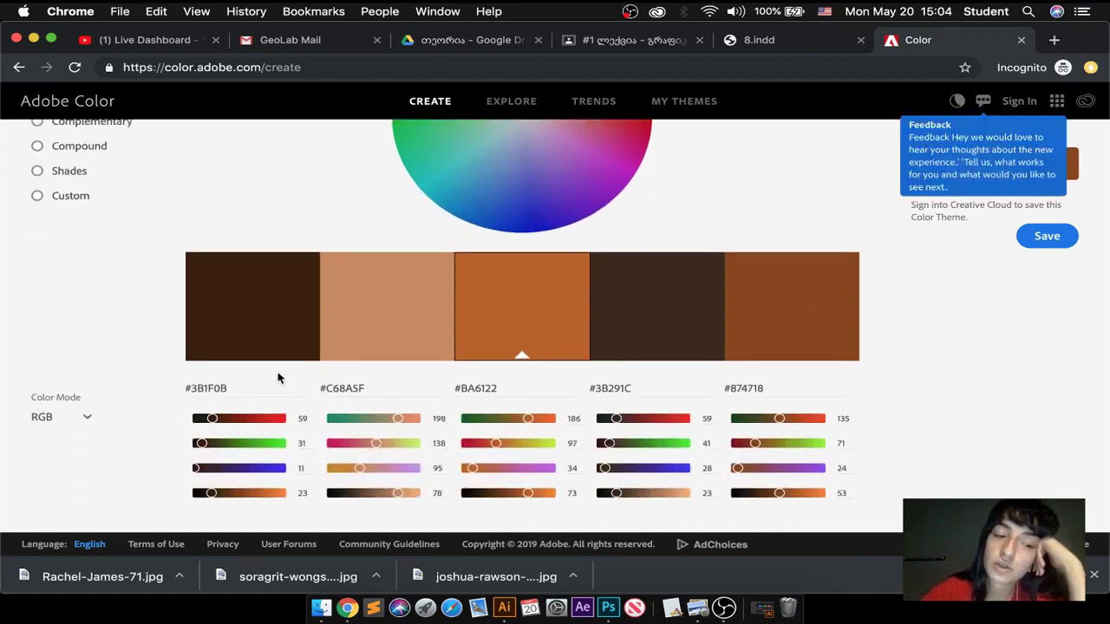
left_click(89, 419)
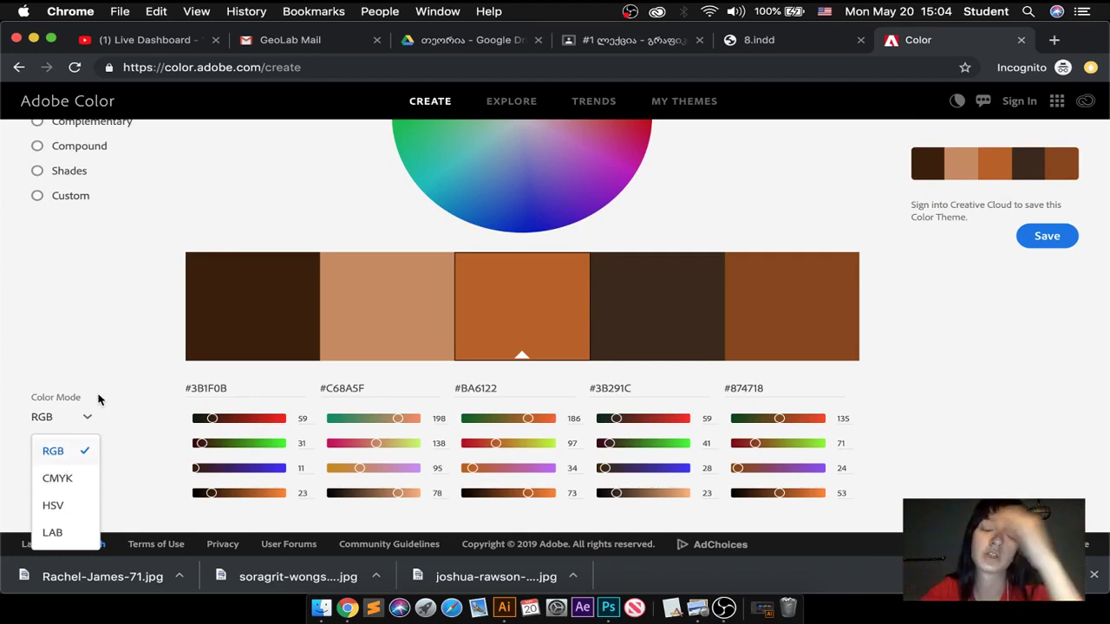
left_click(103, 345)
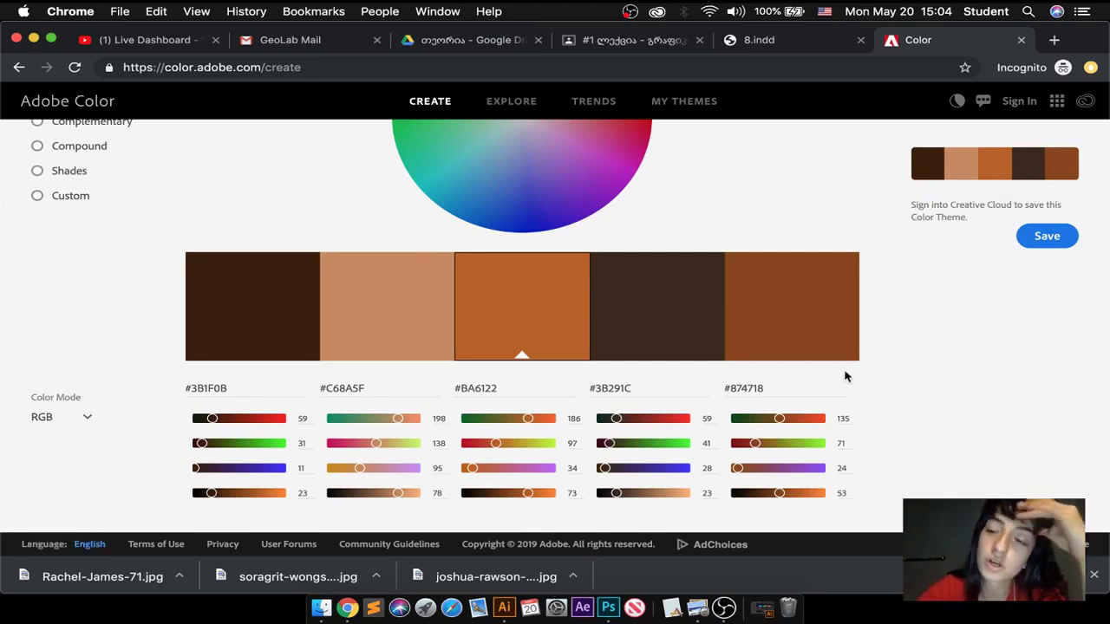
Step: Apply the Triad harmony rule and shift its colors on the wheel, setting the second color to the green #43C764
scroll(852, 171, "up", 3)
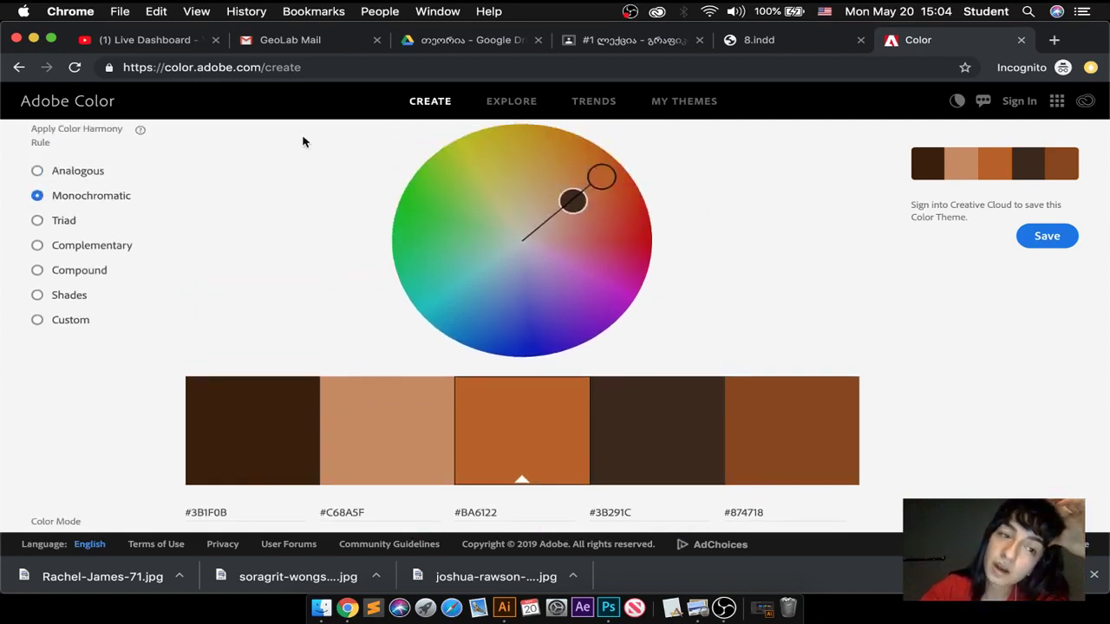
left_click(39, 221)
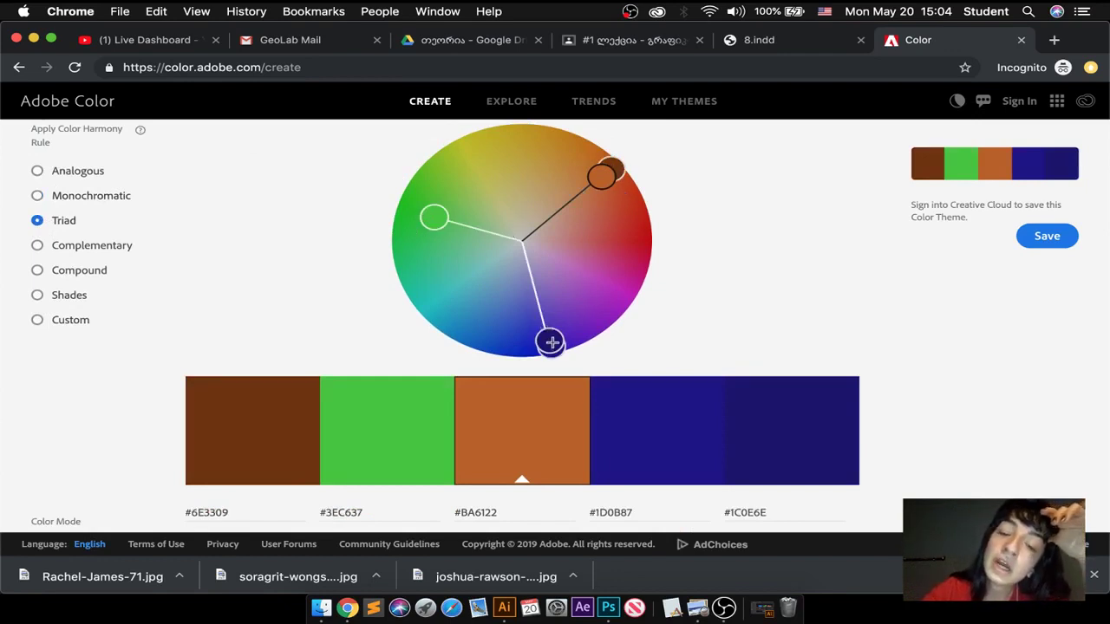
left_click_drag(552, 343, 508, 273)
left_click_drag(645, 229, 648, 225)
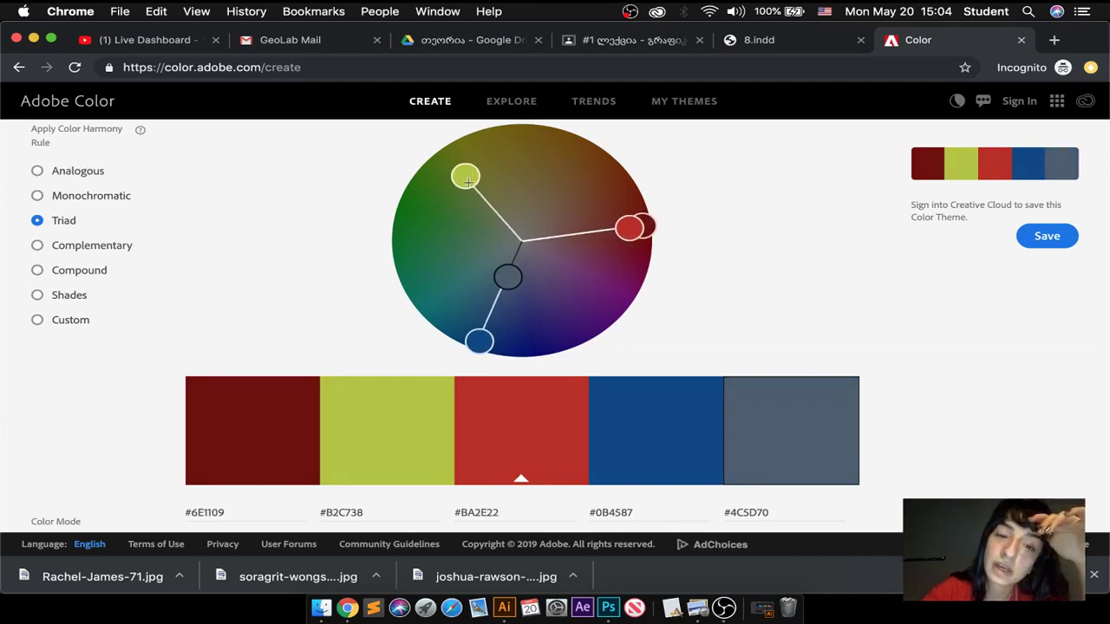
left_click_drag(468, 181, 438, 240)
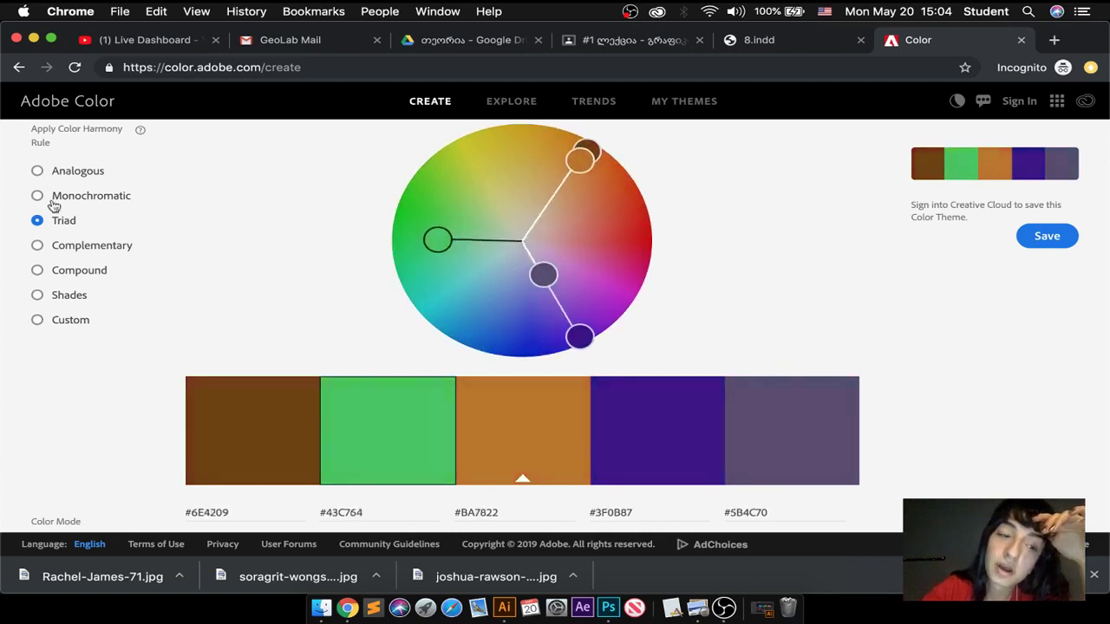
Step: Try the Complementary and Compound harmony rules and apply the Shades rule to the palette
left_click(36, 245)
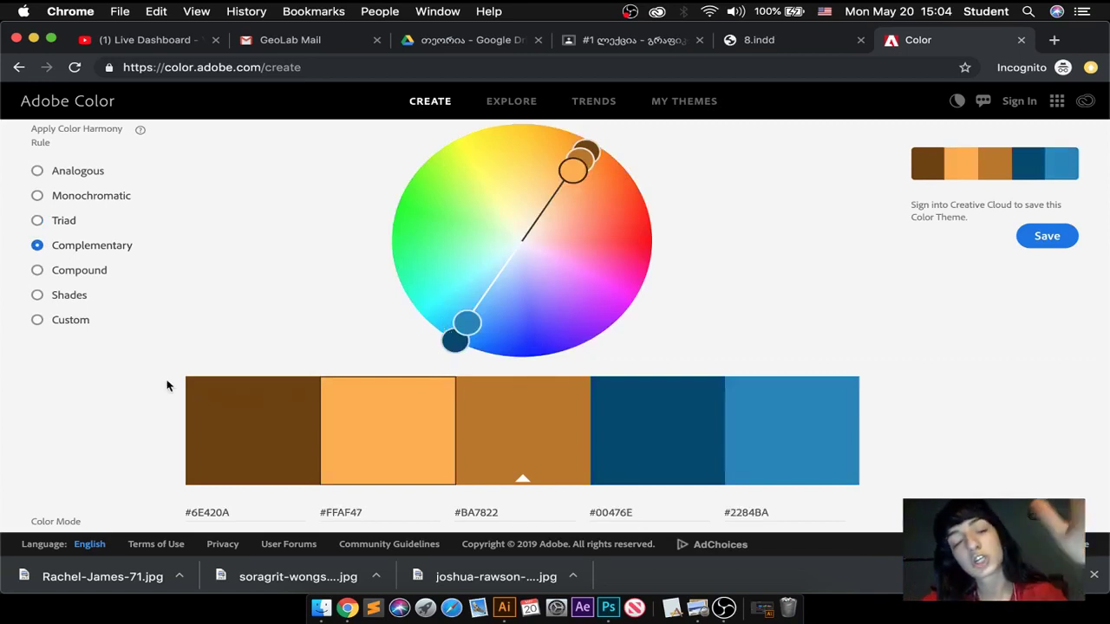
left_click(38, 270)
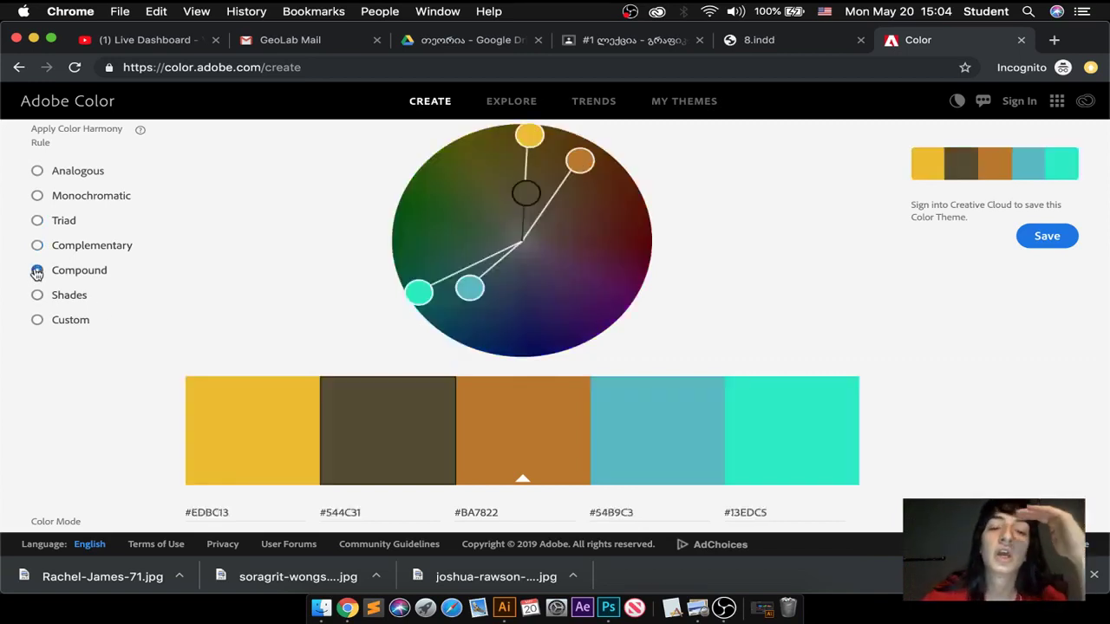
left_click(37, 295)
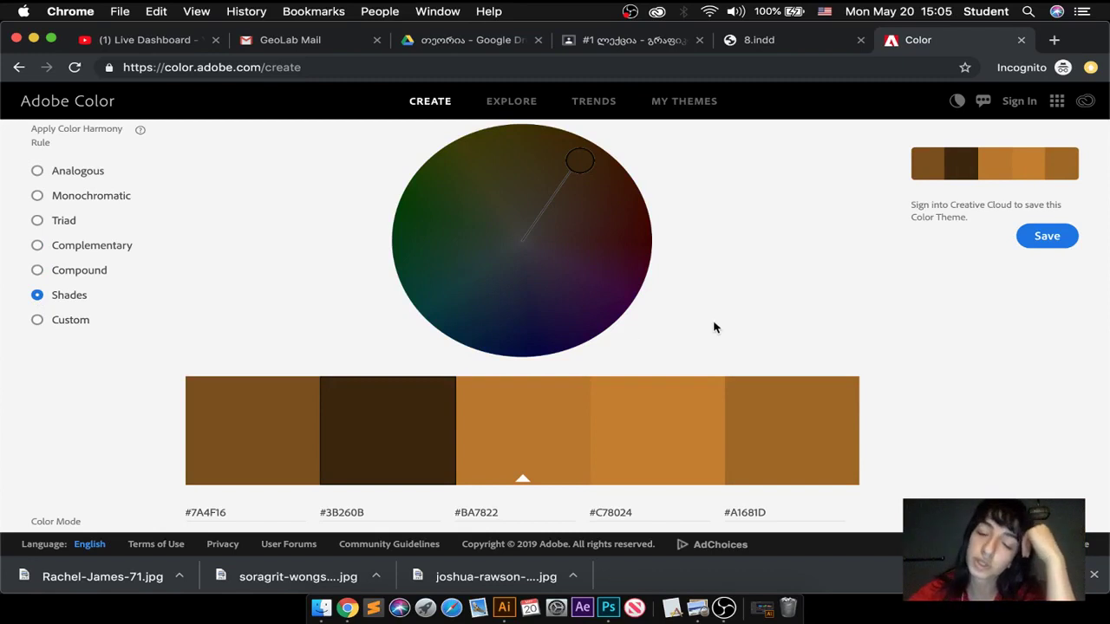
Step: Copy the first shade's hex code #7A4F16 and switch to Photoshop's open Color Picker
scroll(714, 327, "down", 3)
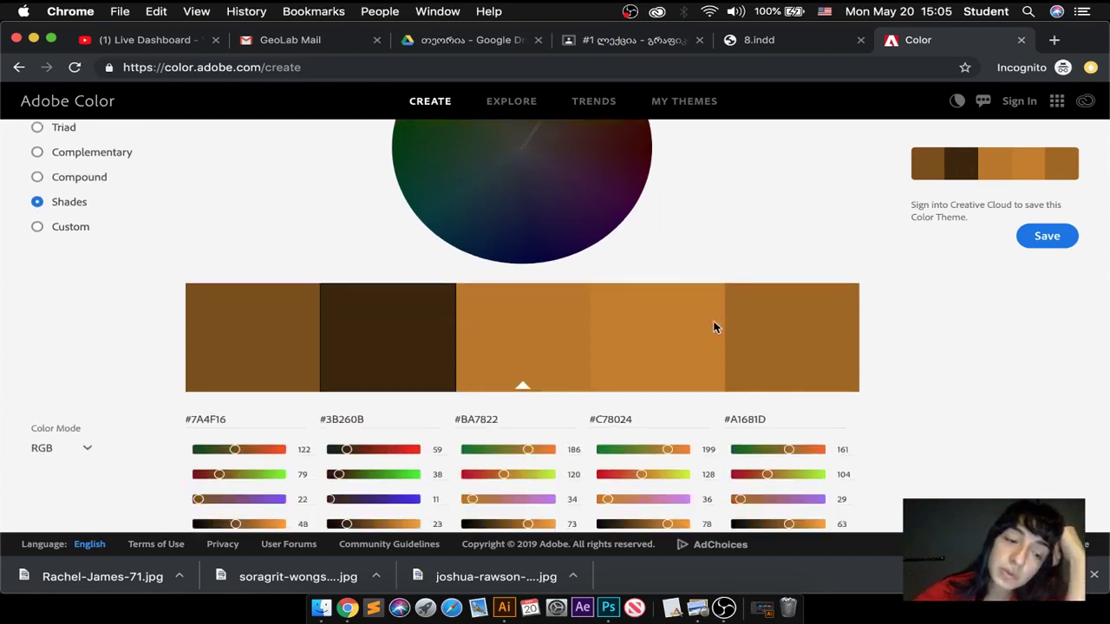
left_click(232, 419)
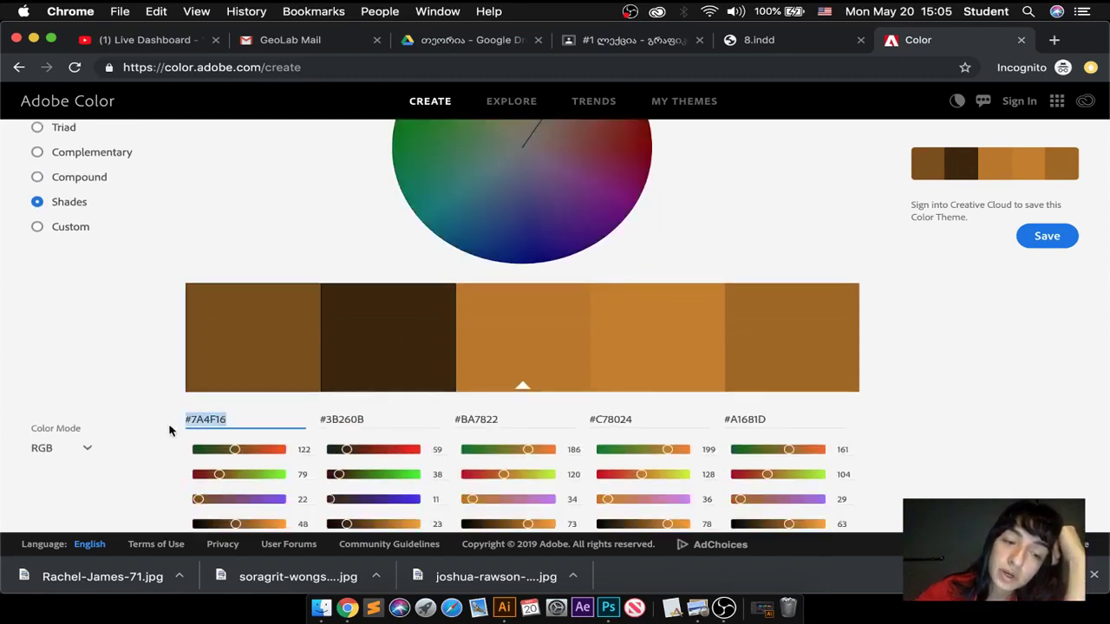
left_click_drag(229, 419, 187, 419)
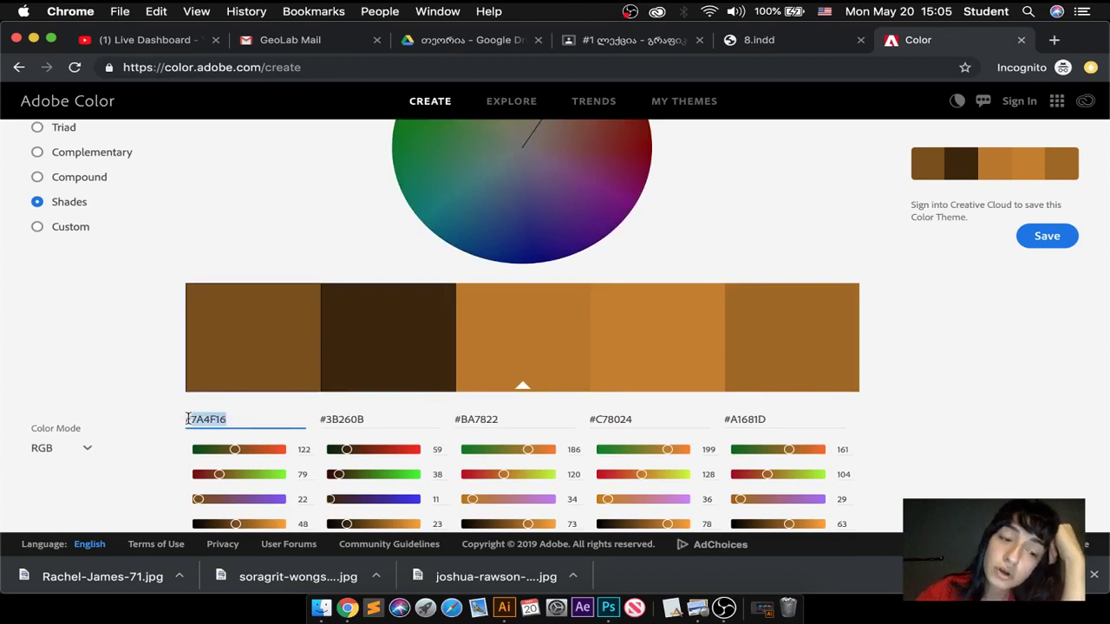
right_click(207, 426)
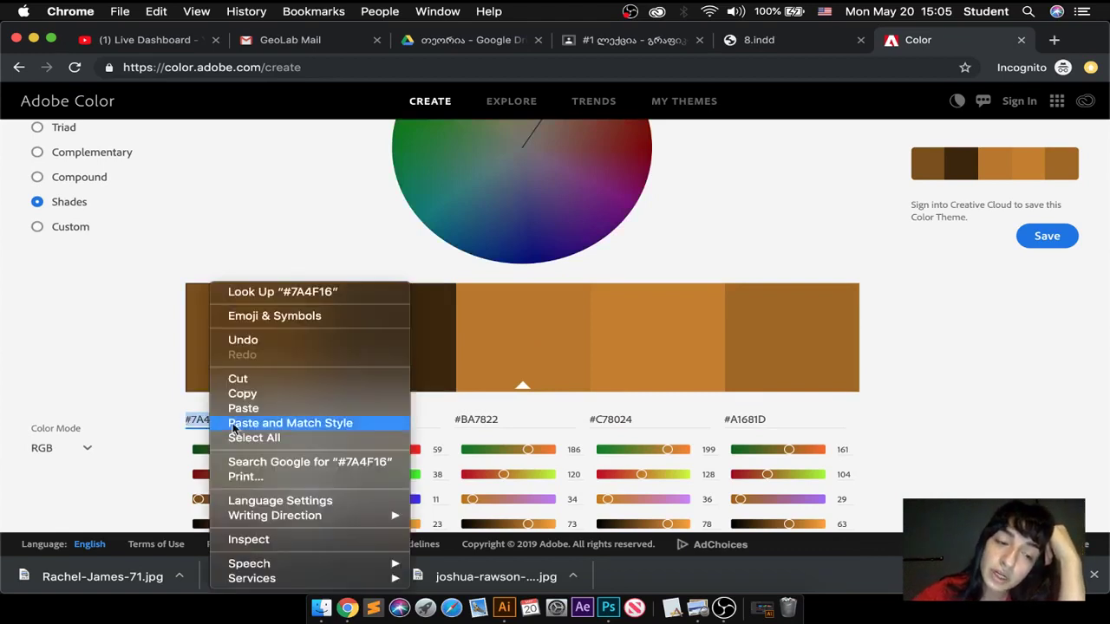
left_click(254, 399)
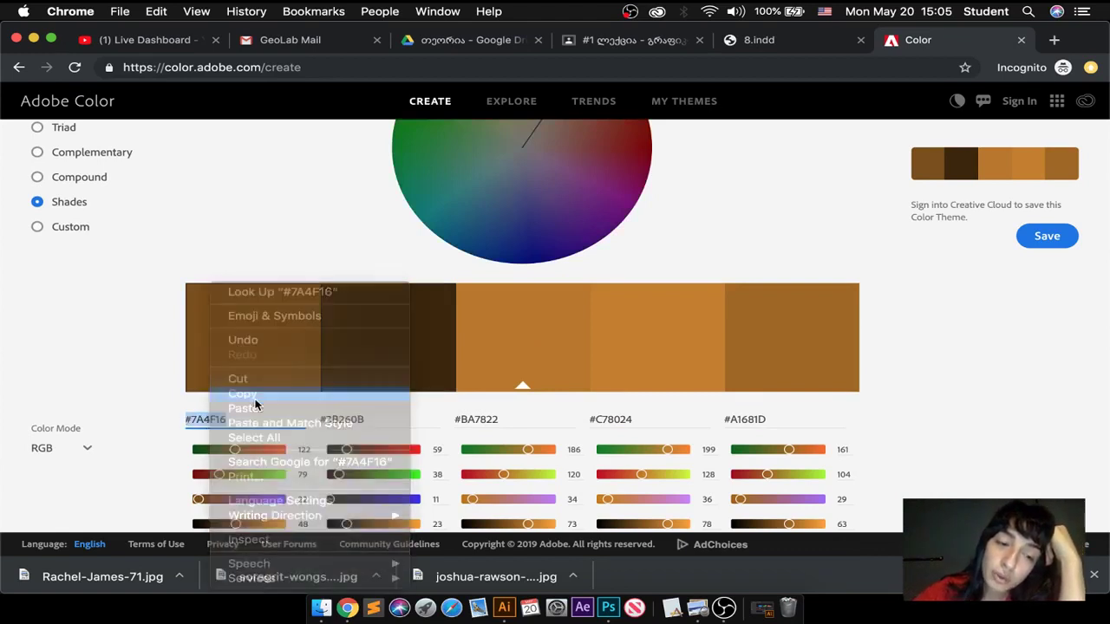
left_click(610, 599)
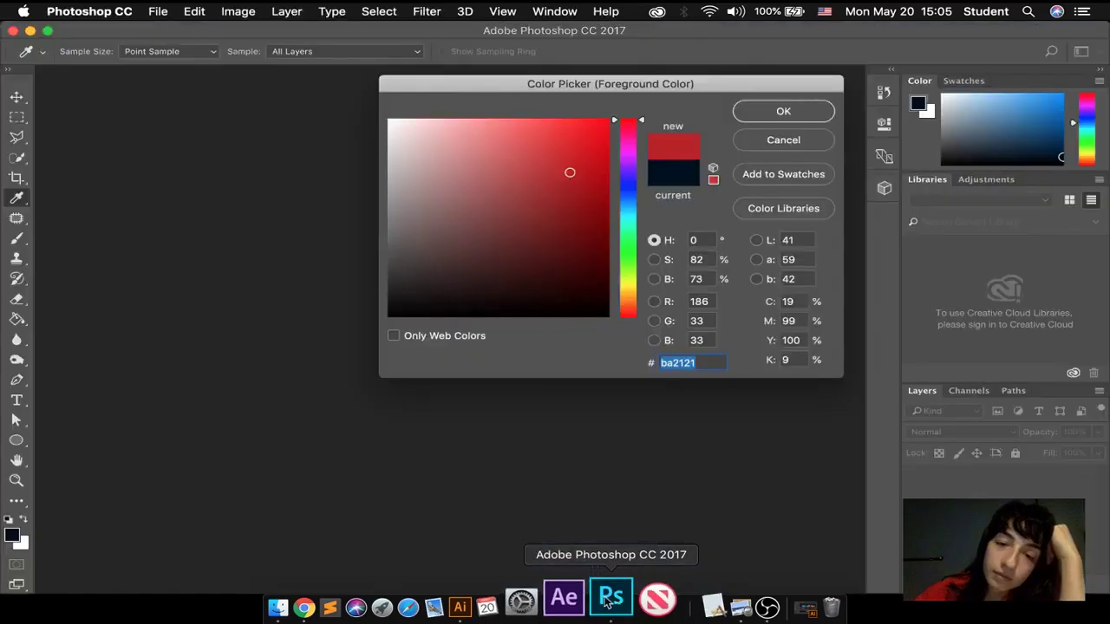
Step: Set the foreground color to the copied hex code 7A4F16, removing the extra # sign, and activate the Rectangular Marquee tool
right_click(689, 368)
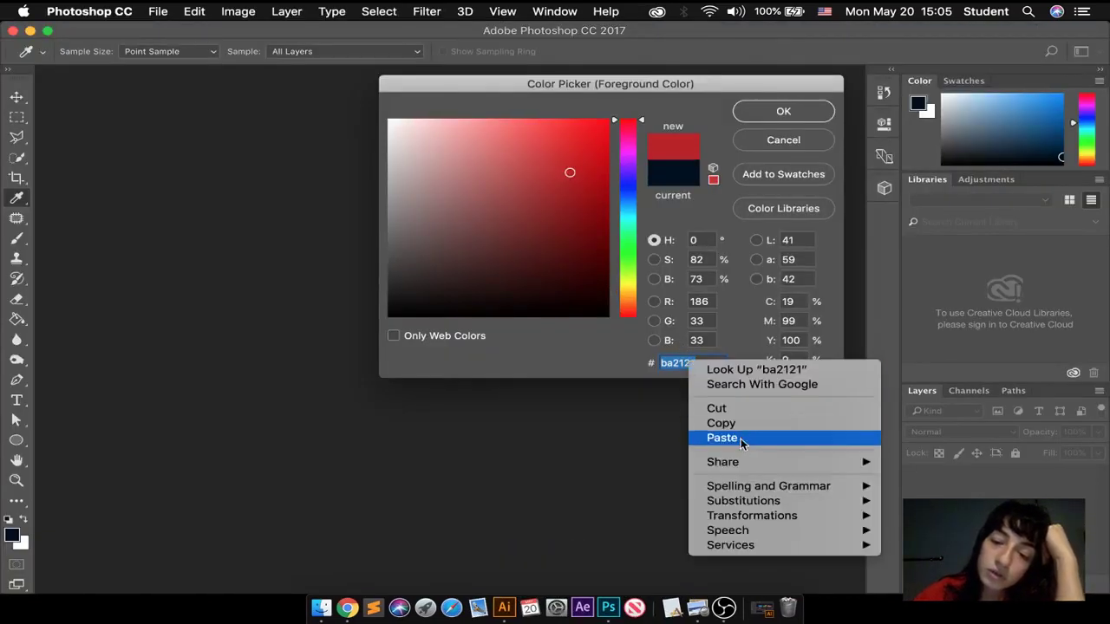
left_click(741, 437)
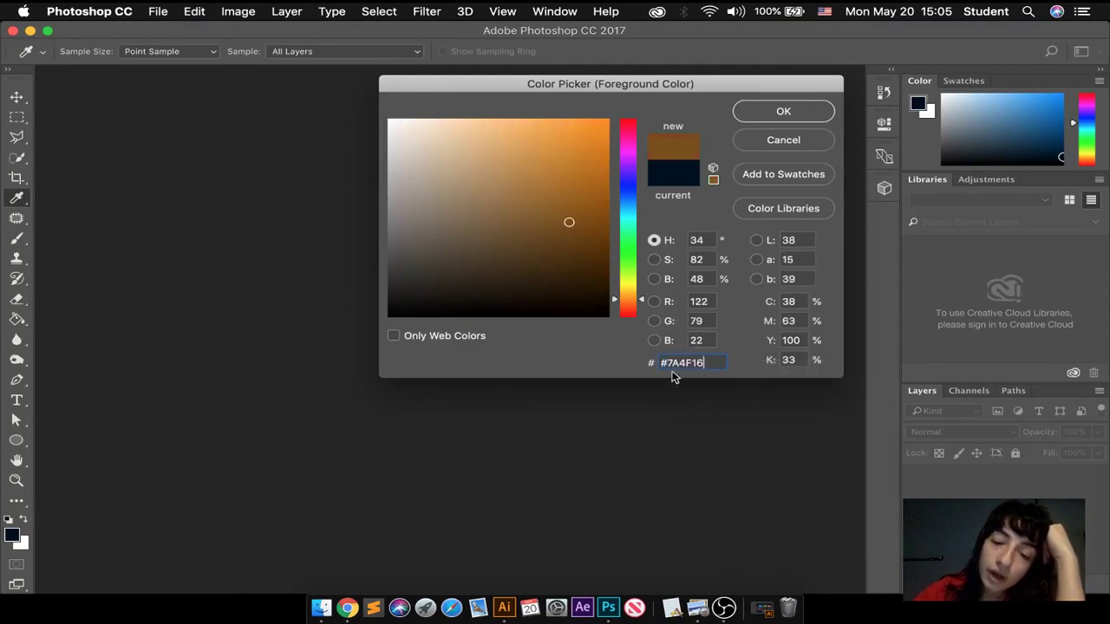
double_click(670, 368)
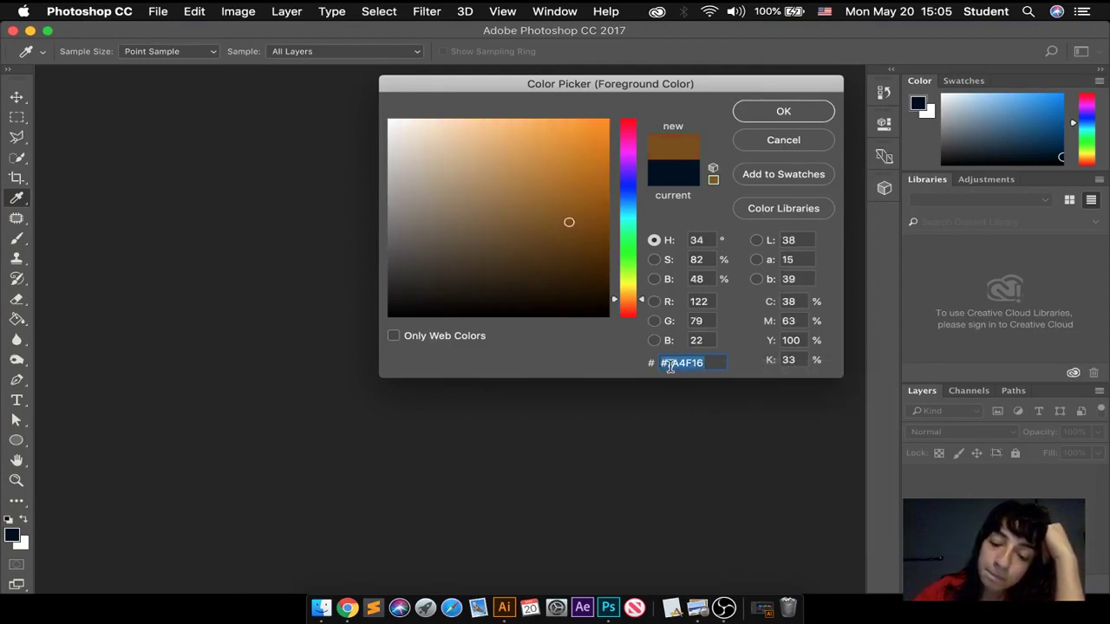
left_click(669, 366)
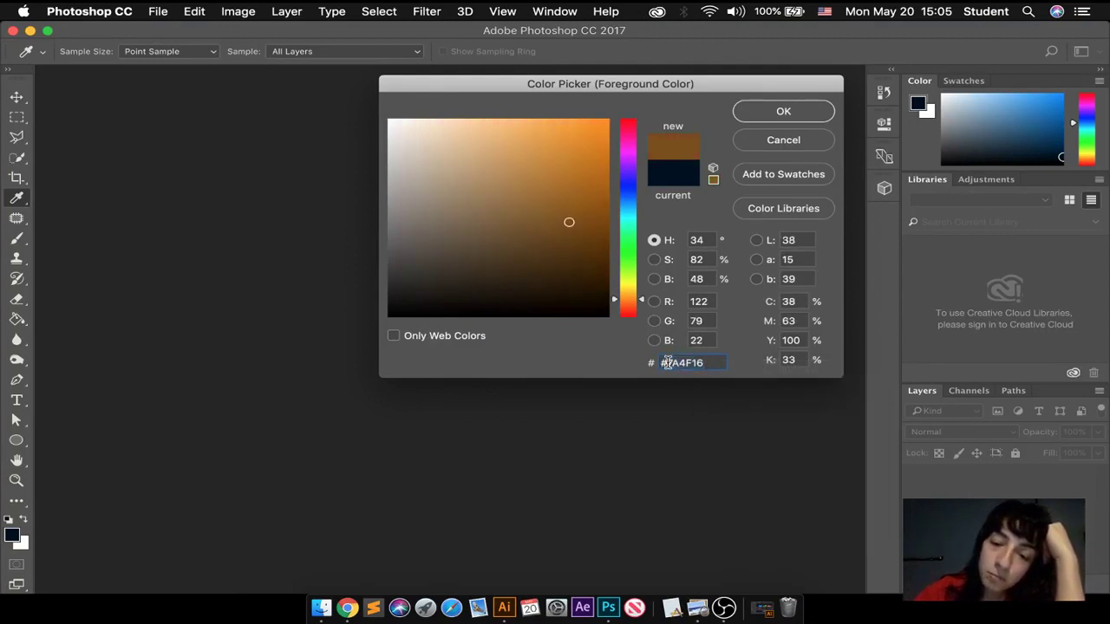
key("BackSpace")
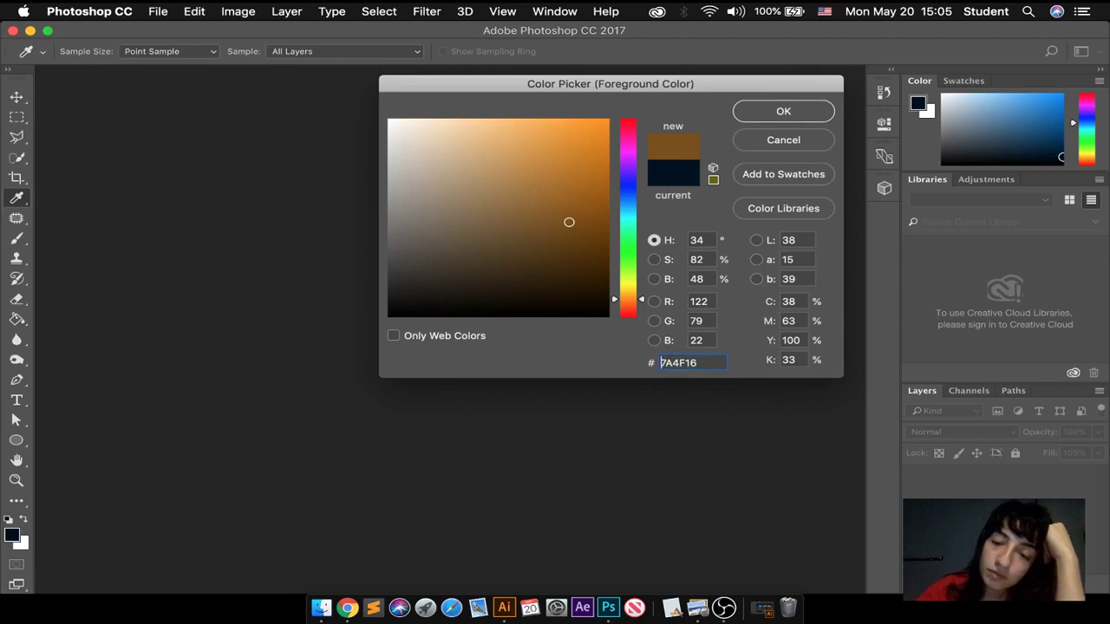
left_click(767, 112)
key("m")
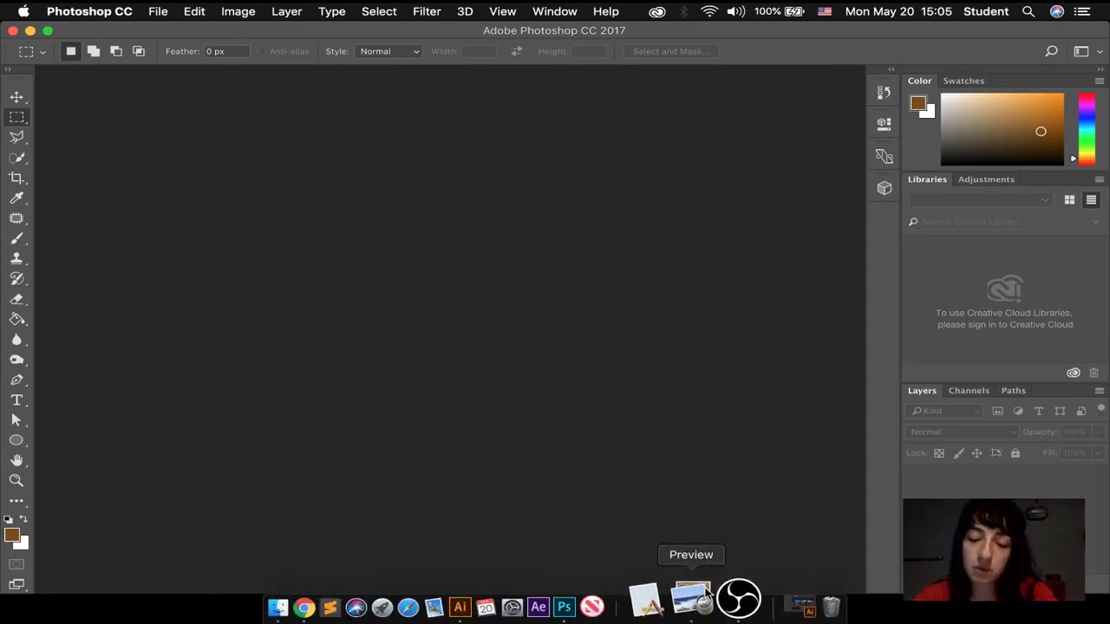
Step: Switch to Color_Color.pdf in Preview and go to page 7 about the color red
left_click(705, 593)
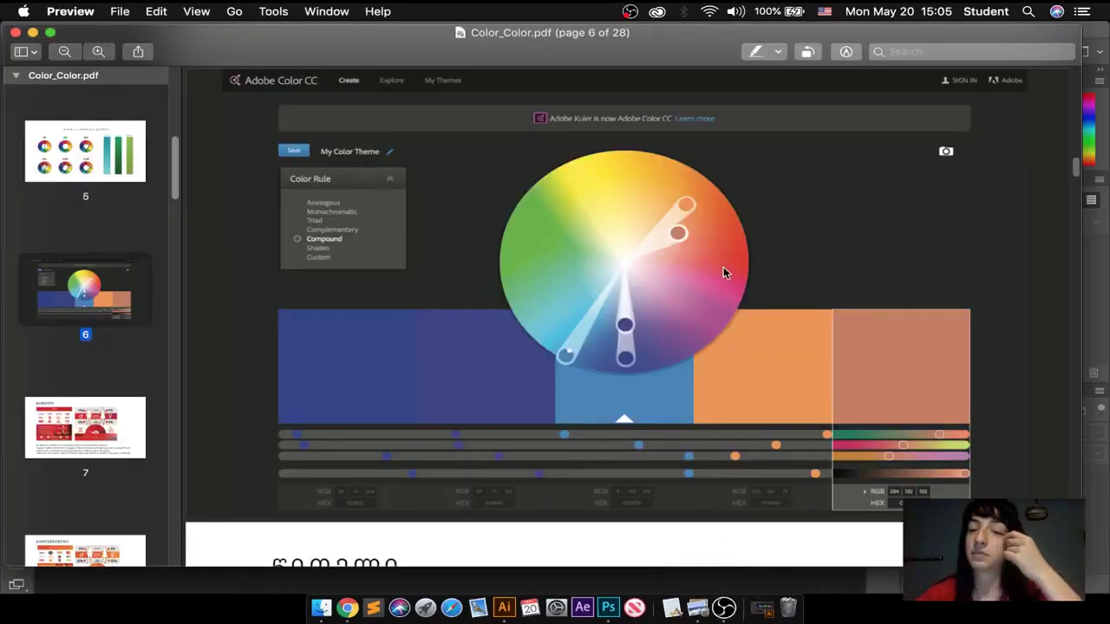
left_click(50, 33)
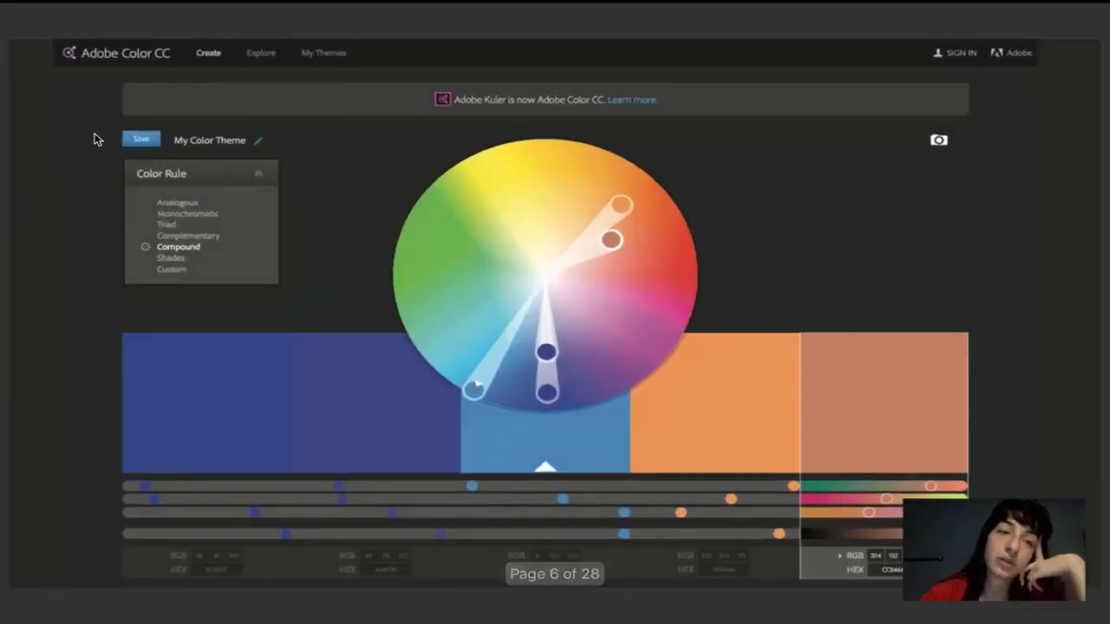
mouse_move(45, 37)
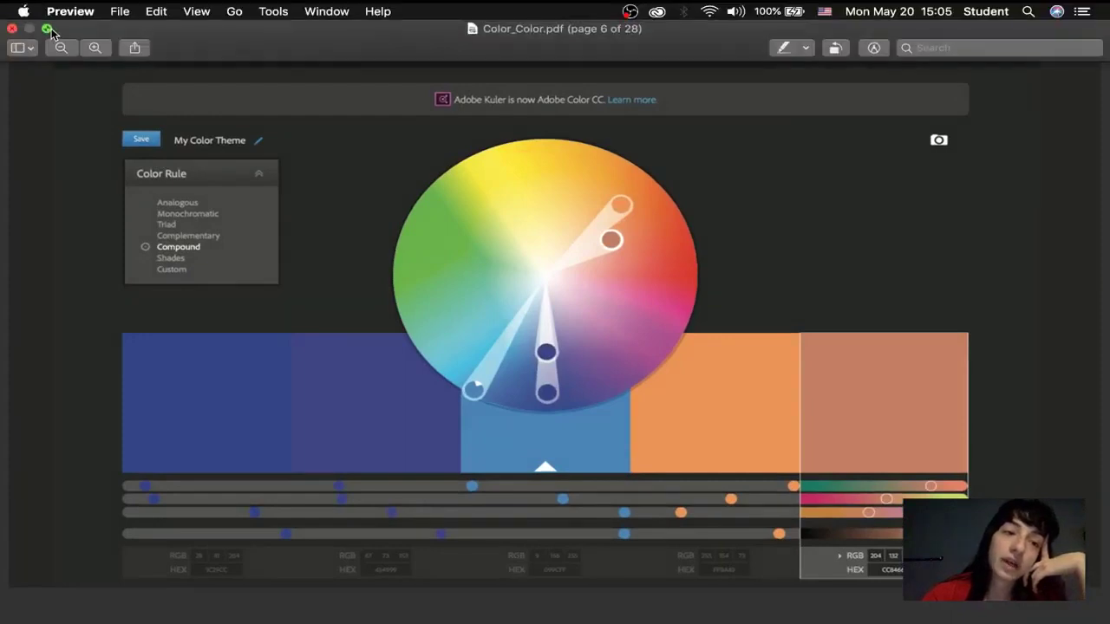
left_click(48, 31)
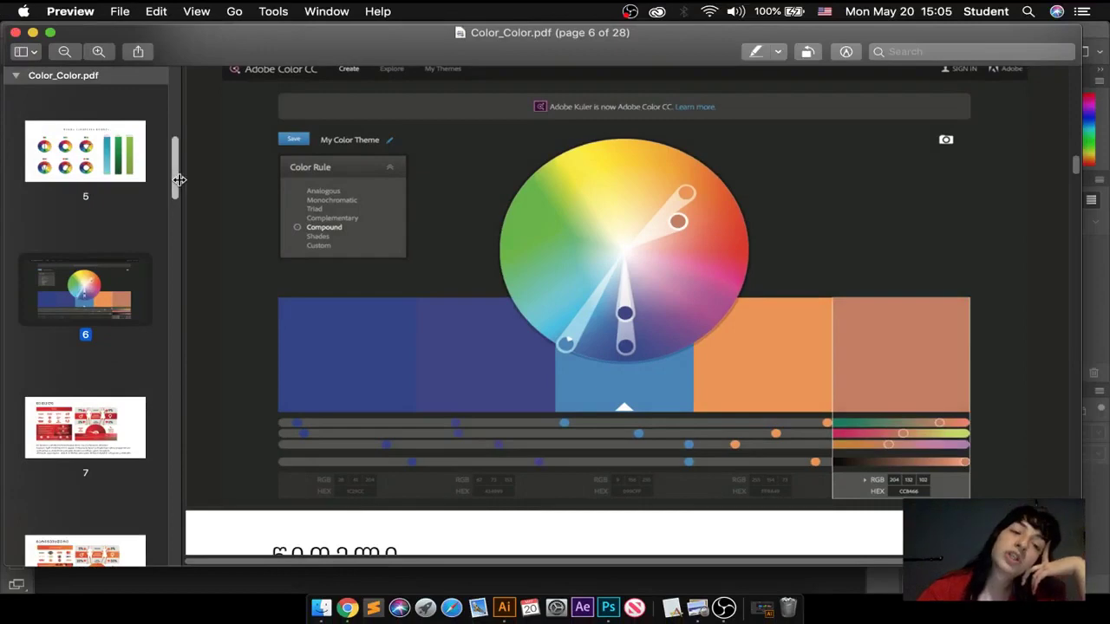
left_click_drag(172, 182, 173, 198)
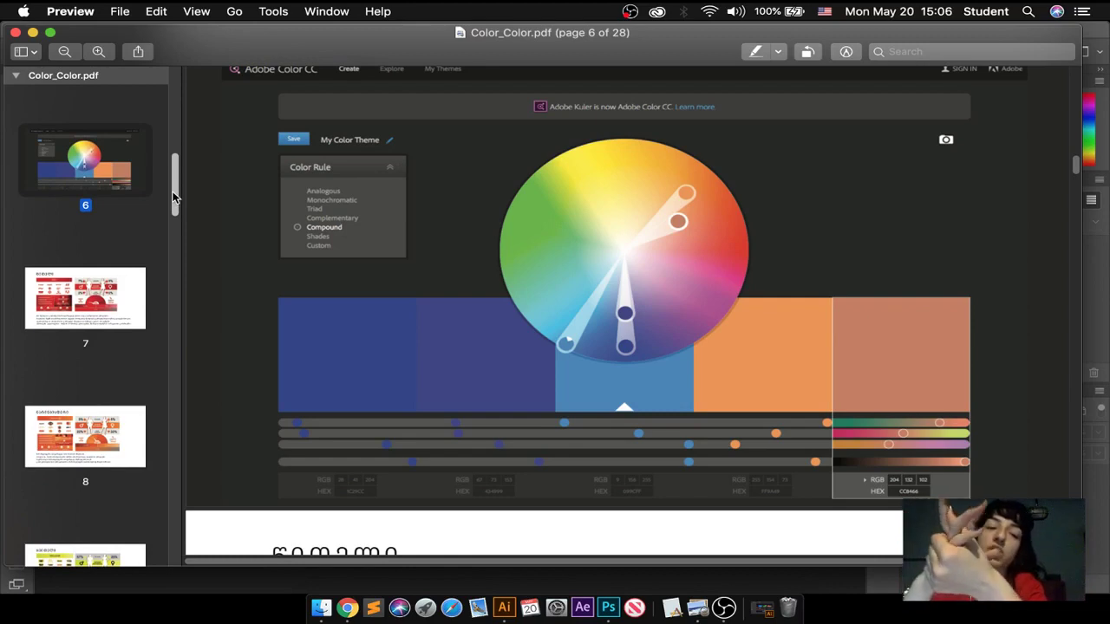
left_click(89, 296)
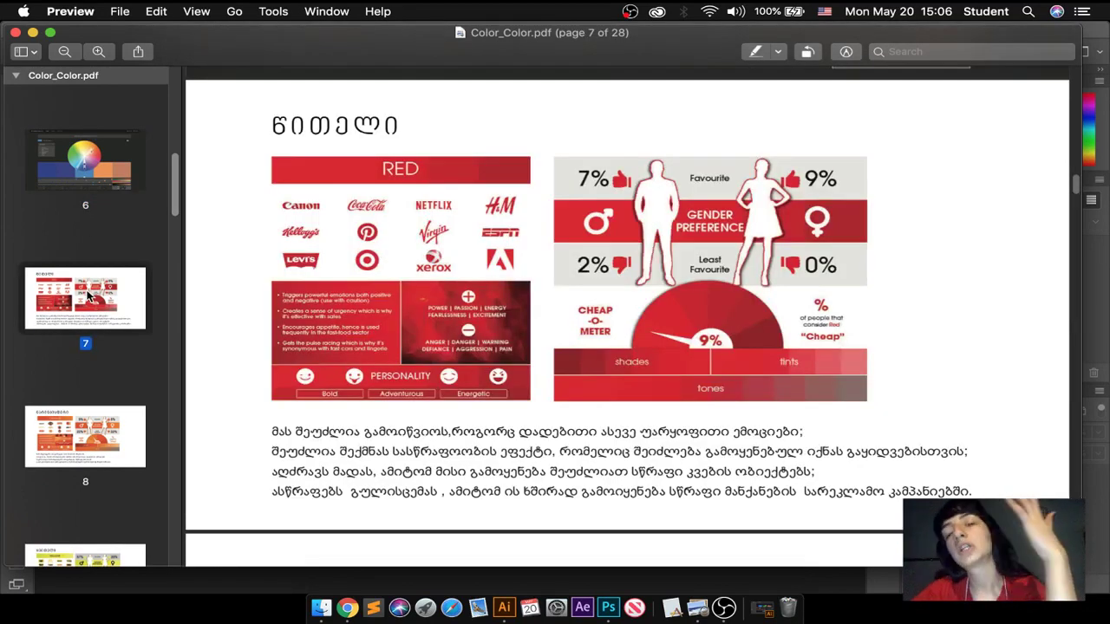
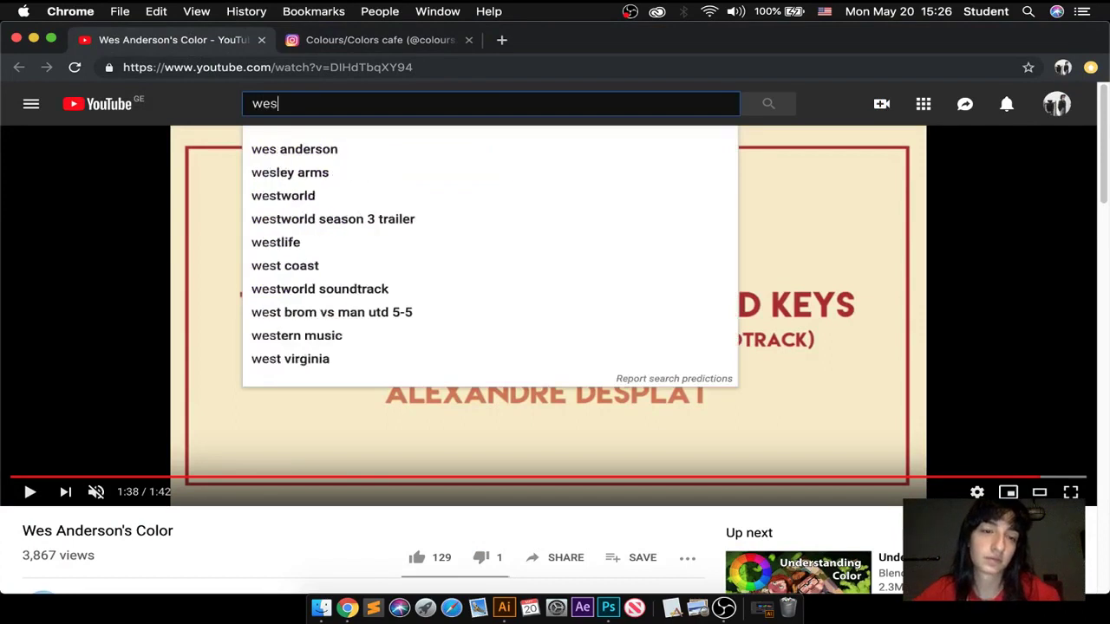
Step: Search YouTube for "wes anderson symmetry" and minimize that browser window
type("son")
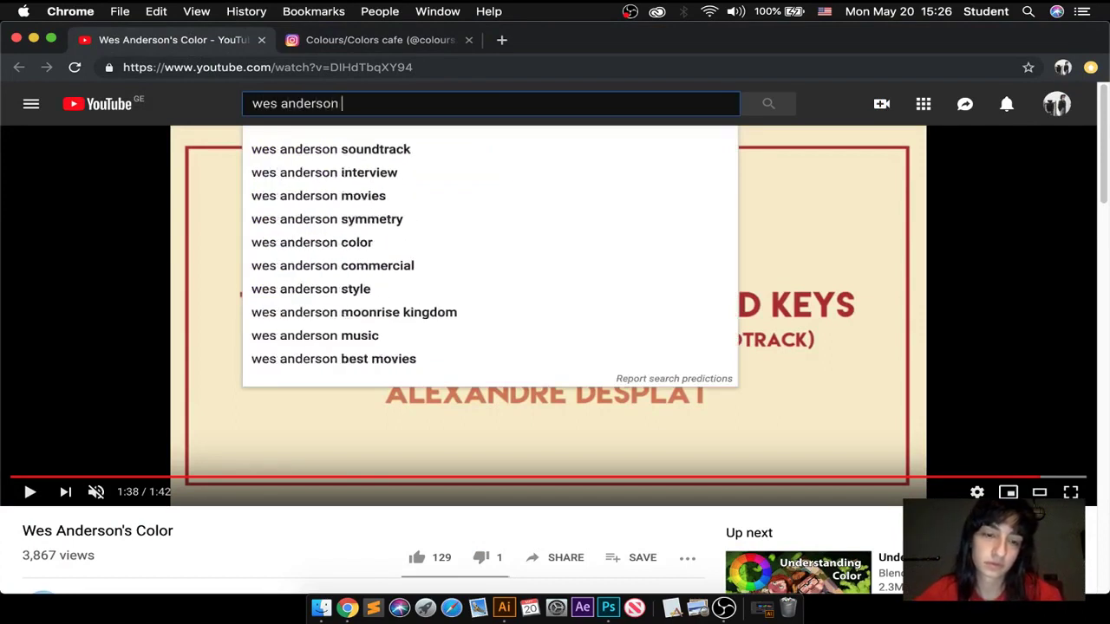
left_click(342, 219)
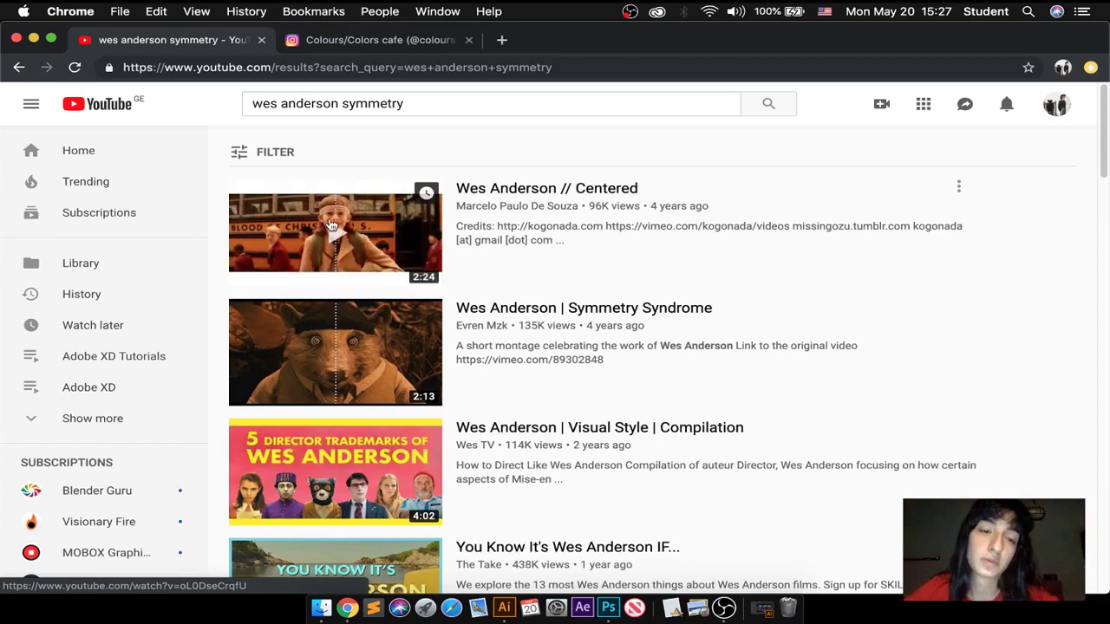
left_click(34, 39)
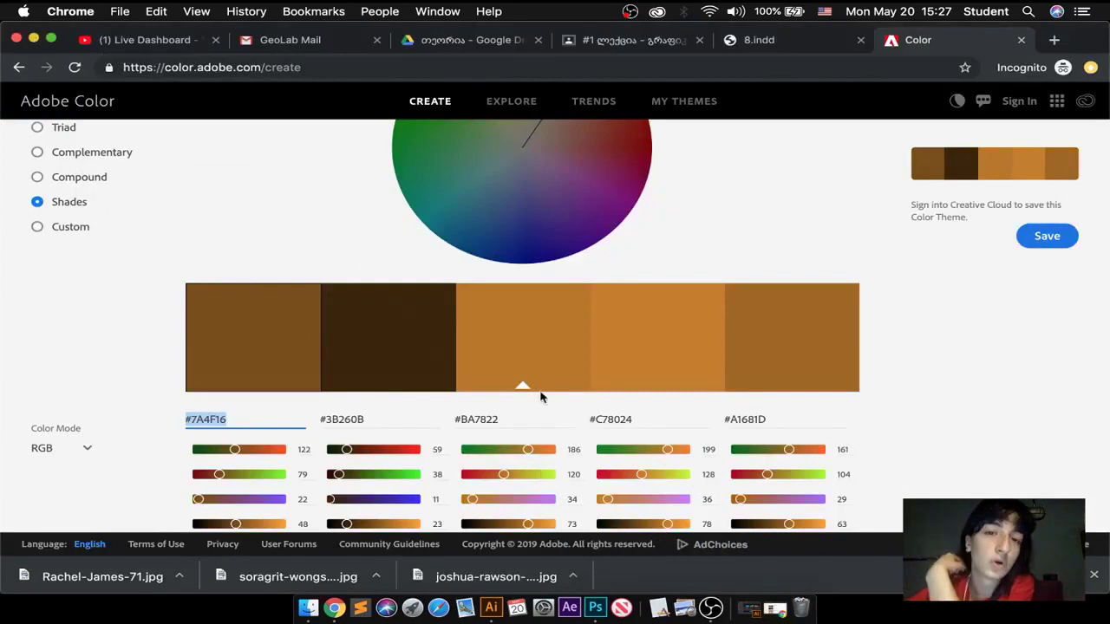
Step: View the practice images posted in the graphic design class stream in Google Classroom and switch to Photoshop
left_click(603, 41)
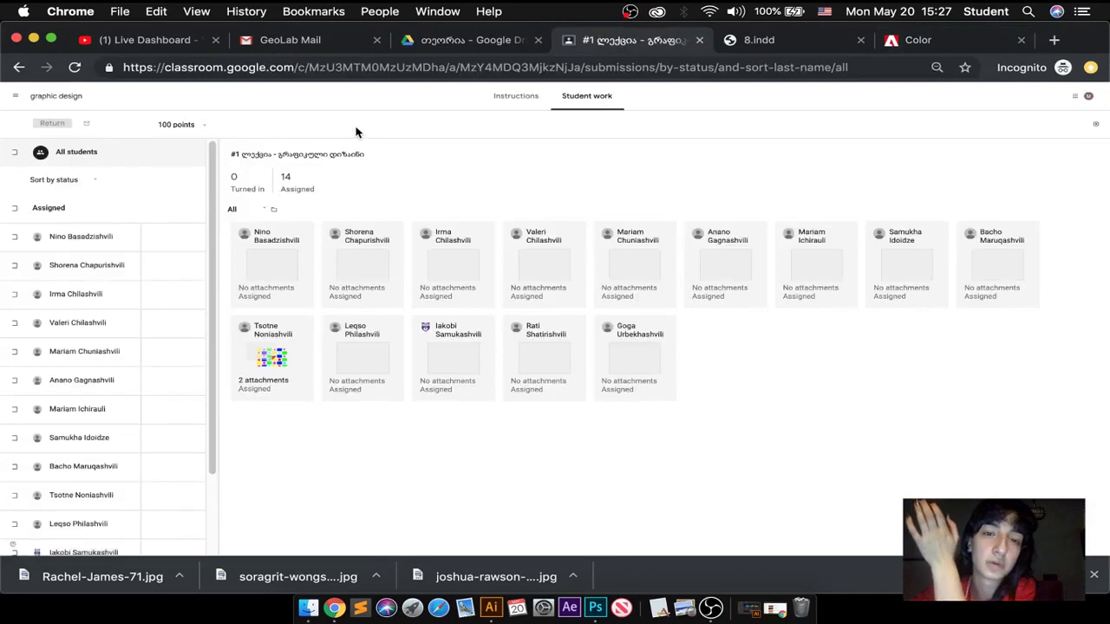
left_click(44, 98)
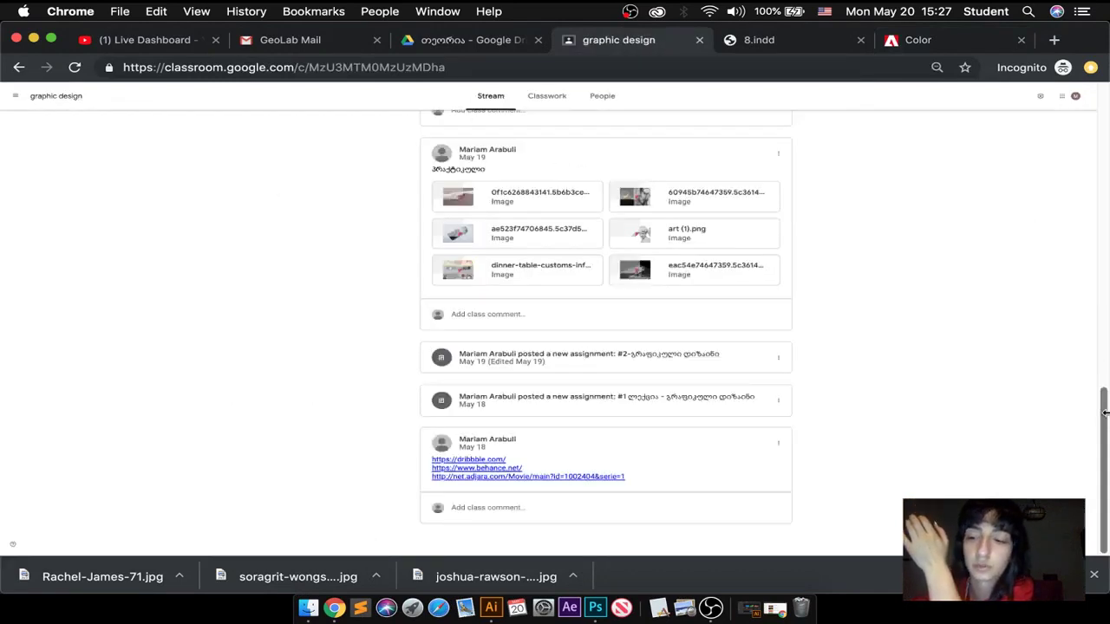
left_click_drag(1106, 417, 1084, 141)
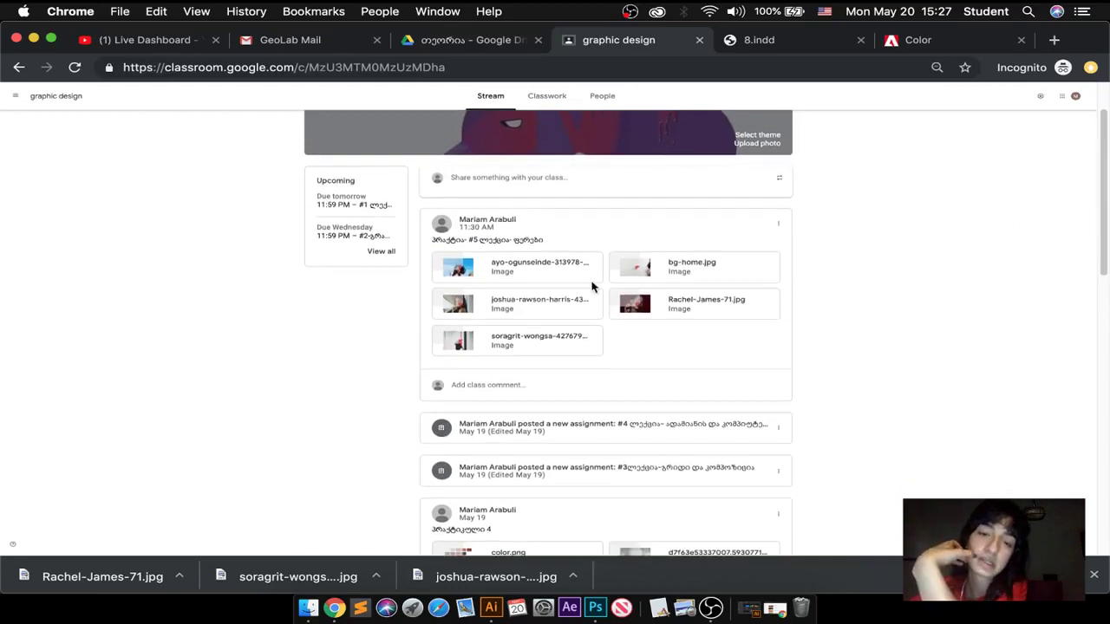
left_click(596, 599)
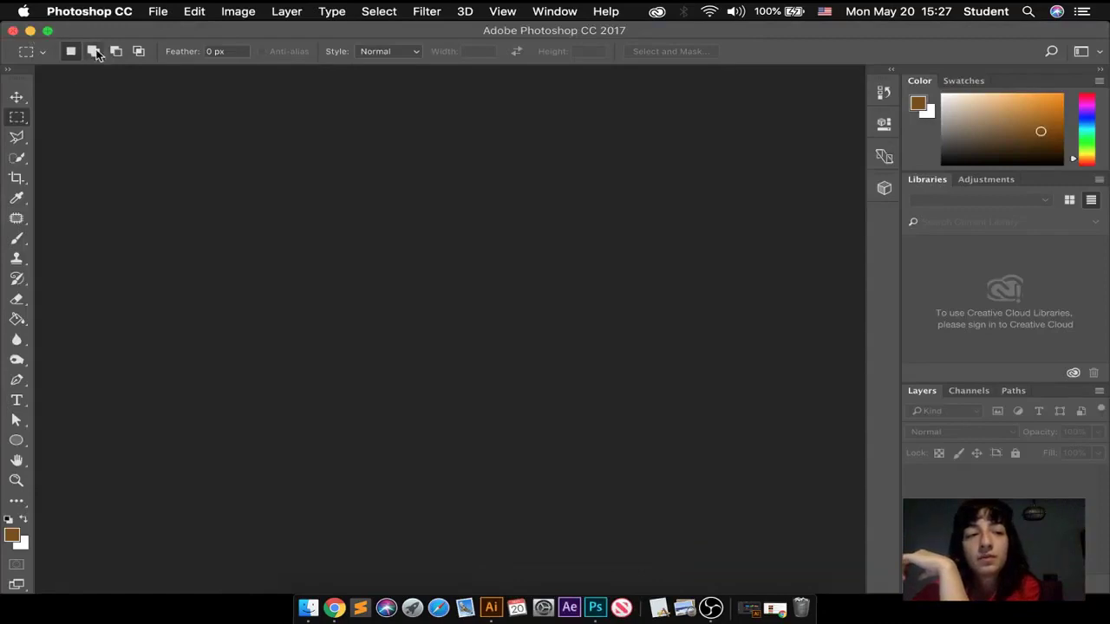
left_click(152, 13)
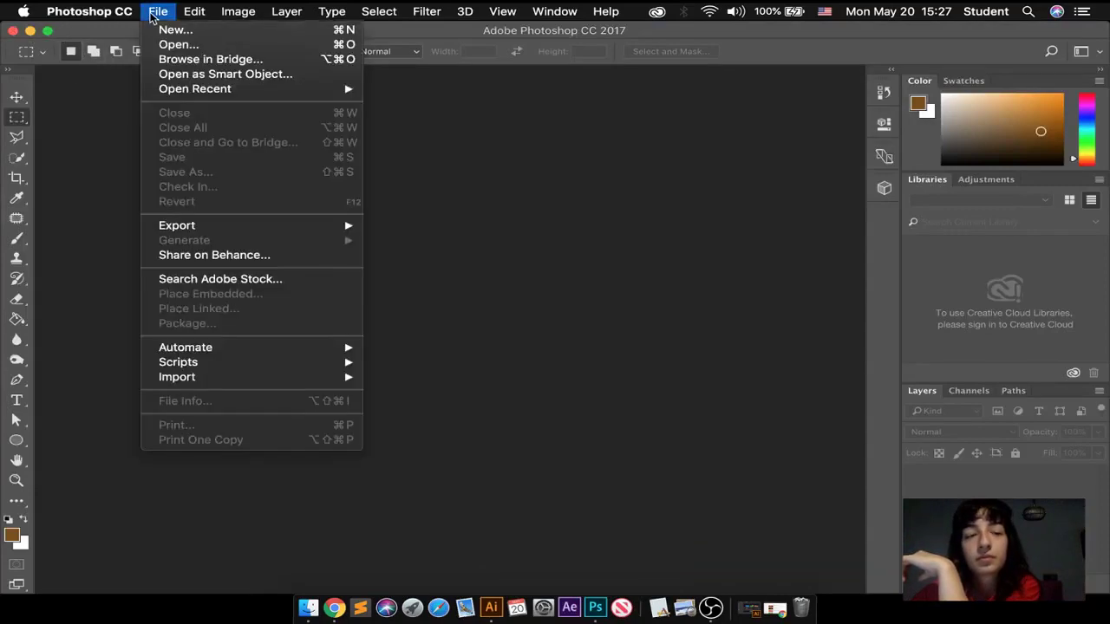
left_click(204, 47)
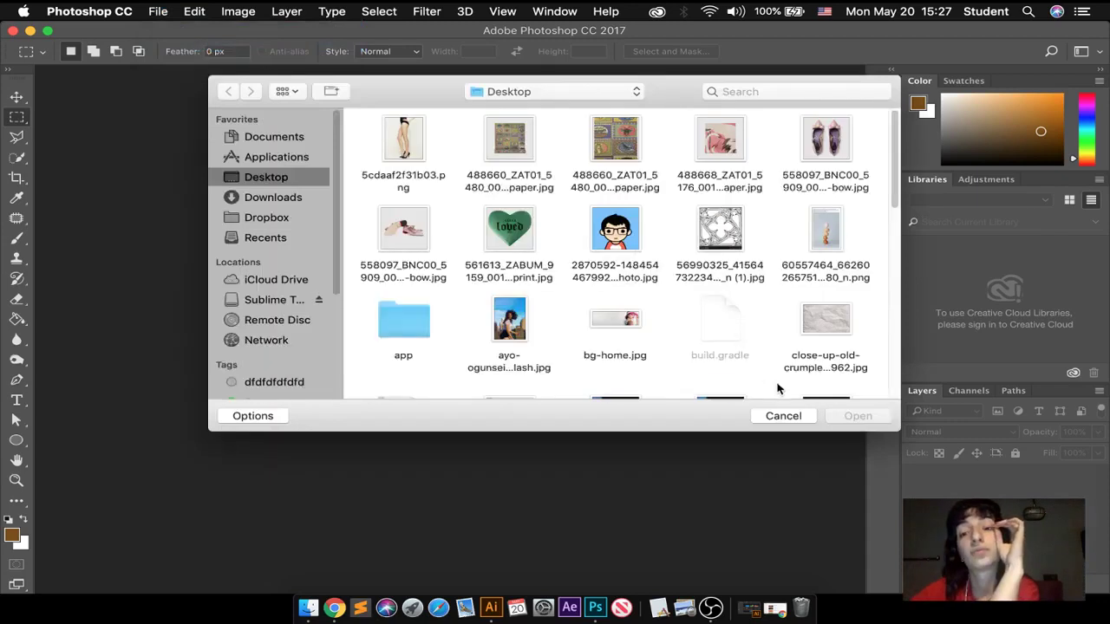
left_click(796, 416)
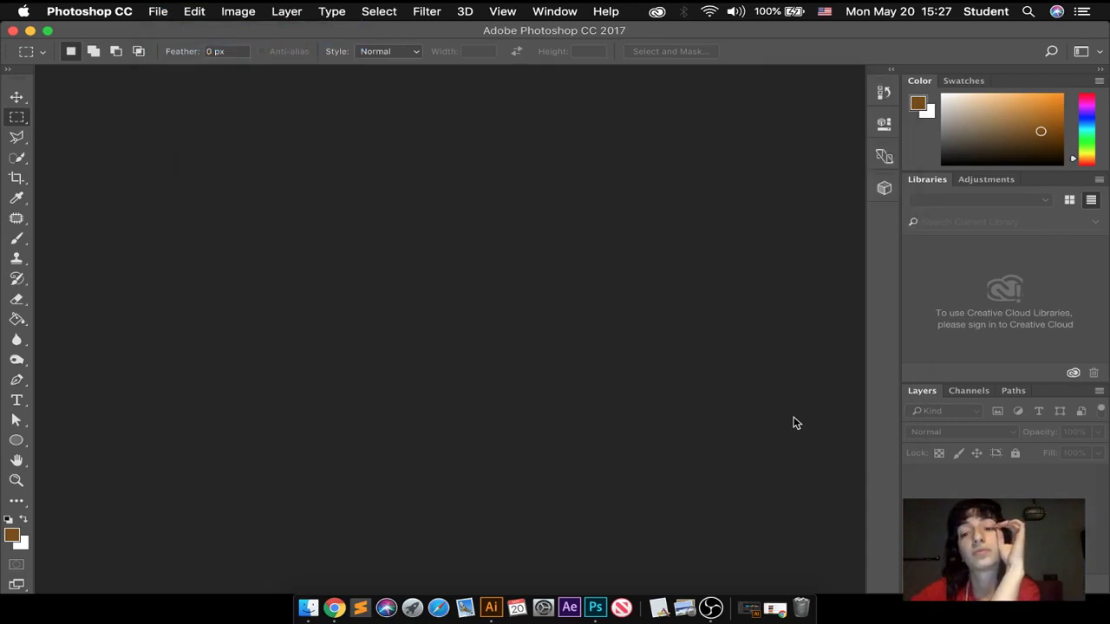
Step: Open the Desktop's blue-sky portrait photo together with bg-home.jpg and bring the blue-sky portrait to the front
left_click(161, 13)
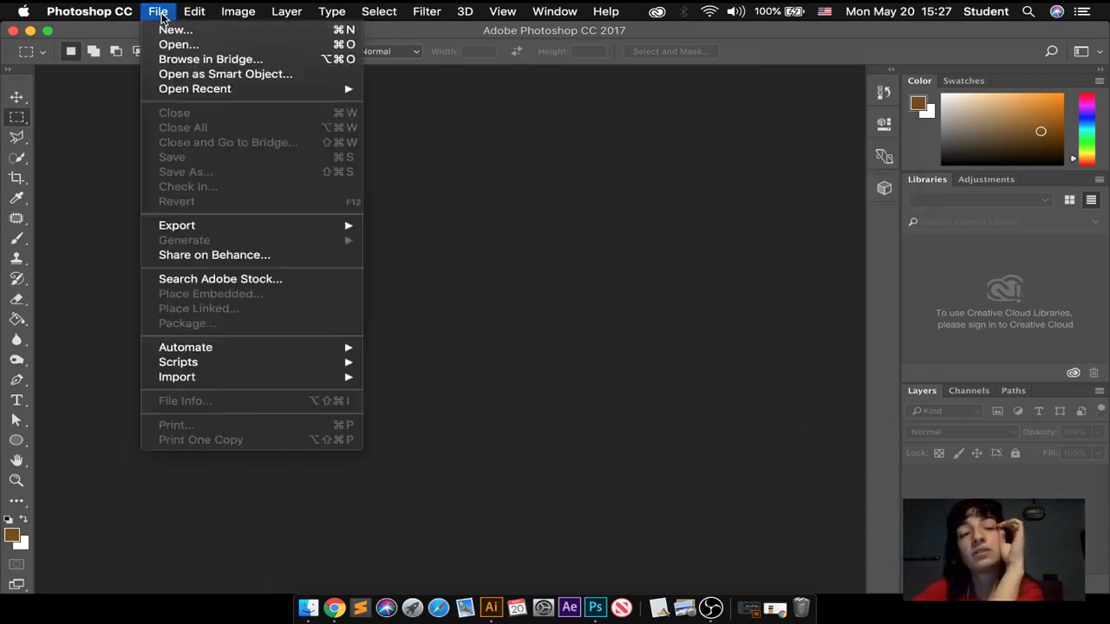
left_click(195, 46)
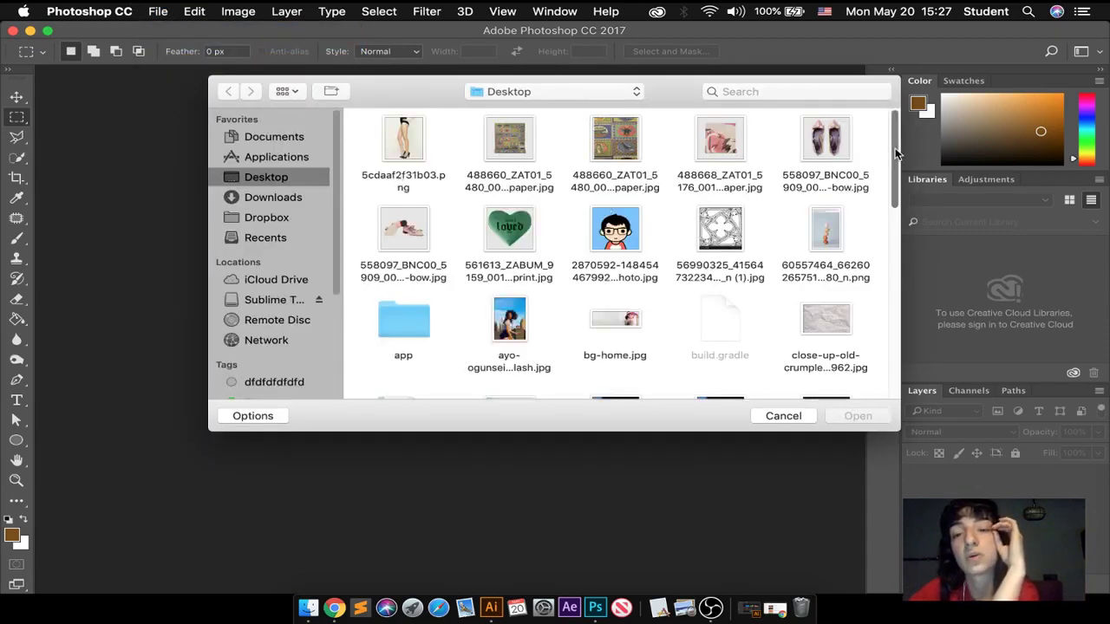
scroll(898, 154, "down", 2)
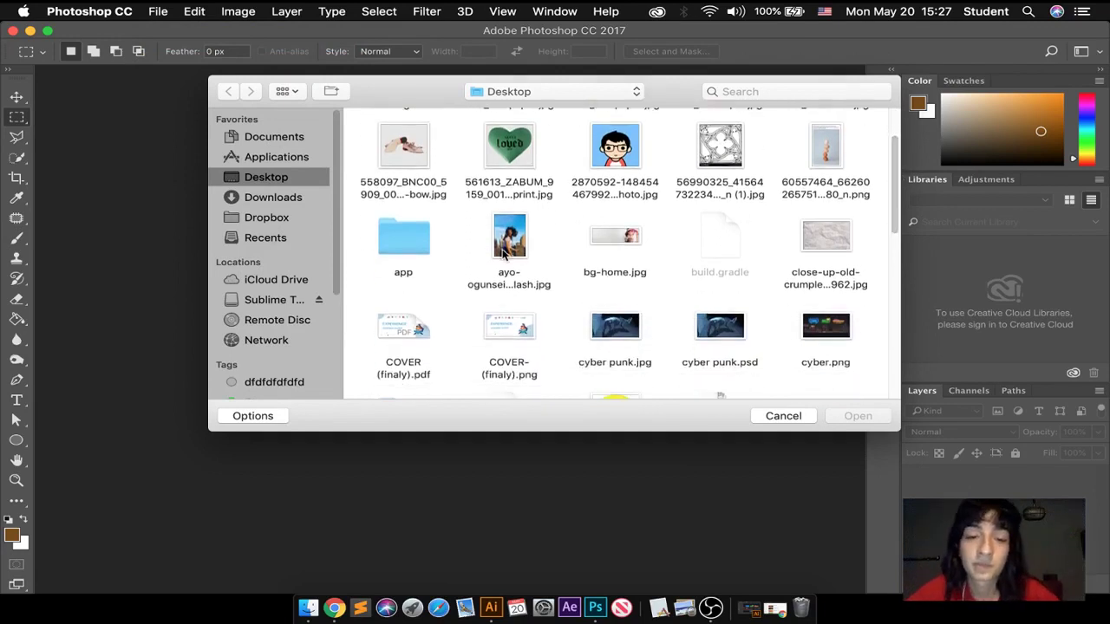
left_click(501, 249)
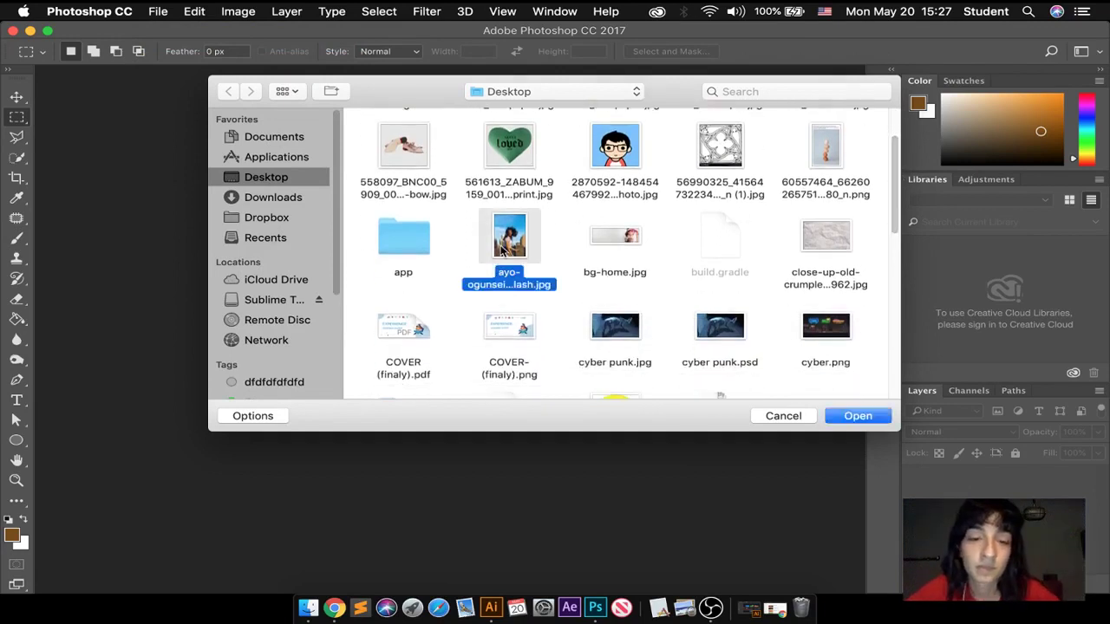
right_click(610, 239)
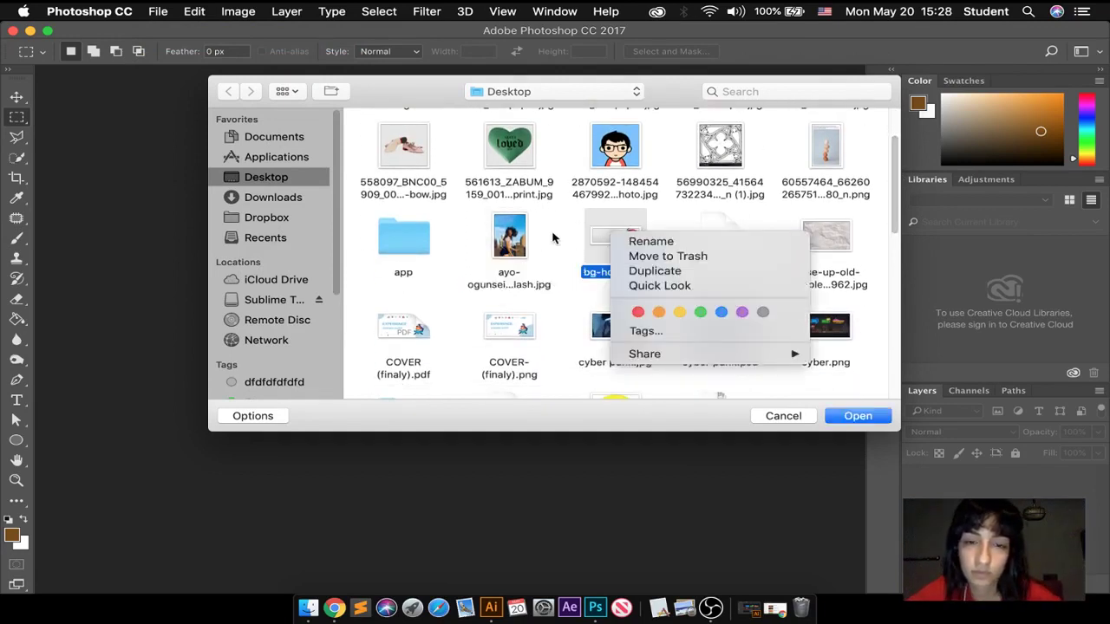
left_click(508, 251)
left_click(512, 239)
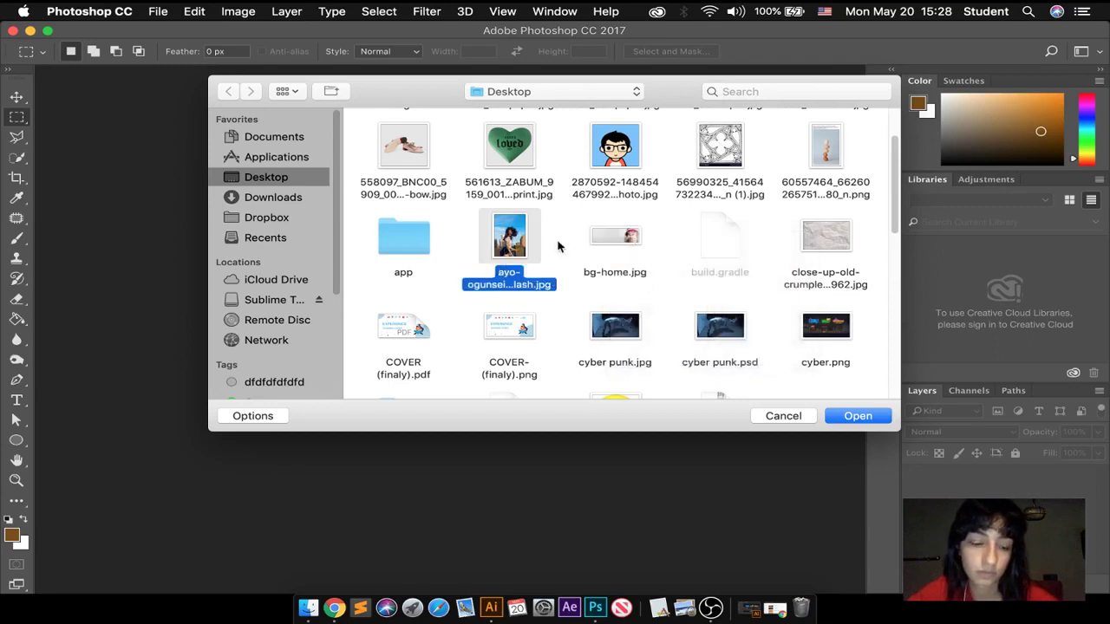
left_click(622, 244, "super")
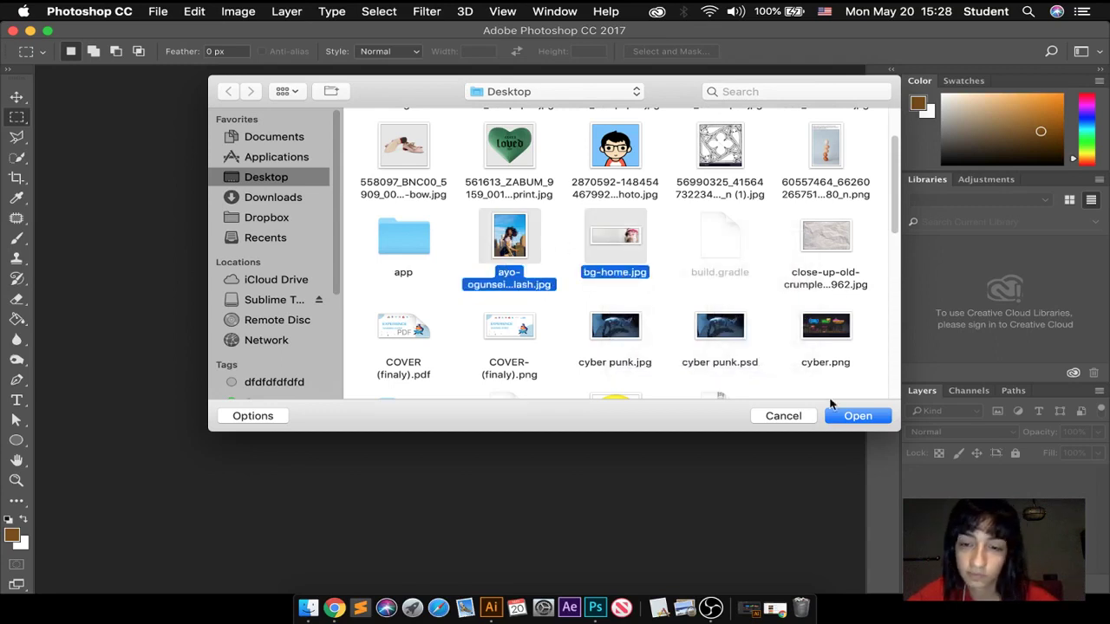
left_click(849, 418)
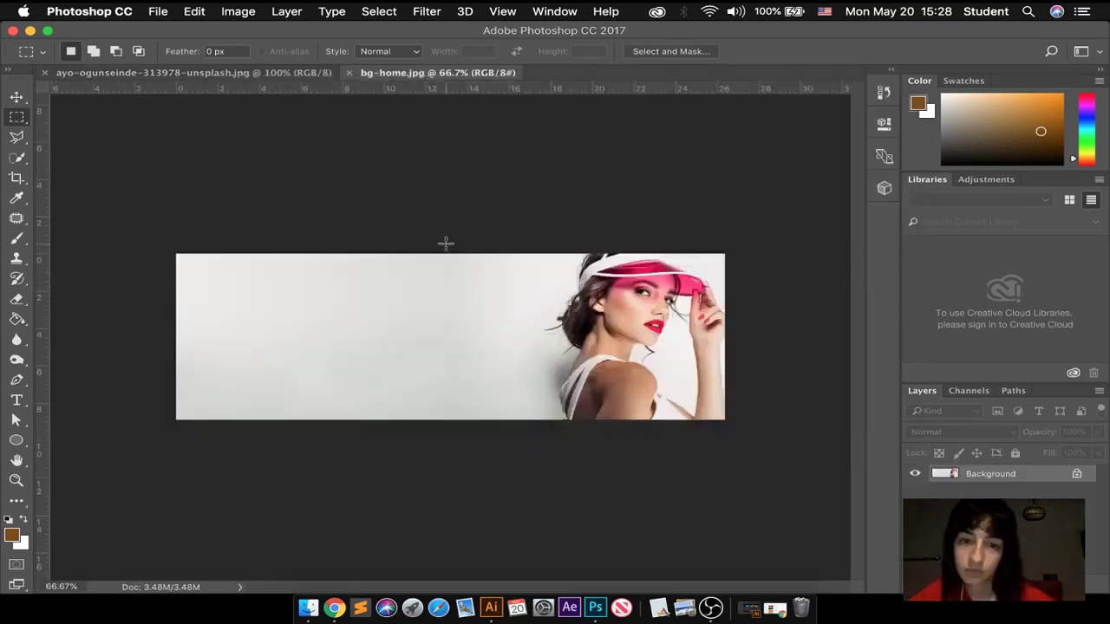
left_click(245, 73)
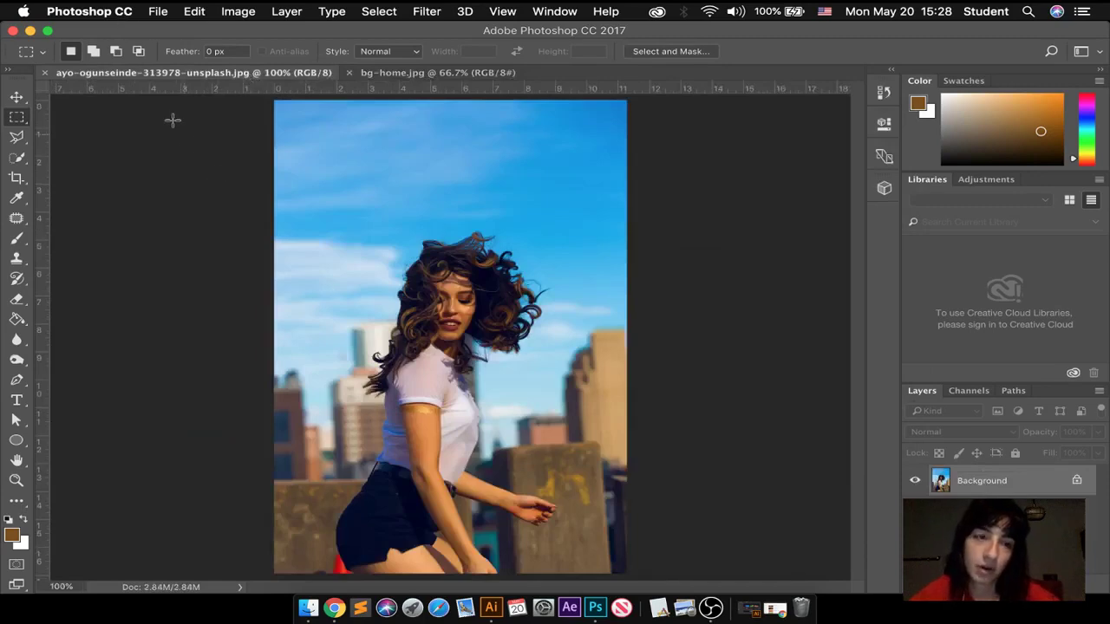
Step: Open the Desktop's portrait photo with the dark red background and fit it larger in the workspace
left_click(160, 14)
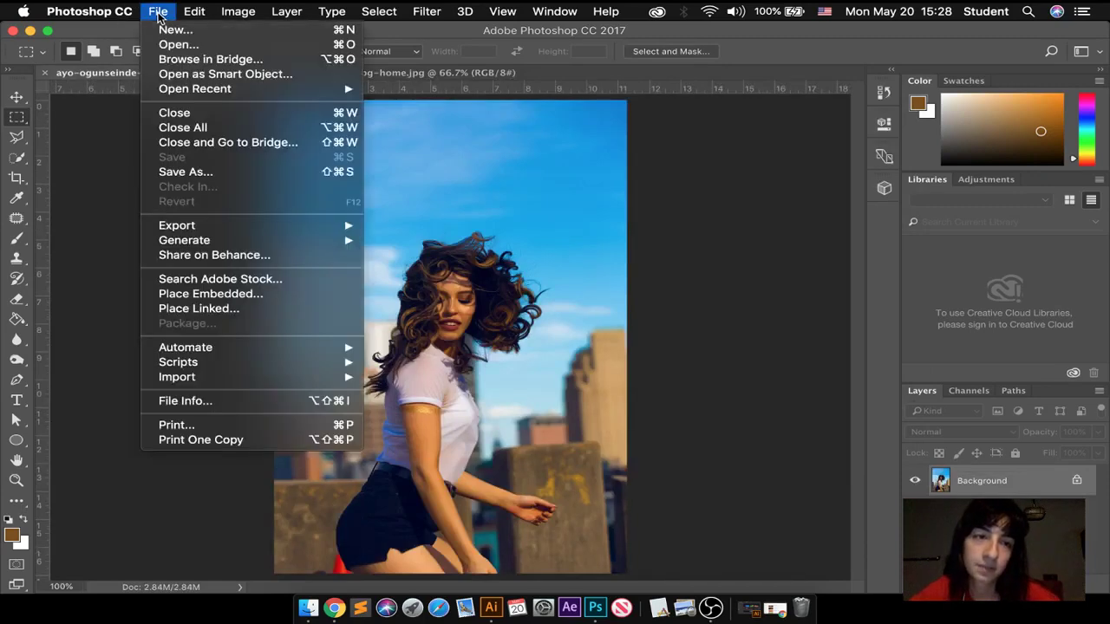
left_click(185, 45)
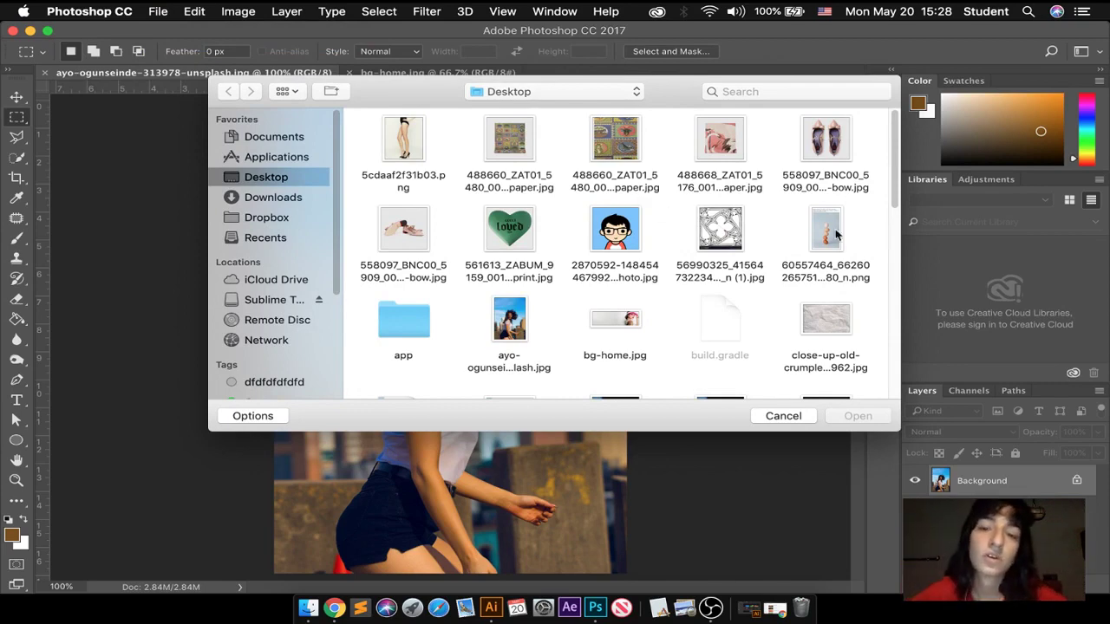
left_click_drag(894, 184, 904, 334)
left_click(507, 286)
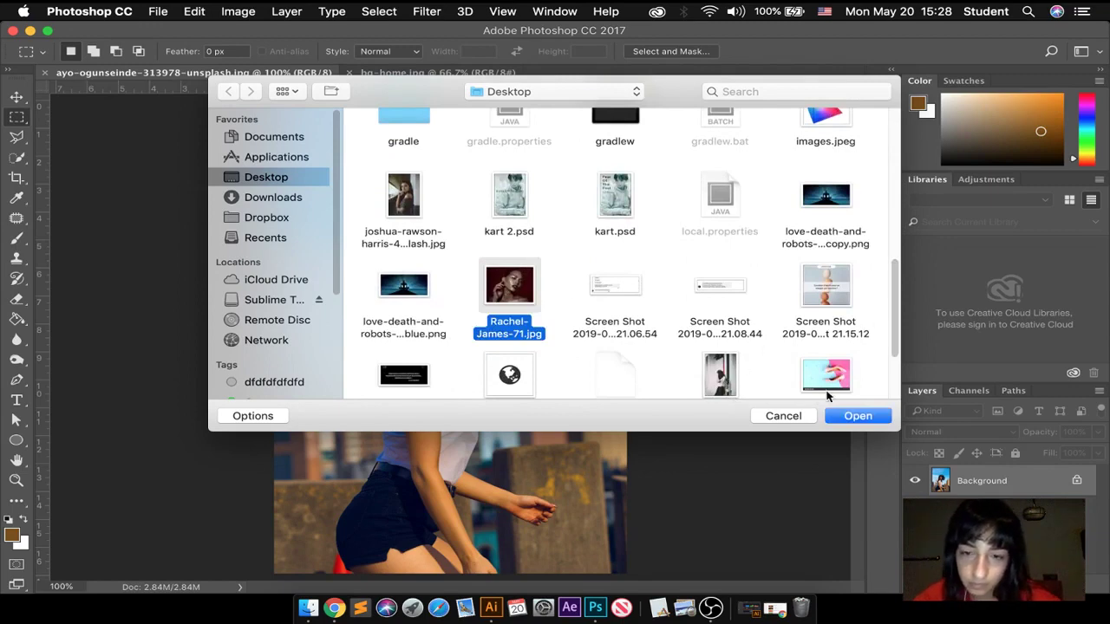
left_click(850, 419)
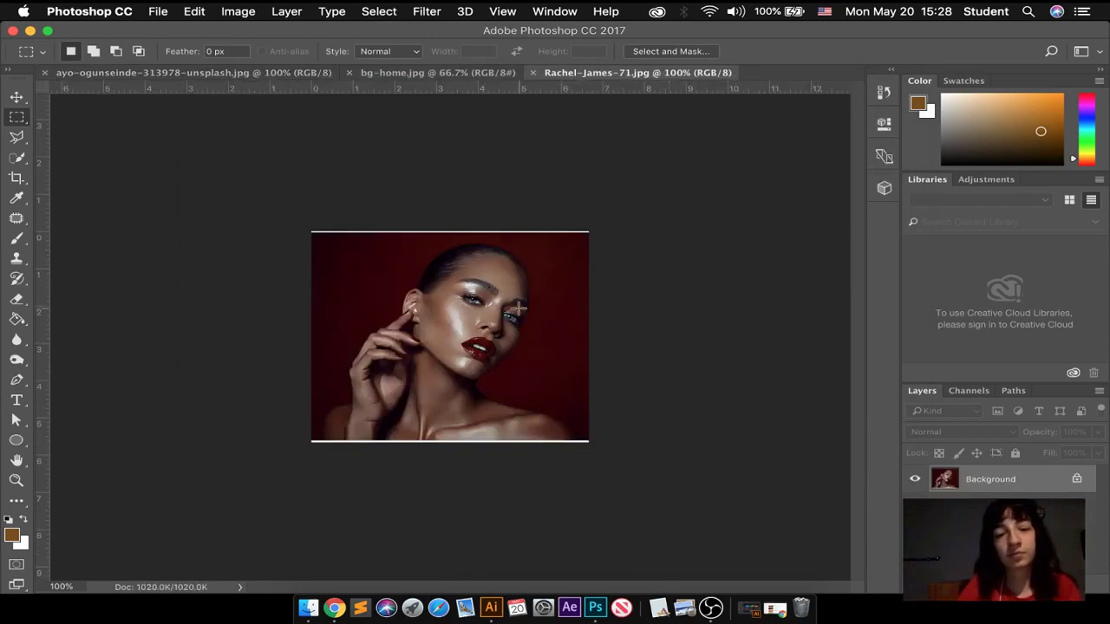
scroll(517, 307, "up", 5)
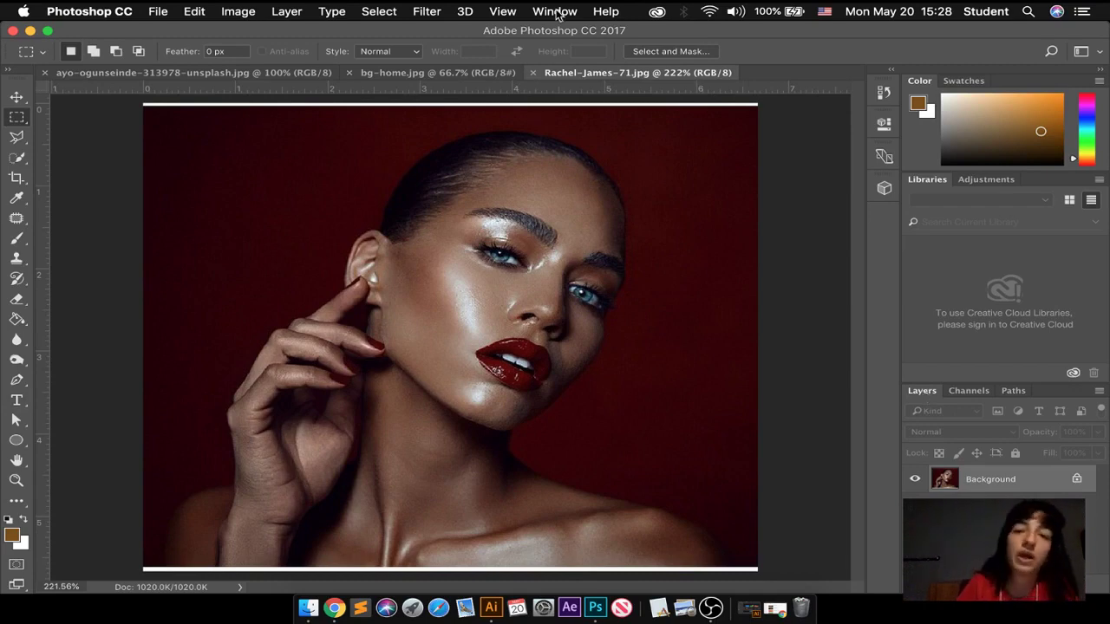
Step: Undock the Layers panel, make it taller and place it over the empty area beside the portrait's face
left_click(554, 11)
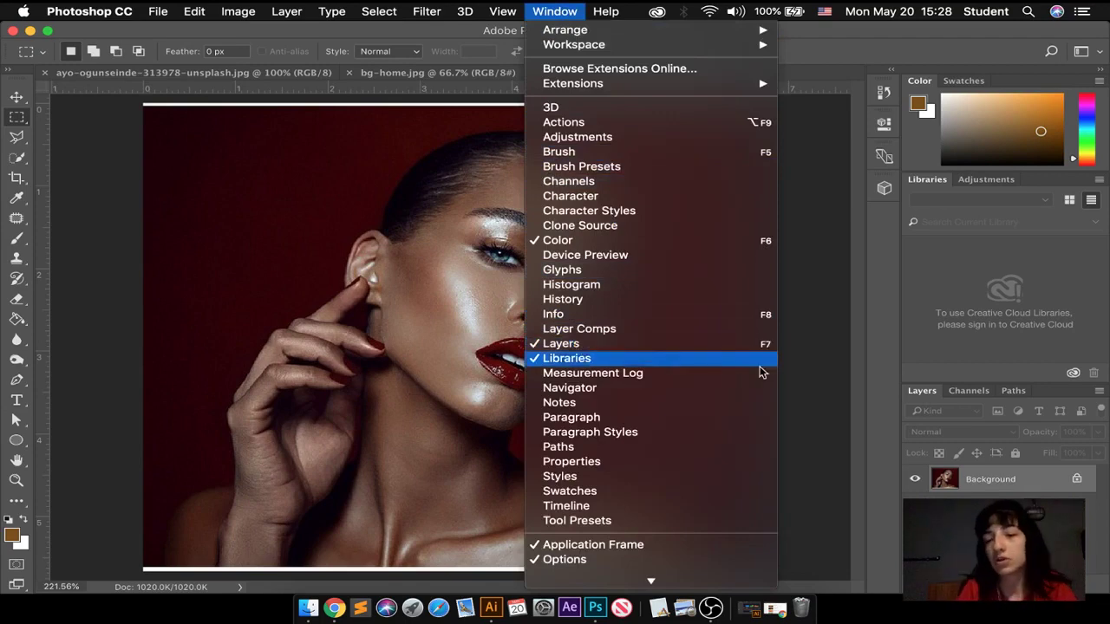
left_click(926, 397)
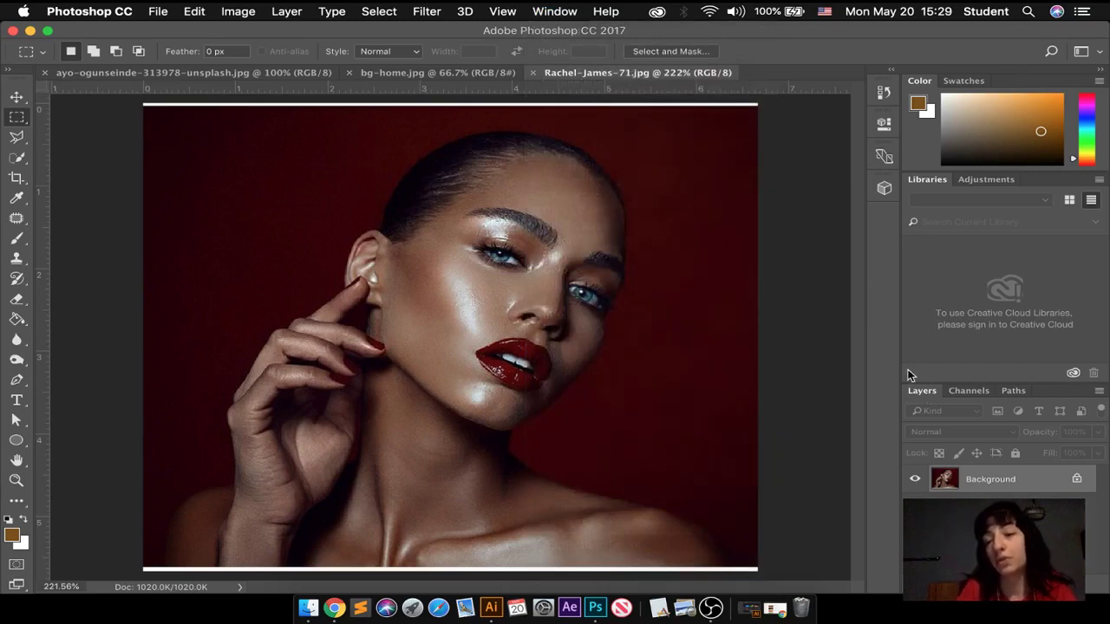
left_click_drag(921, 390, 595, 119)
left_click_drag(693, 319, 711, 529)
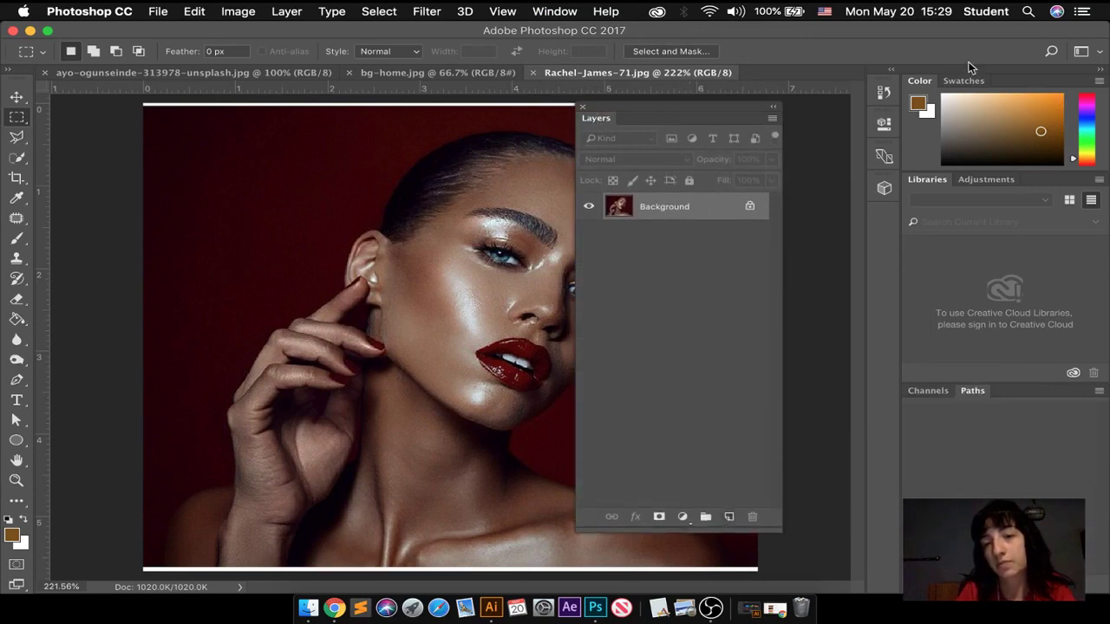
left_click_drag(685, 113, 748, 114)
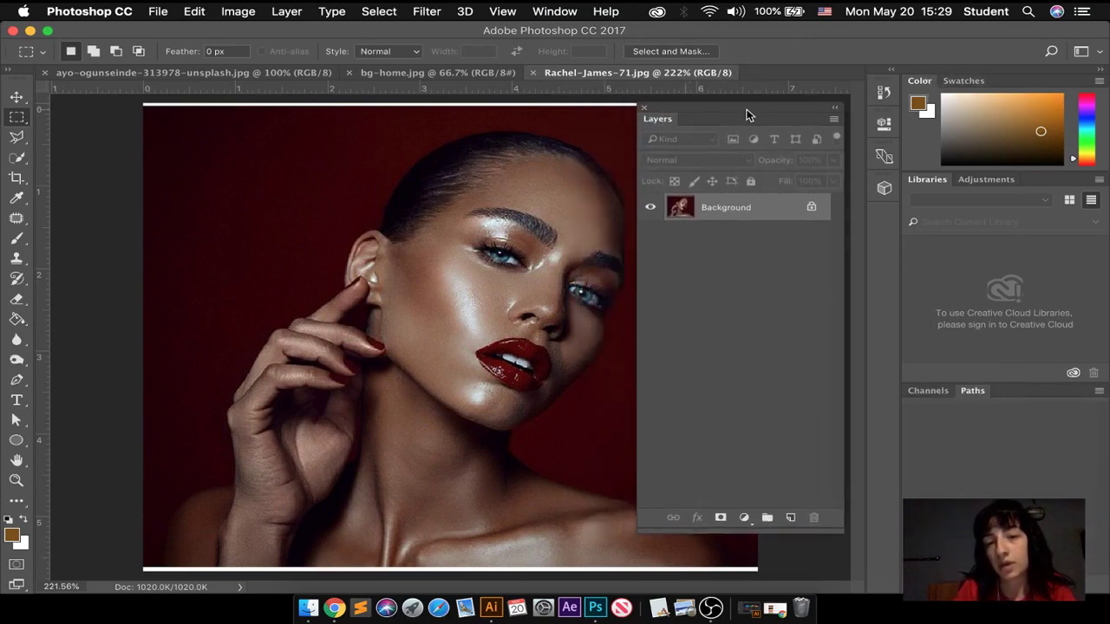
Step: Examine the full list of fill and adjustment layer types available for the portrait
left_click(743, 518)
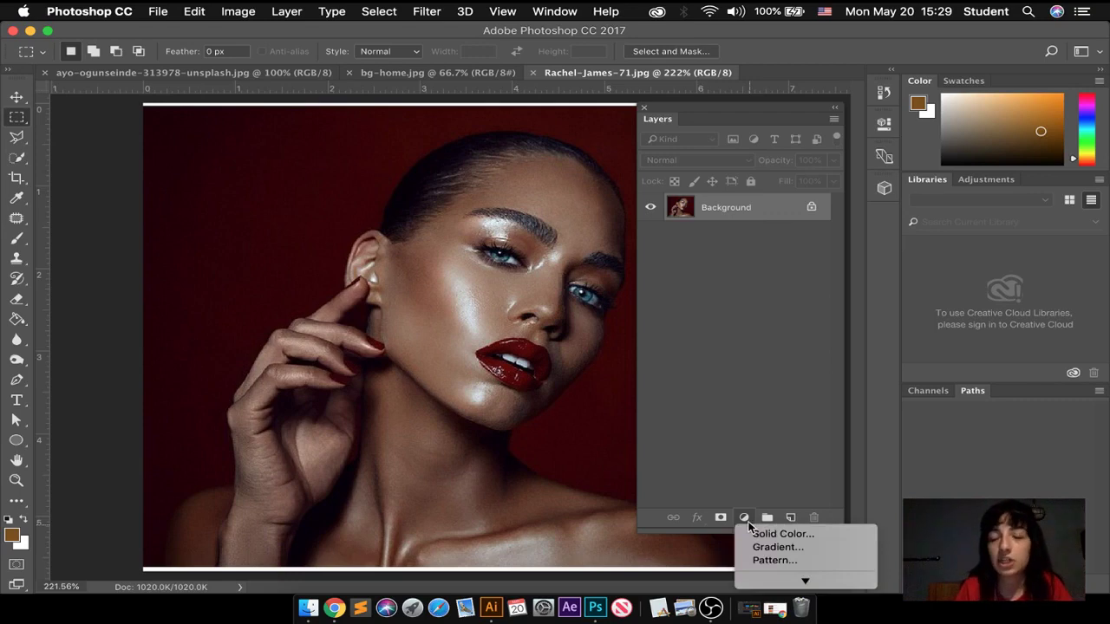
mouse_move(799, 581)
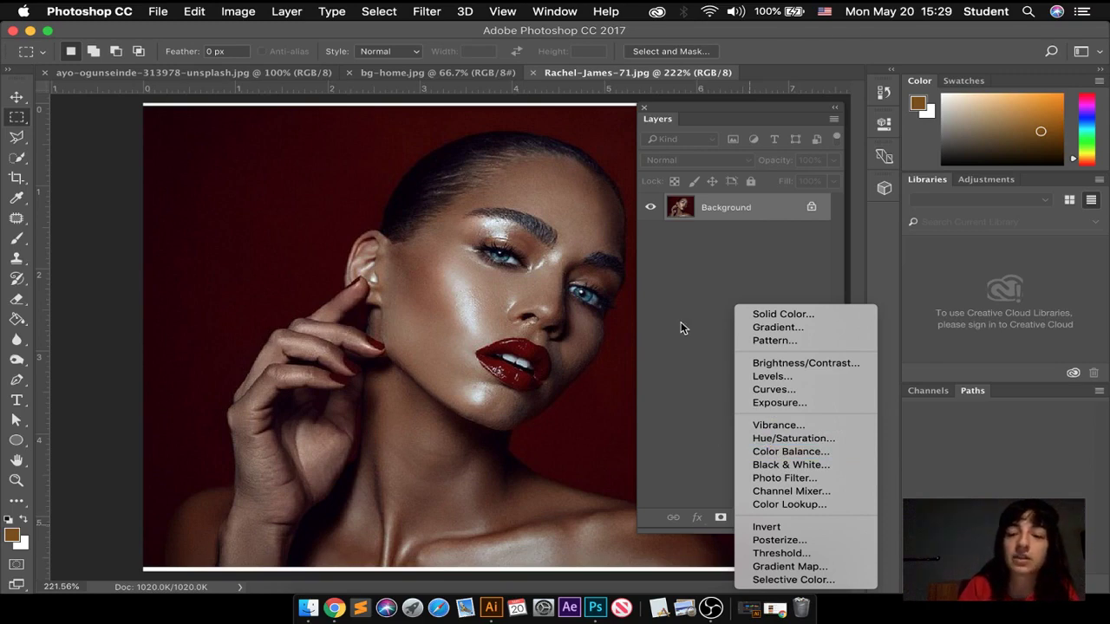
left_click(959, 85)
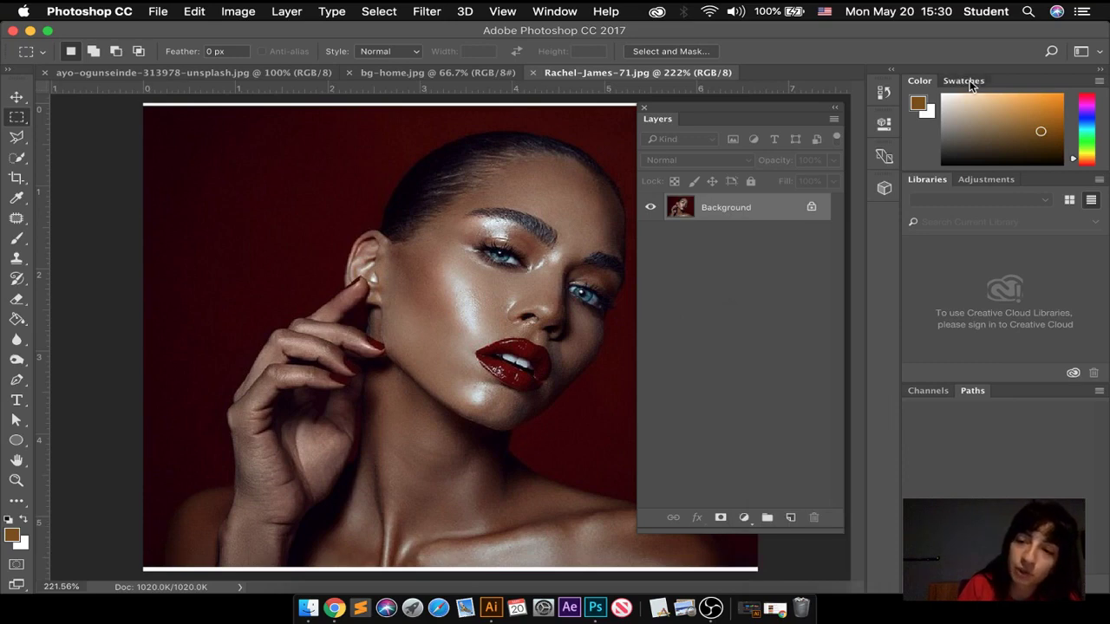
Step: Bring up the Swatches panel and float it over the portrait's upper area
left_click(969, 79)
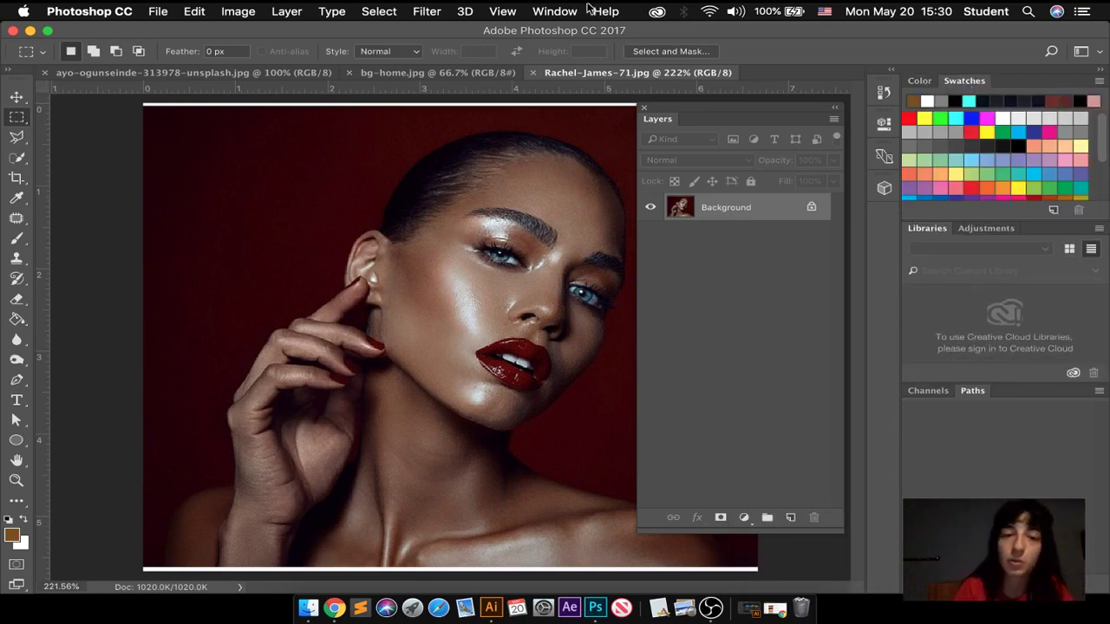
left_click(555, 11)
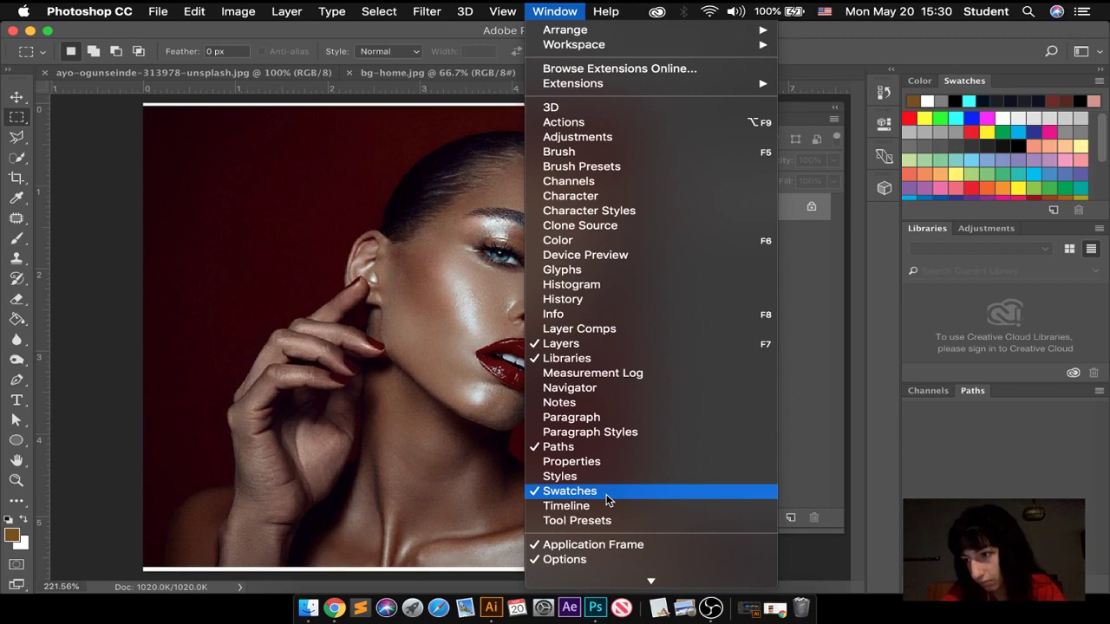
left_click(447, 433)
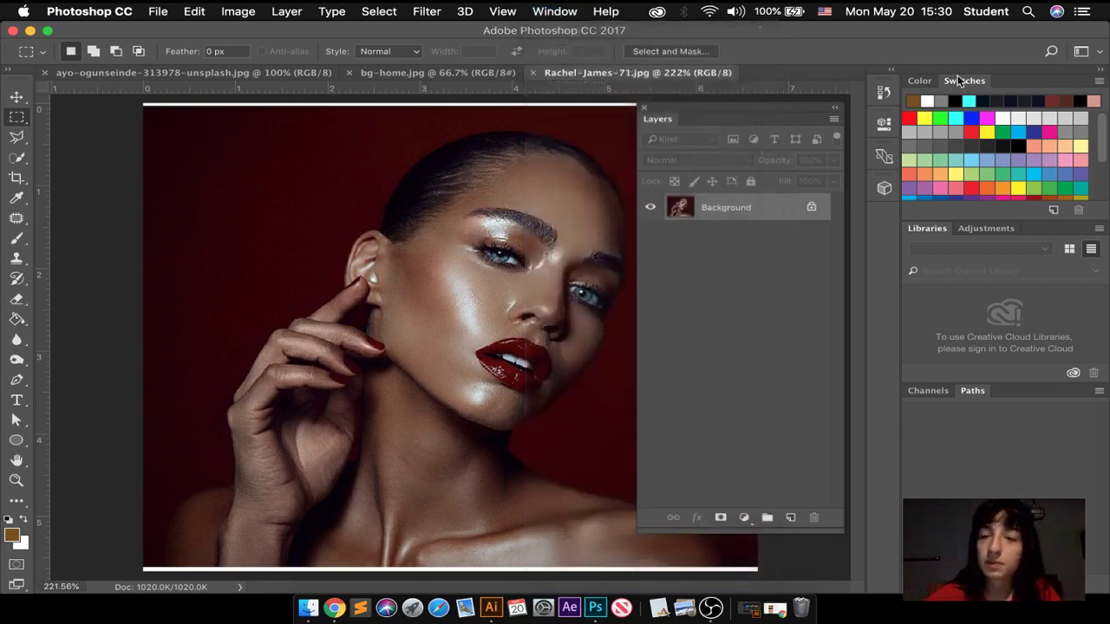
left_click_drag(960, 84, 285, 129)
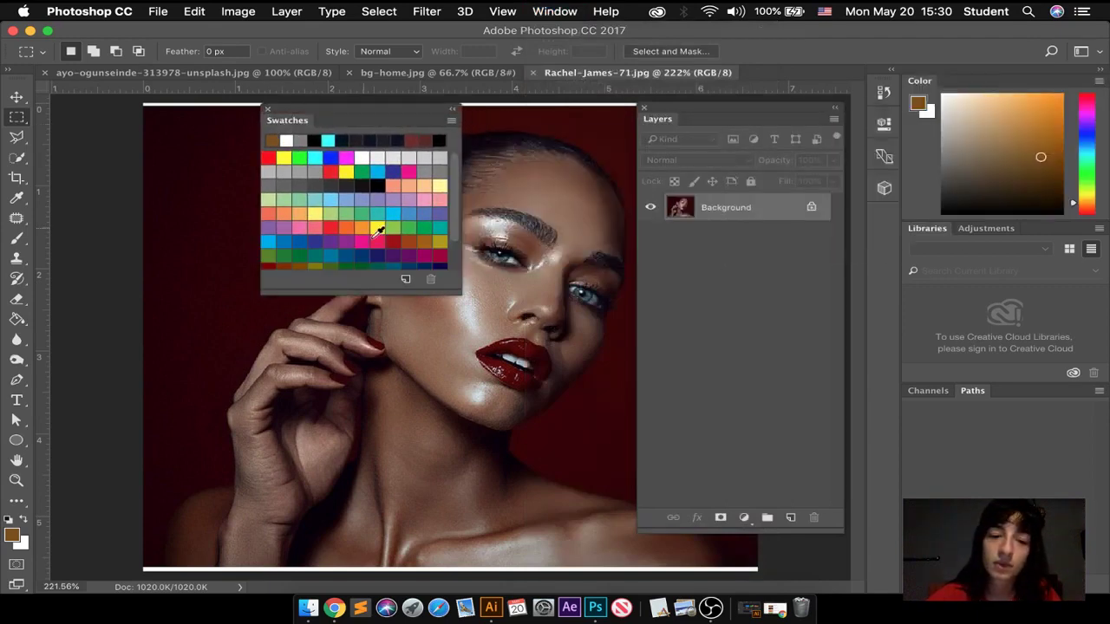
Step: Review the adjustment layer types once more and look through the remaining color swatches
left_click(744, 518)
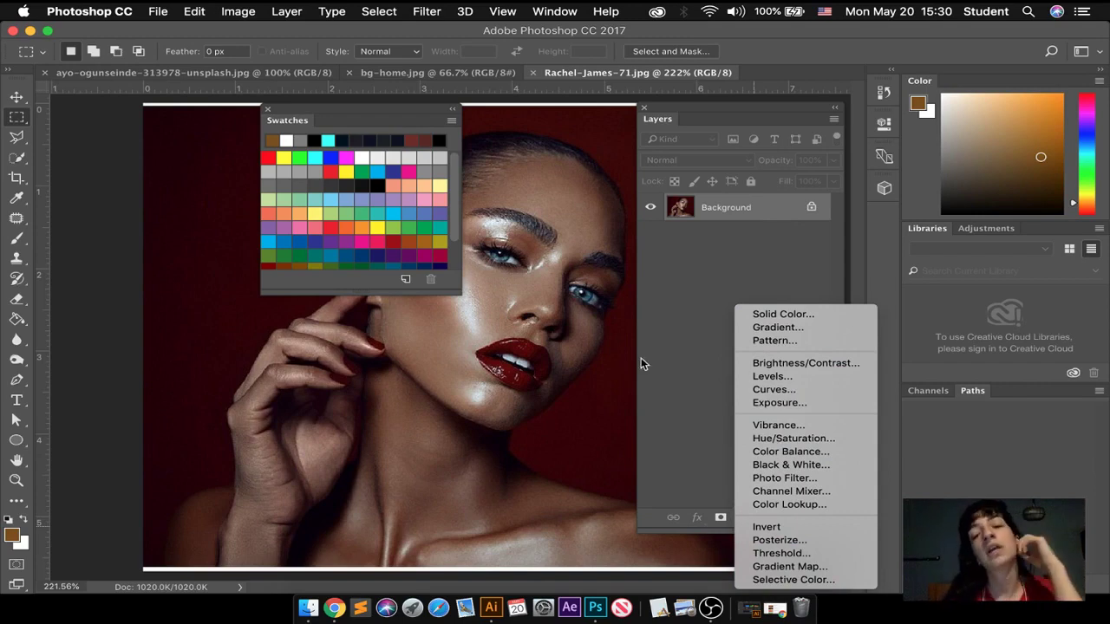
left_click(553, 322)
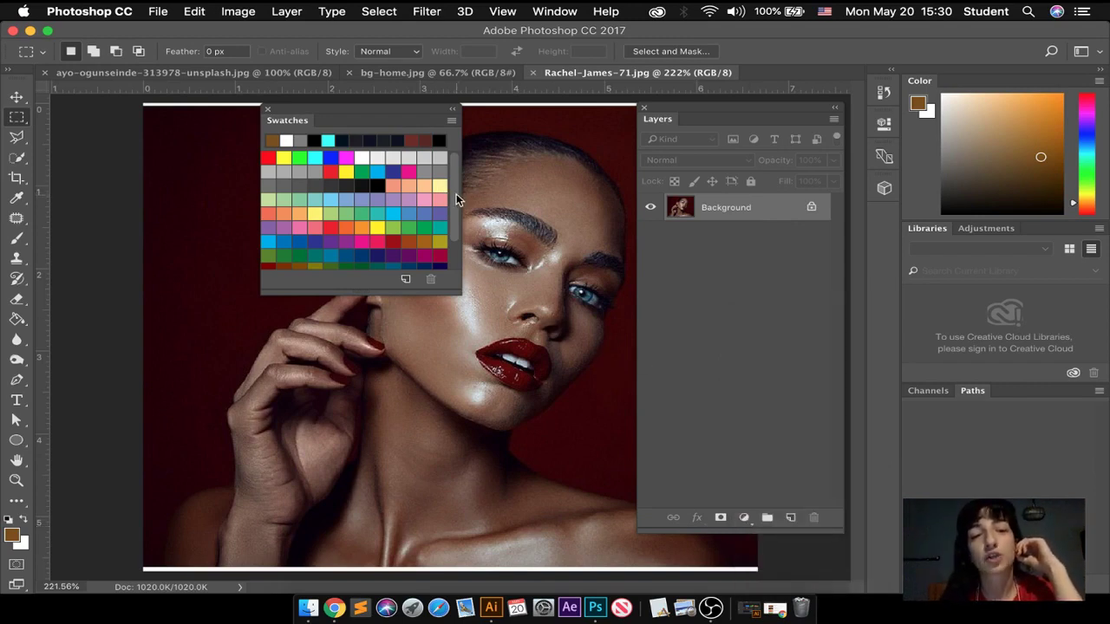
scroll(456, 193, "down", 3)
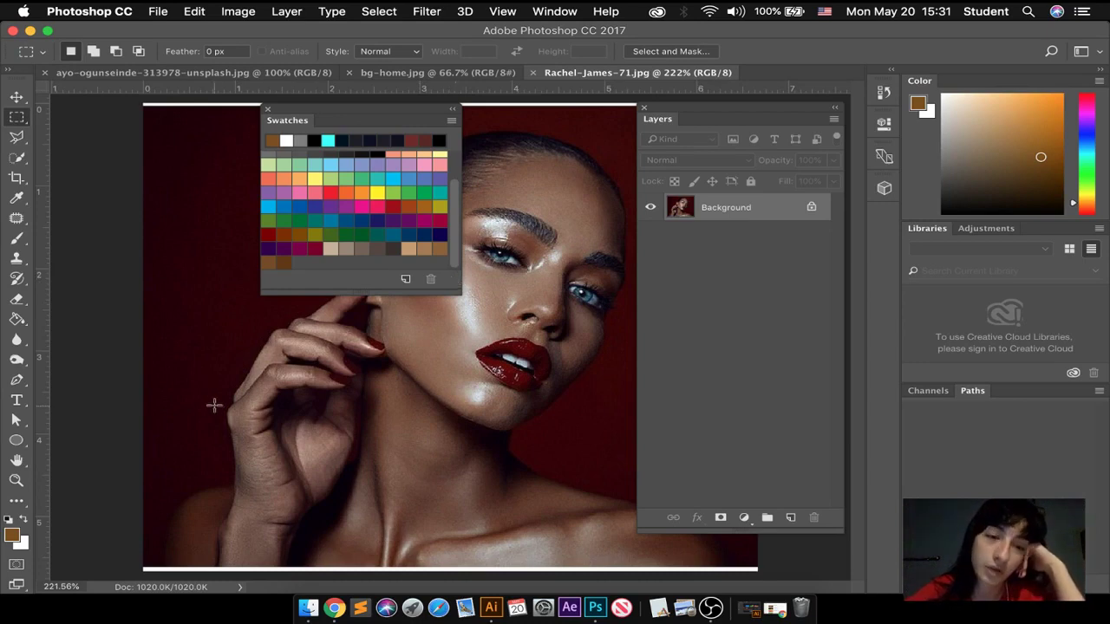
Step: Change the foreground color to the muted teal #538c94
left_click(11, 537)
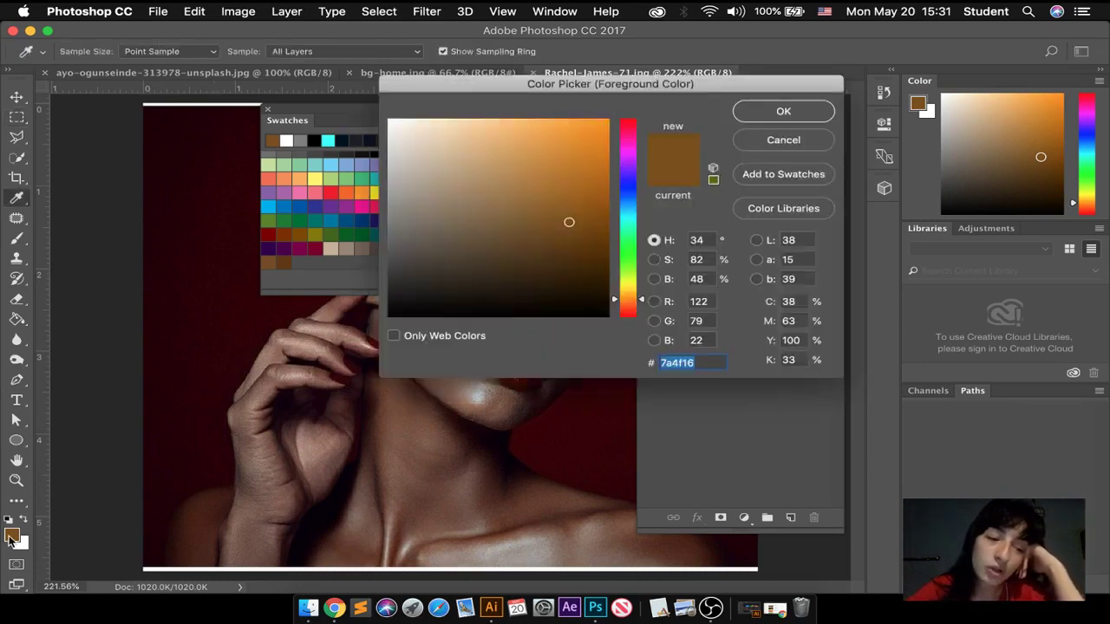
left_click(797, 144)
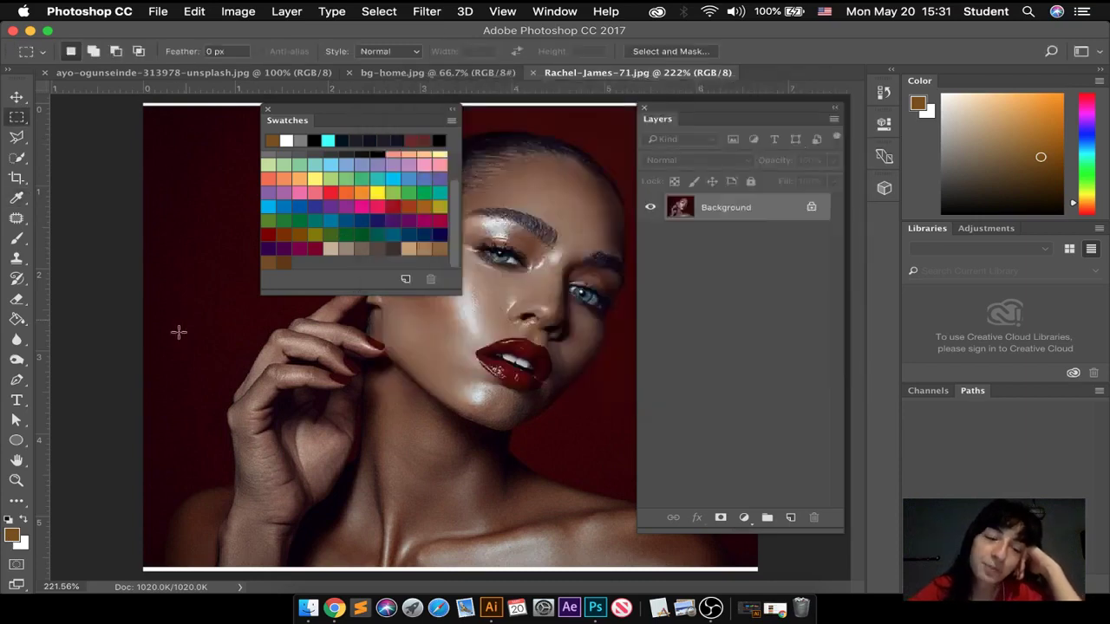
left_click(11, 538)
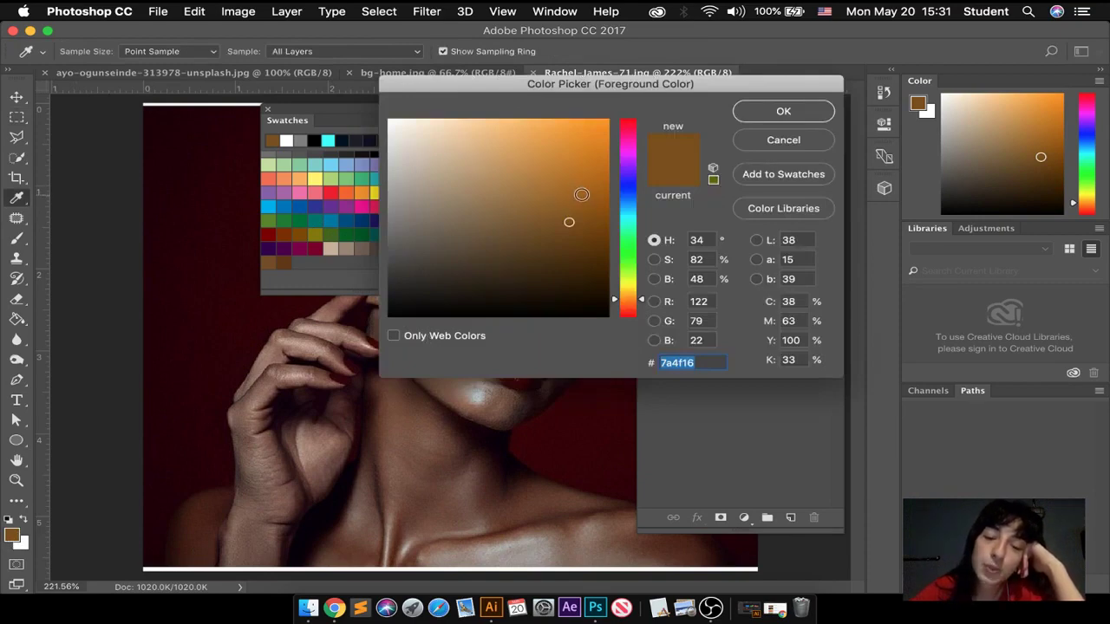
left_click_drag(559, 249, 483, 200)
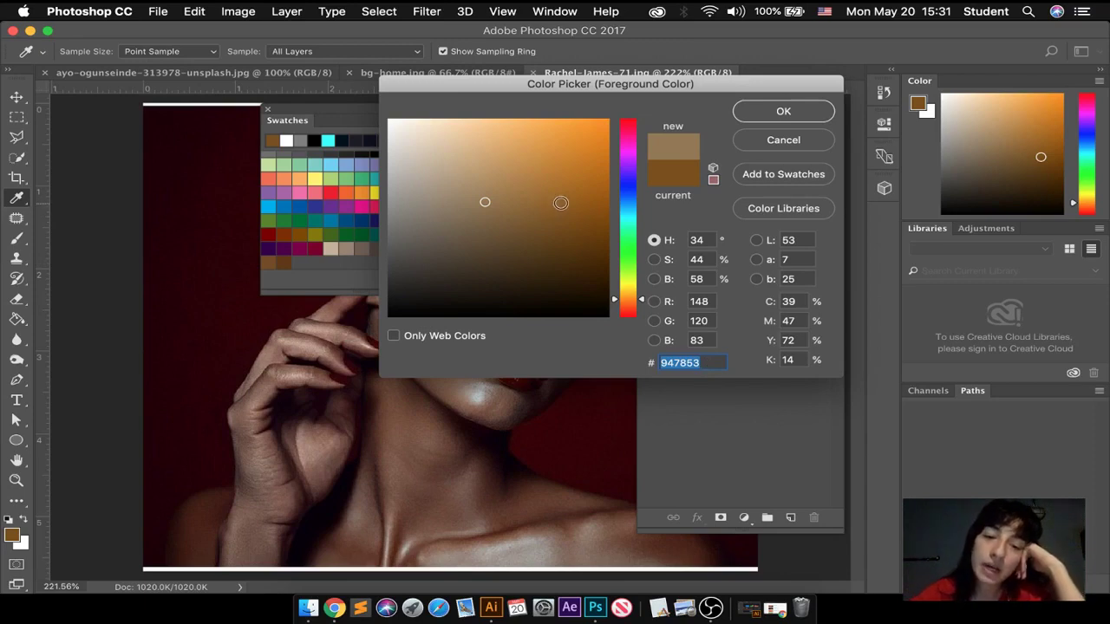
left_click_drag(631, 246, 631, 214)
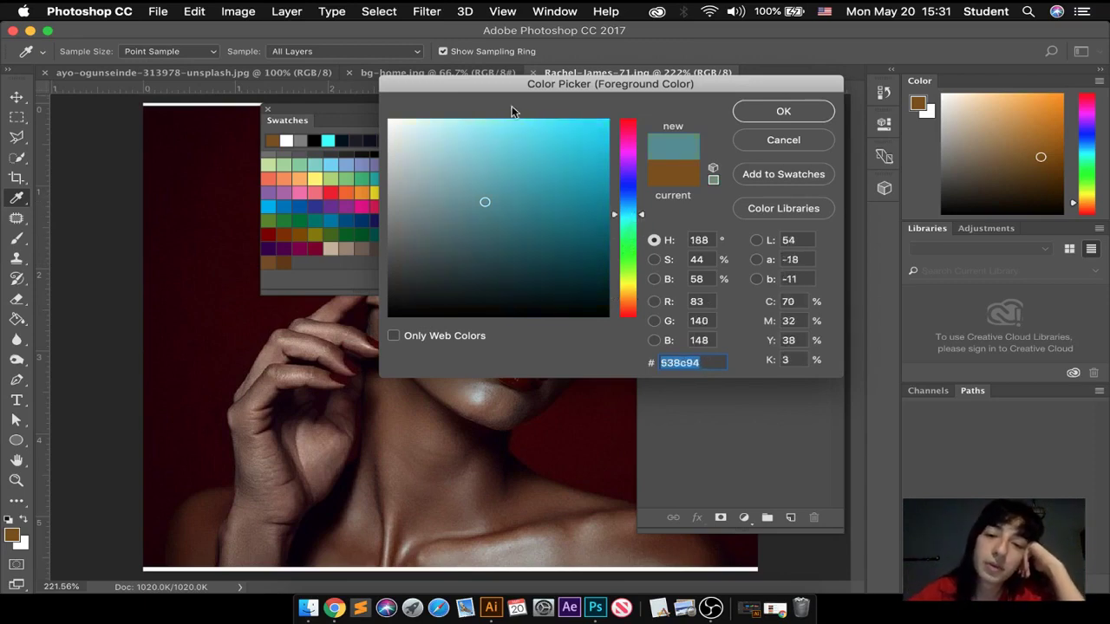
left_click(812, 114)
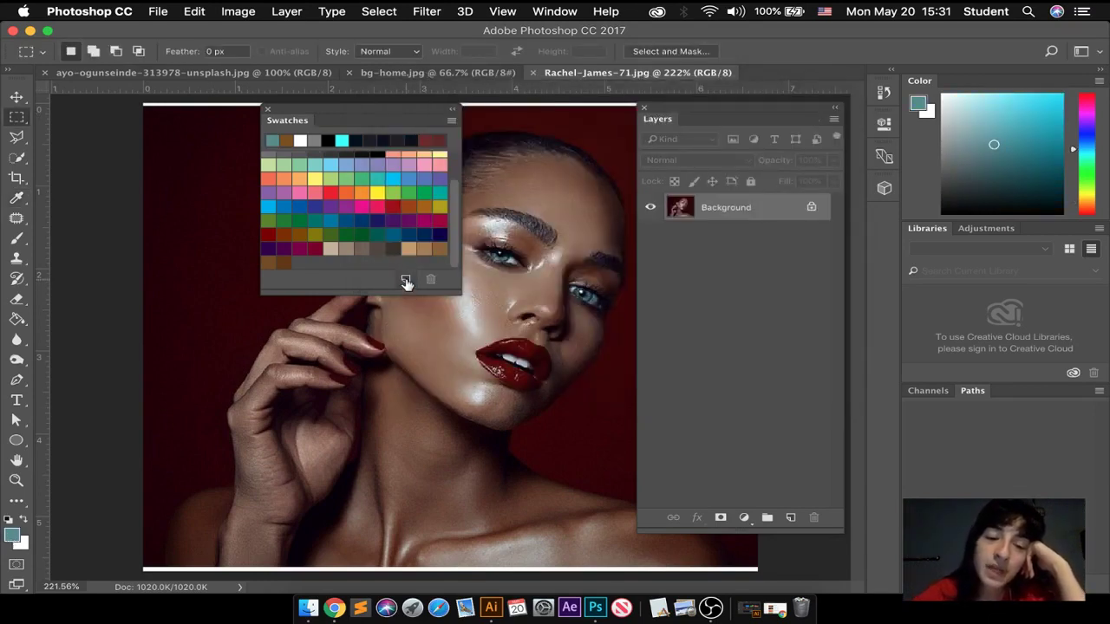
Step: Save the teal foreground color as a new swatch named 1color, kept in the current library
left_click_drag(359, 116, 345, 151)
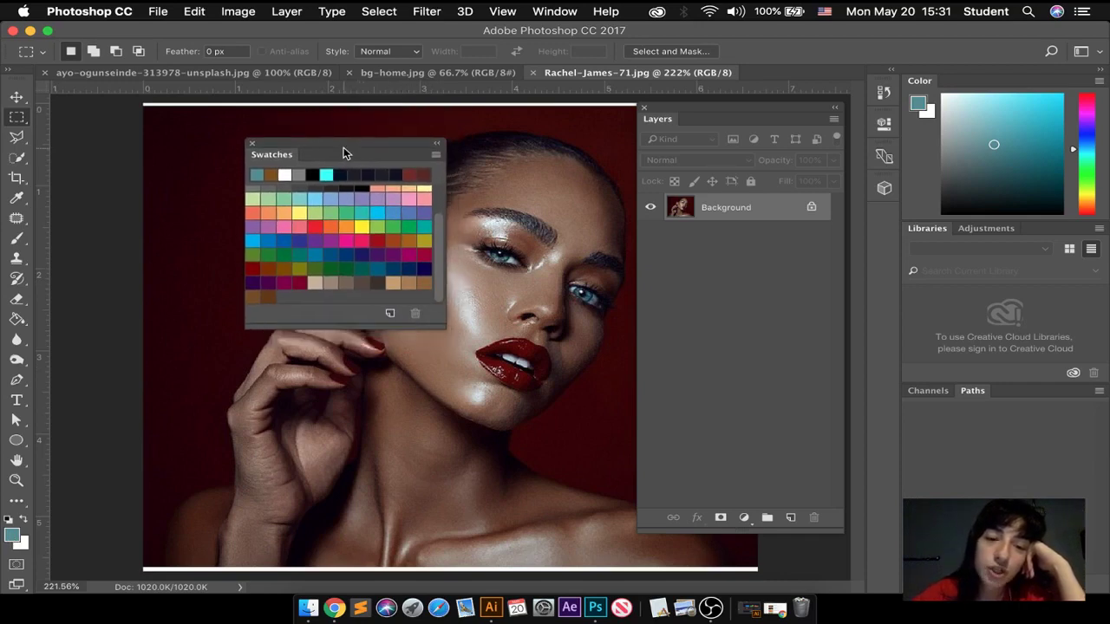
left_click(391, 315)
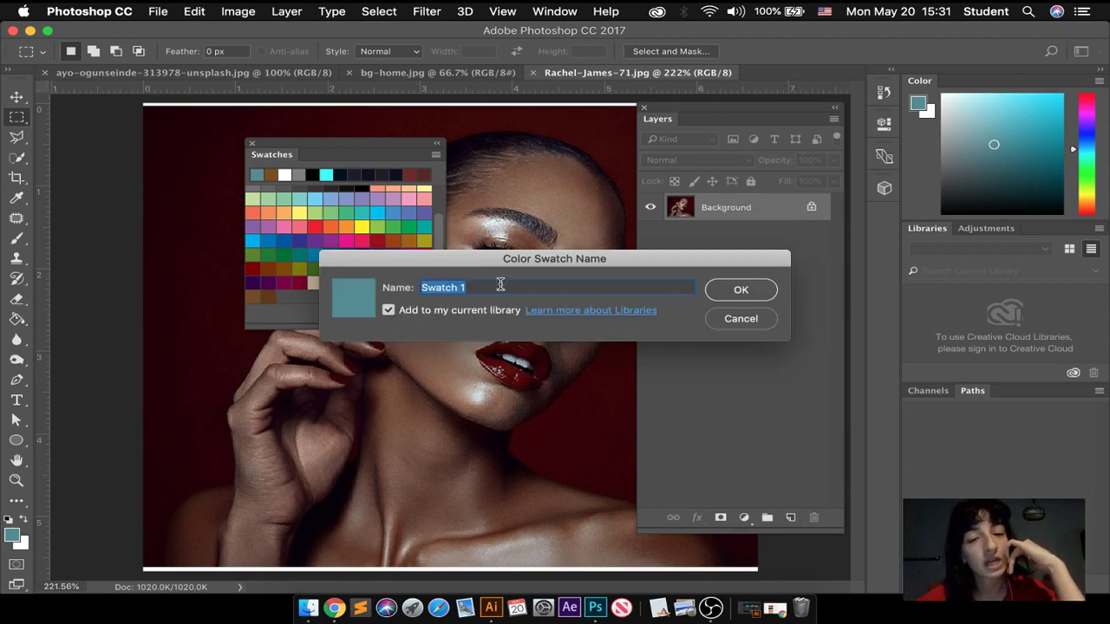
left_click(739, 322)
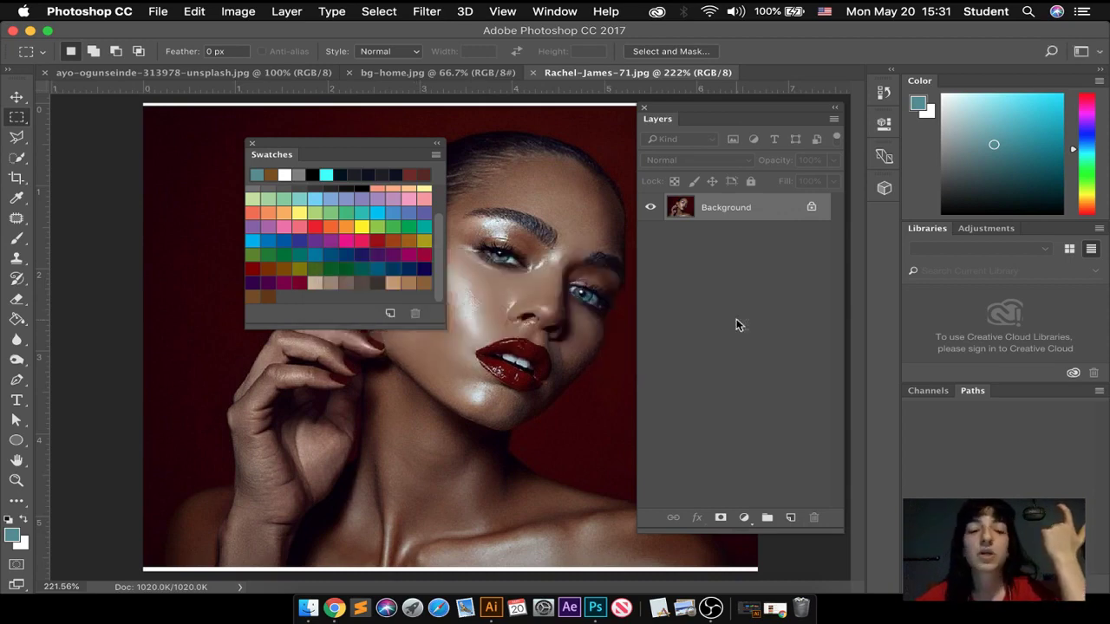
left_click(389, 314)
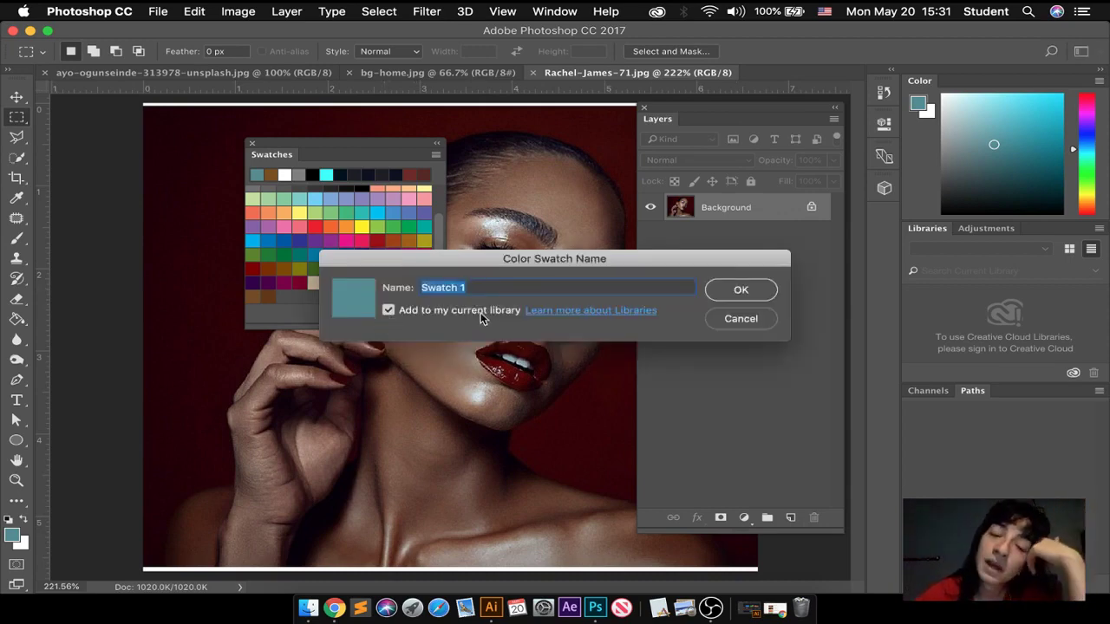
left_click_drag(489, 262, 489, 225)
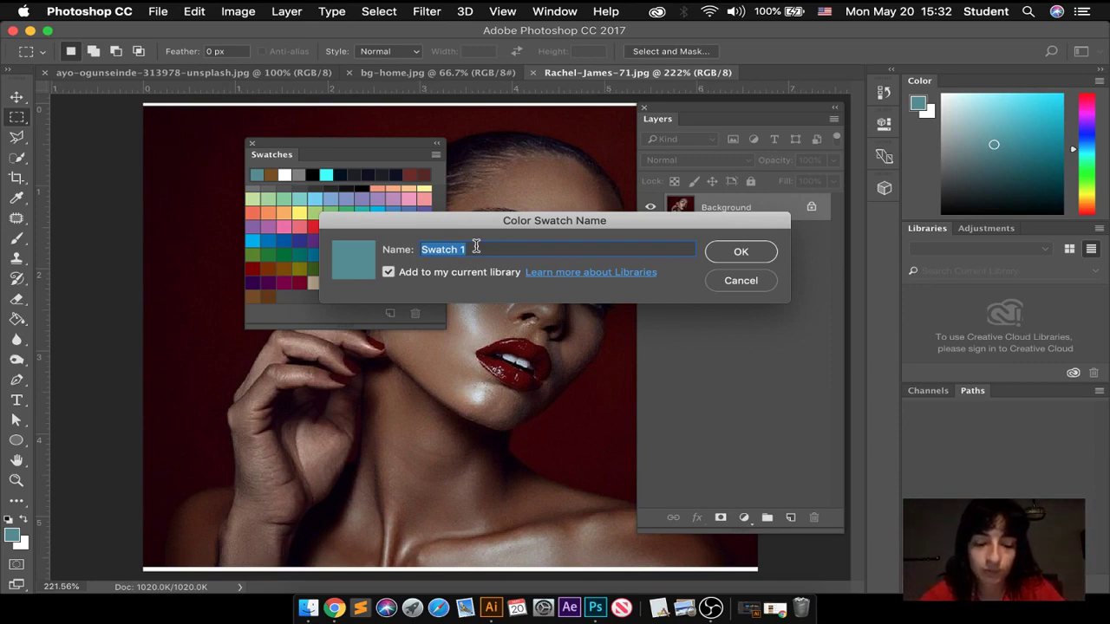
type("t")
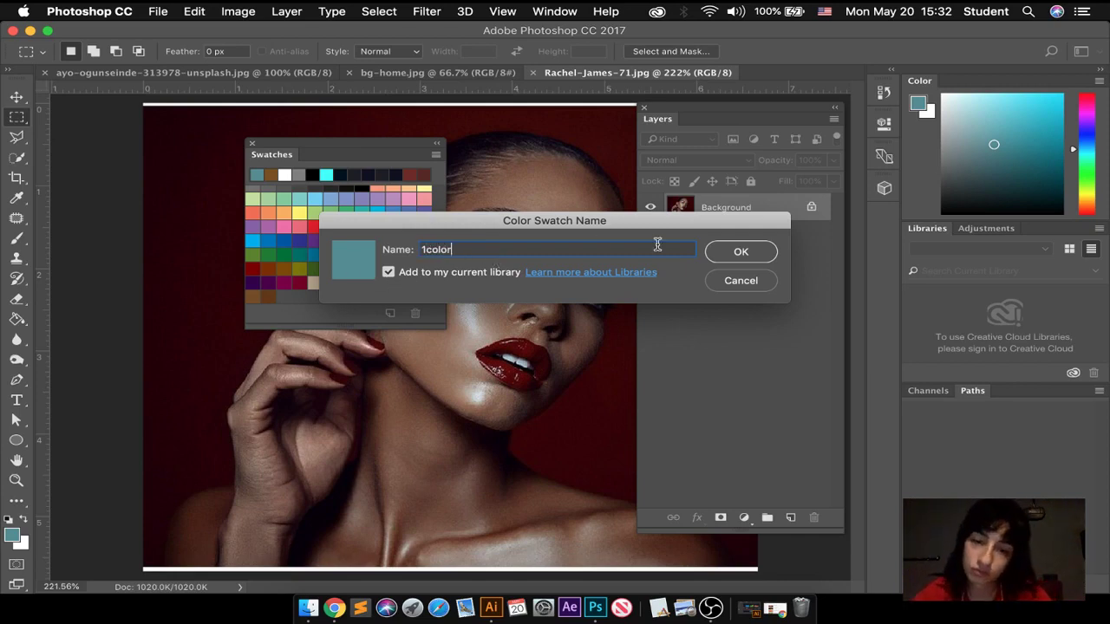
left_click(739, 253)
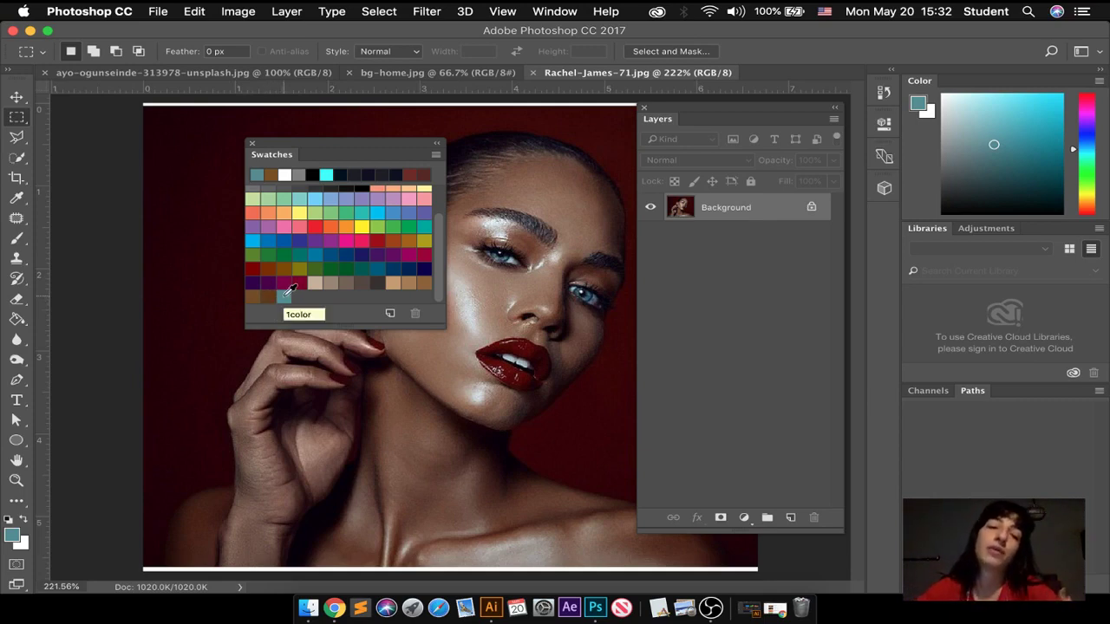
Step: Add a new empty layer above the Background and draw a tall rectangular selection over the dark red backdrop beside the hand
left_click_drag(442, 260, 440, 291)
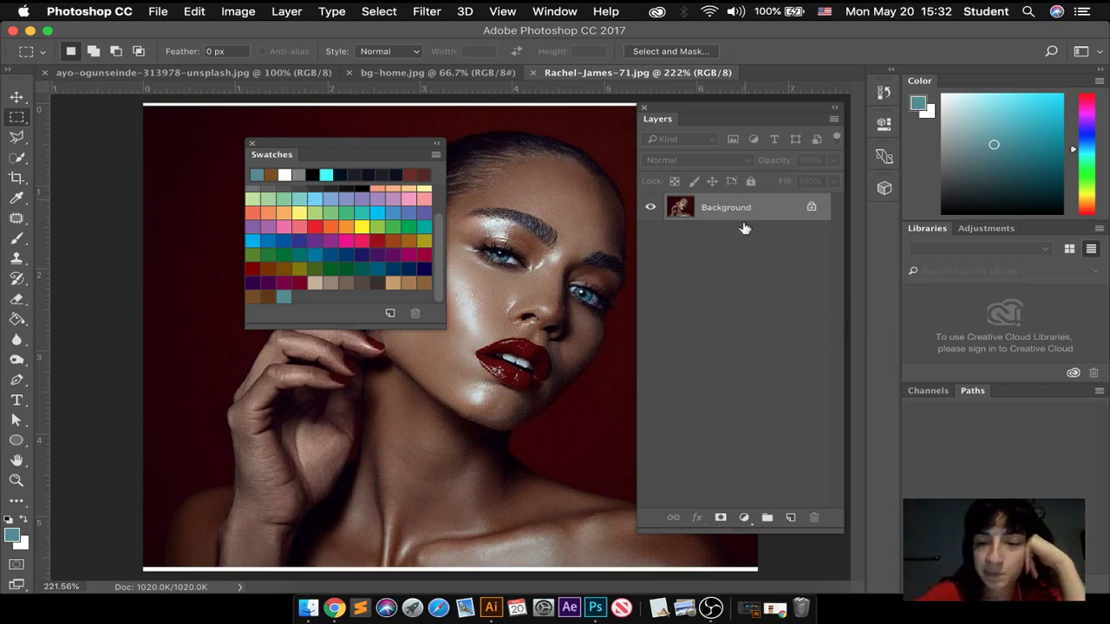
left_click(791, 518)
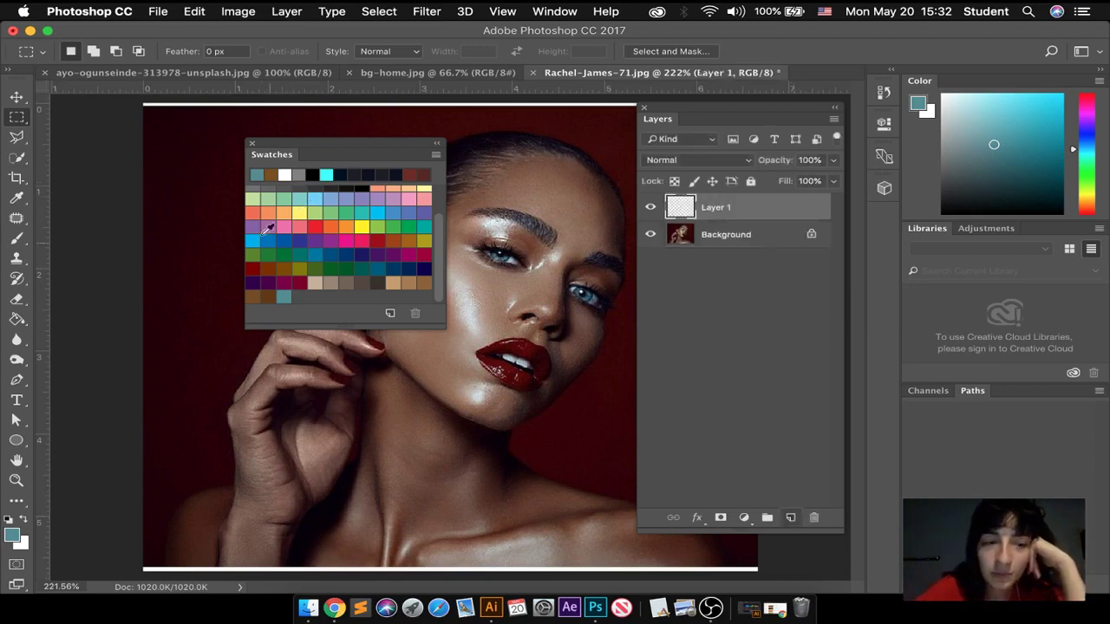
left_click_drag(169, 168, 225, 325)
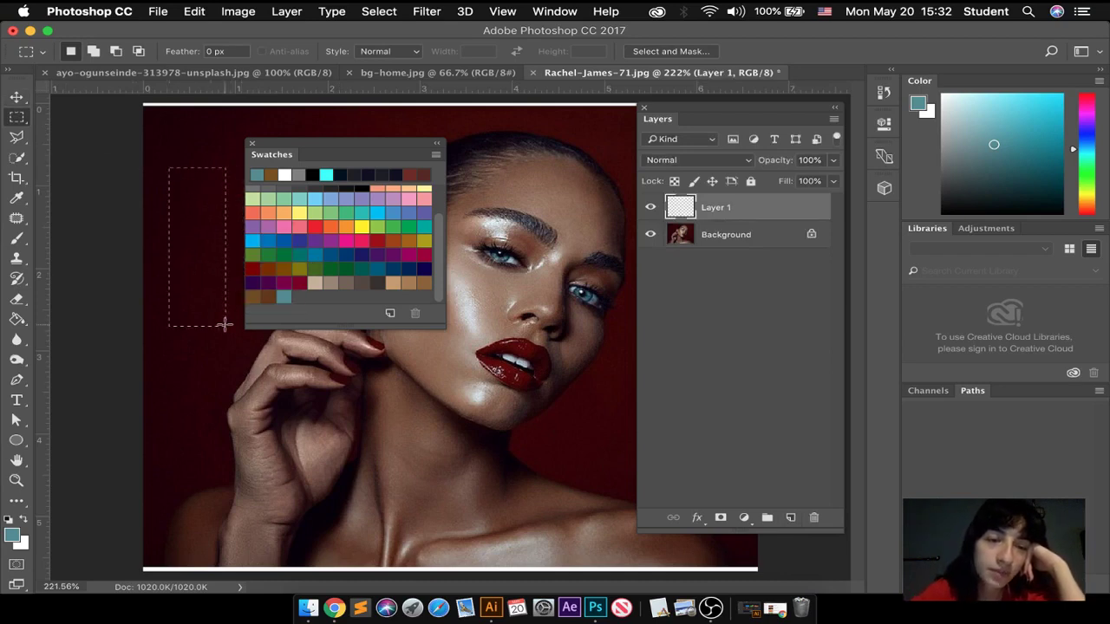
Step: Move the Swatches panel over the model's face and make the Pastel Blue Violet swatch the foreground color
left_click(13, 536)
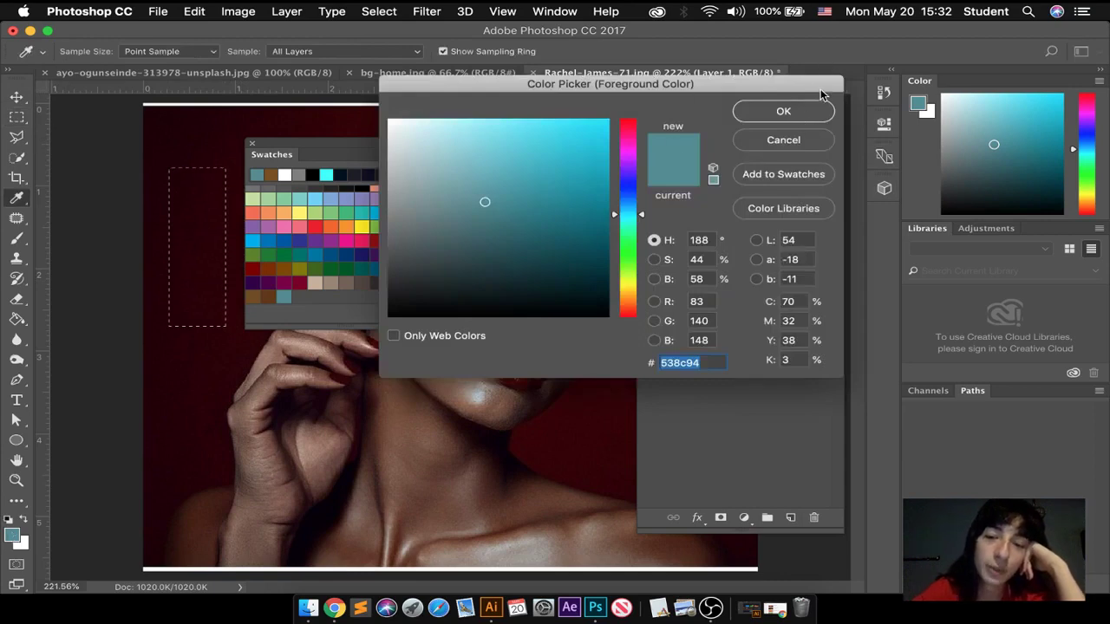
left_click(796, 140)
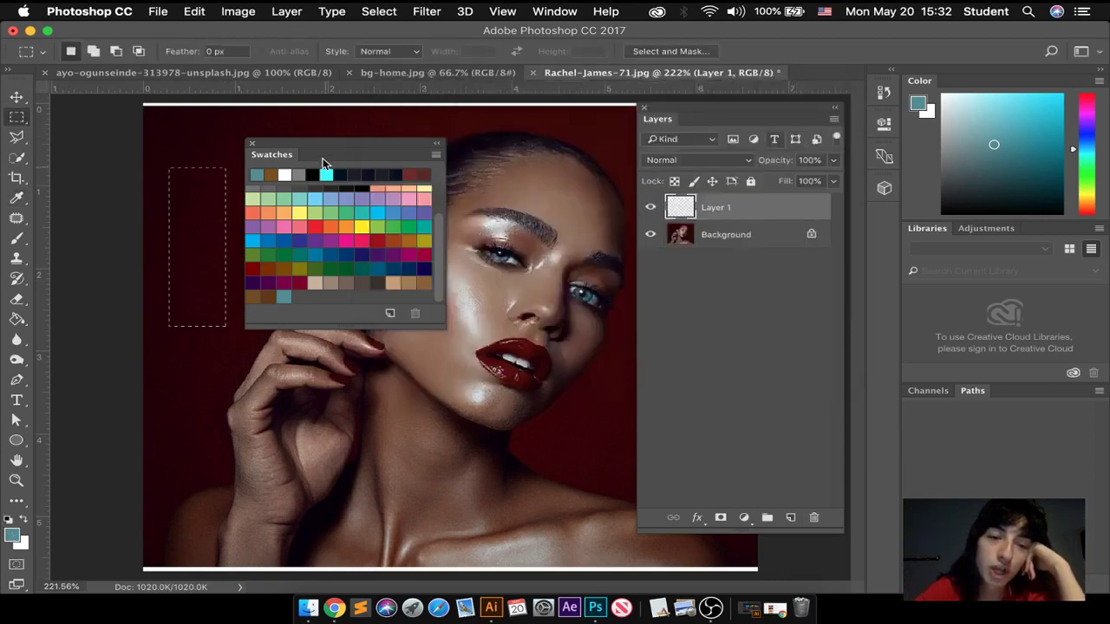
left_click_drag(328, 152, 481, 140)
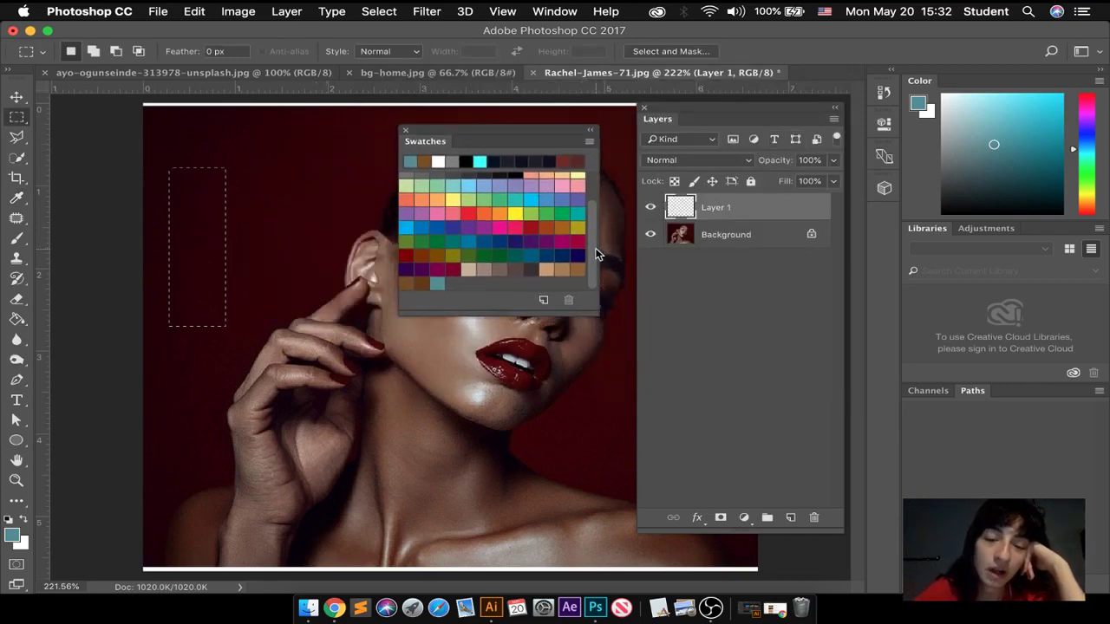
scroll(594, 247, "up", 3)
scroll(590, 221, "down", 3)
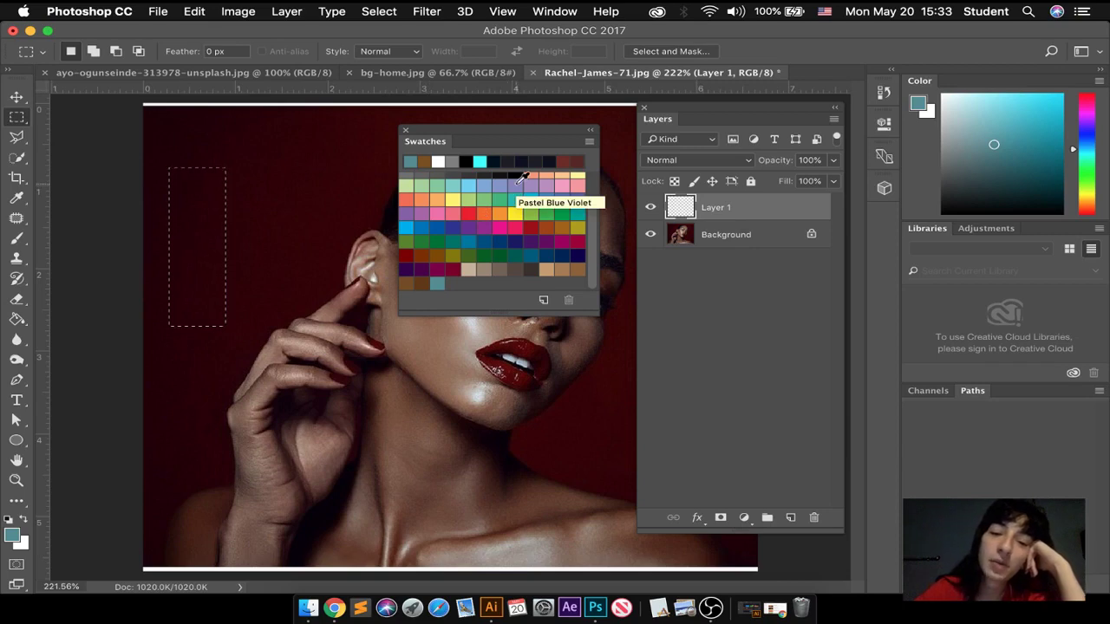
left_click(517, 182)
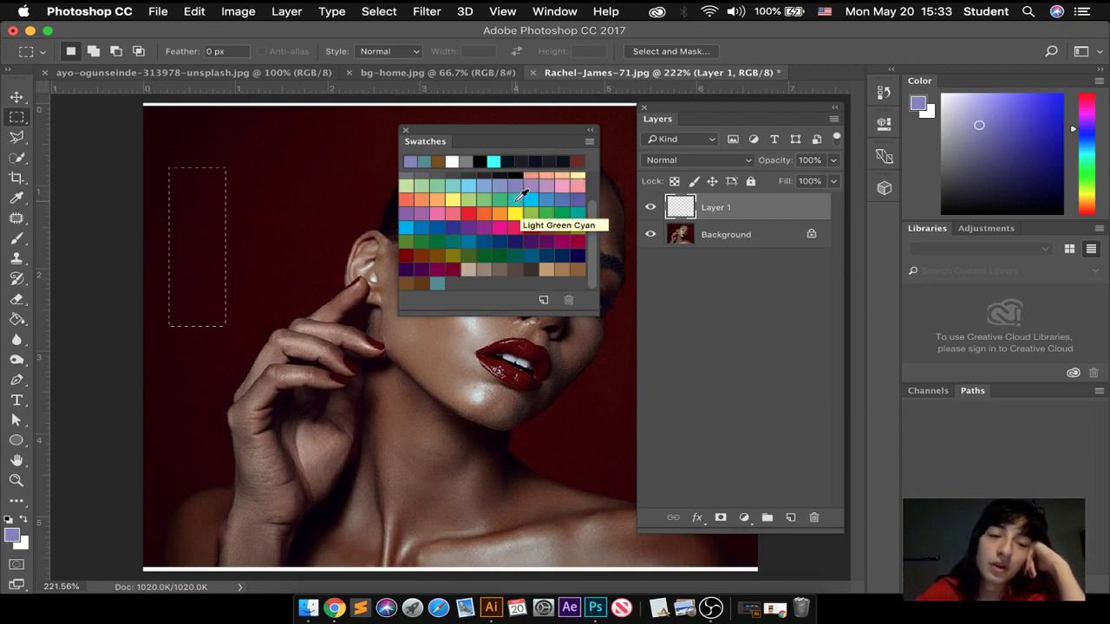
Step: Replace the current color swatches with the HKS K set, without saving the existing swatches to a file
left_click(589, 143)
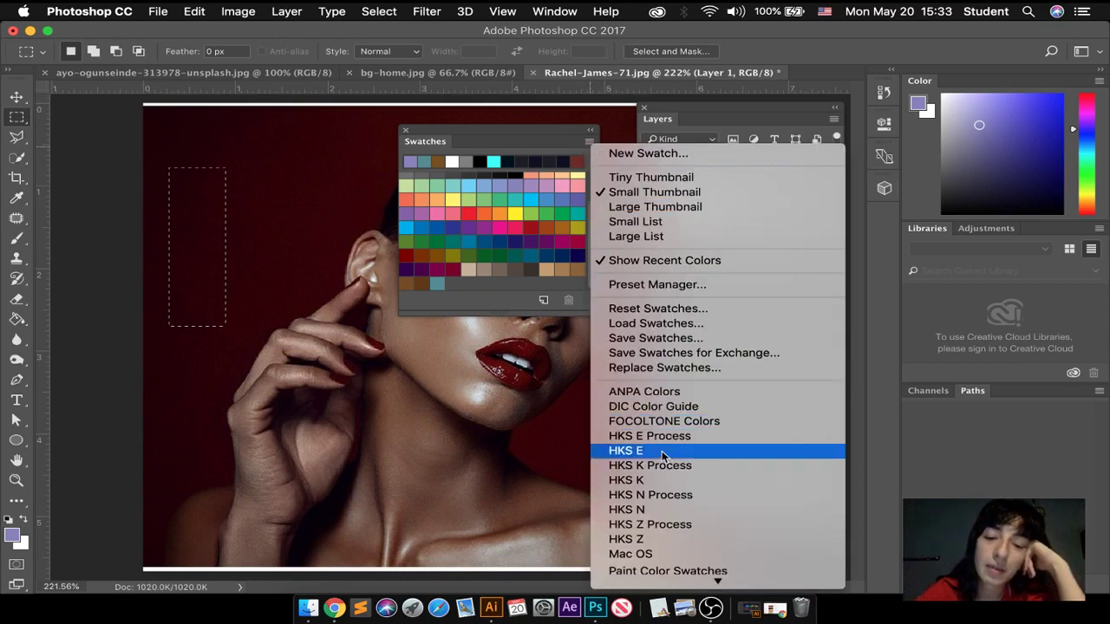
mouse_move(717, 579)
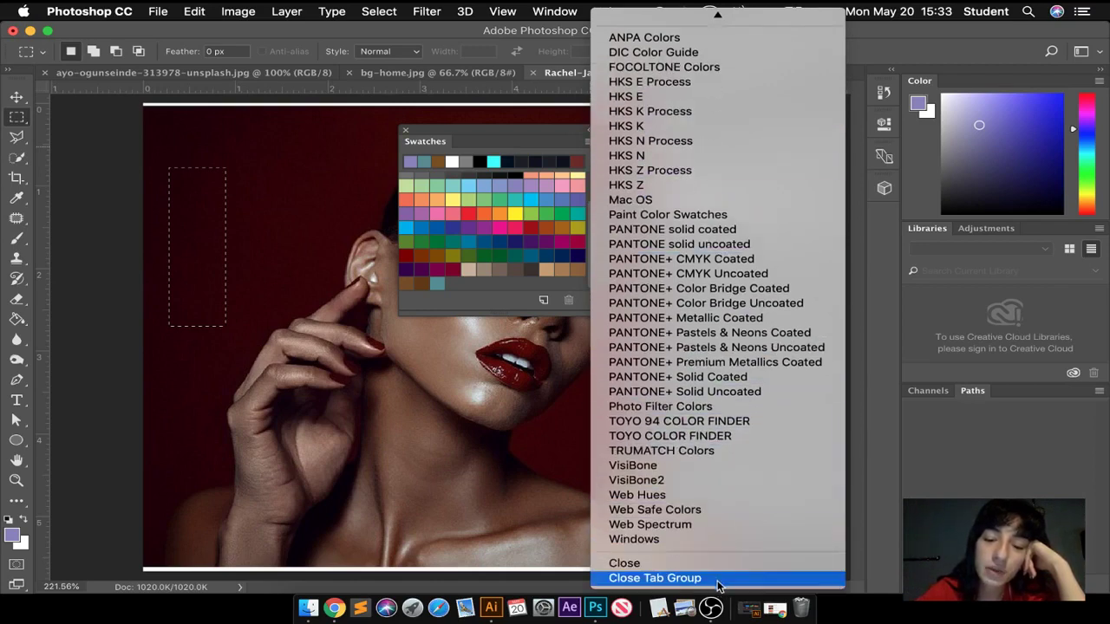
left_click(705, 123)
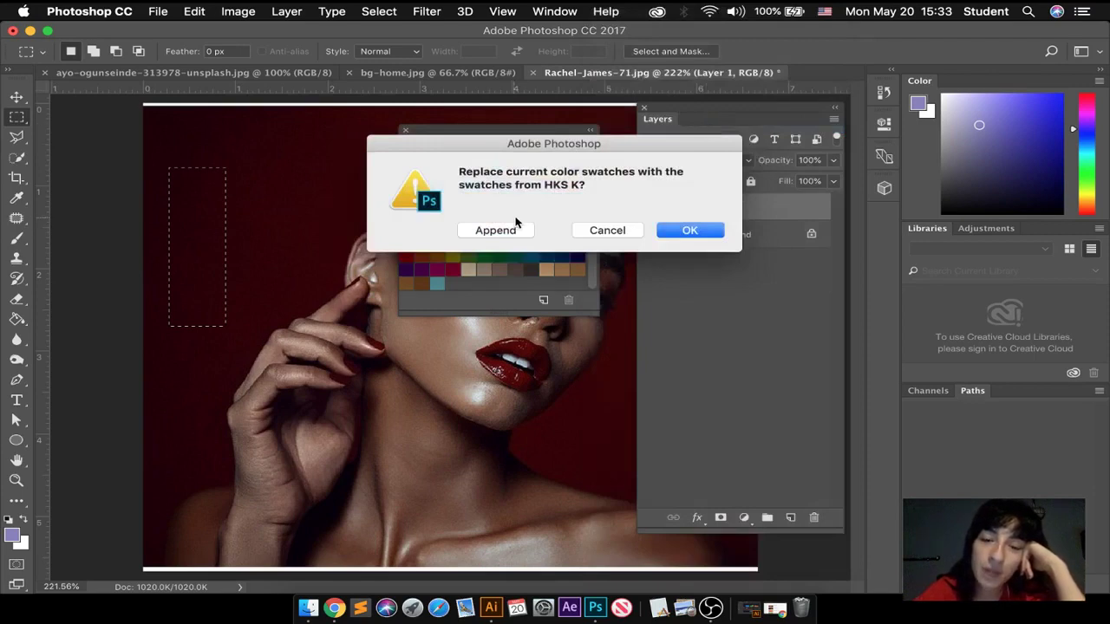
left_click(684, 230)
left_click(697, 230)
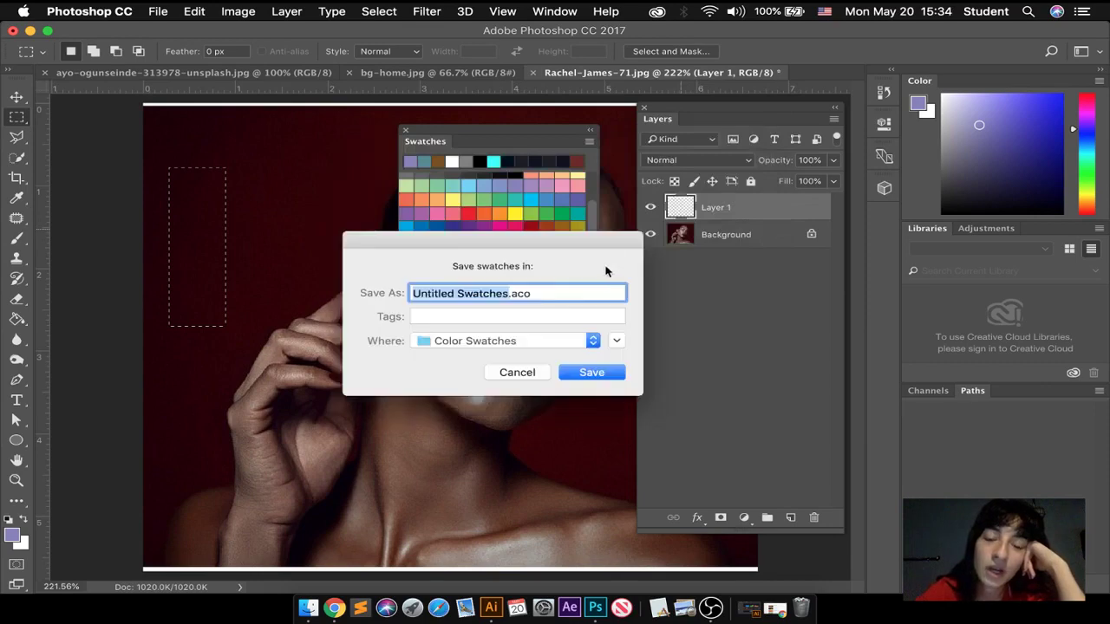
left_click(532, 378)
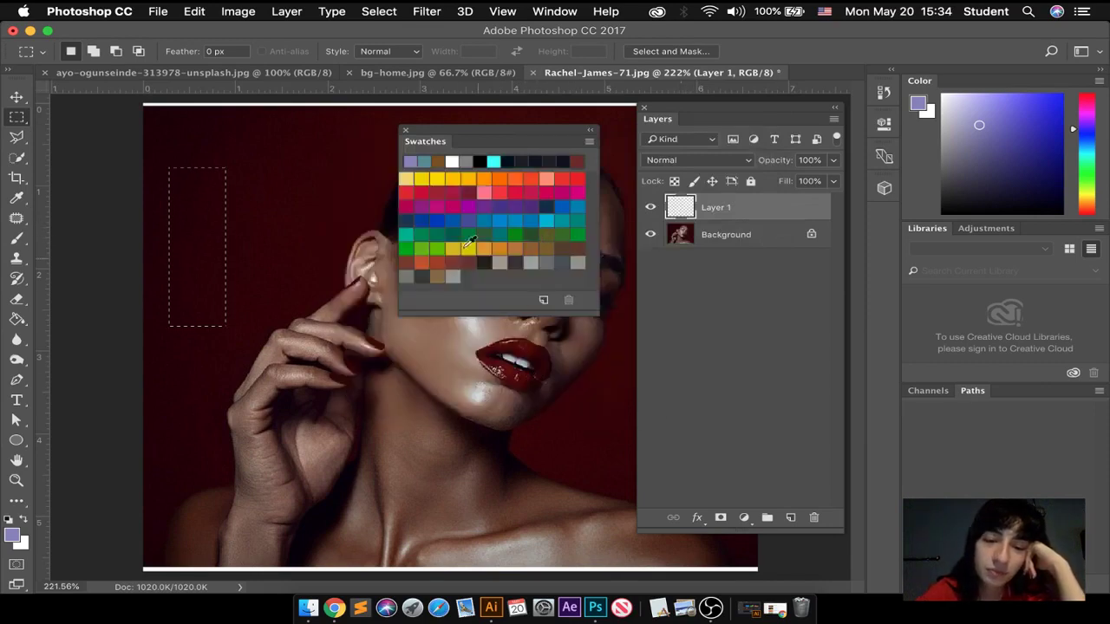
Step: Replace the color swatches with the HKS K Process set
left_click(590, 141)
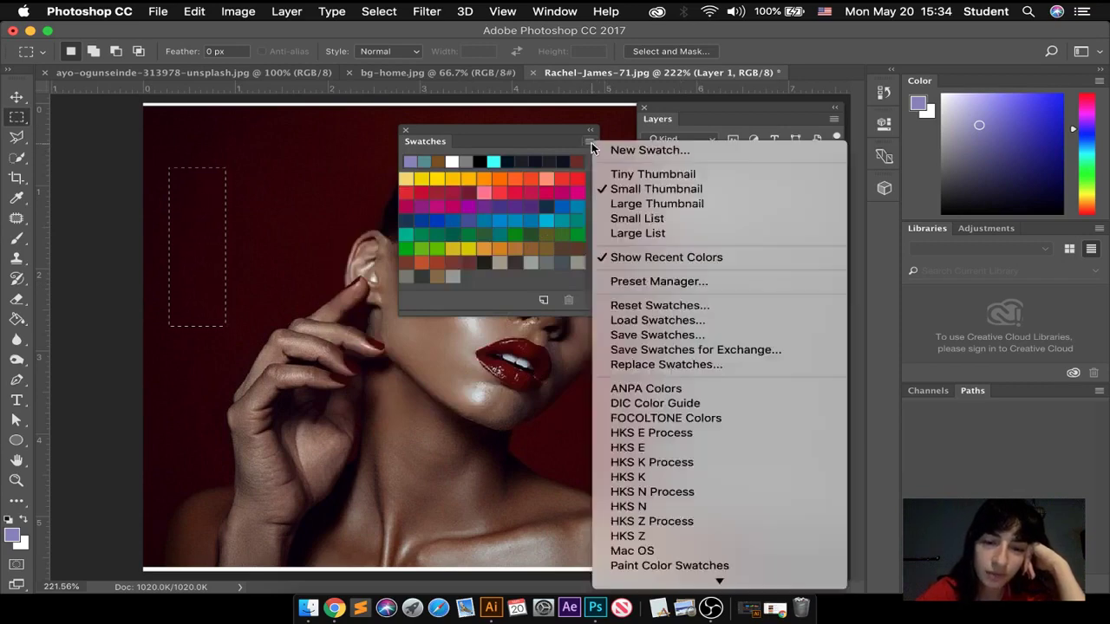
left_click(680, 468)
left_click(681, 231)
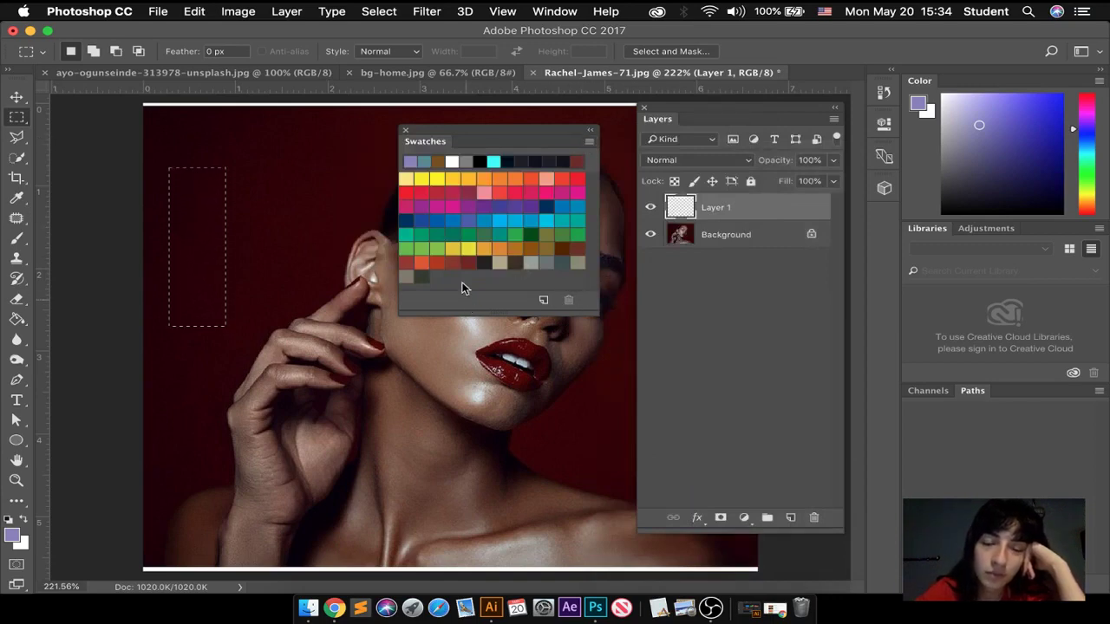
Step: Replace the swatches with the PANTONE+ Pastels & Neons Uncoated set and make the Swatches panel taller to show all of its colors
left_click(589, 140)
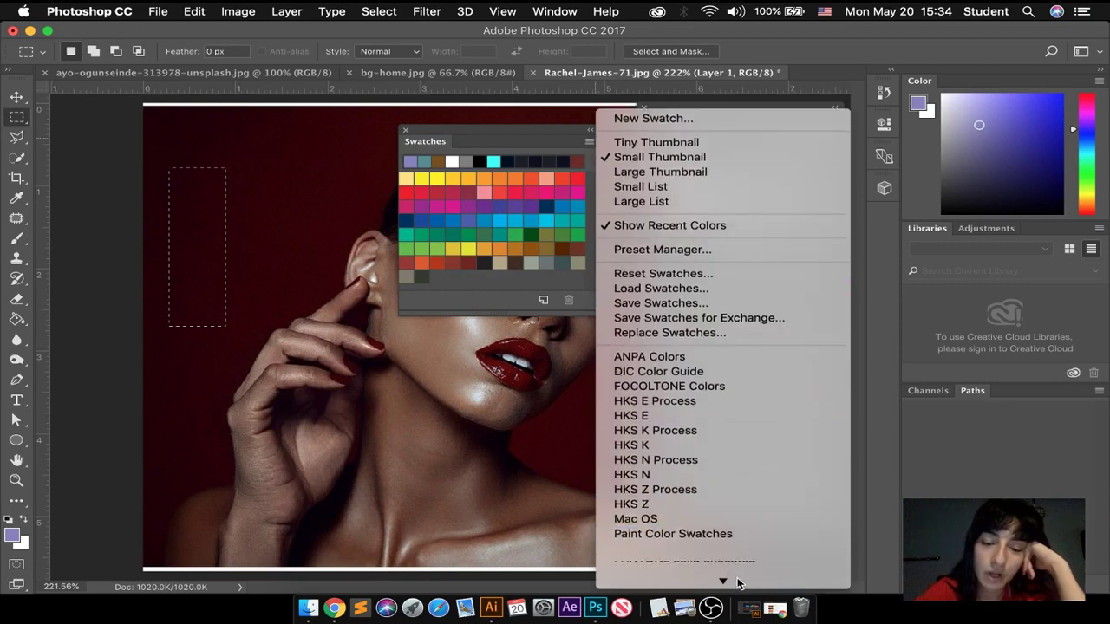
mouse_move(720, 582)
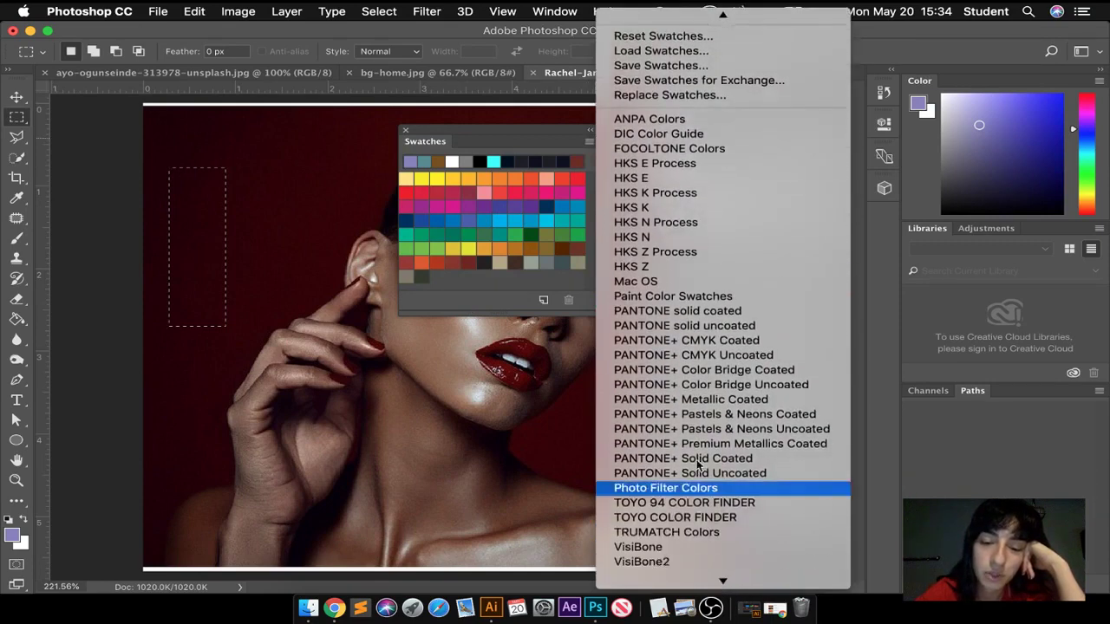
left_click(693, 433)
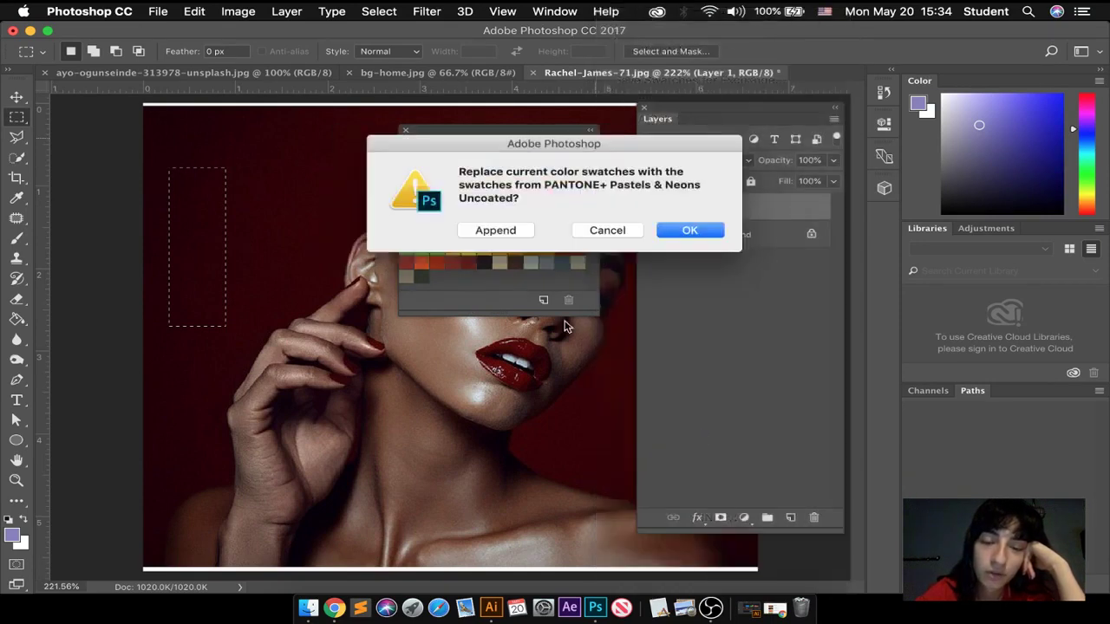
left_click(689, 230)
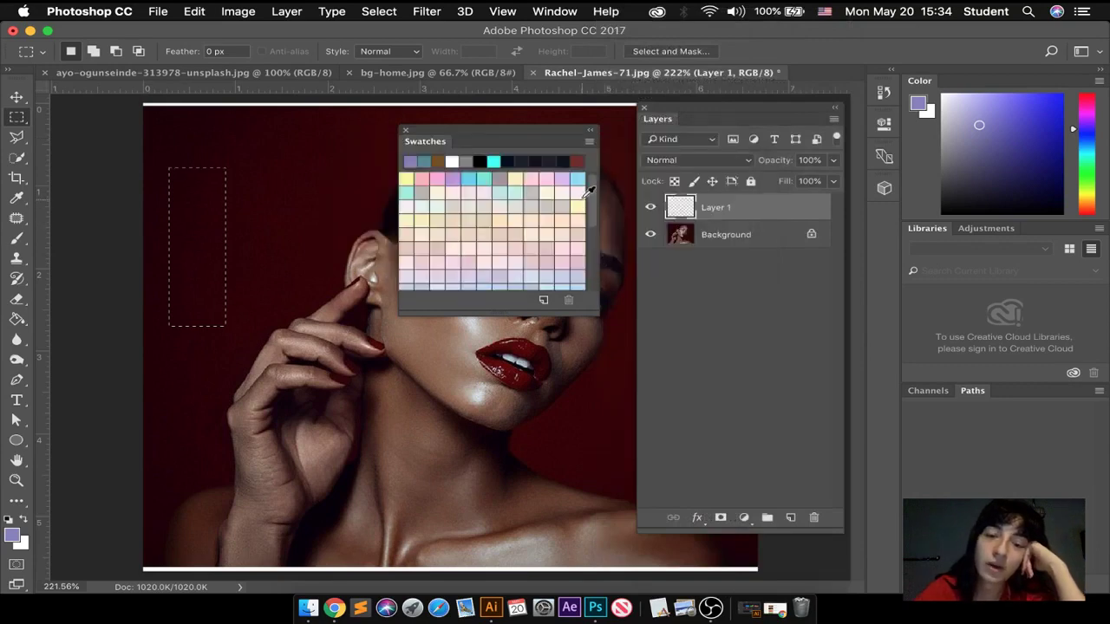
left_click_drag(495, 314, 503, 488)
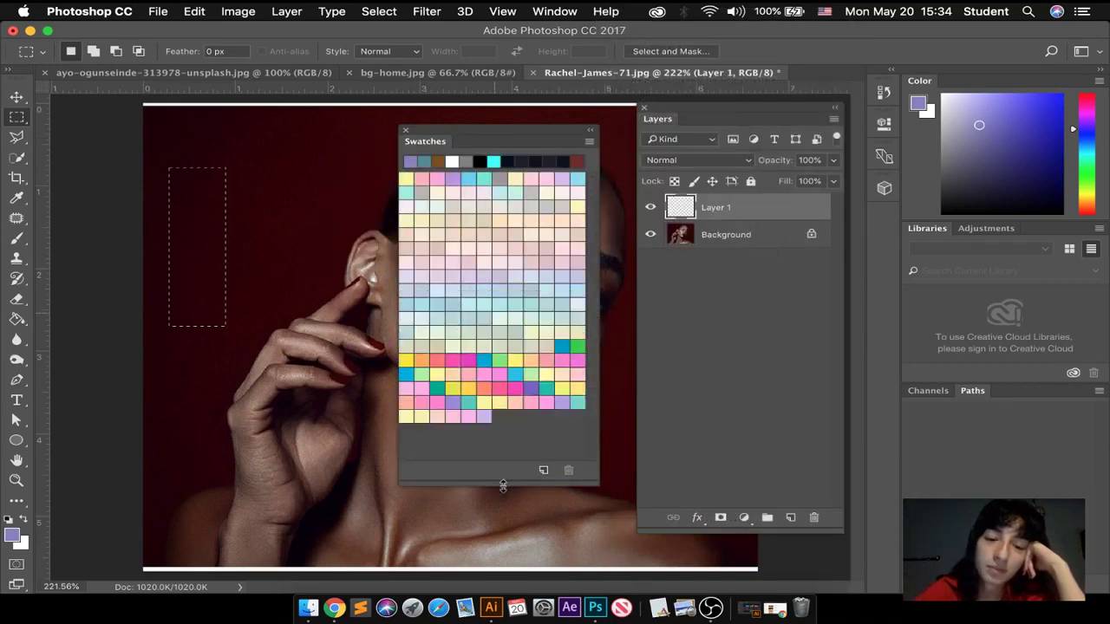
Step: Replace the swatches with the PANTONE+ Premium Metallics Coated set and look through its colors
left_click(588, 141)
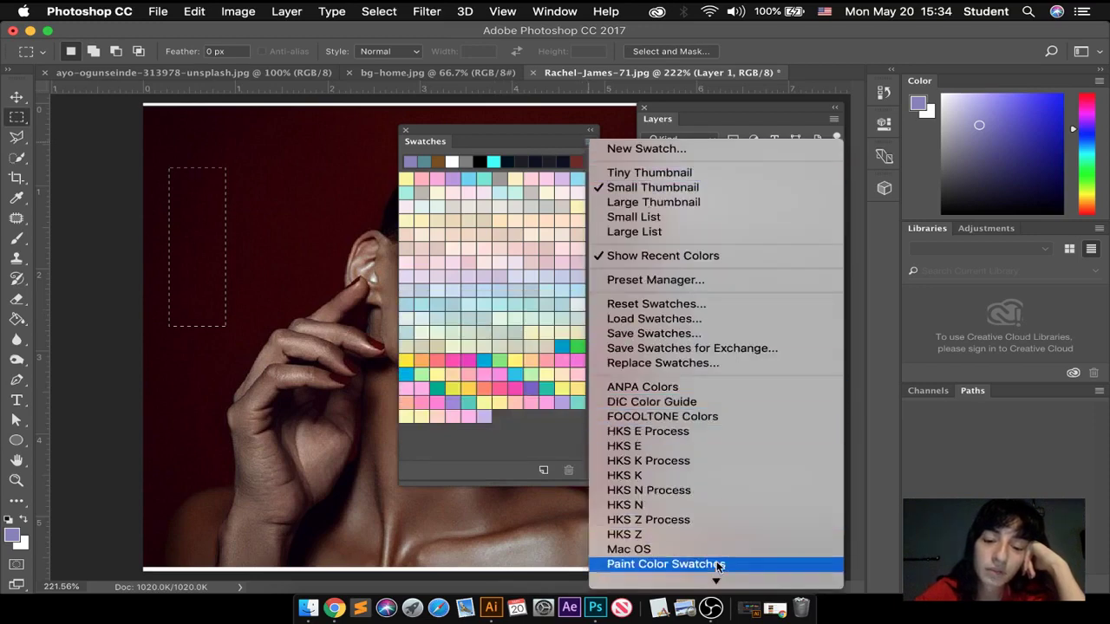
scroll(716, 561, "down", 5)
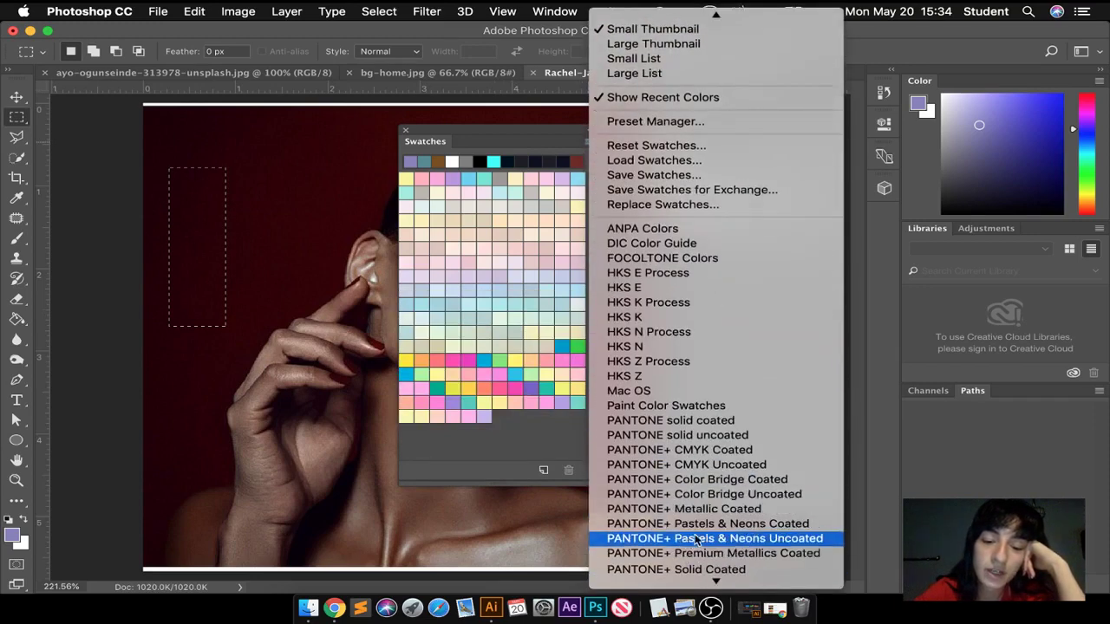
scroll(693, 503, "down", 4)
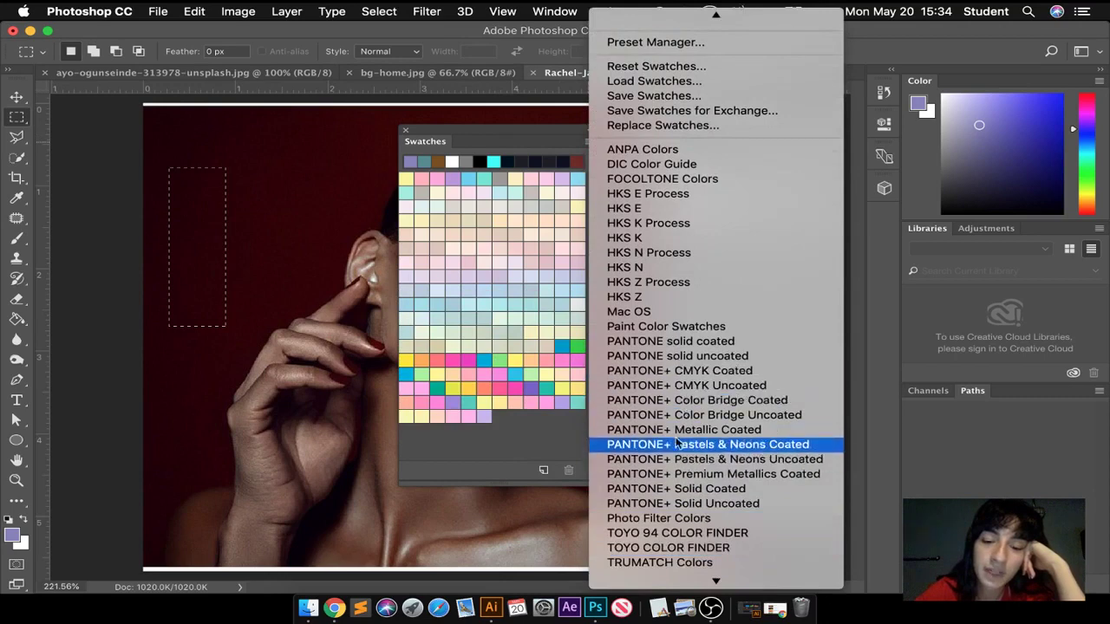
left_click(682, 476)
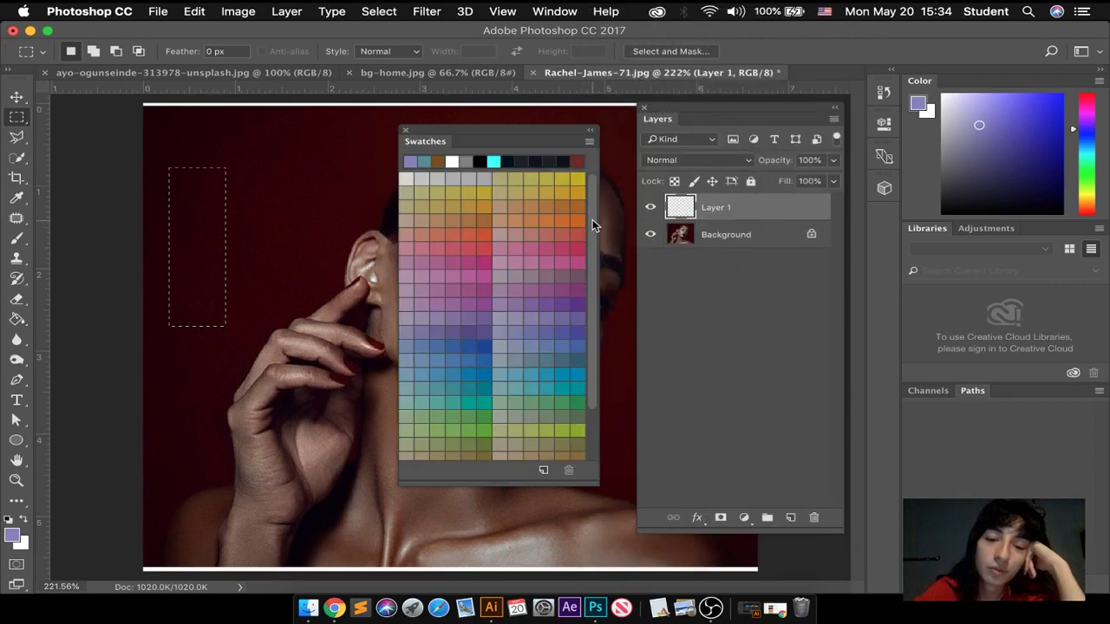
scroll(592, 219, "down", 3)
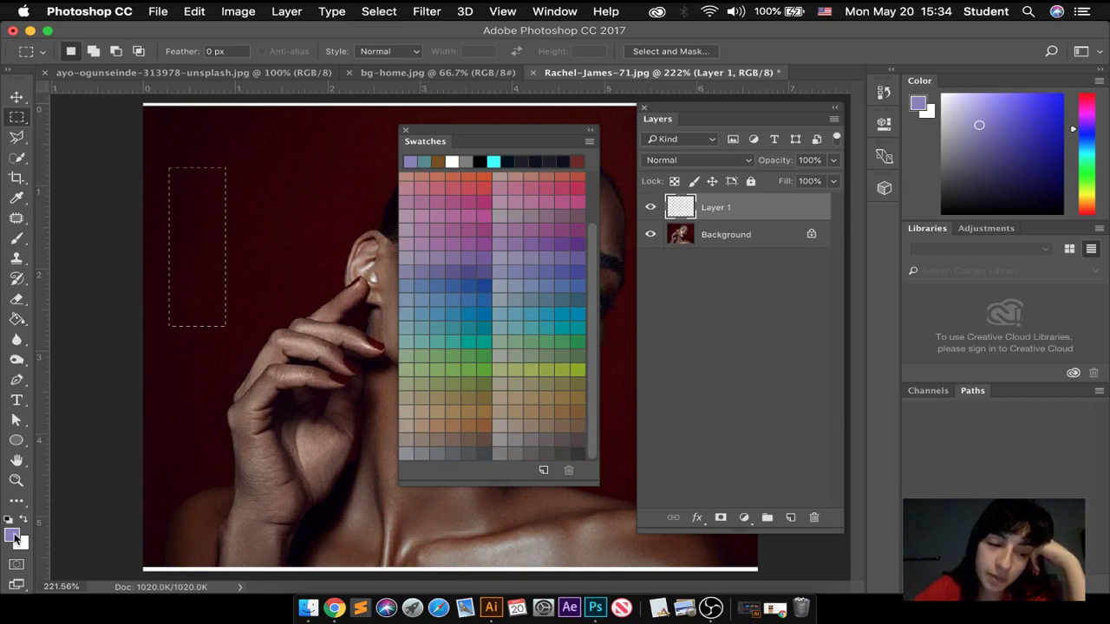
Step: Replace the swatches with the ANPA Colors set and go to the end of its color list
left_click(589, 141)
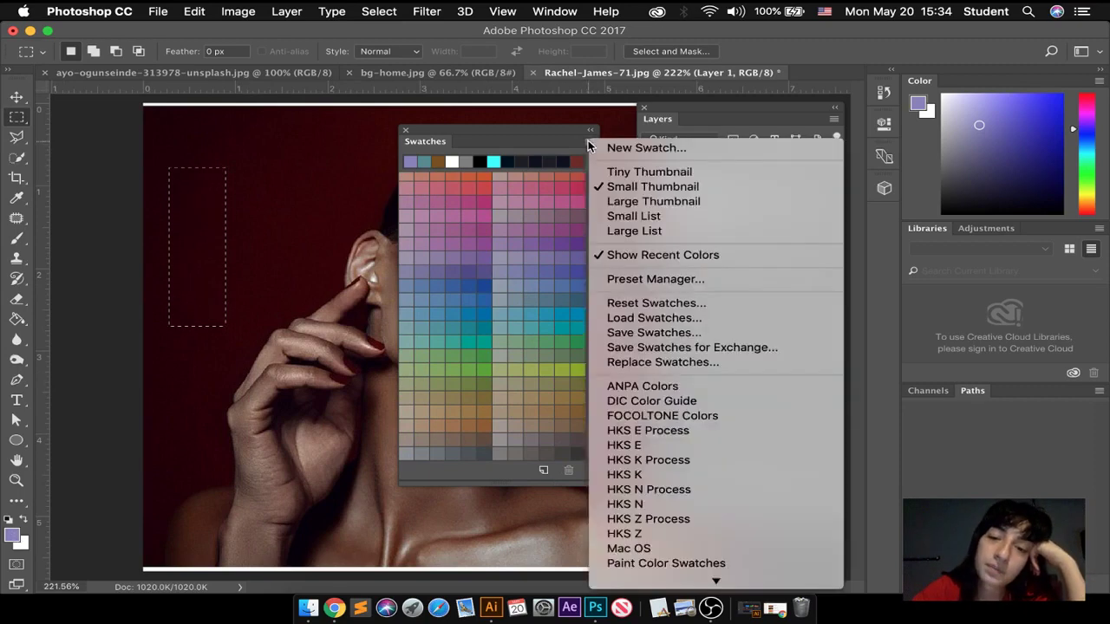
left_click(685, 388)
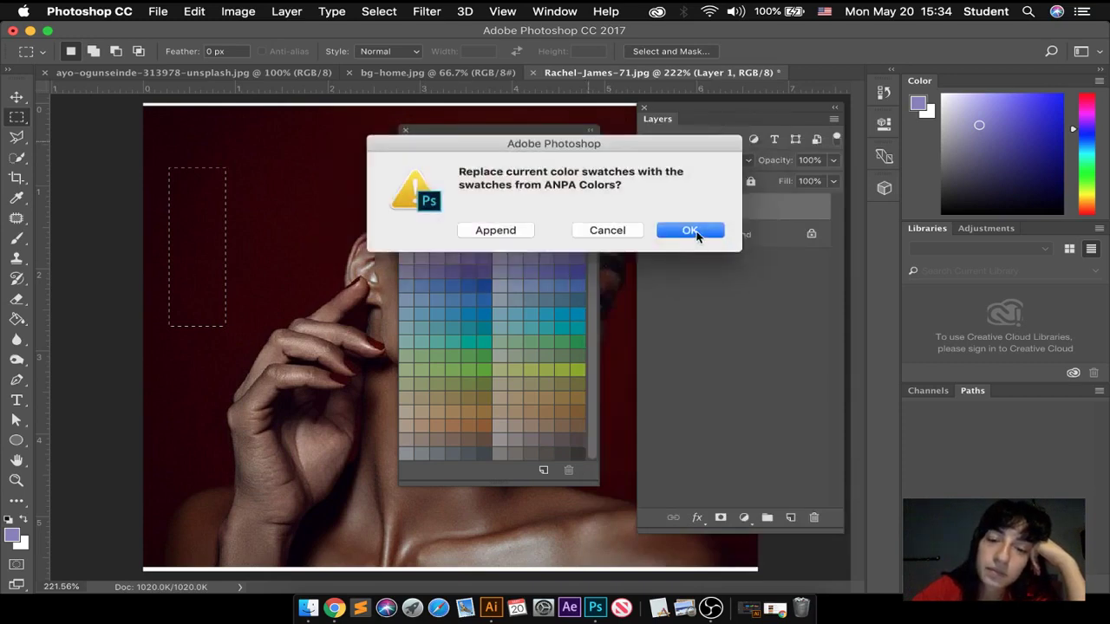
left_click(695, 232)
scroll(589, 345, "down", 5)
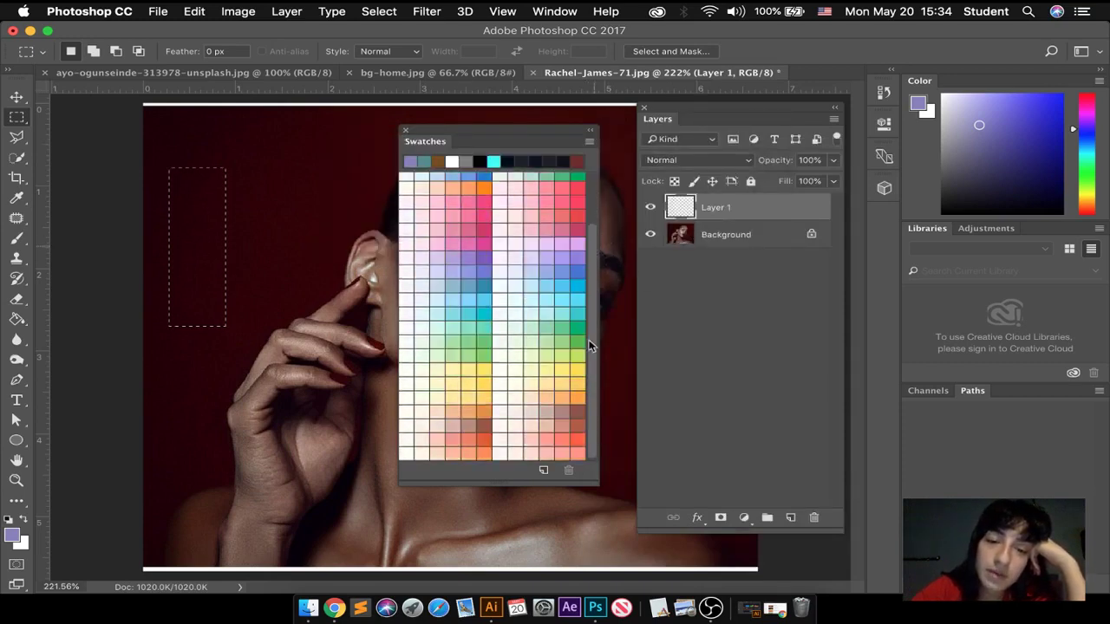
Step: Set the foreground color to the dark grayish violet #4a495a and save it as a swatch named 111 in the current library
left_click(12, 534)
left_click(430, 247)
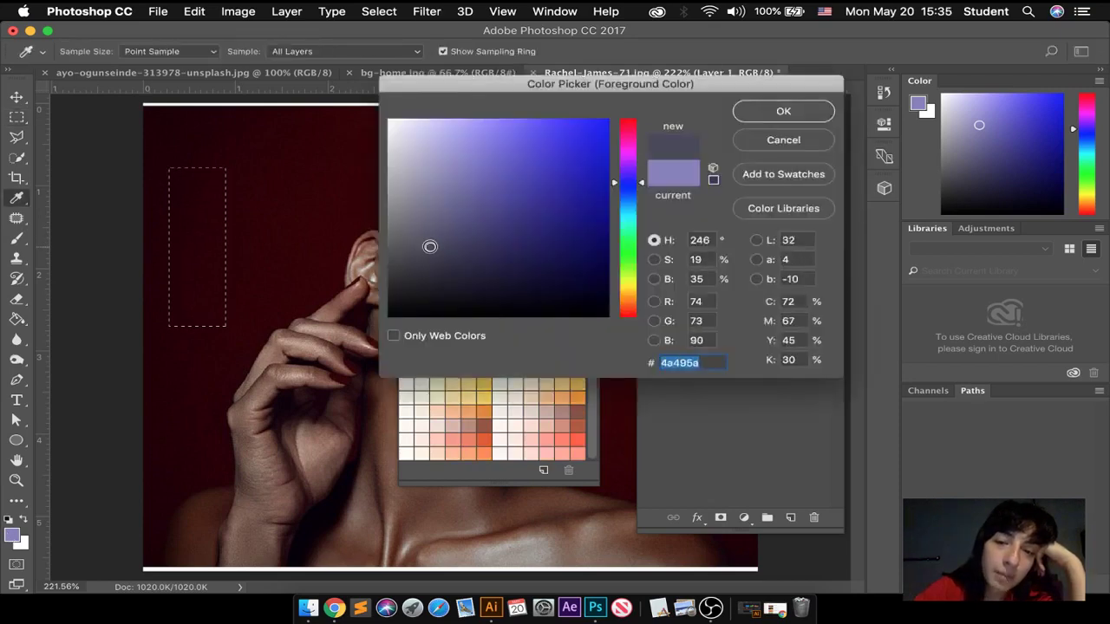
left_click(783, 110)
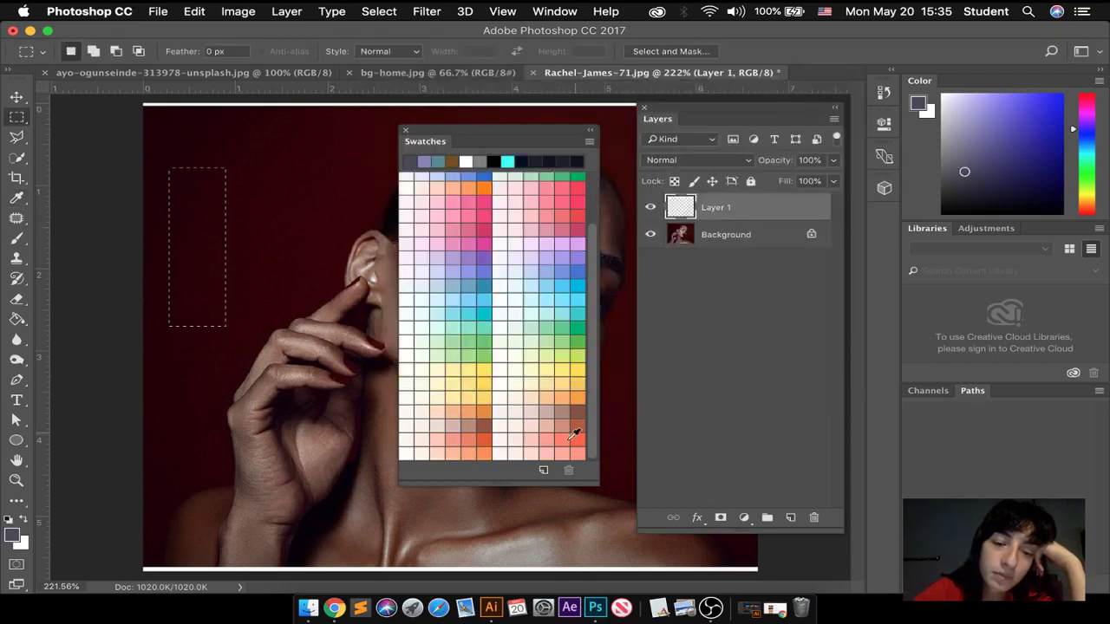
left_click(544, 470)
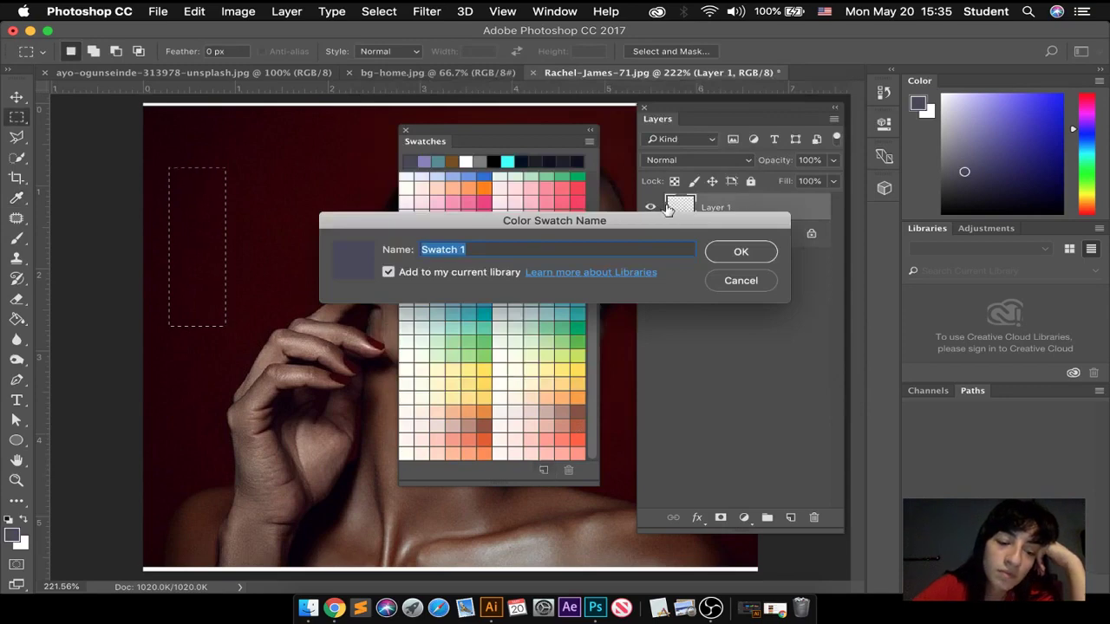
type("111")
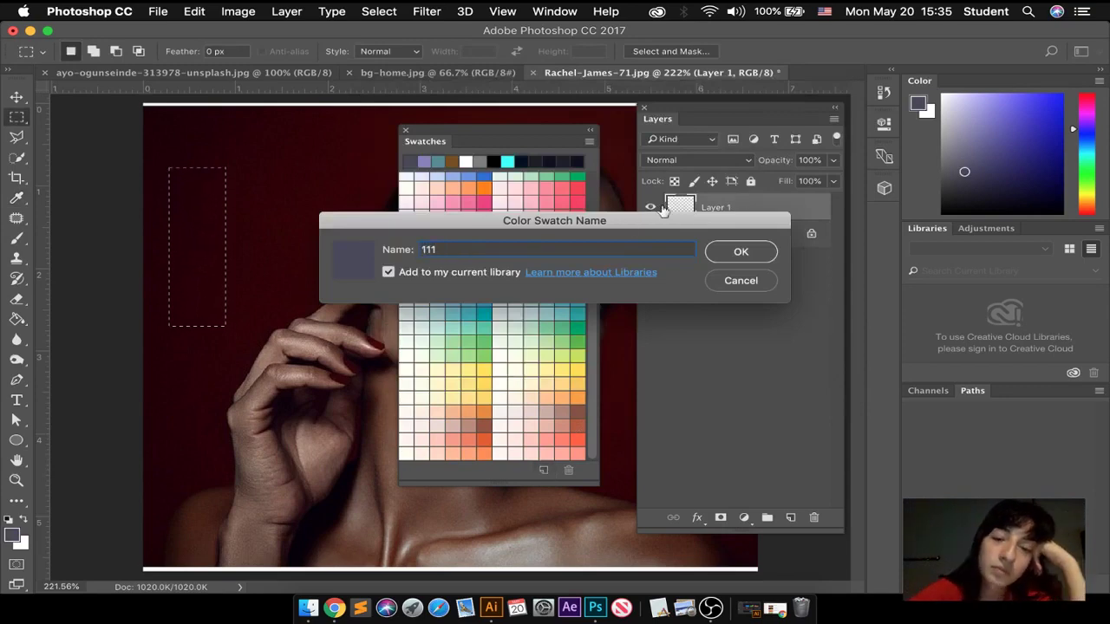
left_click(726, 249)
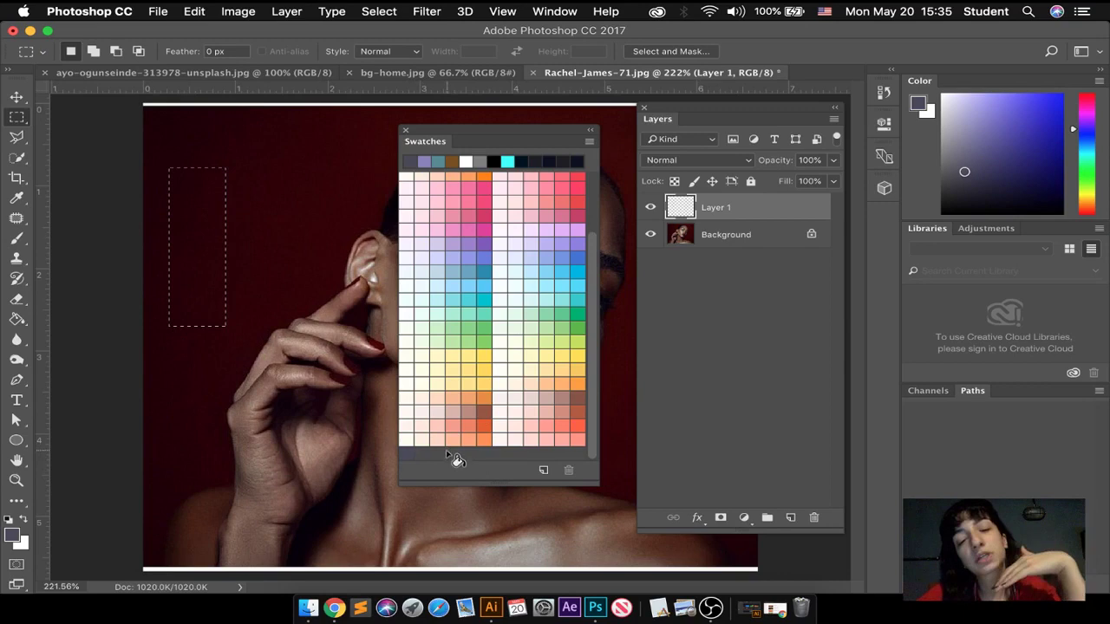
Step: Set the foreground color to the light lavender #ada8d6 and save it as a swatch named 2 in the current library
left_click(9, 539)
left_click(436, 154)
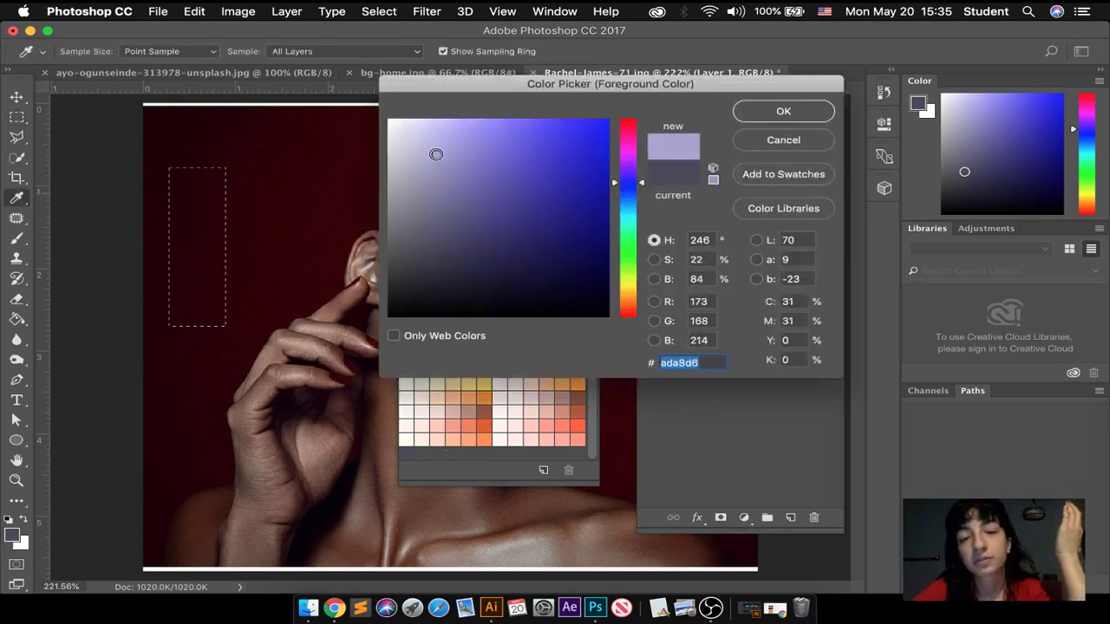
left_click(783, 112)
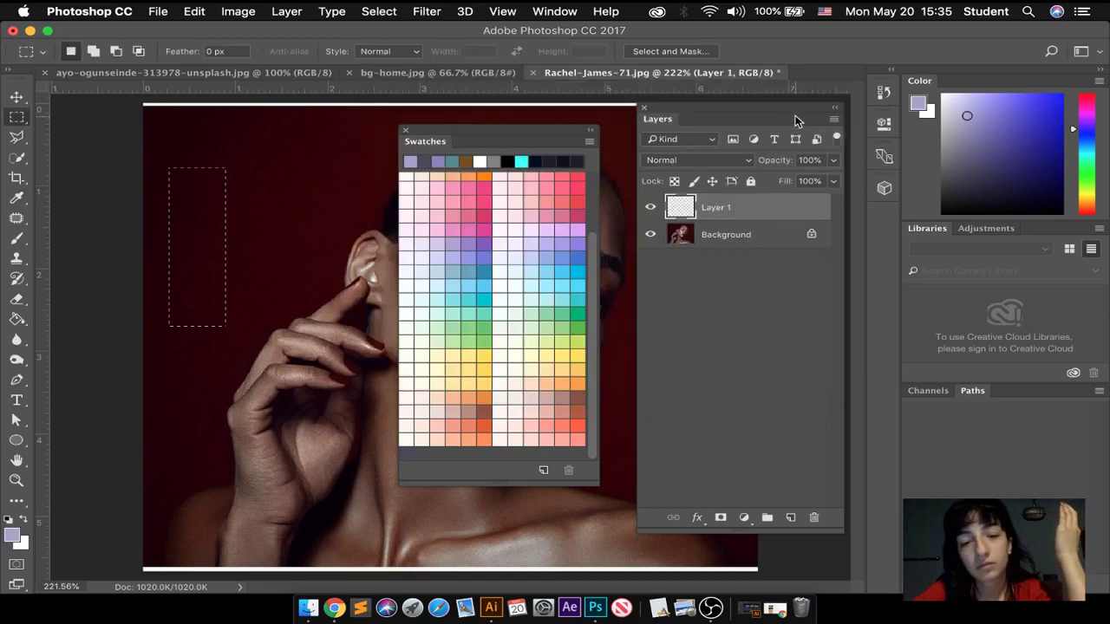
left_click(542, 470)
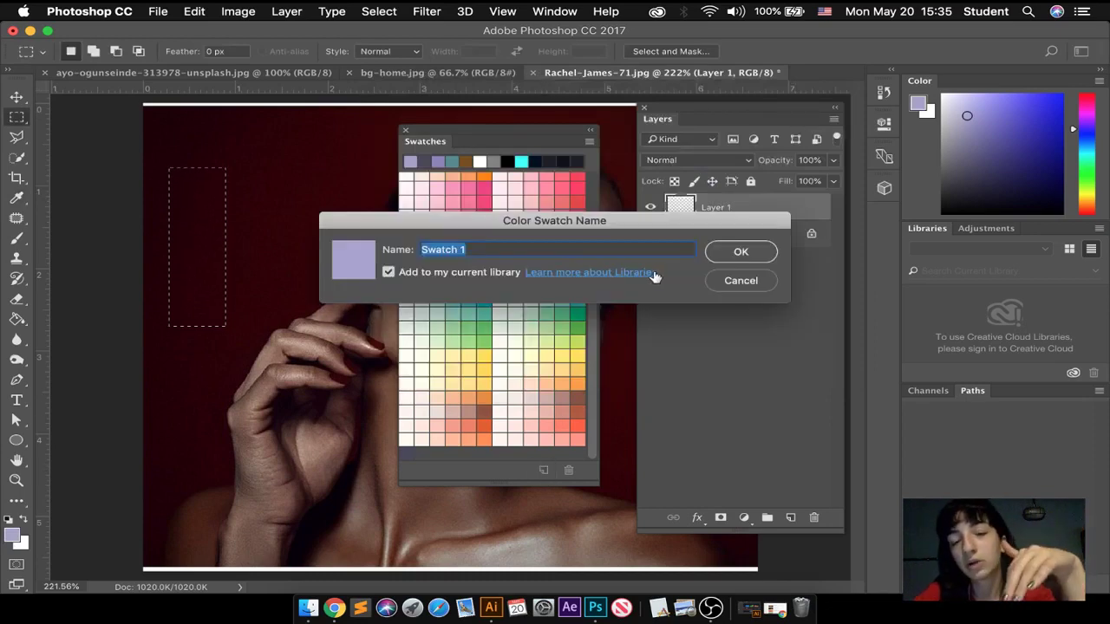
type("2")
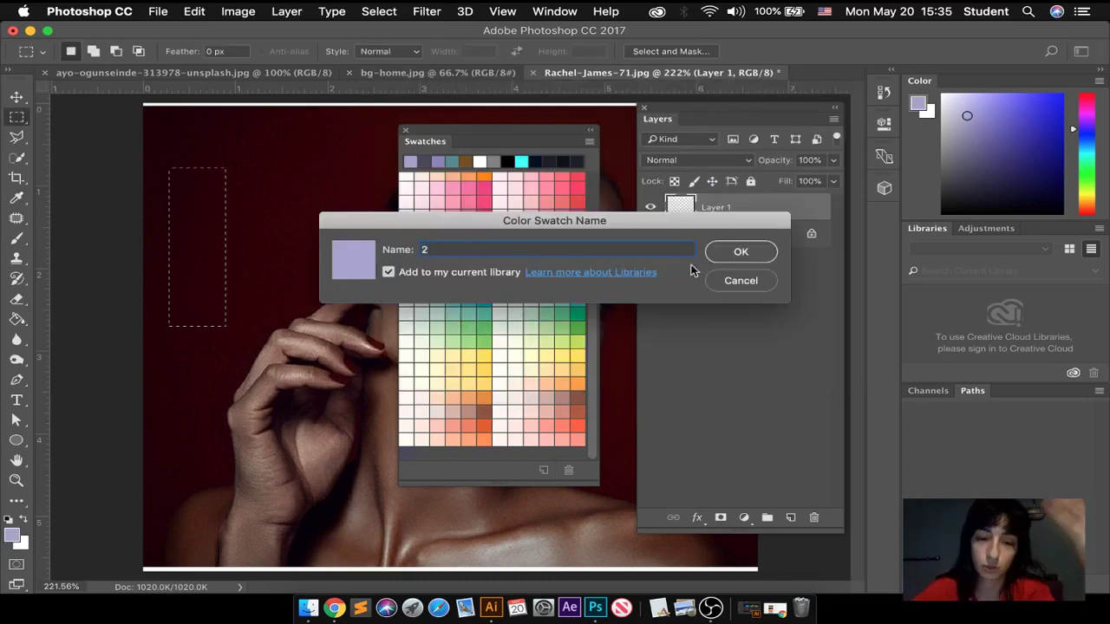
left_click(735, 253)
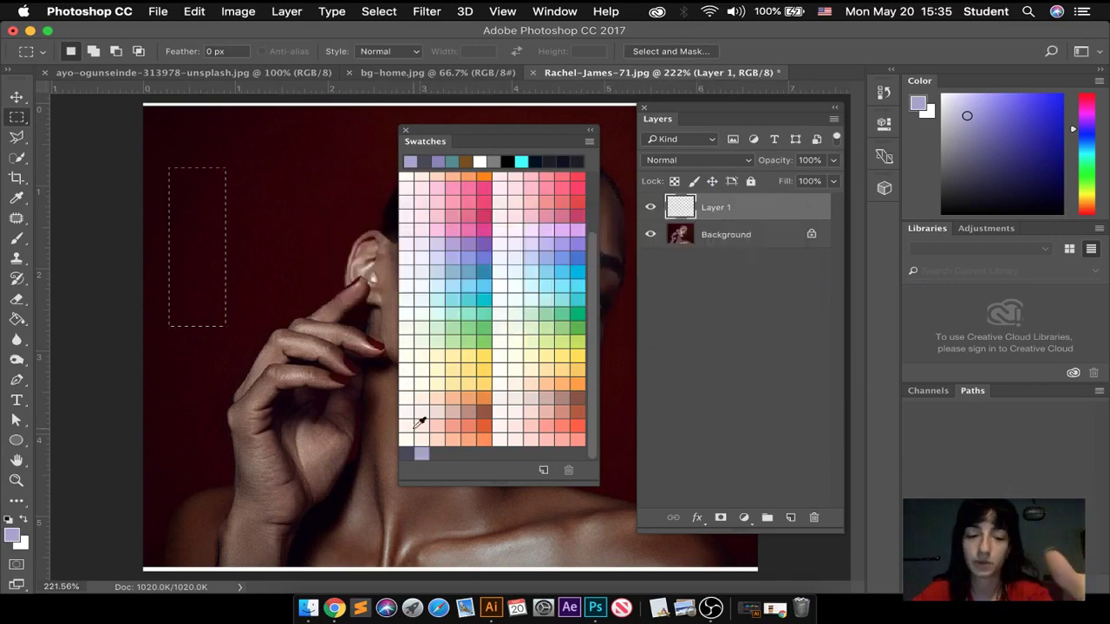
Step: Set the foreground color to the vivid pink #e8406f and save it as a swatch named 3 in the current library
left_click(12, 535)
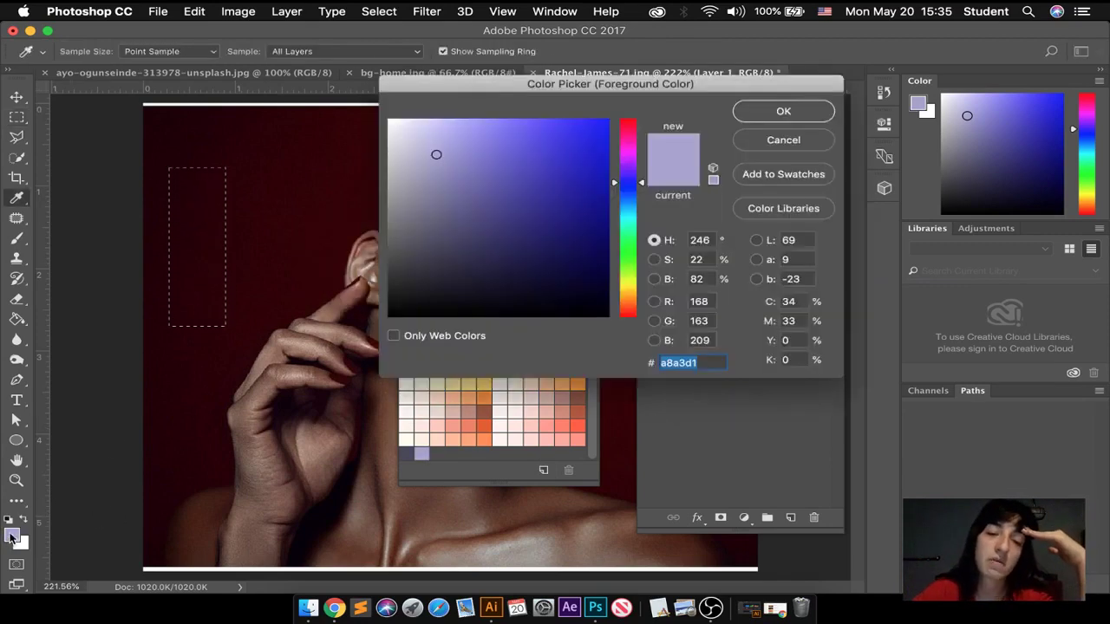
left_click(630, 130)
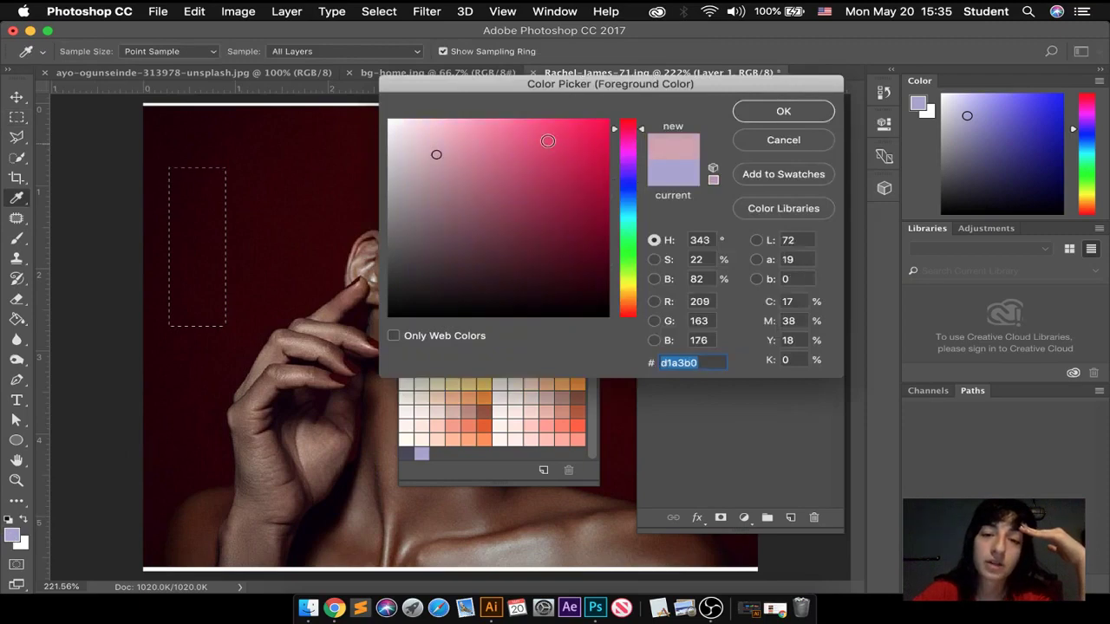
left_click(548, 137)
left_click(784, 111)
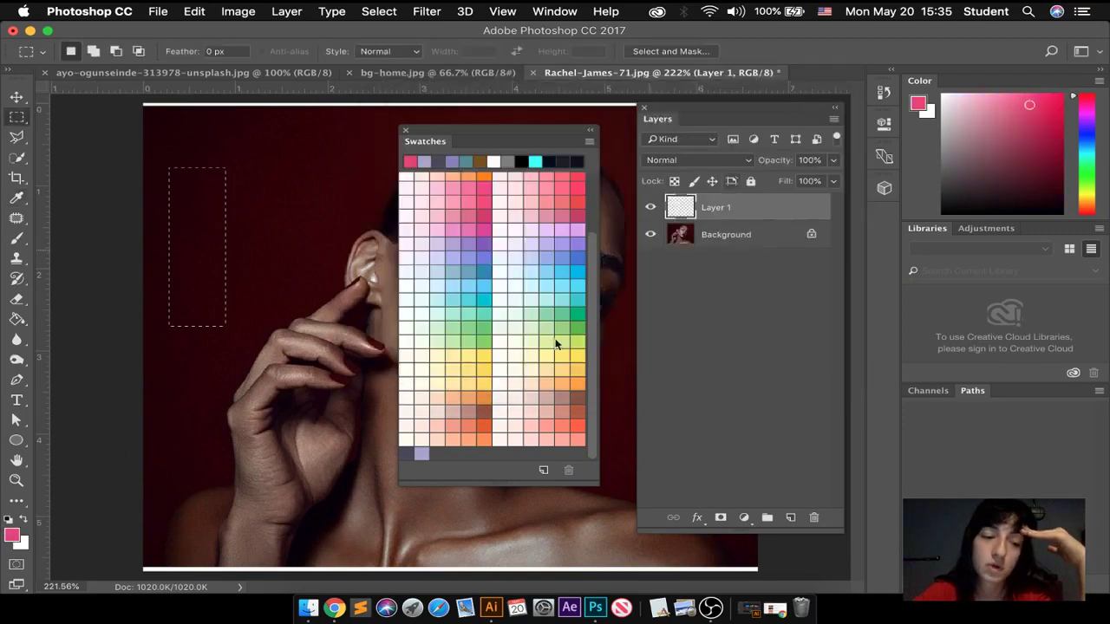
left_click(543, 471)
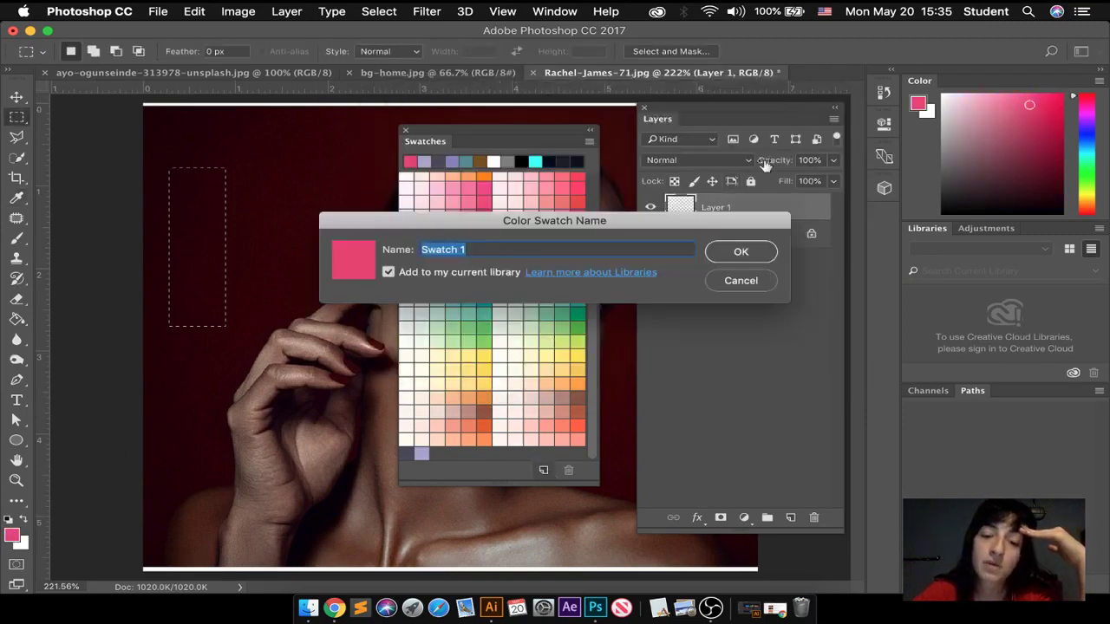
type("3")
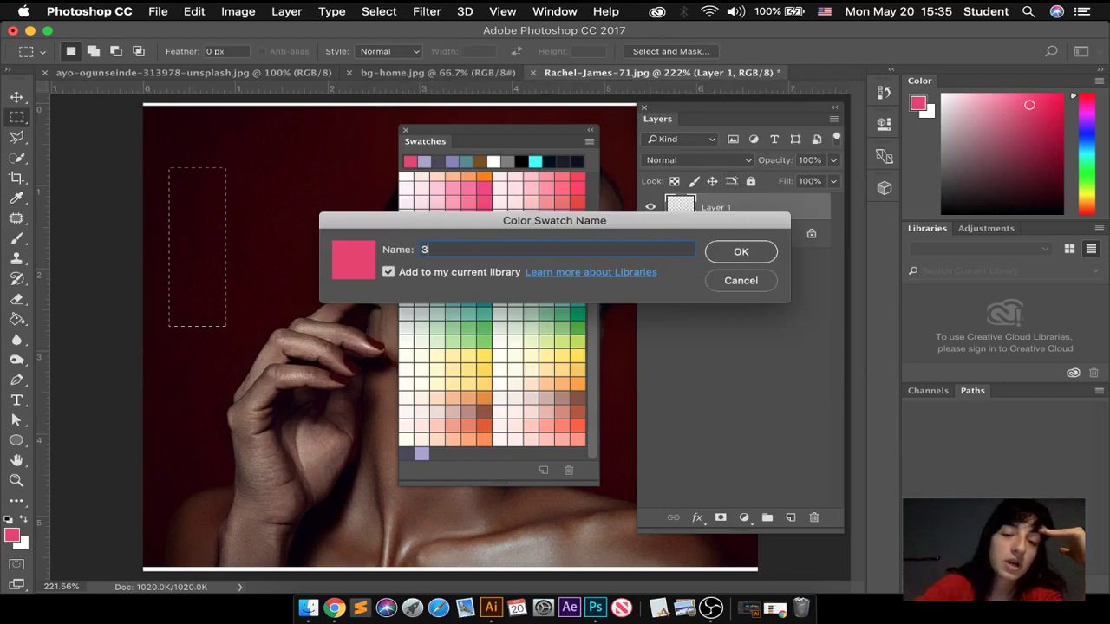
left_click(740, 252)
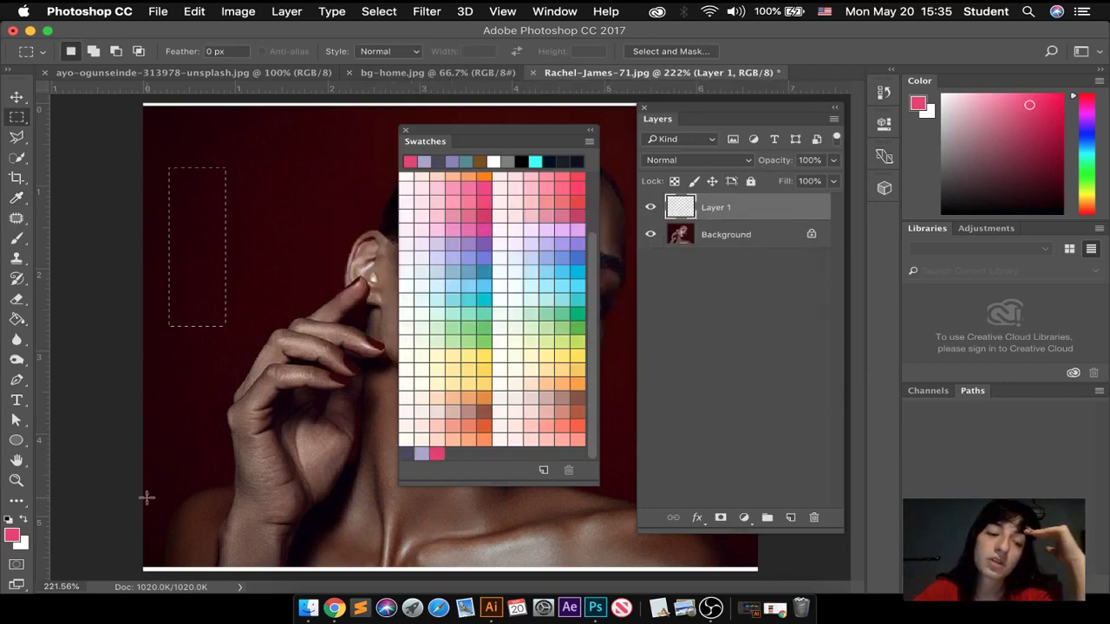
Step: Set the foreground color to the bright cyan #40dae8 and save it as a new swatch after the pink one
left_click(12, 537)
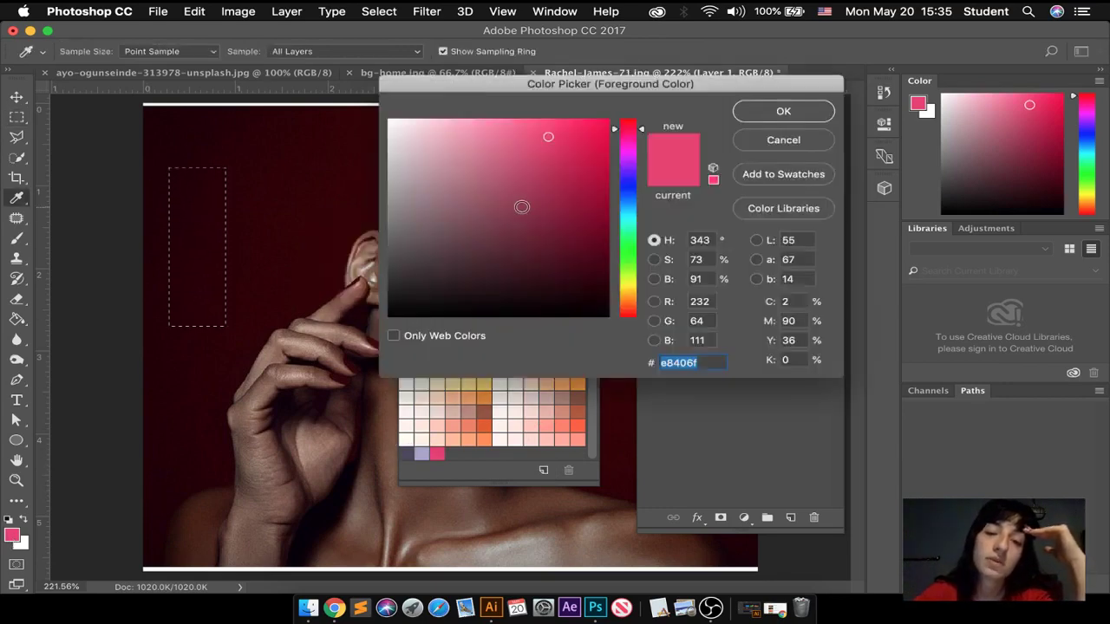
left_click(637, 217)
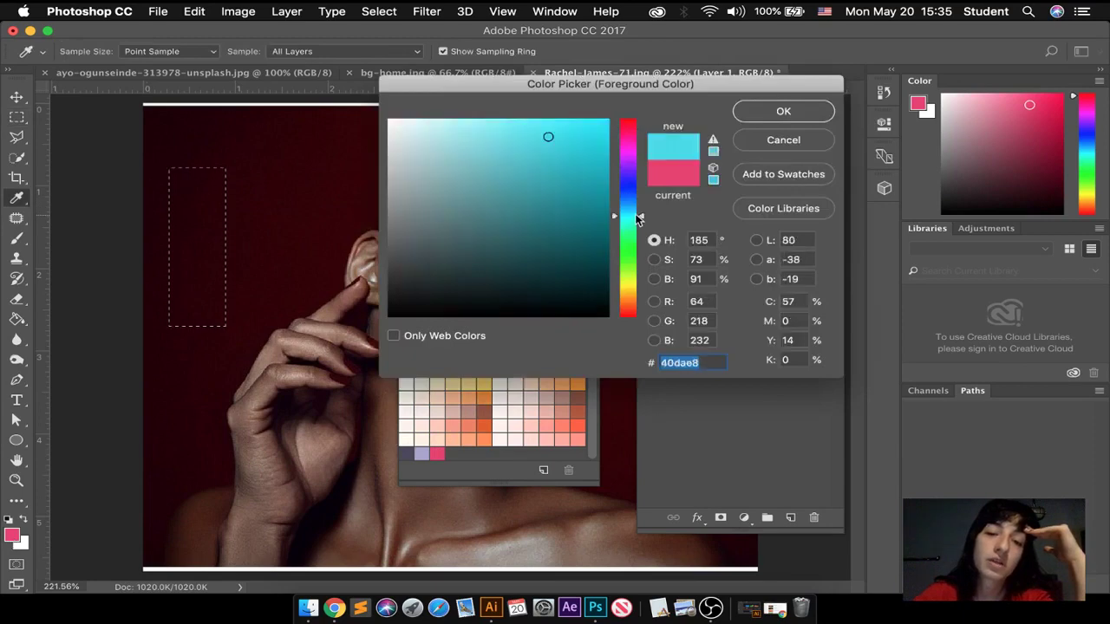
left_click(783, 112)
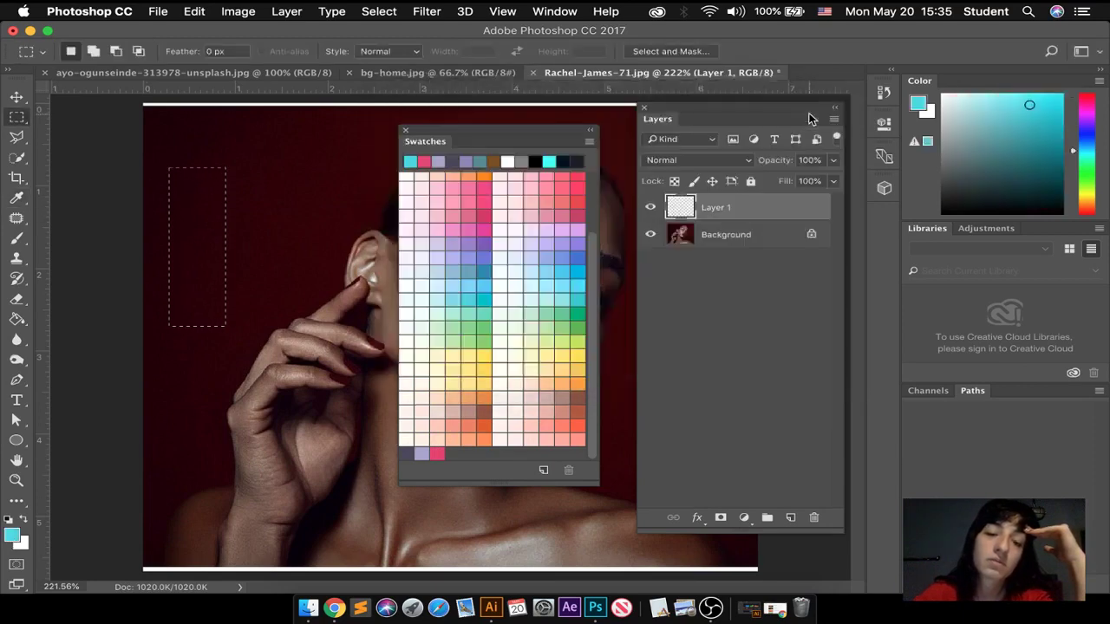
left_click(543, 469)
left_click(744, 252)
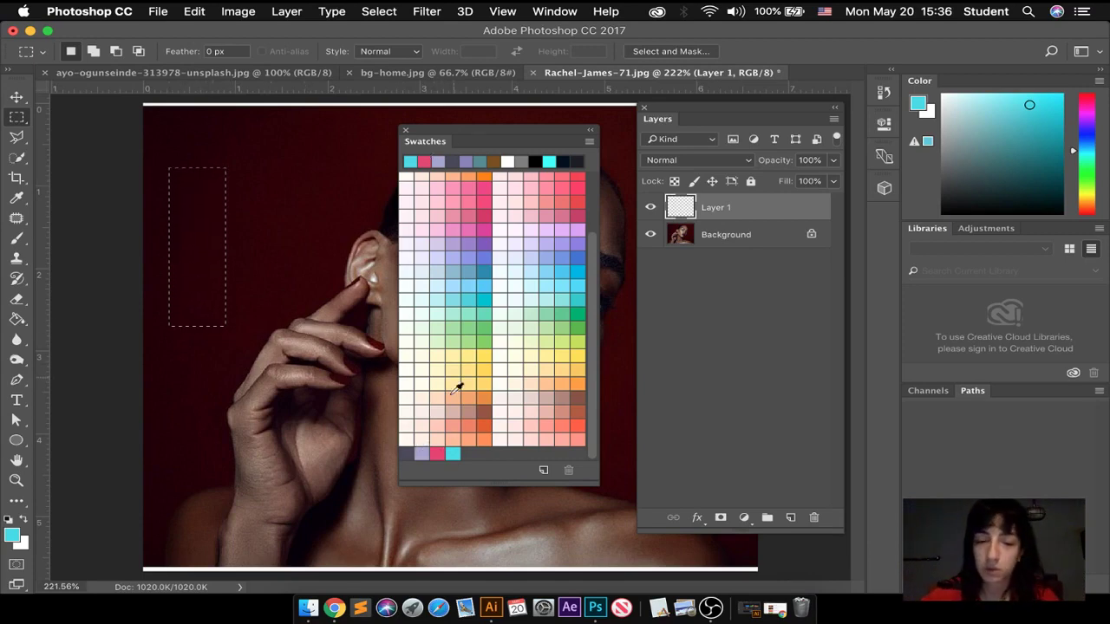
Step: Fill the rectangular selection on Layer 1 with the saved lavender swatch using the Paint Bucket, and clear the selection
left_click(420, 451)
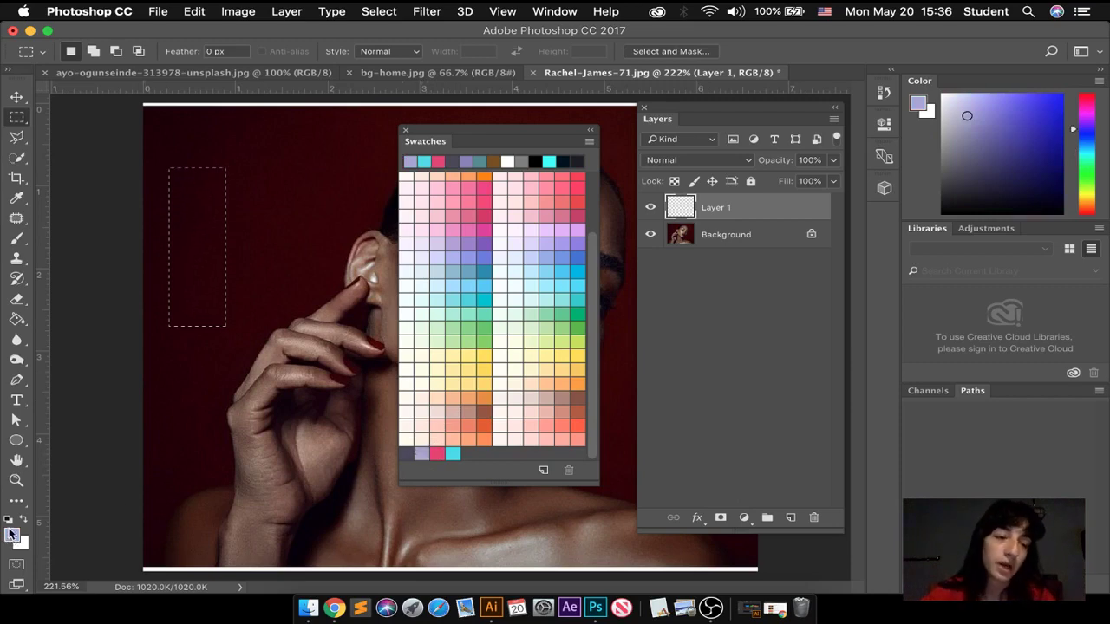
left_click(16, 319)
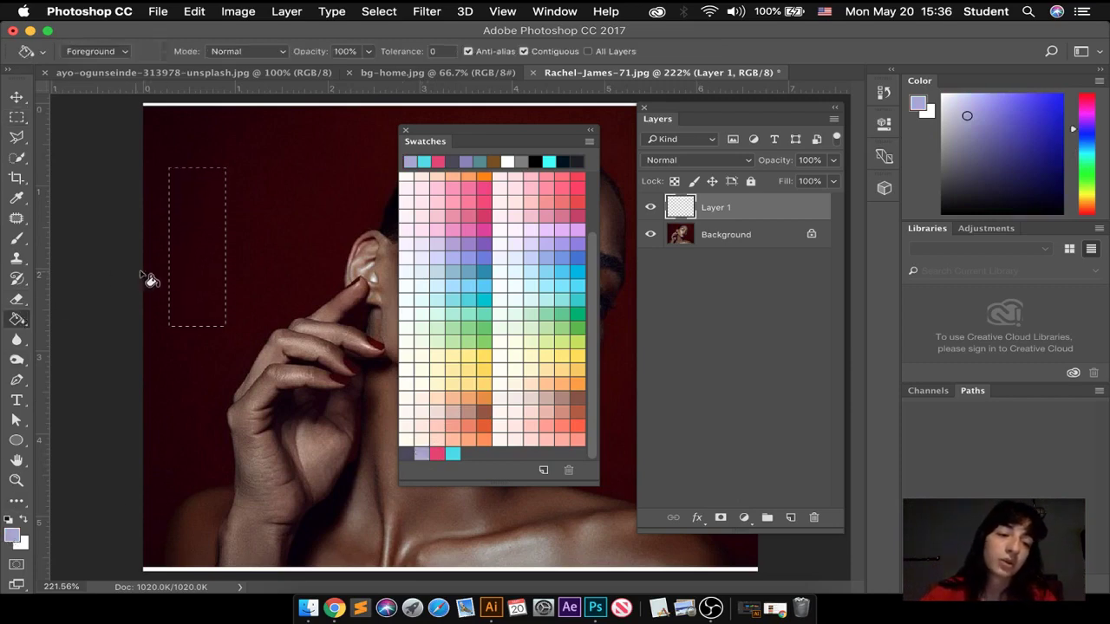
left_click(200, 275)
key("d")
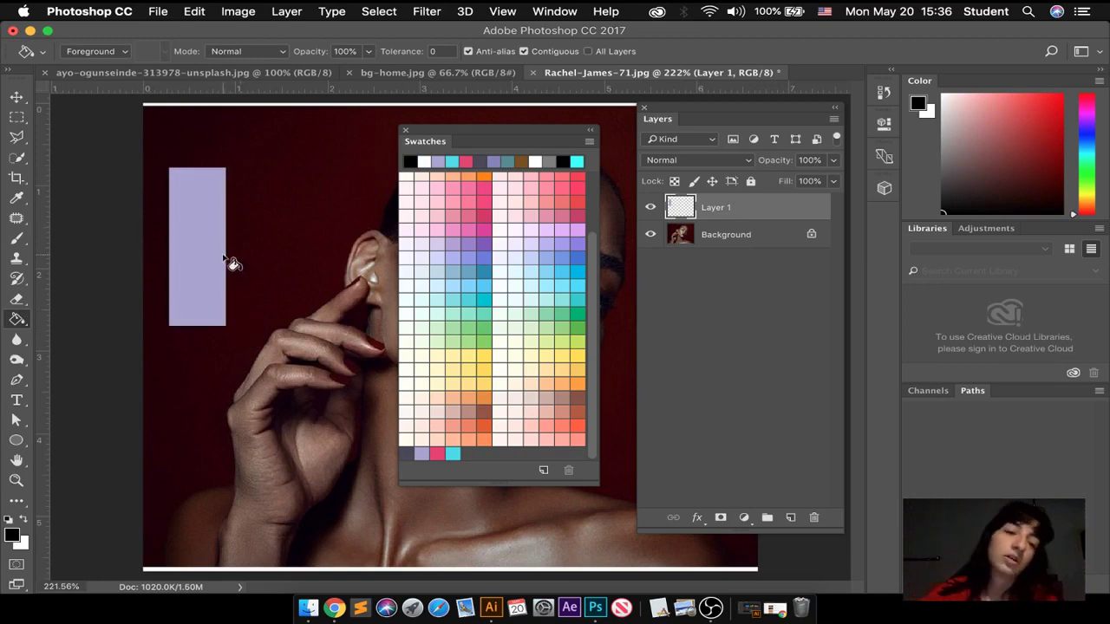
Step: On a new layer, select a rectangle over the model's raised hand and fill it with the saved cyan swatch
left_click(17, 118)
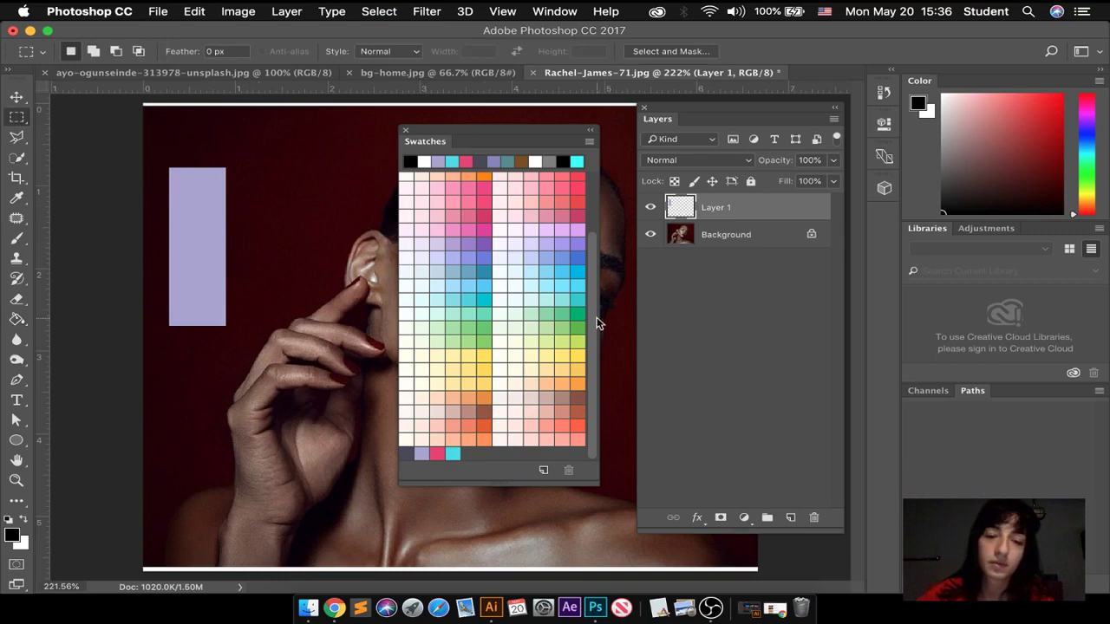
left_click(790, 517)
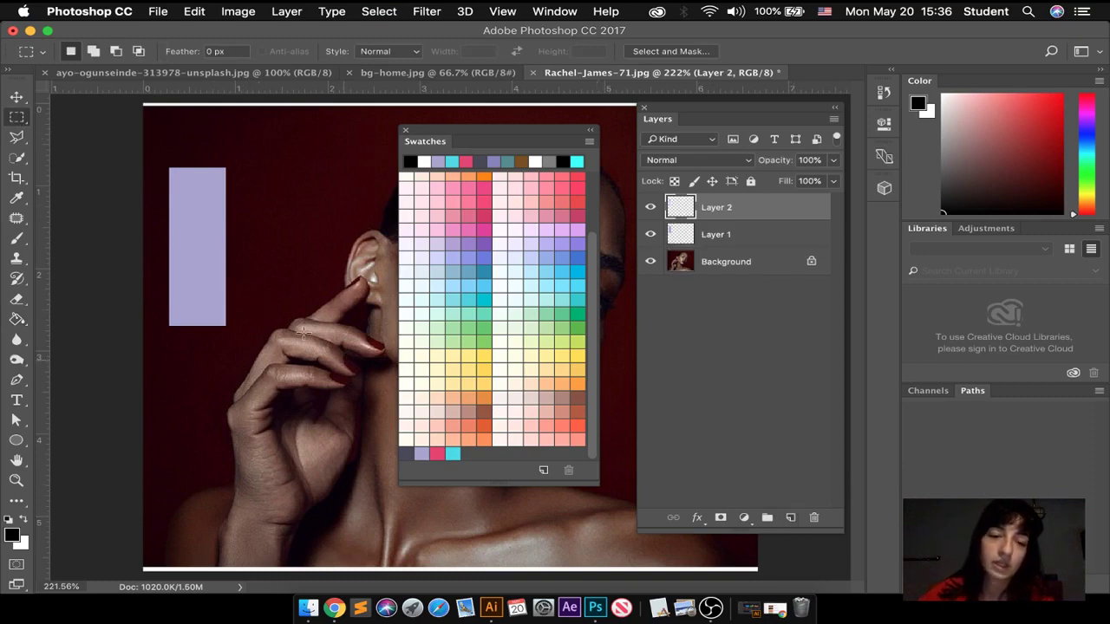
left_click_drag(282, 312, 347, 435)
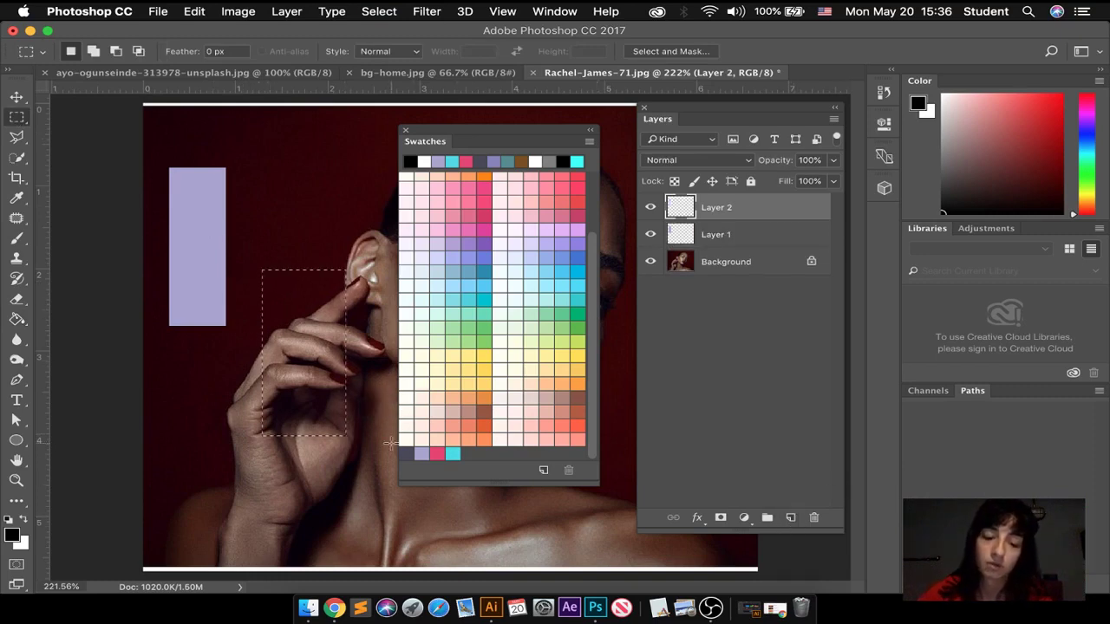
left_click(453, 453)
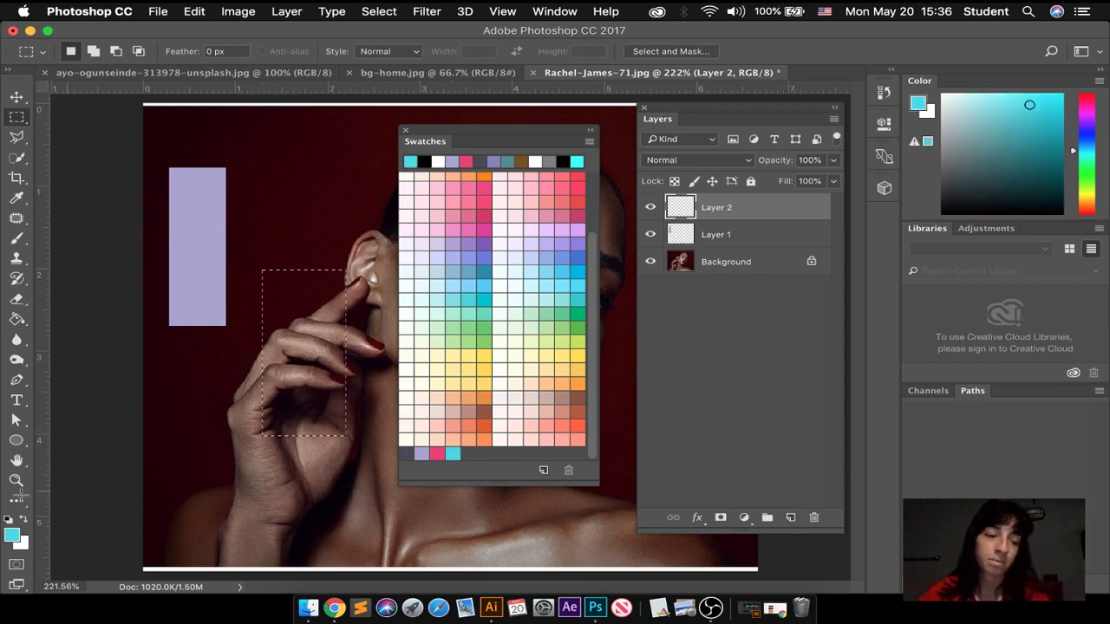
left_click(16, 318)
left_click(293, 362)
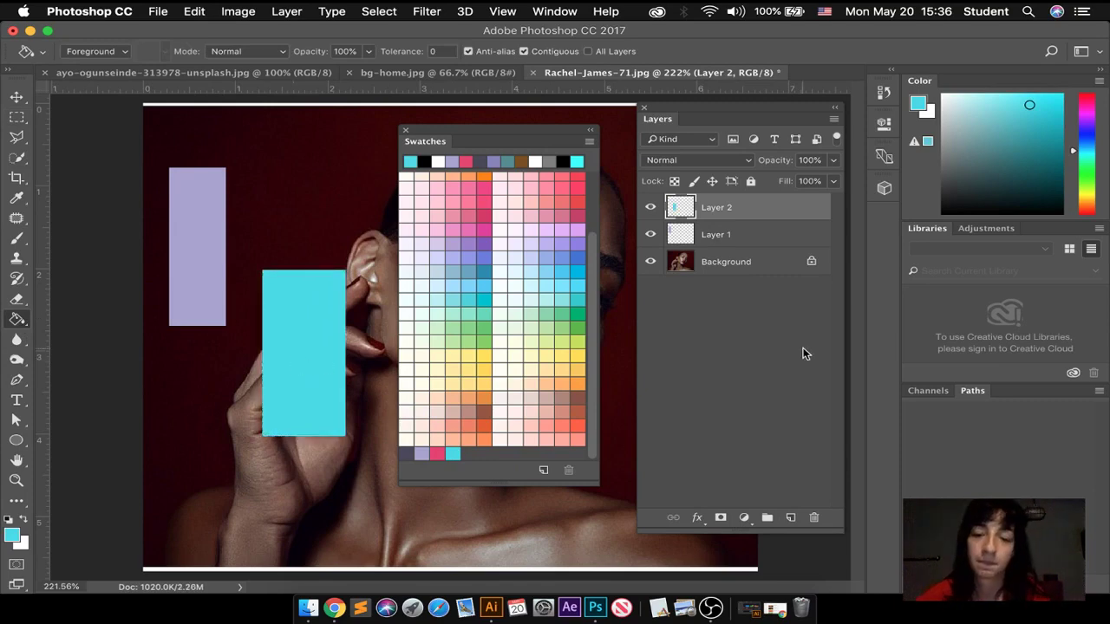
Step: On another new layer, fill a tall narrow rectangle below the lavender one with the saved pink swatch and deselect
left_click(790, 518)
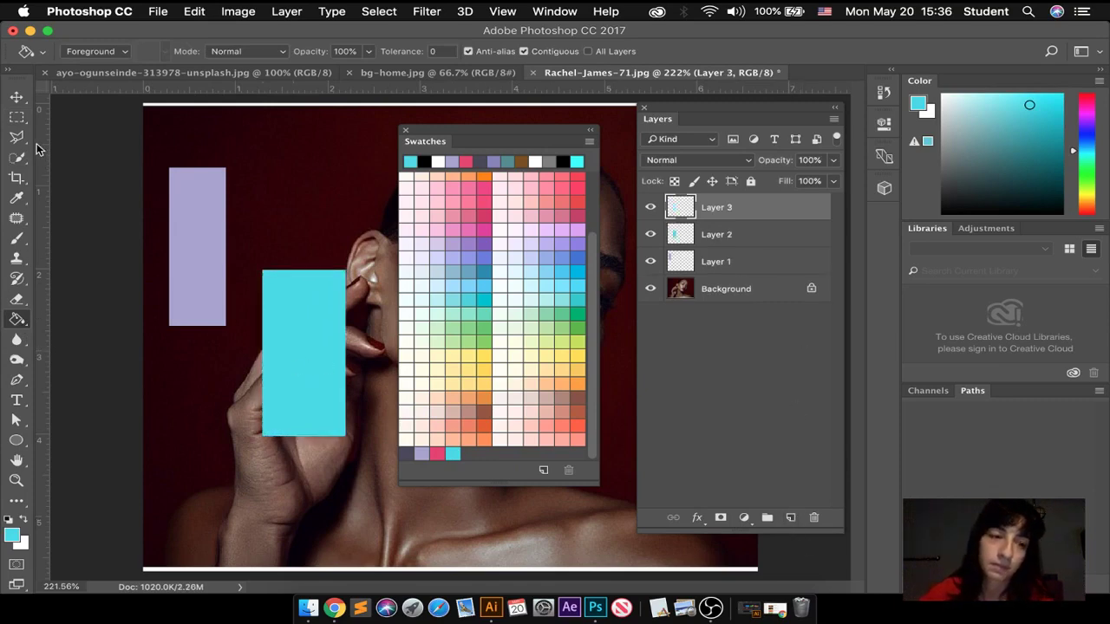
left_click(17, 117)
left_click_drag(204, 371, 248, 542)
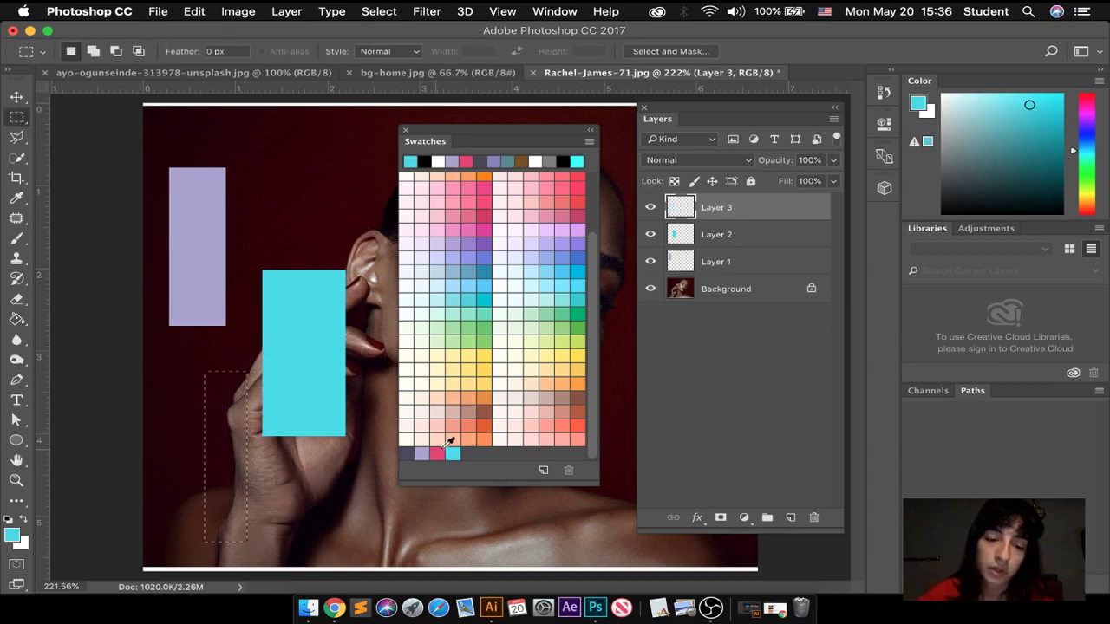
left_click(436, 451)
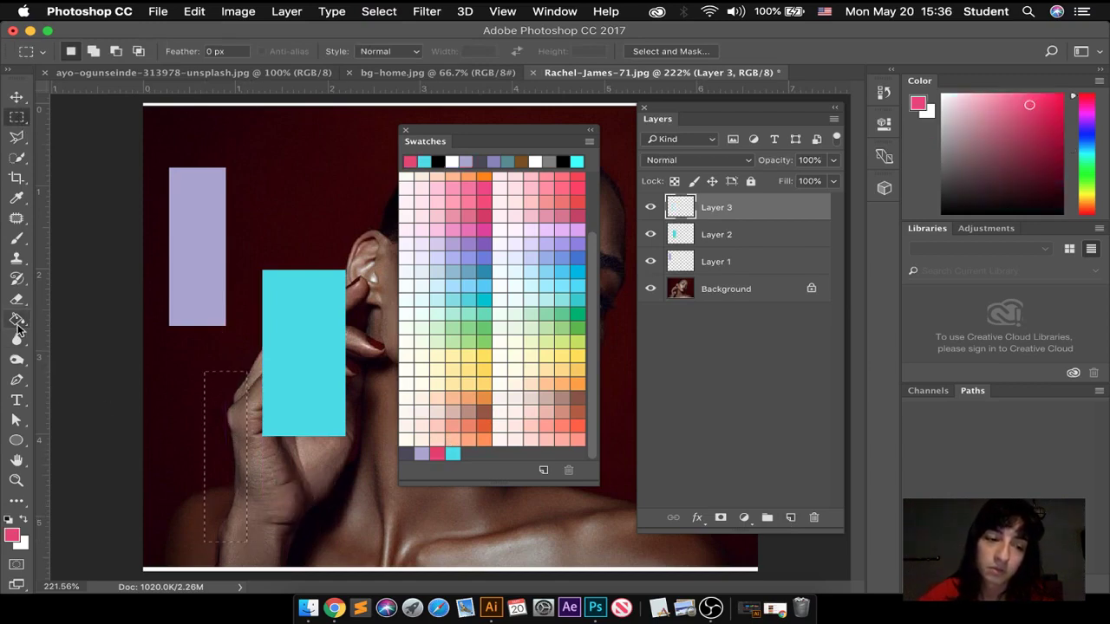
left_click(17, 321)
left_click(209, 419)
key("super+d")
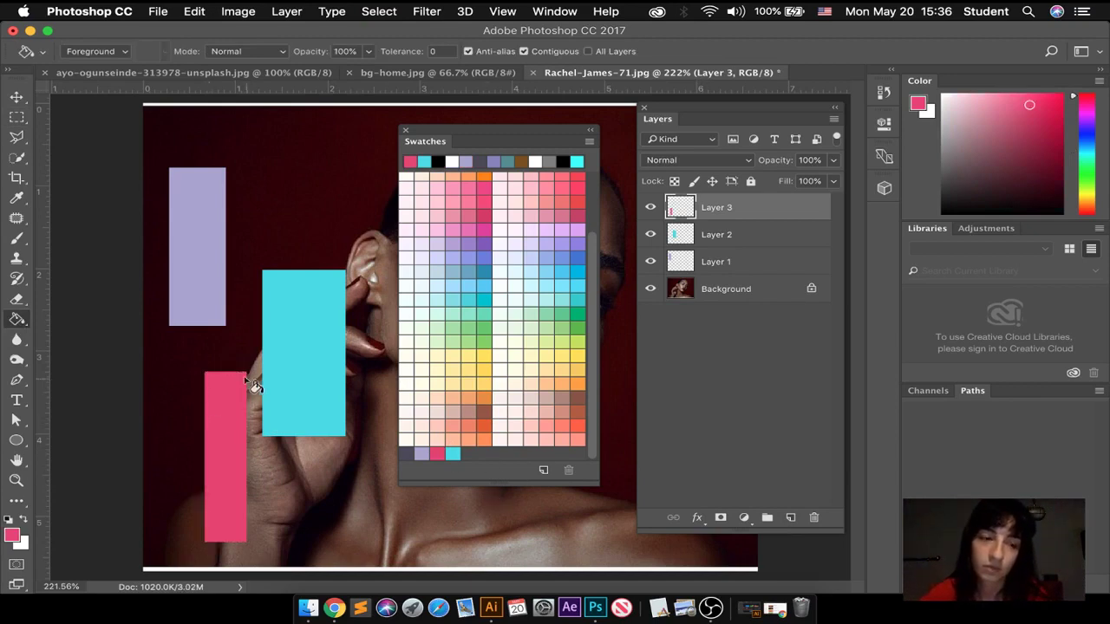
Step: On a fourth layer, fill a small rectangle above the cyan one with the saved dark grayish violet swatch and deselect
left_click(21, 119)
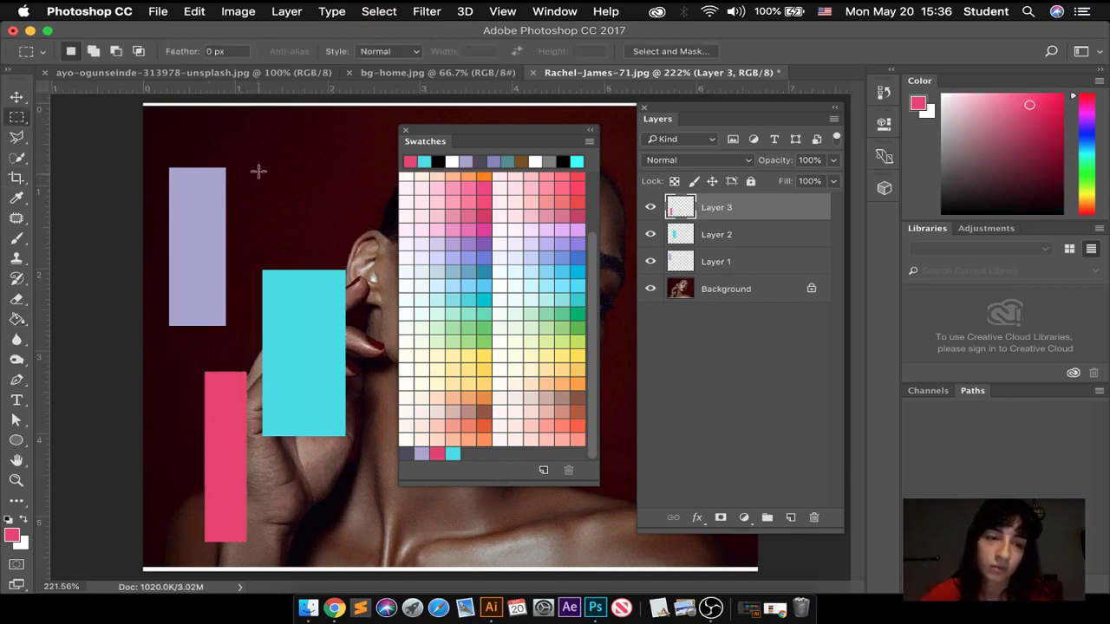
left_click_drag(253, 141, 306, 241)
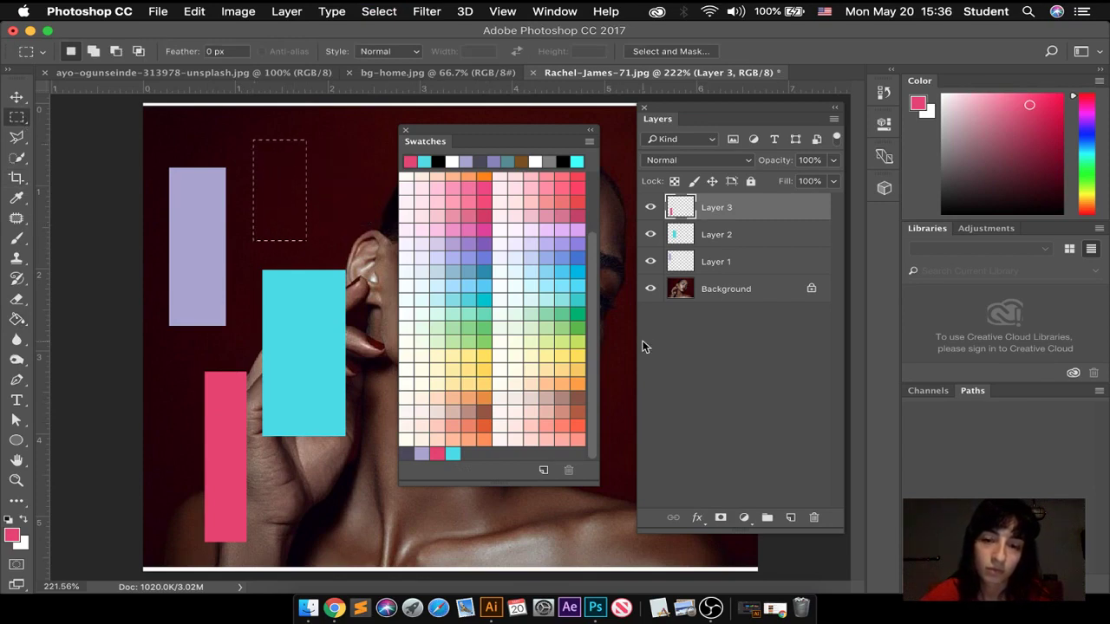
left_click(790, 517)
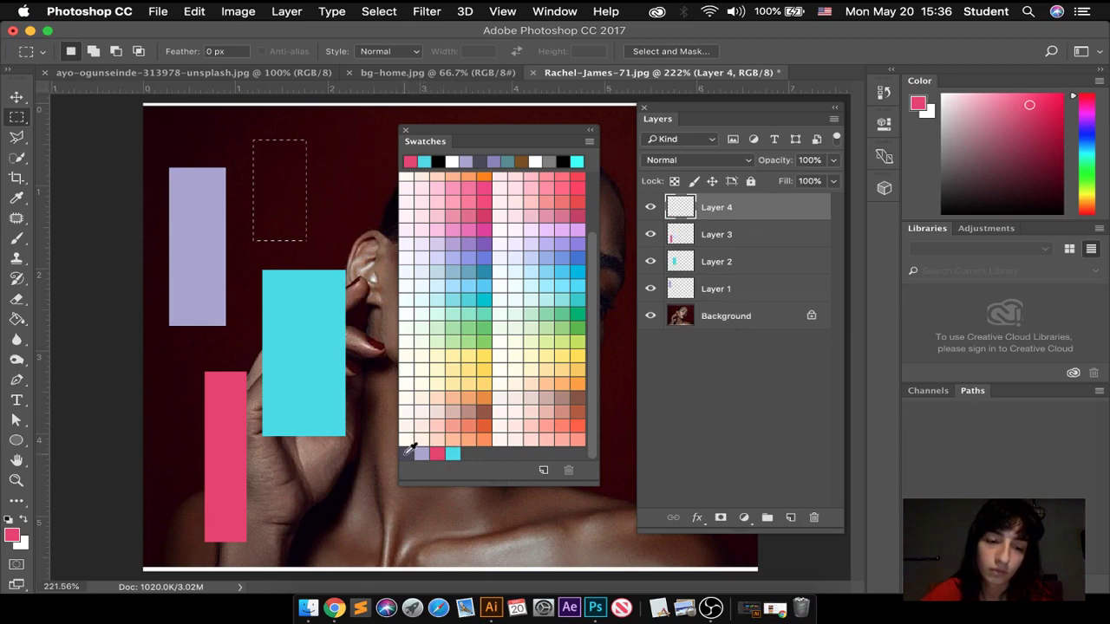
left_click(405, 452)
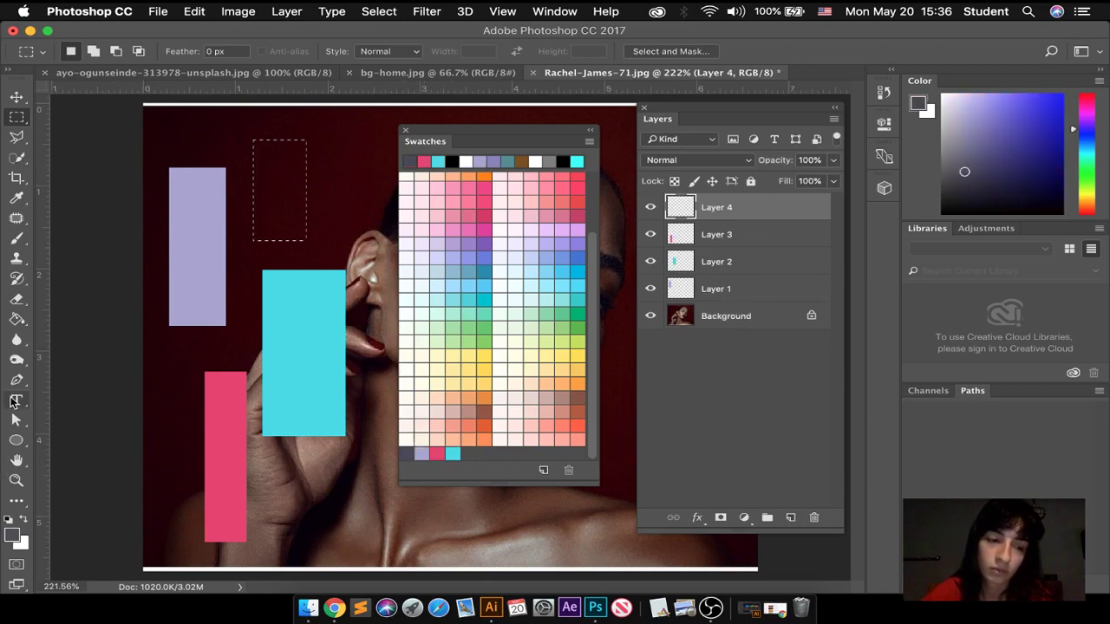
left_click(15, 319)
left_click(276, 212)
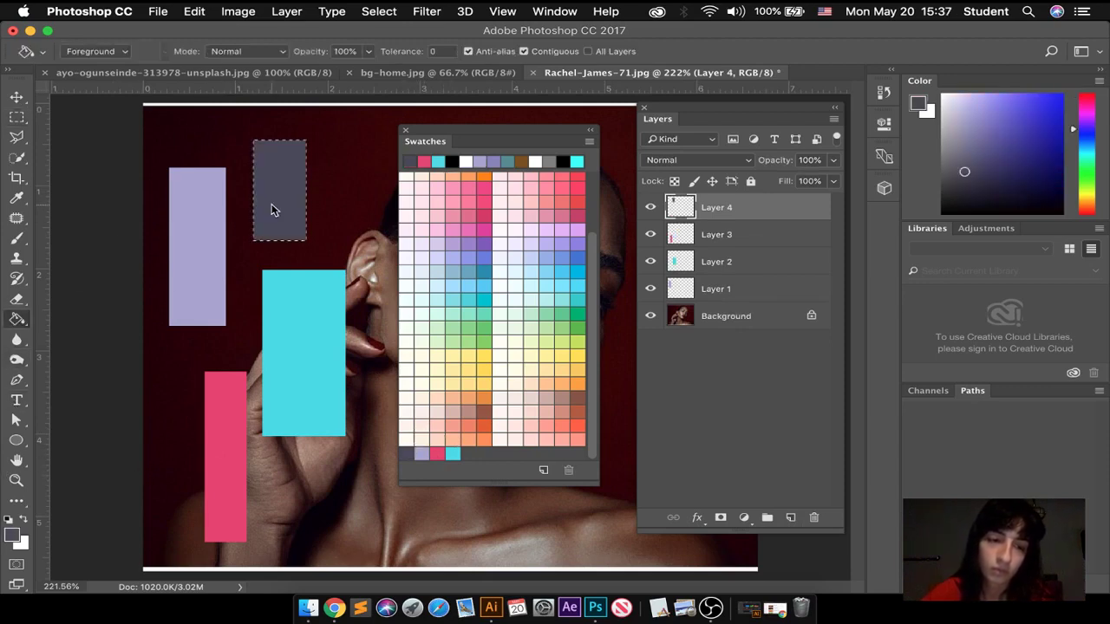
key("super+d")
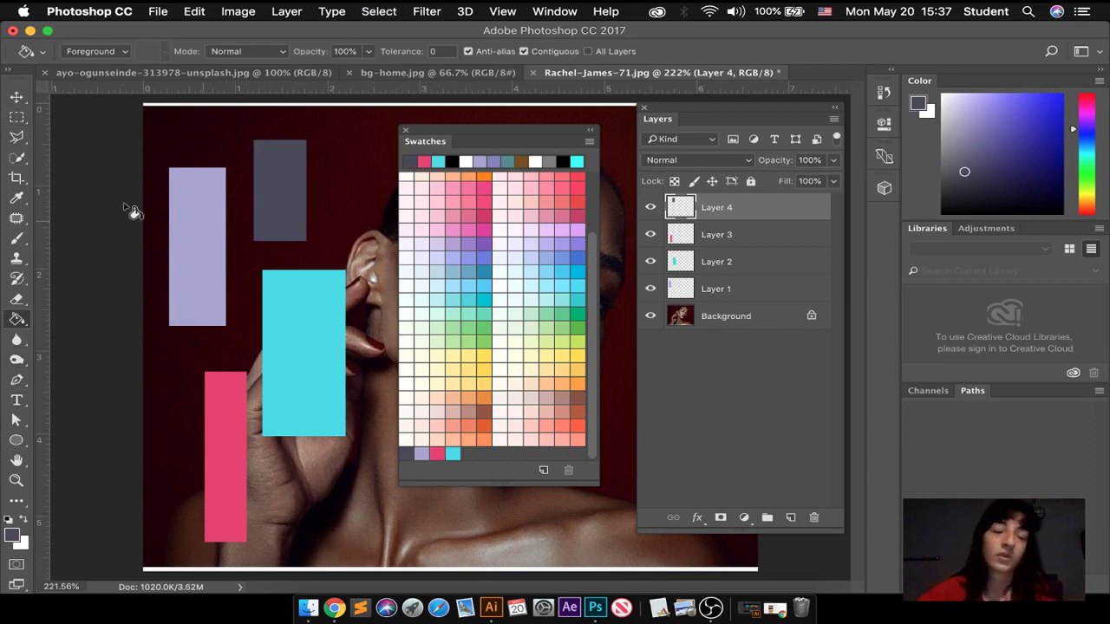
Step: Delete Layer 1 through Layer 4 together, keeping only the Background photo
left_click(16, 96)
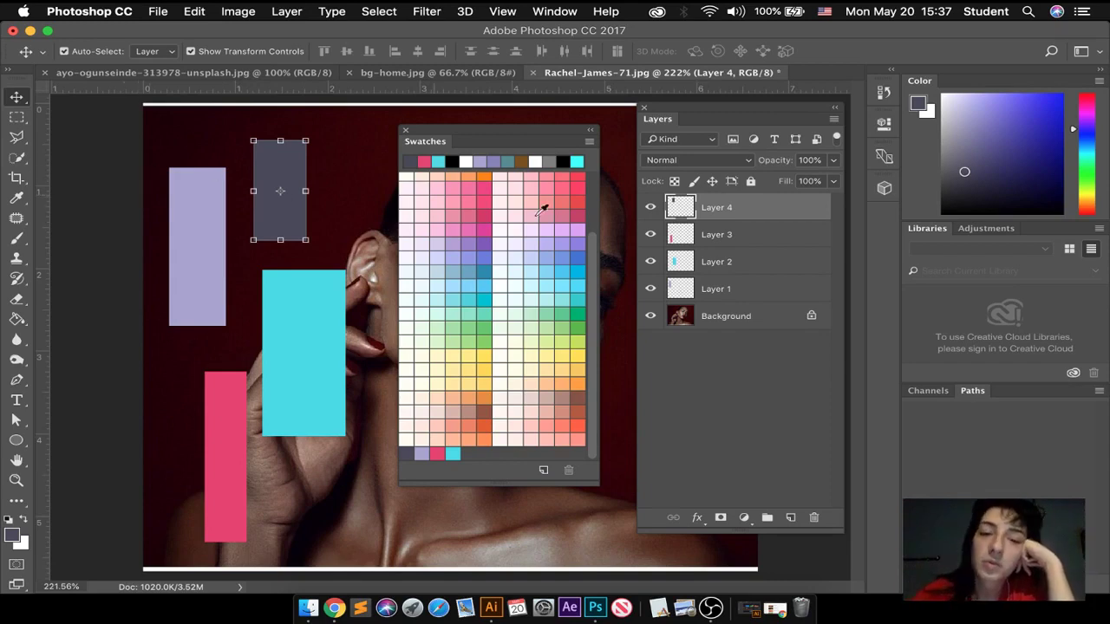
left_click(737, 282, "shift")
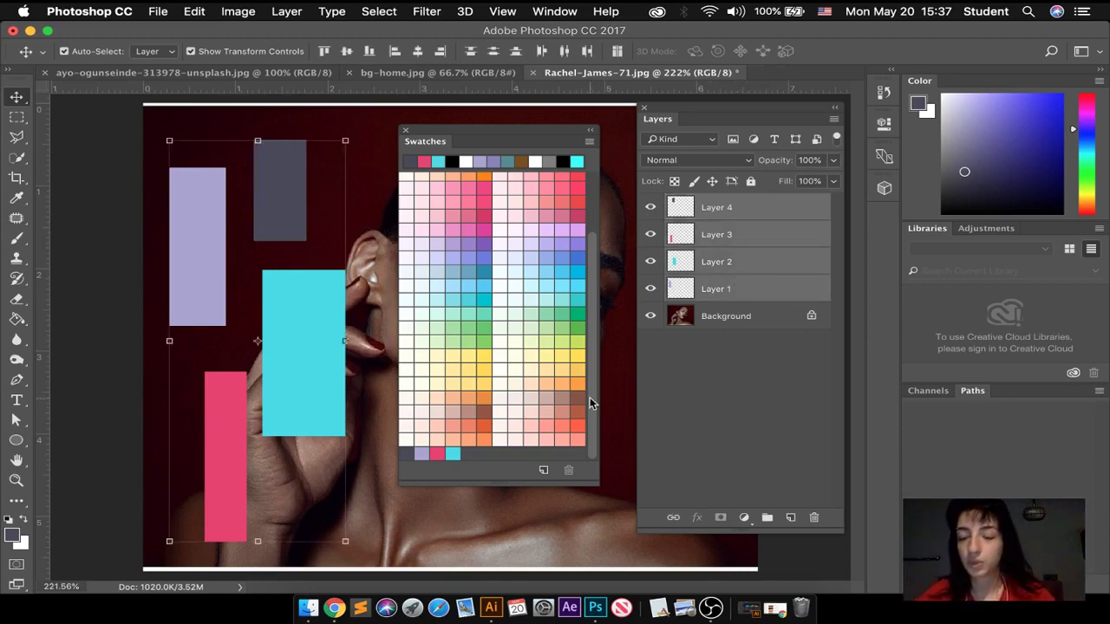
key("Delete")
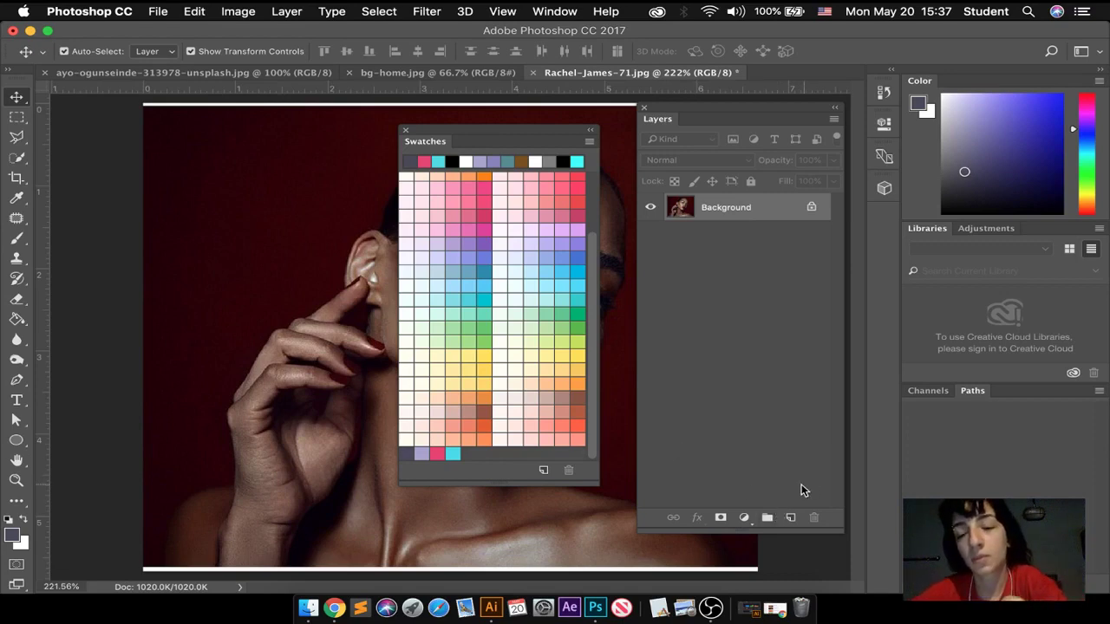
Step: Dock the Swatches panel beside Color and move the floating Layers panel higher, clear of more of the portrait
left_click_drag(461, 138, 960, 81)
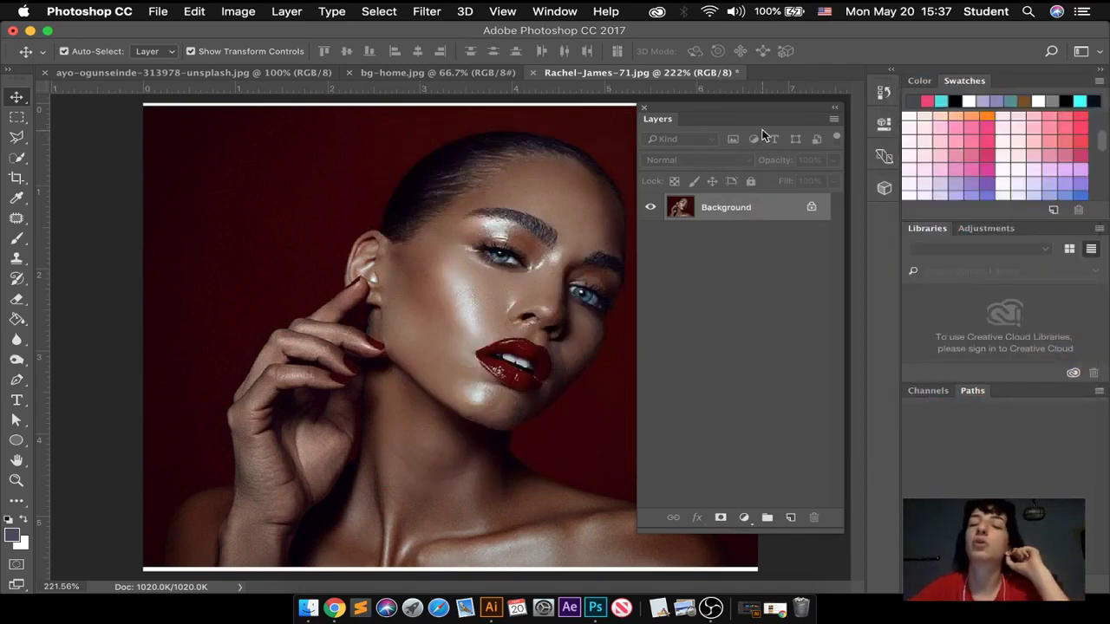
left_click_drag(747, 102, 766, 40)
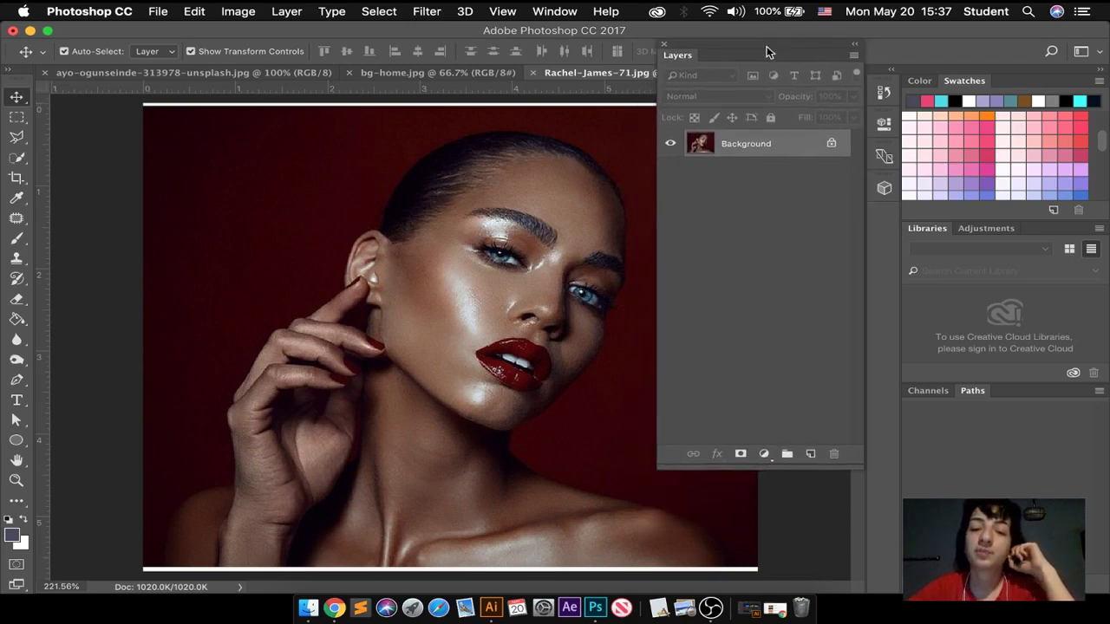
Step: Add a Solid Color fill layer above the Background photo in red d73839
left_click(768, 460)
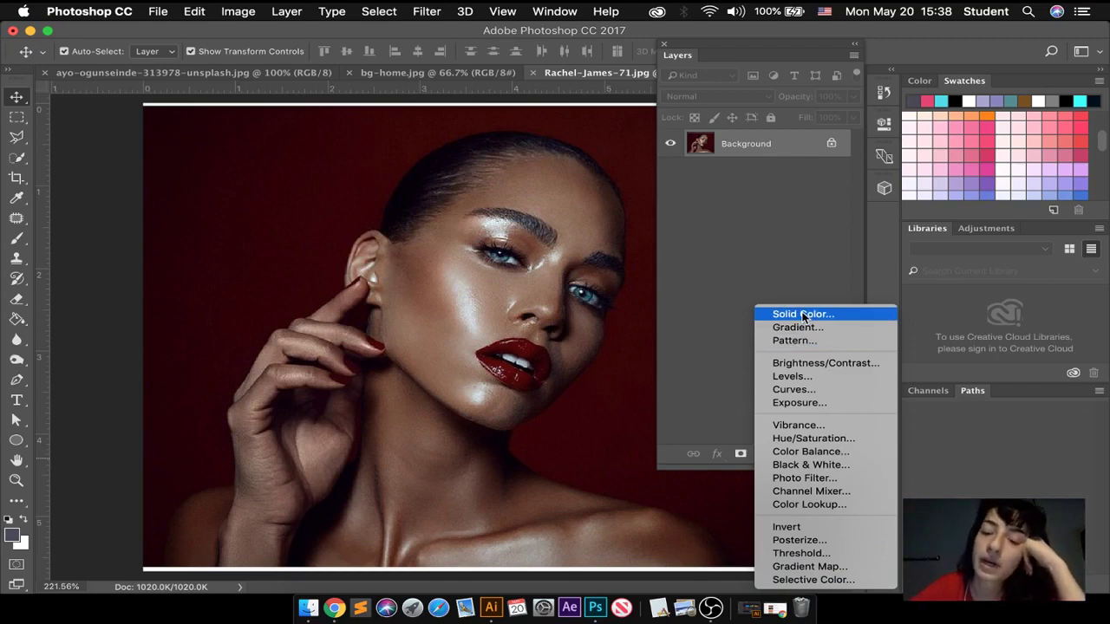
left_click(803, 316)
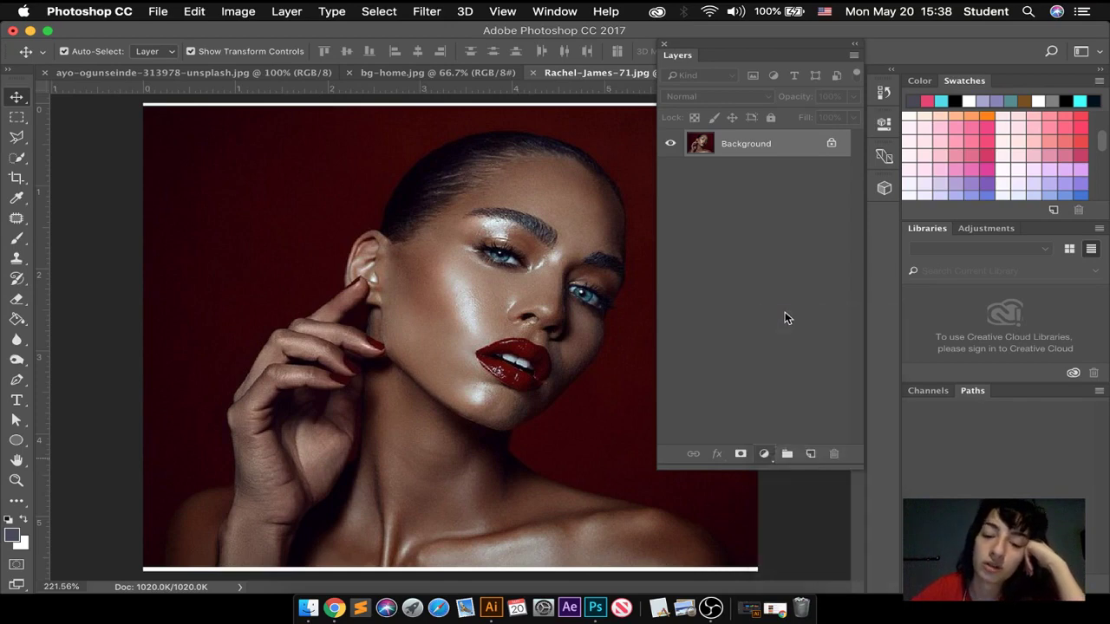
left_click_drag(680, 89, 388, 99)
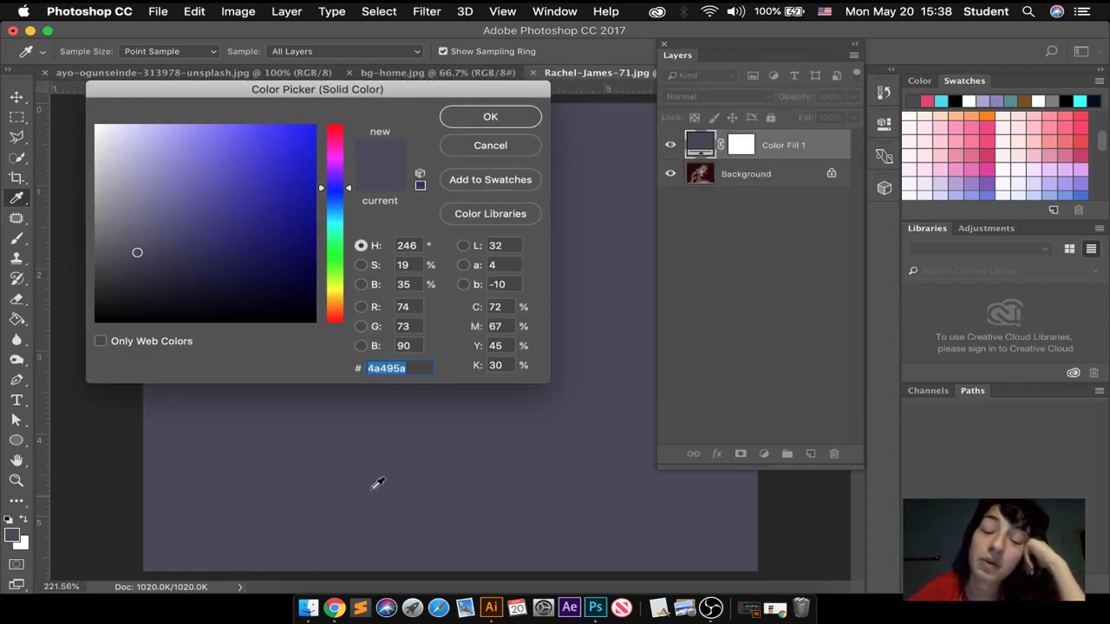
left_click(275, 211)
left_click(294, 193)
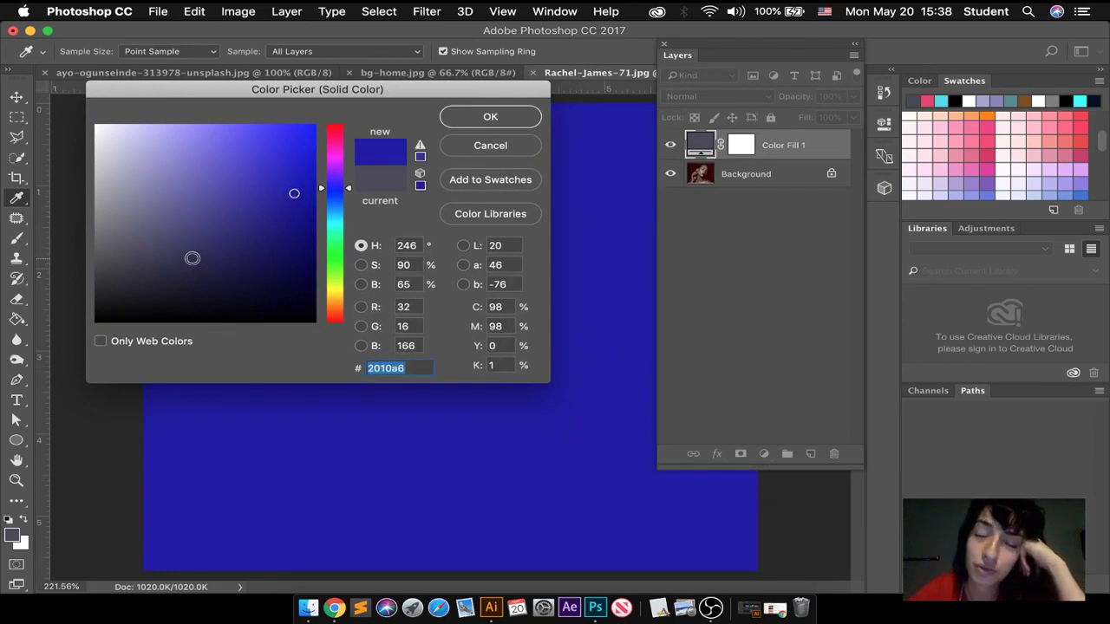
left_click(337, 252)
left_click(247, 217)
left_click(136, 223)
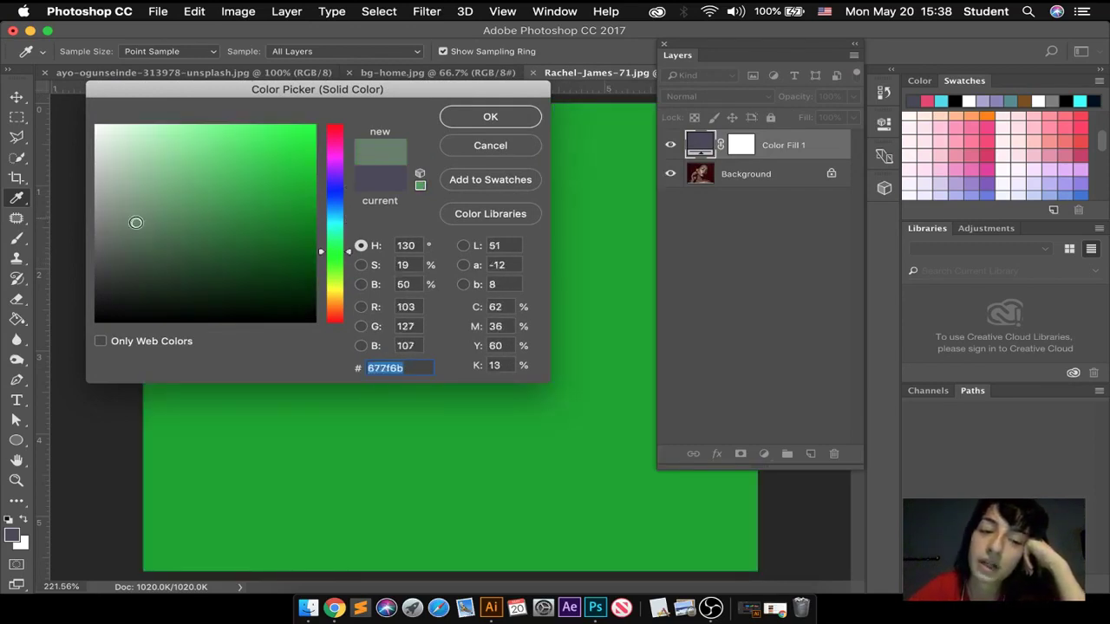
left_click(339, 132)
left_click_drag(343, 131, 342, 124)
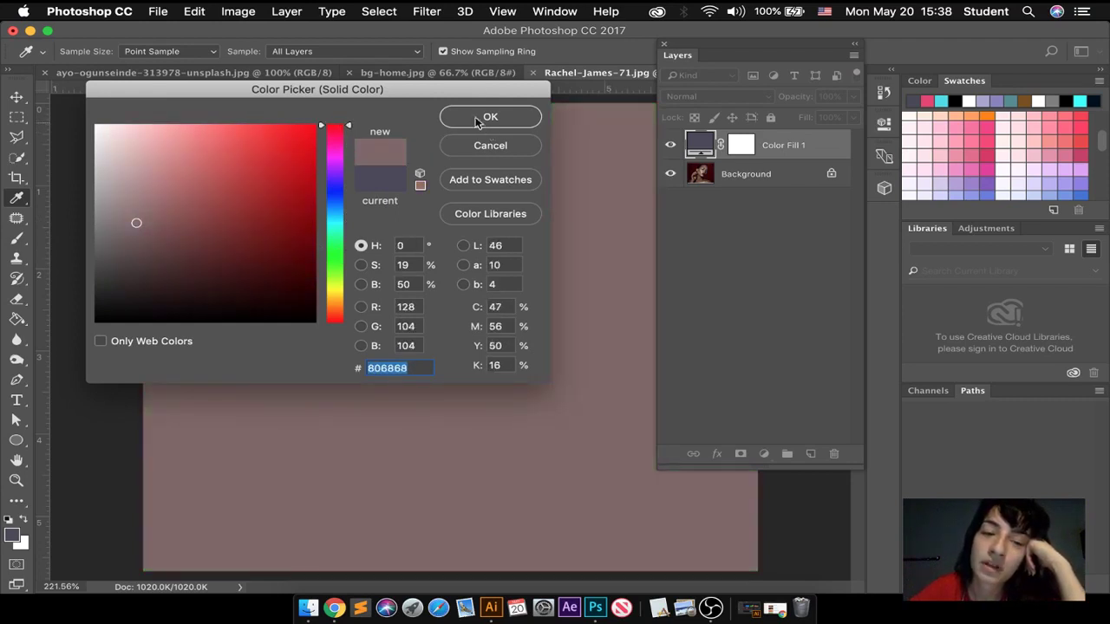
left_click(257, 155)
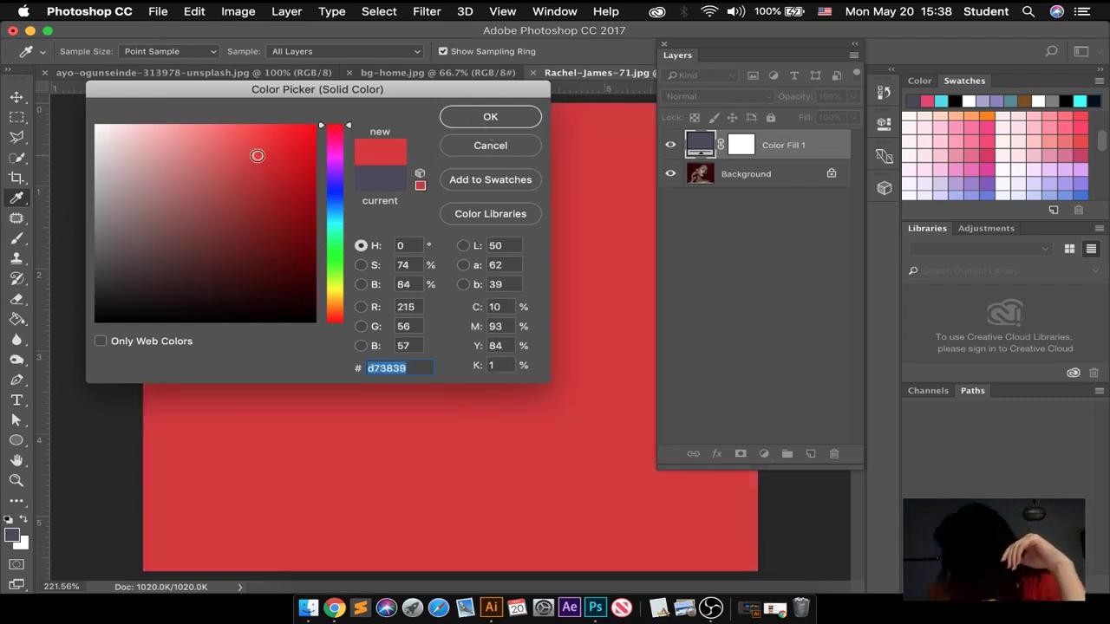
left_click(484, 124)
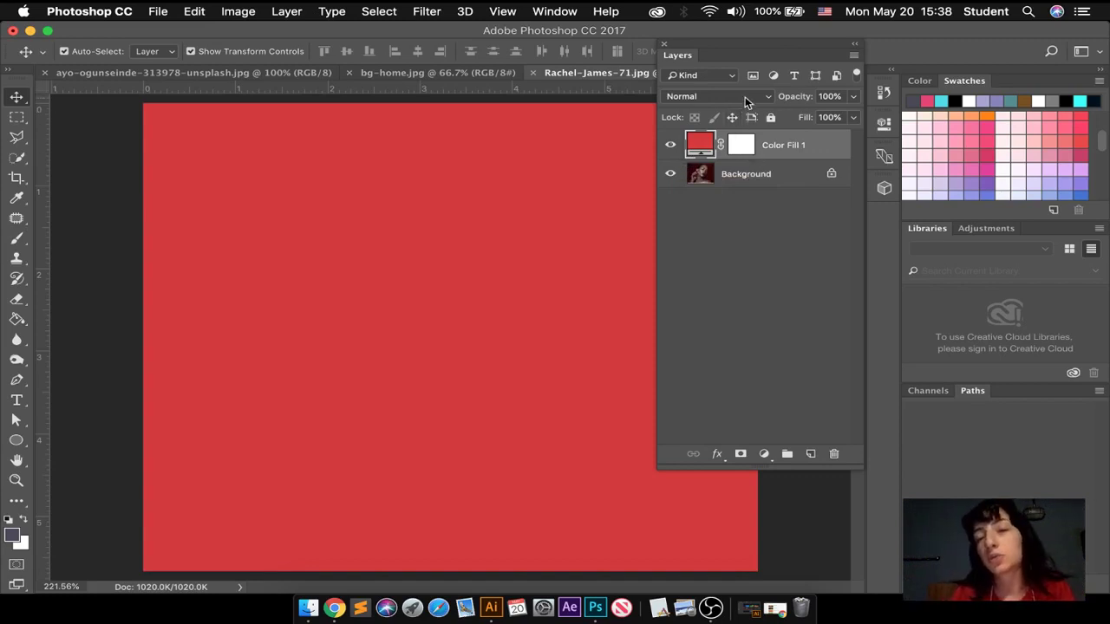
Step: Try the red fill layer over the portrait at 50% opacity and at 28% opacity
left_click_drag(852, 101, 811, 117)
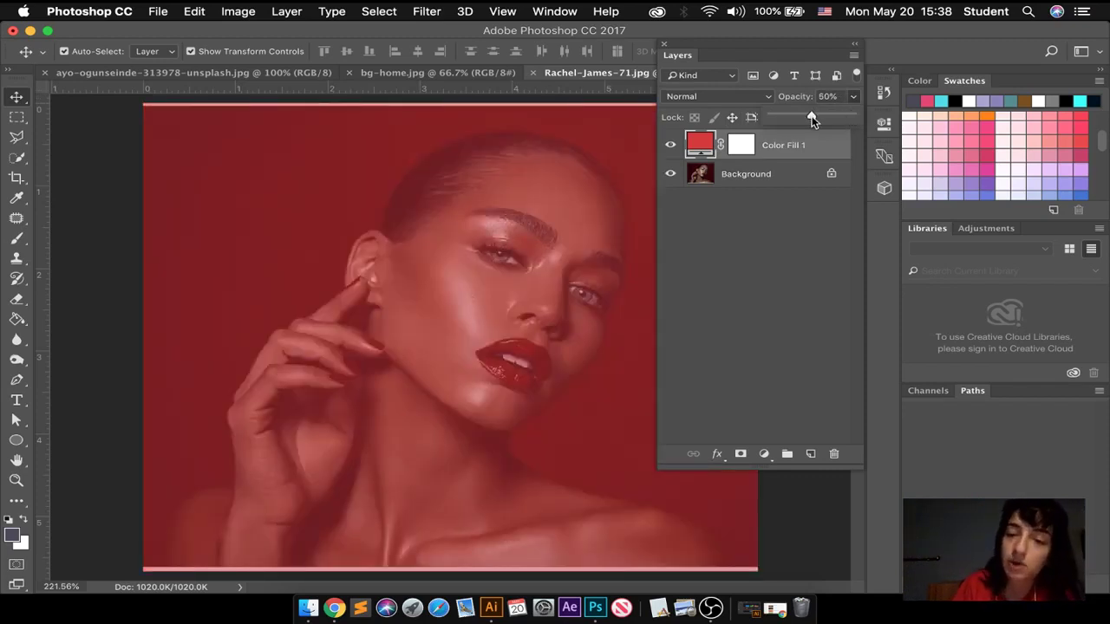
left_click(726, 248)
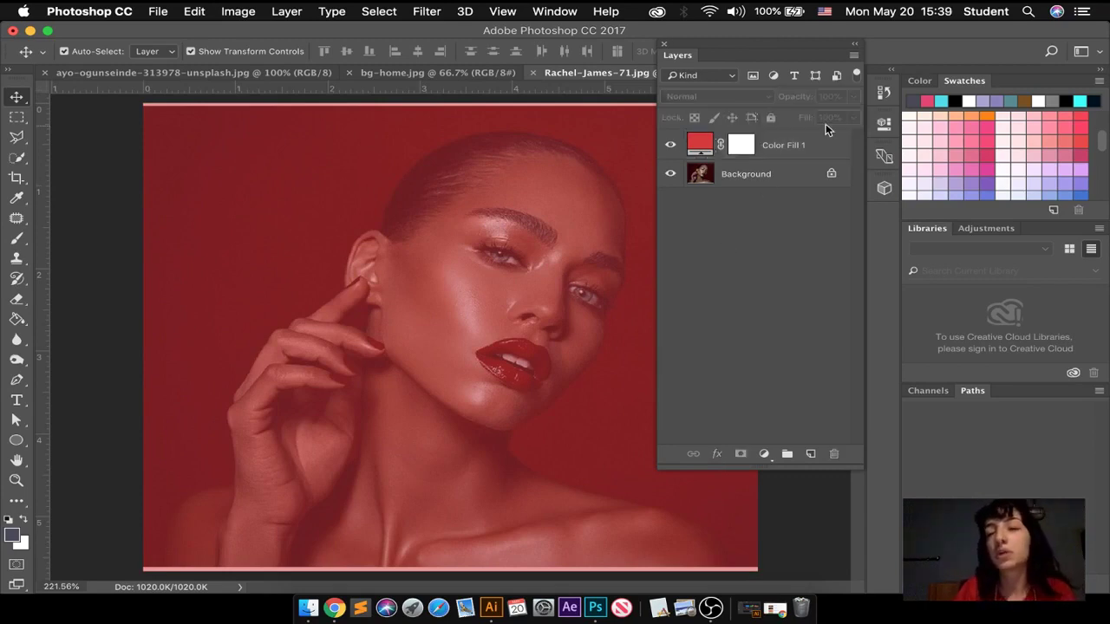
left_click(704, 147)
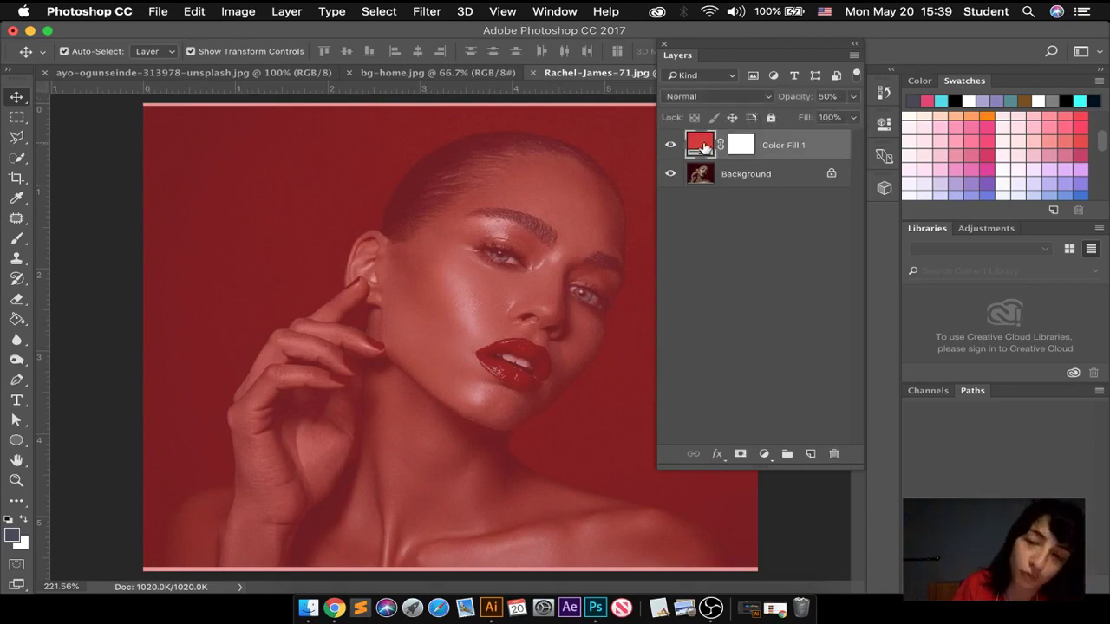
left_click(852, 97)
mouse_move(812, 118)
left_mouse_down()
mouse_move(772, 127)
mouse_move(795, 118)
left_mouse_up()
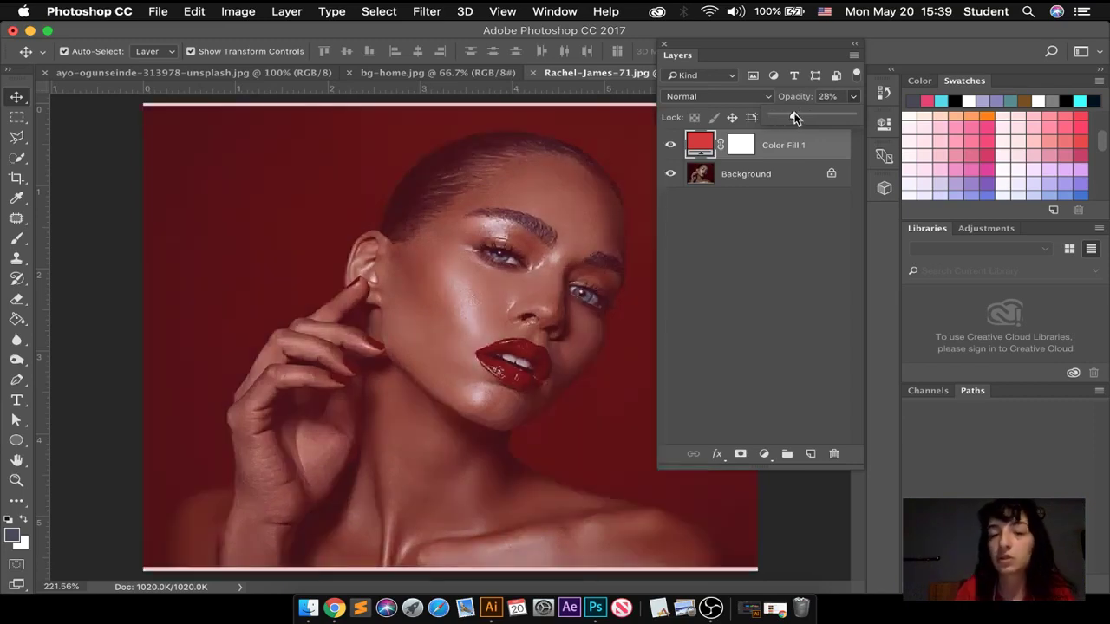
left_click(853, 102)
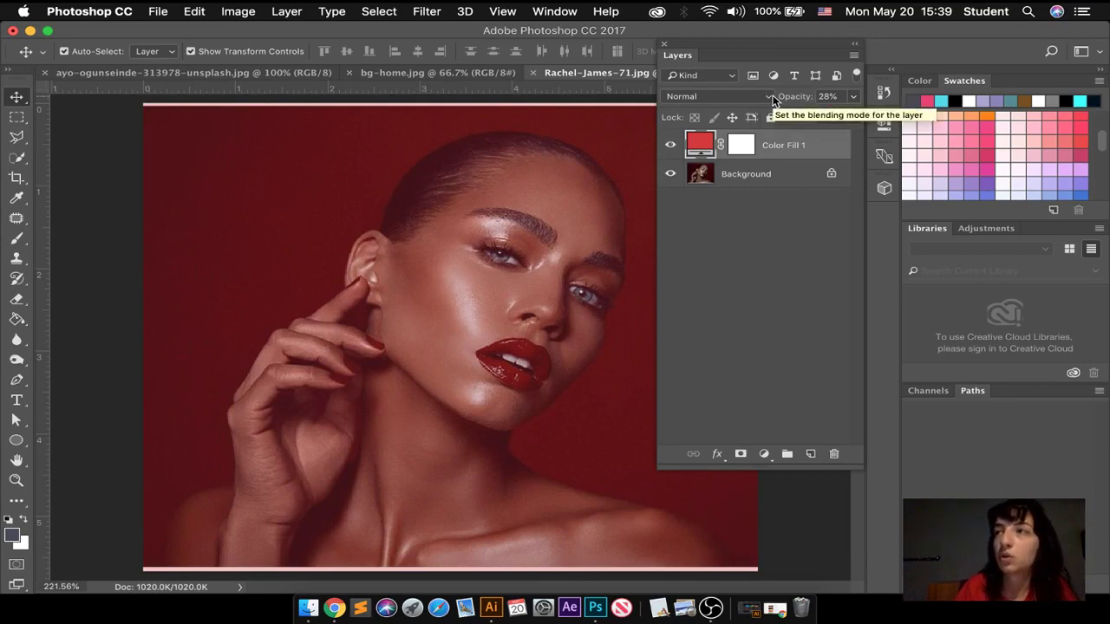
left_click(772, 98)
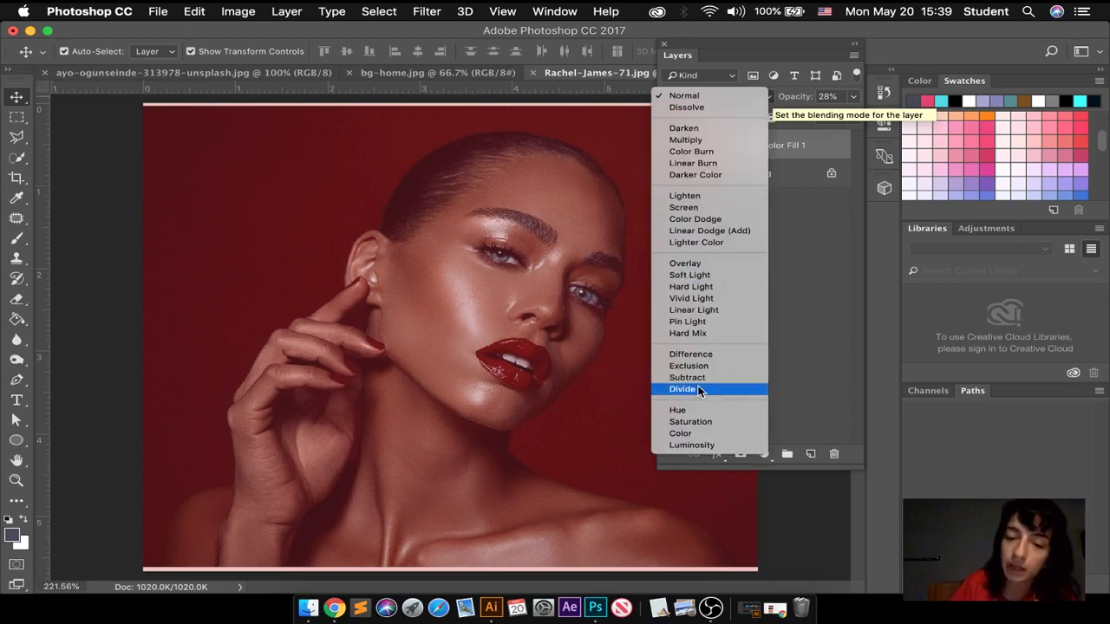
left_click(800, 283)
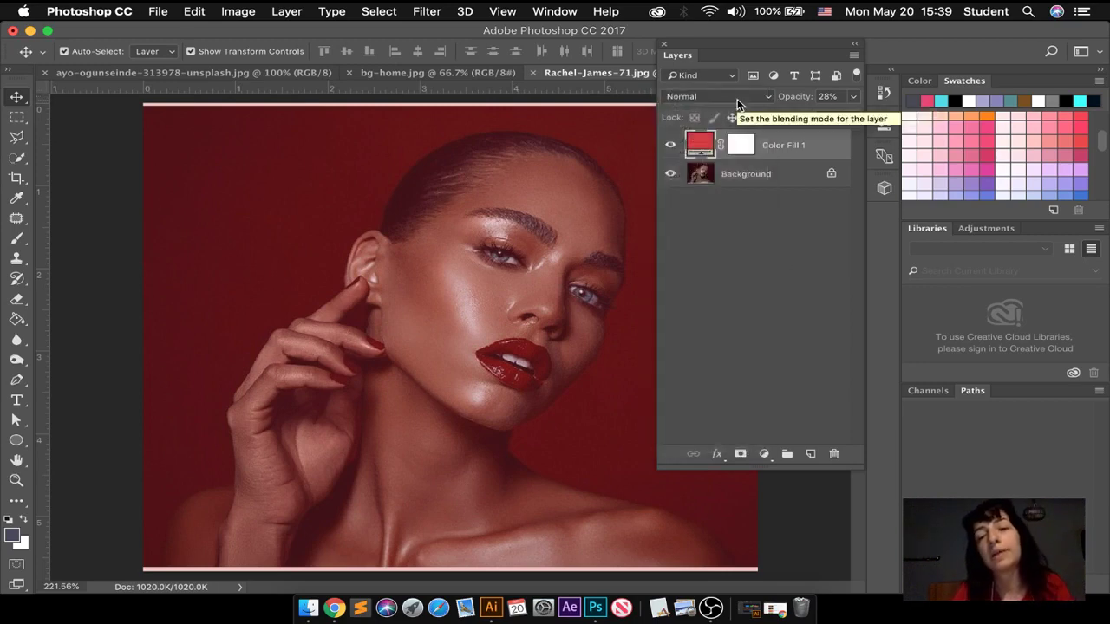
Step: Raise the red fill layer's opacity to 86% and keep the layer selected
left_click(853, 97)
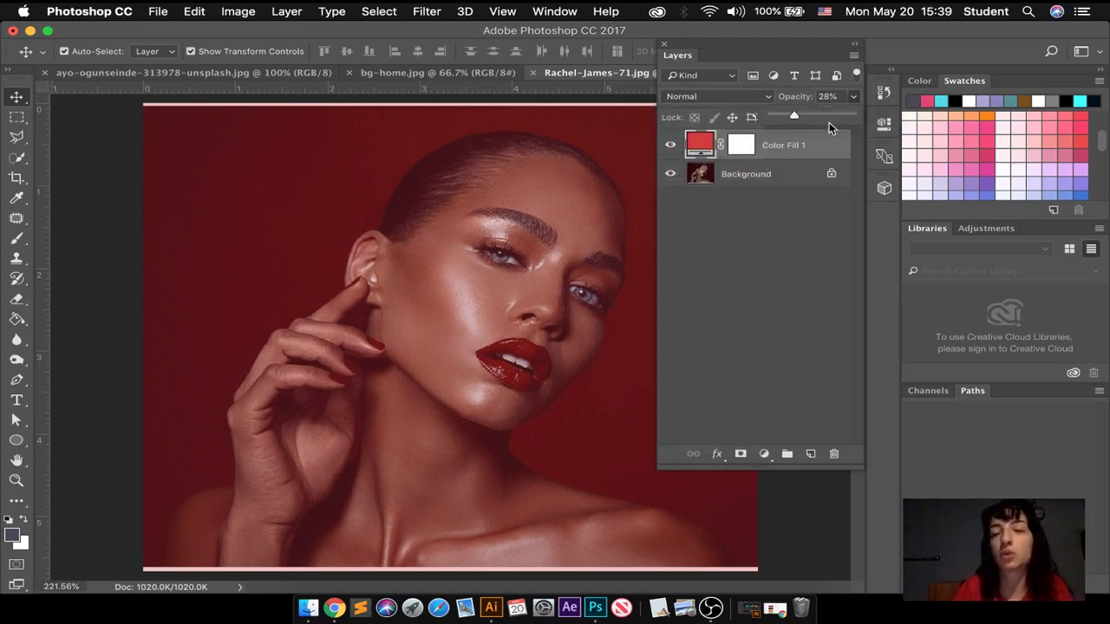
left_click(839, 116)
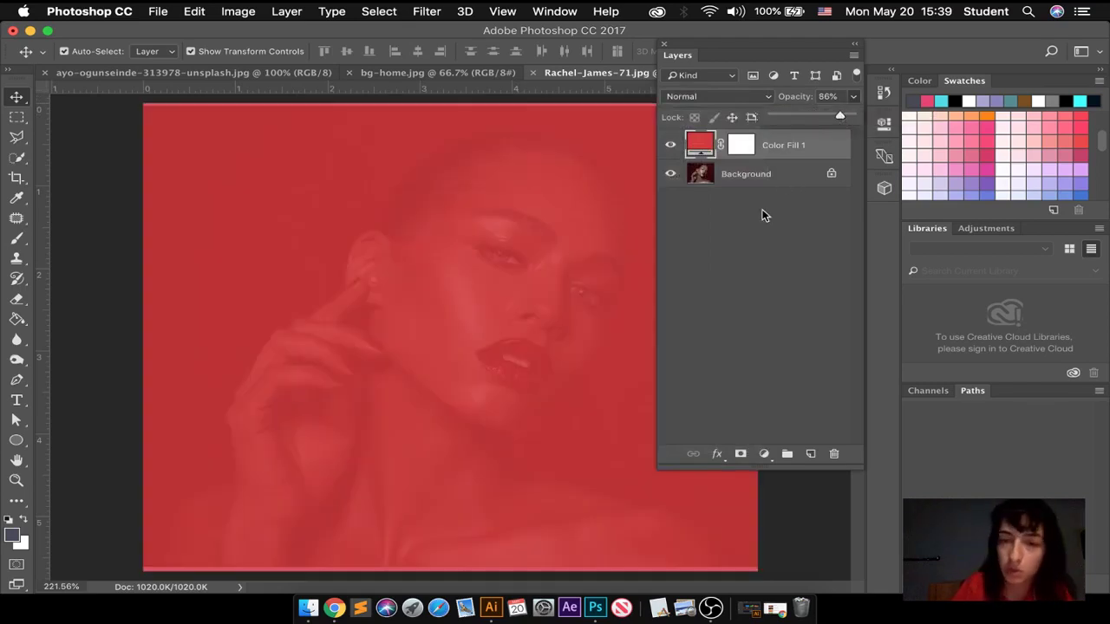
left_click(761, 217)
left_click(759, 218)
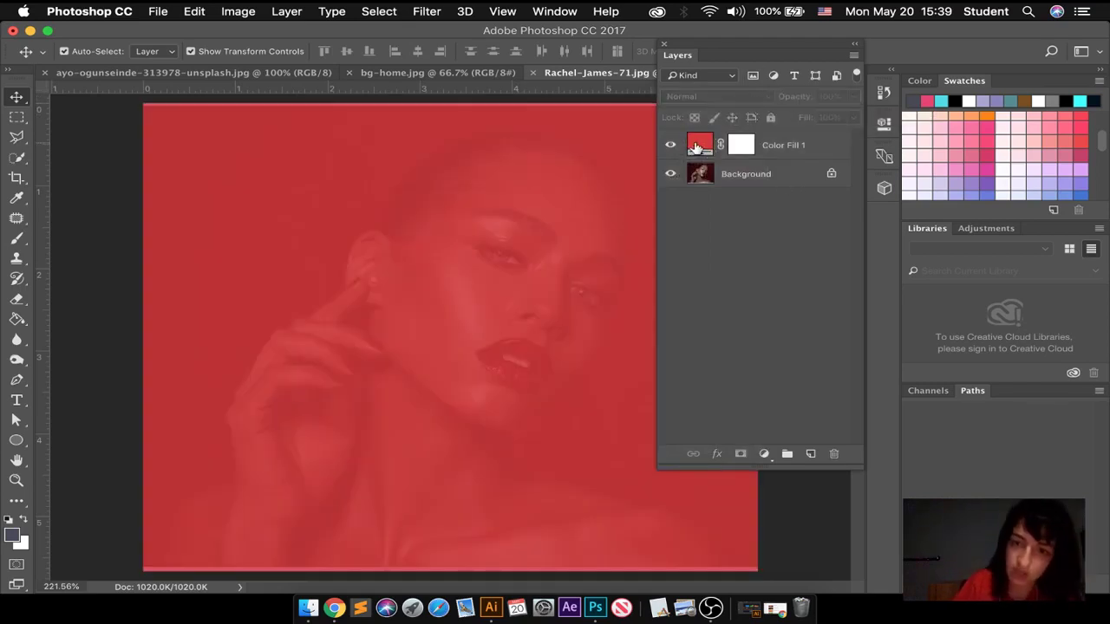
left_click(696, 147)
left_click(741, 144)
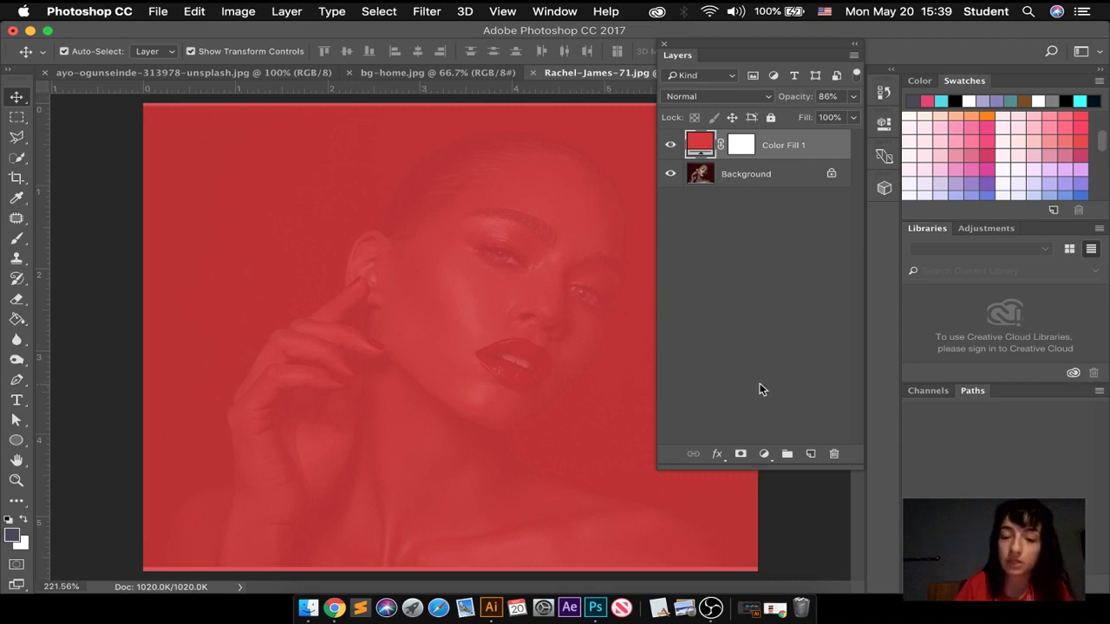
left_click(764, 454)
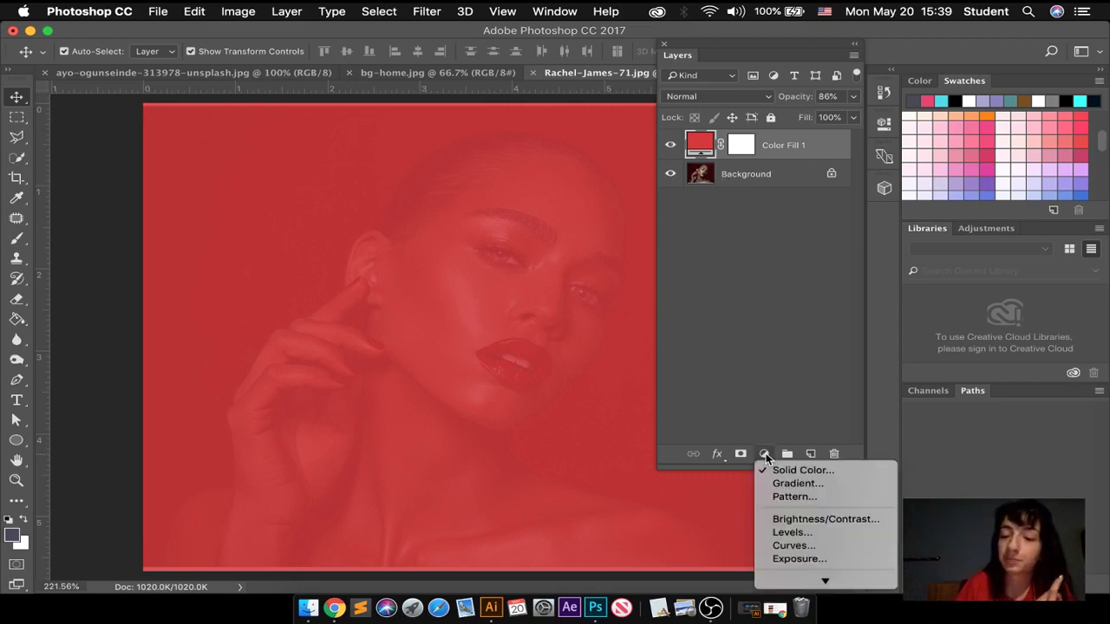
left_click(766, 350)
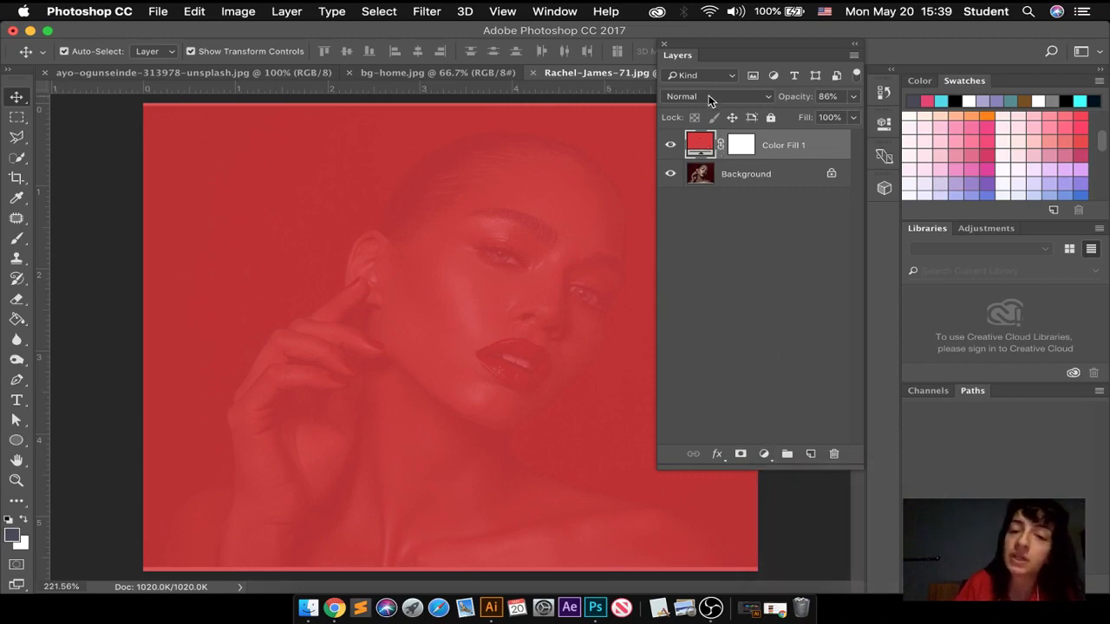
Step: Try the Dissolve, Darken, Color Burn and Linear Burn blending modes on the red fill layer
left_click(709, 99)
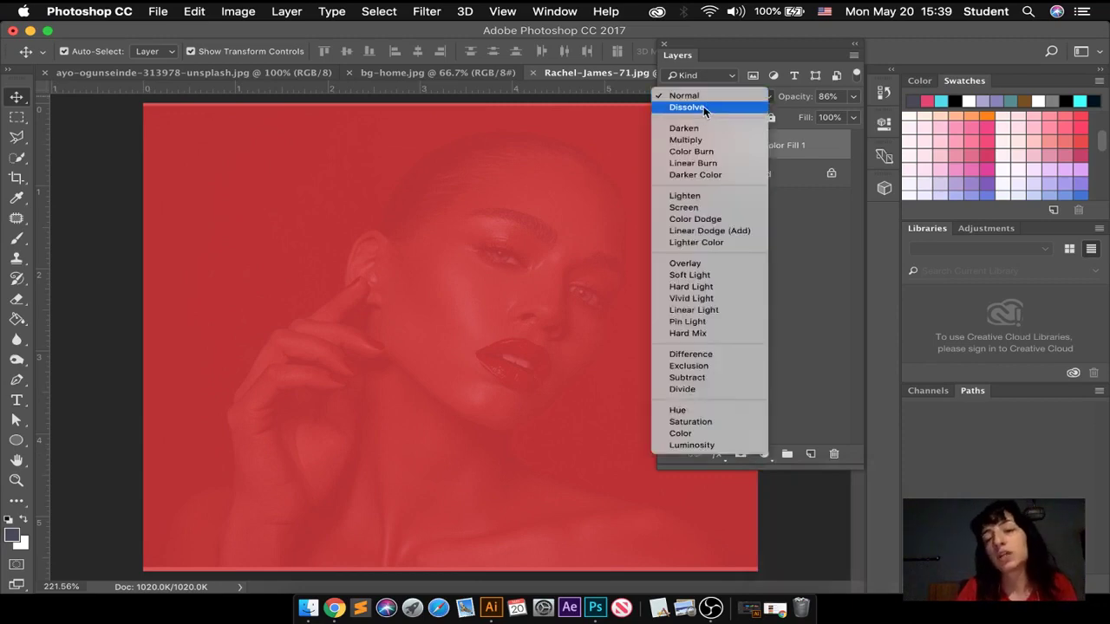
left_click(703, 107)
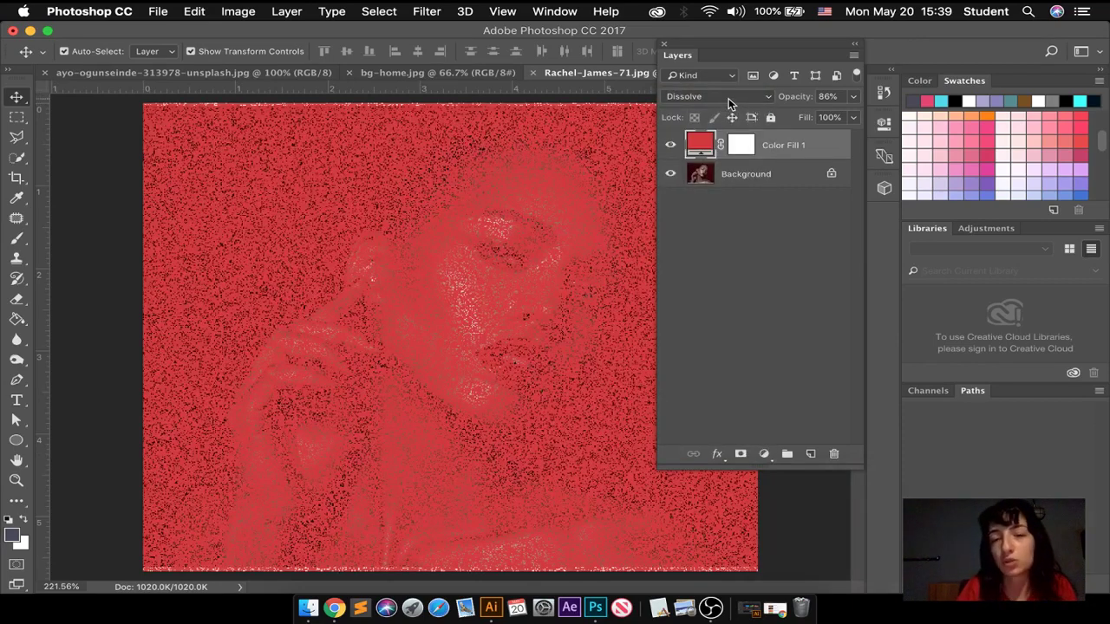
left_click(728, 97)
left_click(720, 113)
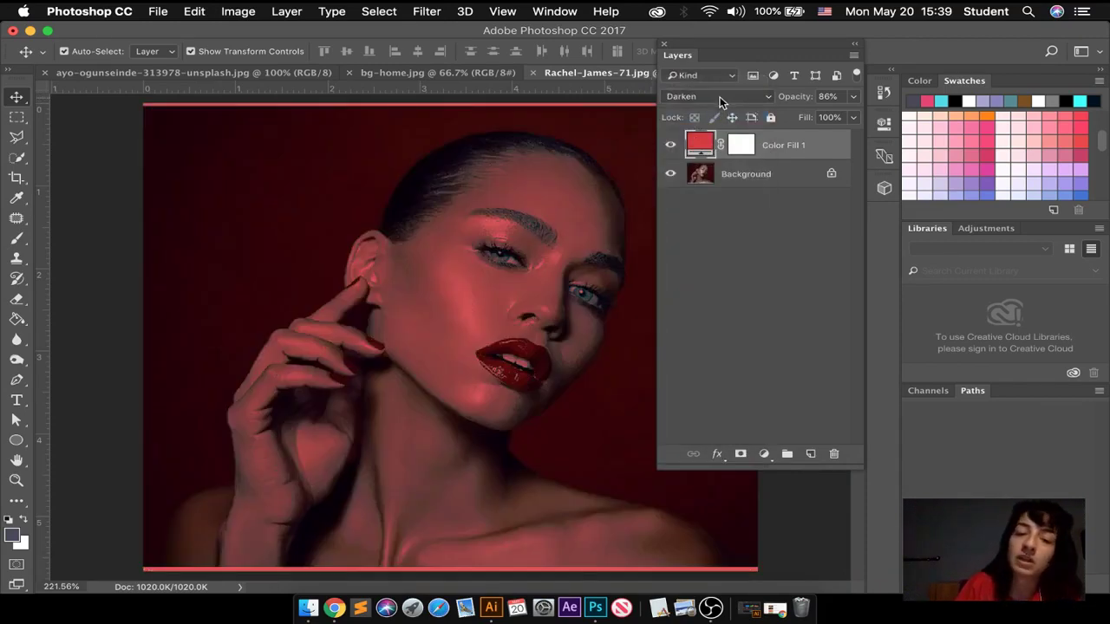
left_click(720, 97)
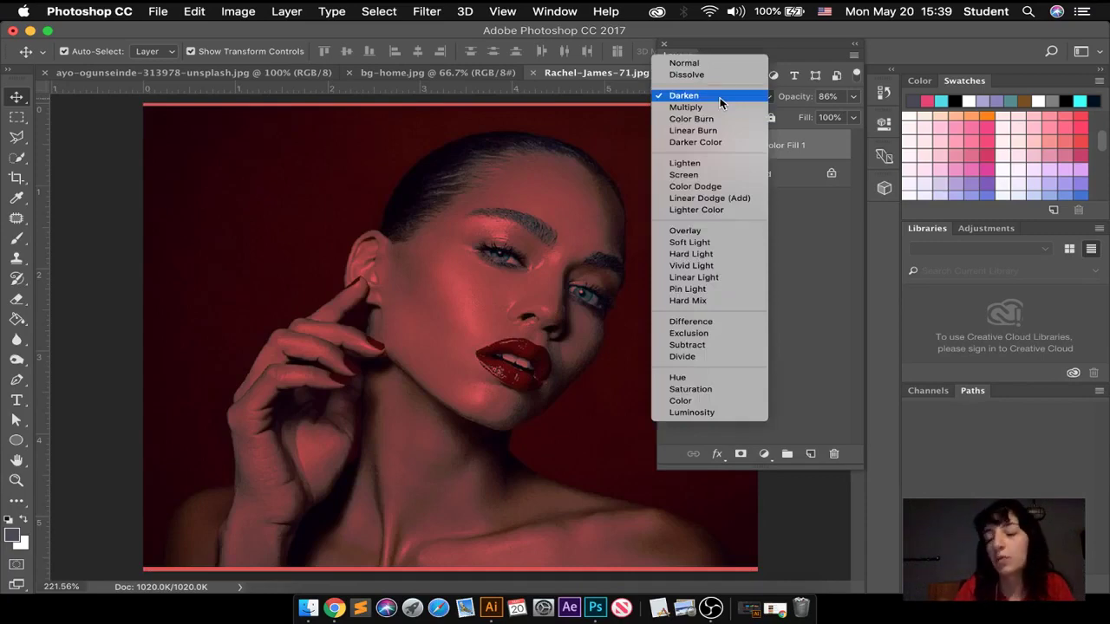
left_click(716, 119)
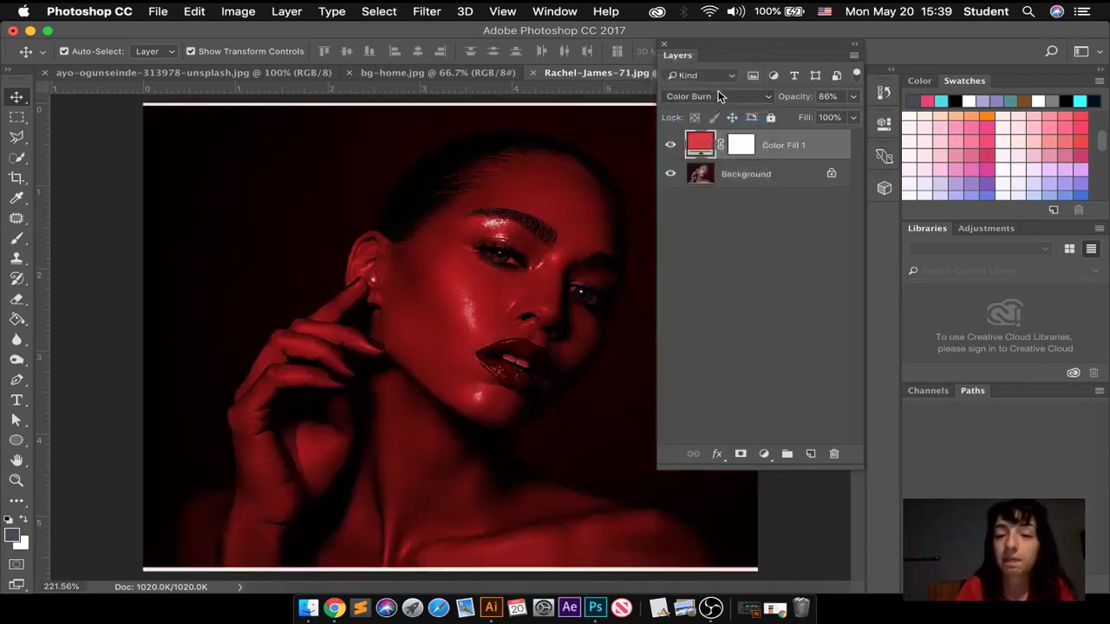
left_click(717, 92)
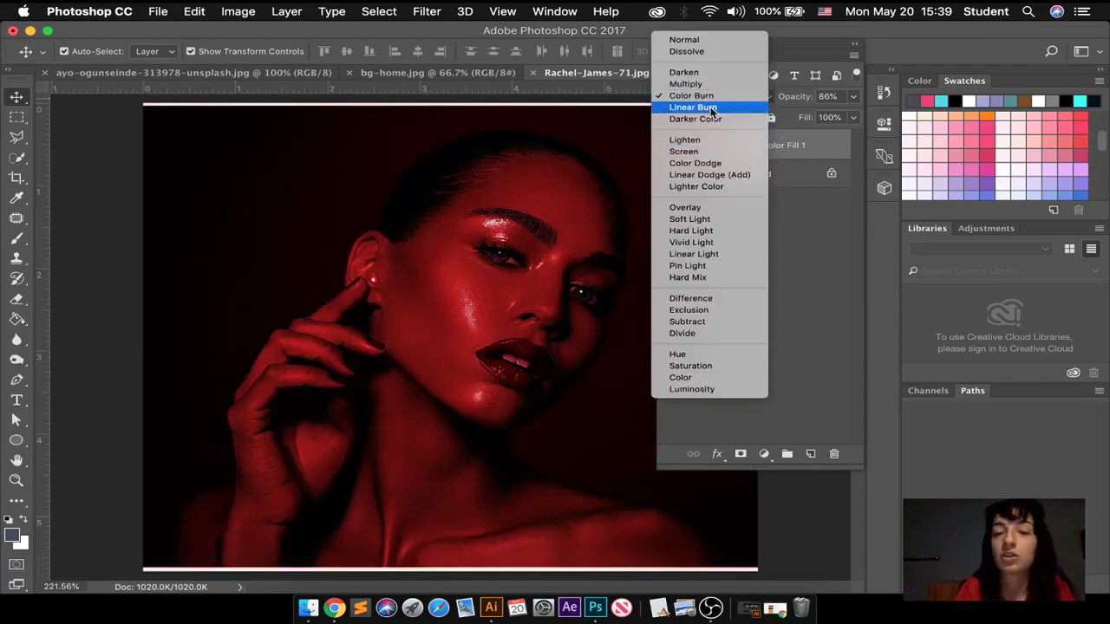
left_click(711, 110)
Step: Try the Lighten, Hard Mix, Divide and Luminosity blending modes on the red fill layer
left_click(724, 94)
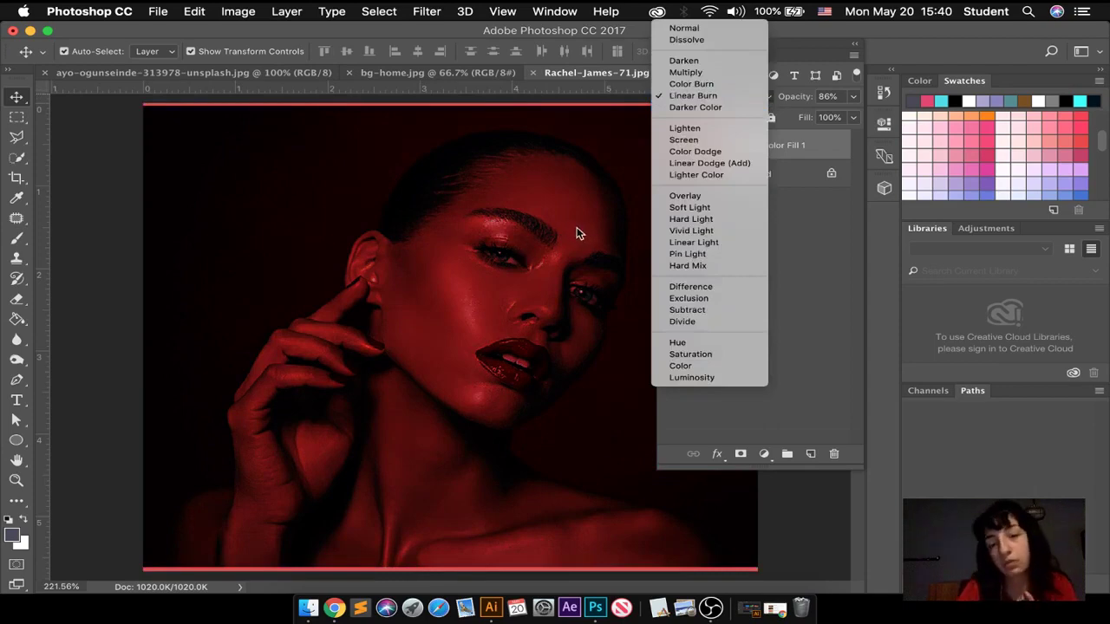
left_click(689, 129)
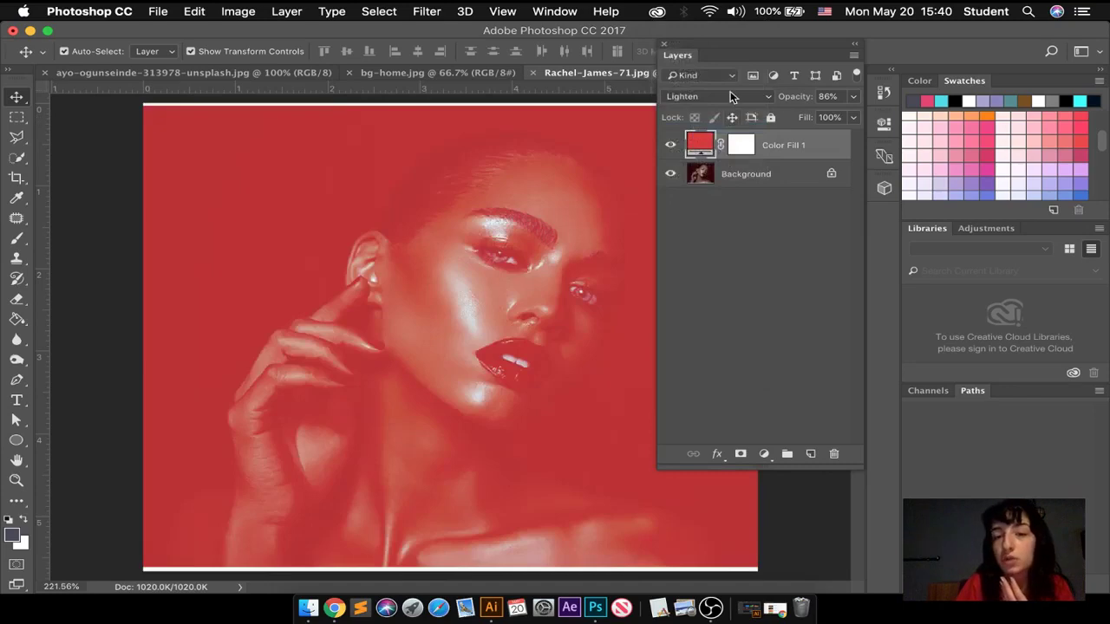
left_click(730, 96)
left_click(693, 234)
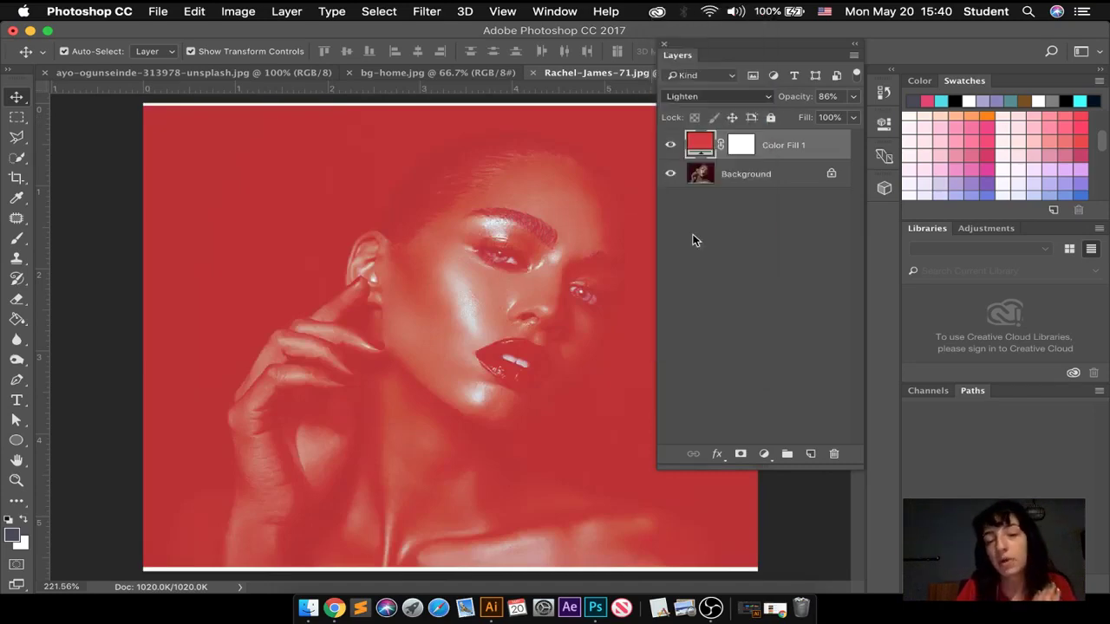
left_click(744, 97)
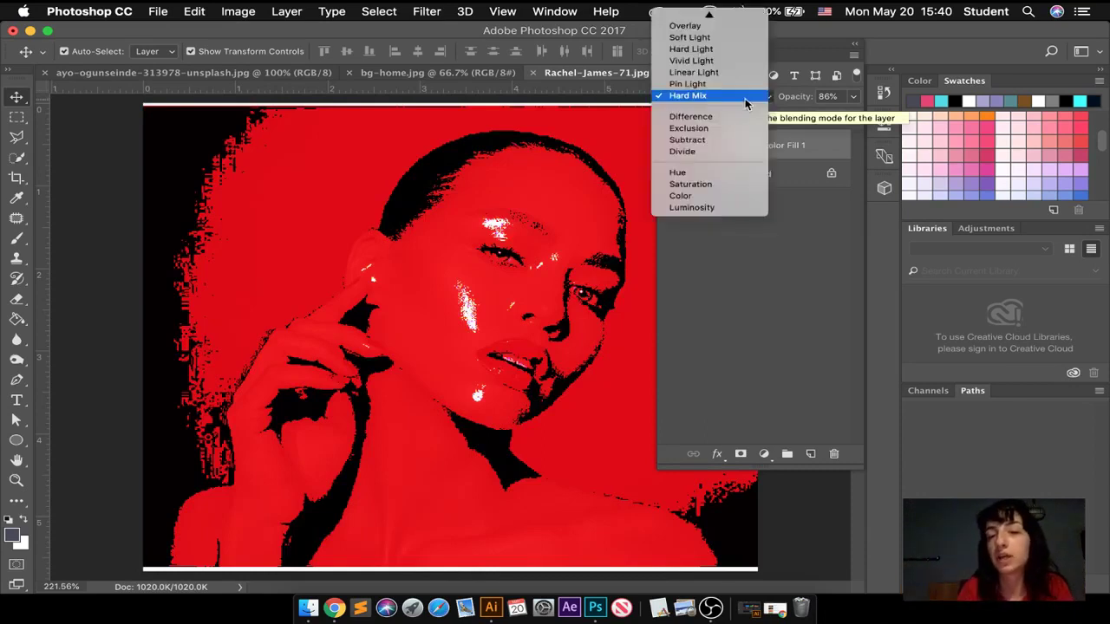
left_click(718, 152)
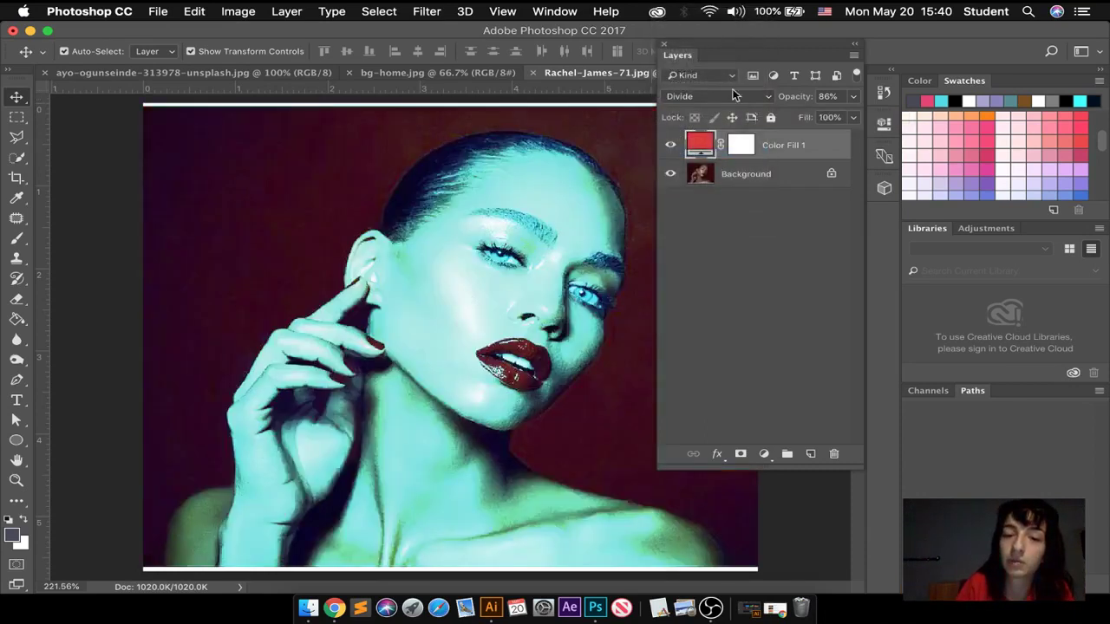
left_click(732, 95)
left_click(707, 148)
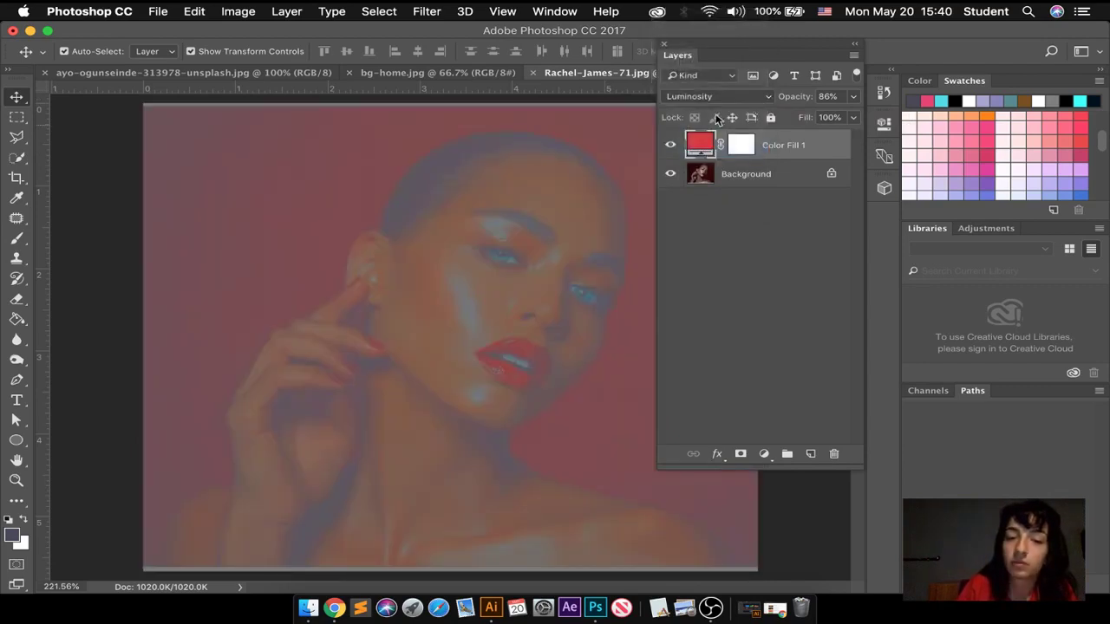
Step: Set the red fill layer's blending mode to Overlay
left_click(728, 99)
mouse_move(711, 18)
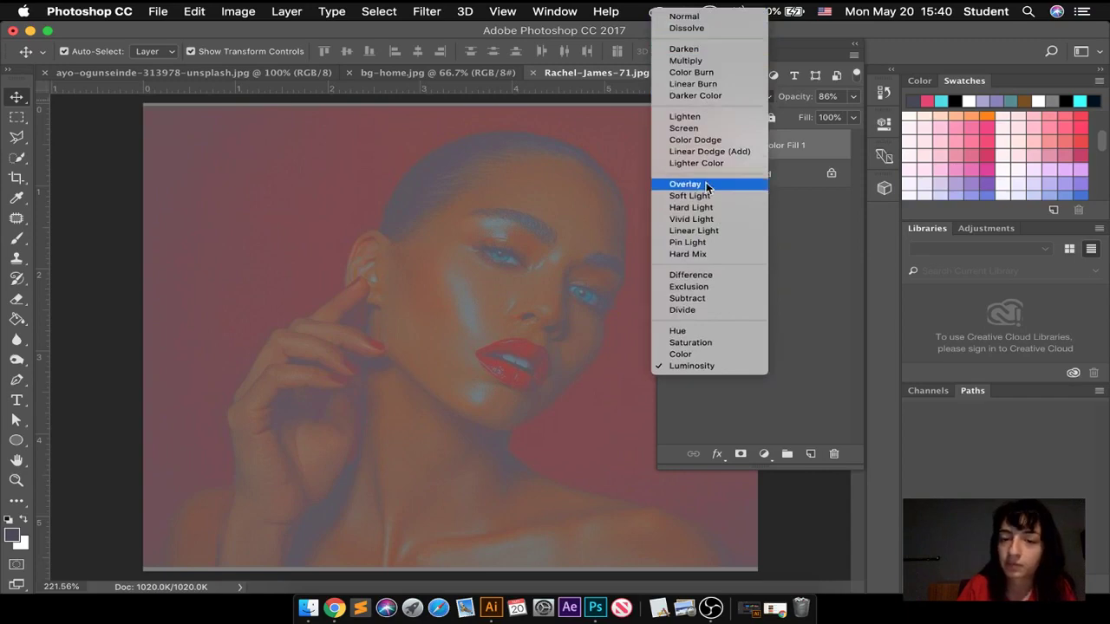
left_click(703, 185)
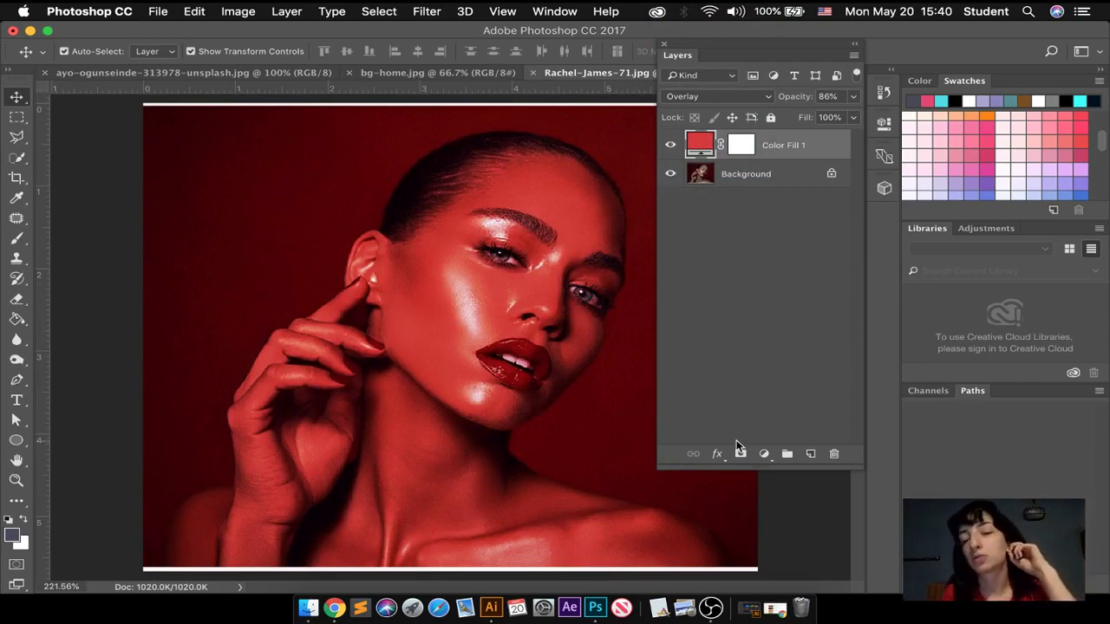
Step: Add a bright yellow solid color fill layer above the red fill layer
left_click(764, 454)
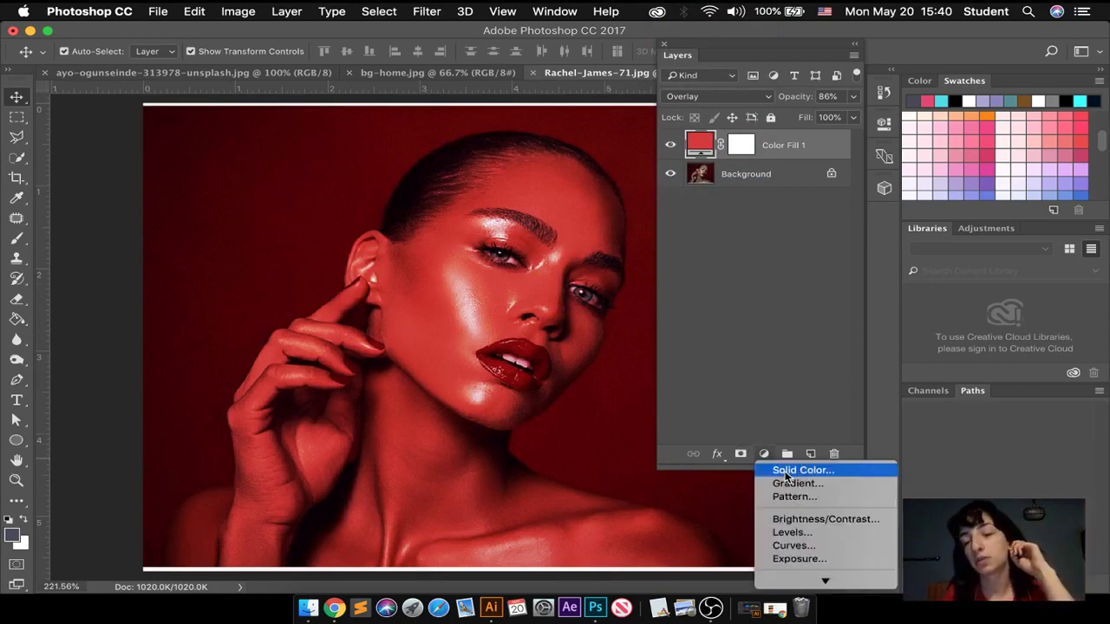
left_click(786, 472)
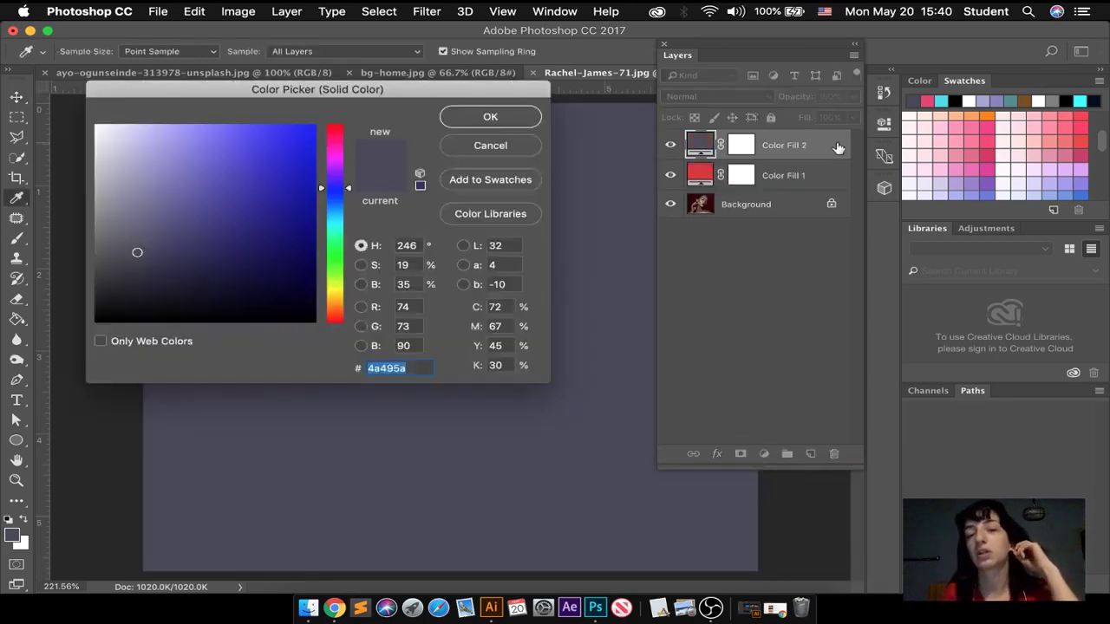
left_click_drag(334, 187, 334, 291)
left_click_drag(258, 185, 261, 127)
left_click(419, 147)
left_click(474, 119)
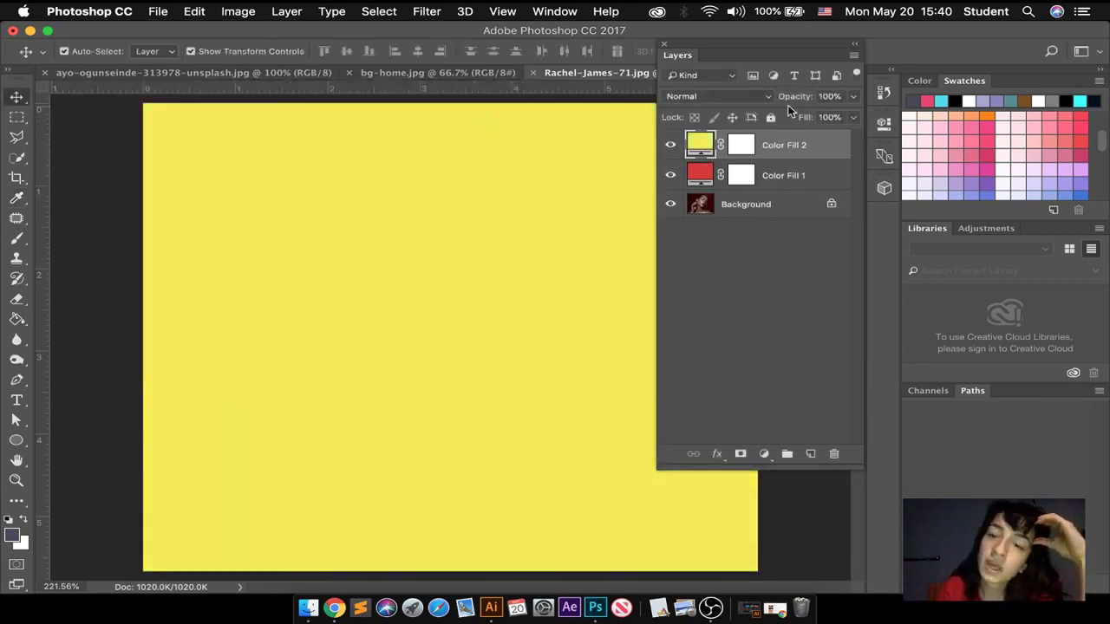
Step: Set the yellow fill layer's blending mode to Linear Light and lower its opacity to 25%
left_click(853, 96)
left_click_drag(854, 115, 795, 116)
left_click(754, 97)
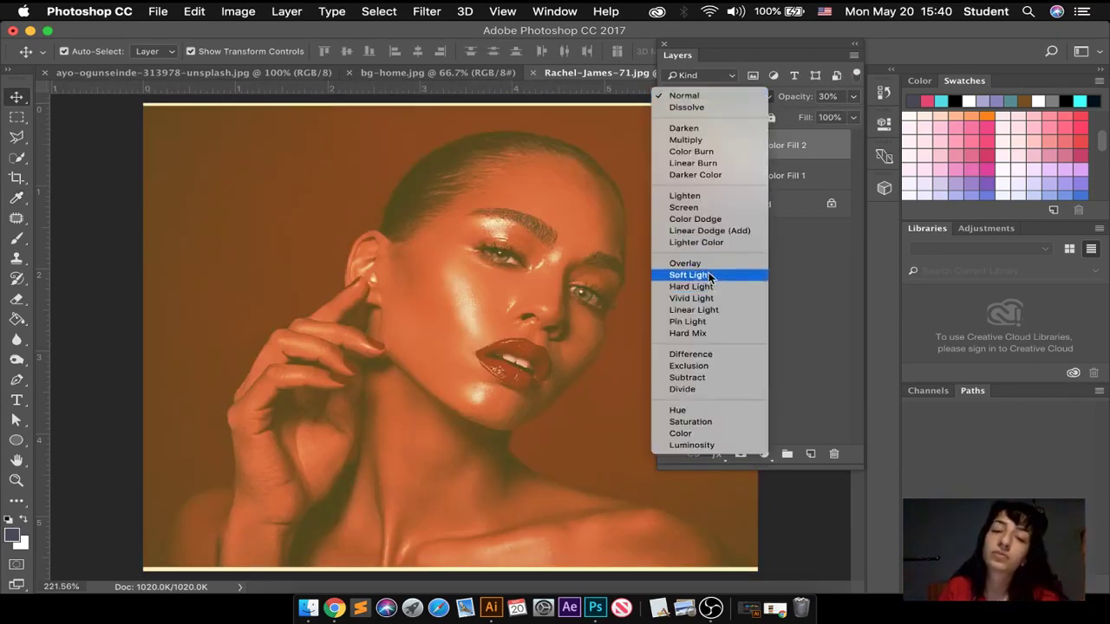
left_click(712, 313)
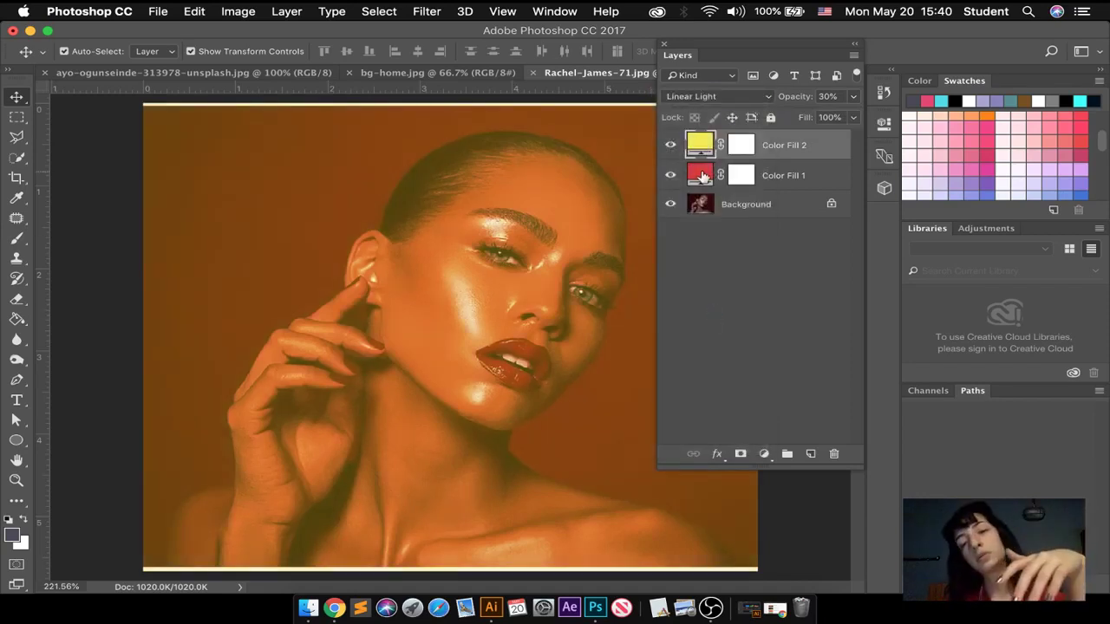
left_click(854, 98)
mouse_move(811, 117)
left_mouse_down()
mouse_move(780, 118)
mouse_move(790, 116)
left_mouse_up()
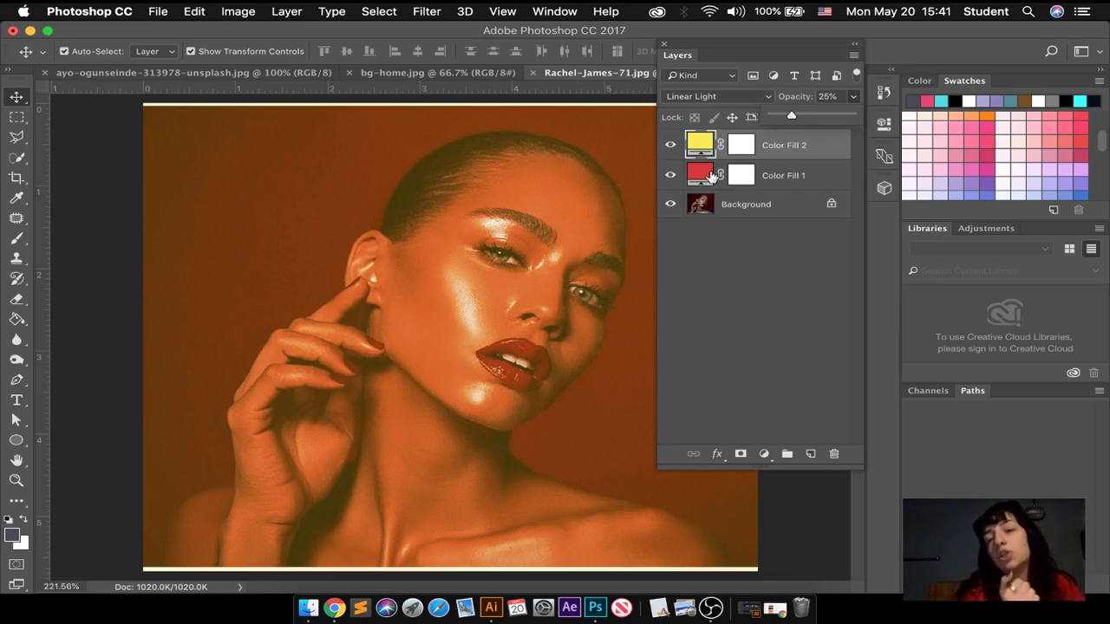
Step: Delete the yellow and red color fill layers together, leaving only the Background layer
left_click(707, 175)
left_click(705, 175)
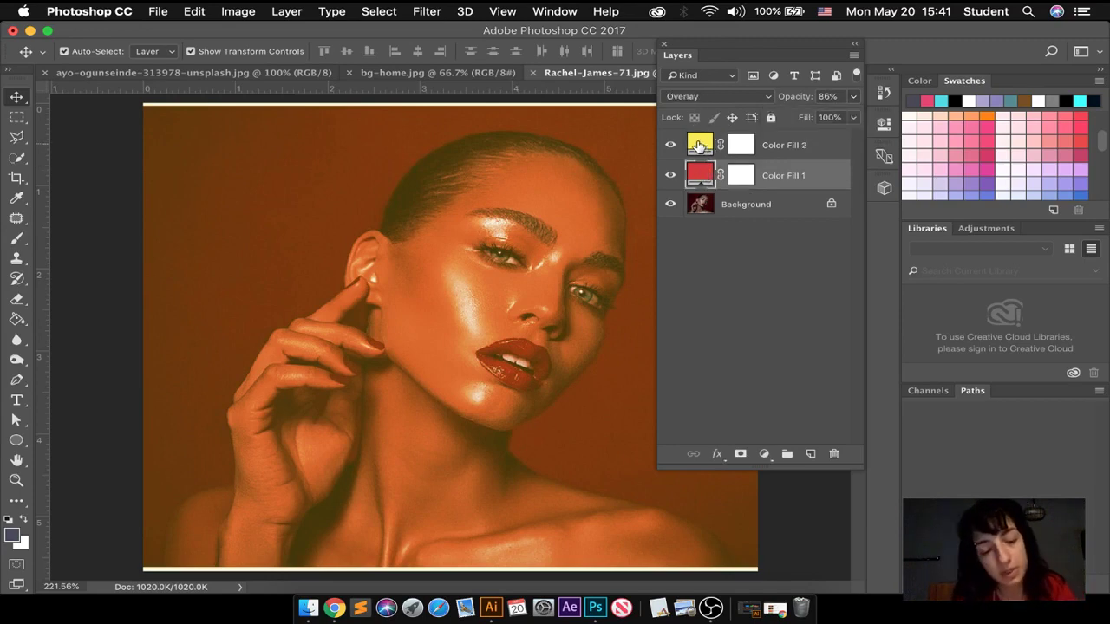
left_click(701, 146, "shift")
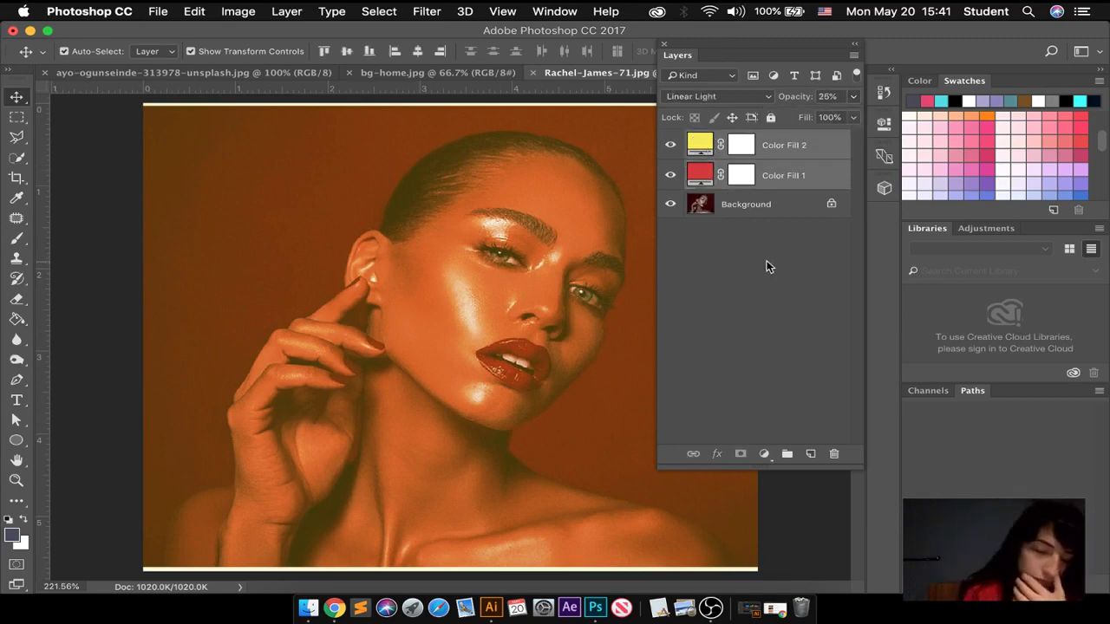
left_click(835, 455)
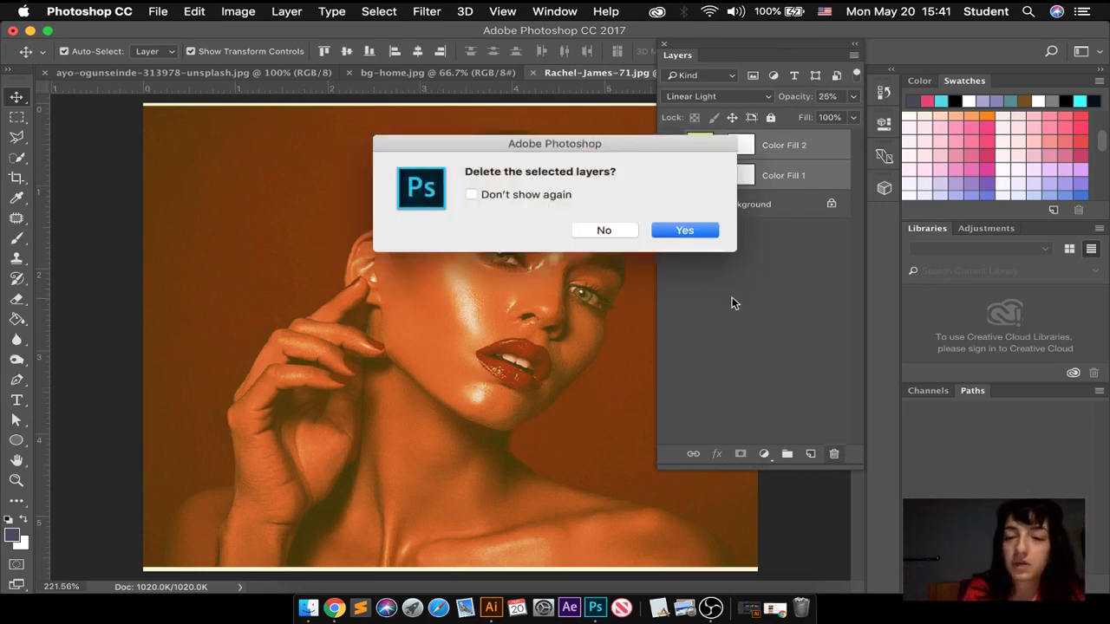
left_click(688, 228)
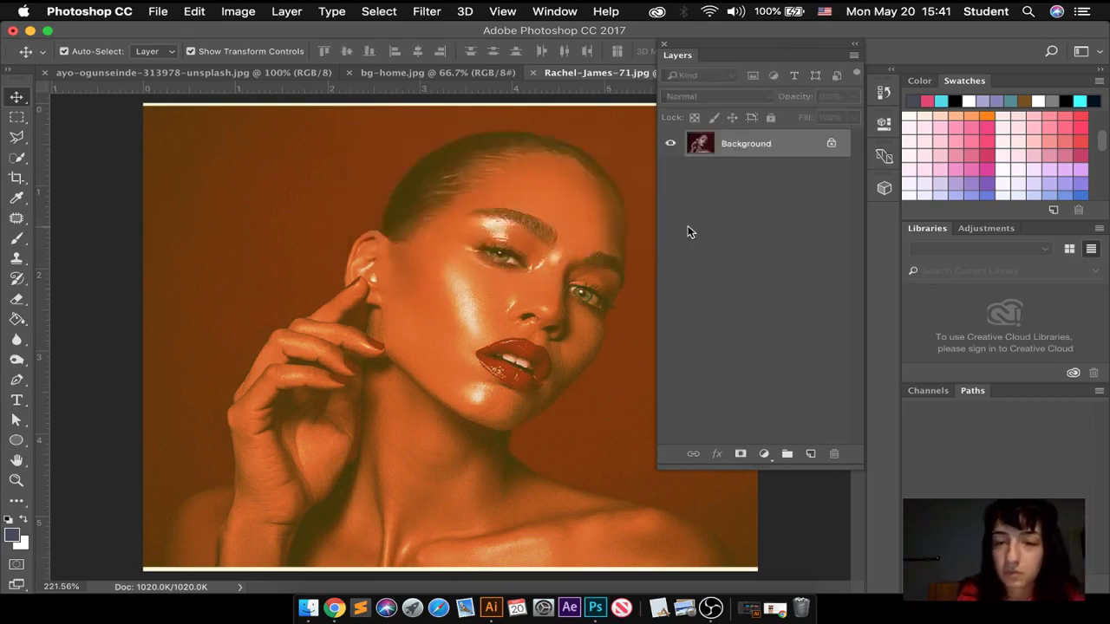
Step: Add a gradient fill layer over the portrait and move its settings dialog away from the face
left_click(763, 454)
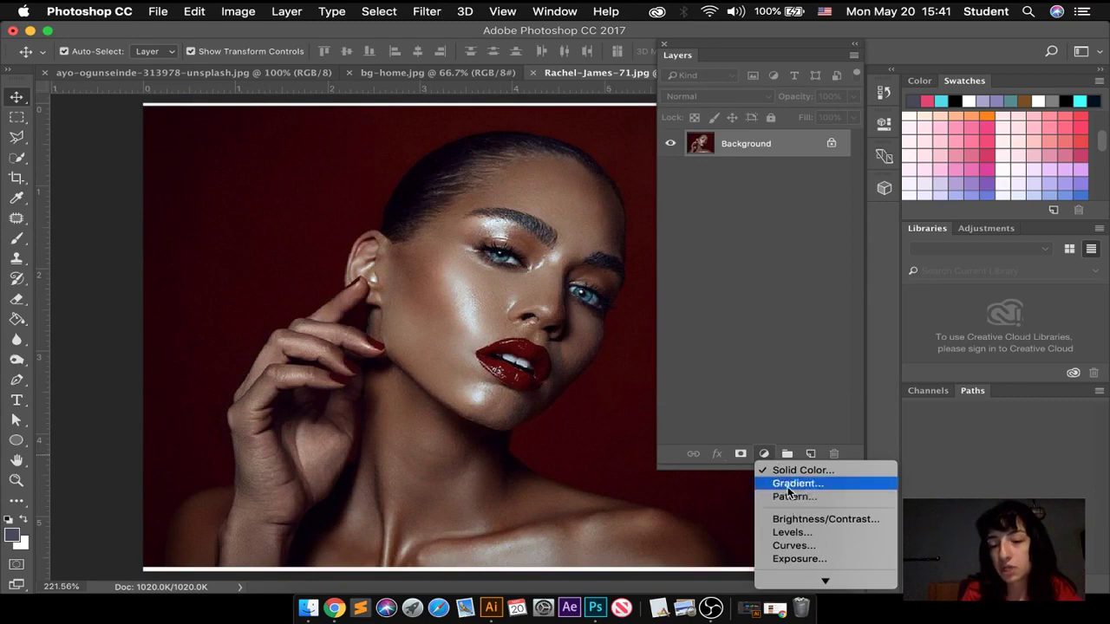
left_click(789, 485)
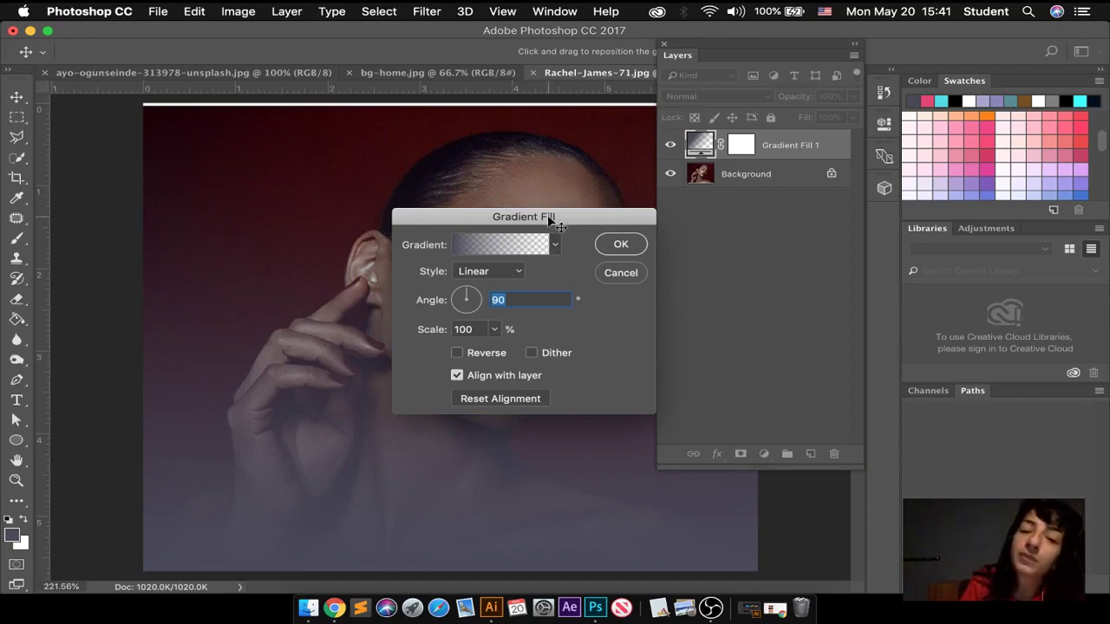
left_click_drag(548, 220, 304, 150)
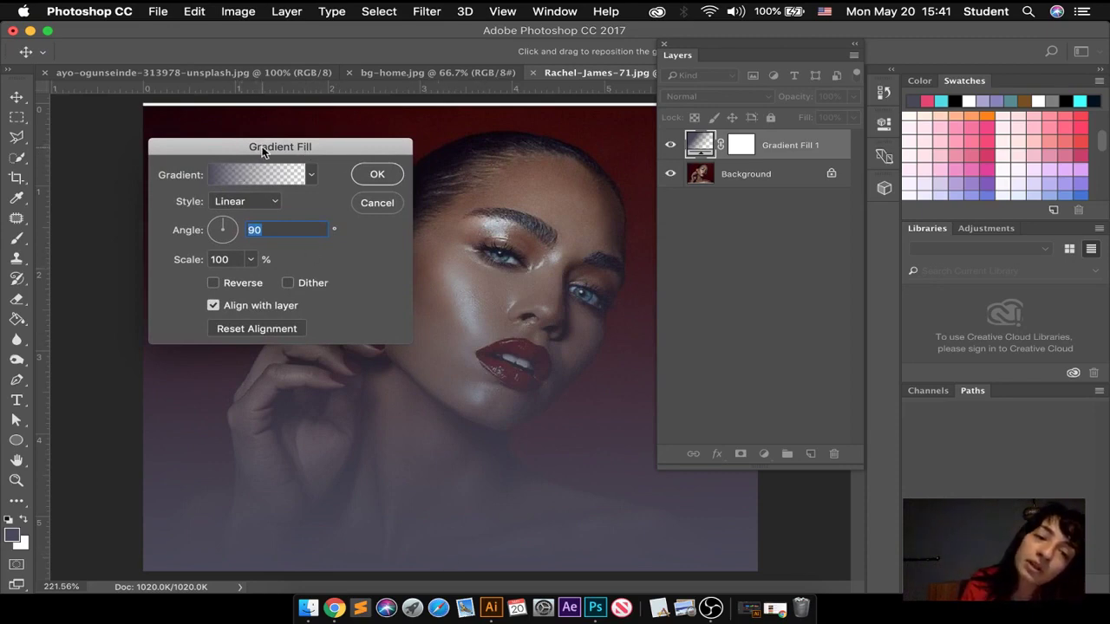
left_click_drag(256, 156, 322, 144)
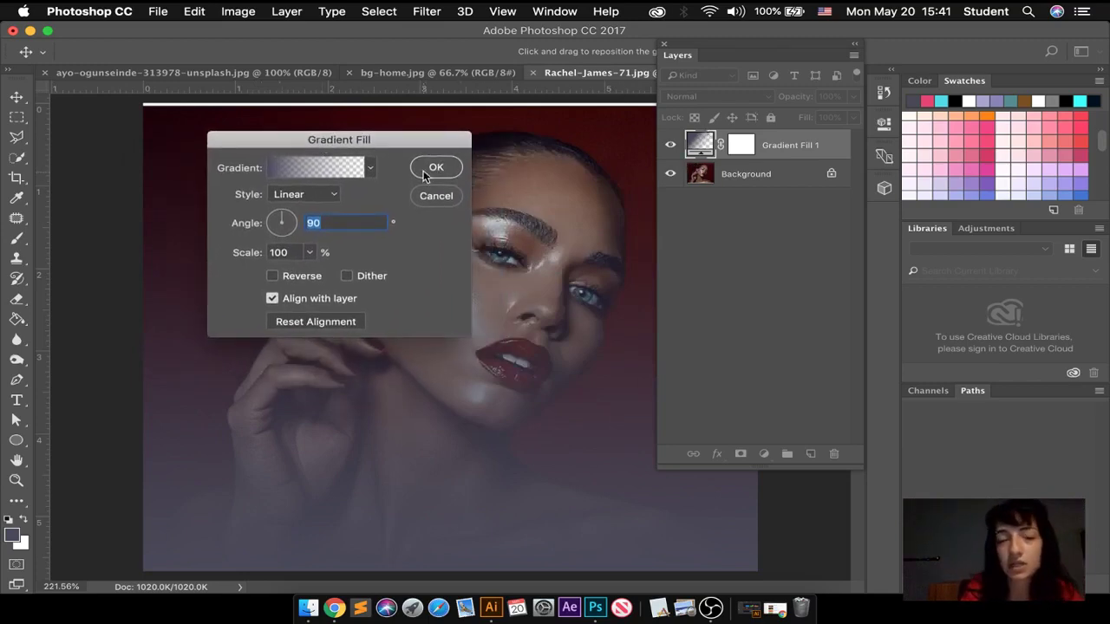
left_click_drag(399, 141, 349, 120)
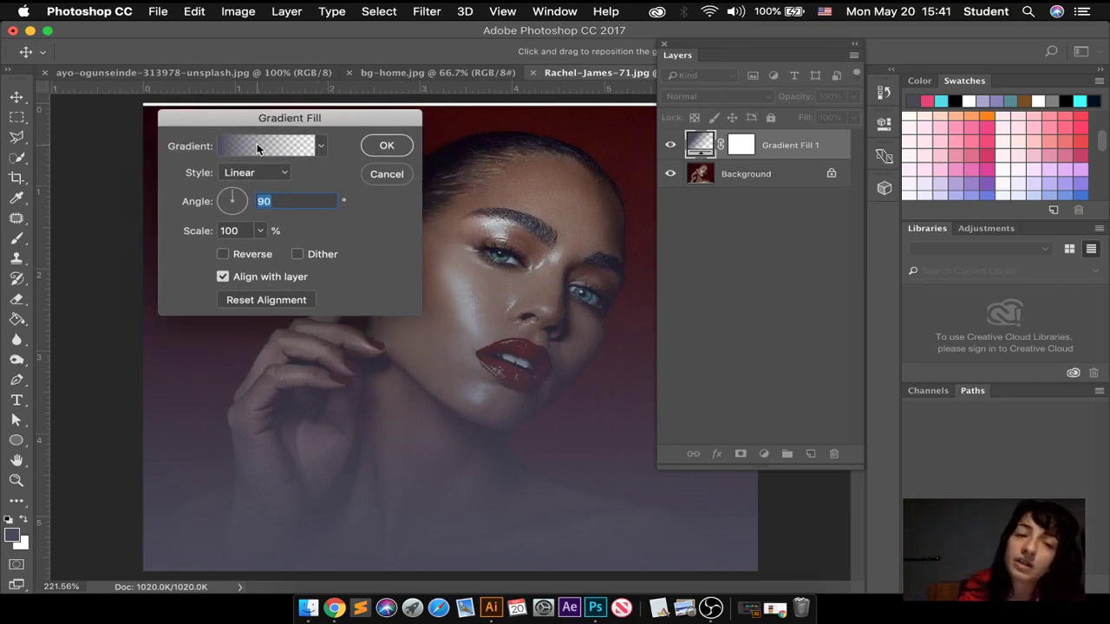
Step: Try the red-green, Copper, transparent striped, full spectrum and transparent rainbow gradient presets on the fill layer
left_click(322, 147)
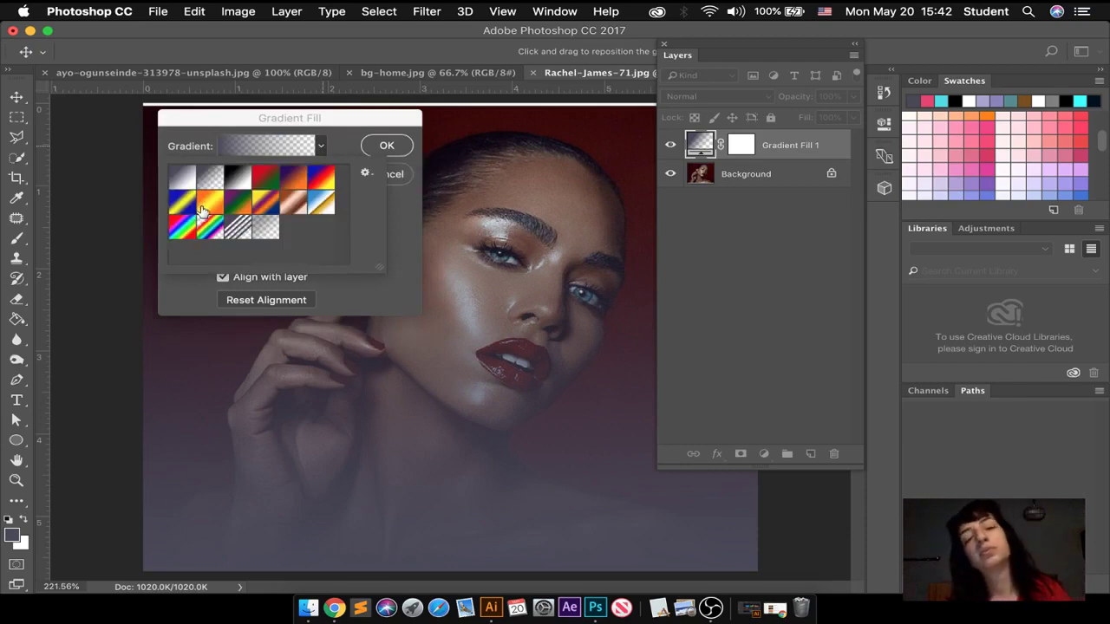
left_click(267, 182)
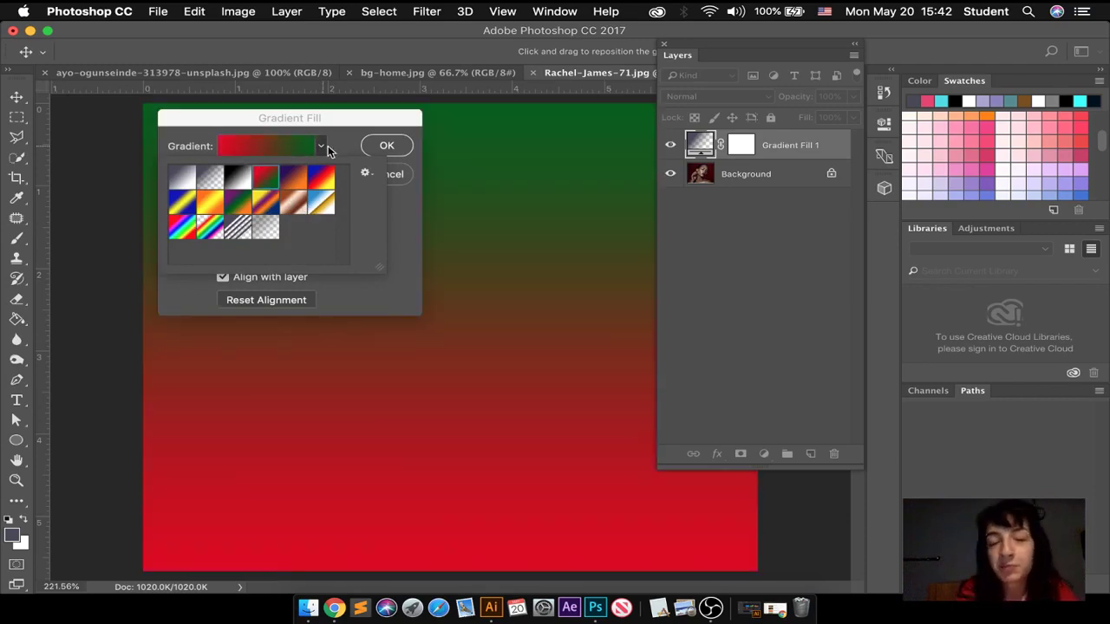
left_click(300, 204)
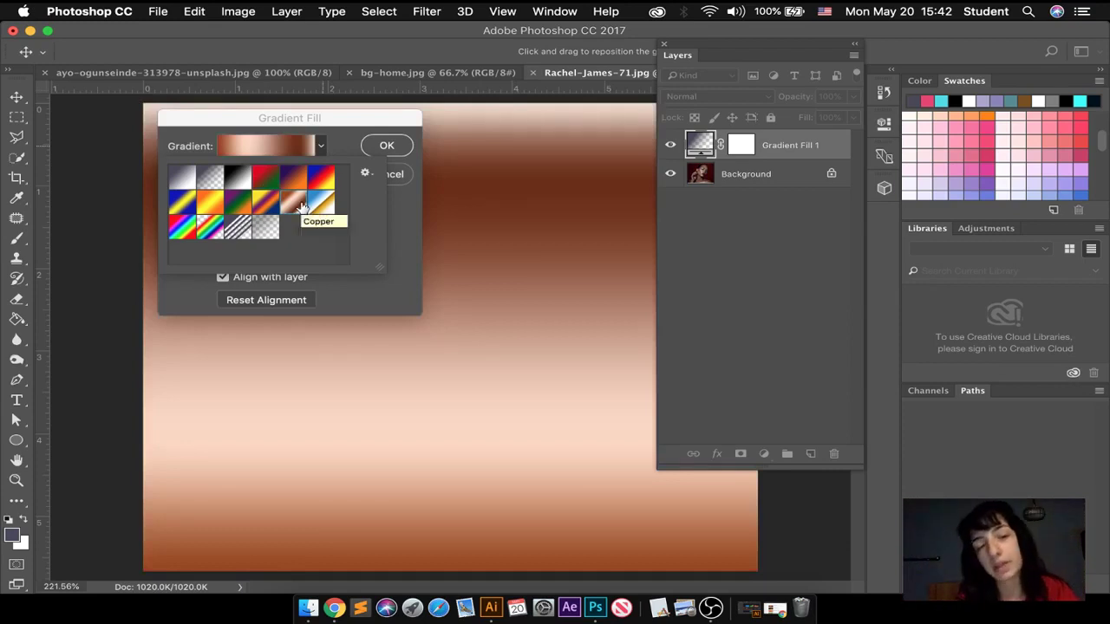
left_click(235, 229)
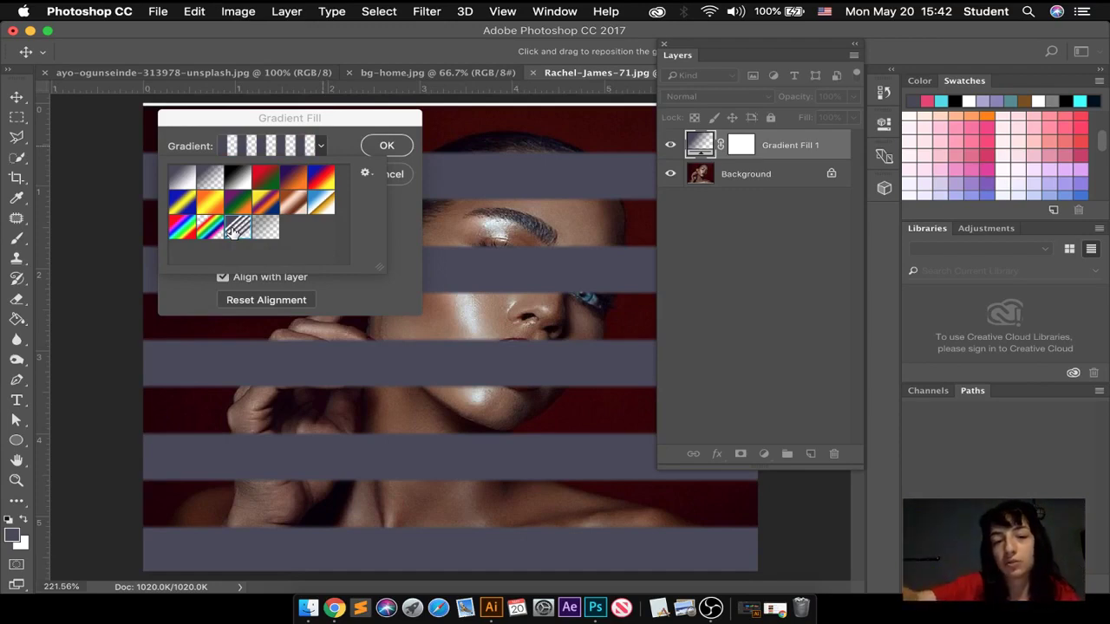
left_click(183, 226)
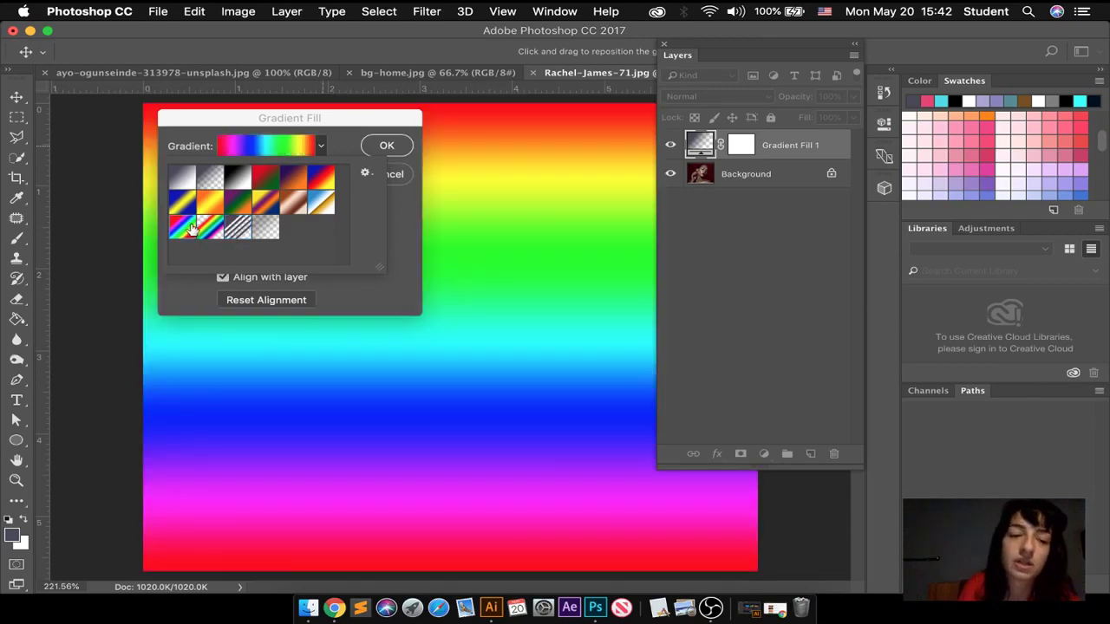
left_click(208, 228)
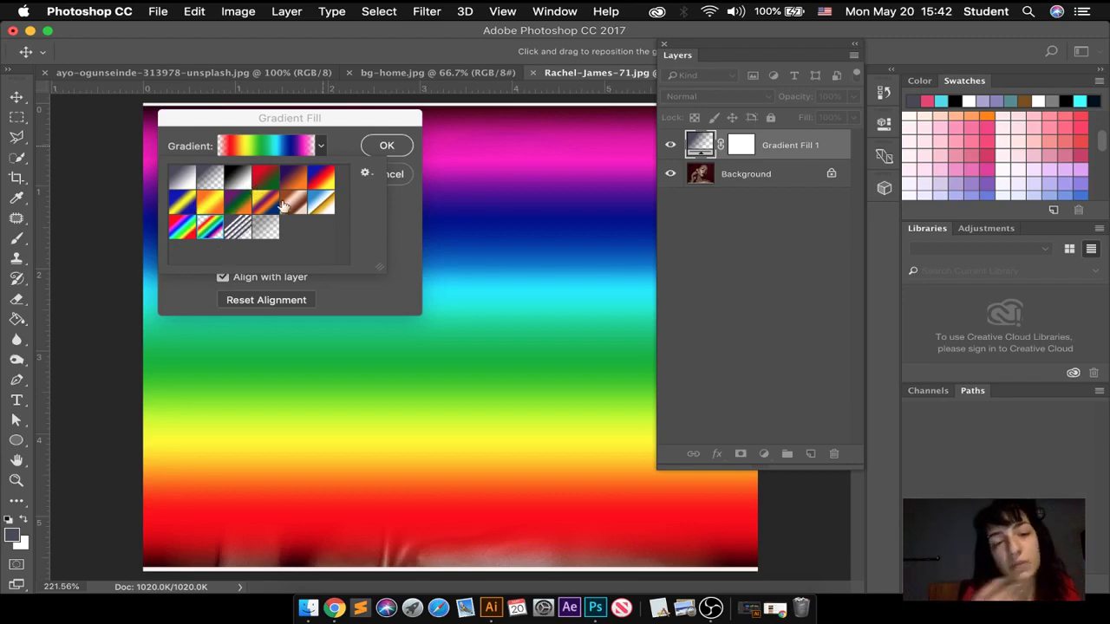
Step: Replace the gradient presets with the Simple set and try its white-to-light-blue gradient
left_click(320, 150)
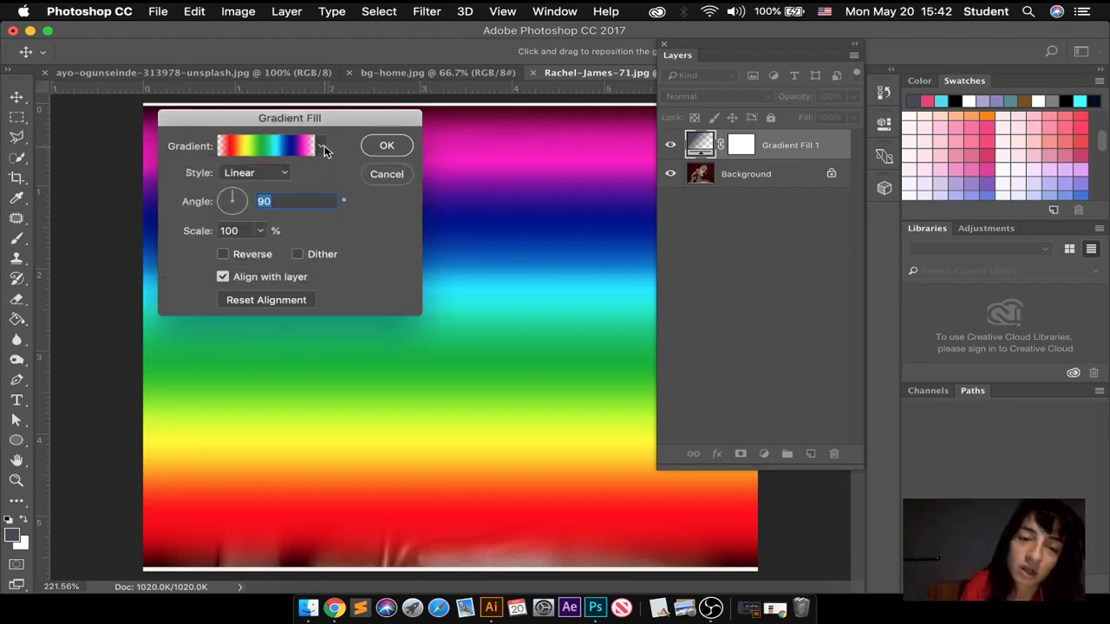
left_click(320, 149)
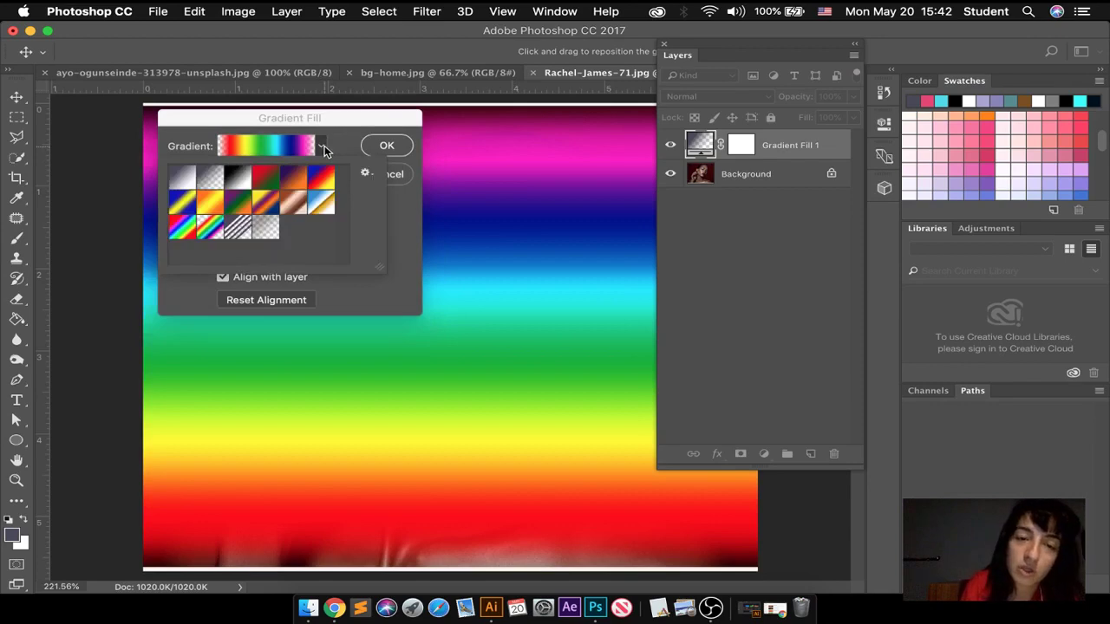
left_click(367, 174)
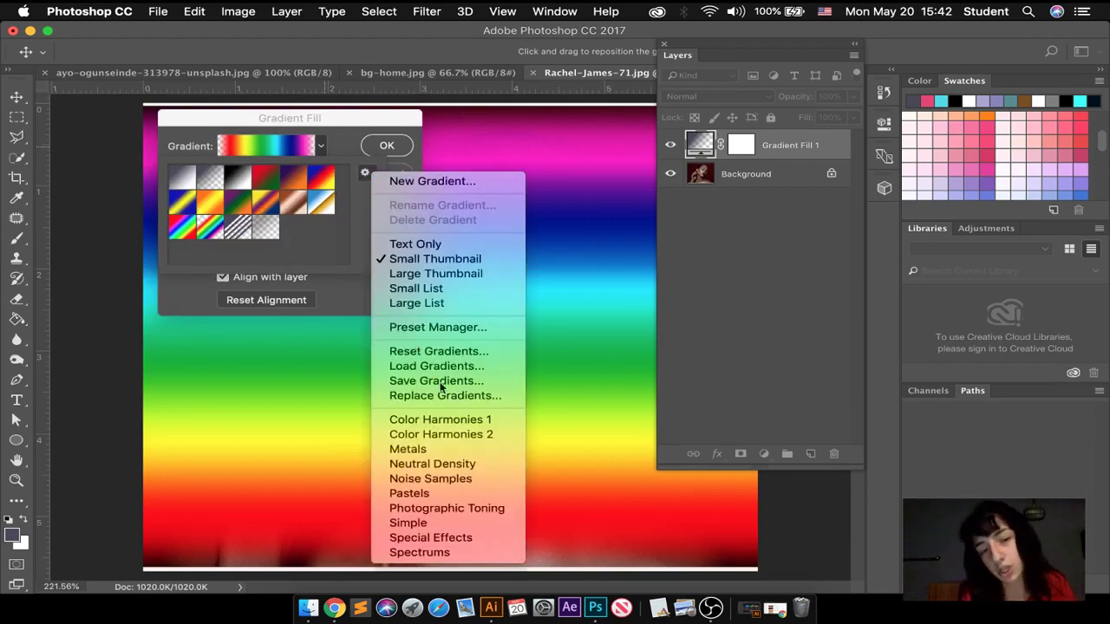
left_click(421, 523)
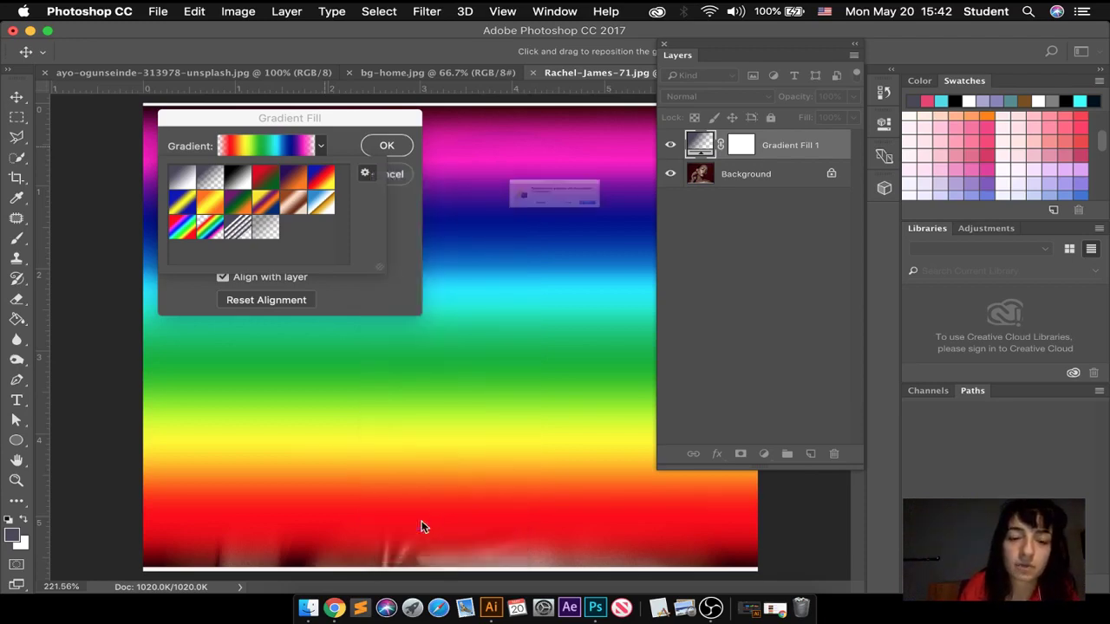
left_click(682, 230)
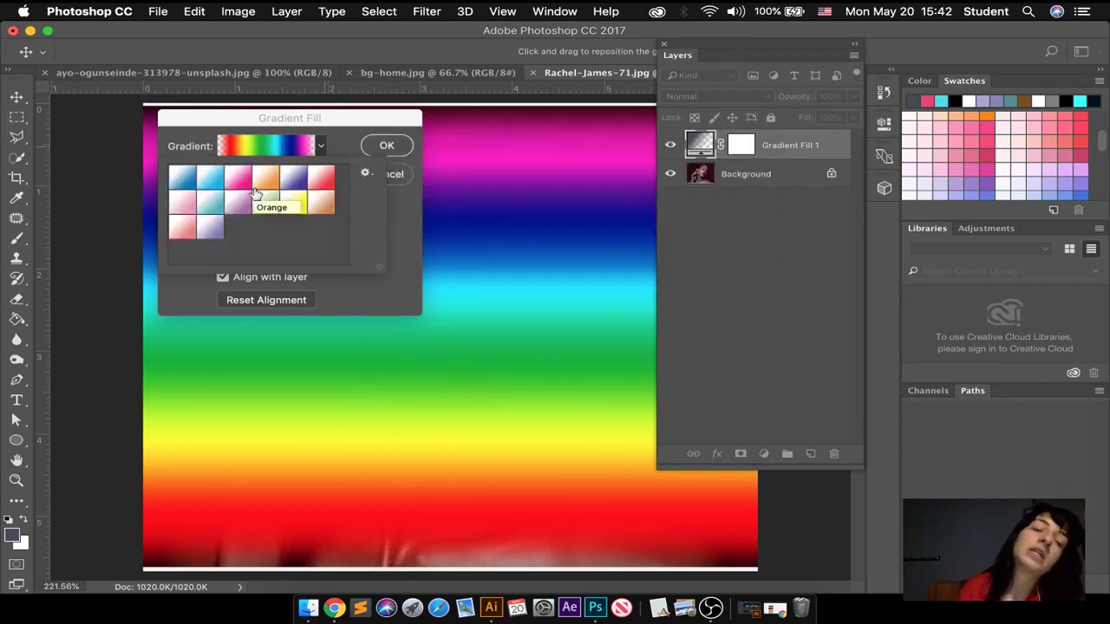
left_click(210, 178)
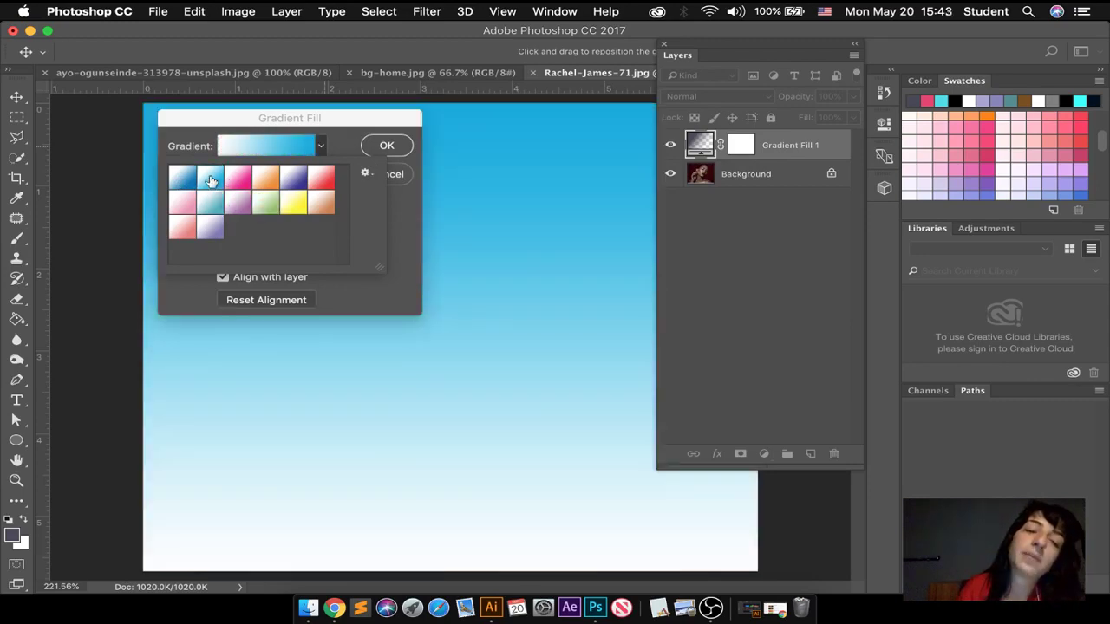
Step: Replace the gradient presets with the Pastels set and try its yellow, pink and purple gradient
left_click(365, 172)
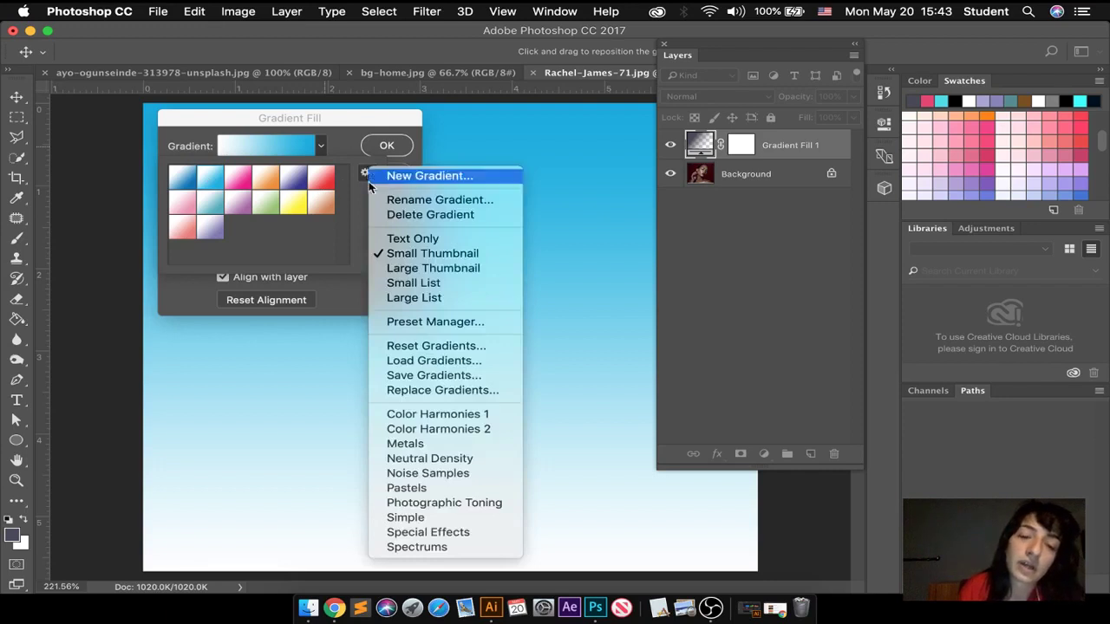
left_click(423, 487)
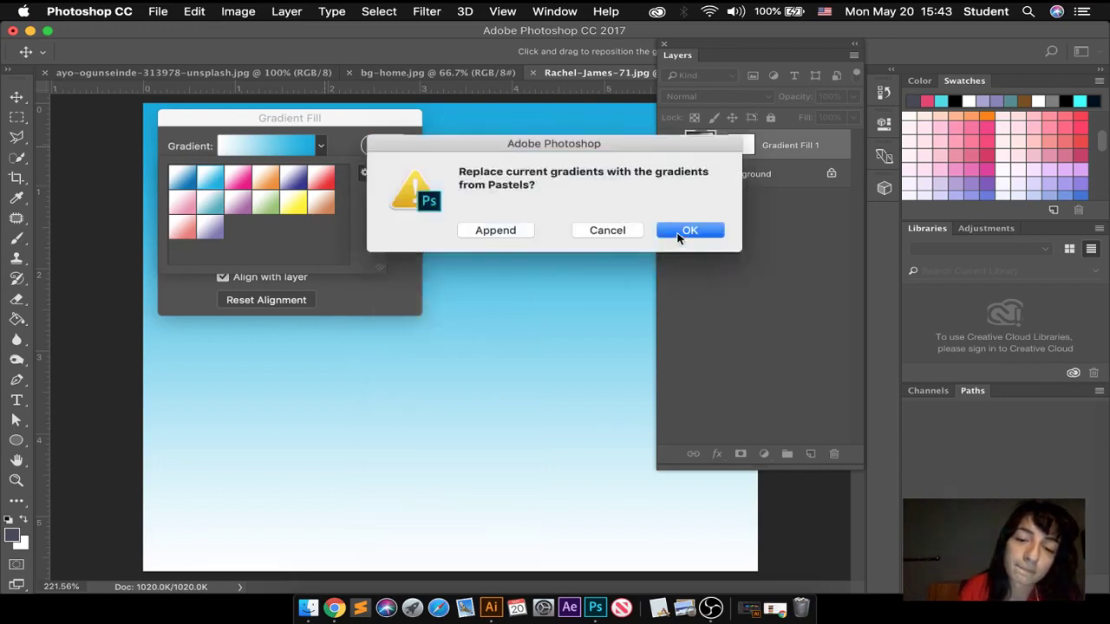
left_click(689, 230)
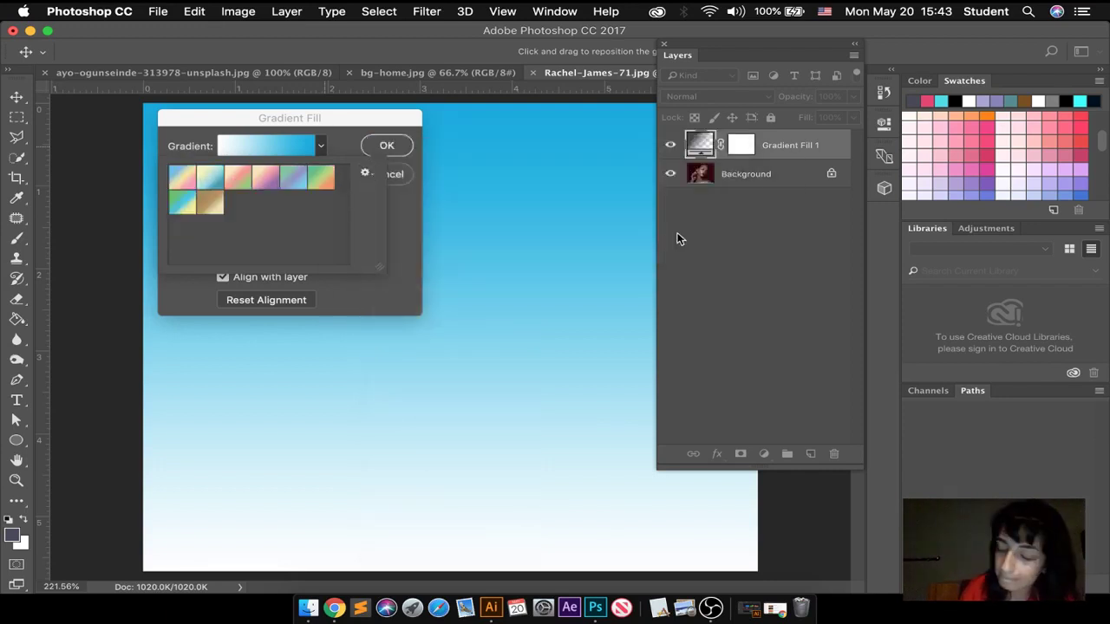
left_click(251, 182)
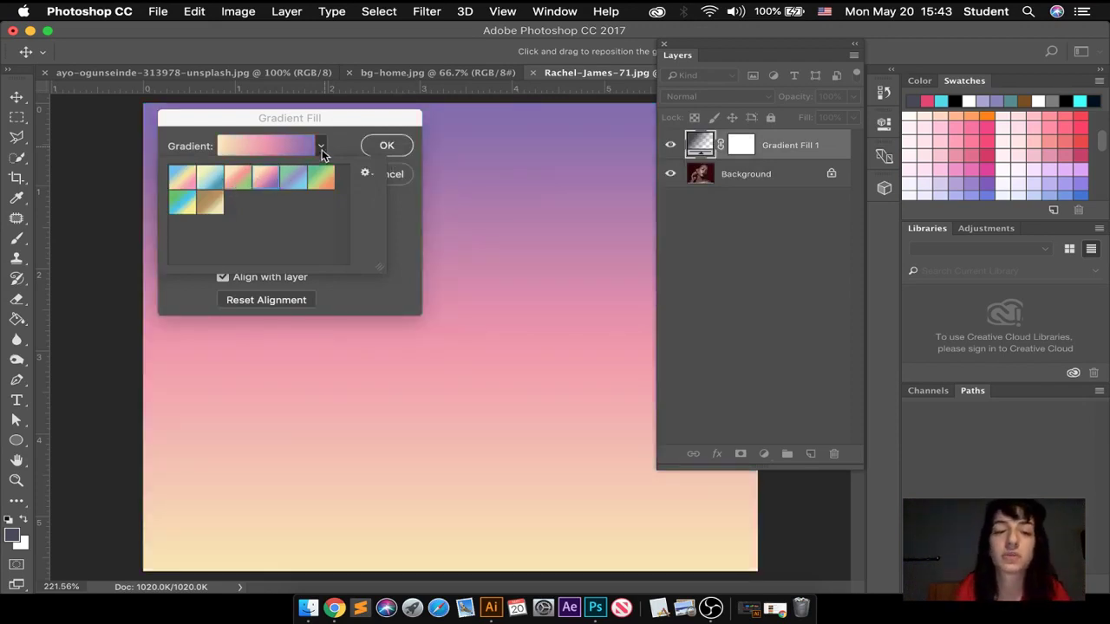
Step: Load the Color Harmonies 1 gradients in place of the current presets and choose the red-to-teal gradient after trying the multicolor one
left_click(365, 173)
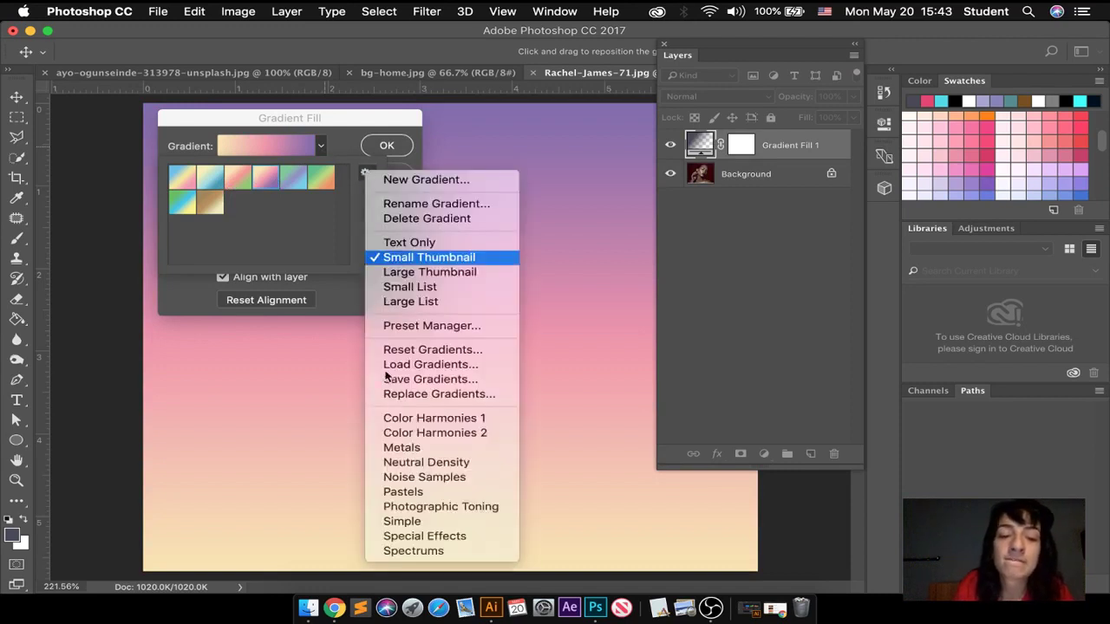
left_click(407, 418)
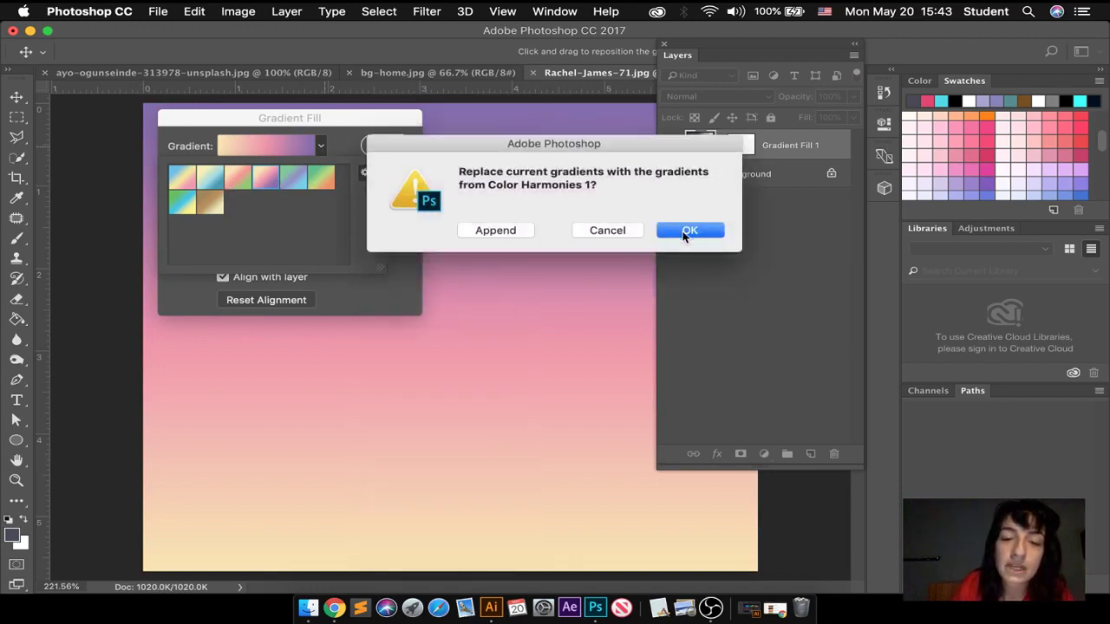
left_click(685, 231)
left_click(180, 180)
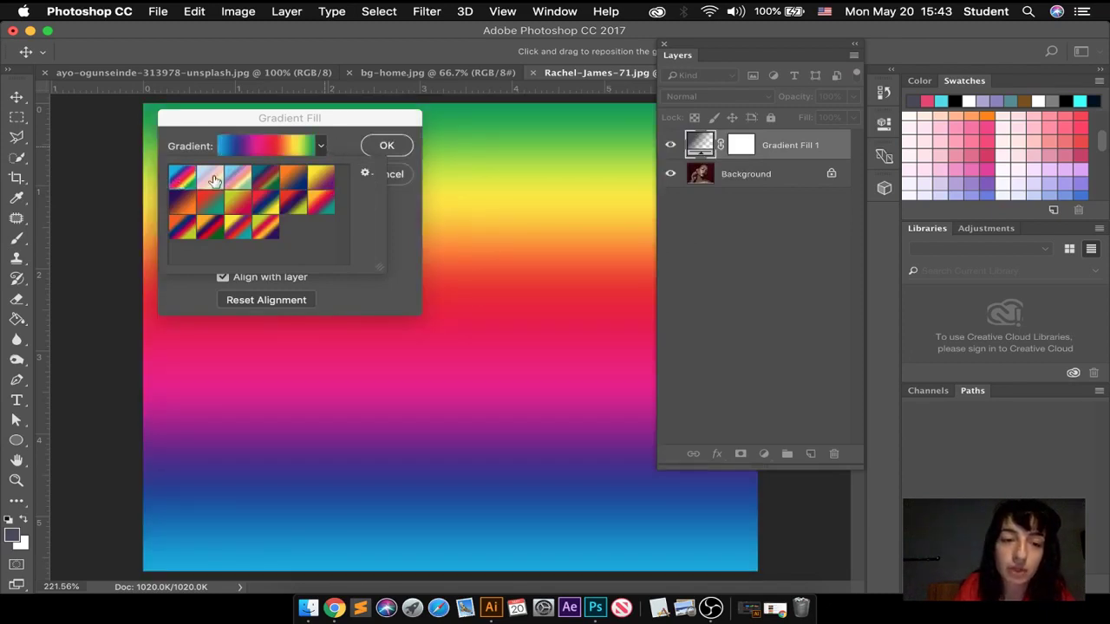
left_click(207, 209)
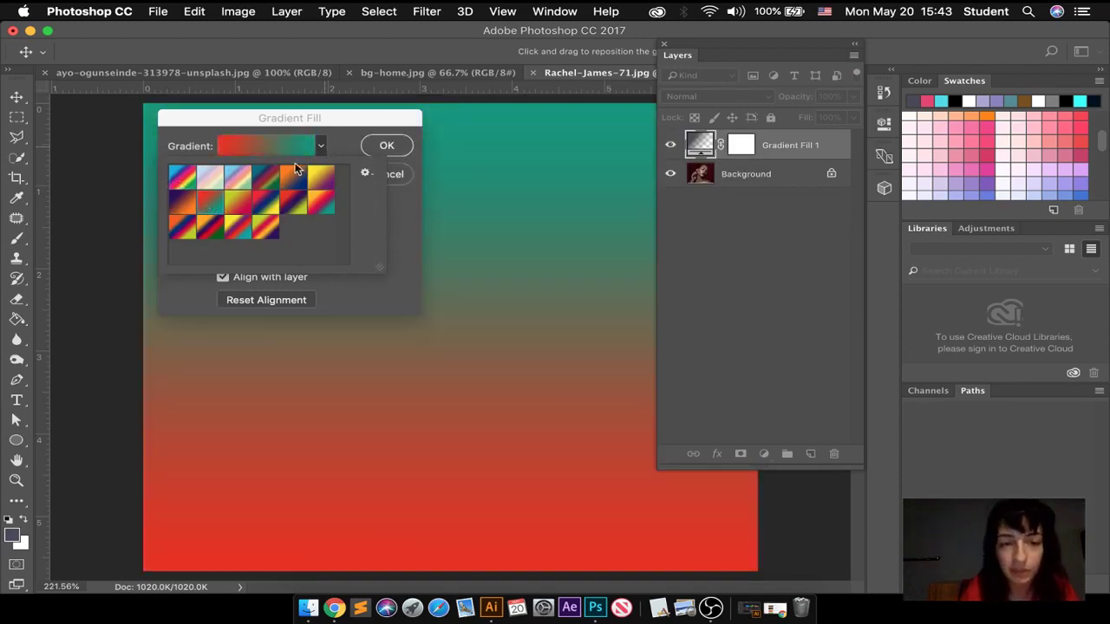
Step: Try the Radial, Angle and Reflected styles on the red-to-teal gradient fill
left_click(345, 146)
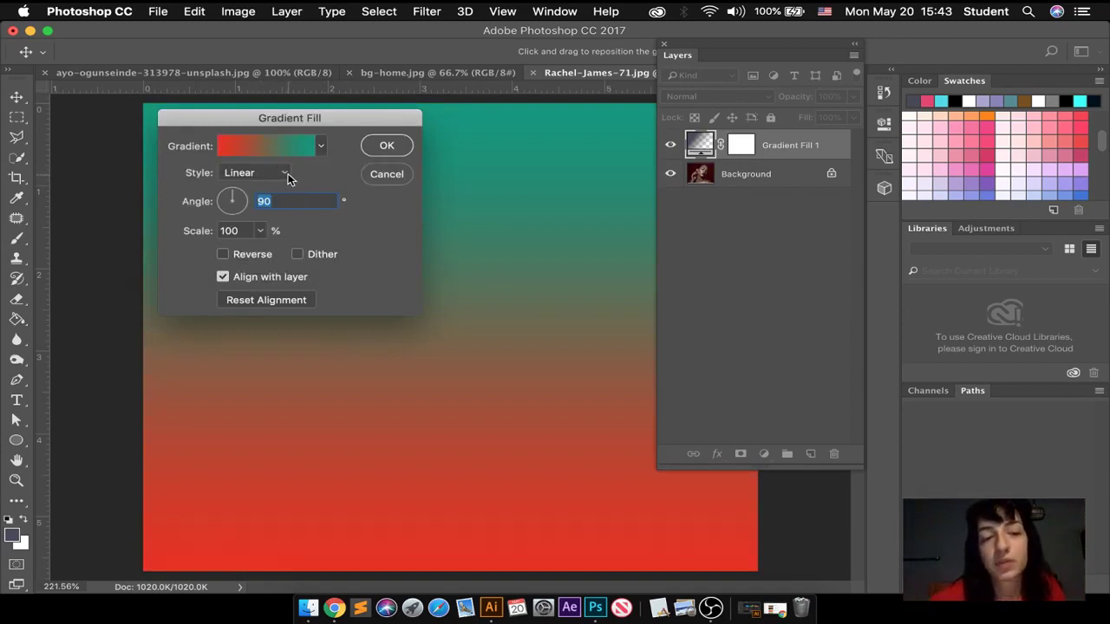
left_click(286, 179)
left_click(280, 186)
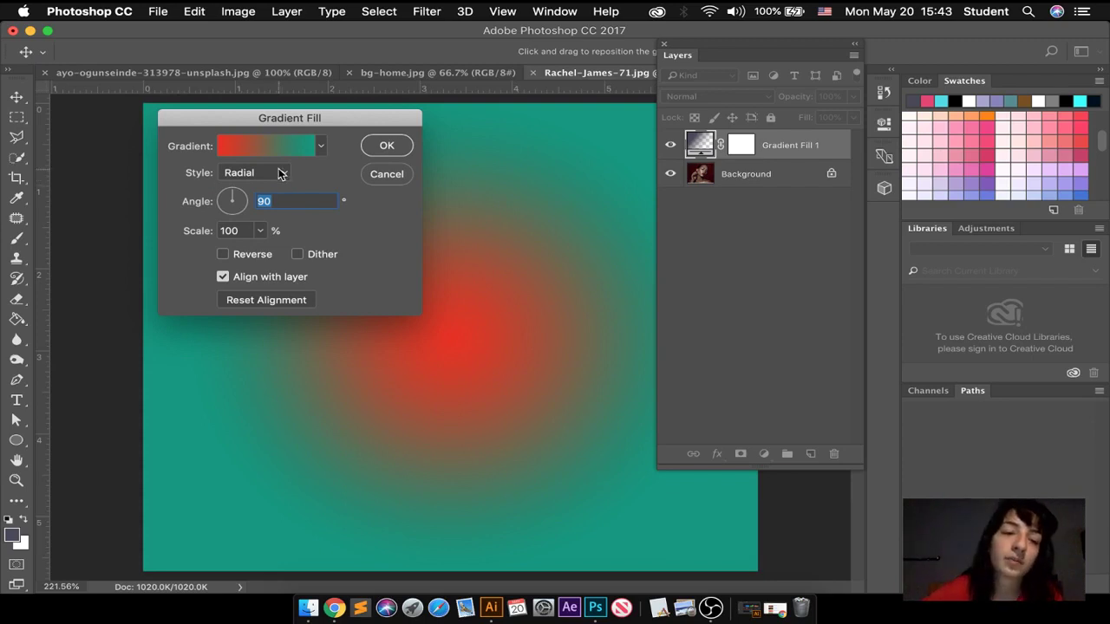
left_click(280, 173)
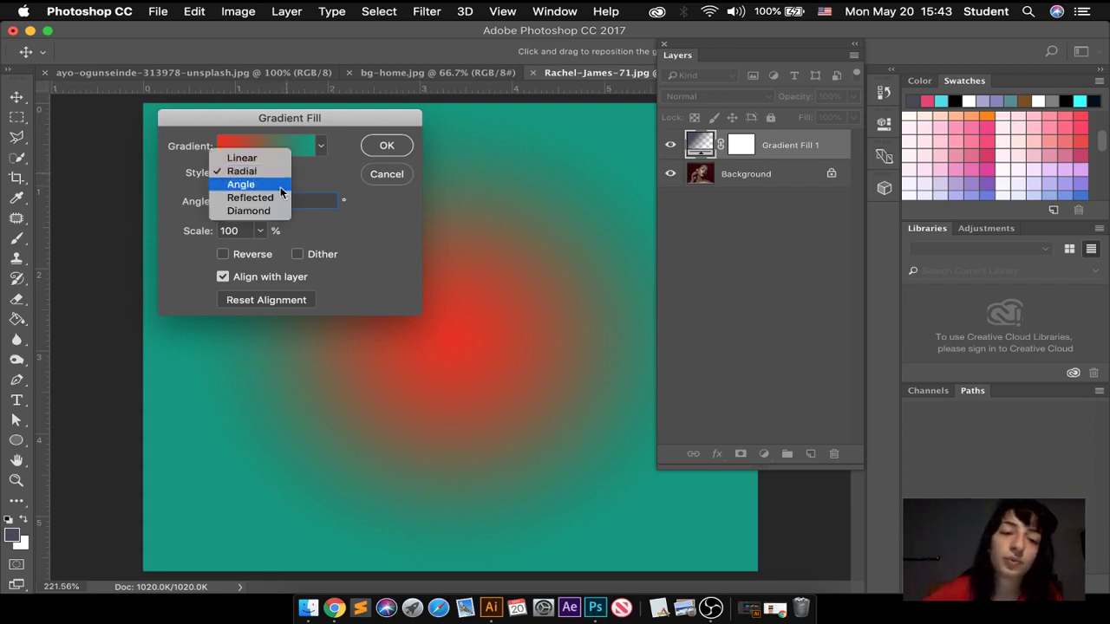
left_click(280, 184)
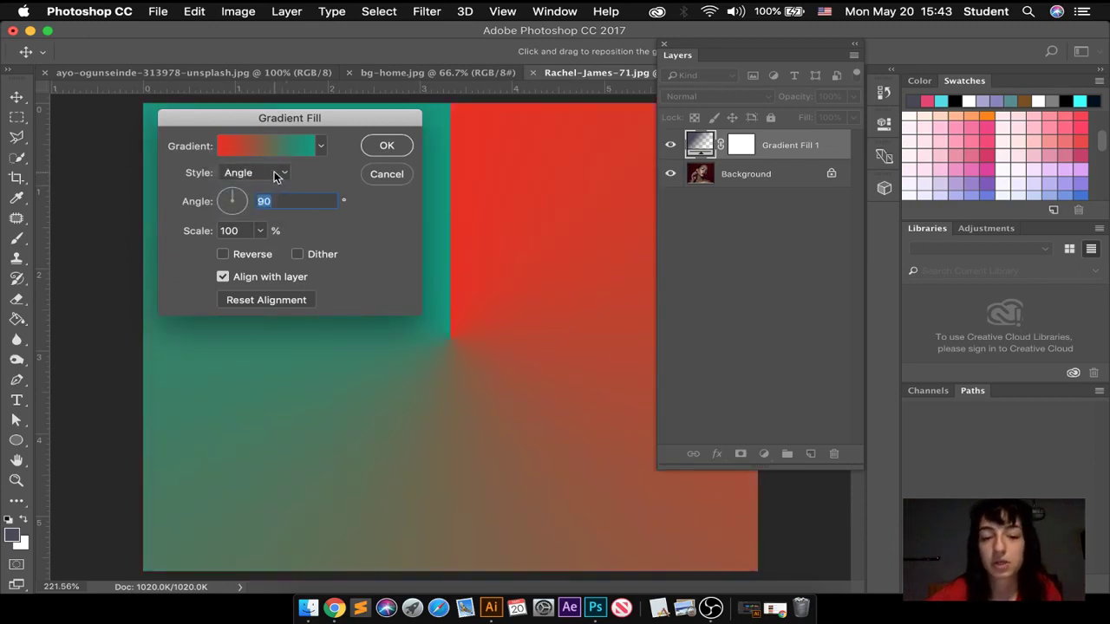
left_click(274, 175)
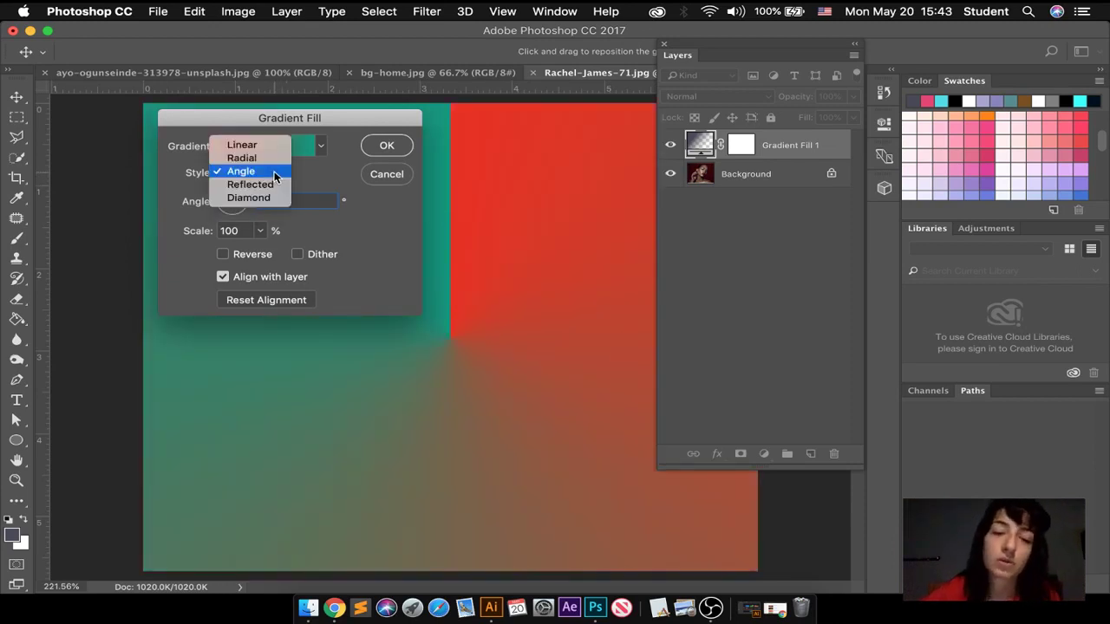
left_click(273, 185)
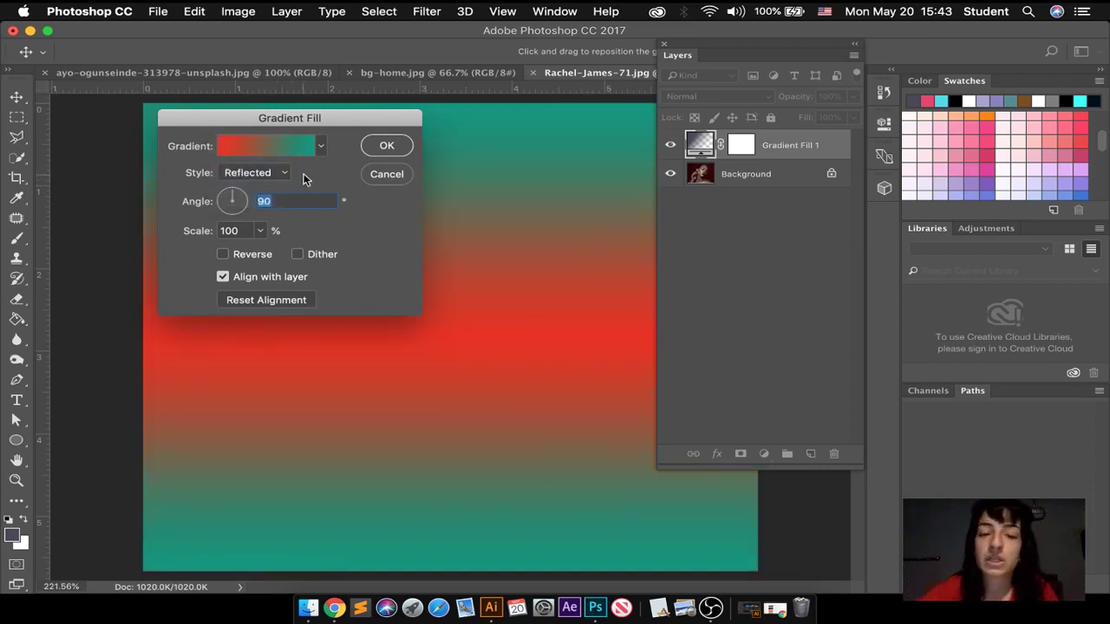
Step: Set the gradient fill's style to Diamond
left_click(287, 174)
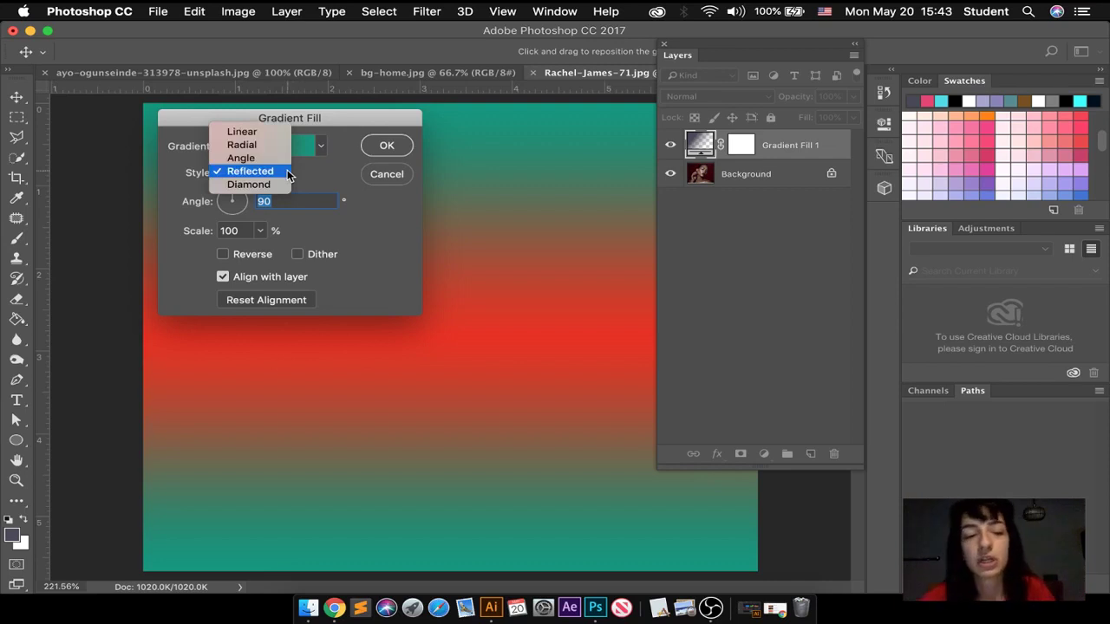
left_click(287, 184)
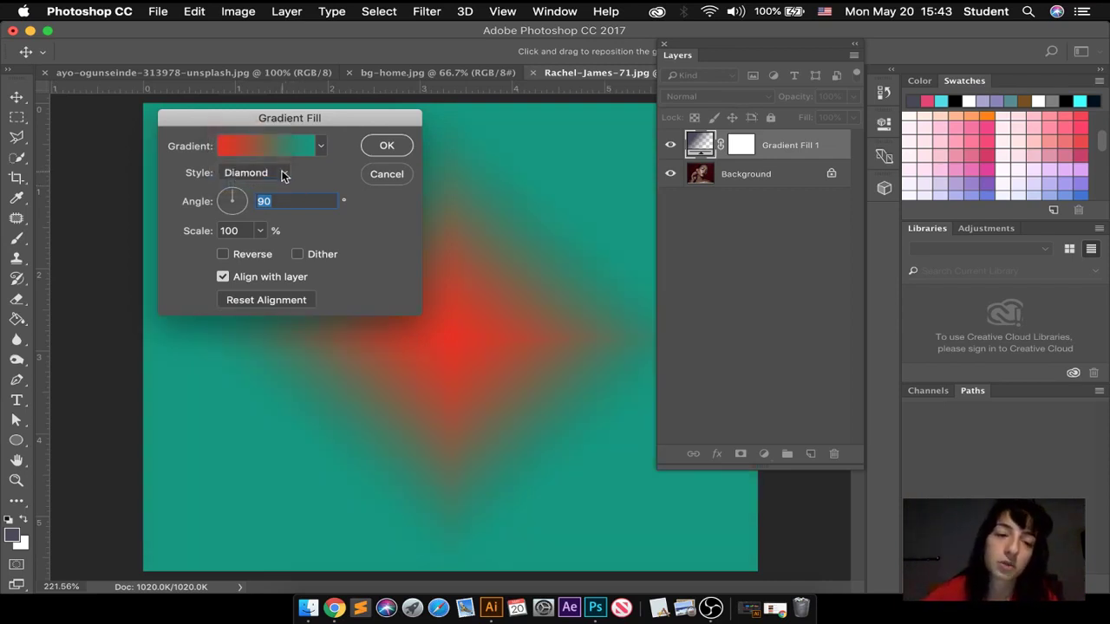
left_click(284, 176)
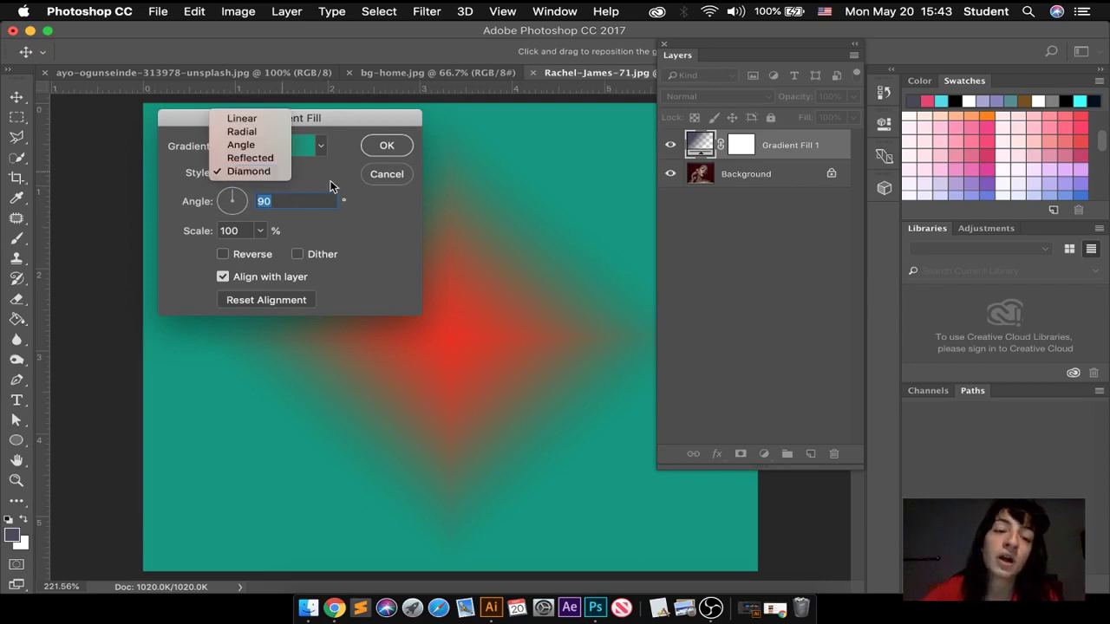
left_click(293, 177)
left_click(280, 177)
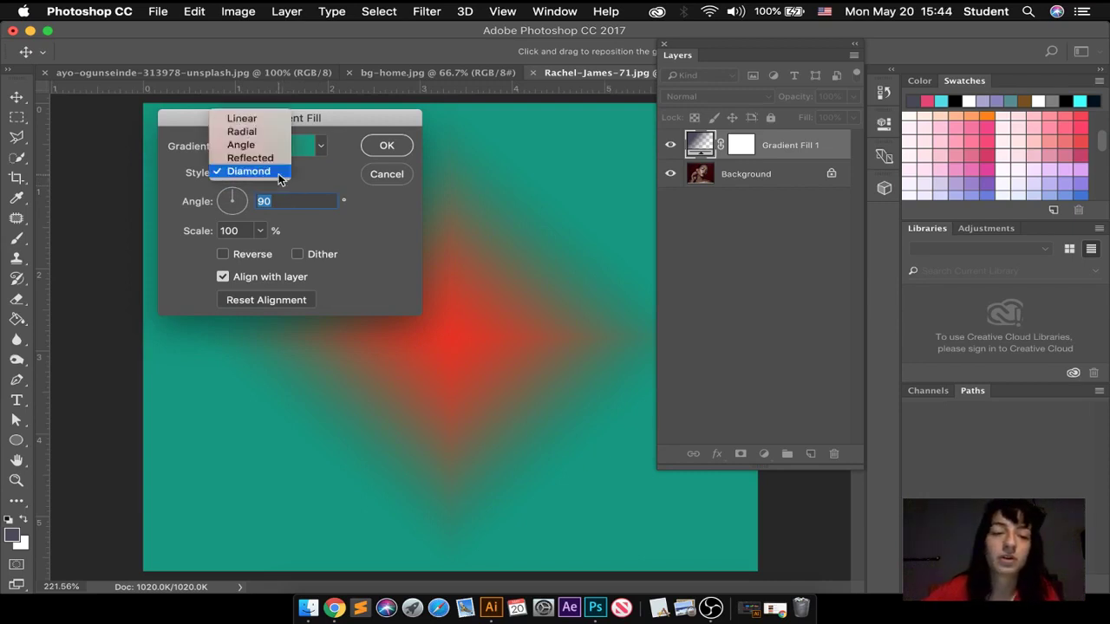
left_click(286, 175)
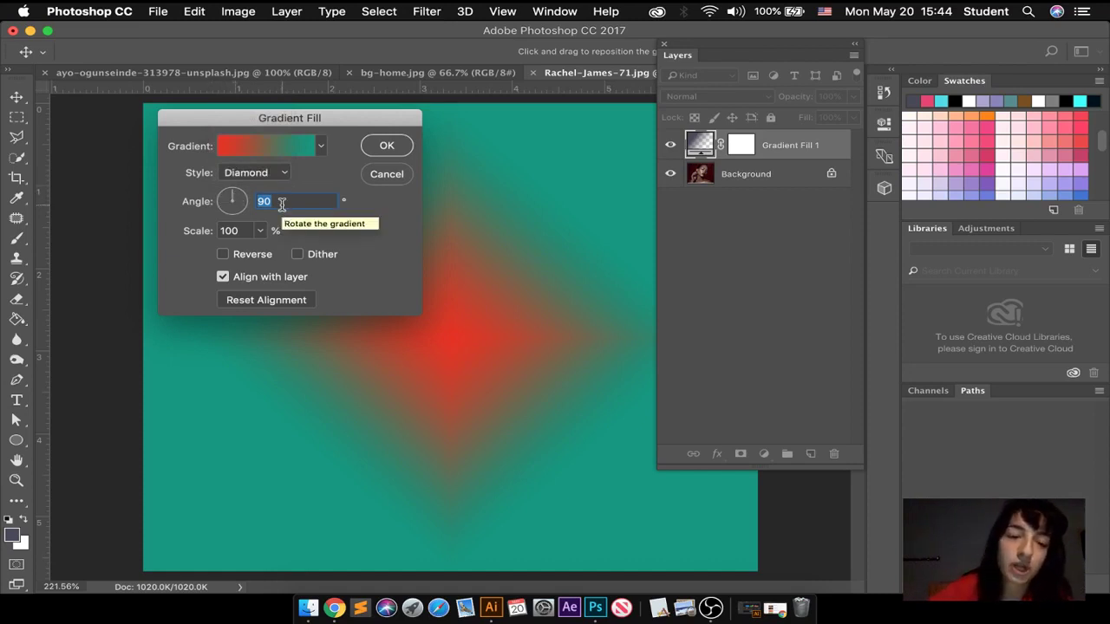
Step: Rotate the diamond gradient to -175.24° after trying 45°, and set its scale to 297%
type("45")
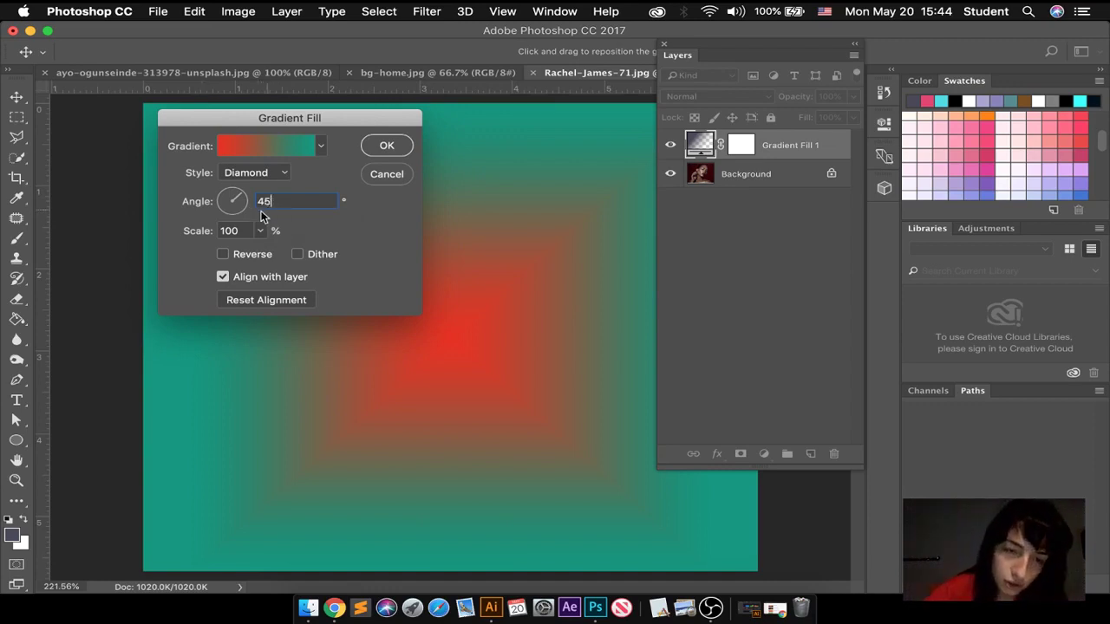
left_click_drag(238, 200, 224, 204)
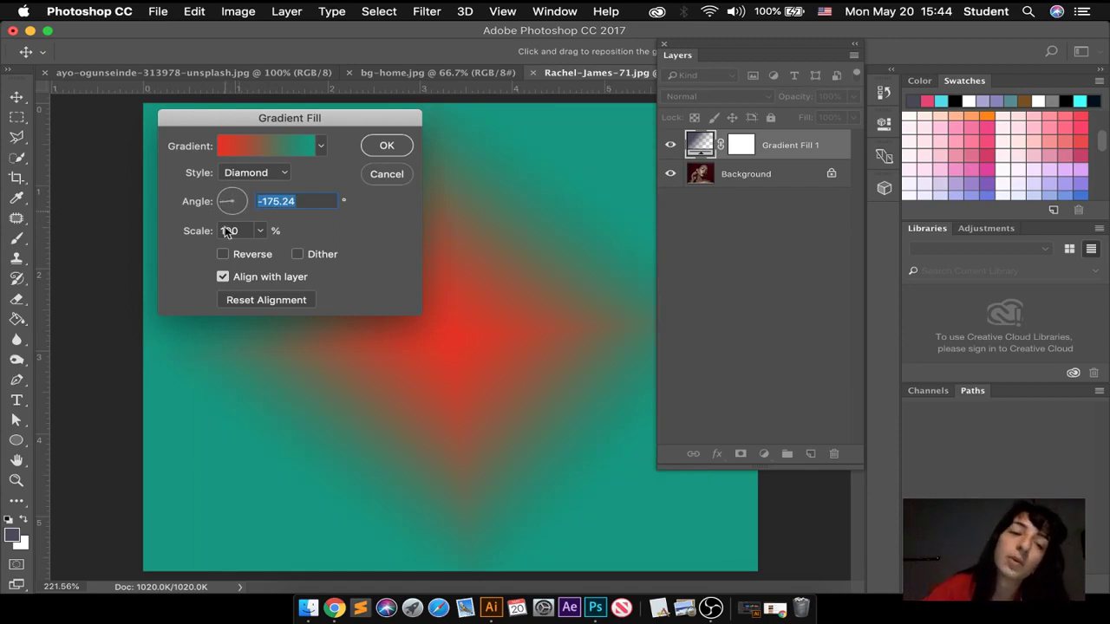
left_click(263, 231)
left_click_drag(259, 253, 232, 252)
left_click(263, 233)
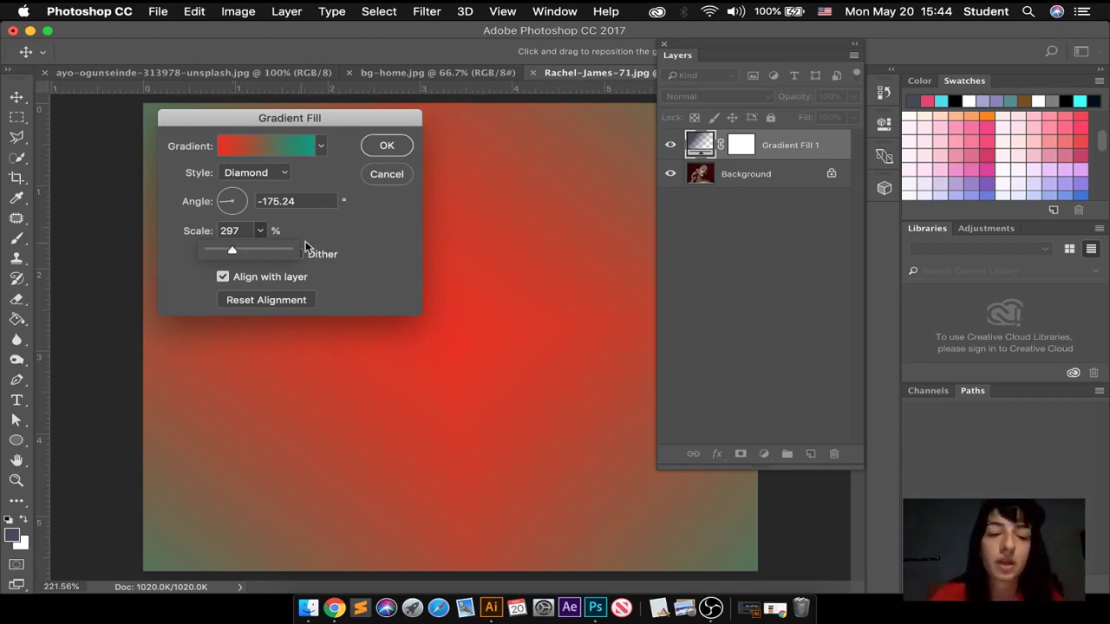
left_click(368, 229)
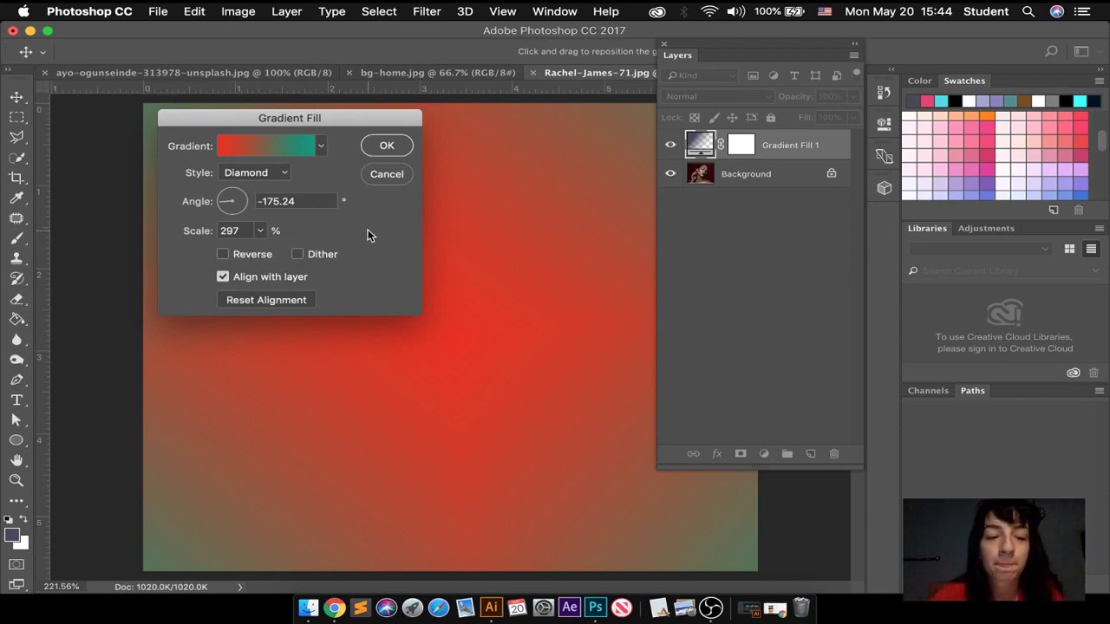
left_click(319, 146)
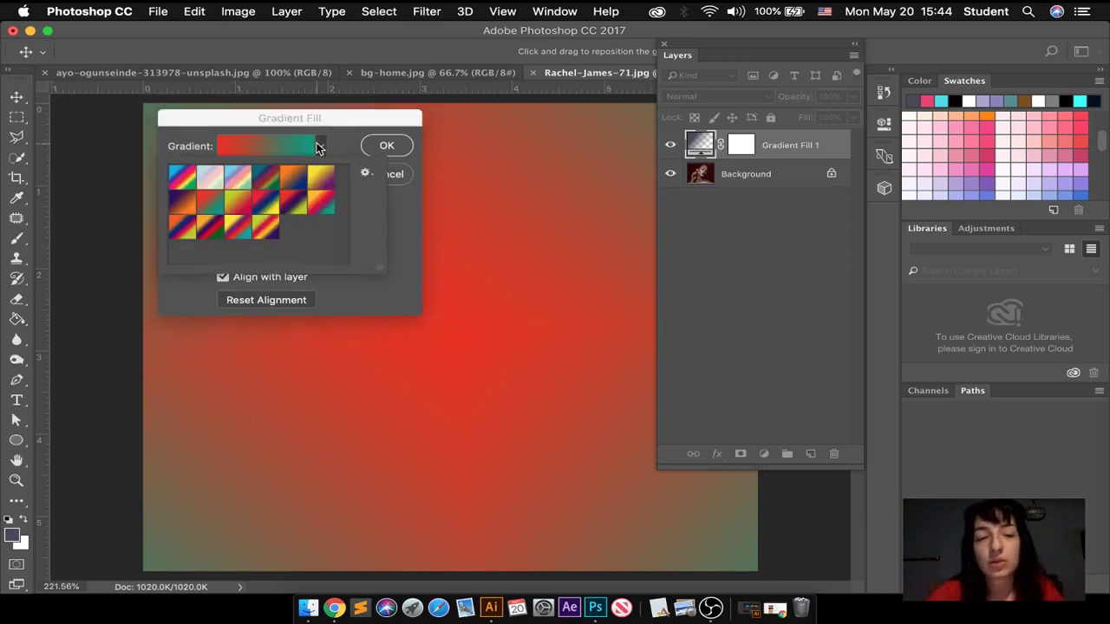
left_click(365, 172)
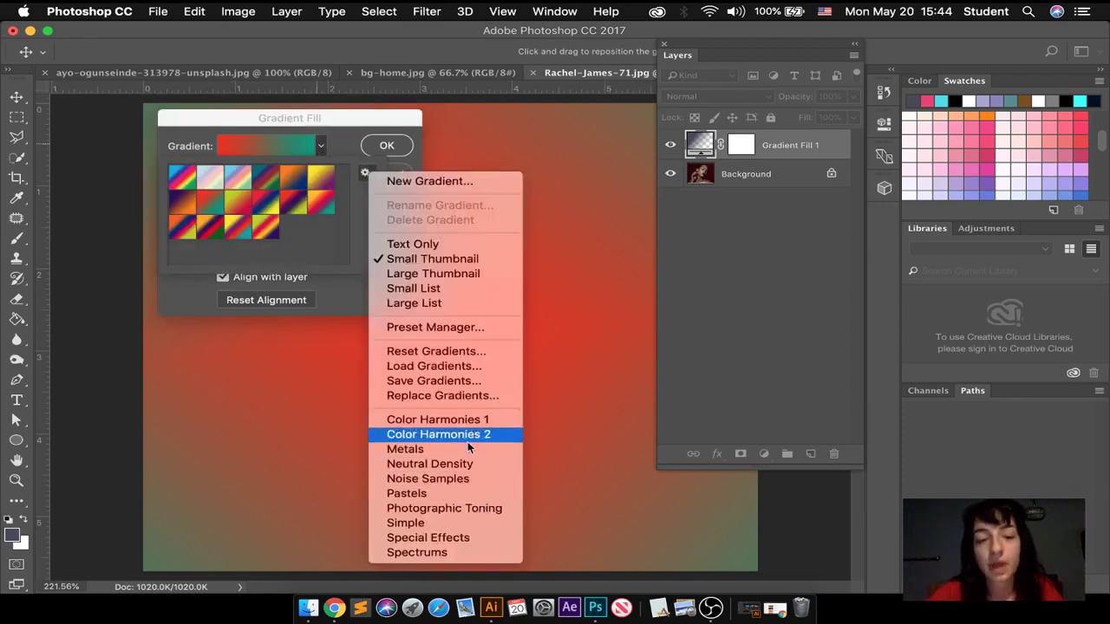
left_click(275, 146)
left_click(275, 146)
left_click(288, 147)
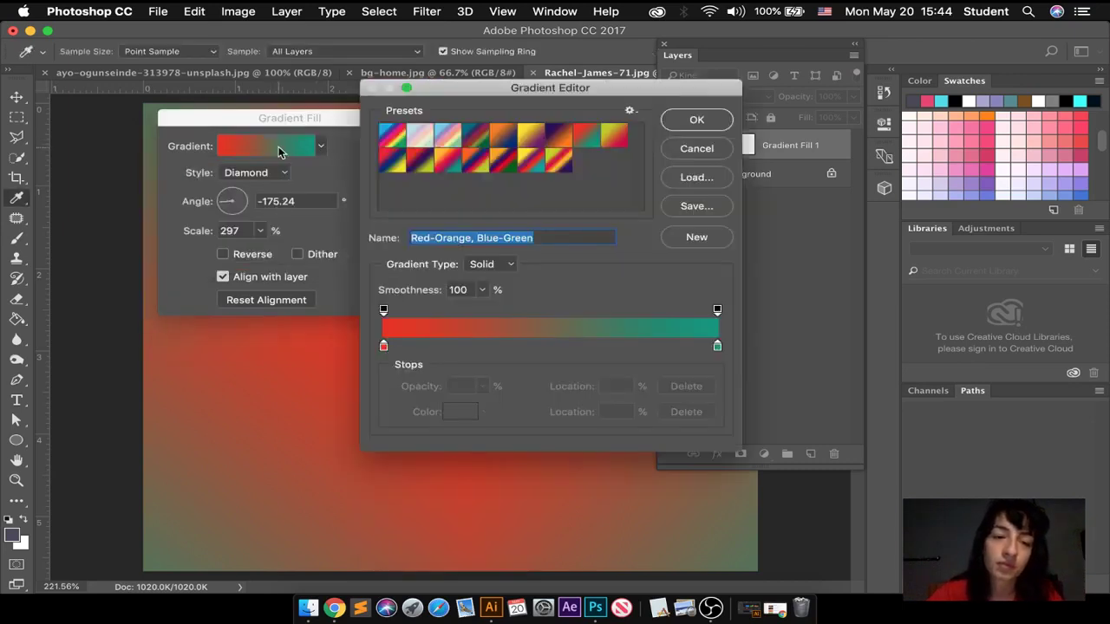
left_click(716, 155)
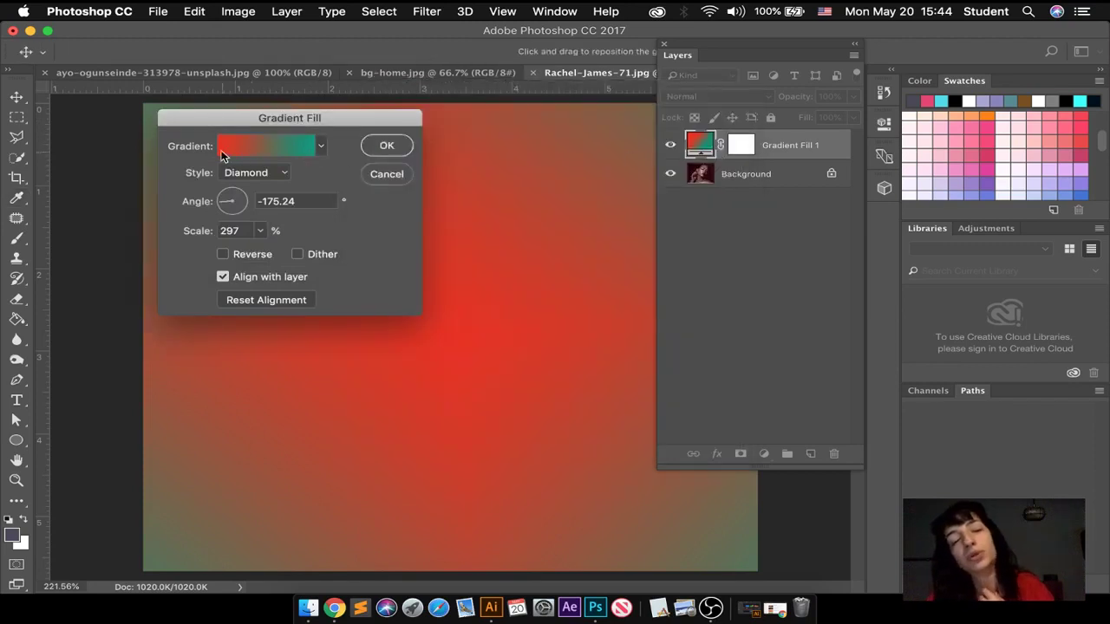
left_click(322, 148)
left_click(323, 148)
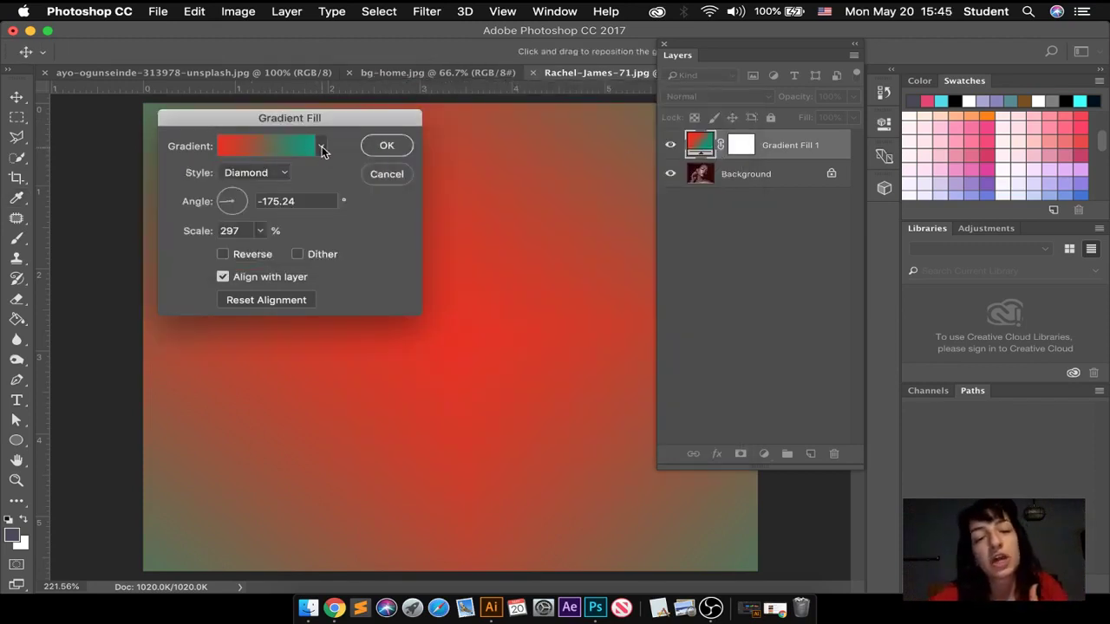
Step: Open the gradient in the Gradient Editor, add a red color stop at 13% and remove that stop again
left_click(256, 145)
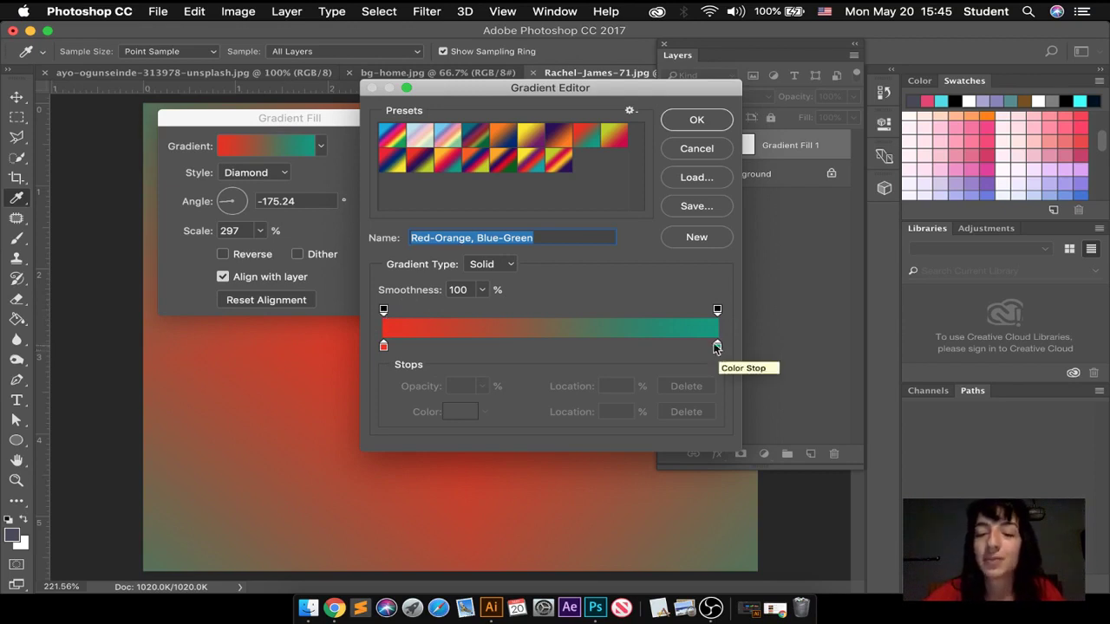
left_click(384, 347)
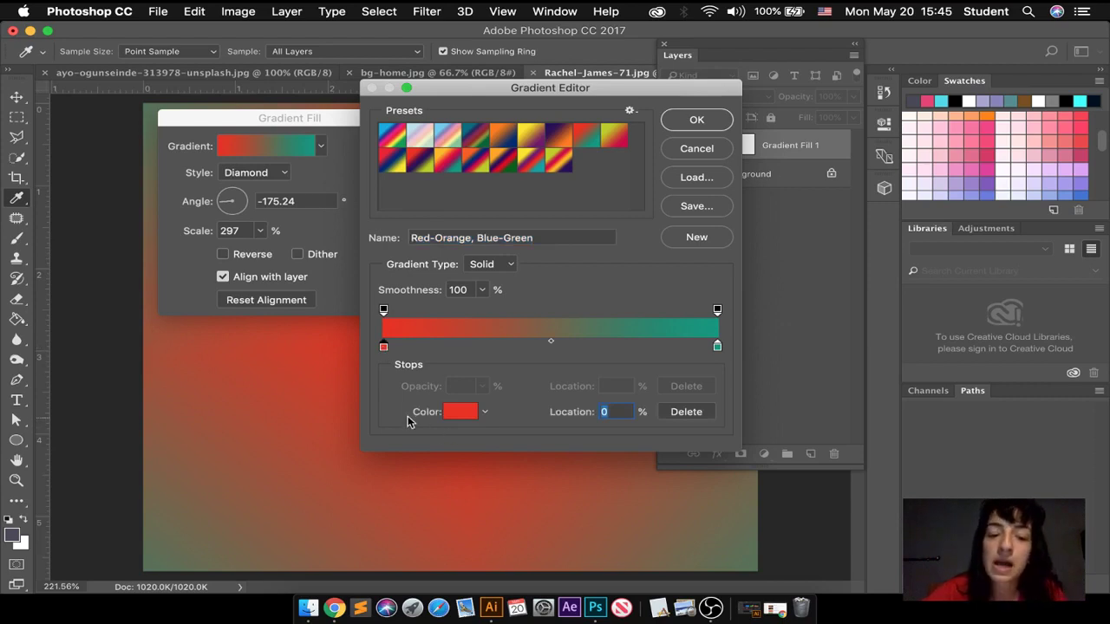
left_click(427, 347)
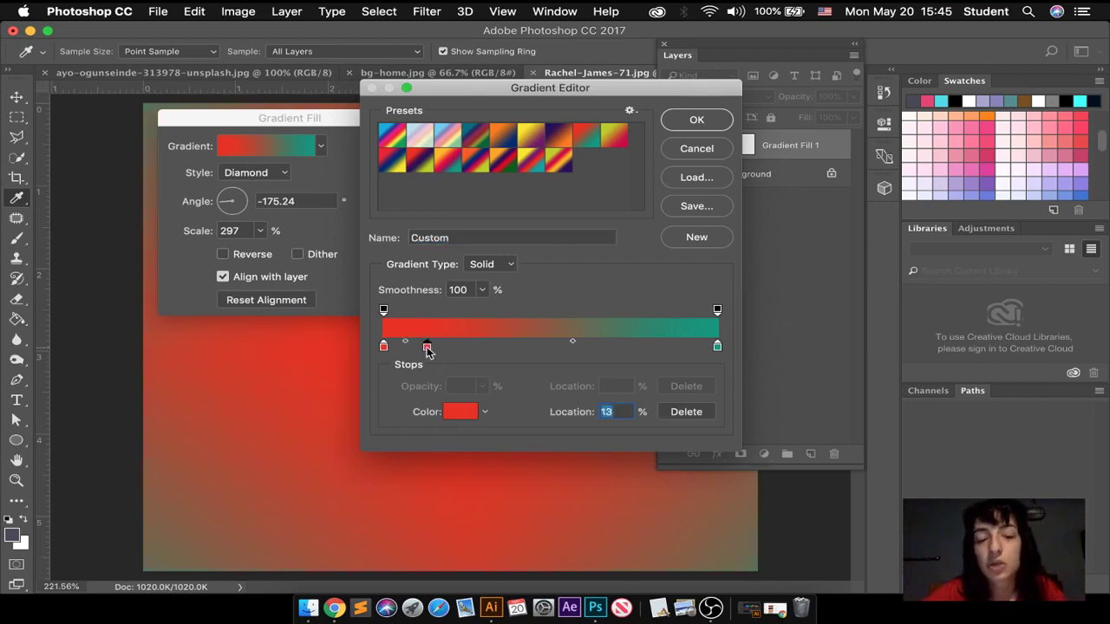
left_click_drag(426, 347, 428, 381)
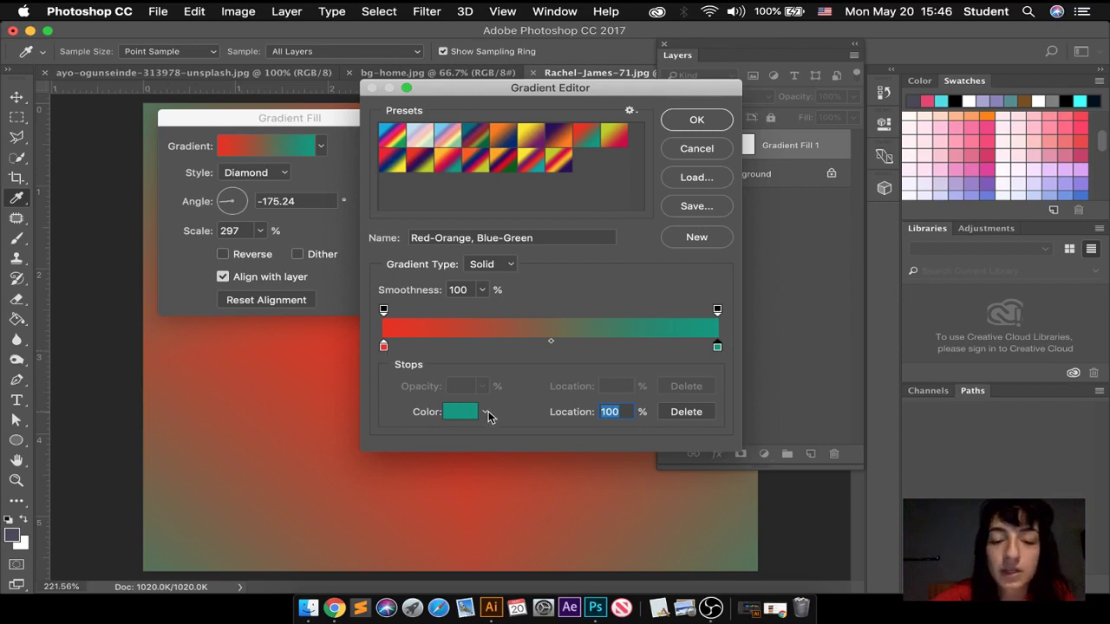
Step: Change the gradient's starting color stop at 0% to the muted salmon pink ce7e74
left_click(383, 347)
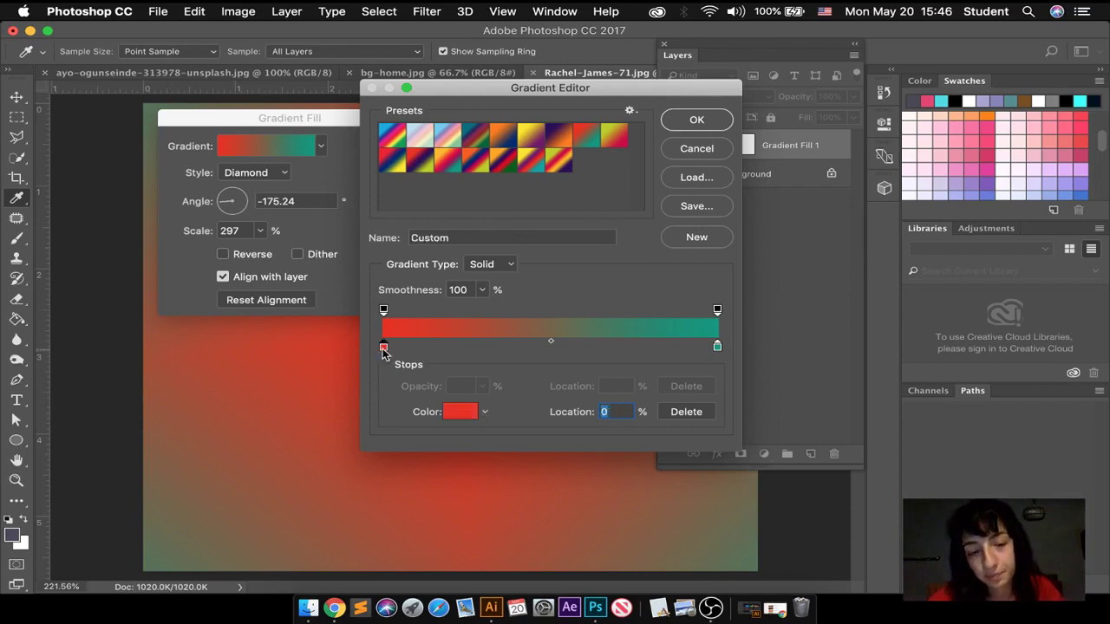
left_click(457, 414)
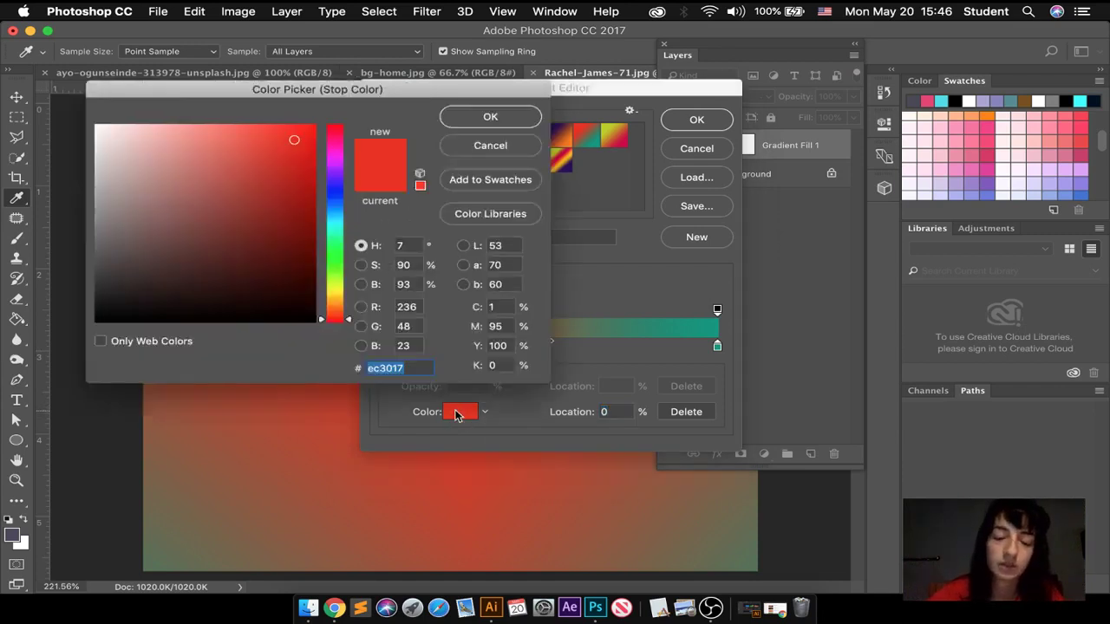
left_click(224, 178)
left_click(195, 166)
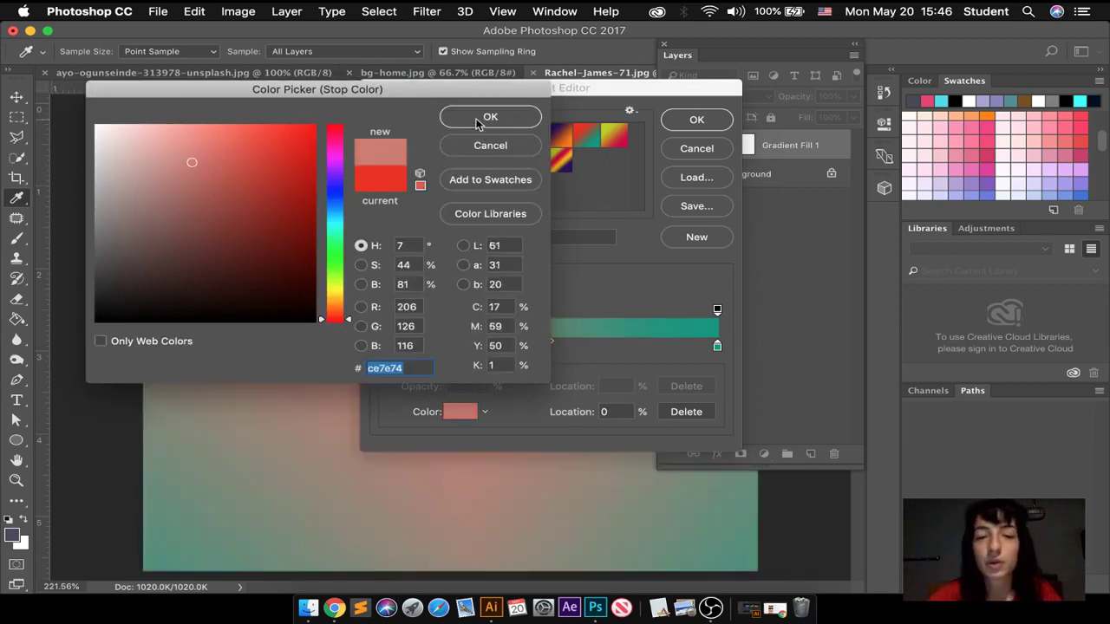
left_click(477, 122)
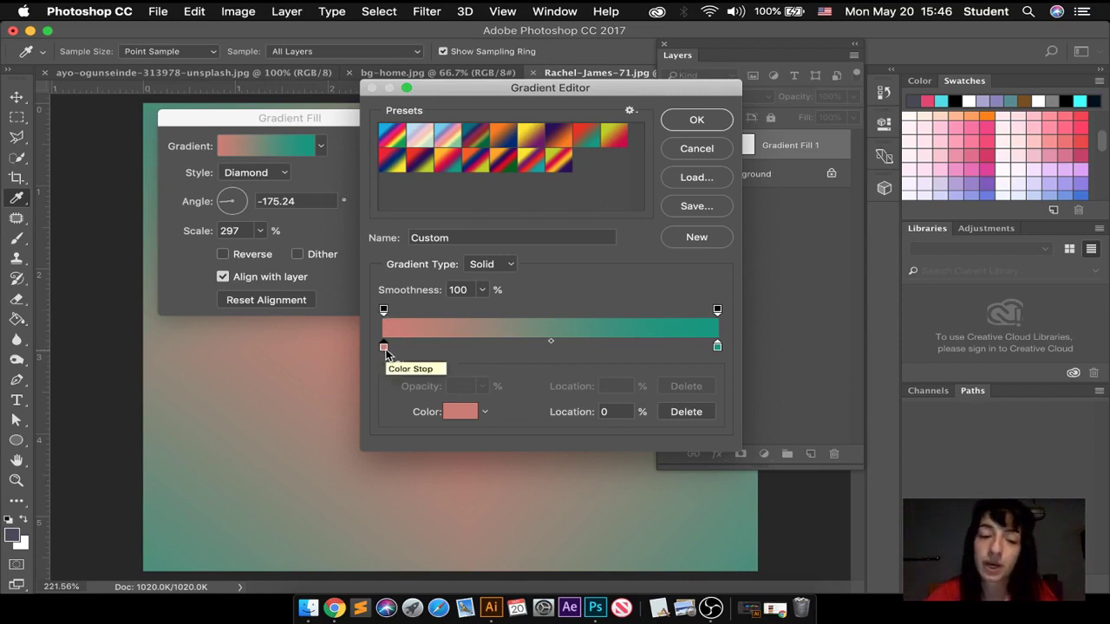
Step: Change the gradient's ending color stop at 100% to the dark green 085f51
left_click(717, 347)
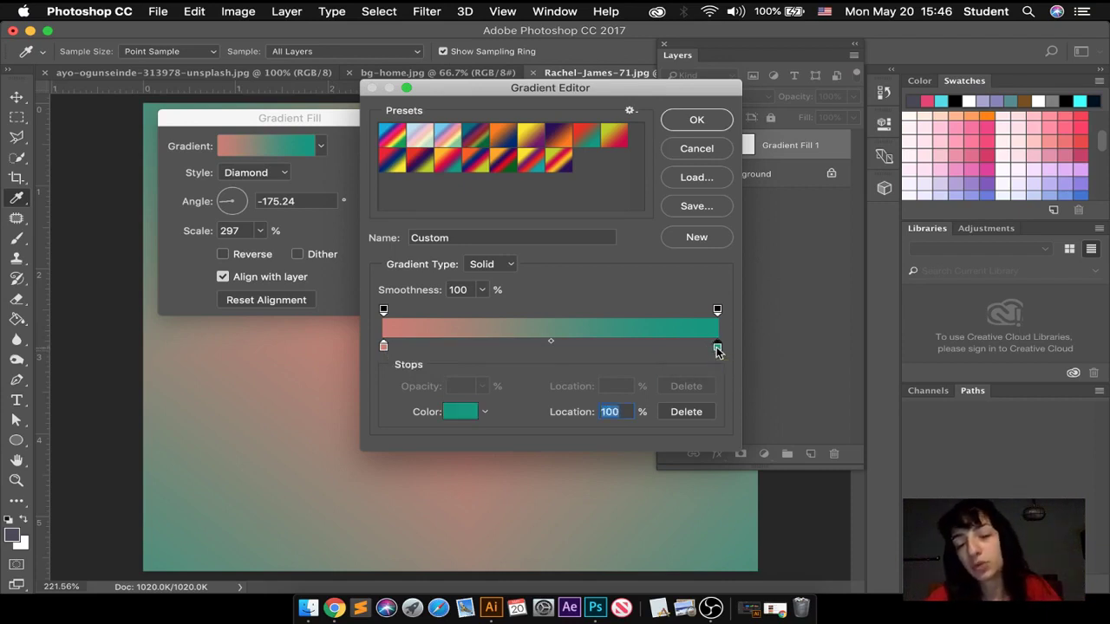
left_click(487, 413)
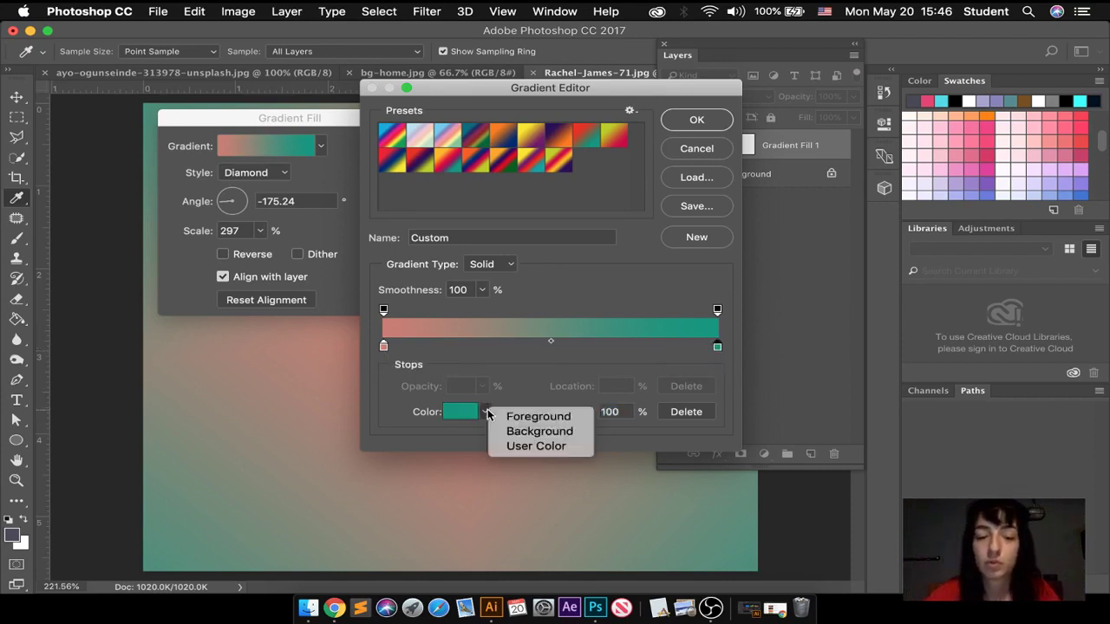
left_click(458, 412)
left_click(459, 412)
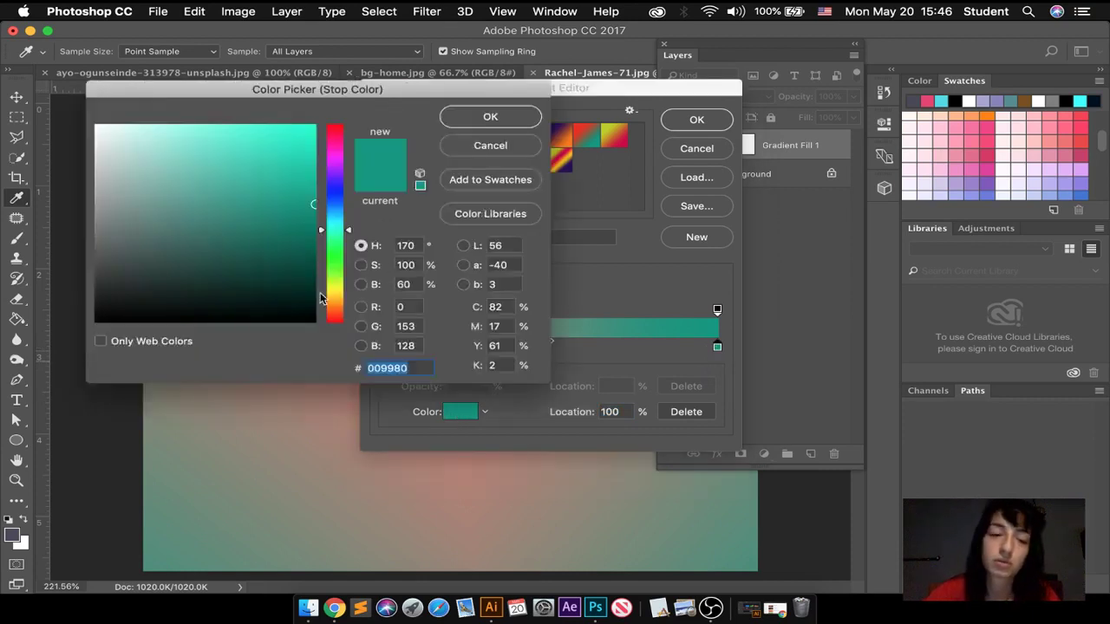
left_click(267, 243)
left_click(236, 202)
left_click(298, 248)
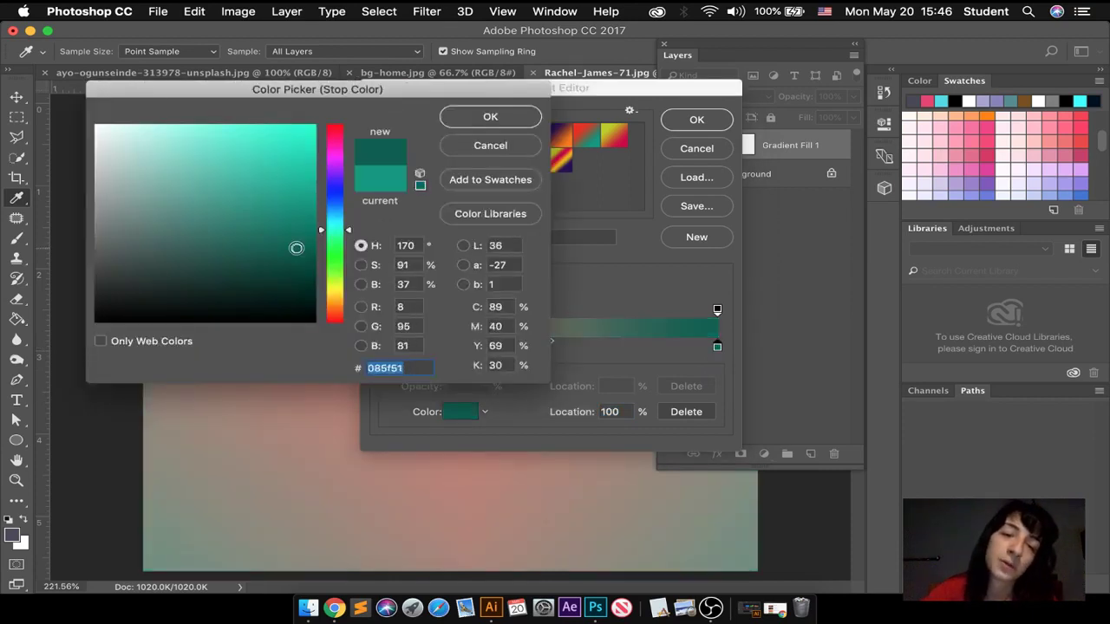
left_click(478, 117)
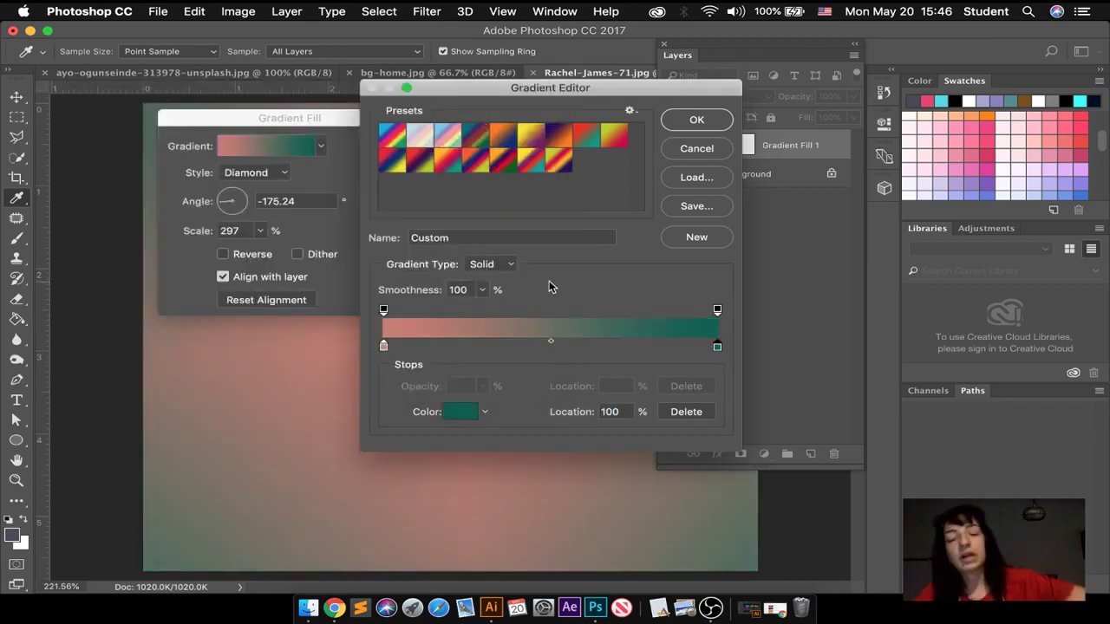
Step: Lower the opacity of the gradient's ending opacity stop at 100% to 8% and apply the gradient fill
left_click(717, 309)
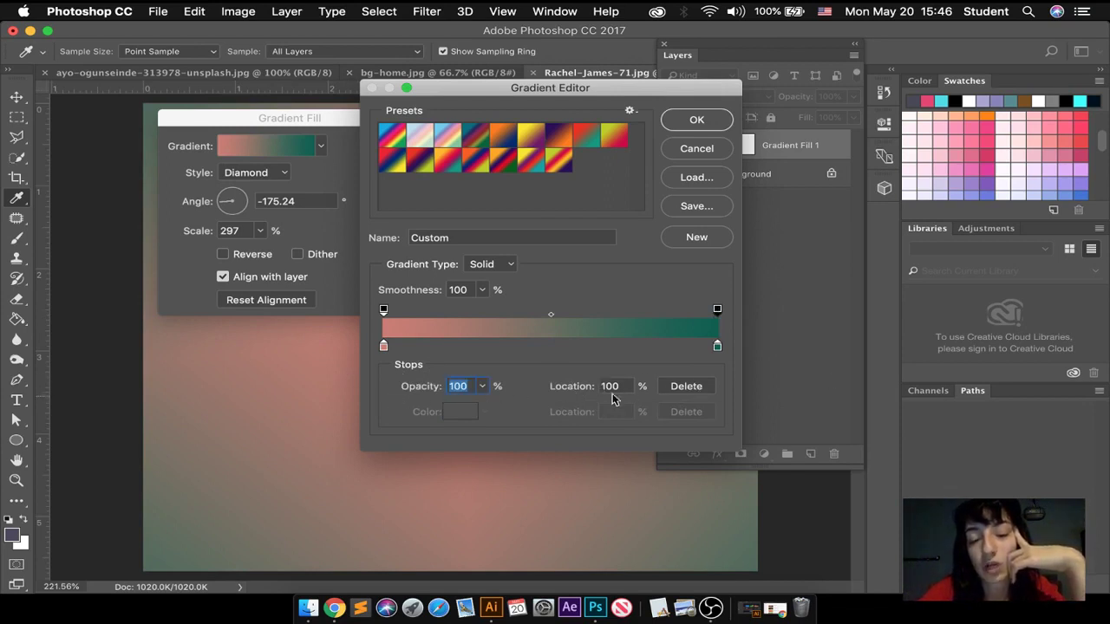
left_click(482, 387)
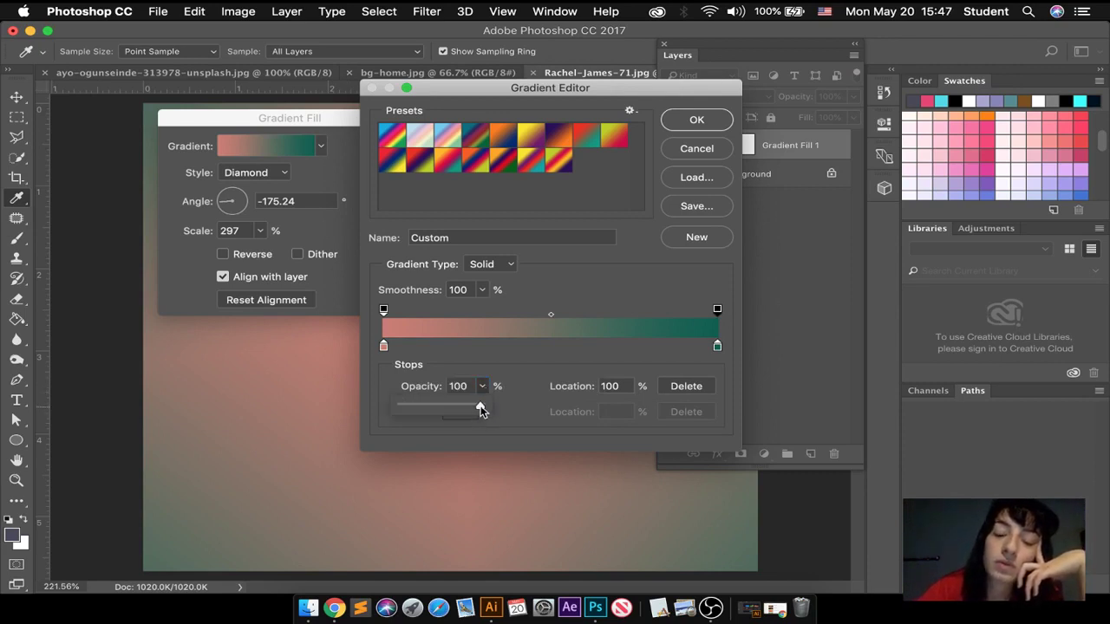
left_click_drag(481, 407, 405, 407)
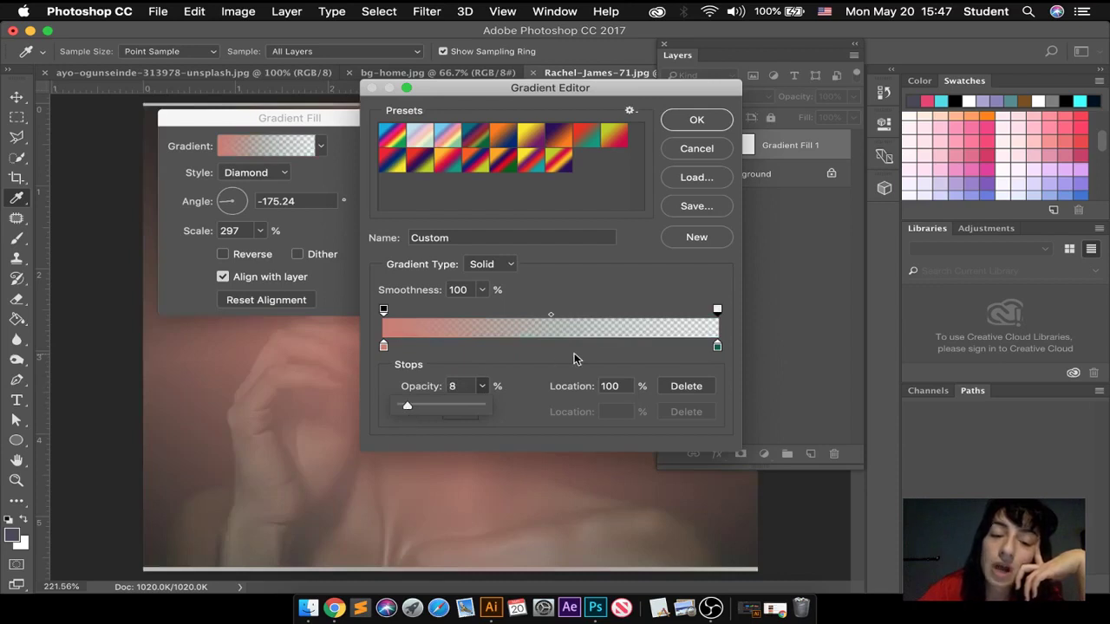
left_click(577, 359)
left_click_drag(559, 91, 827, 80)
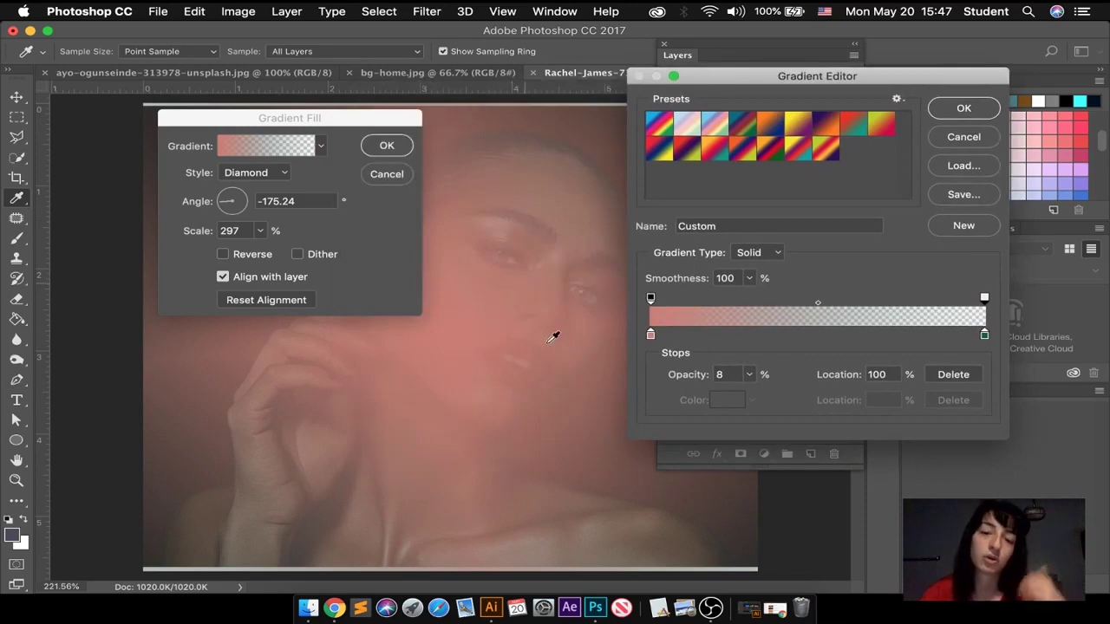
left_click(957, 110)
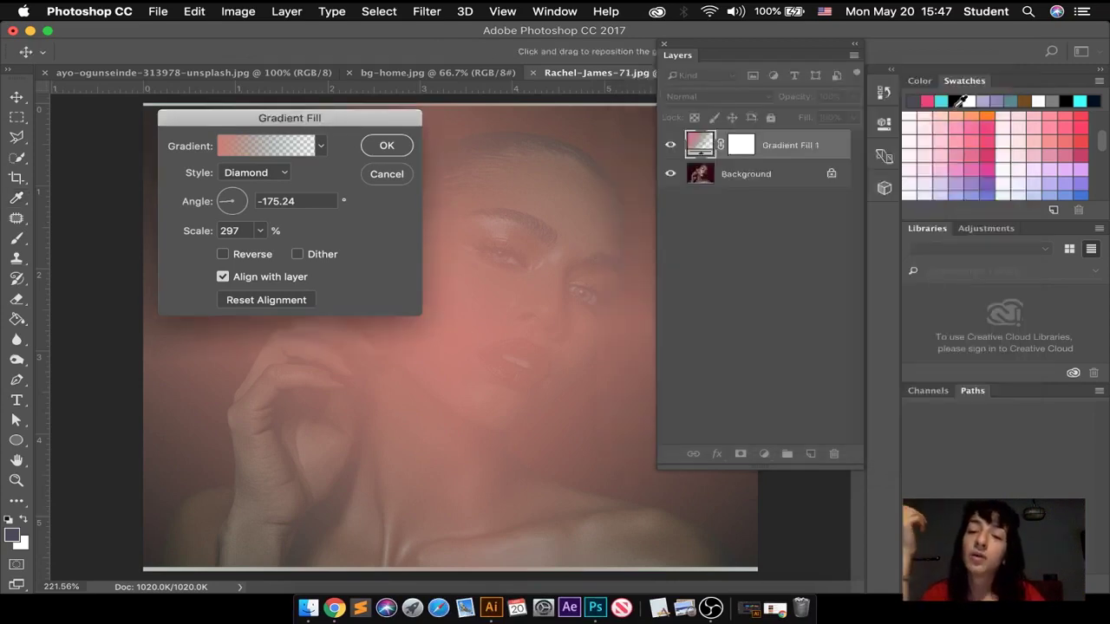
left_click(387, 147)
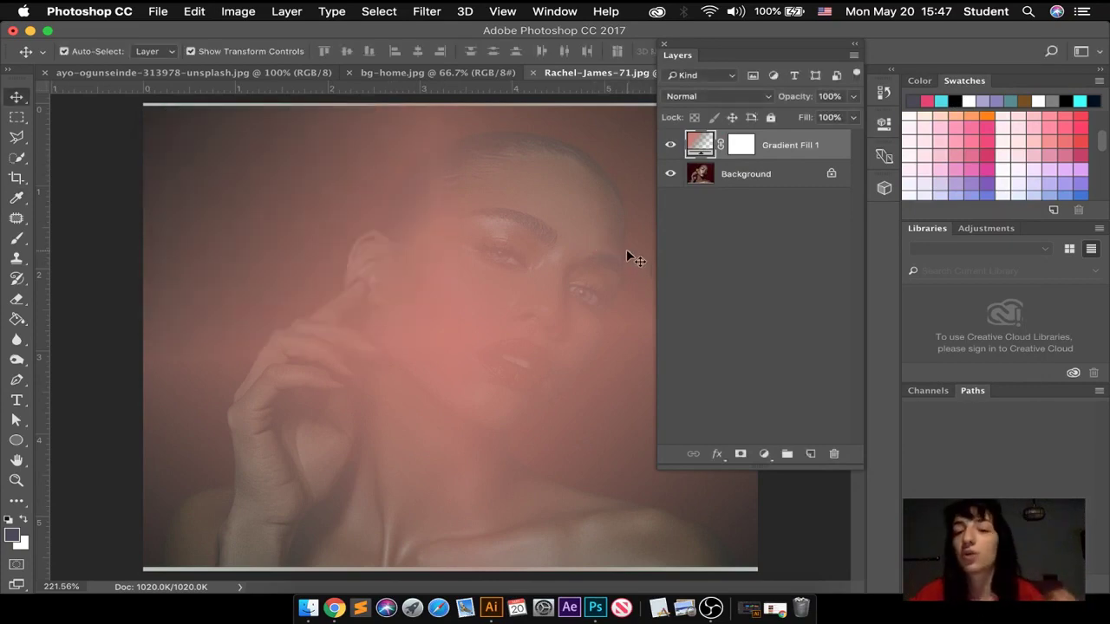
Step: Try the Screen blending mode on the gradient fill layer, and set it to Pin Light
key("alt+shift+s")
left_click(749, 98)
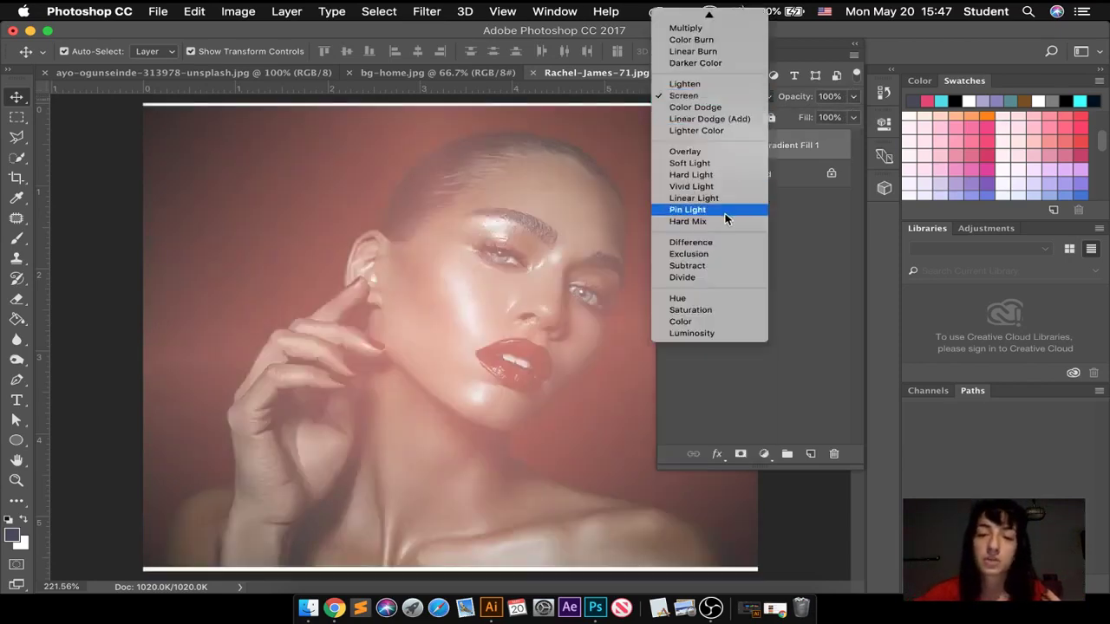
left_click(727, 217)
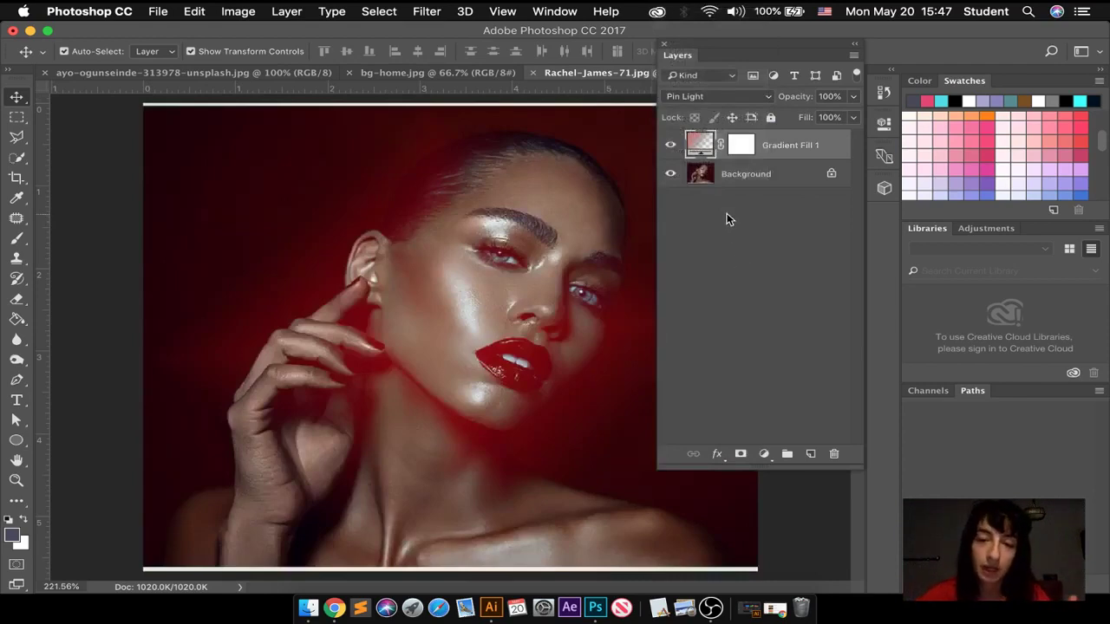
Step: Delete the gradient fill layer and add a Pattern fill layer above the background portrait
left_click_drag(699, 145, 834, 453)
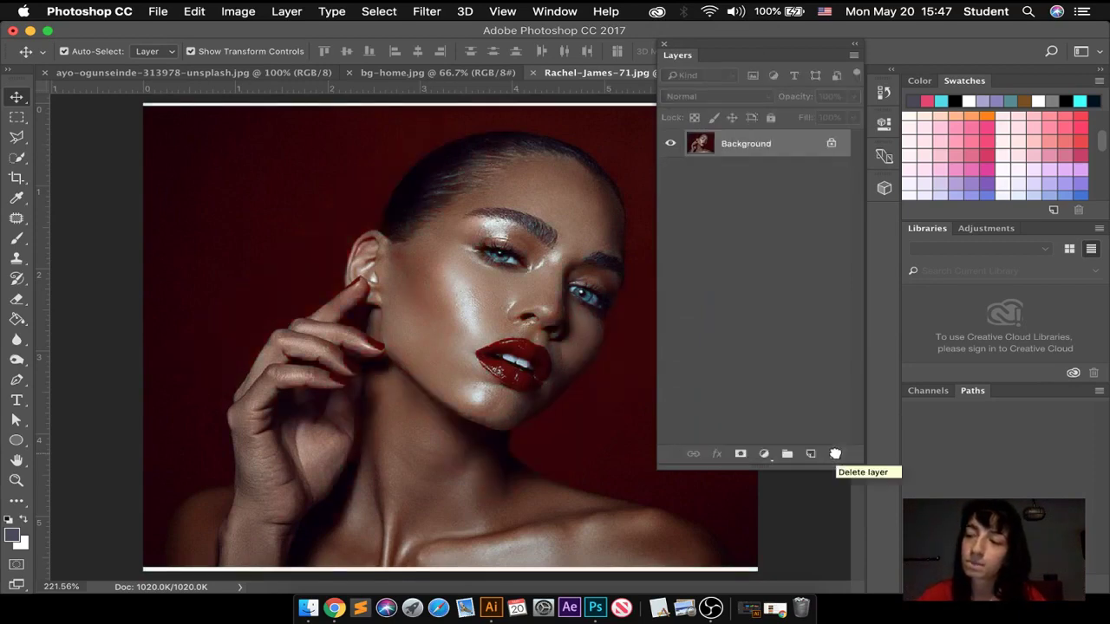
left_click(763, 454)
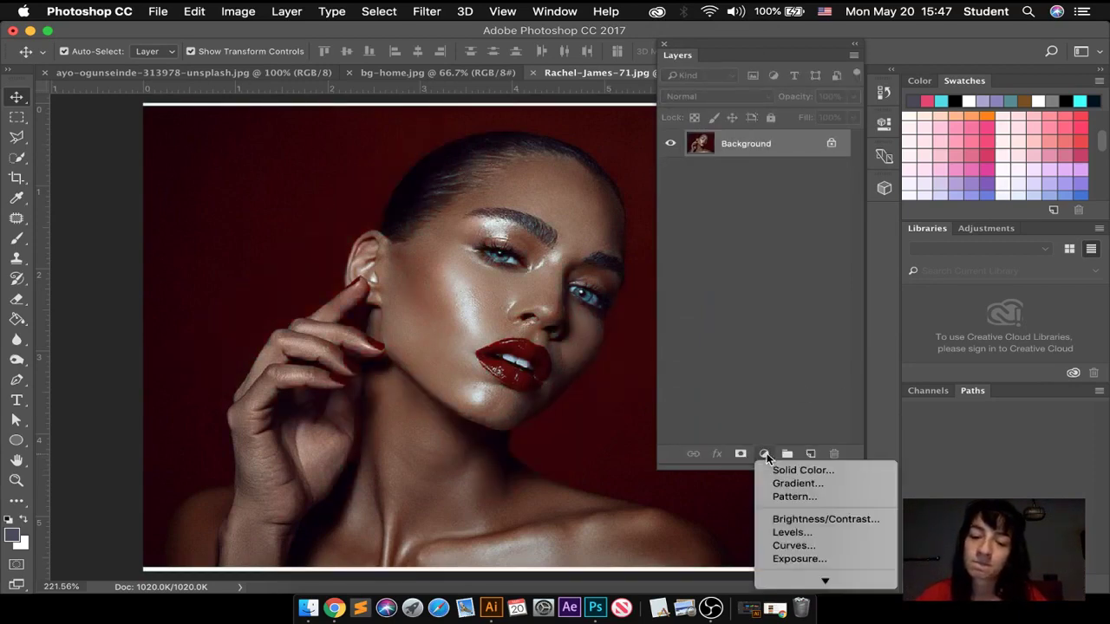
left_click(799, 499)
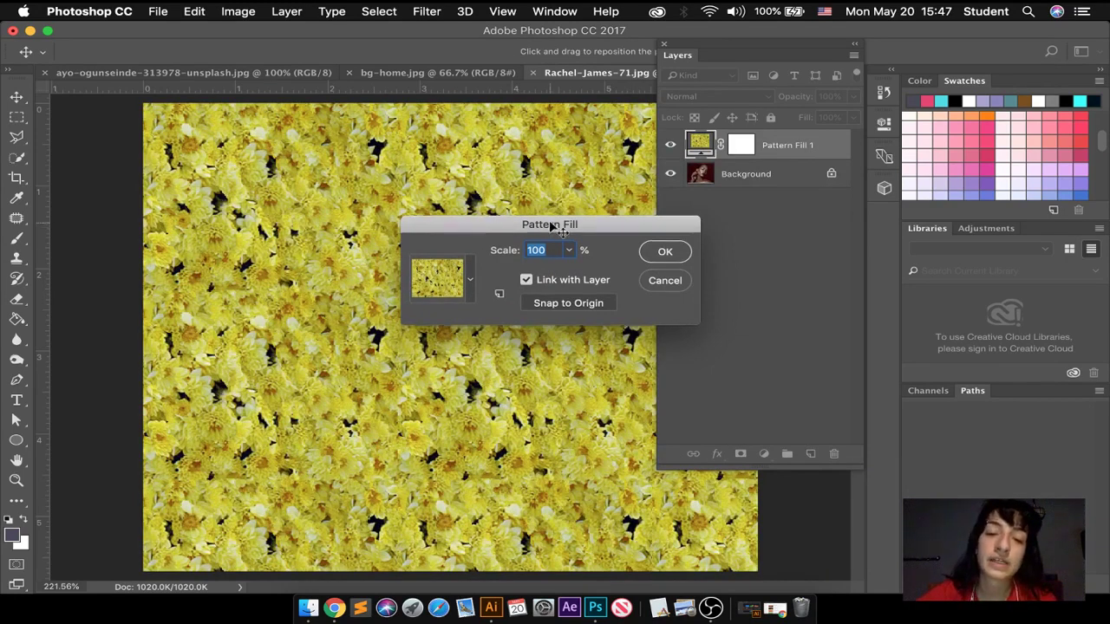
left_click_drag(551, 227, 527, 170)
Step: Try the yellow flower pattern at scales of 396%, 45% and 1%
left_click(546, 196)
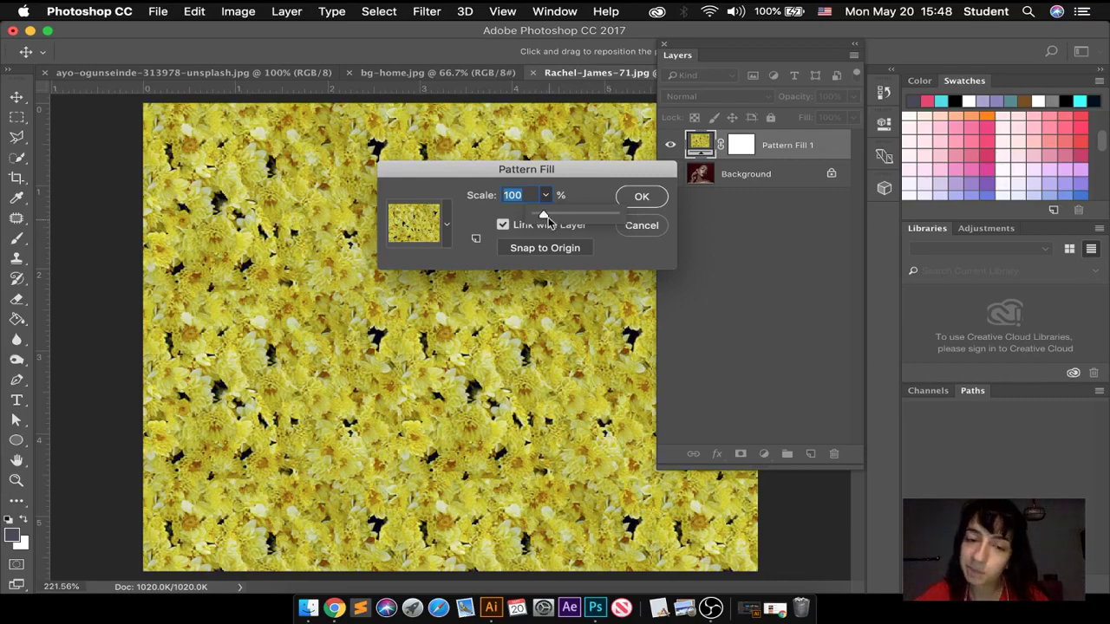
left_click_drag(545, 222, 568, 222)
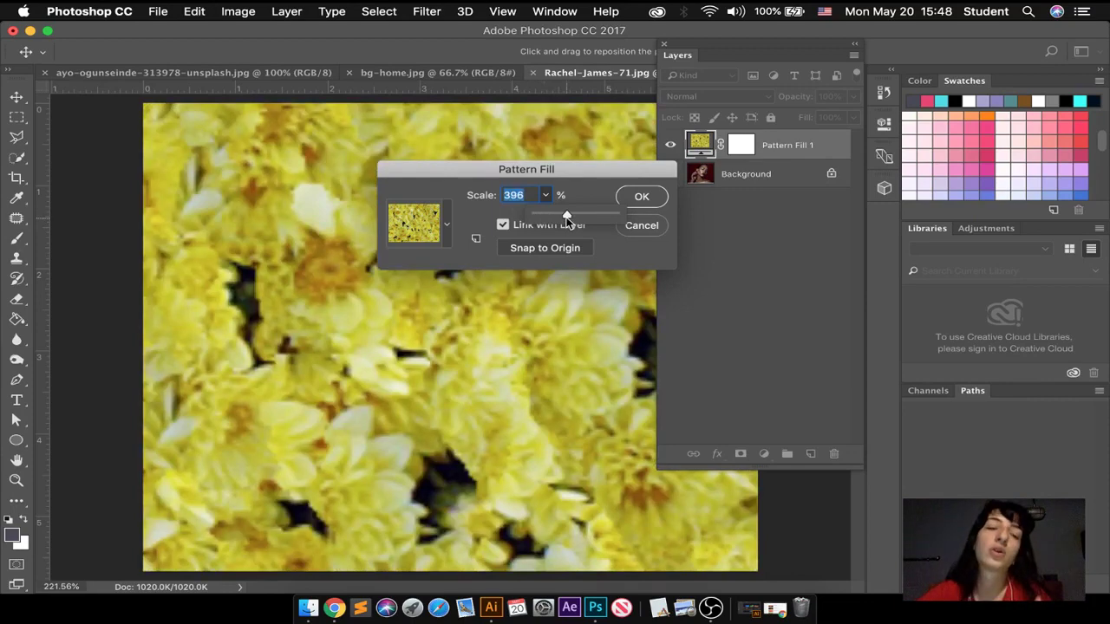
left_click_drag(567, 223, 539, 218)
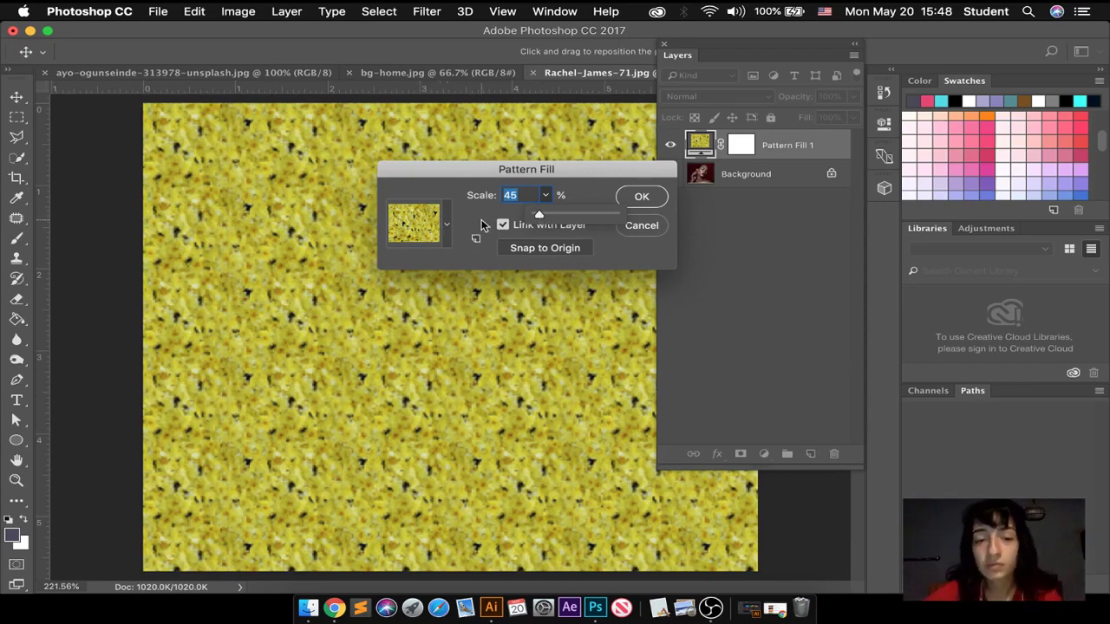
left_click_drag(544, 216, 420, 224)
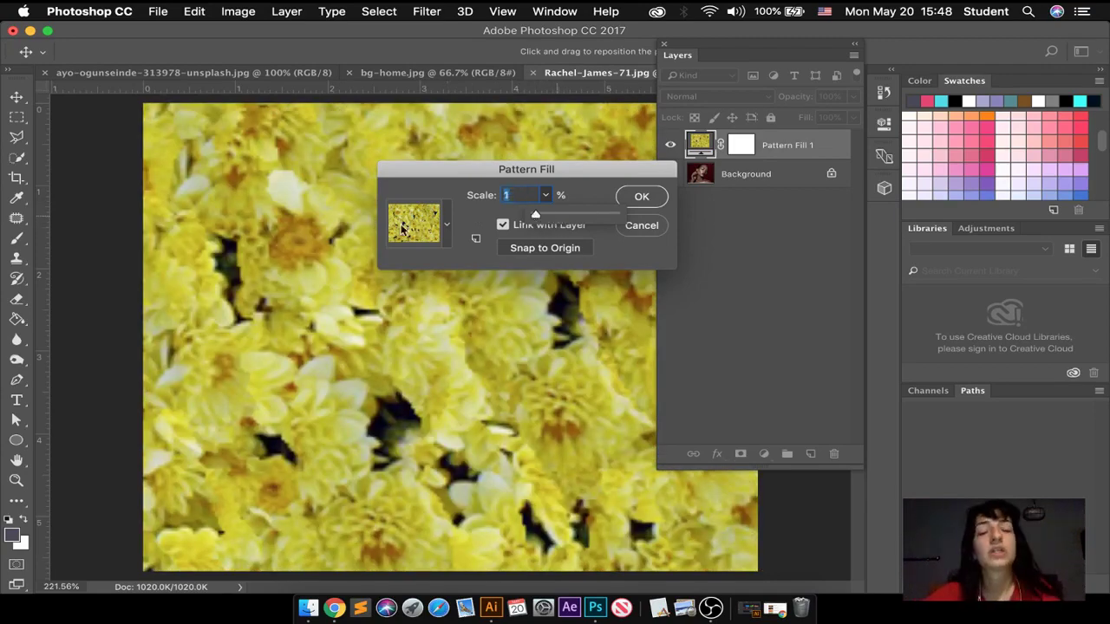
Step: Choose the concentric squares pattern for the fill and set its scale to 177%
left_click(447, 226)
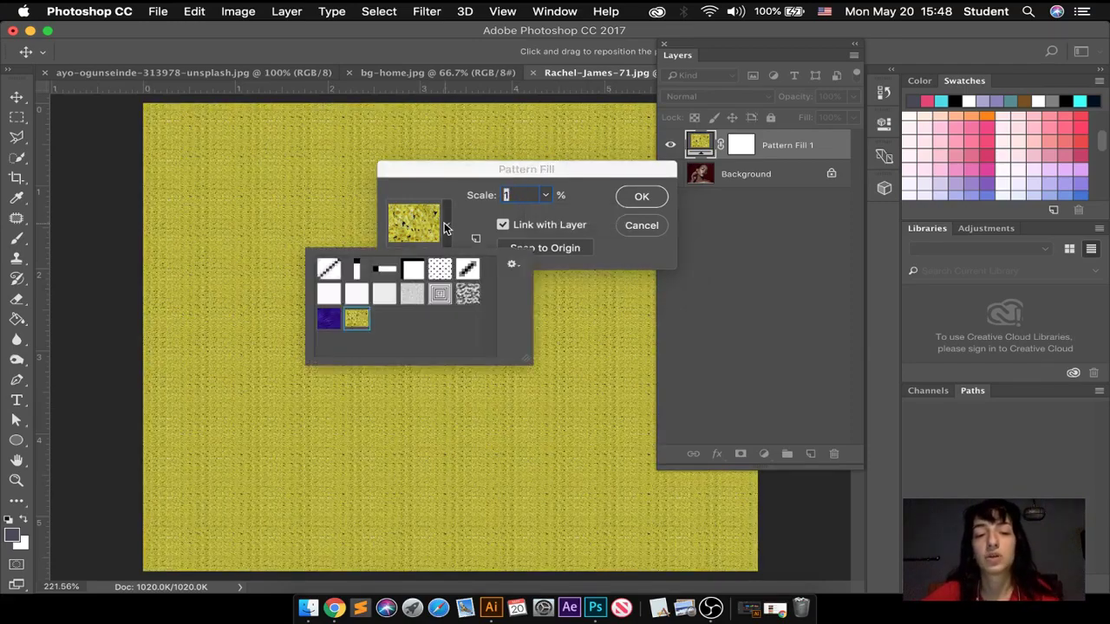
left_click(441, 295)
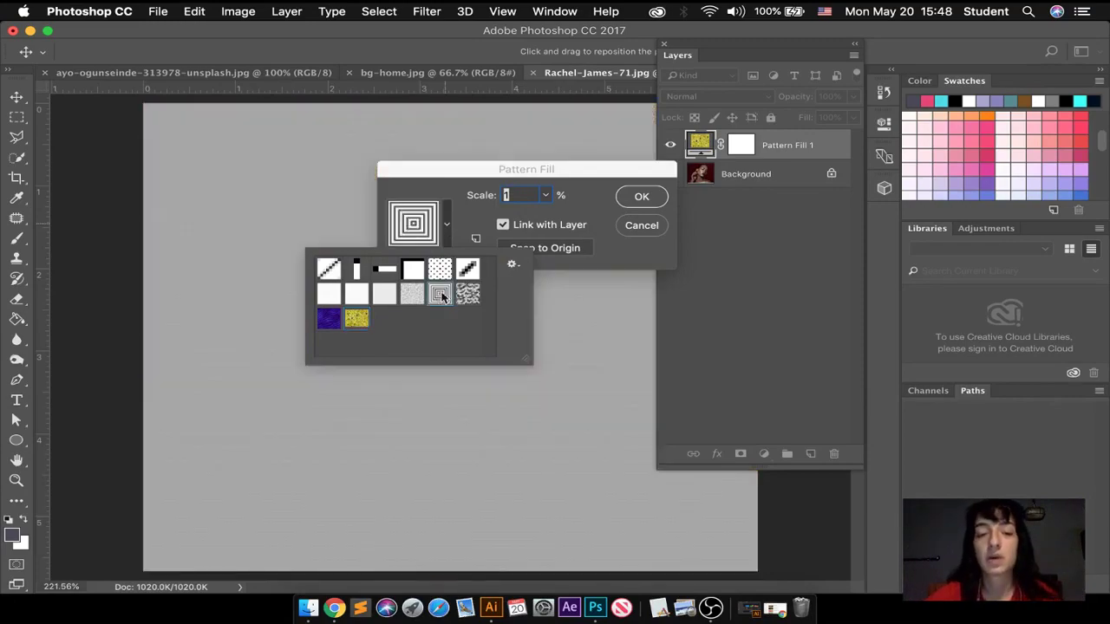
left_click(546, 196)
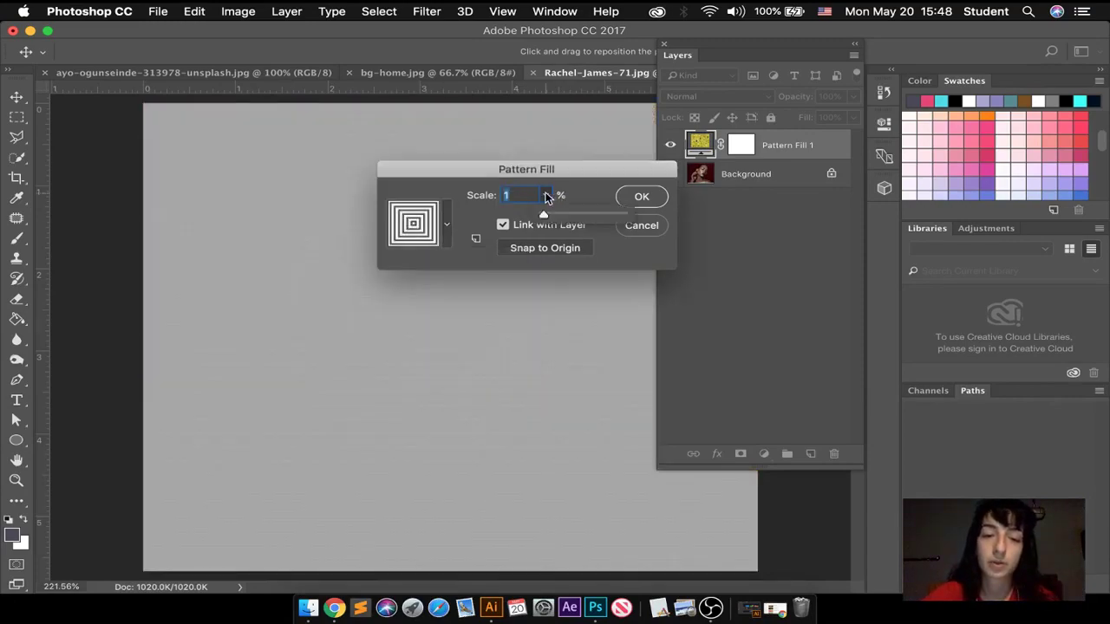
left_click_drag(549, 216, 557, 216)
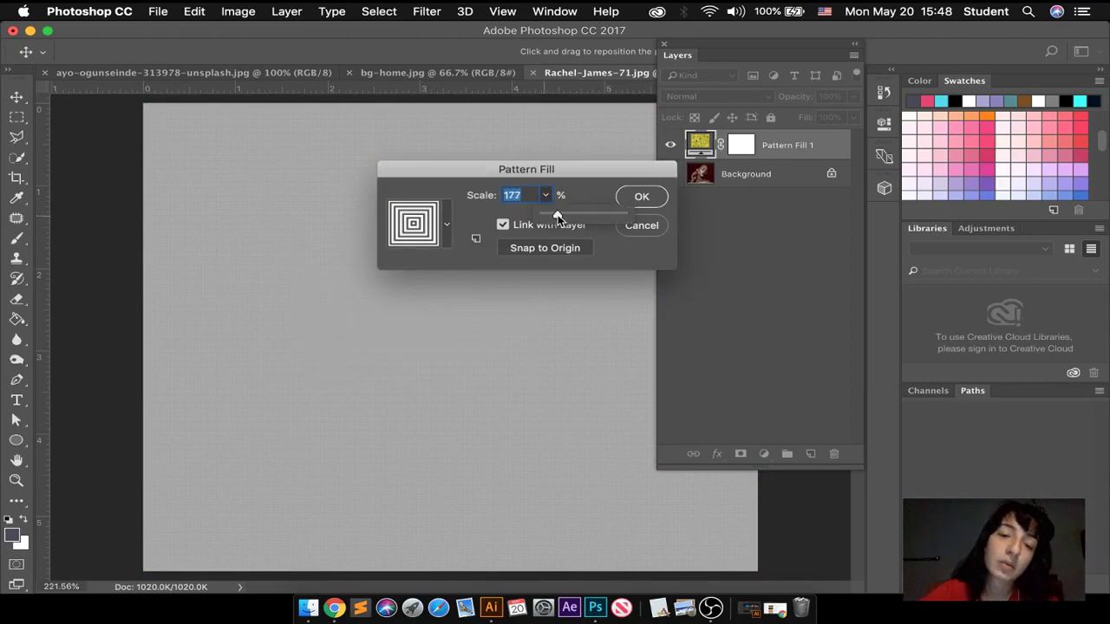
left_click(454, 222)
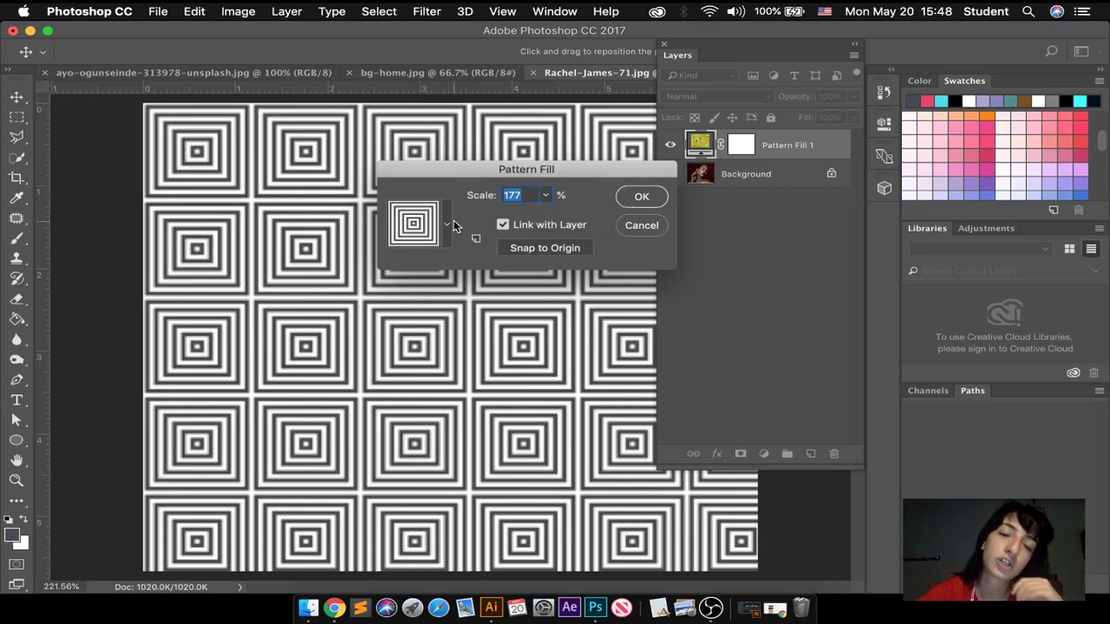
Step: Try the blue wave, diagonal line, vertical stripe and black dot patterns in the pattern fill
left_click(444, 222)
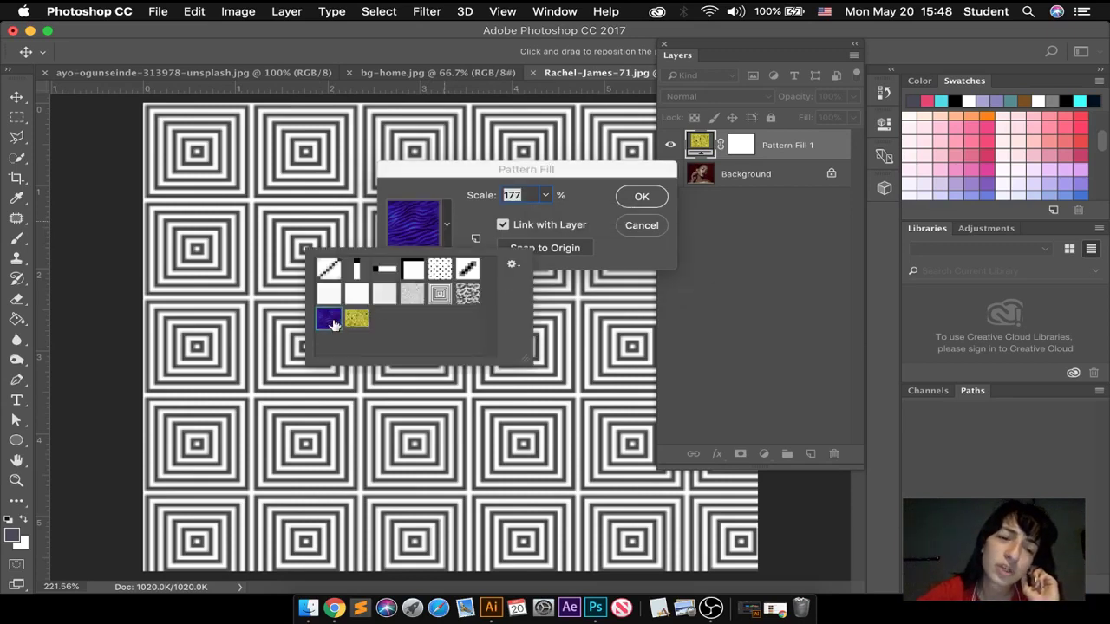
left_click(330, 320)
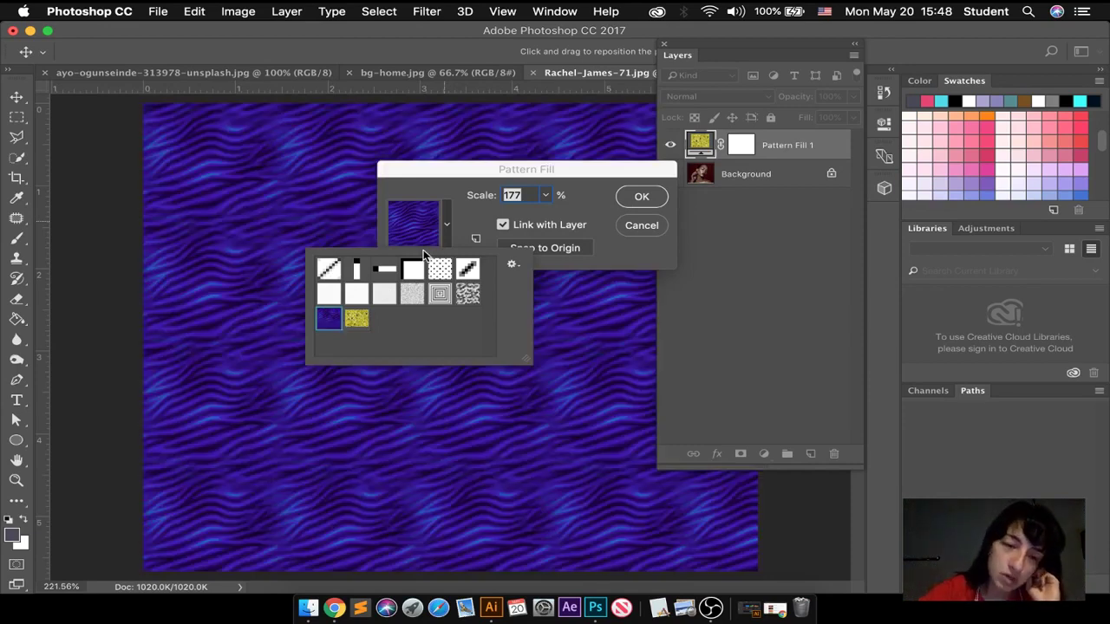
left_click(330, 274)
left_click(378, 273)
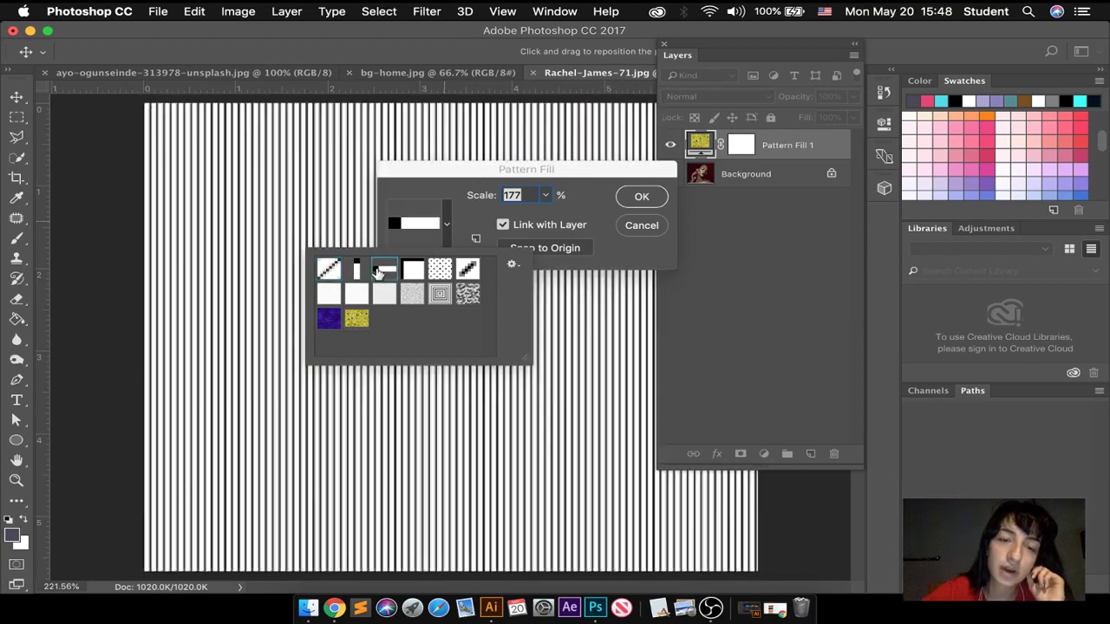
left_click(442, 275)
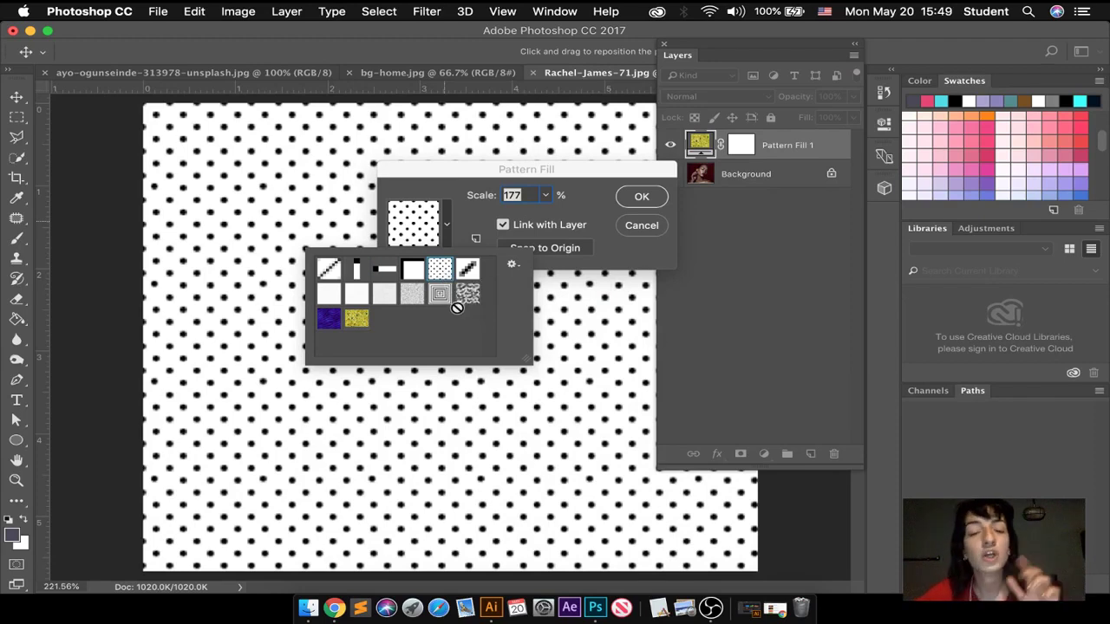
Step: Replace the current pattern presets with the Color Paper set
left_click(512, 264)
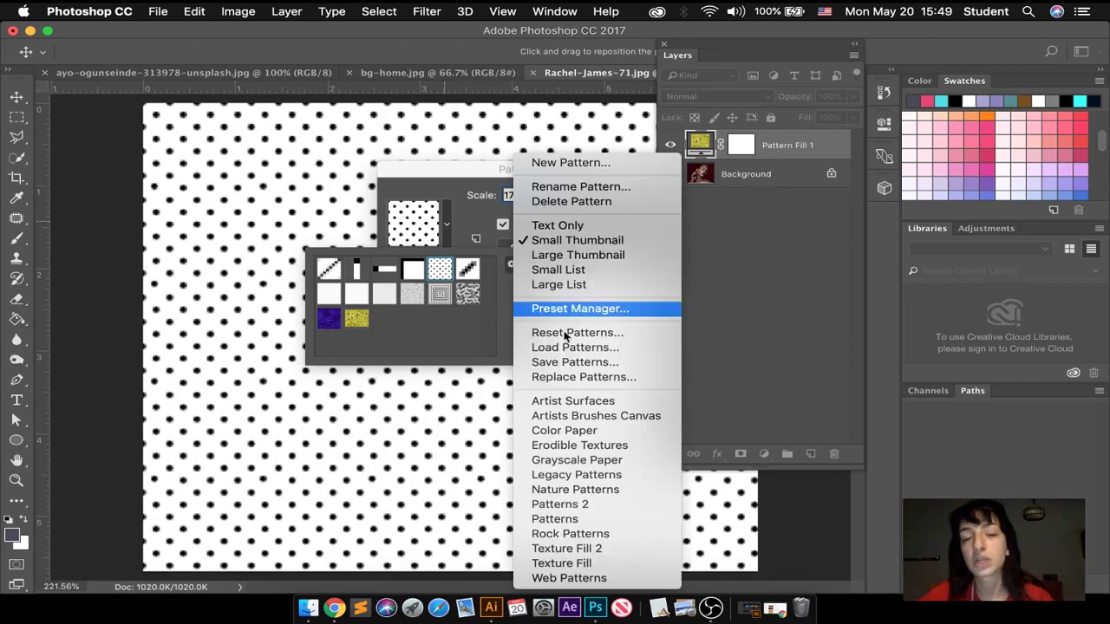
left_click(481, 331)
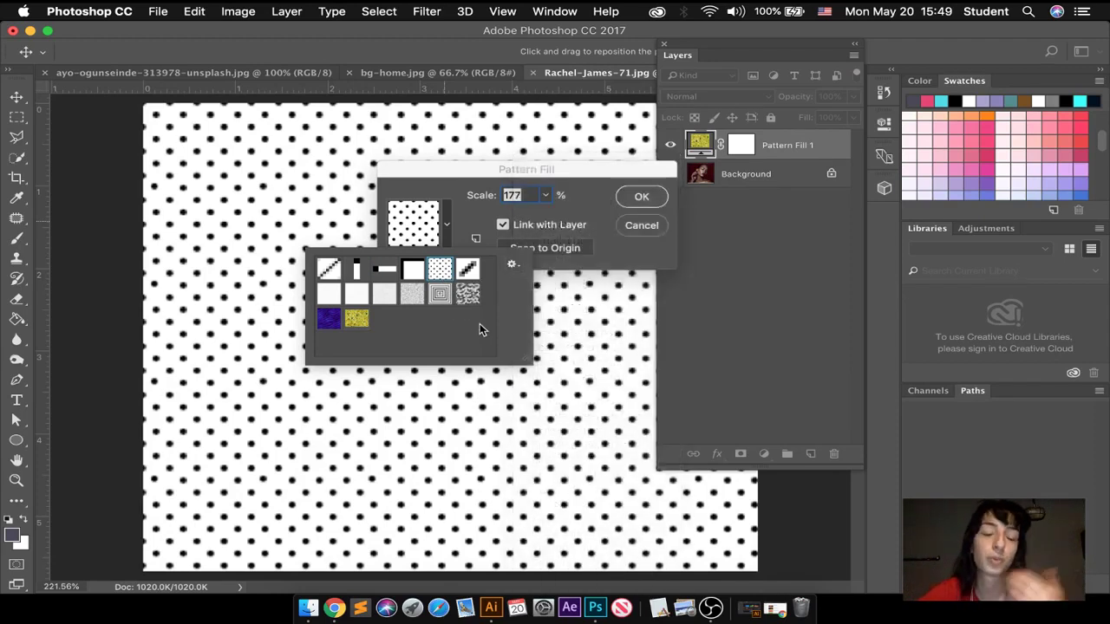
left_click(512, 266)
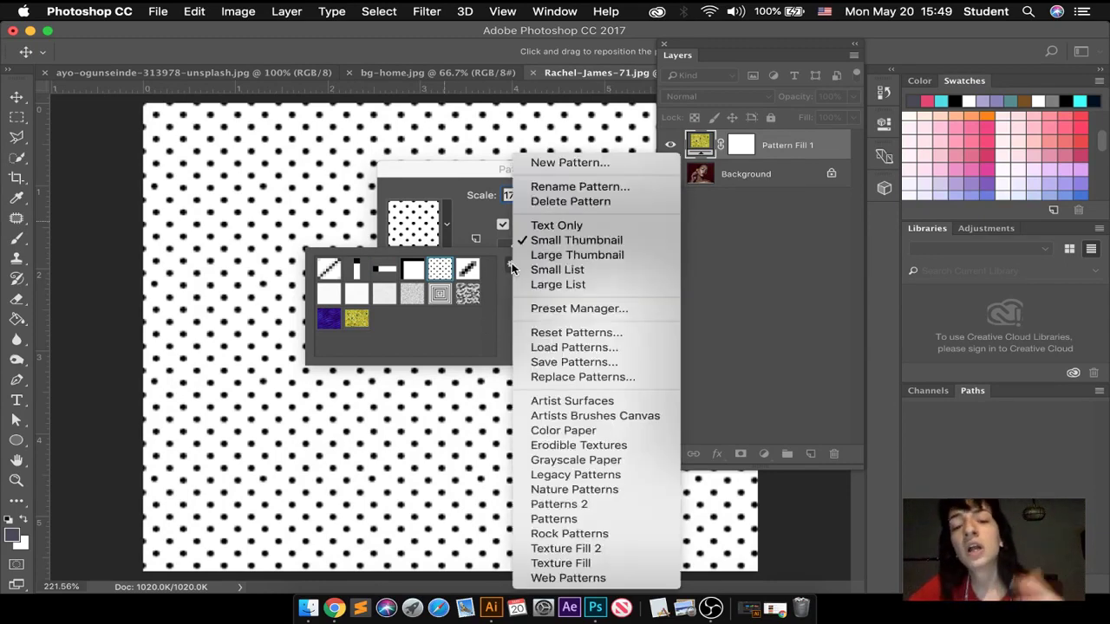
left_click(570, 437)
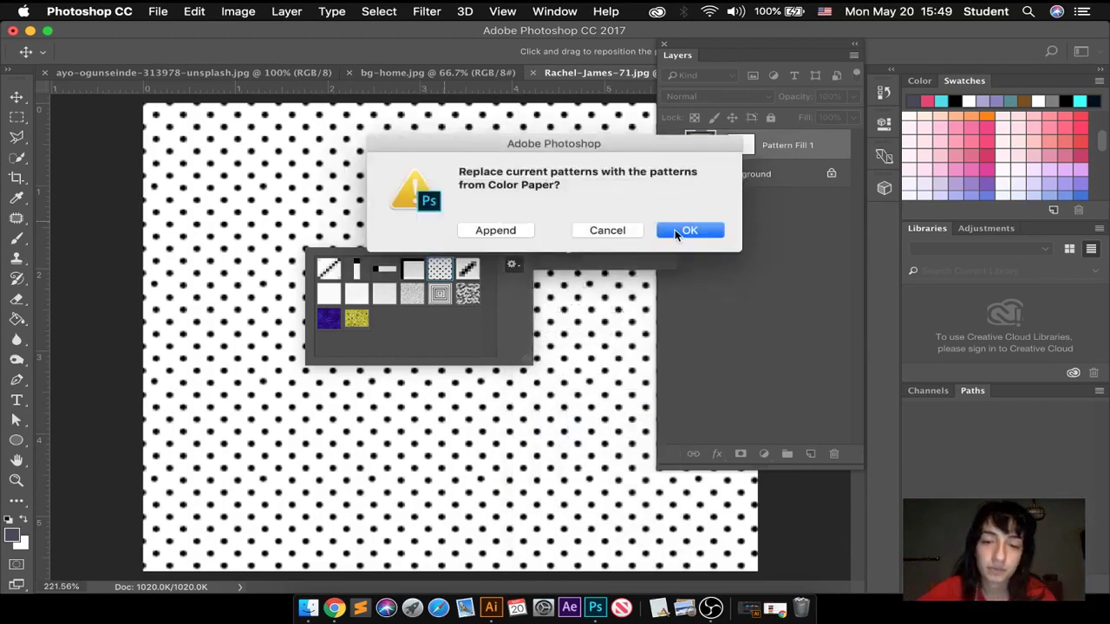
left_click(687, 230)
Step: Try several Color Paper patterns in the fill, including the blue, tan, leaf-flecked, dark red, pink and white papers
left_click(386, 270)
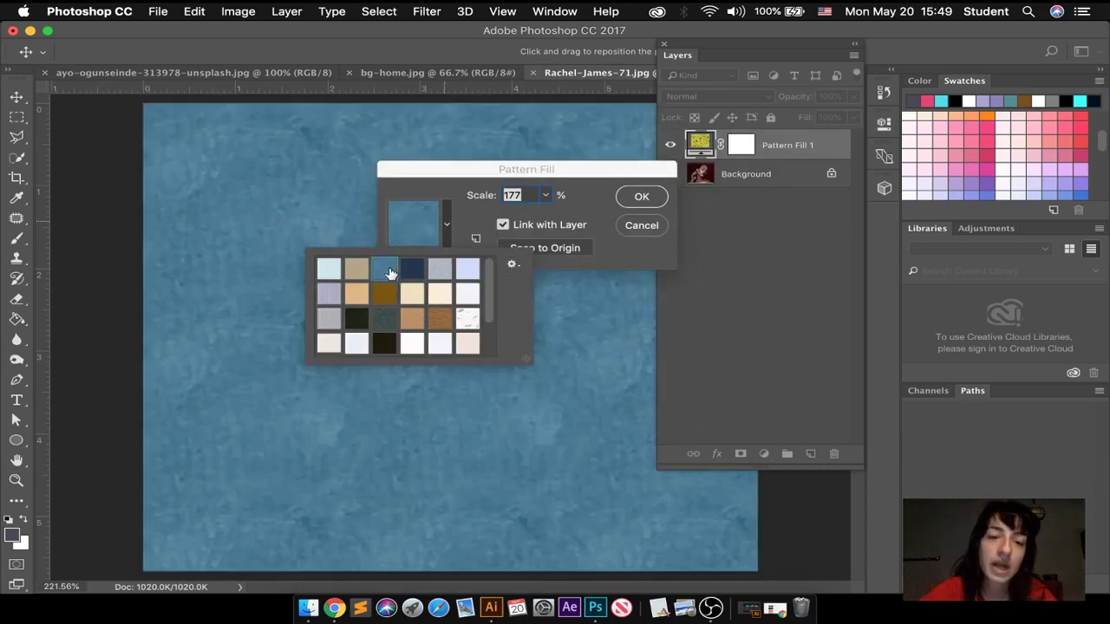
left_click(328, 269)
left_click(356, 270)
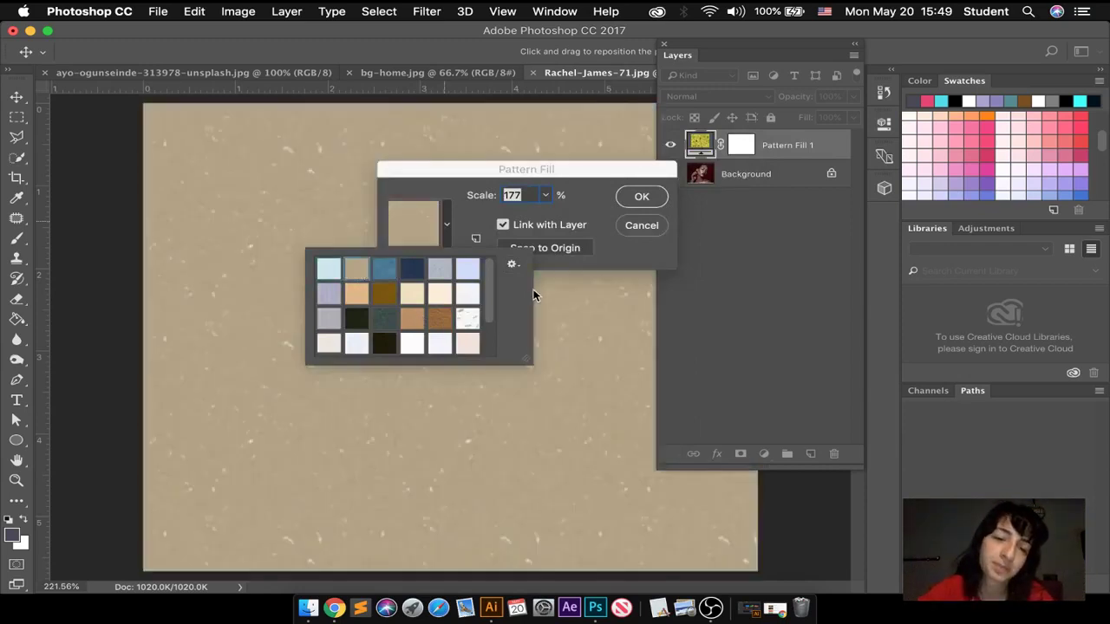
left_click(469, 320)
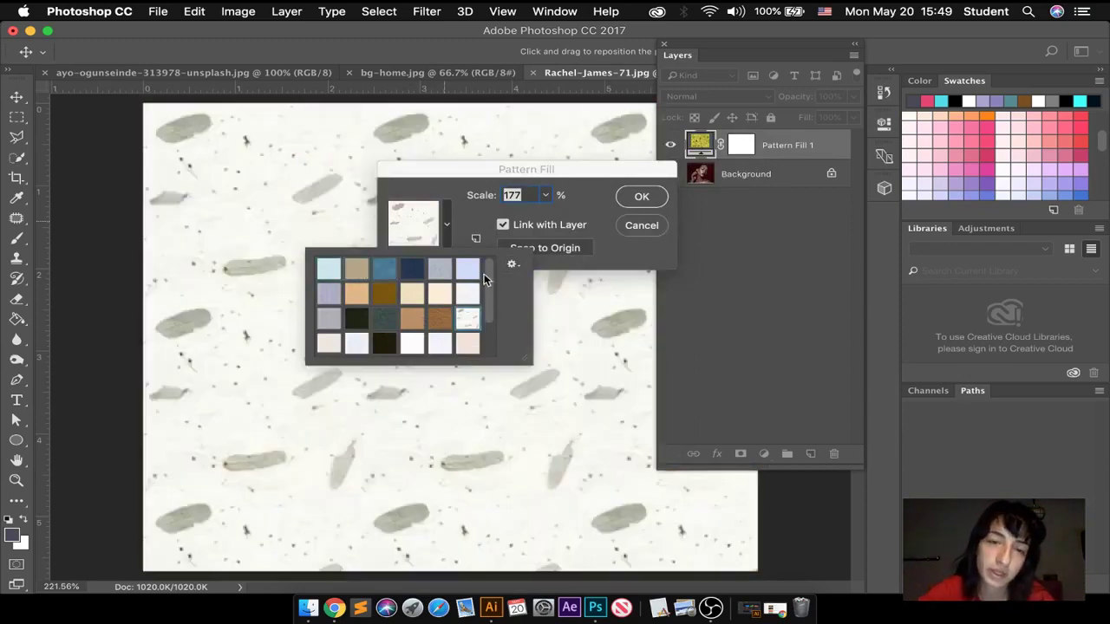
left_click_drag(488, 288, 488, 333)
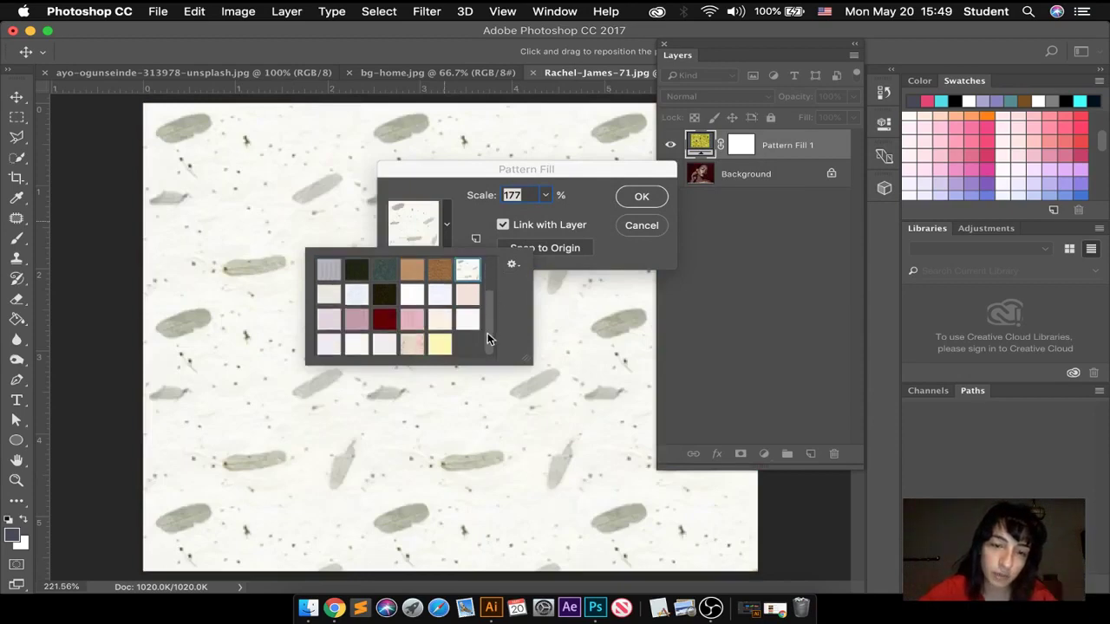
left_click(386, 322)
left_click(413, 322)
left_click(440, 322)
left_click(468, 322)
left_click(412, 345)
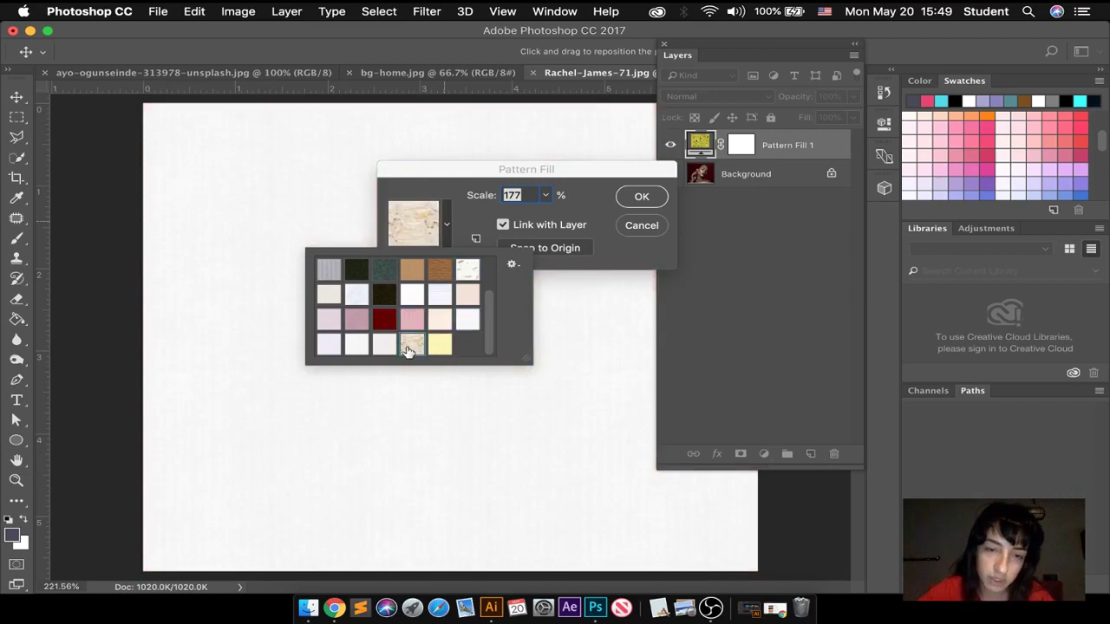
left_click(377, 346)
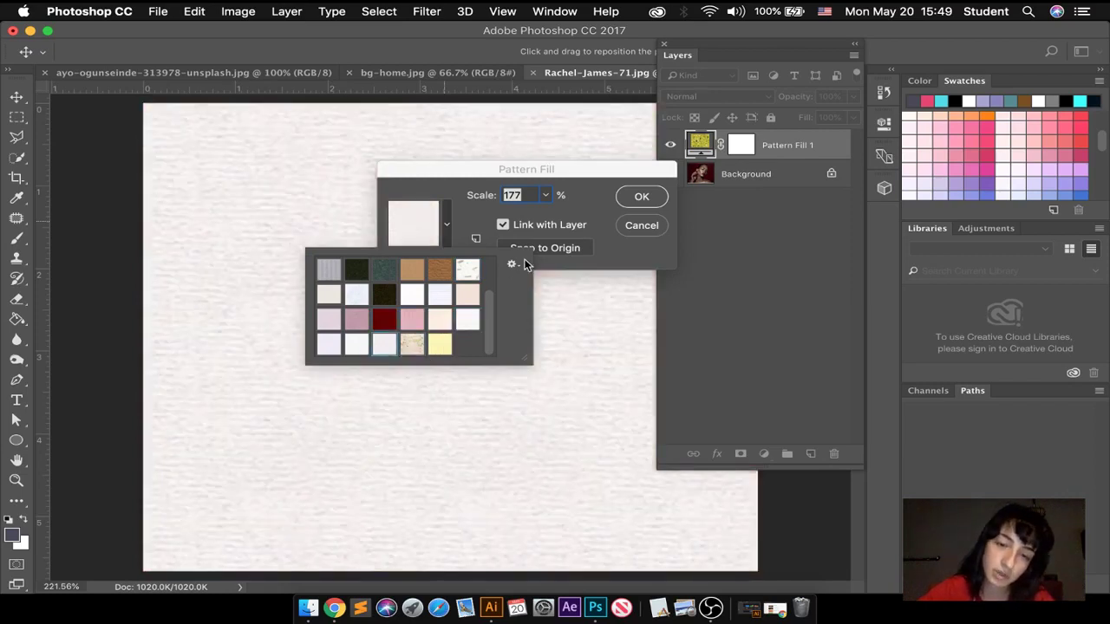
Step: Replace the current pattern presets with the Texture Fill set
left_click(512, 263)
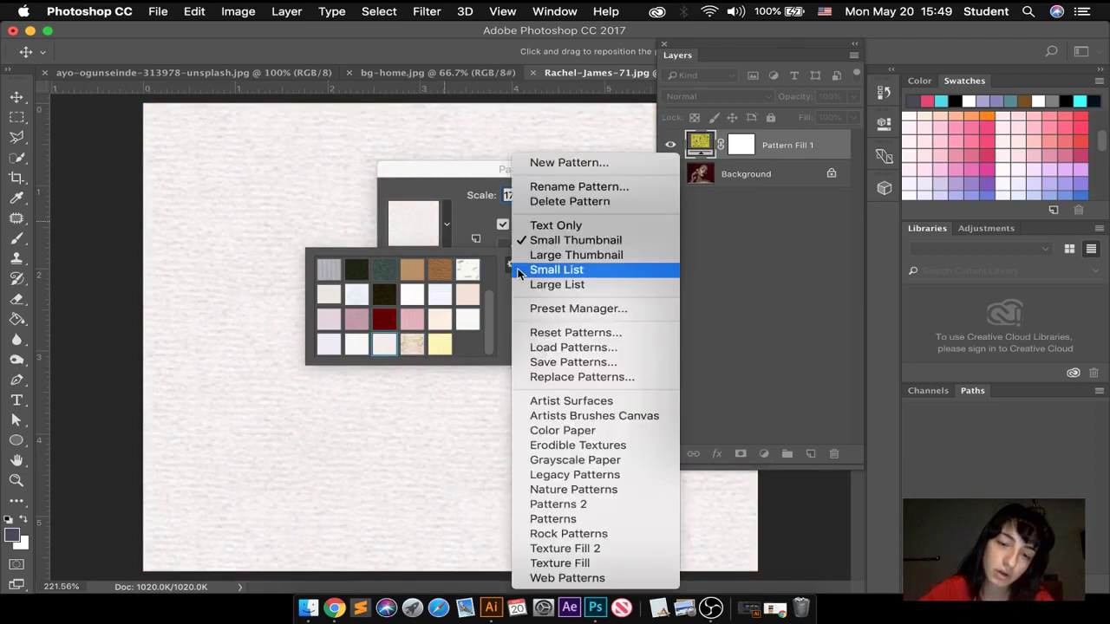
left_click(539, 561)
left_click(675, 230)
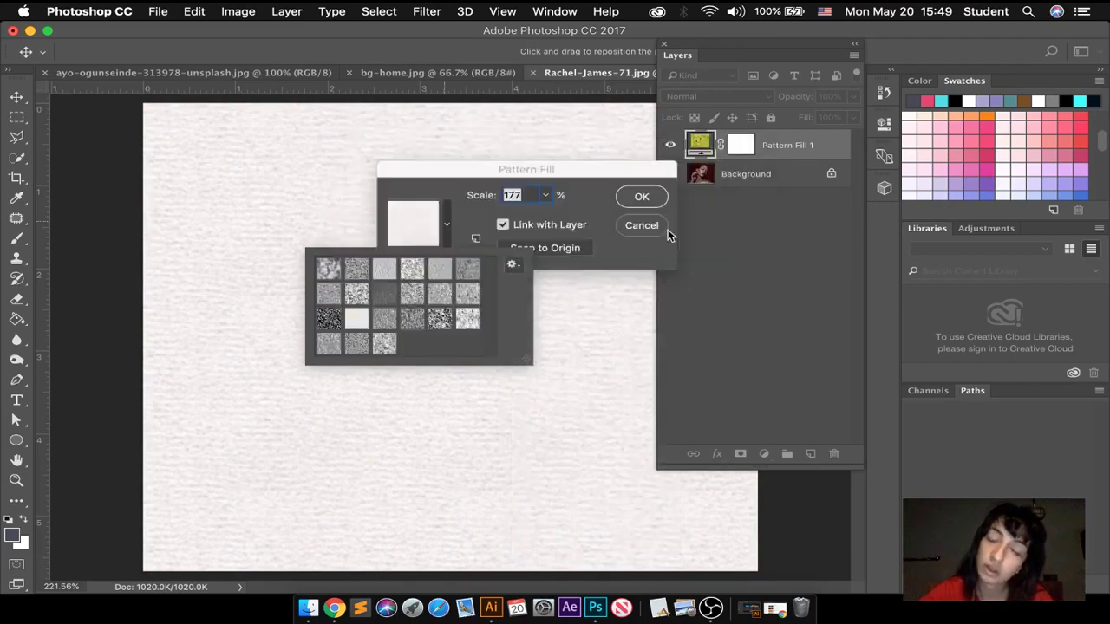
Step: Preview the dark grainy texture, choose the white marble-like veined texture instead, and apply the pattern fill
left_click(354, 271)
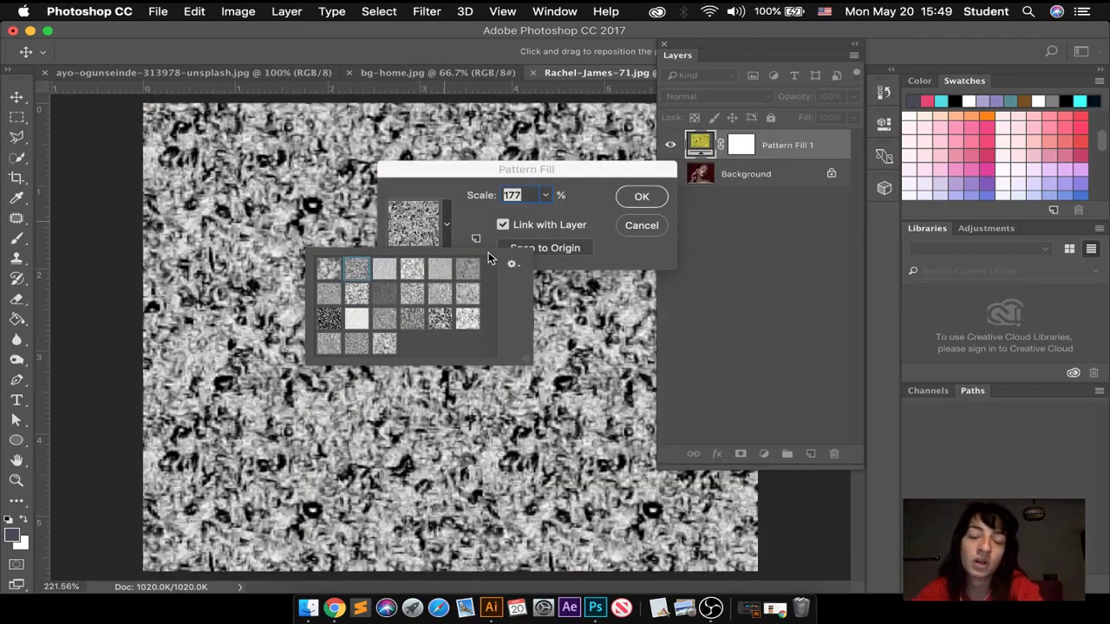
left_click(411, 270)
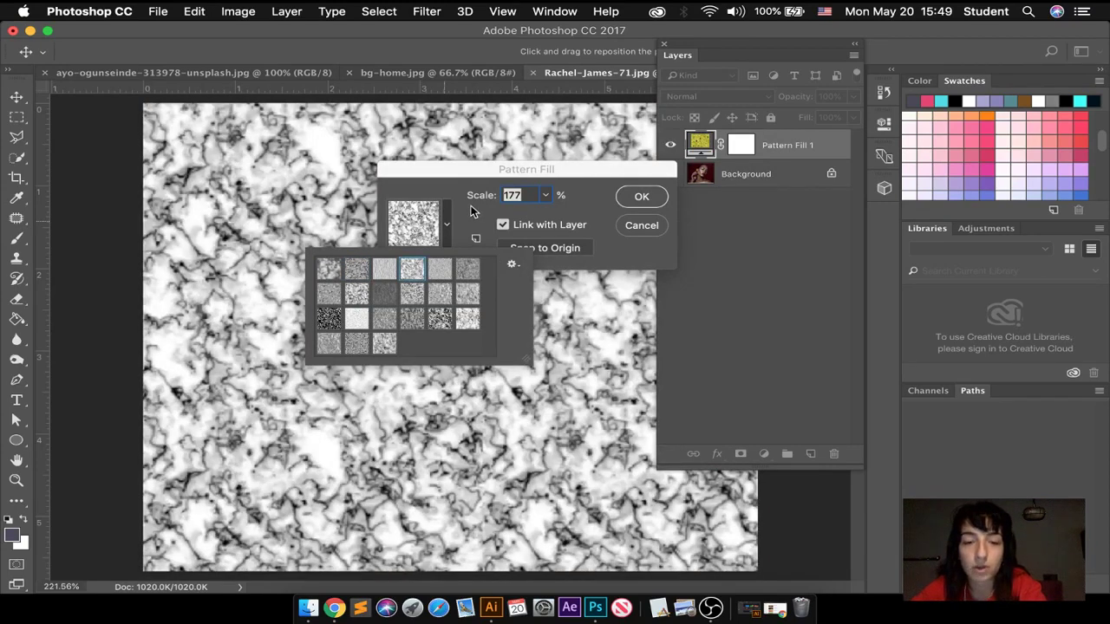
left_click(471, 213)
left_click(645, 199)
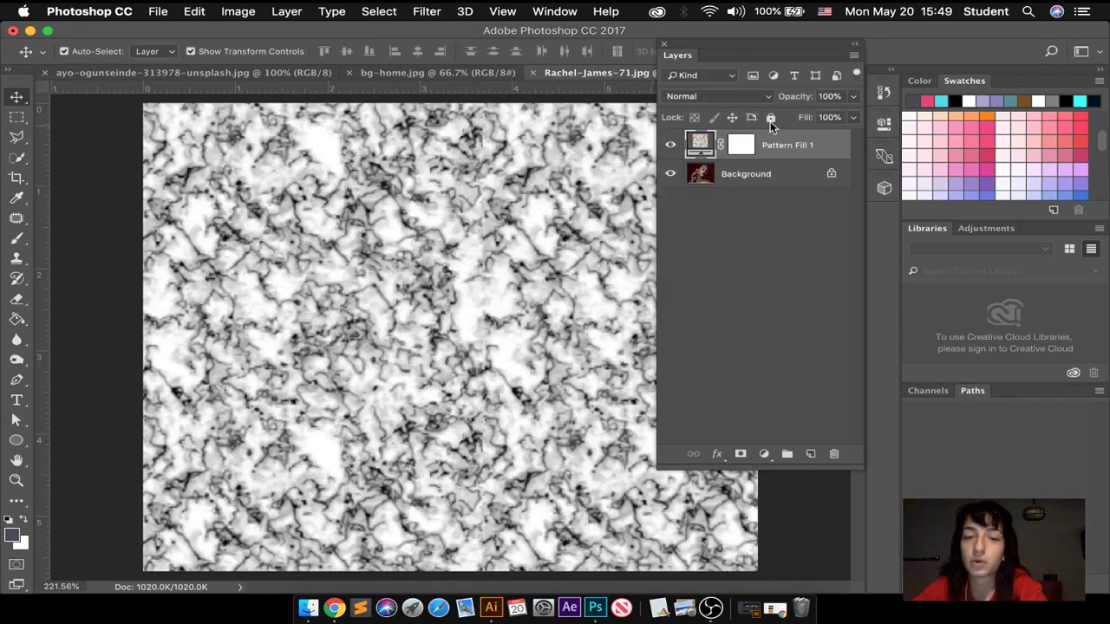
Step: Try the Linear Light, Hue, Saturation and Luminosity blend modes on the marble pattern fill layer
left_click(730, 97)
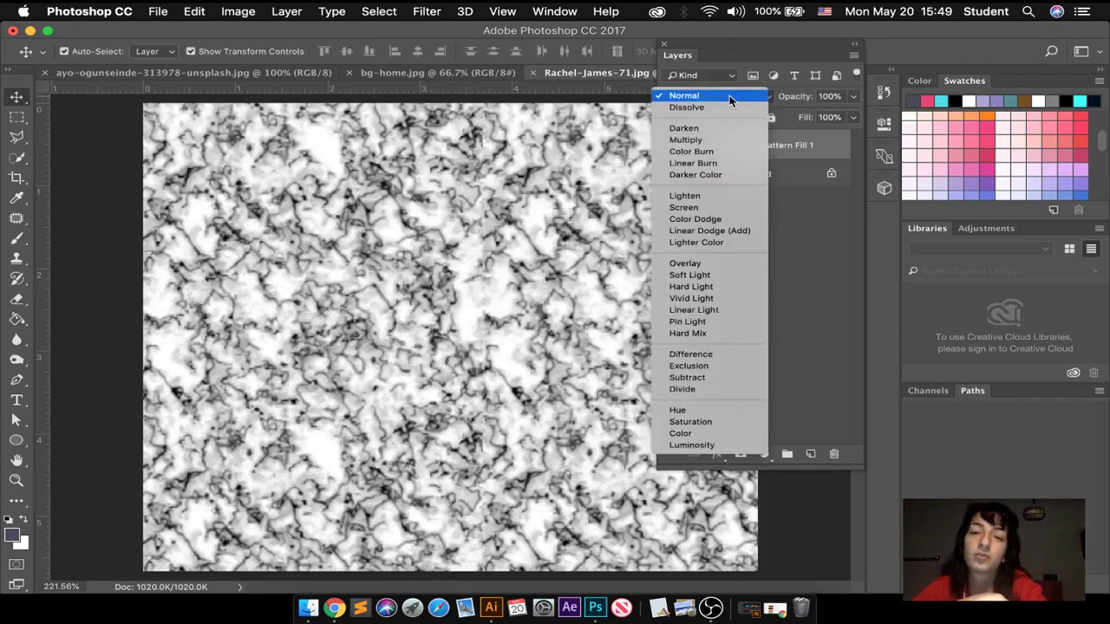
left_click(718, 311)
left_click(745, 98)
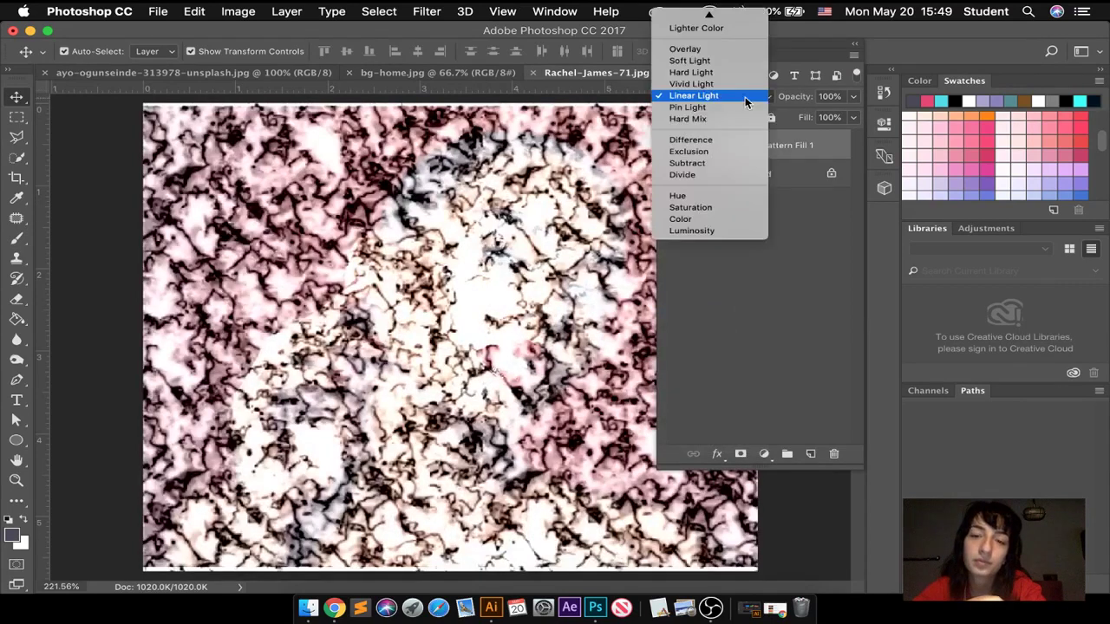
left_click(717, 195)
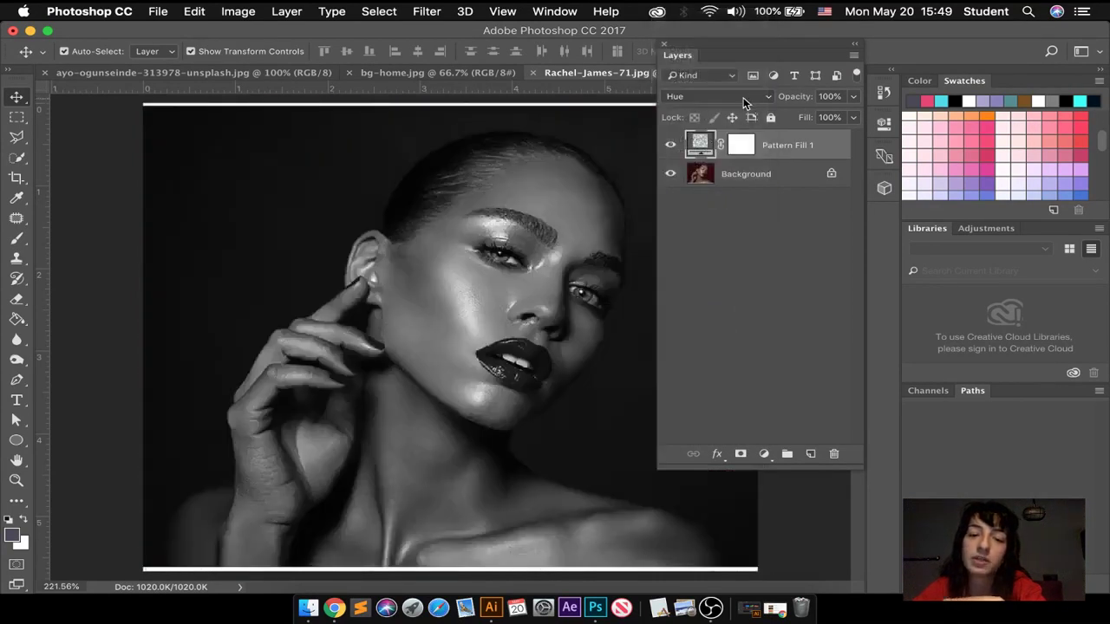
left_click(743, 97)
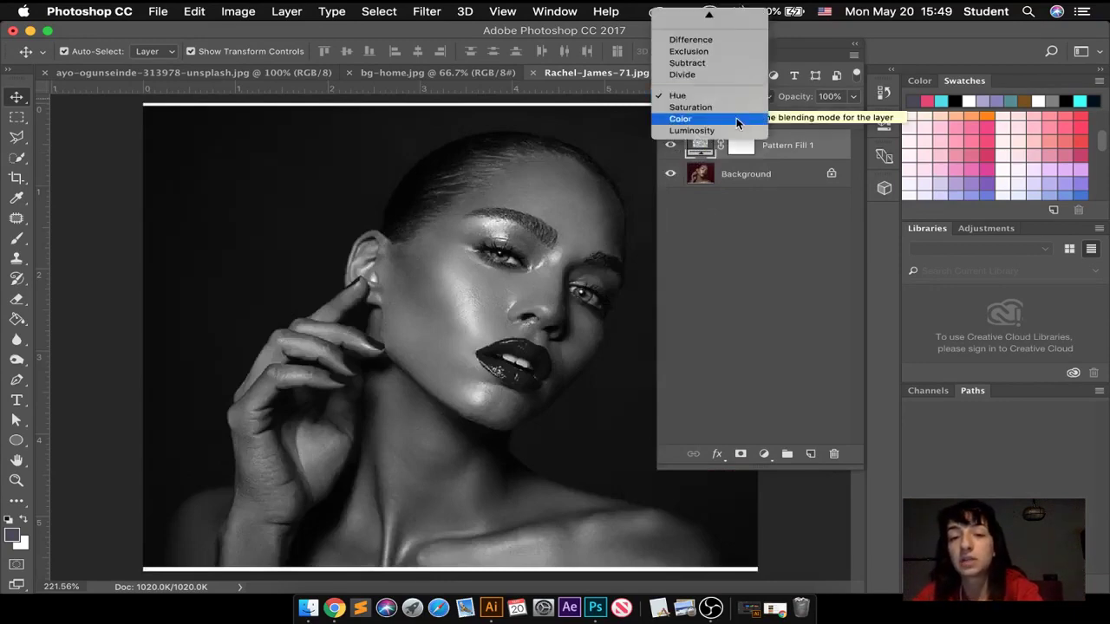
left_click(734, 108)
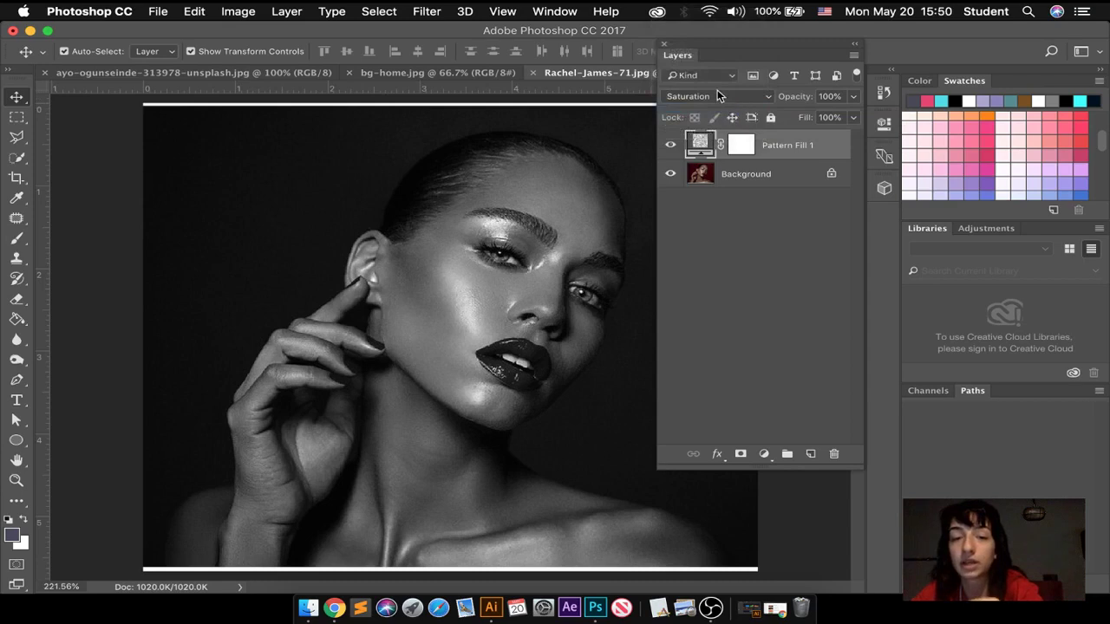
left_click(717, 91)
left_click(717, 118)
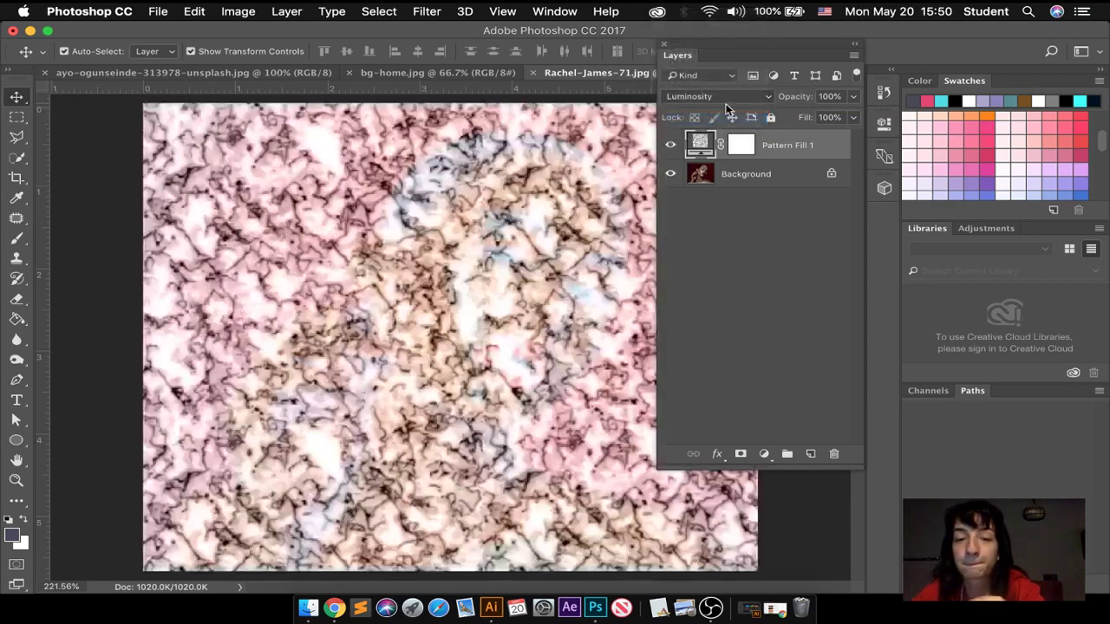
Step: Set the pattern fill layer to the Overlay blend mode and lower its opacity to about 36%
left_click(728, 97)
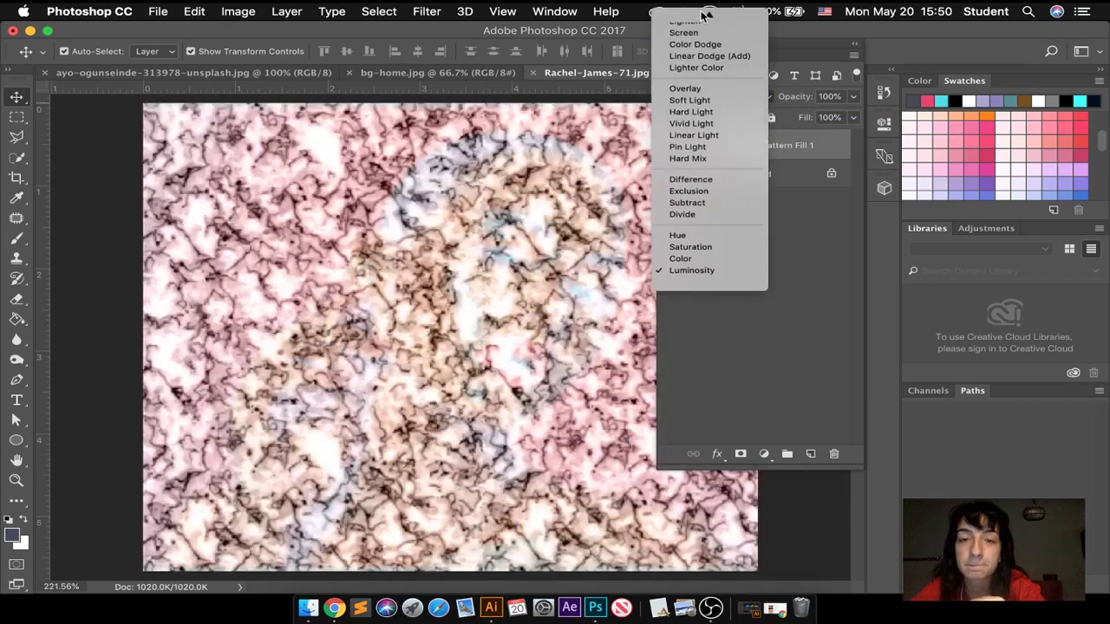
left_click(699, 117)
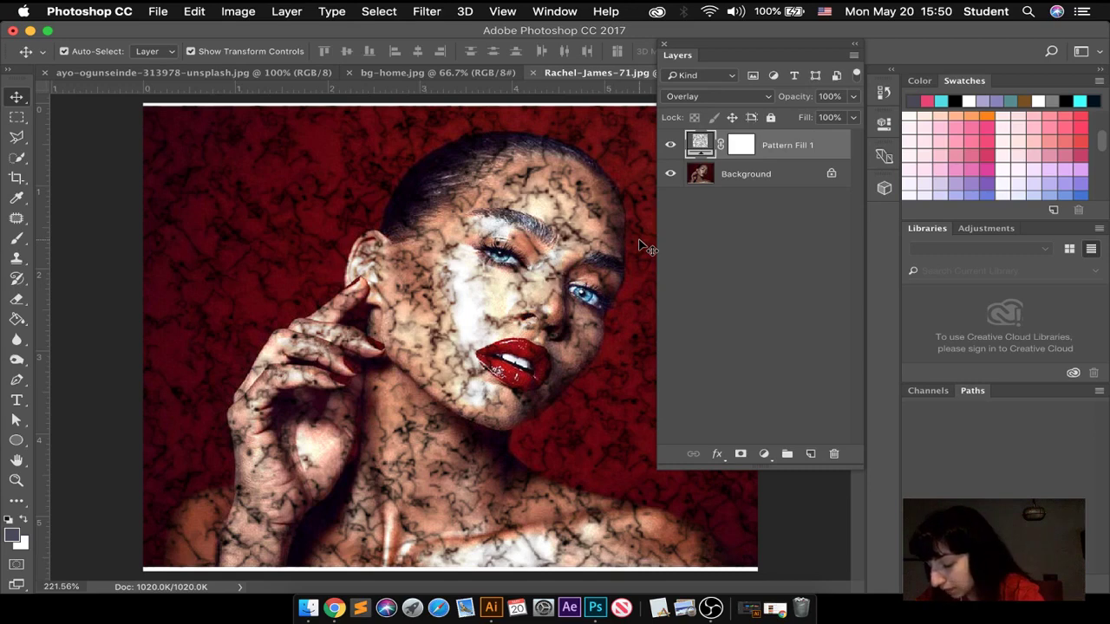
left_click_drag(853, 96, 797, 117)
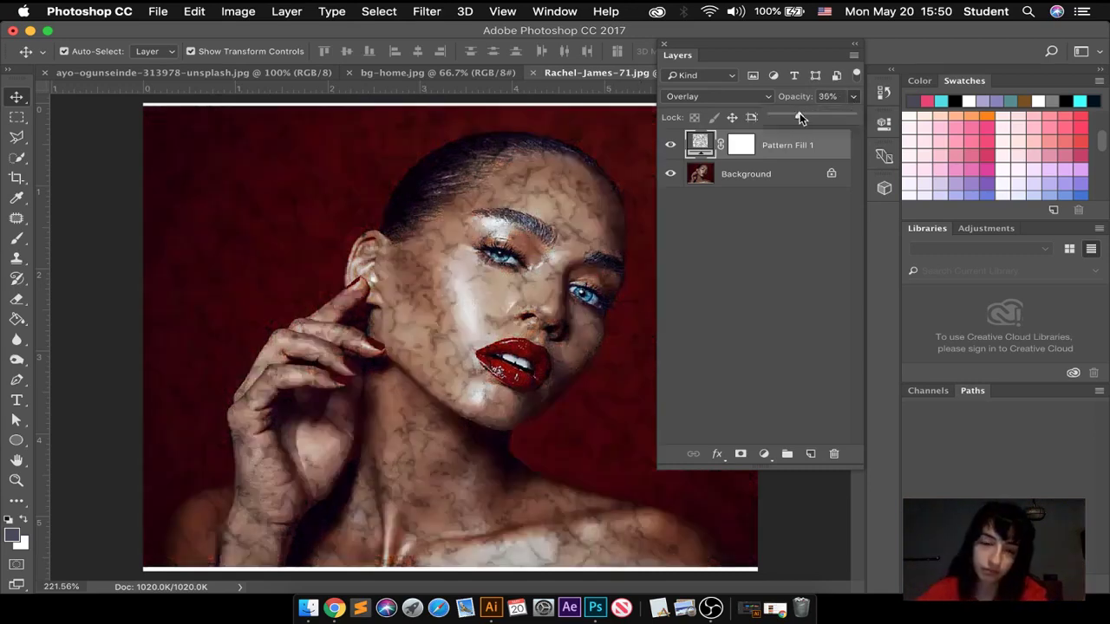
left_click(803, 249)
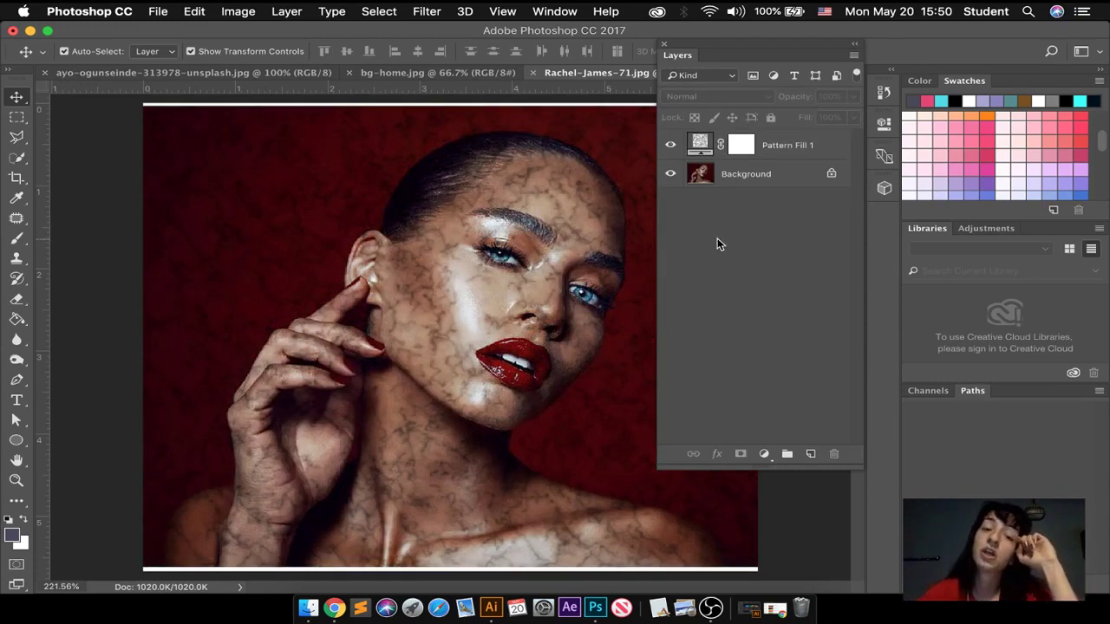
Step: Delete the pattern fill layer, add a Brightness/Contrast adjustment layer over the portrait, and move its settings away from the face
left_click_drag(699, 145, 833, 452)
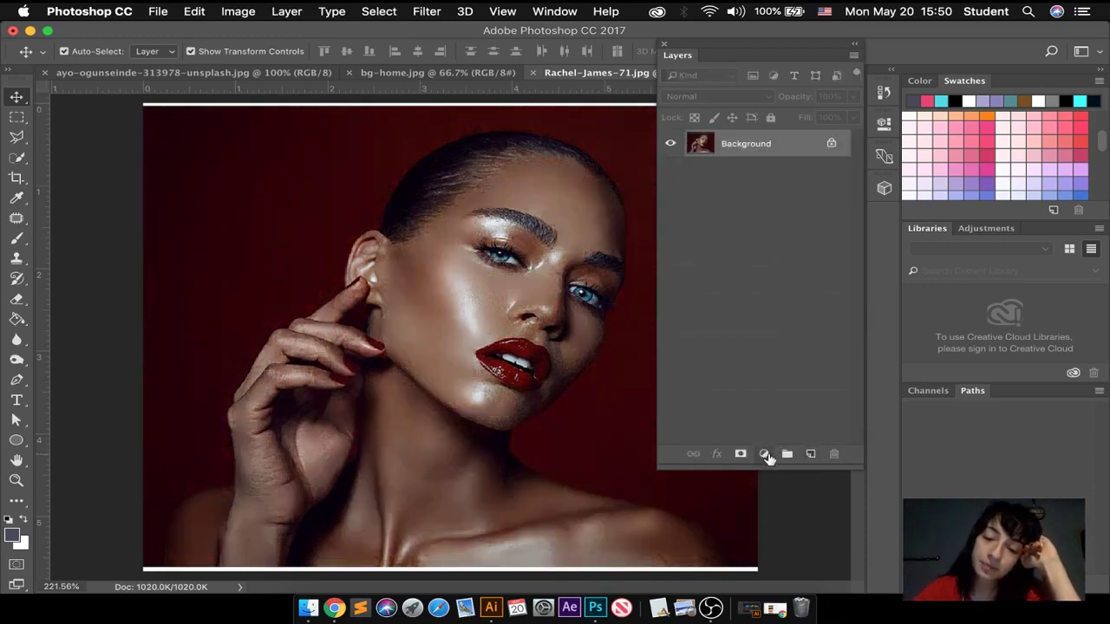
left_click(764, 453)
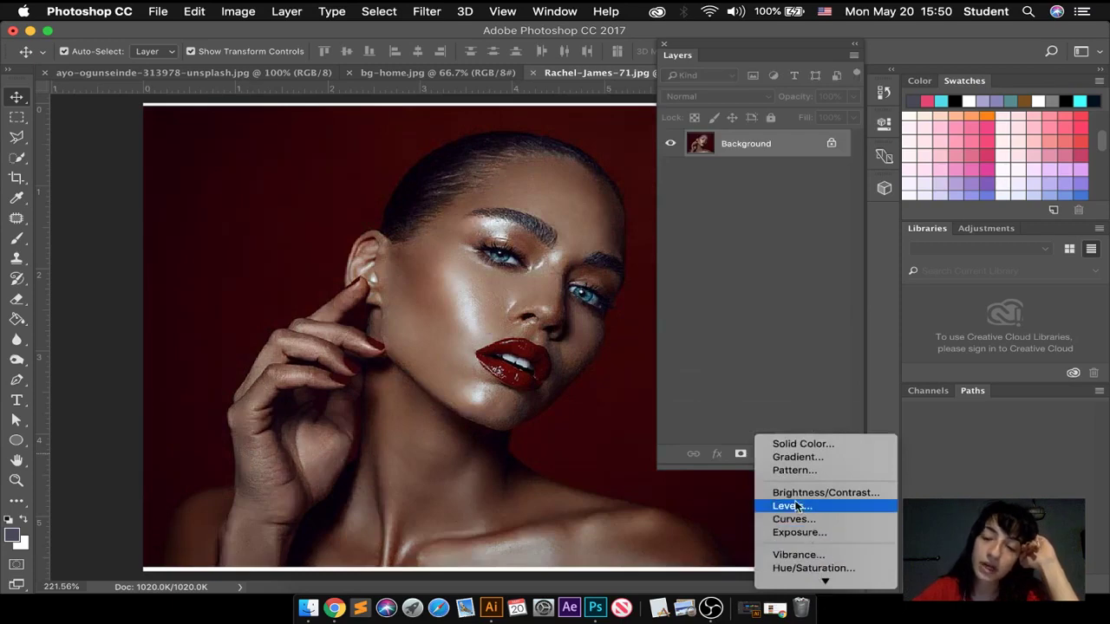
left_click(791, 495)
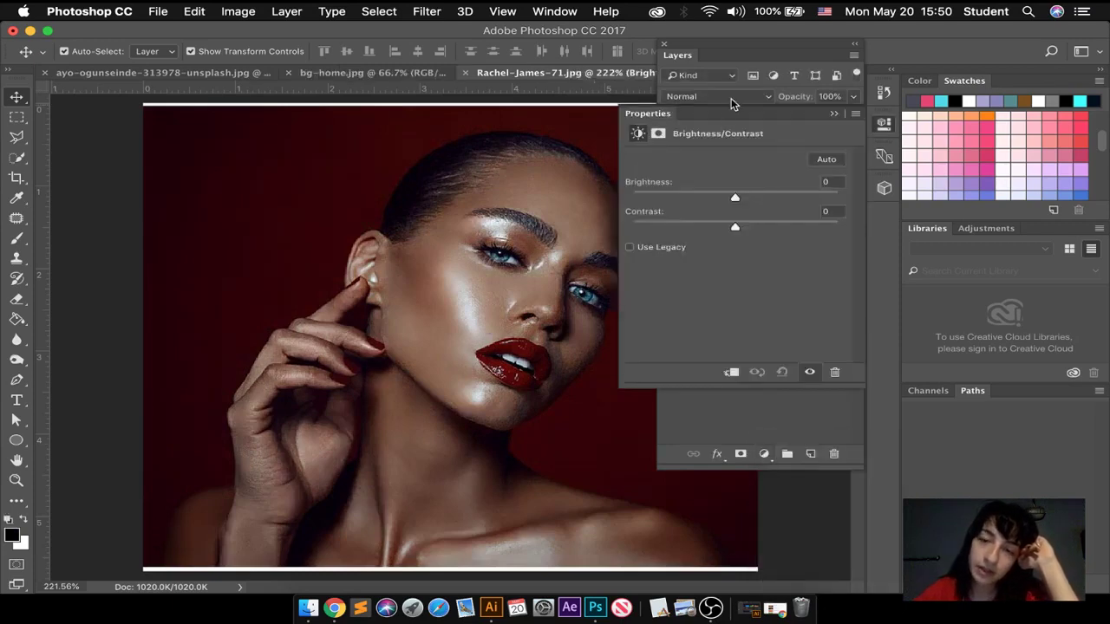
left_click_drag(667, 114, 229, 129)
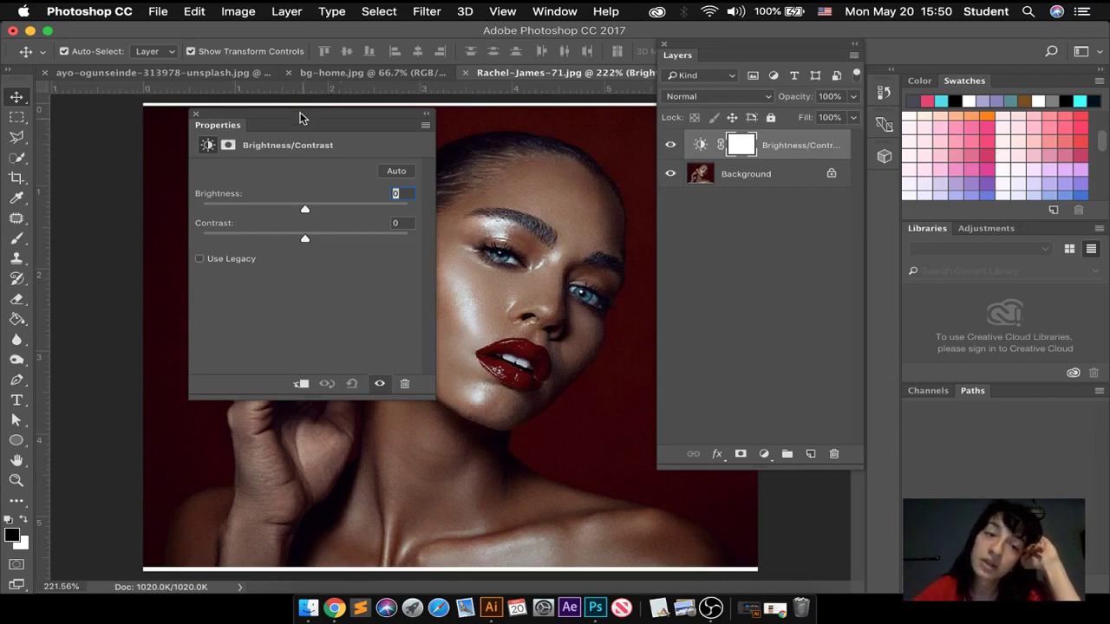
left_click_drag(215, 114, 79, 105)
Step: Experiment with lighter and darker settings on the Brightness/Contrast adjustment, ending at brightness 57 and contrast 67
left_click_drag(167, 202, 232, 205)
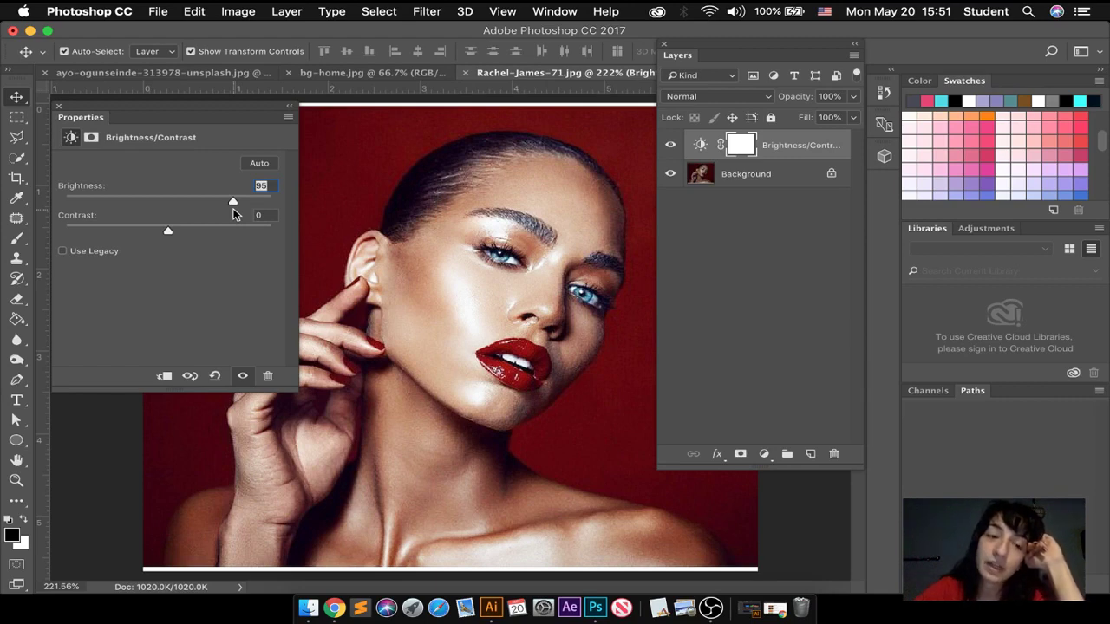
left_click_drag(234, 209, 226, 242)
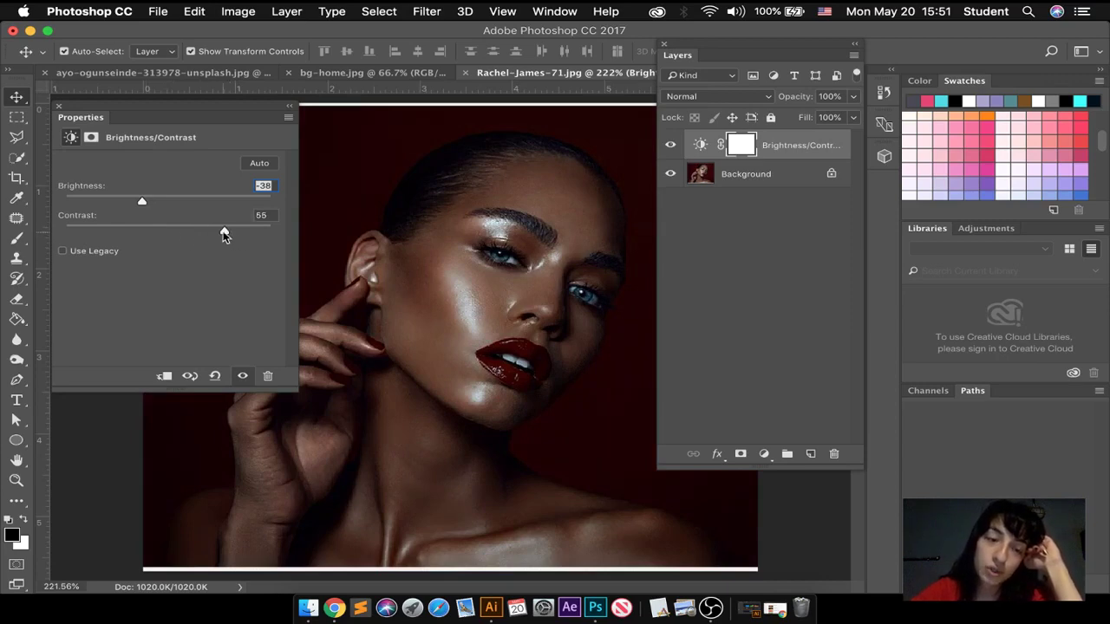
mouse_move(223, 236)
left_mouse_down()
mouse_move(82, 231)
mouse_move(223, 229)
mouse_move(239, 239)
left_mouse_up()
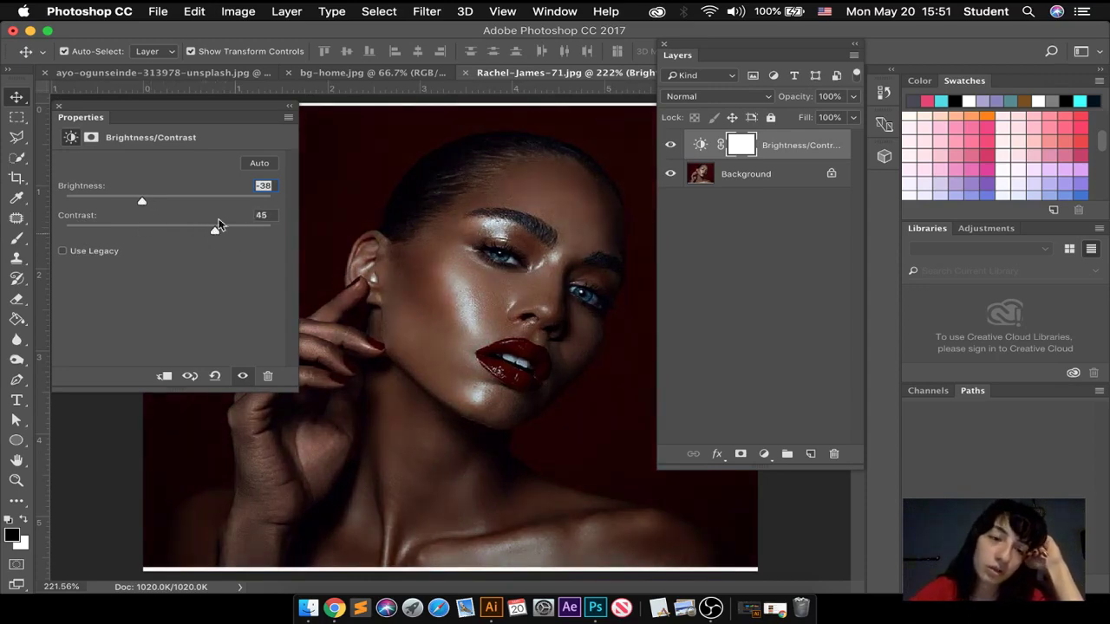
left_click_drag(219, 223, 239, 240)
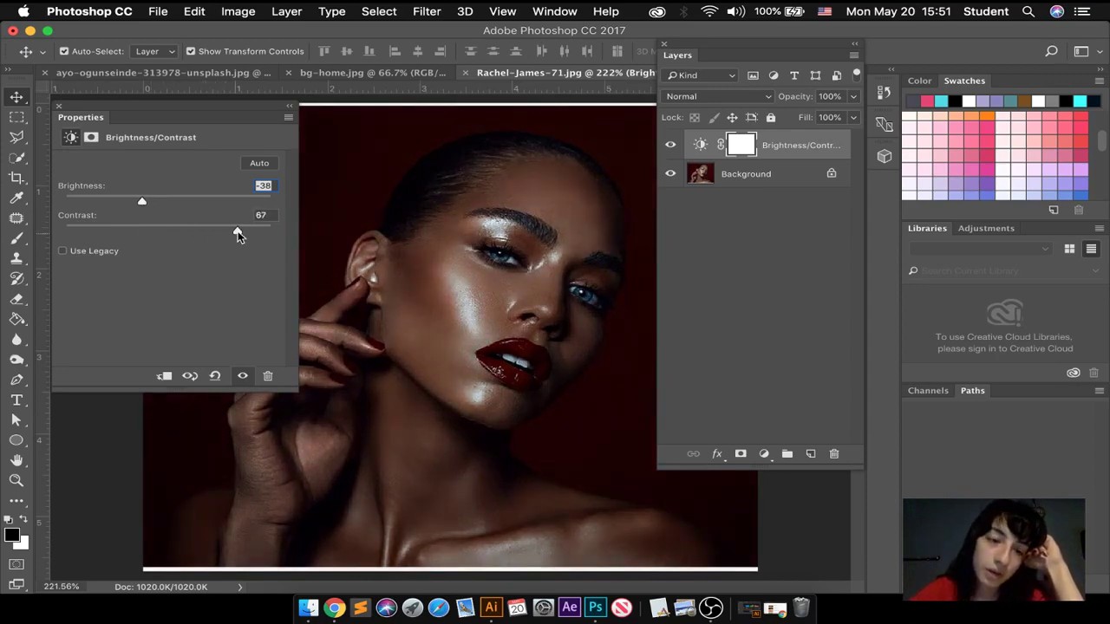
left_click(215, 200)
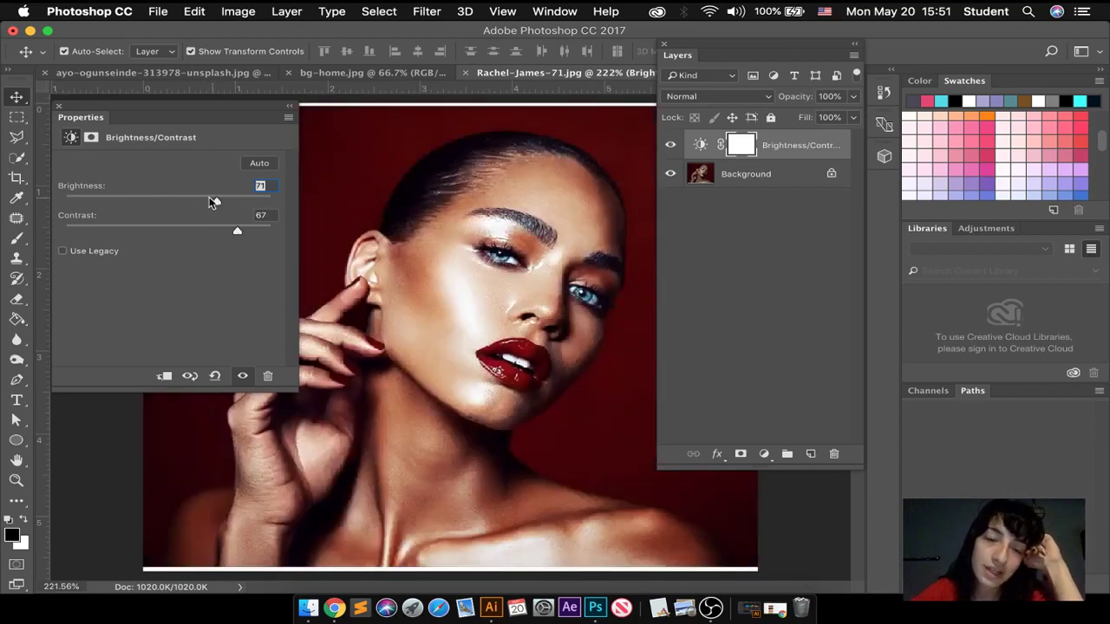
left_click_drag(216, 200, 206, 200)
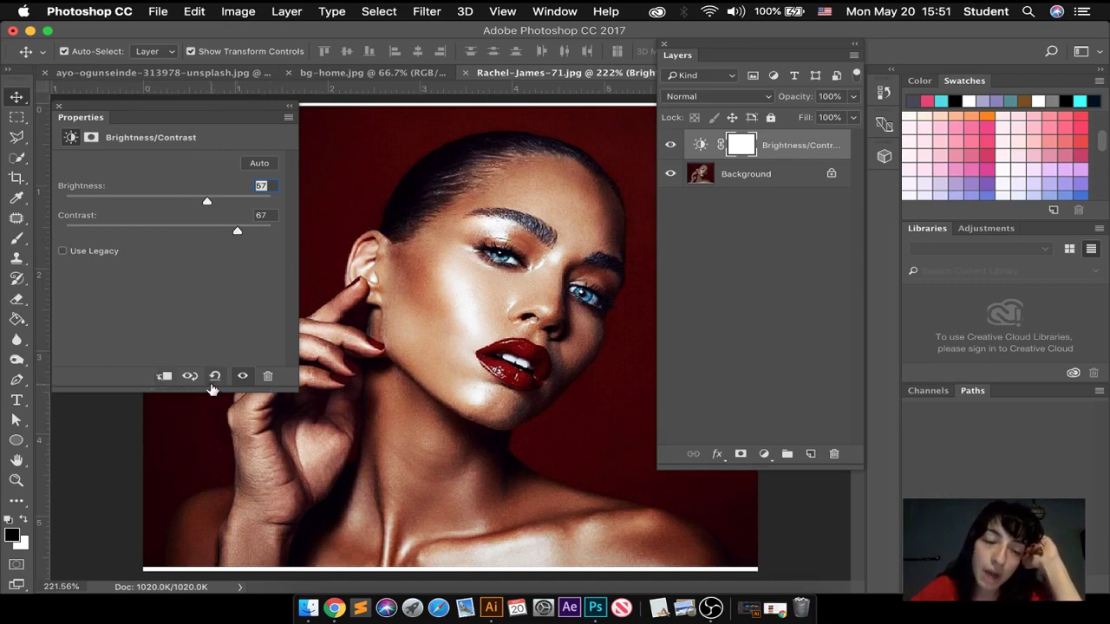
Step: Clip the Brightness/Contrast adjustment to the Background layer, switching the clipping off and on again to demonstrate it
left_click(165, 380)
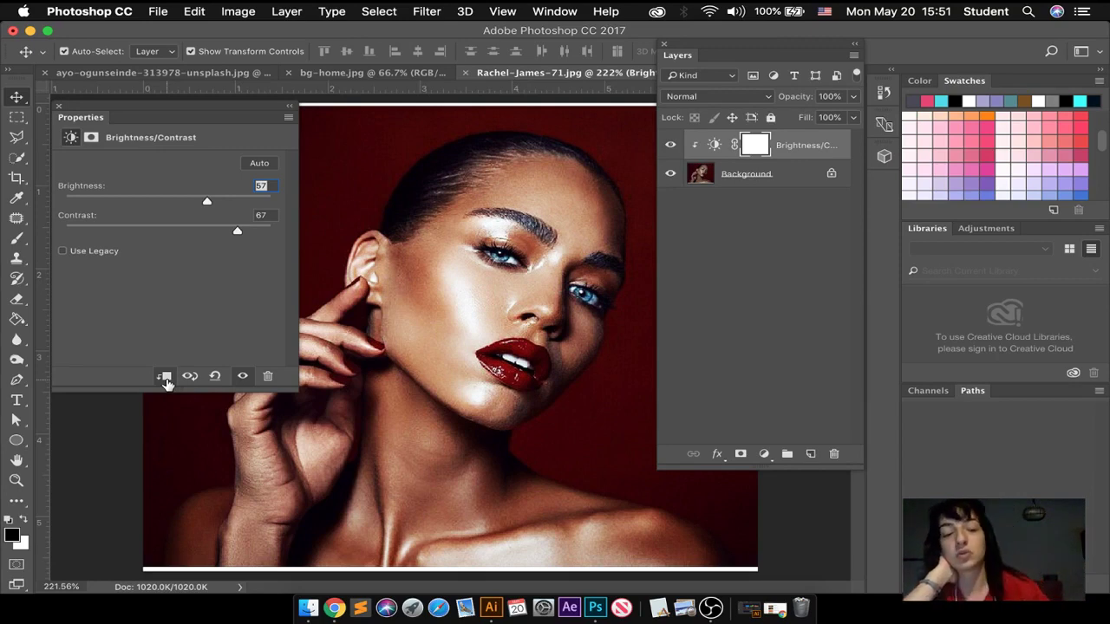
left_click(165, 379)
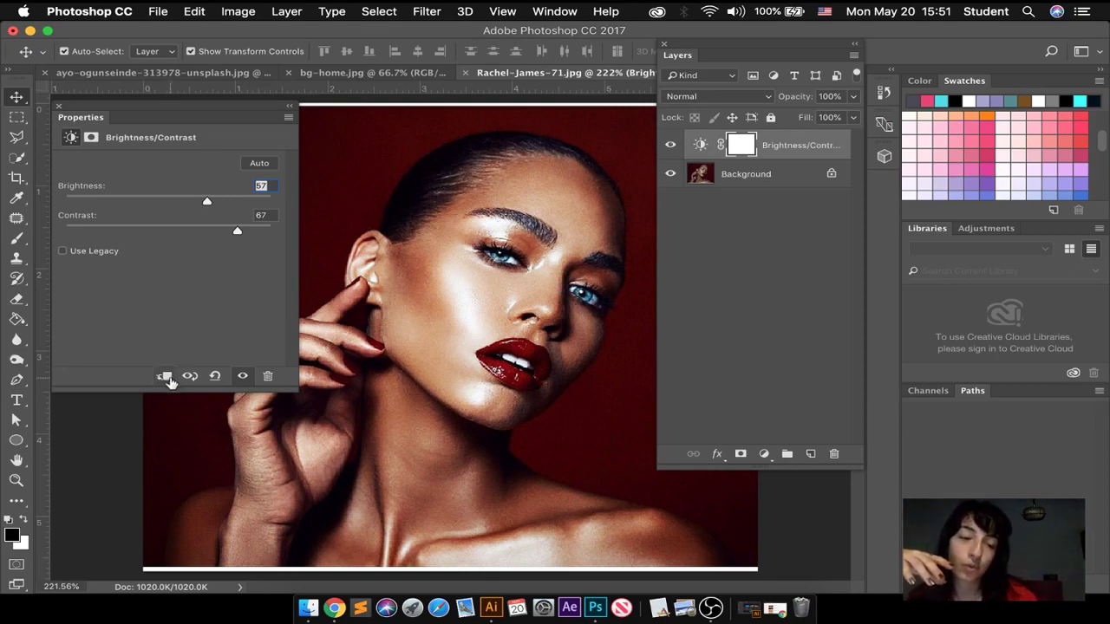
left_click(166, 378)
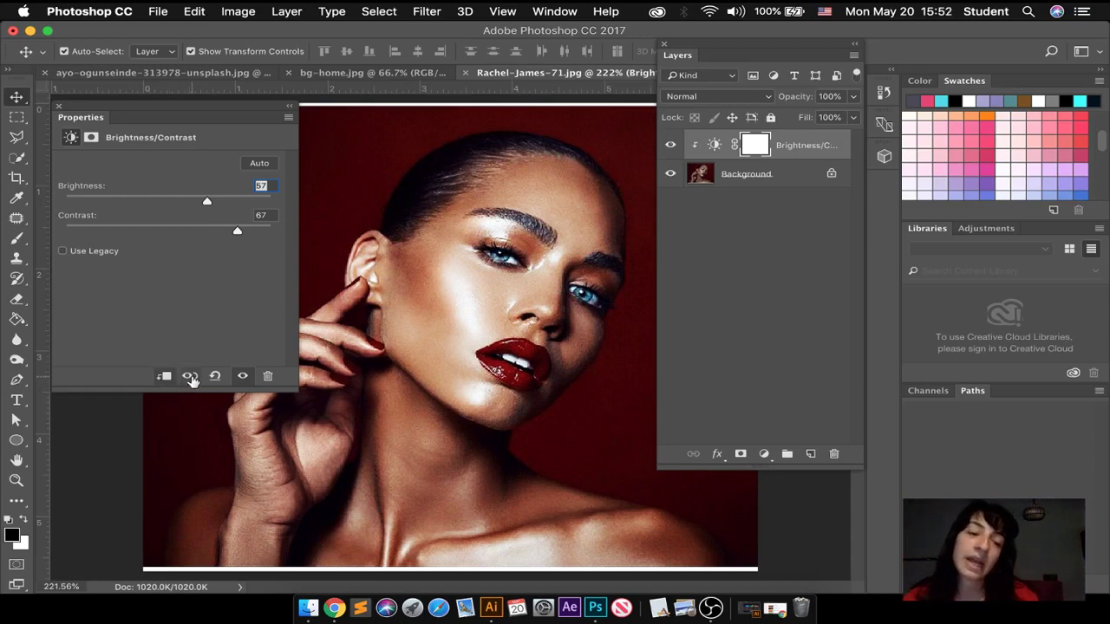
Step: Compare the portrait repeatedly between the adjustment's previous state and its current brightness and contrast settings
left_click(191, 380)
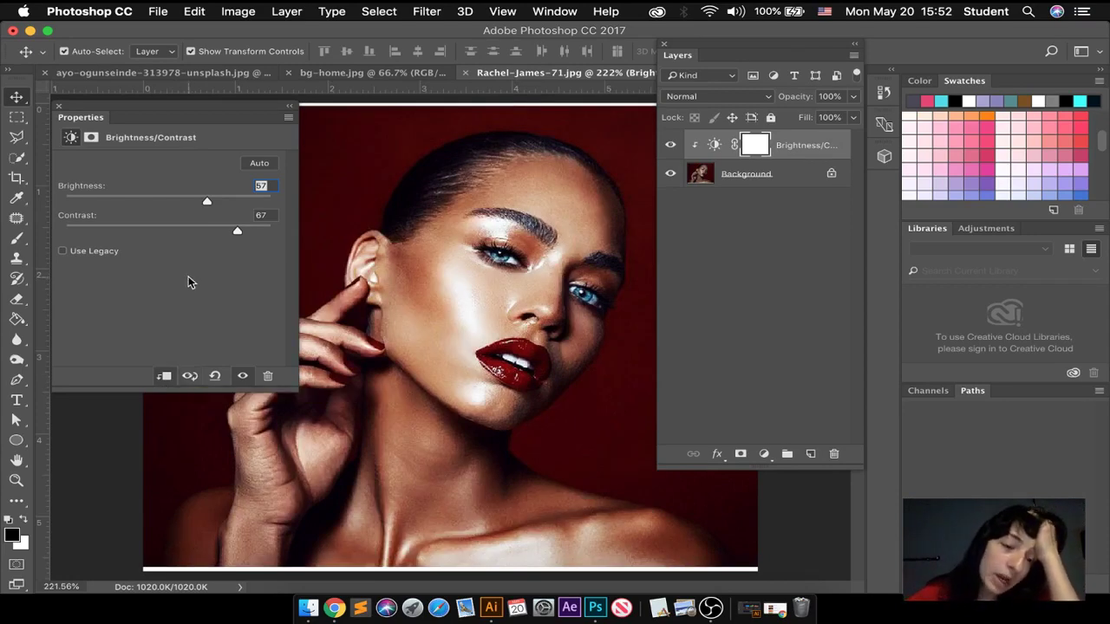
left_click(191, 378)
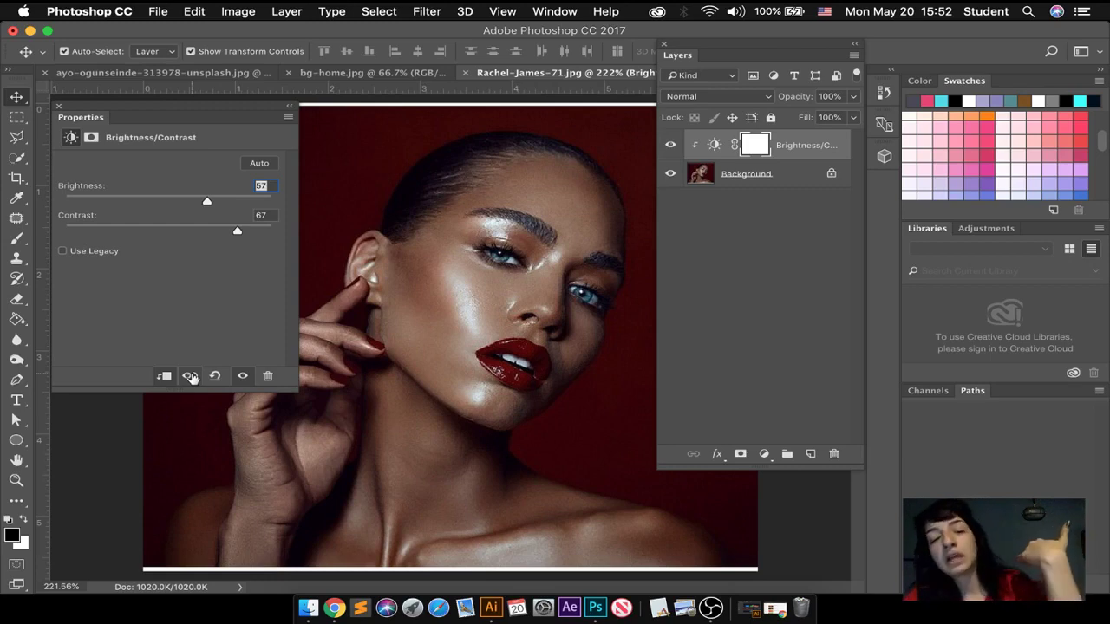
left_click(192, 378)
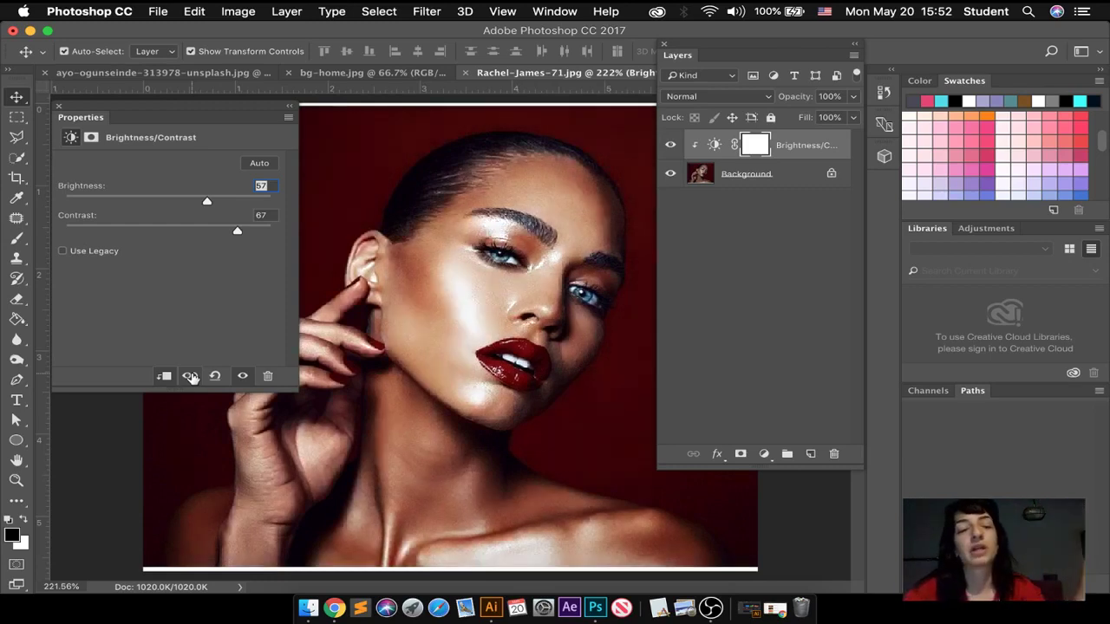
left_click(192, 378)
left_click(192, 378)
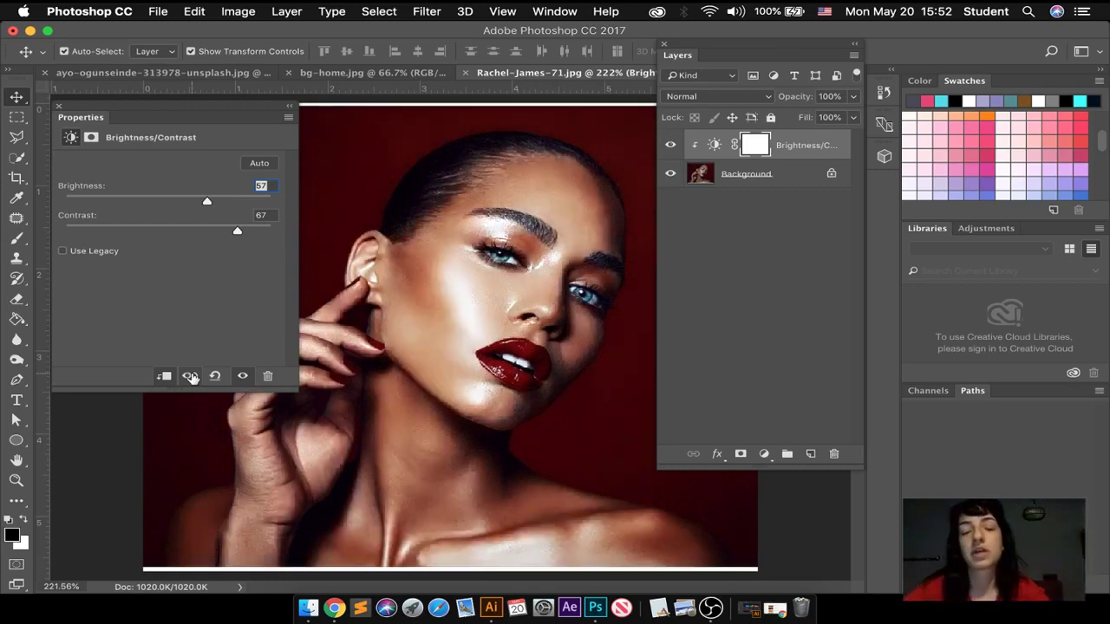
left_click(192, 378)
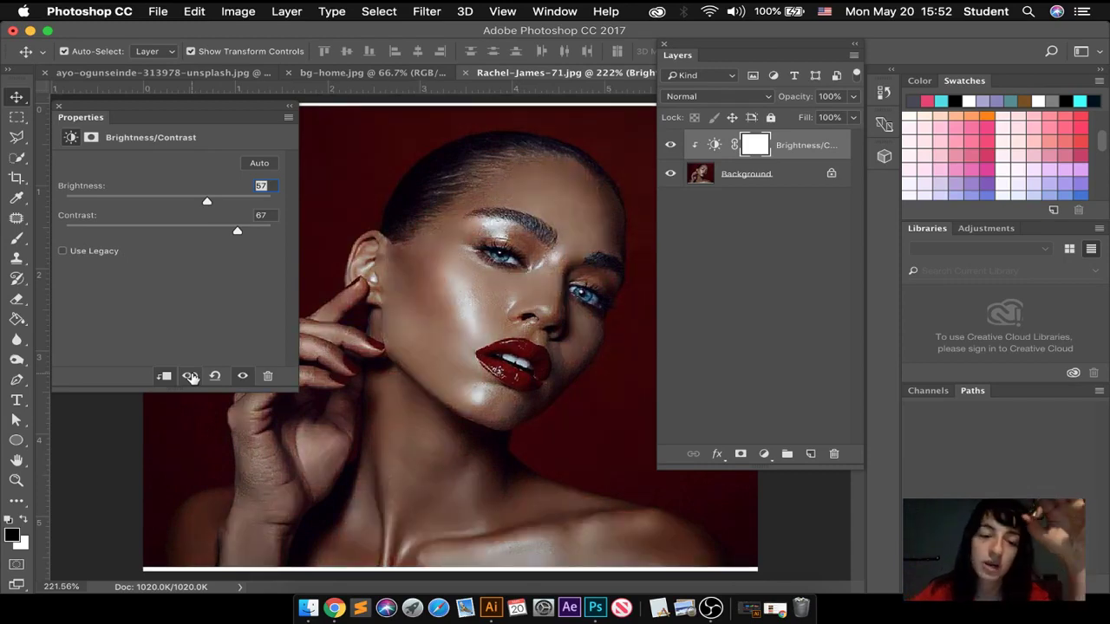
left_click(191, 378)
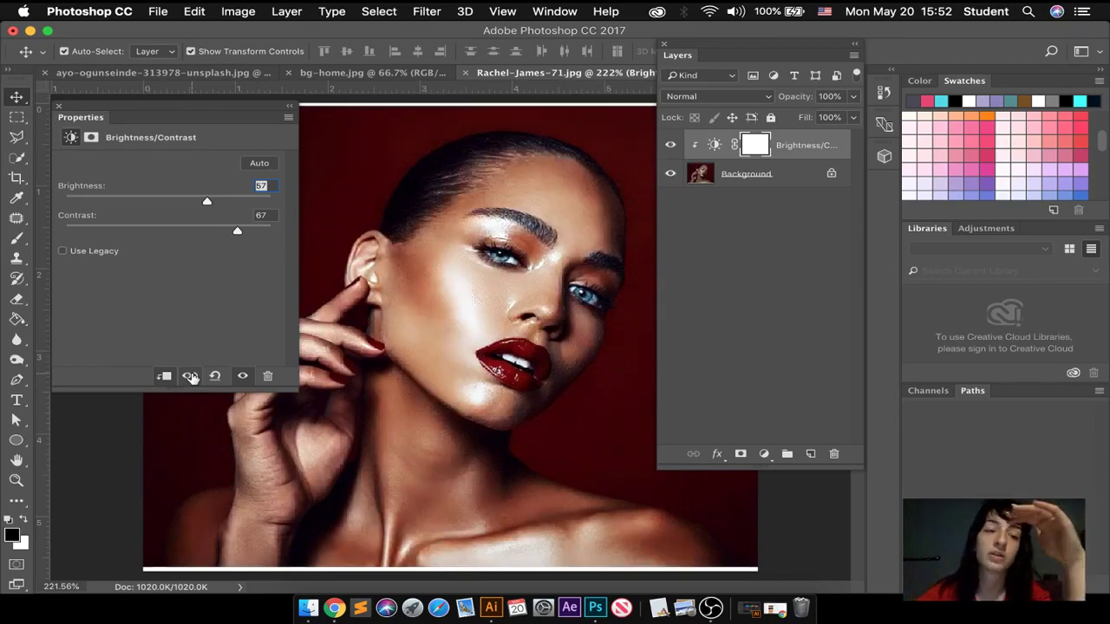
Step: Reset the adjustment to its defaults, test brightness 67 with contrast -31 and 0, and restore the defaults again
left_click(216, 377)
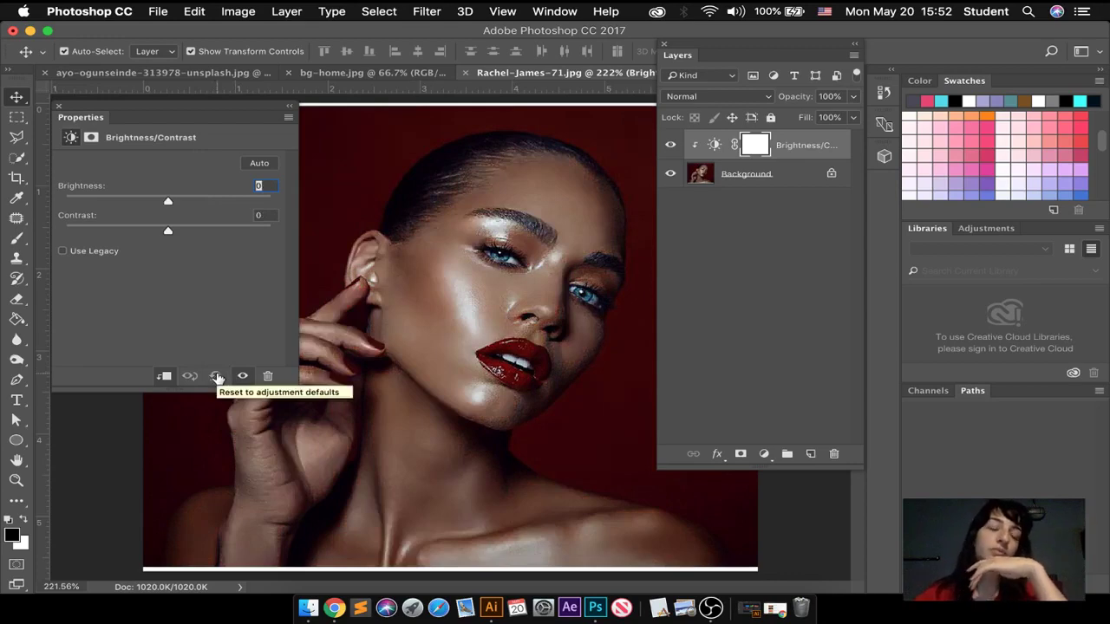
left_click(215, 200)
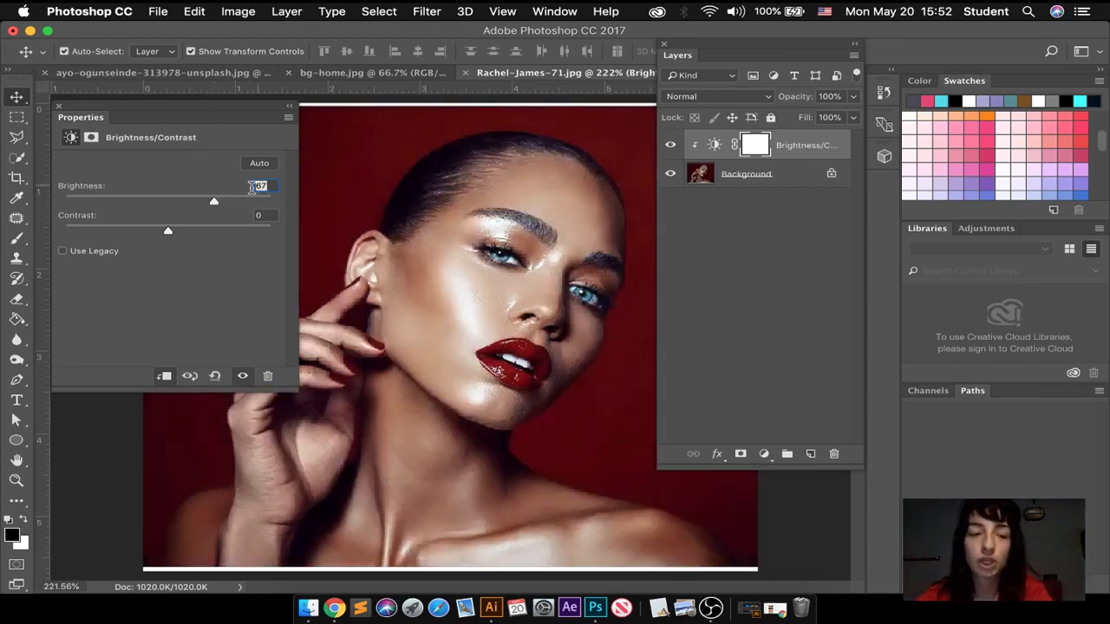
left_click_drag(160, 228, 105, 232)
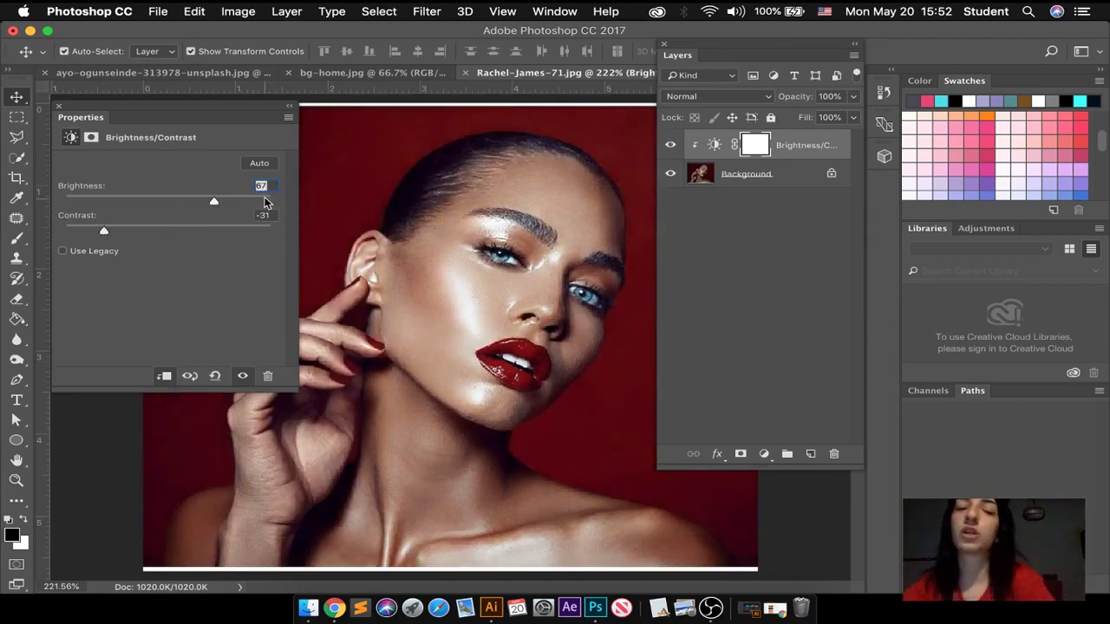
left_click_drag(271, 214, 235, 213)
type("0")
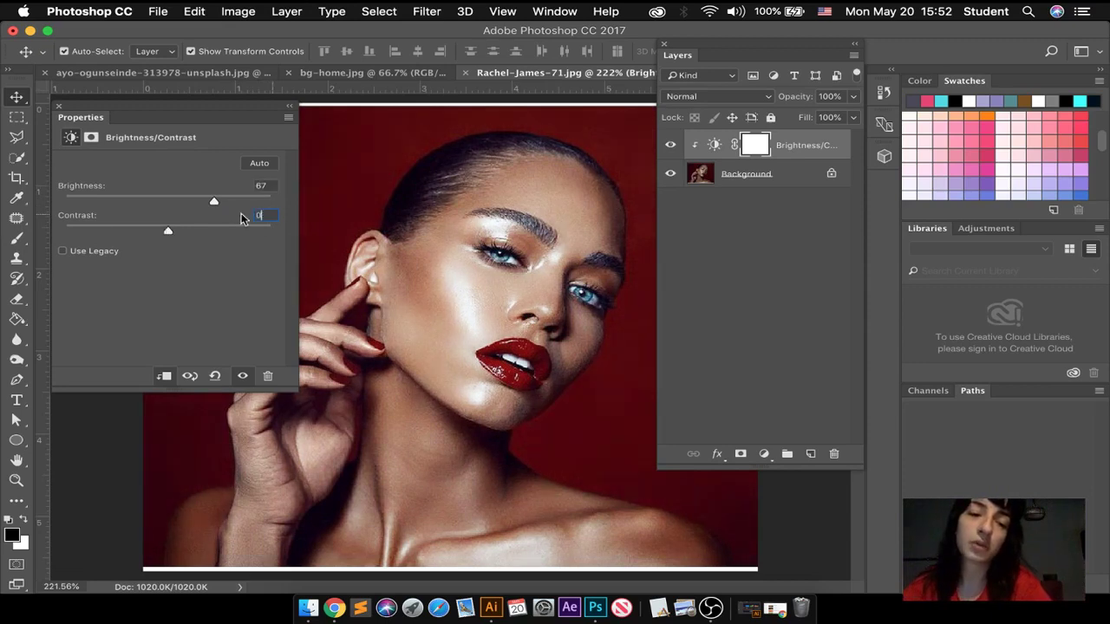
left_click(215, 378)
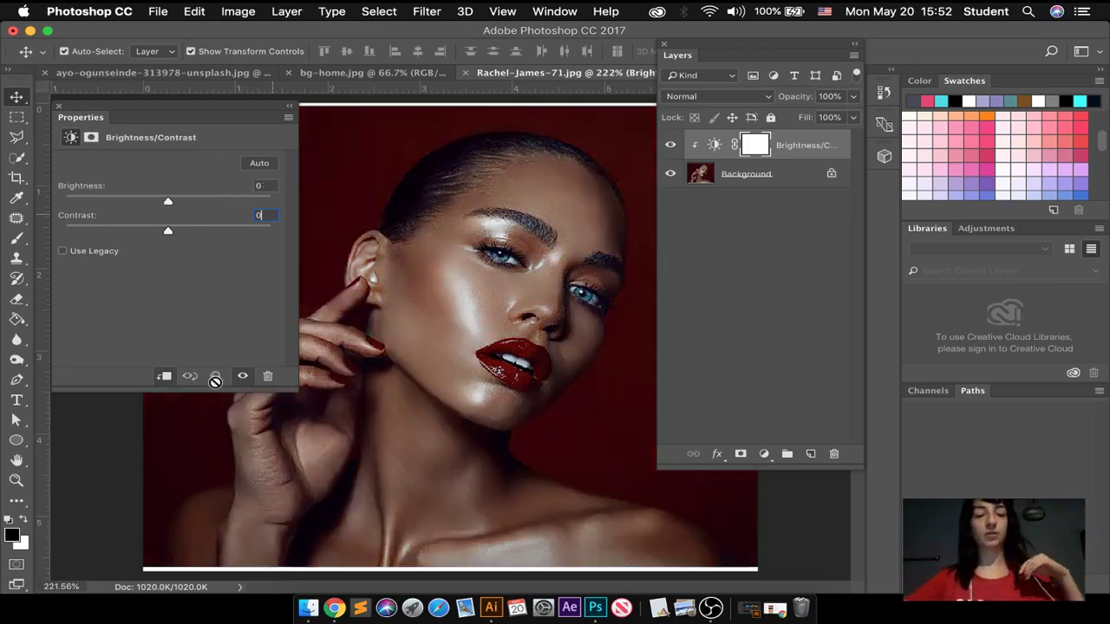
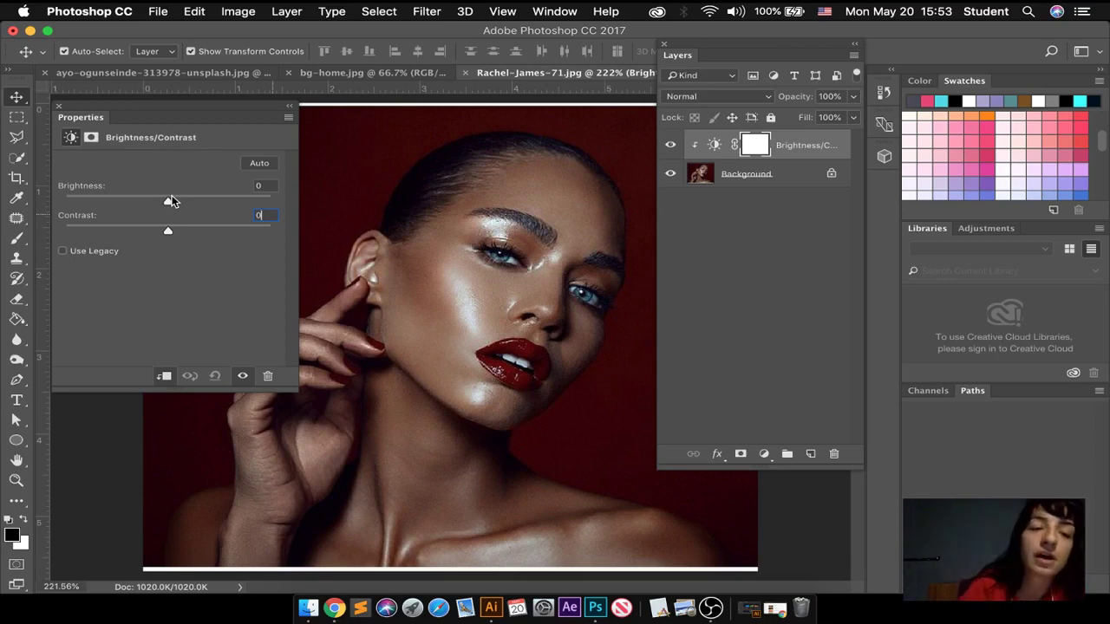
Step: Replace the Brightness/Contrast adjustment layer above the portrait's Background with a Levels adjustment layer
left_click(59, 106)
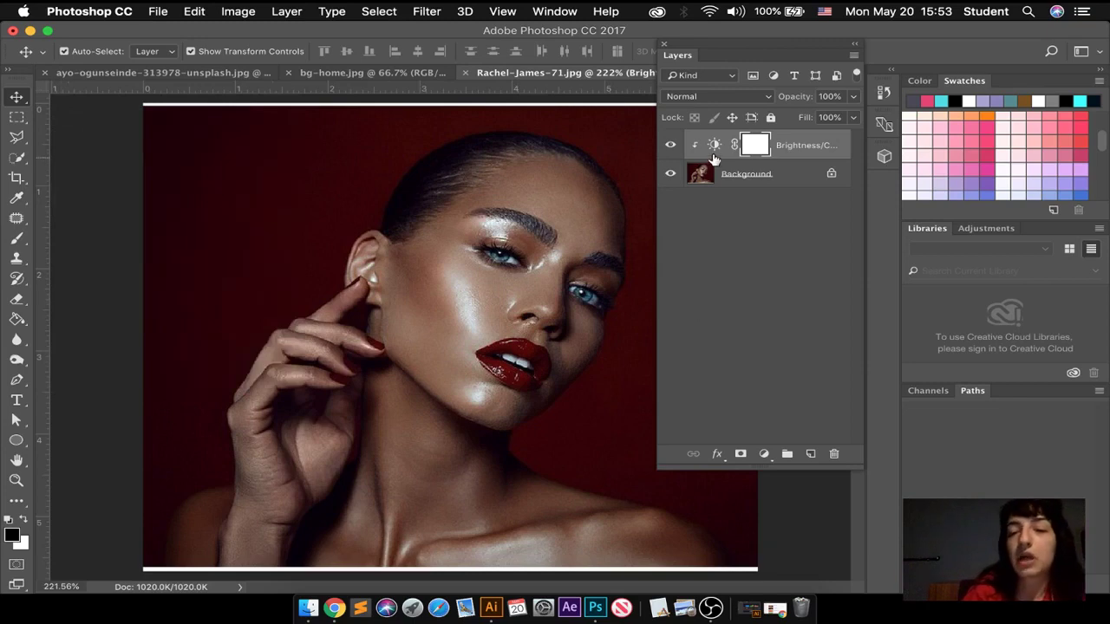
left_click_drag(714, 147, 833, 454)
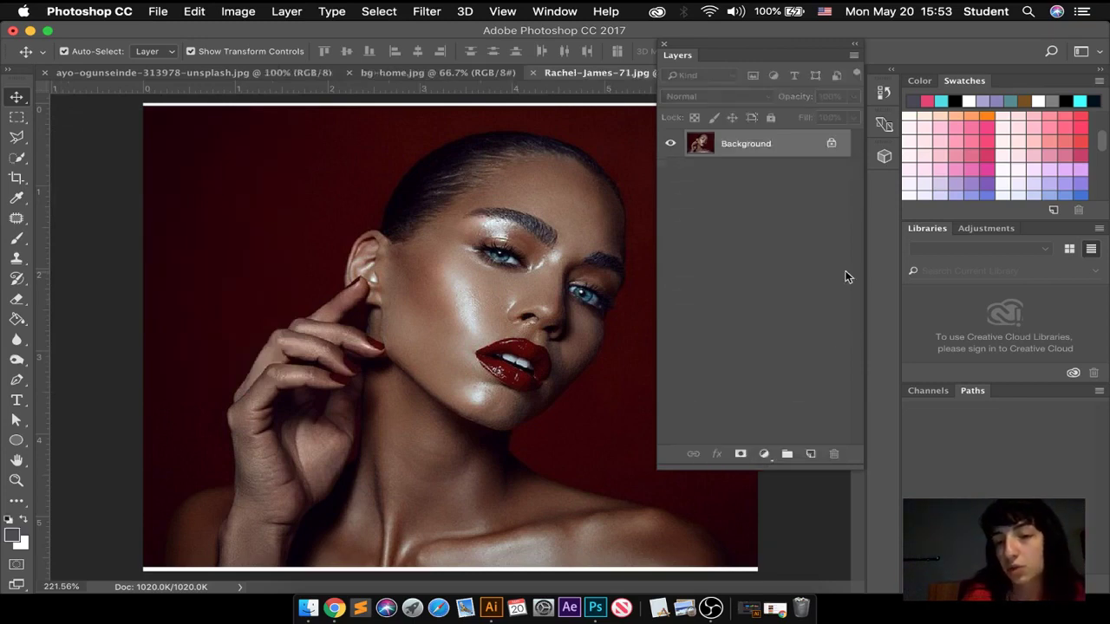
left_click(764, 455)
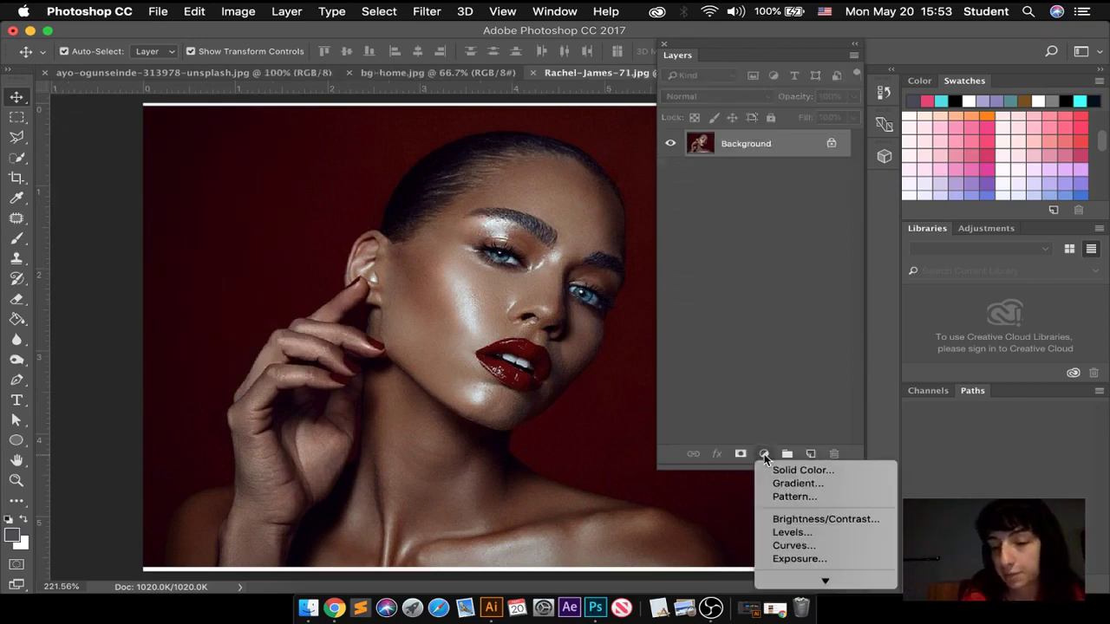
left_click(792, 532)
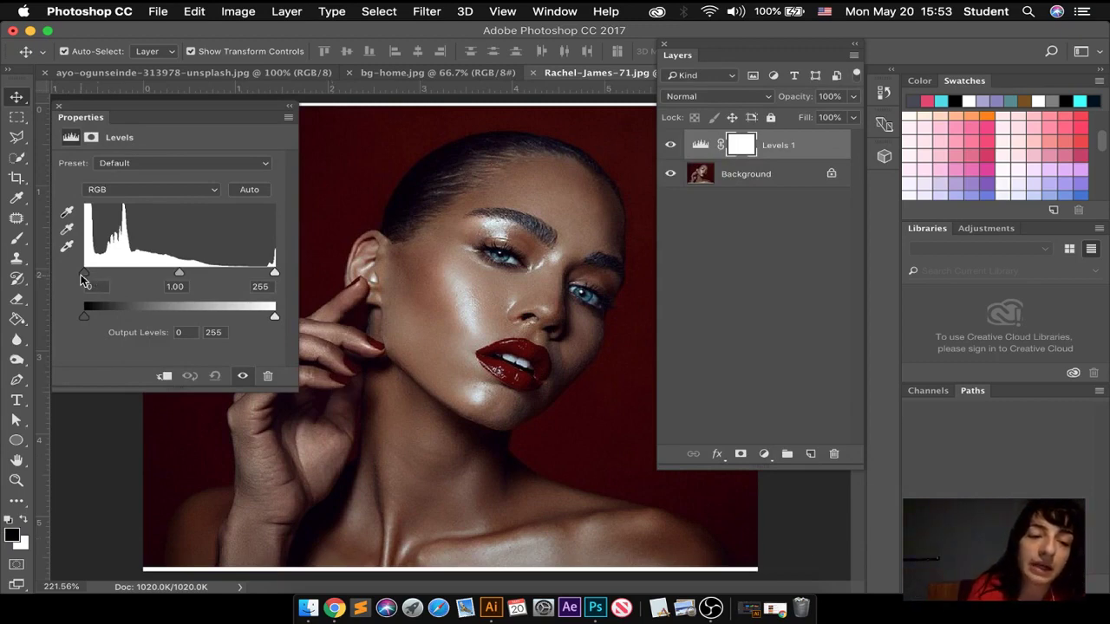
Step: Experiment with the RGB shadow input level on the Levels adjustment, trying 2 and 27, and restore it to 0 with highlights at 255
left_click_drag(324, 107, 429, 105)
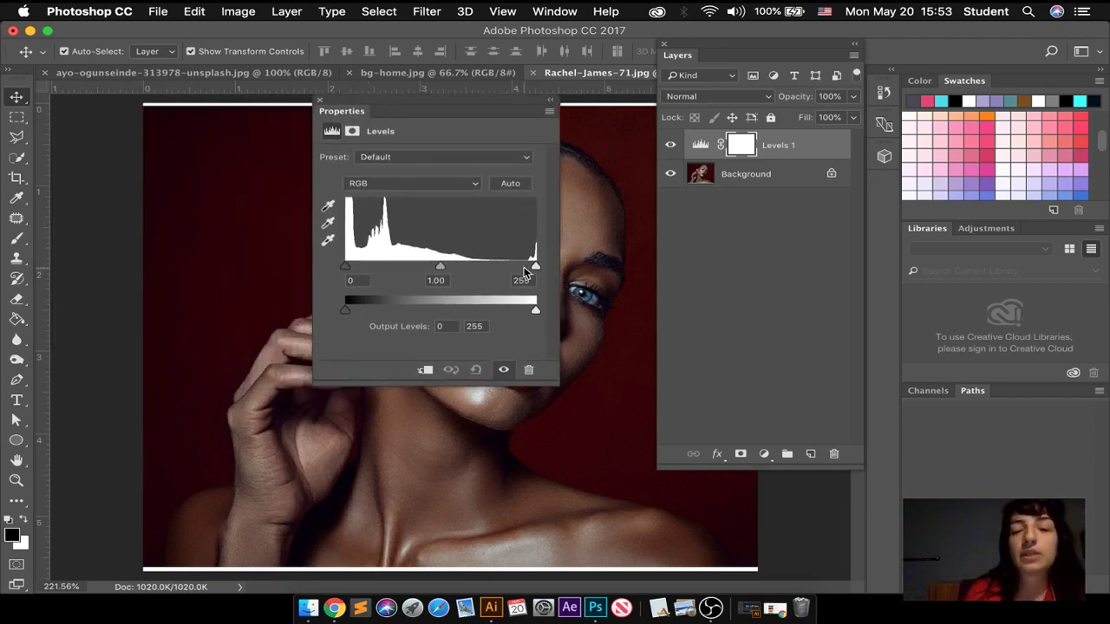
left_click_drag(346, 272, 347, 271)
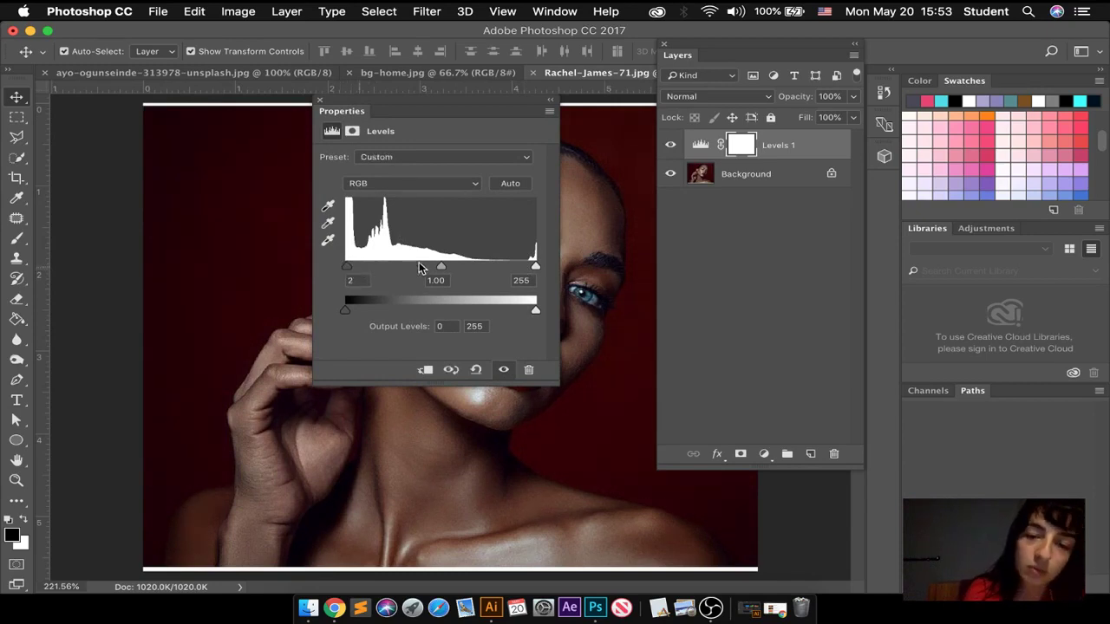
left_click_drag(438, 114, 174, 87)
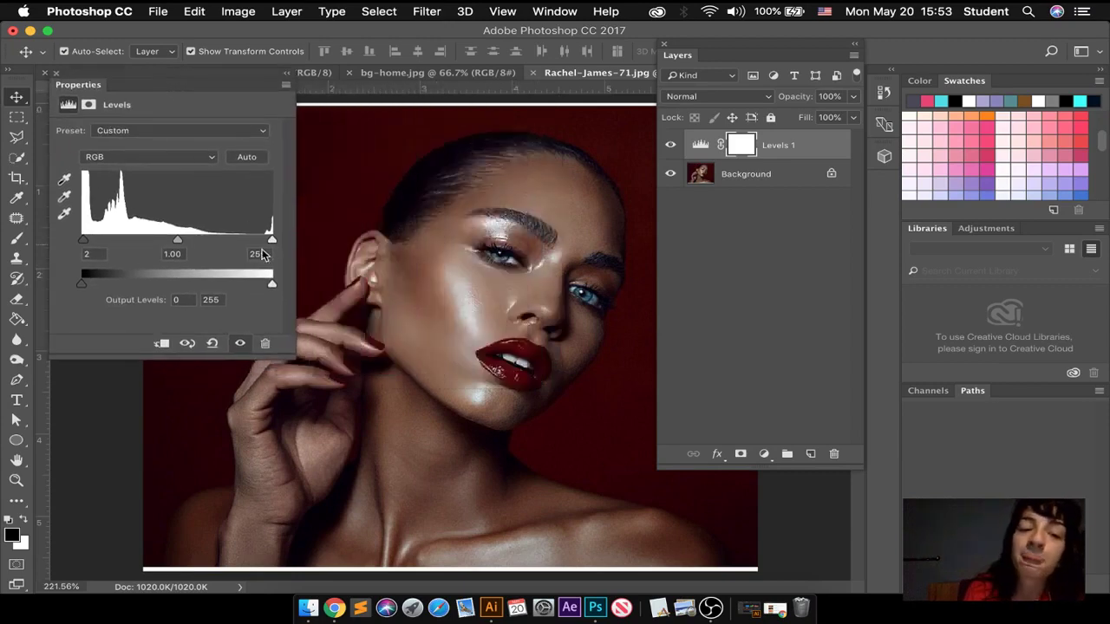
mouse_move(272, 240)
left_mouse_down()
mouse_move(205, 240)
mouse_move(303, 256)
left_mouse_up()
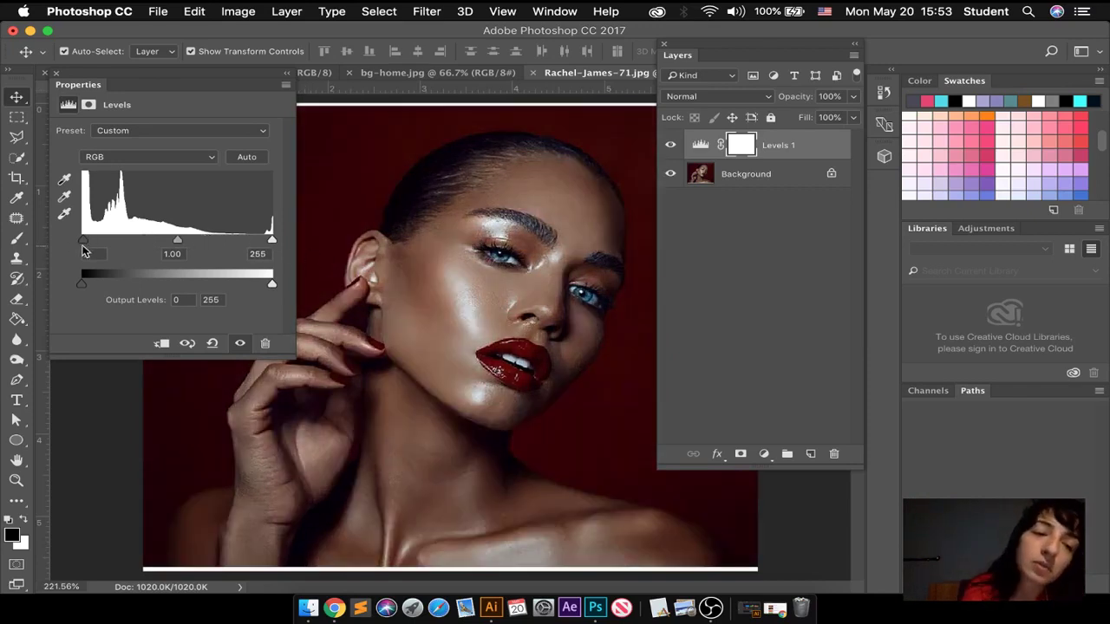
mouse_move(84, 247)
left_mouse_down()
mouse_move(131, 247)
mouse_move(83, 247)
left_mouse_up()
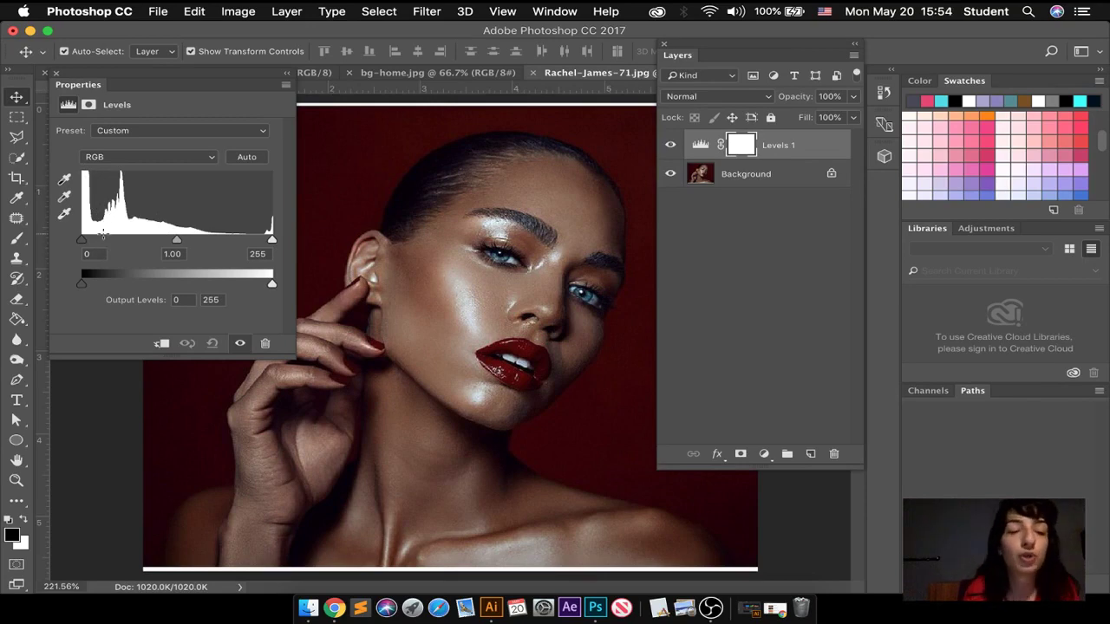
left_click_drag(82, 239, 102, 245)
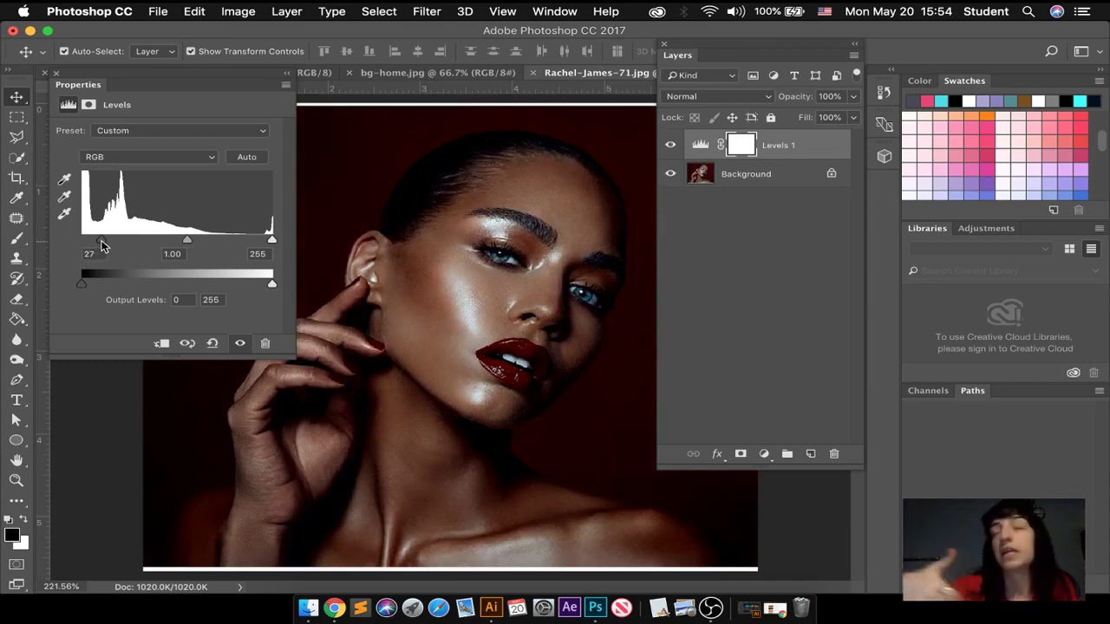
left_click_drag(101, 244, 81, 243)
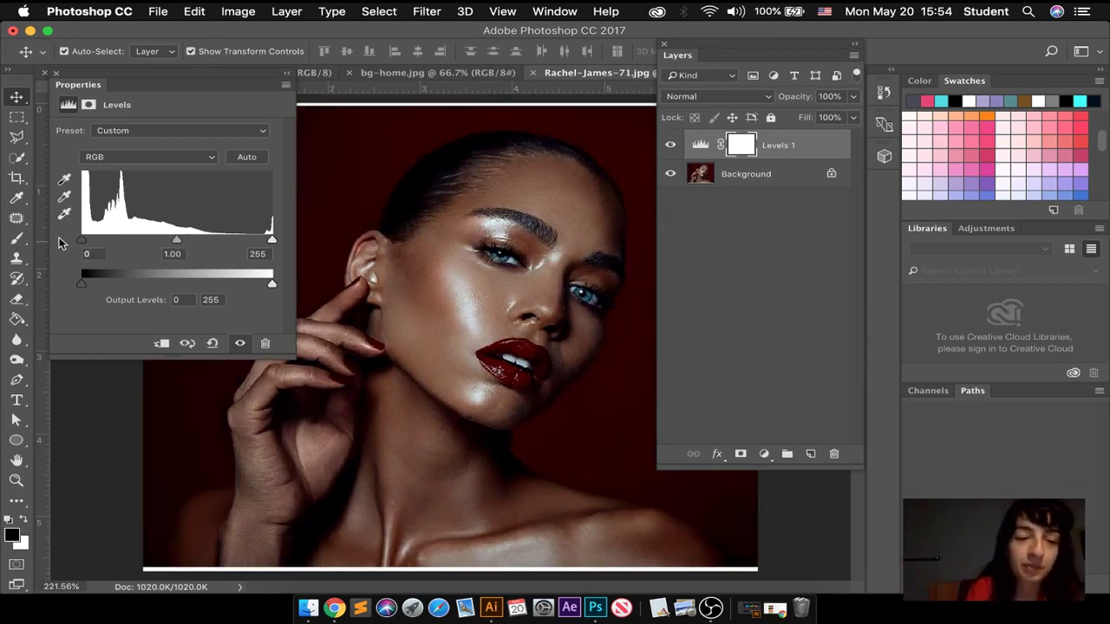
mouse_move(272, 240)
left_mouse_down()
mouse_move(231, 241)
mouse_move(261, 248)
mouse_move(271, 229)
left_mouse_up()
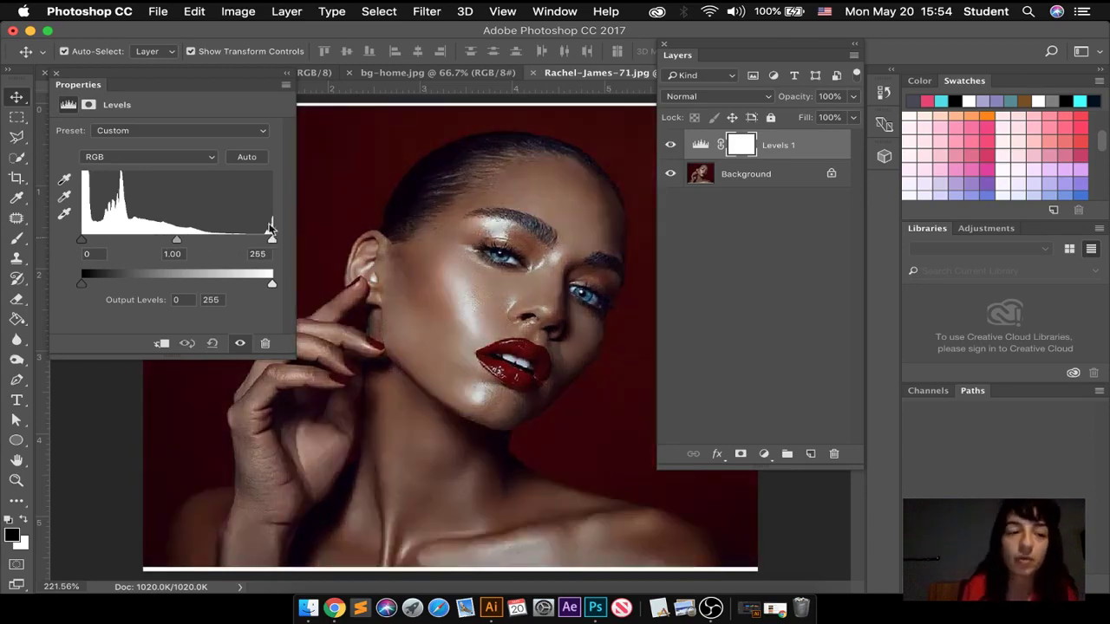
Step: Examine the Levels histograms of the Red and Green channels
left_click(204, 157)
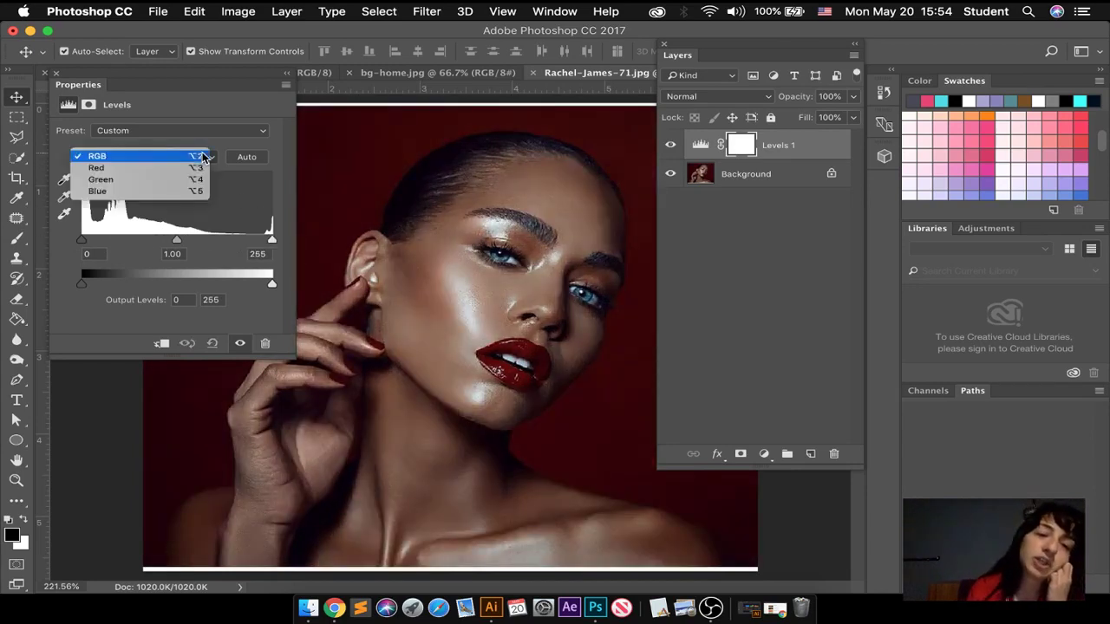
left_click(216, 158)
left_click(216, 159)
left_click(216, 159)
left_click(216, 158)
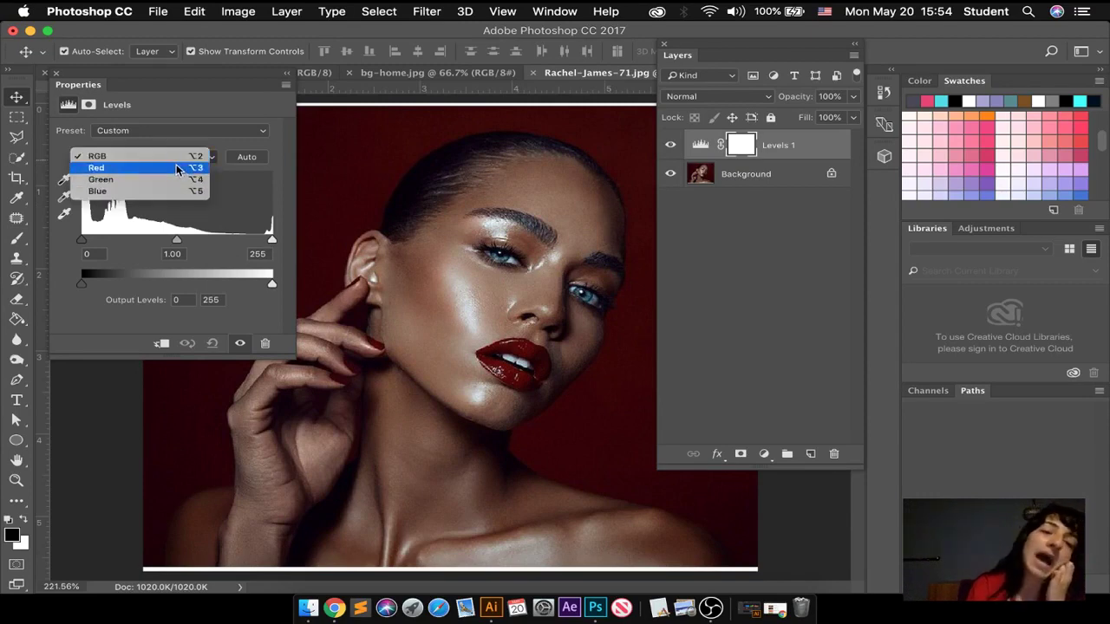
left_click(178, 166)
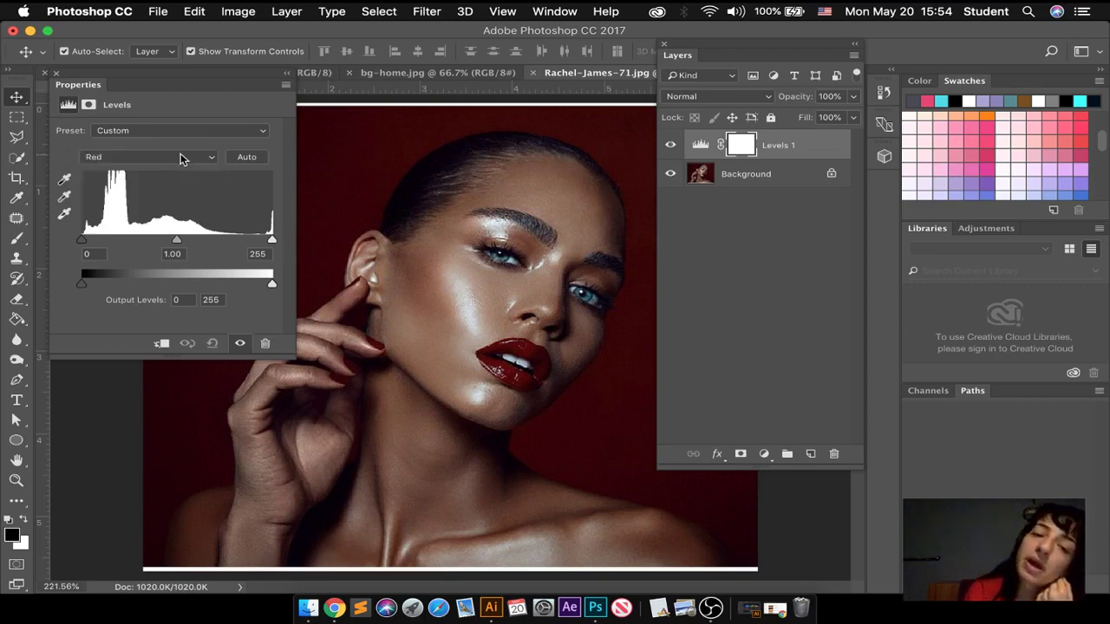
left_click(181, 157)
left_click(169, 166)
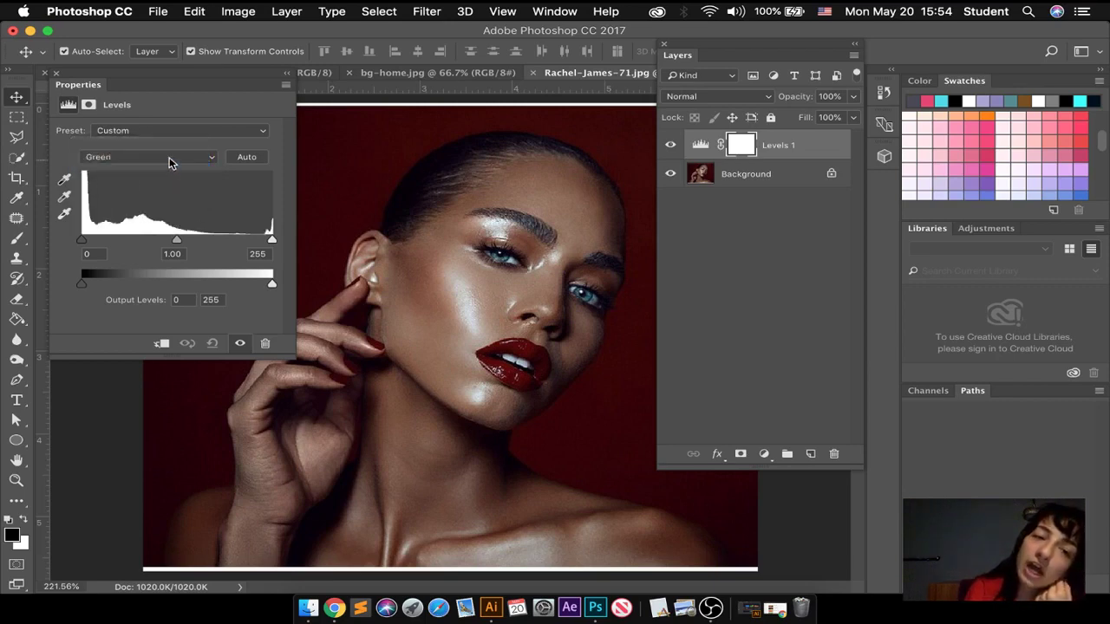
Step: Set the Blue channel's shadow input level to 12 and close the Levels properties
left_click(169, 159)
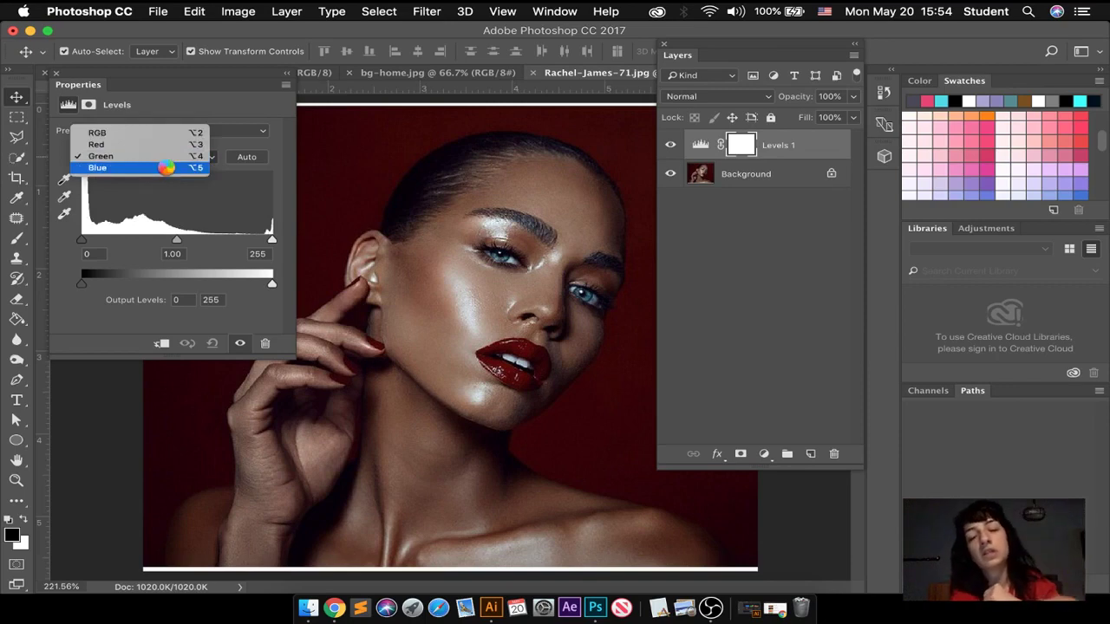
left_click(165, 168)
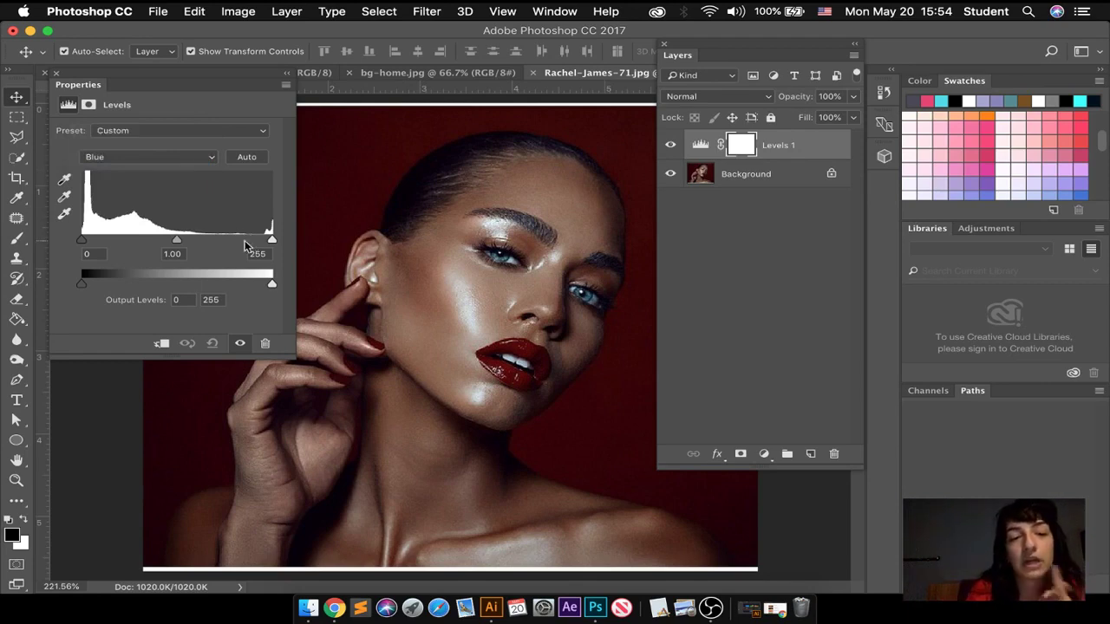
left_click_drag(83, 243, 89, 245)
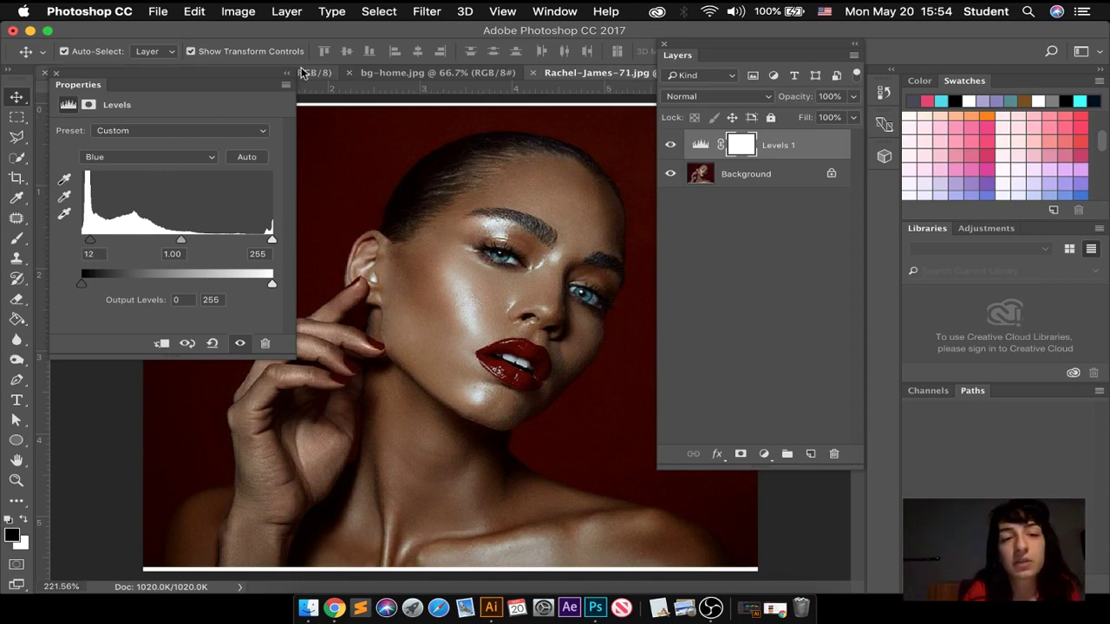
left_click(55, 76)
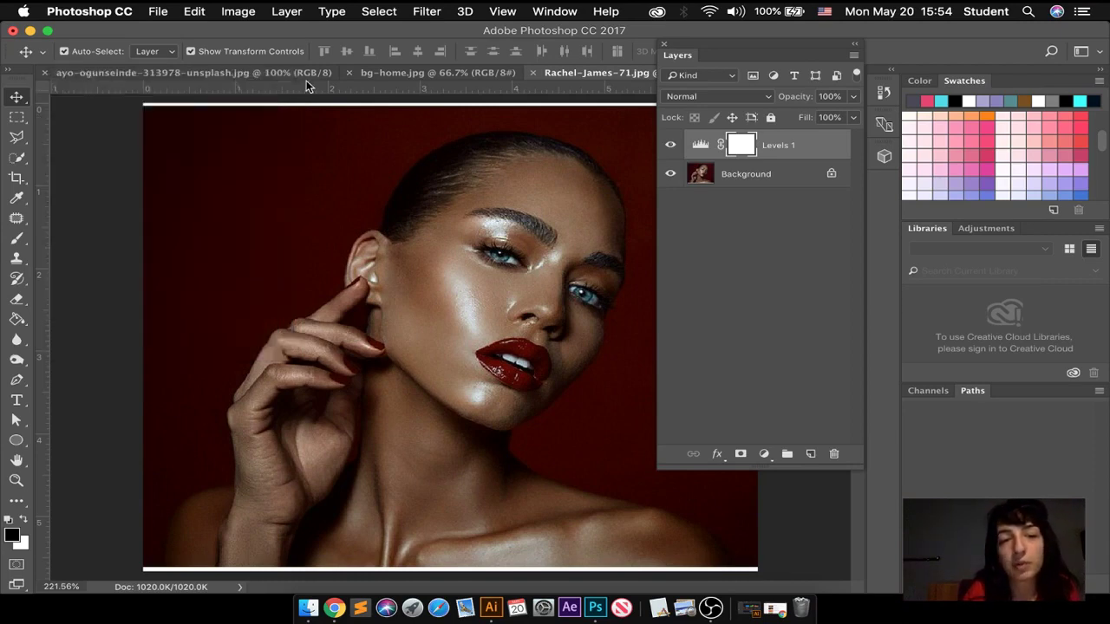
Step: Add a Levels adjustment layer with default settings to bg-home.jpg and close its properties
left_click(386, 75)
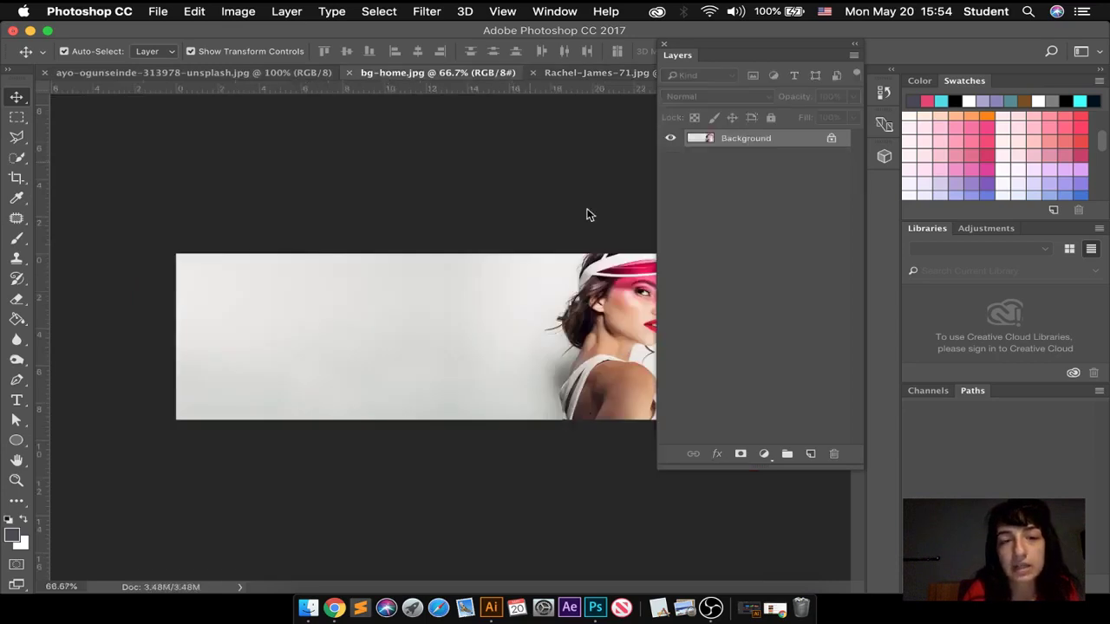
left_click(764, 454)
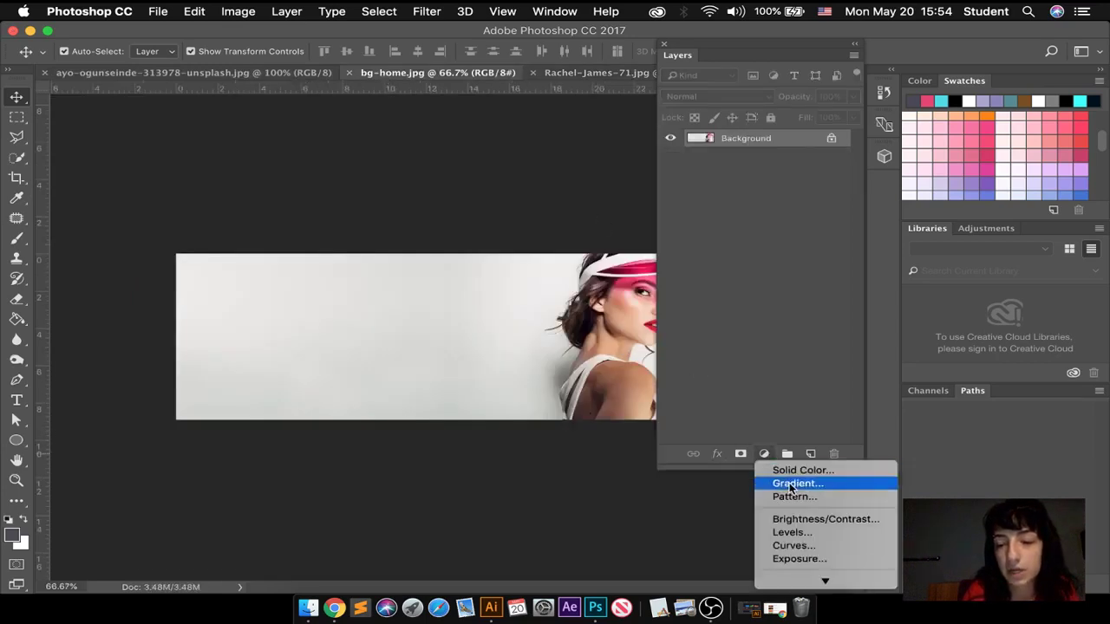
left_click(796, 532)
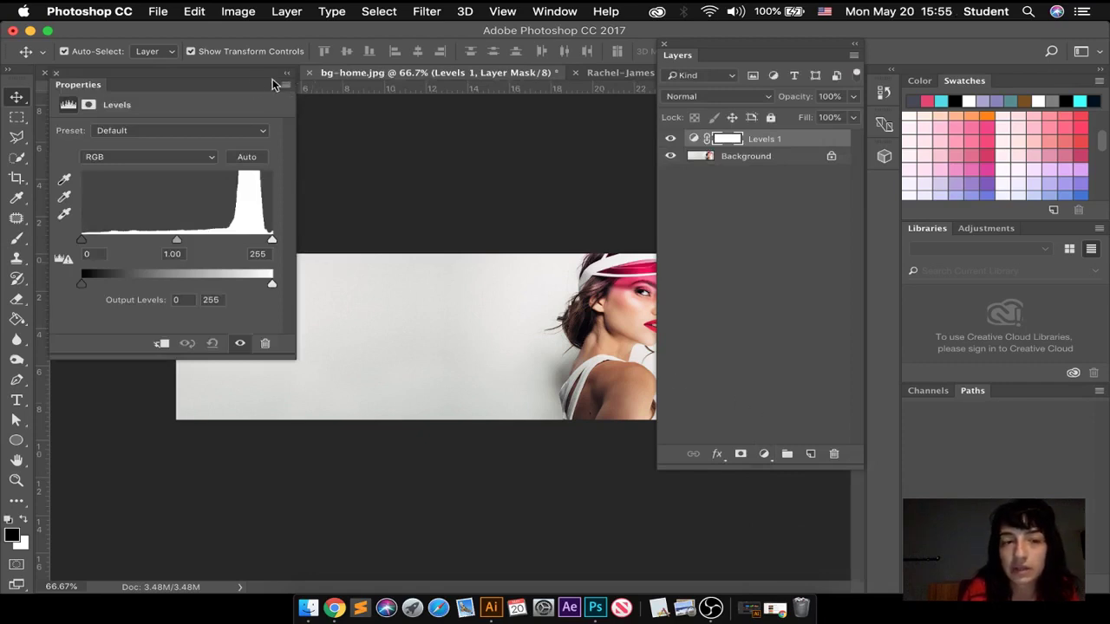
left_click(56, 73)
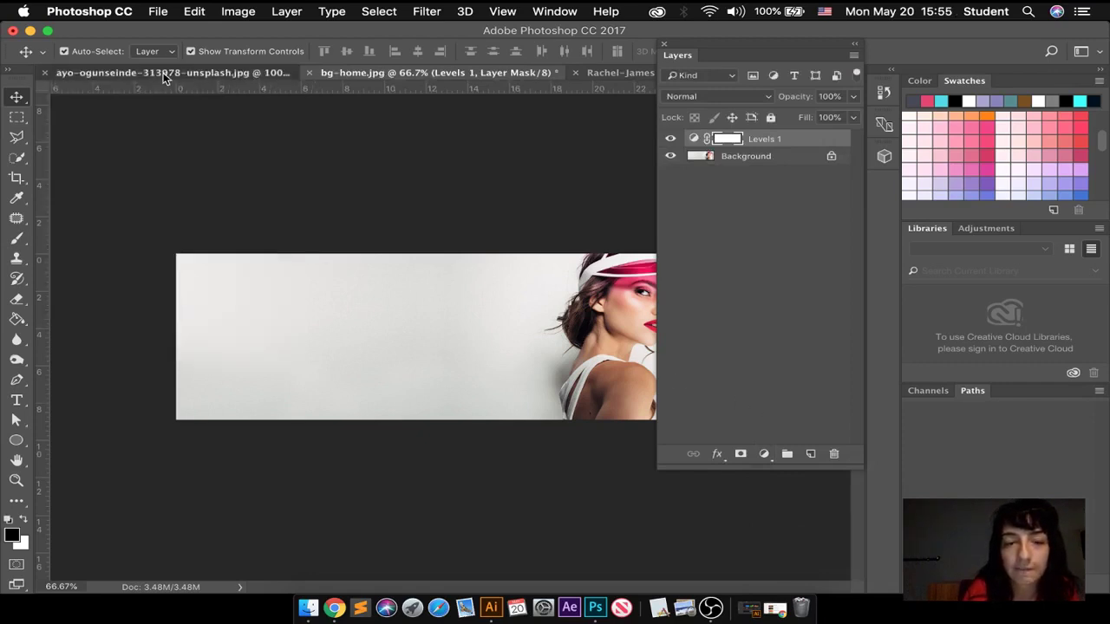
Step: Add a Levels adjustment layer to the photo of the woman against the blue sky and set its RGB highlight input level to 246
left_click(164, 74)
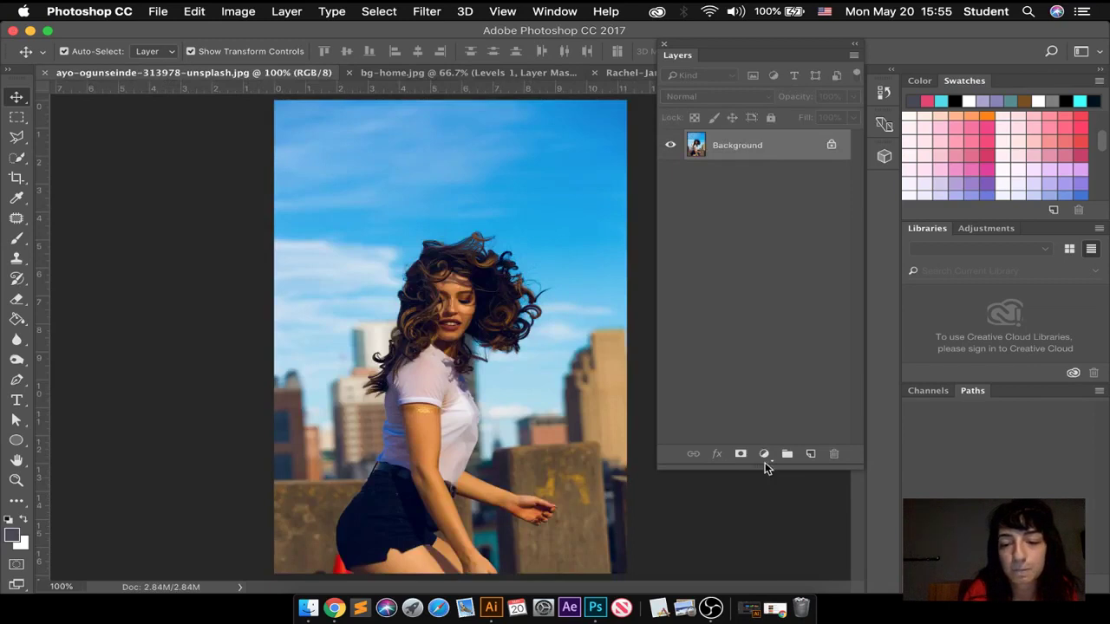
left_click(764, 454)
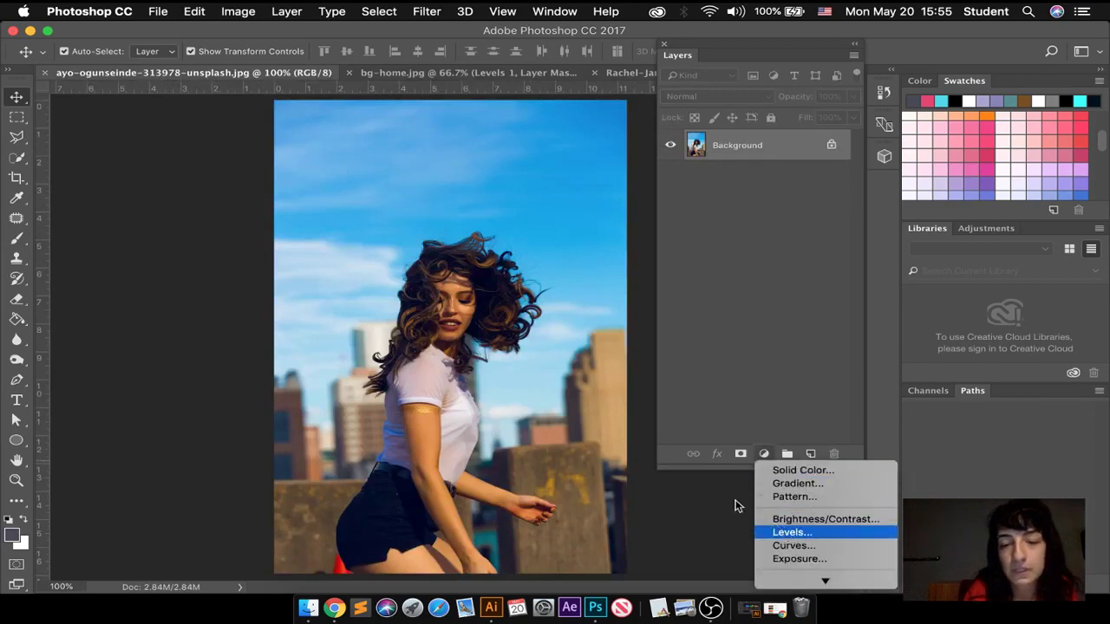
left_click(787, 531)
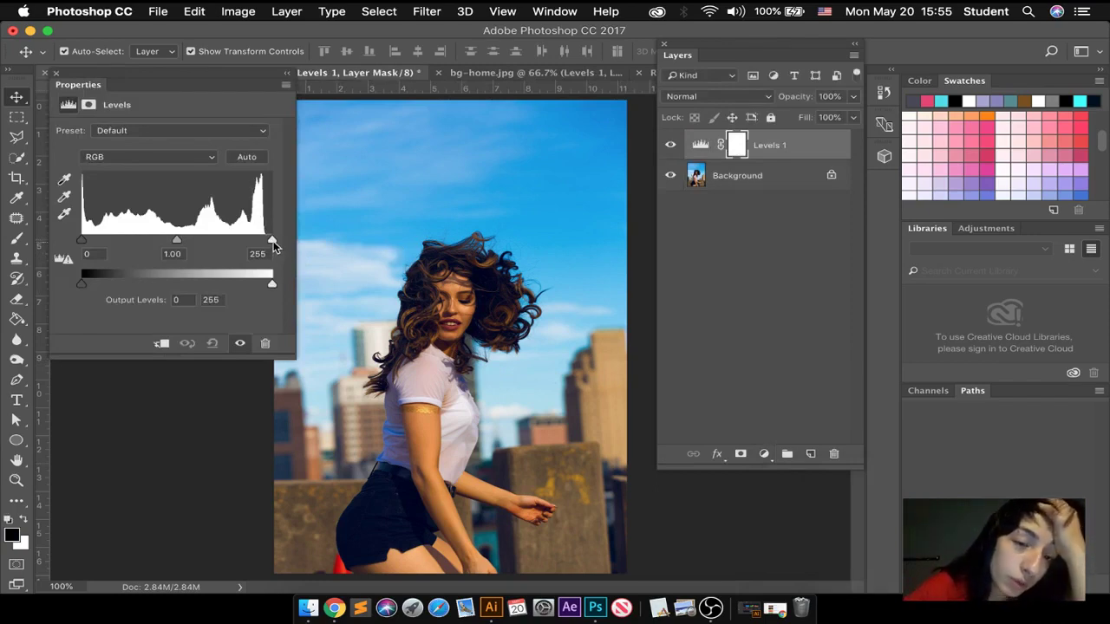
left_click_drag(272, 242, 265, 241)
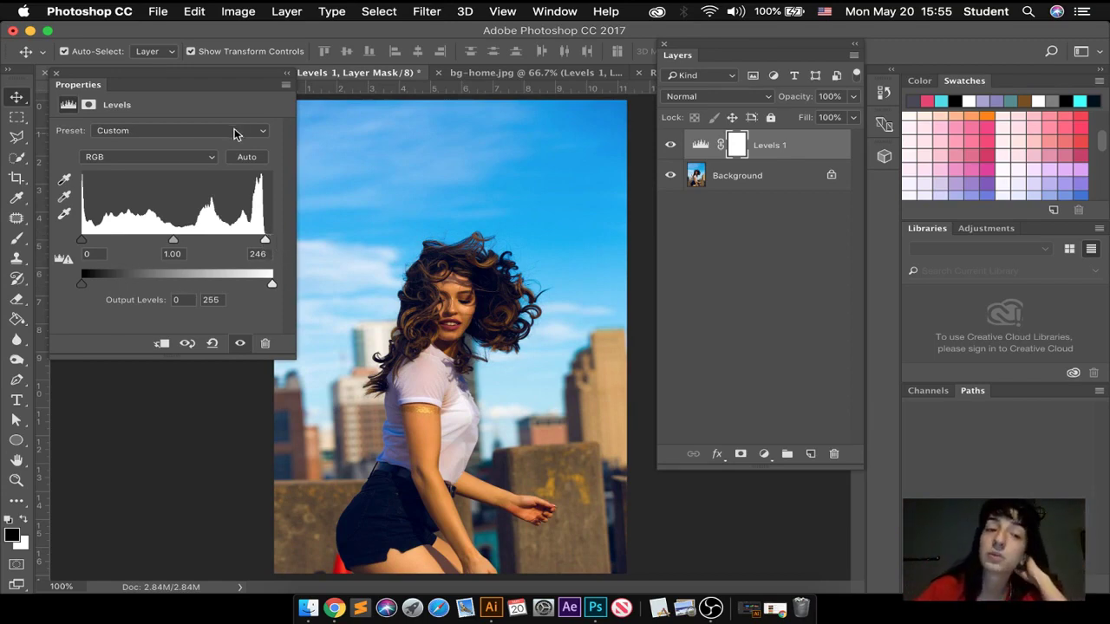
left_click(55, 74)
Step: Return to the dark red portrait and show how to close and reopen its Levels 1 adjustment settings
left_click(508, 74)
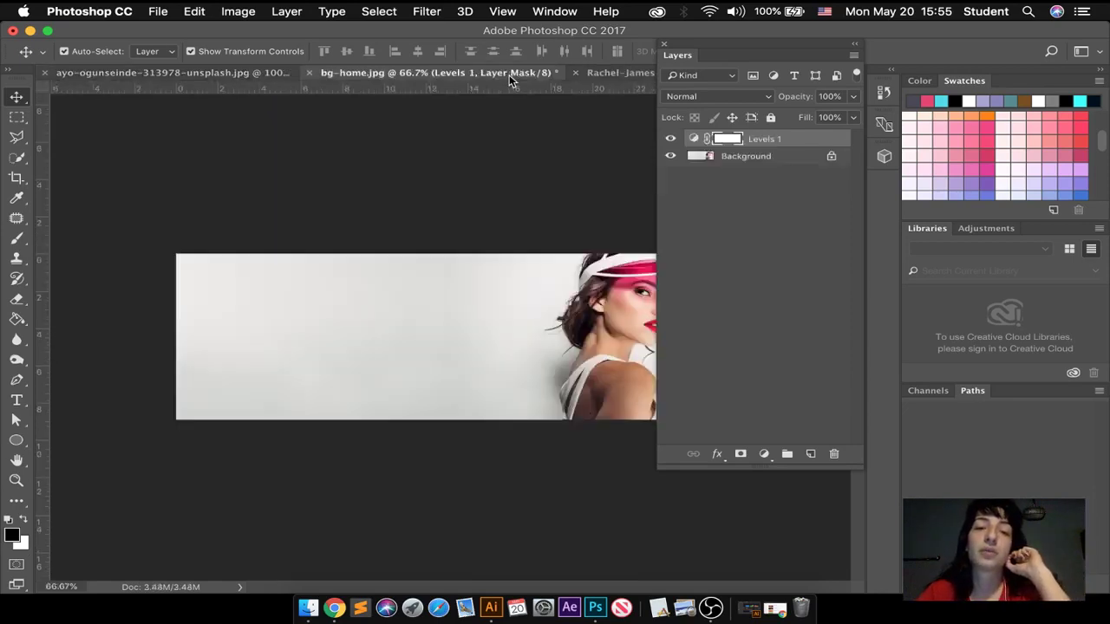
left_click(634, 74)
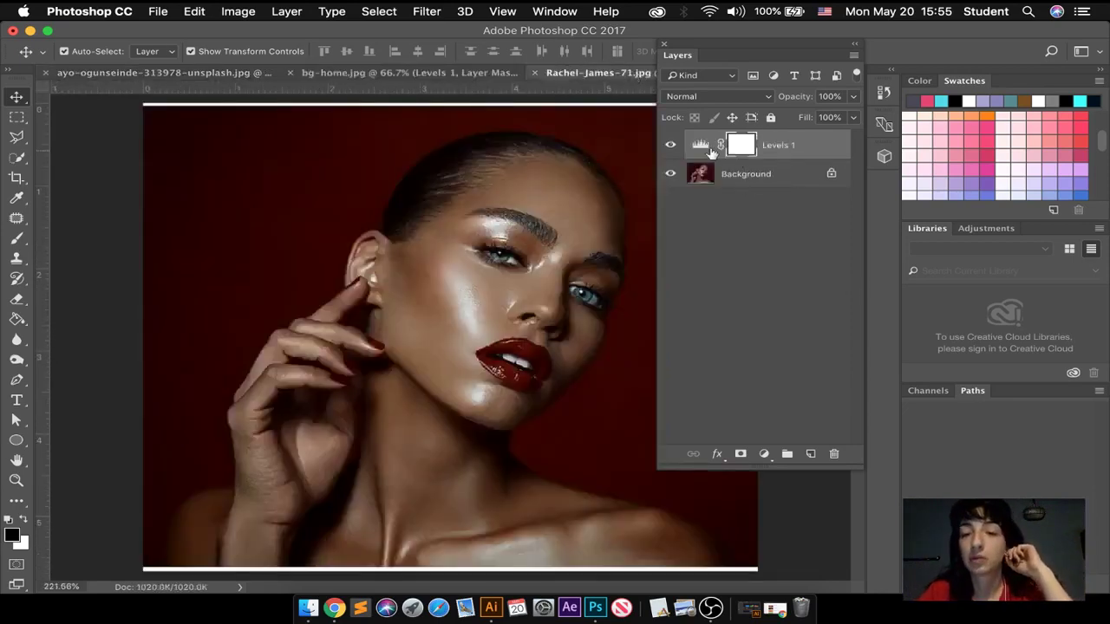
double_click(709, 146)
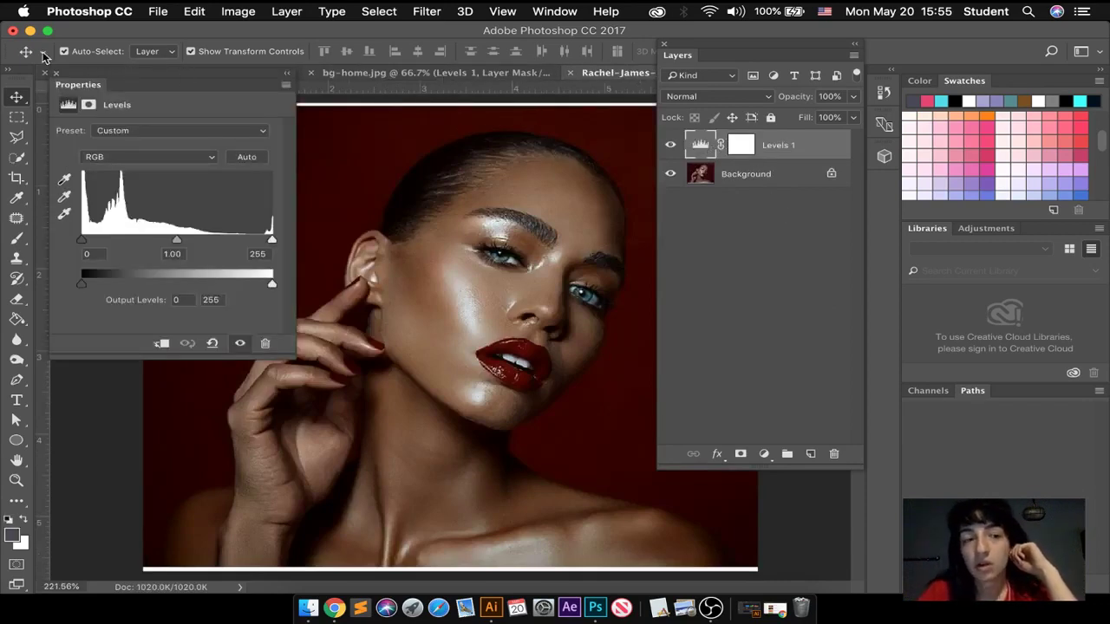
left_click(57, 72)
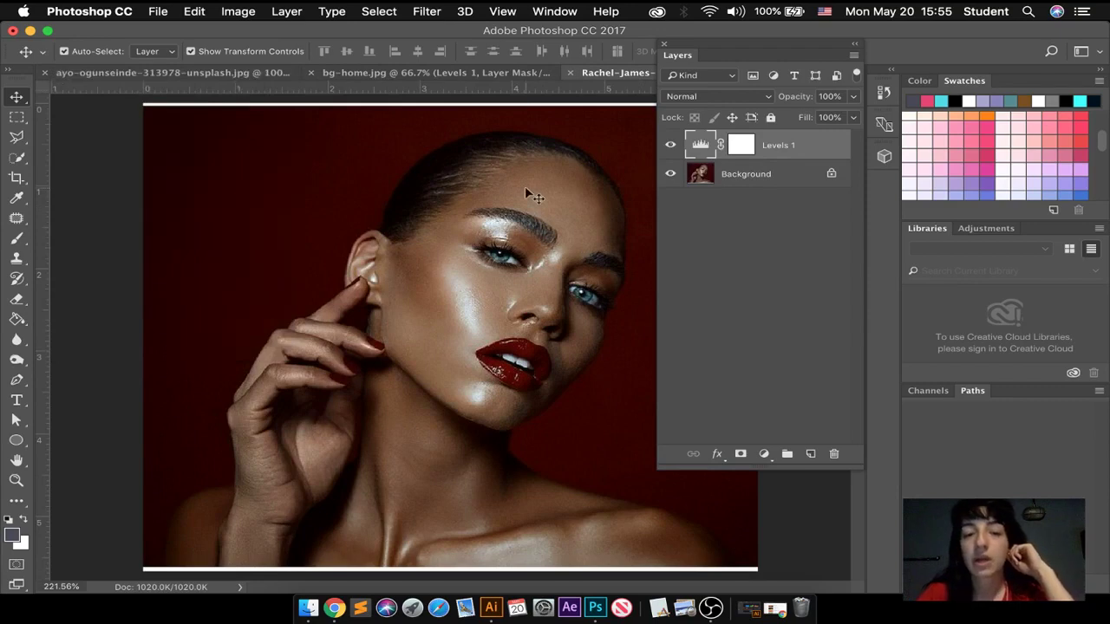
double_click(697, 149)
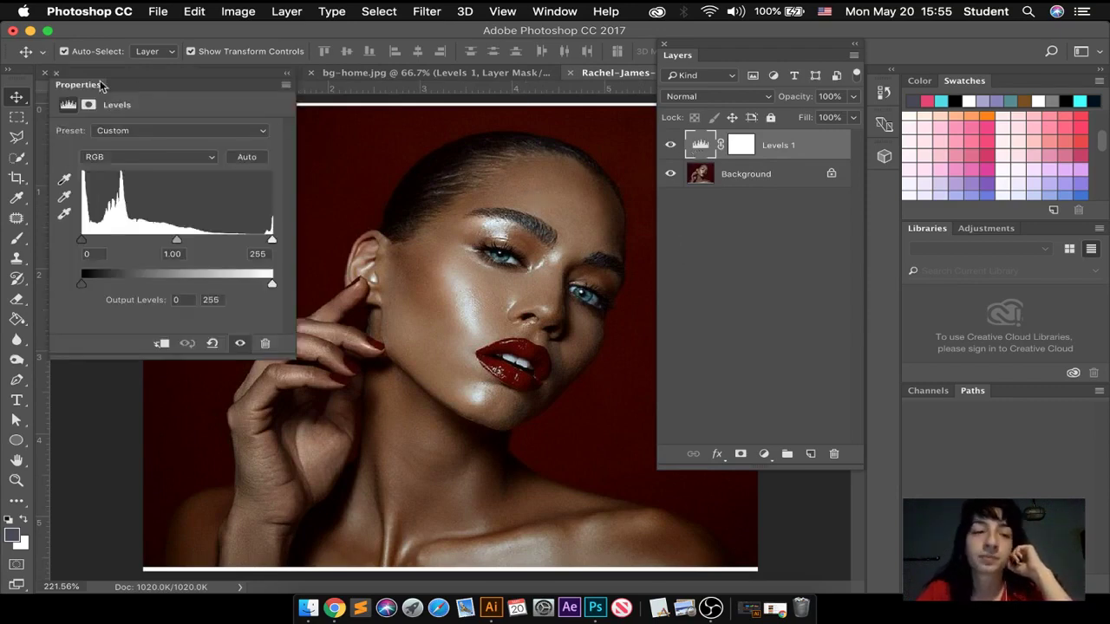
left_click(325, 53)
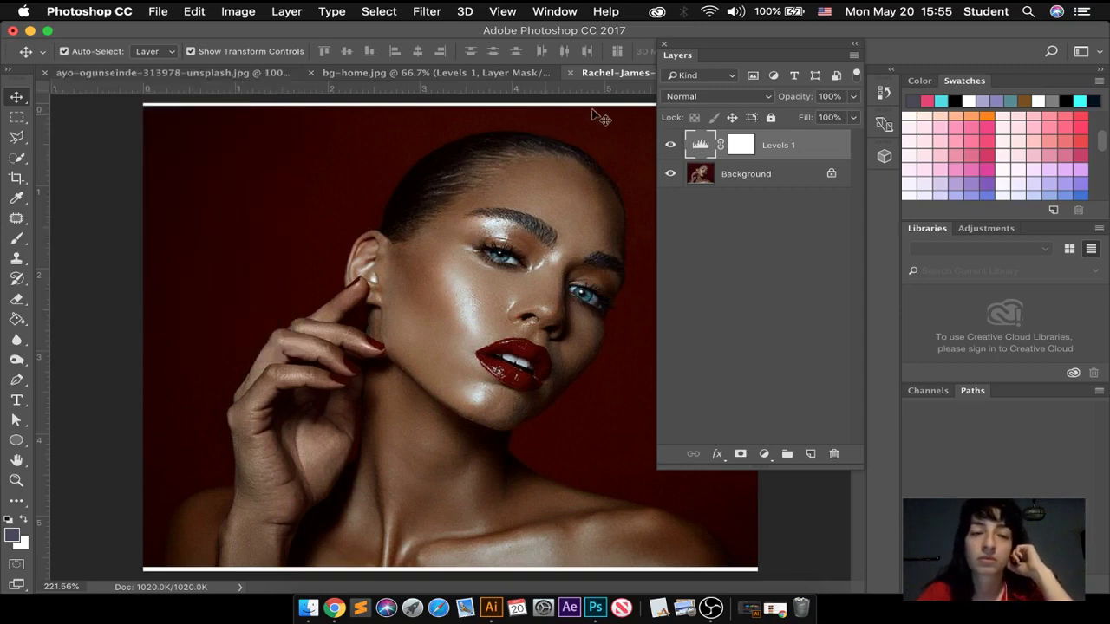
double_click(700, 143)
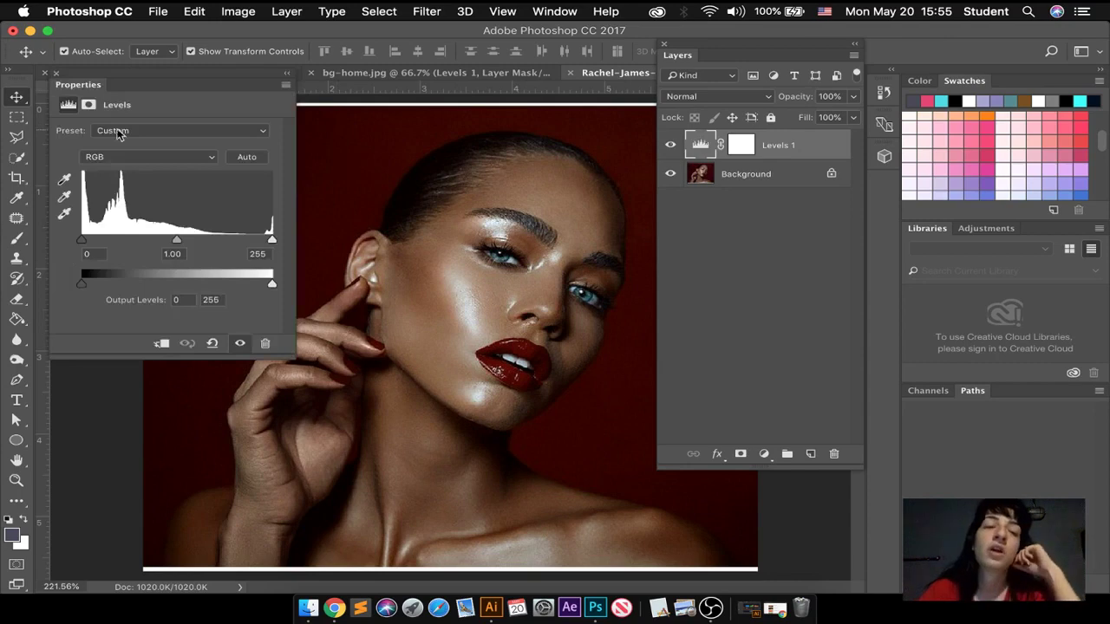
Step: Set the RGB highlight input level of Levels 1 to 191, and close and reopen its properties
left_click_drag(272, 240, 225, 240)
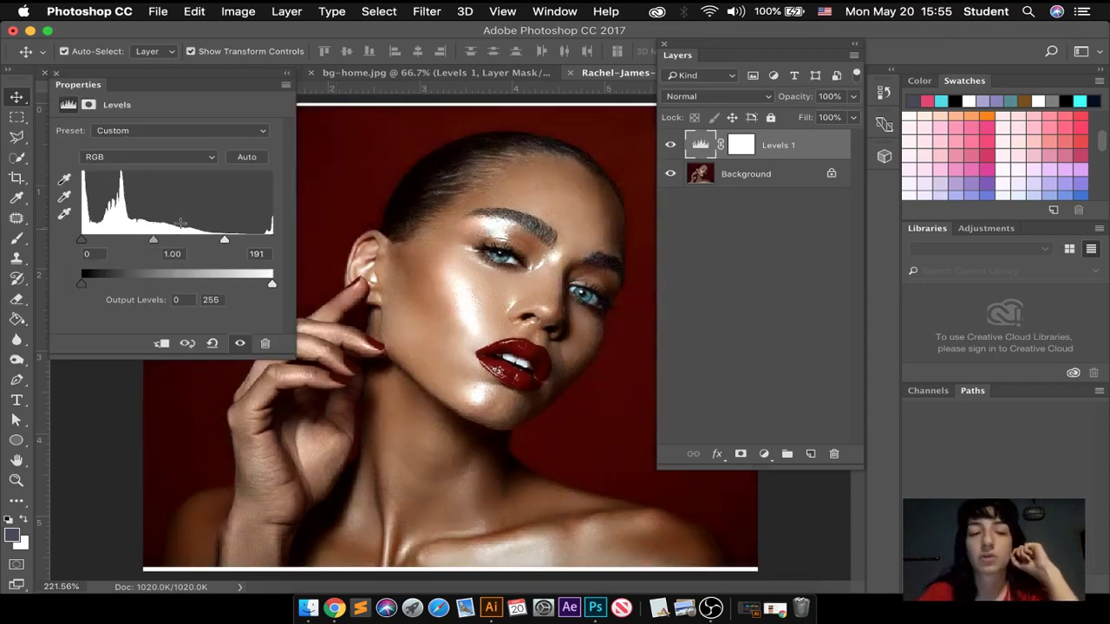
left_click(56, 75)
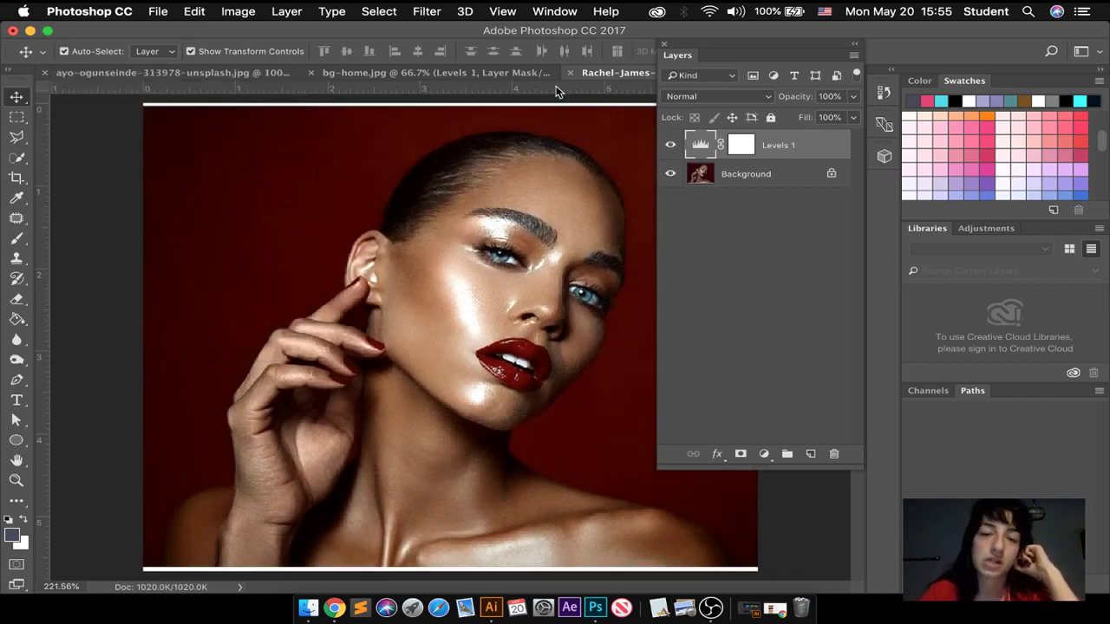
double_click(699, 151)
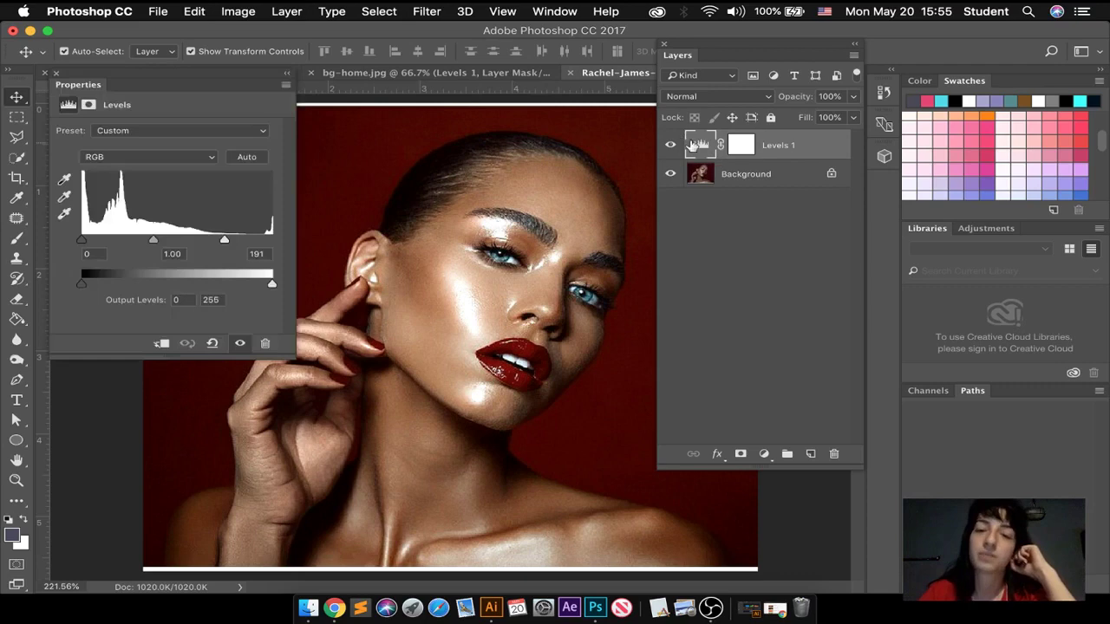
Step: View the layer mask properties of Levels 1, return to its Levels settings and close them
left_click(741, 146)
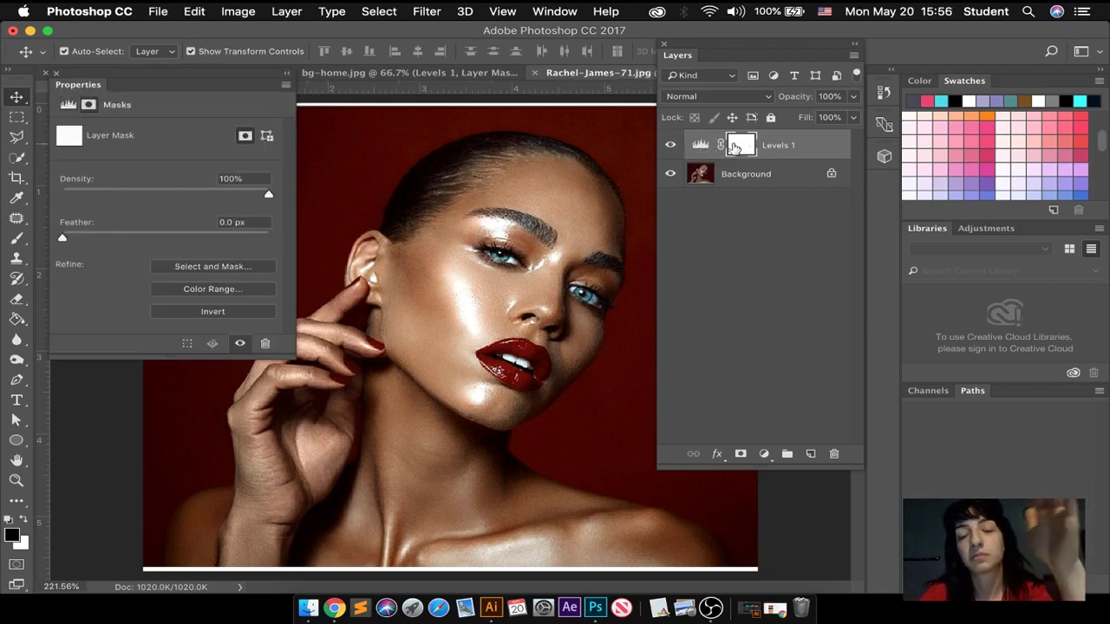
left_click(702, 146)
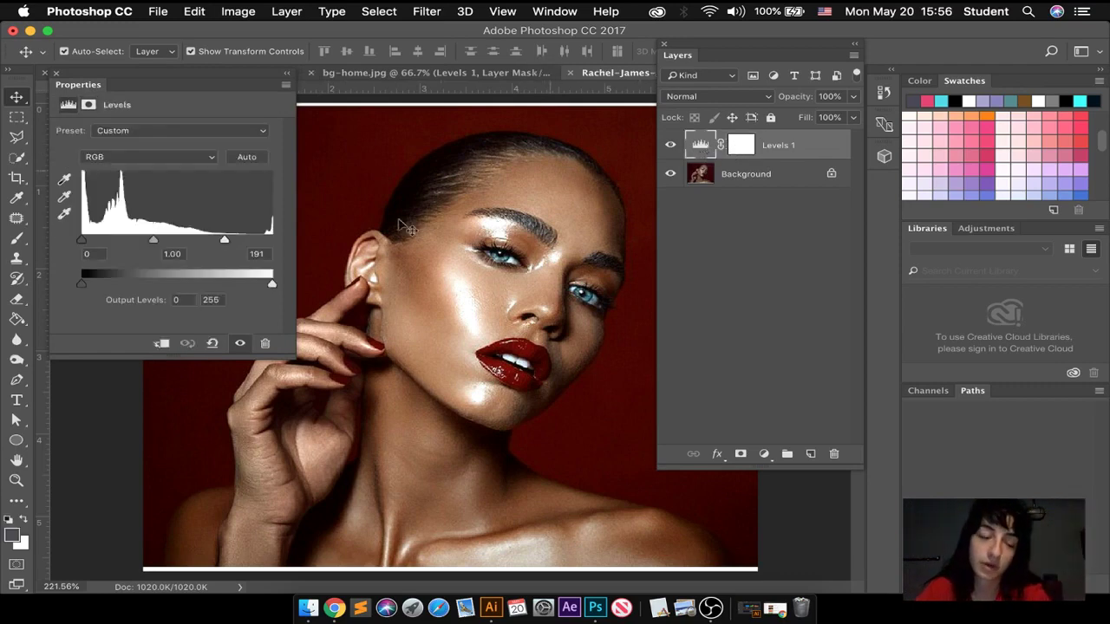
left_click(58, 74)
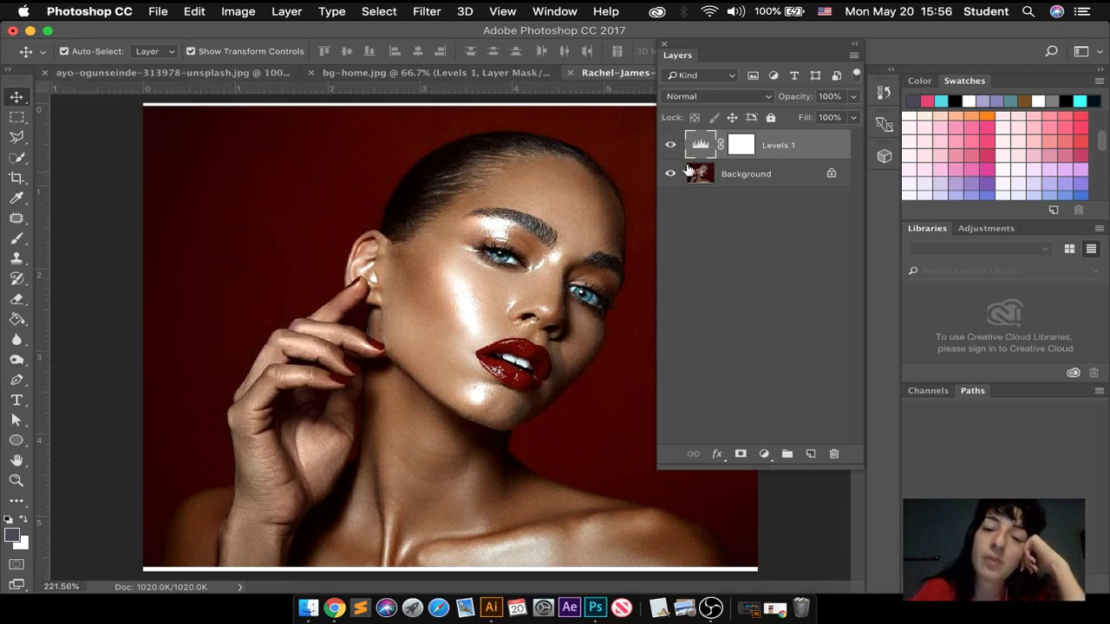
Step: Delete the Levels 1 layer from the portrait and add a Curves adjustment layer in its place
left_click_drag(698, 147, 833, 453)
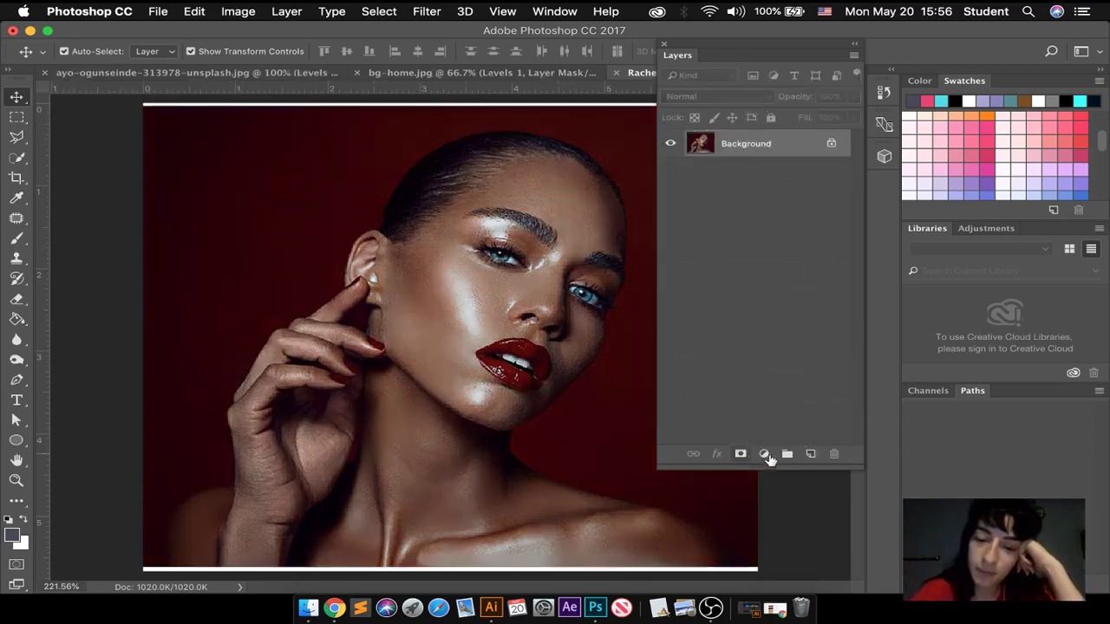
left_click(764, 453)
mouse_move(827, 574)
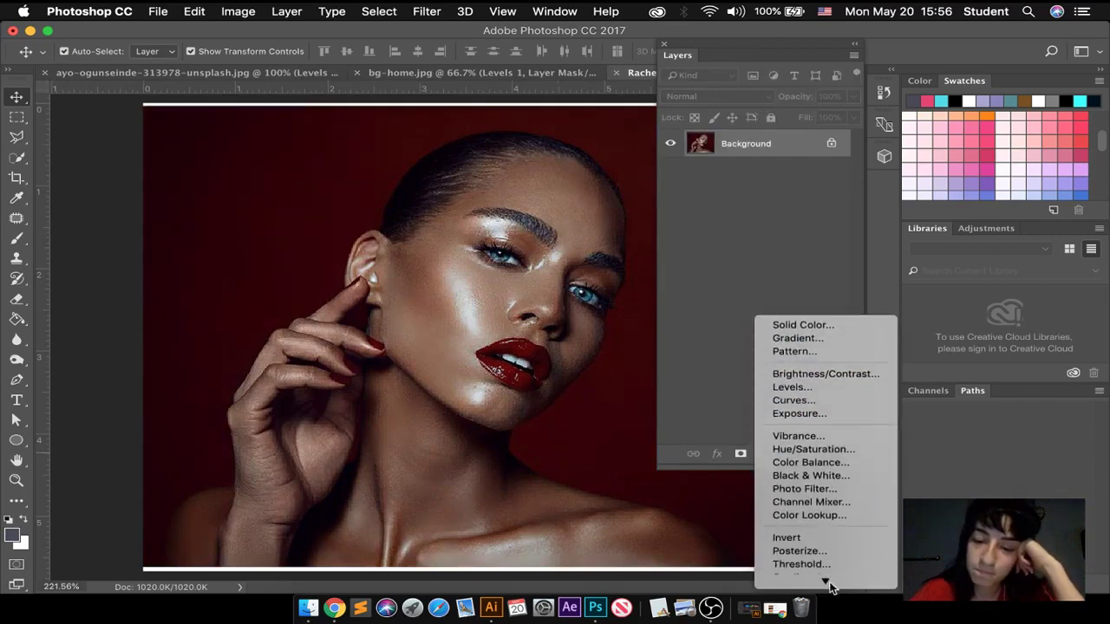
left_click(815, 390)
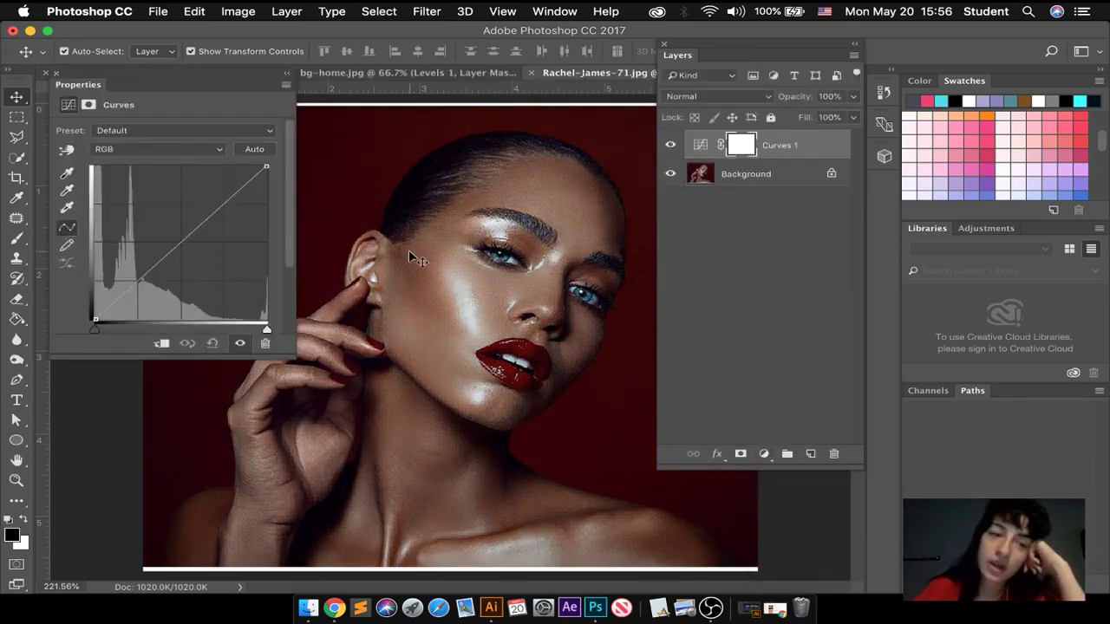
Step: Add a midtone point to the RGB curve and reshape the Red curve with raised blacks, lowered midtones and raised highlights
left_click(165, 257)
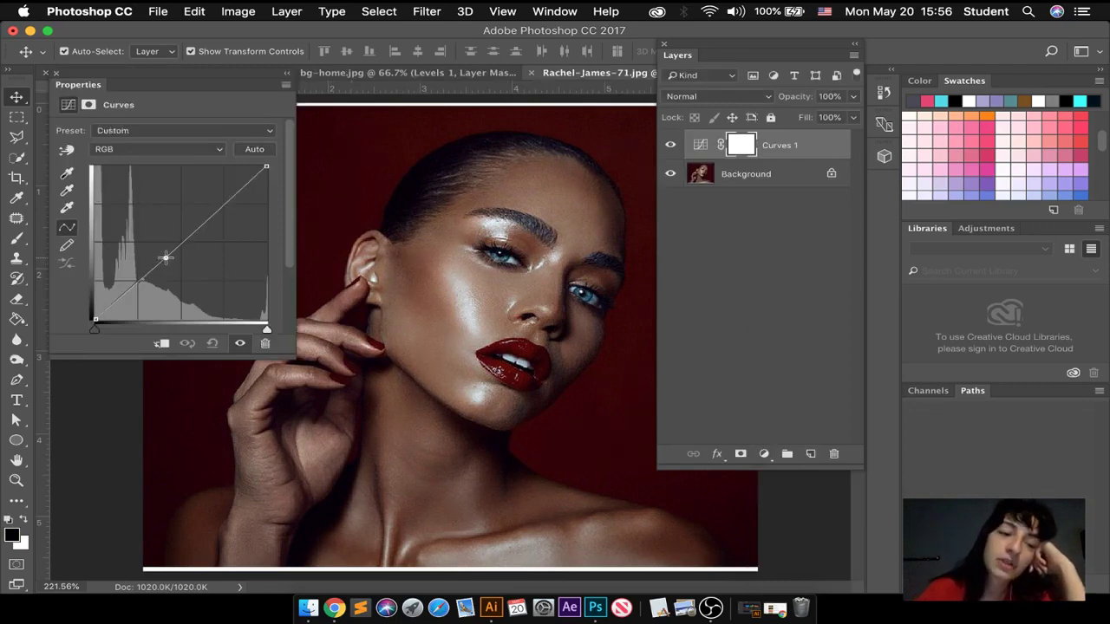
left_click_drag(164, 257, 160, 254)
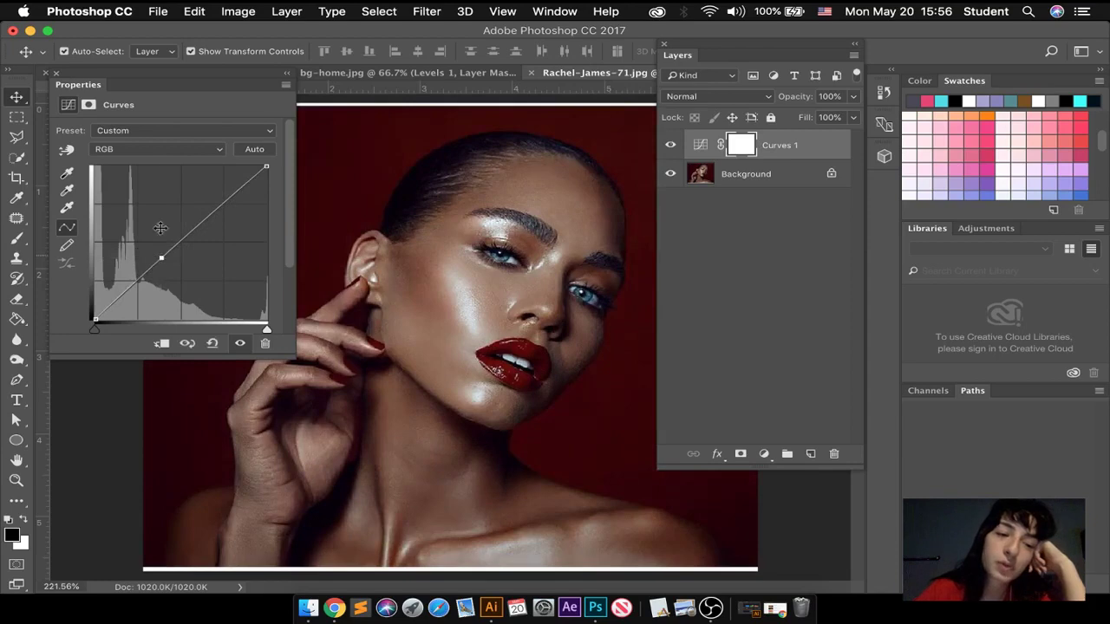
left_click(220, 151)
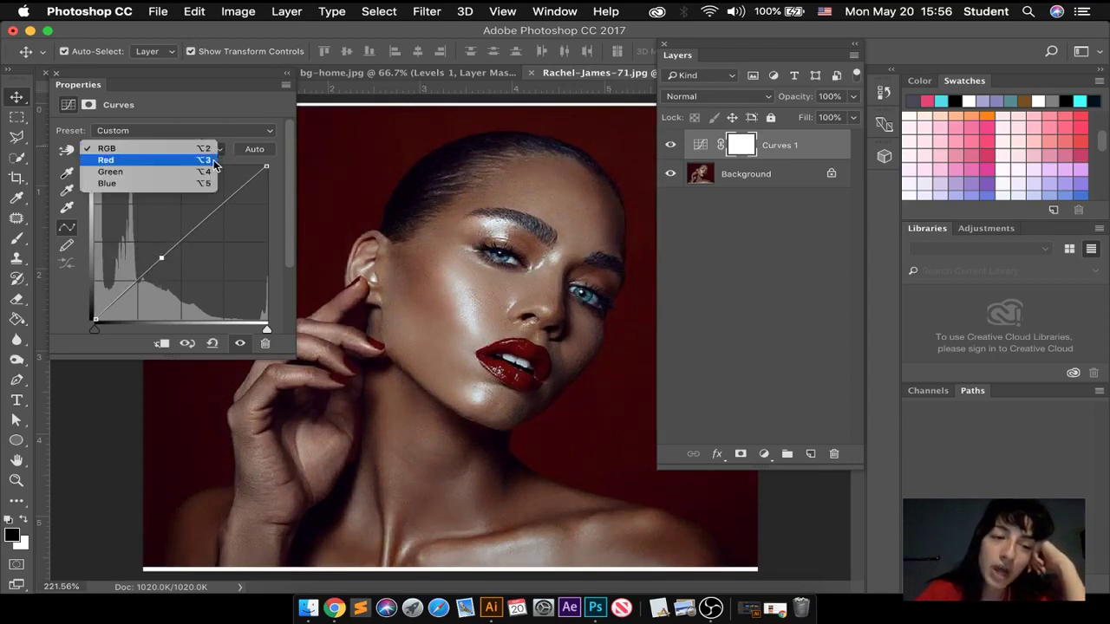
left_click(214, 161)
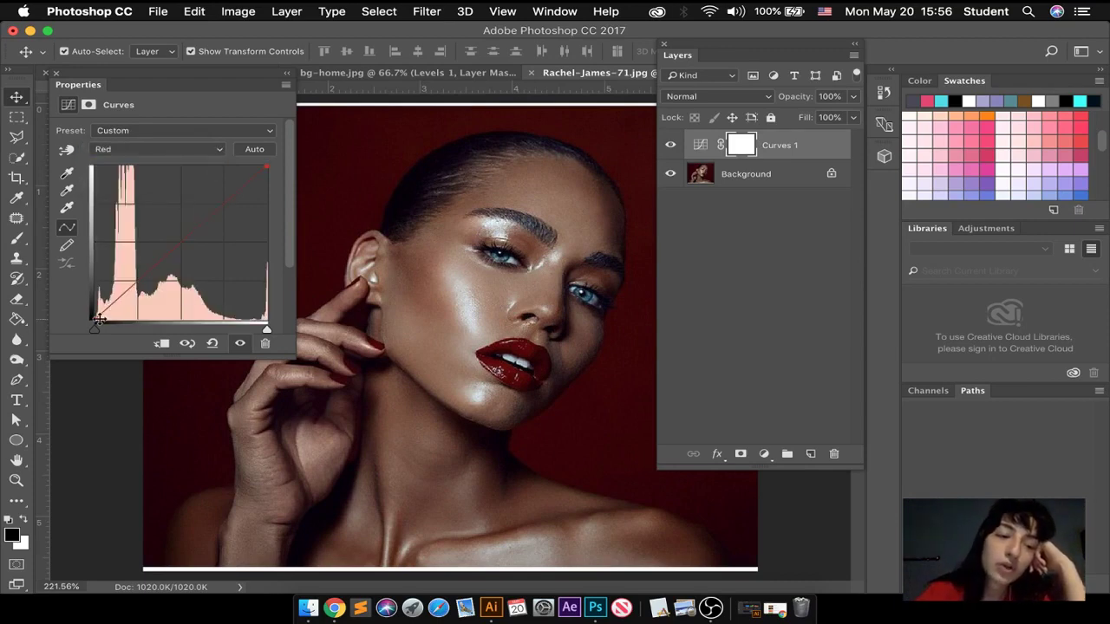
left_click_drag(98, 319, 92, 301)
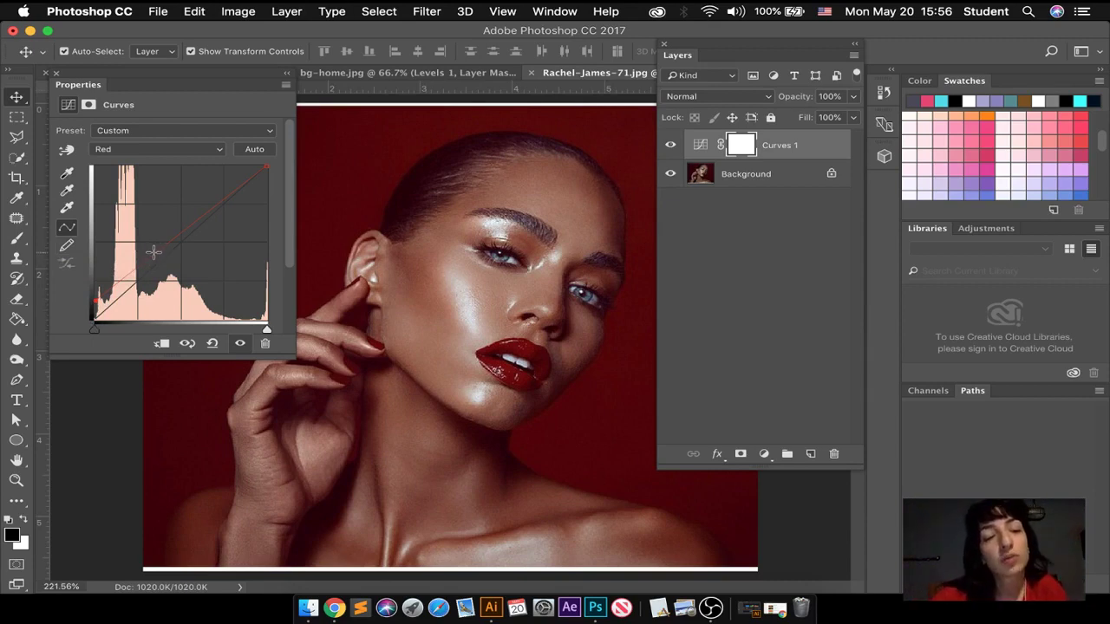
left_click_drag(168, 254, 174, 266)
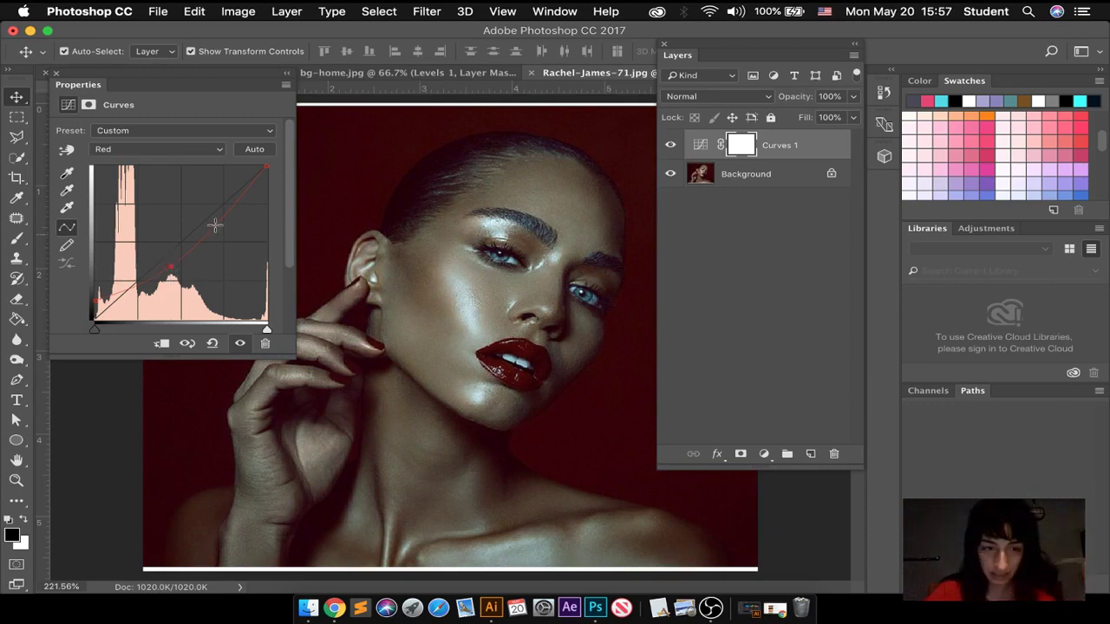
left_click_drag(224, 219, 207, 206)
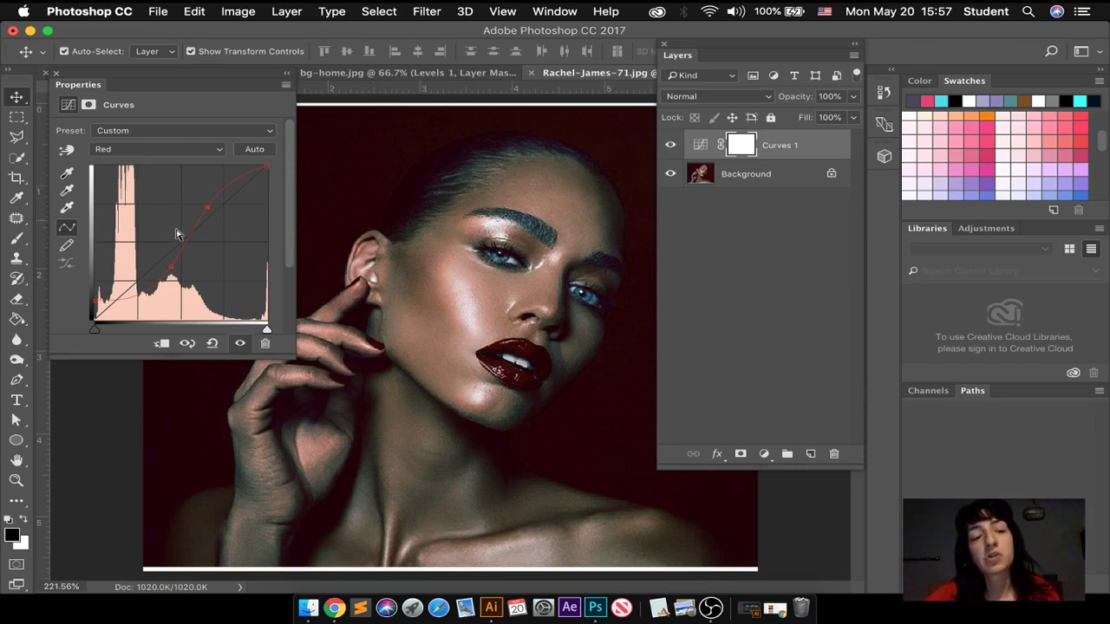
Step: Reshape the Green curve with raised blacks and lowered midtones, and shift its white point inward
left_click(188, 146)
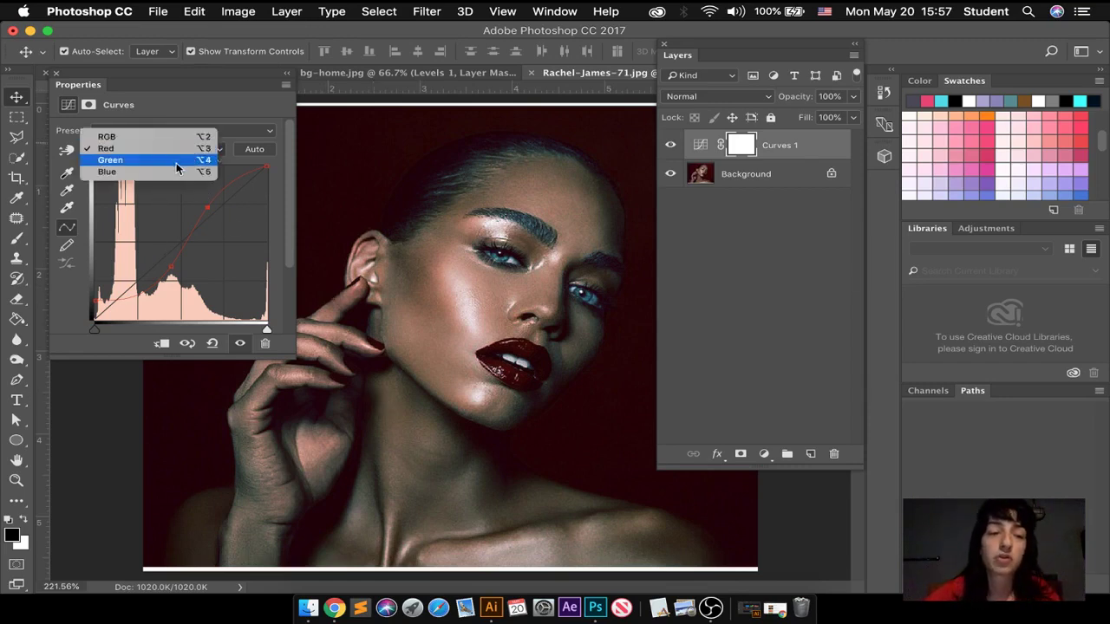
left_click(175, 161)
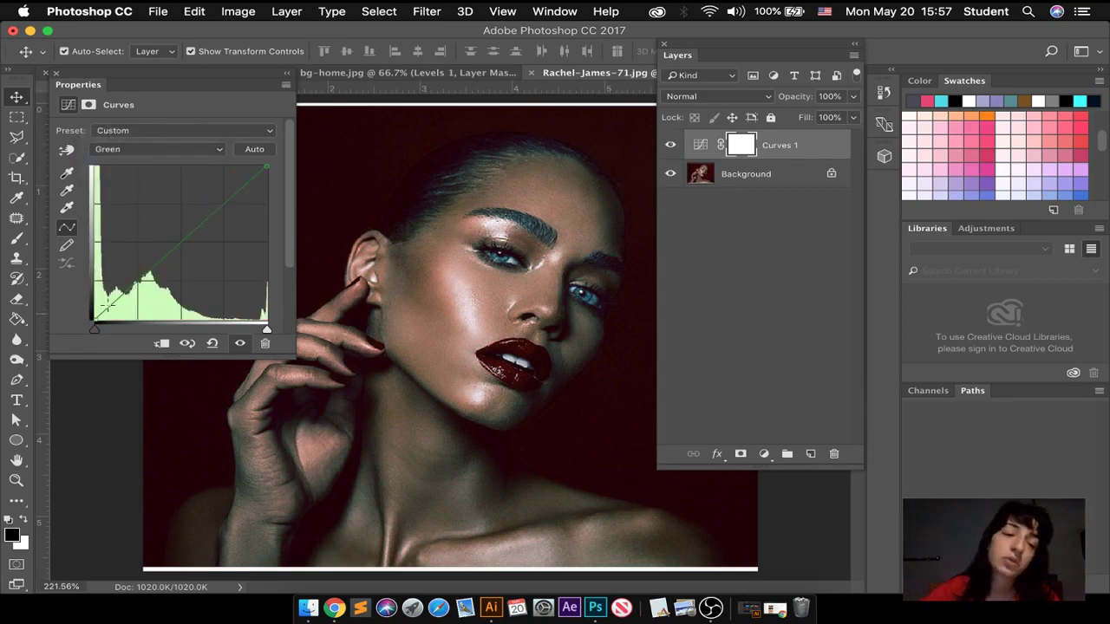
left_click_drag(102, 317, 178, 264)
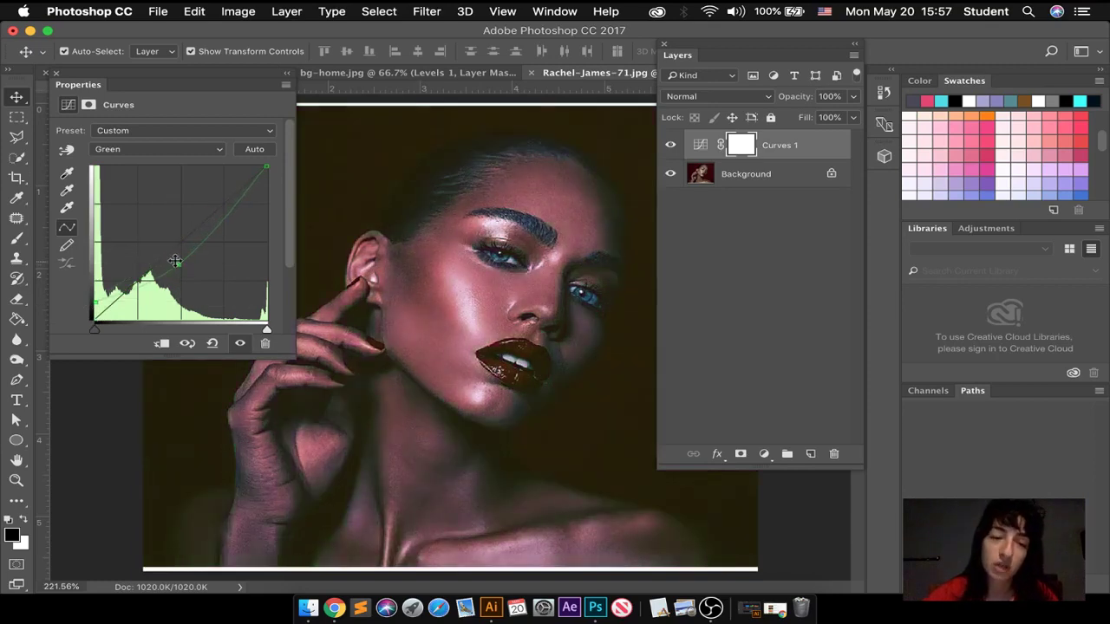
left_click_drag(266, 165, 241, 165)
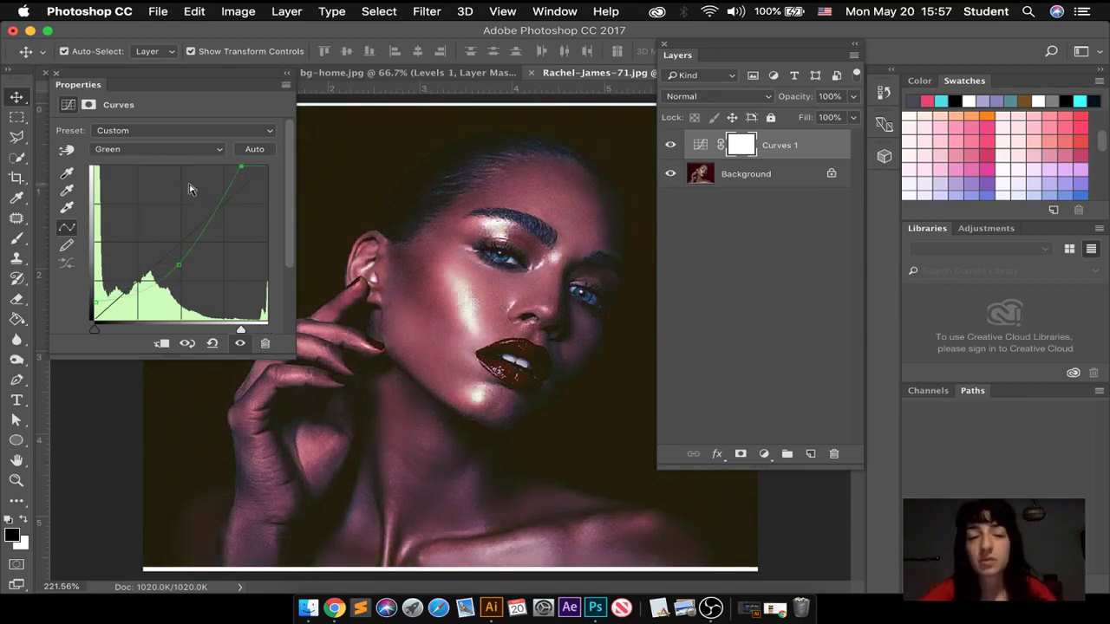
Step: Reset the Curves adjustment to its defaults, check the Red channel's curve and return to the RGB channel
left_click(197, 148)
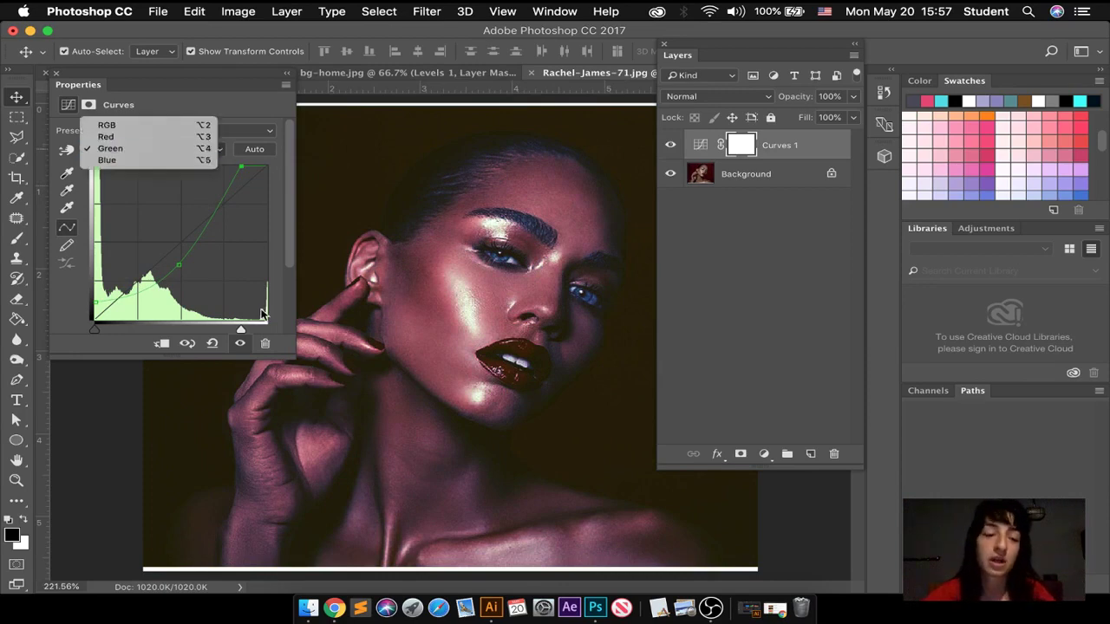
left_click(219, 345)
left_click(213, 343)
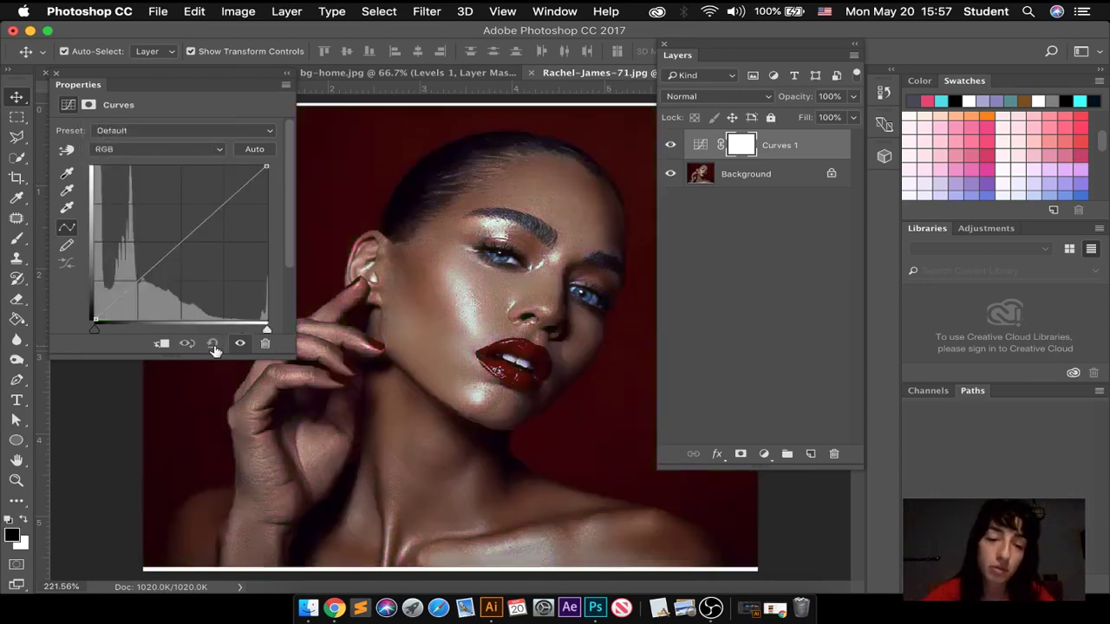
left_click(198, 148)
left_click(183, 159)
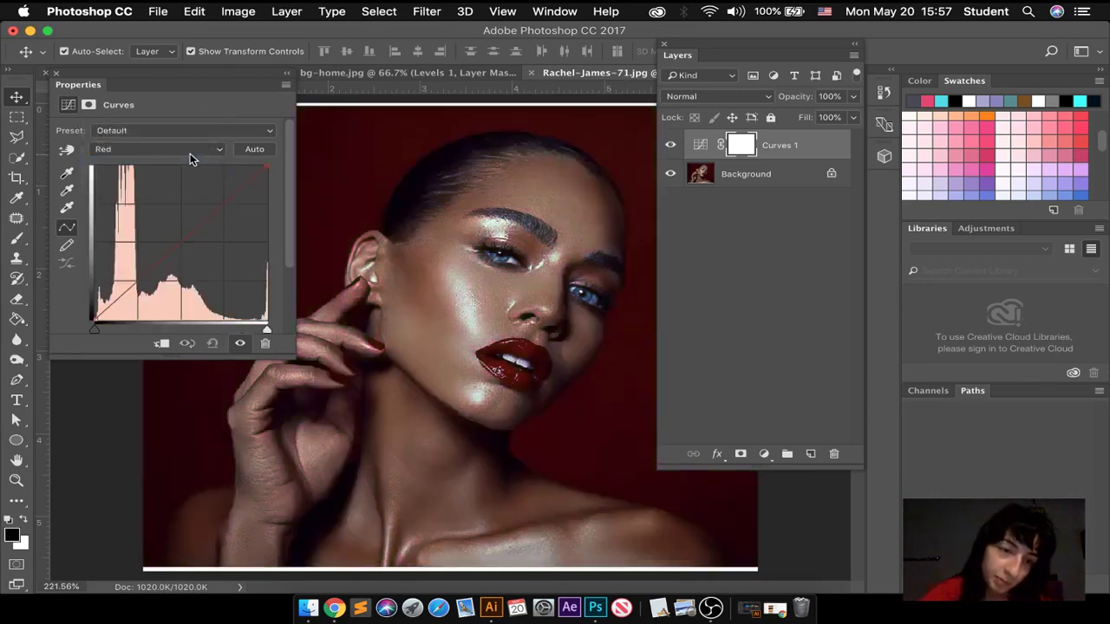
left_click(180, 149)
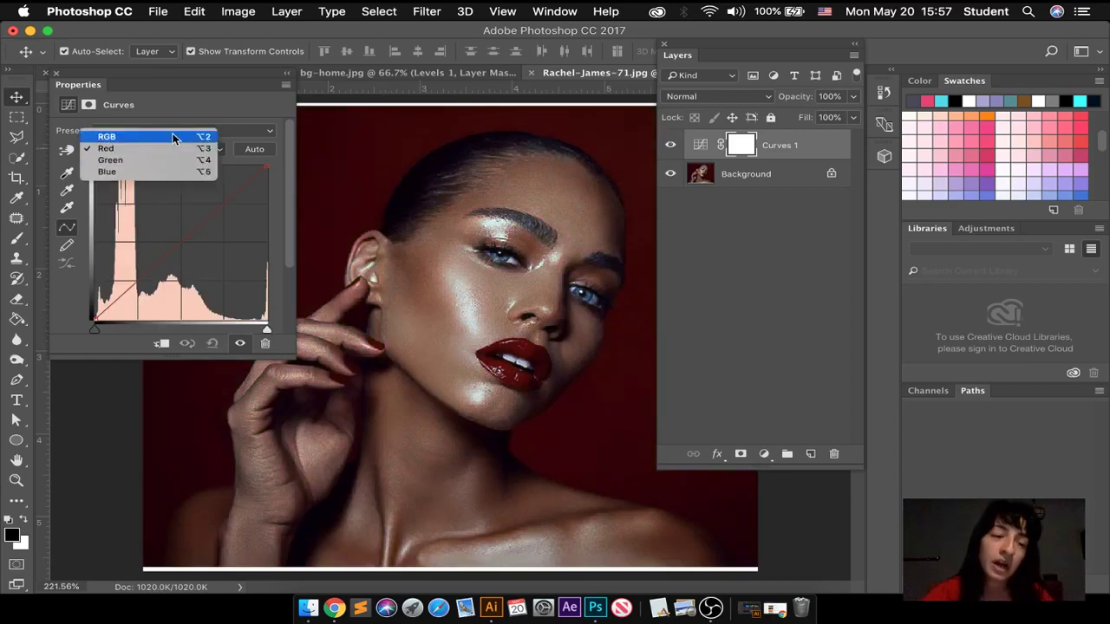
left_click(178, 139)
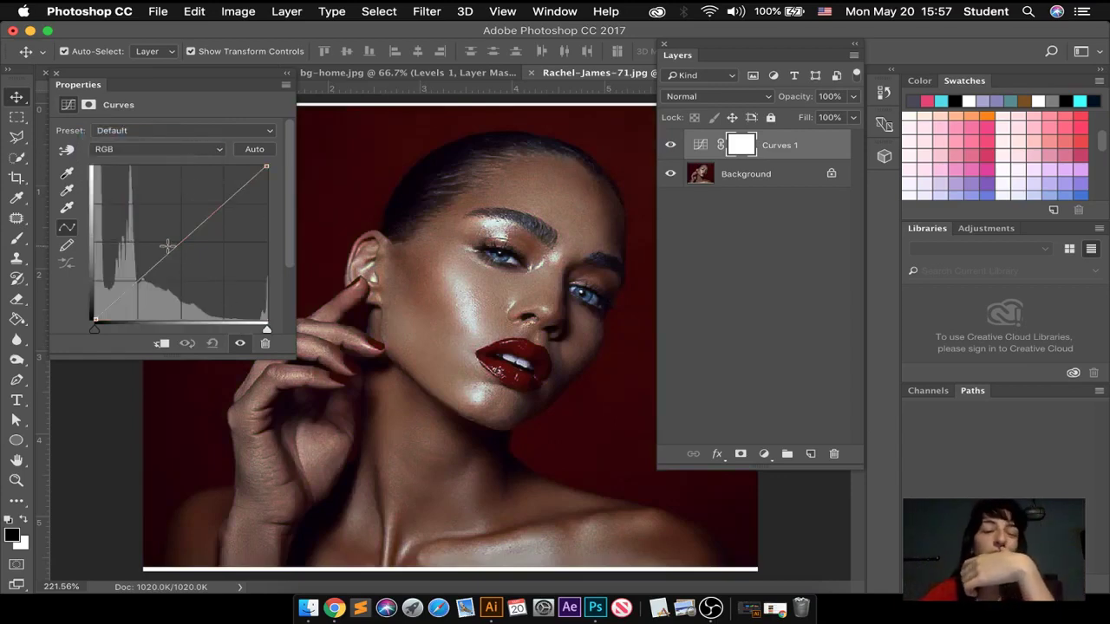
Step: Shape the RGB curve into an S with raised highlights and lowered shadows, and close the Curves properties
left_click_drag(161, 255, 209, 202)
left_click_drag(152, 251, 167, 261)
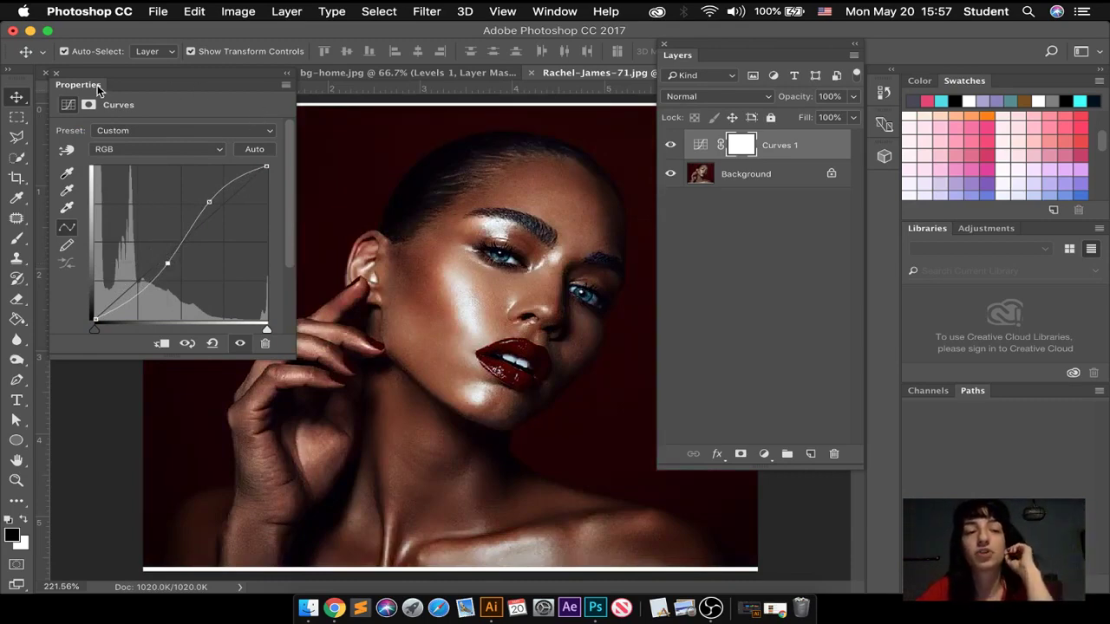
left_click(56, 75)
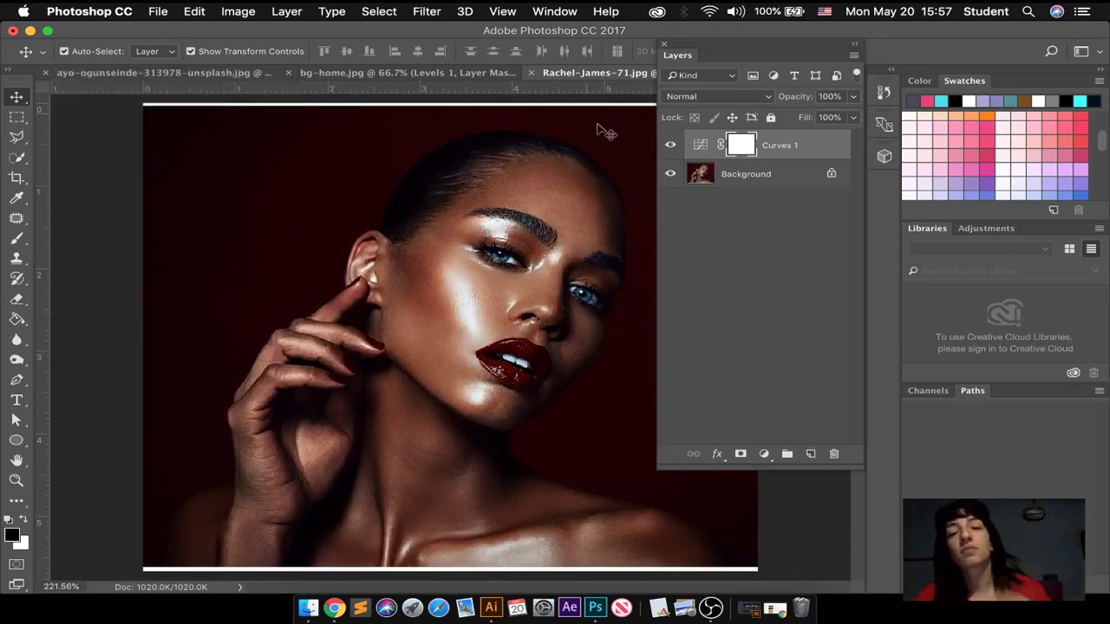
Step: Delete the Curves 1 layer, add an Exposure adjustment layer and reposition its floating properties
left_click_drag(707, 147, 834, 453)
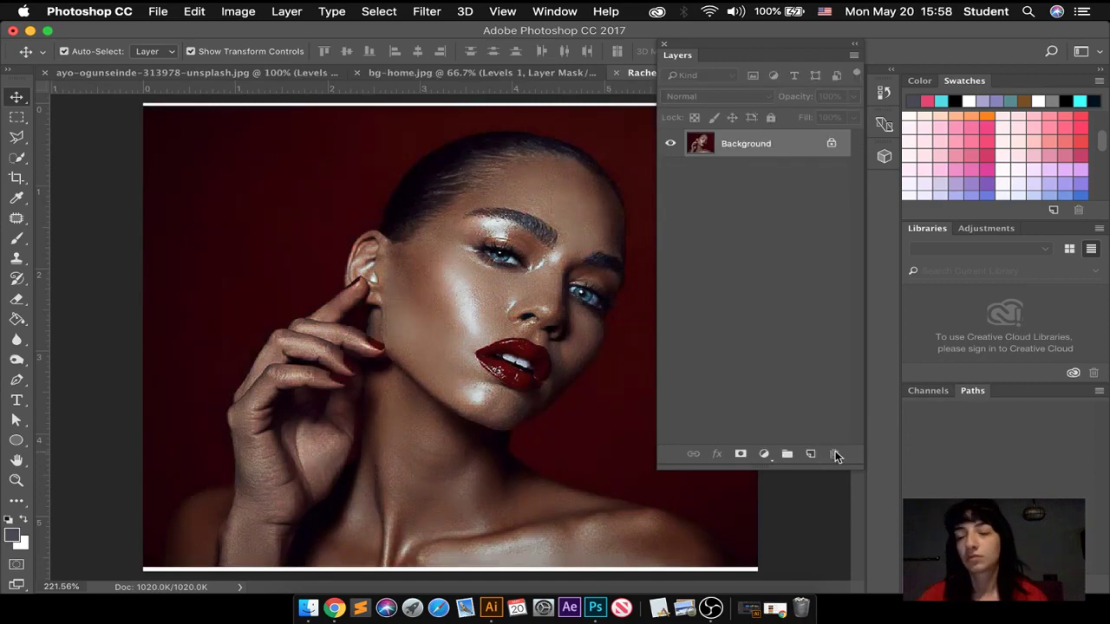
left_click(764, 453)
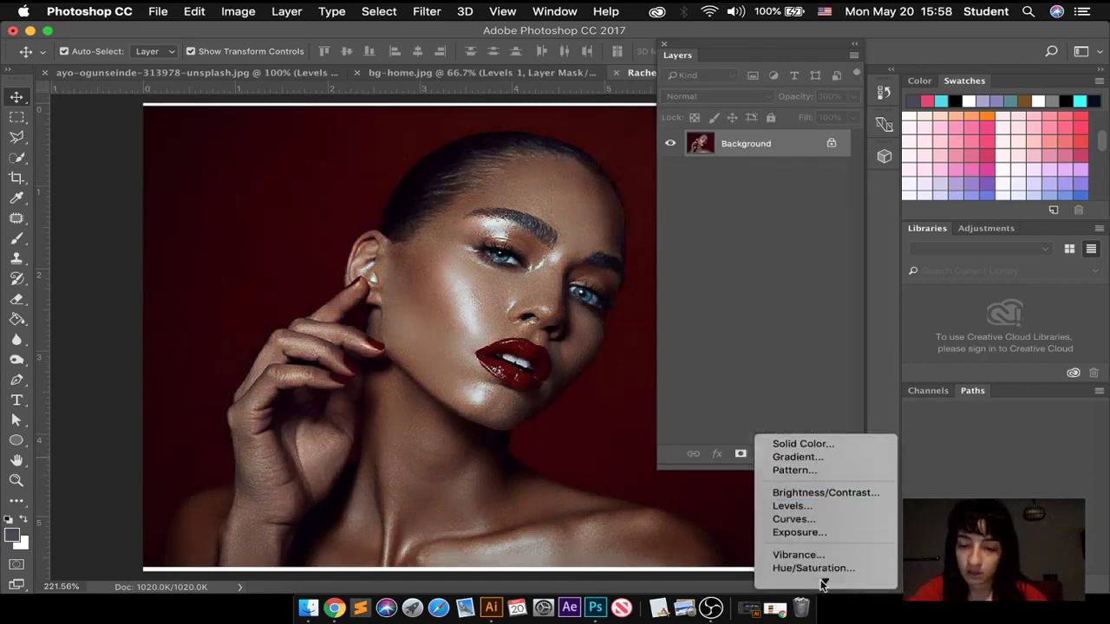
left_click(784, 401)
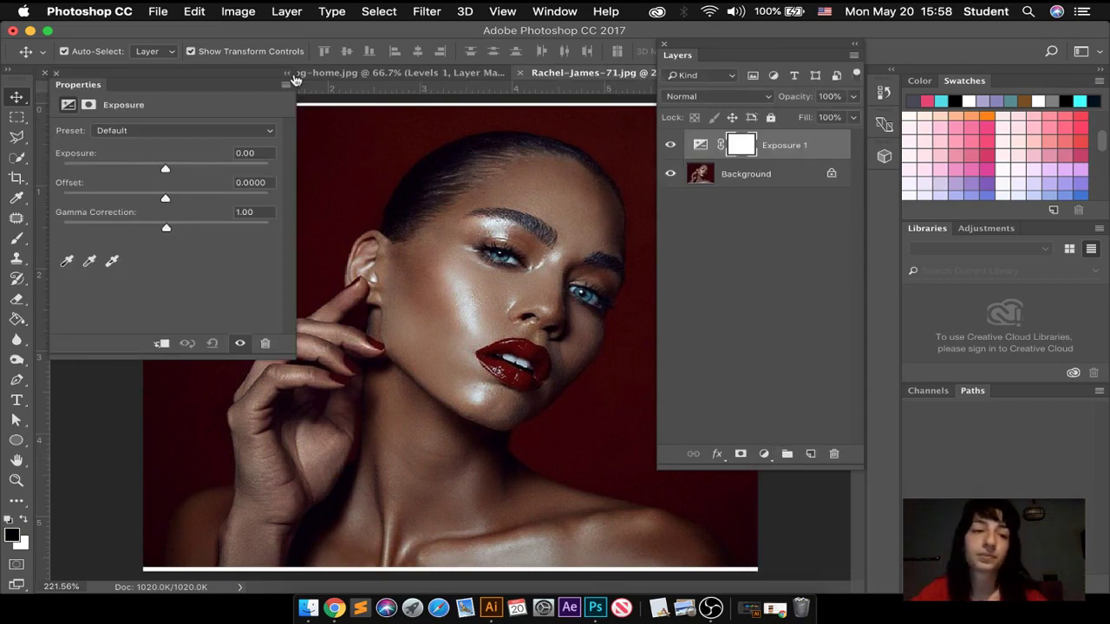
left_click_drag(210, 76, 180, 90)
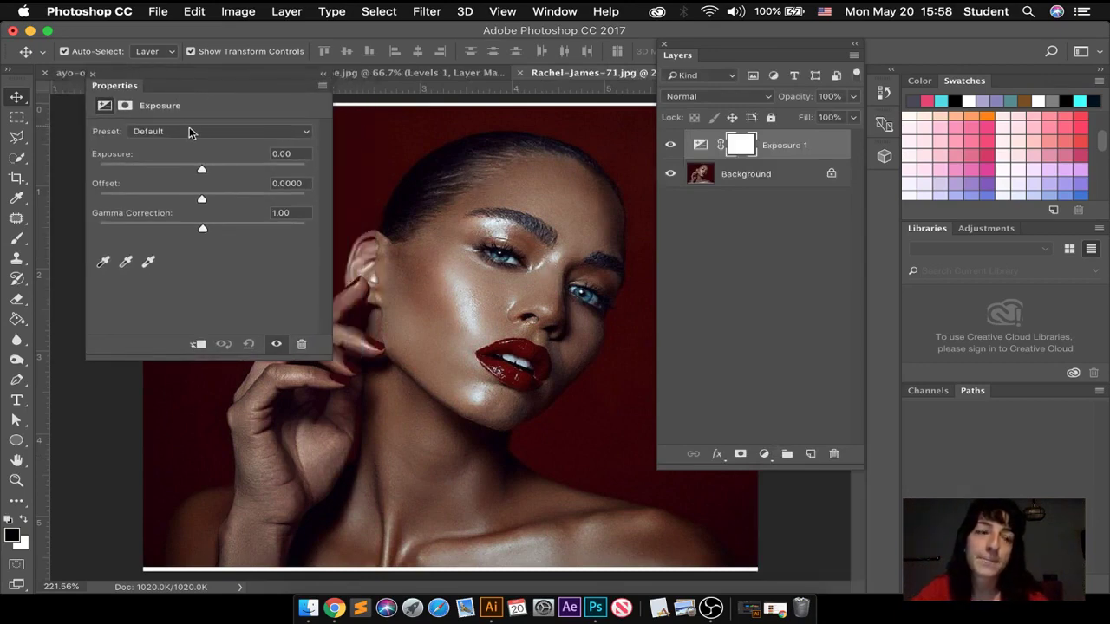
Step: Try Exposure +1.96, Offset -0.2437 and Gamma Correction 0.55, and reset the Exposure adjustment to its defaults
left_click_drag(203, 170, 151, 200)
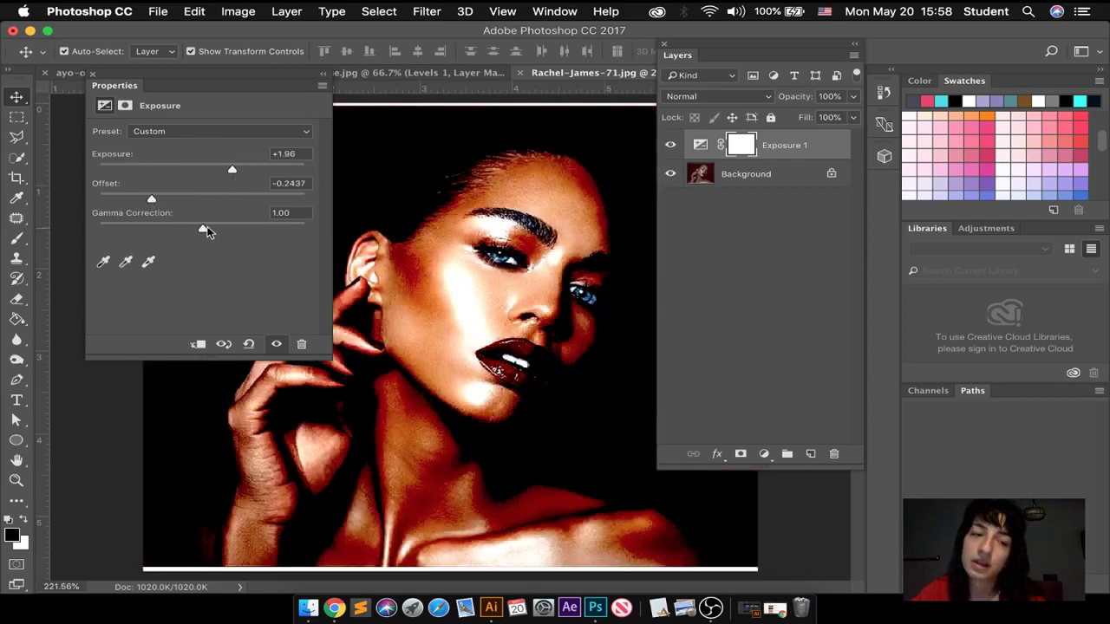
left_click_drag(202, 231, 240, 240)
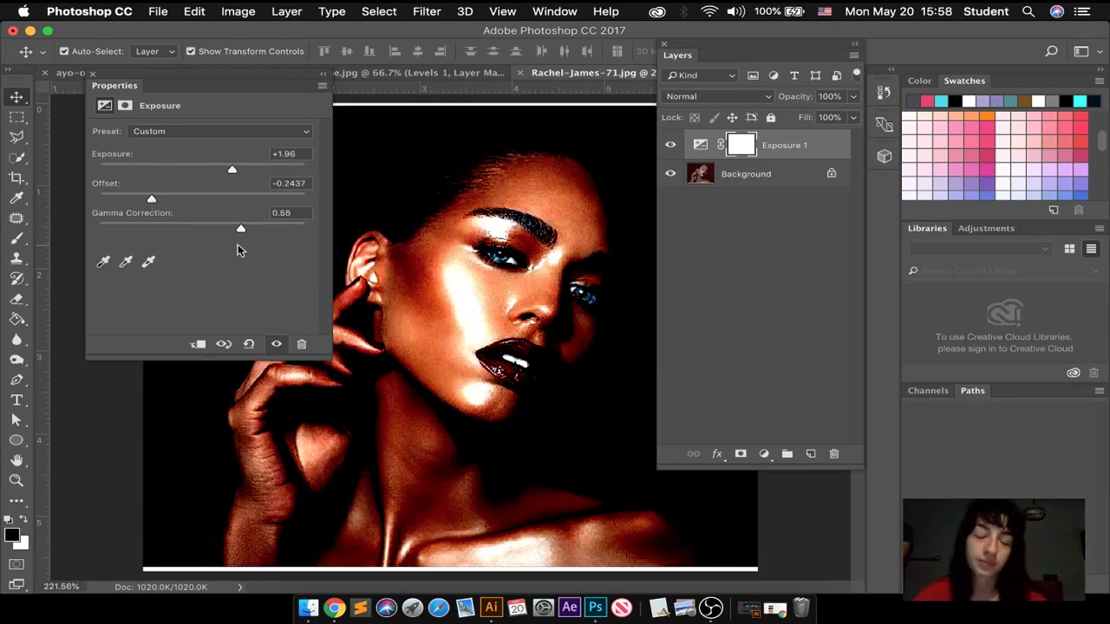
left_click(250, 345)
Step: Set Exposure to +1.90 and Offset to -0.1218 on the Exposure 1 layer and close its properties
left_click_drag(202, 171, 176, 199)
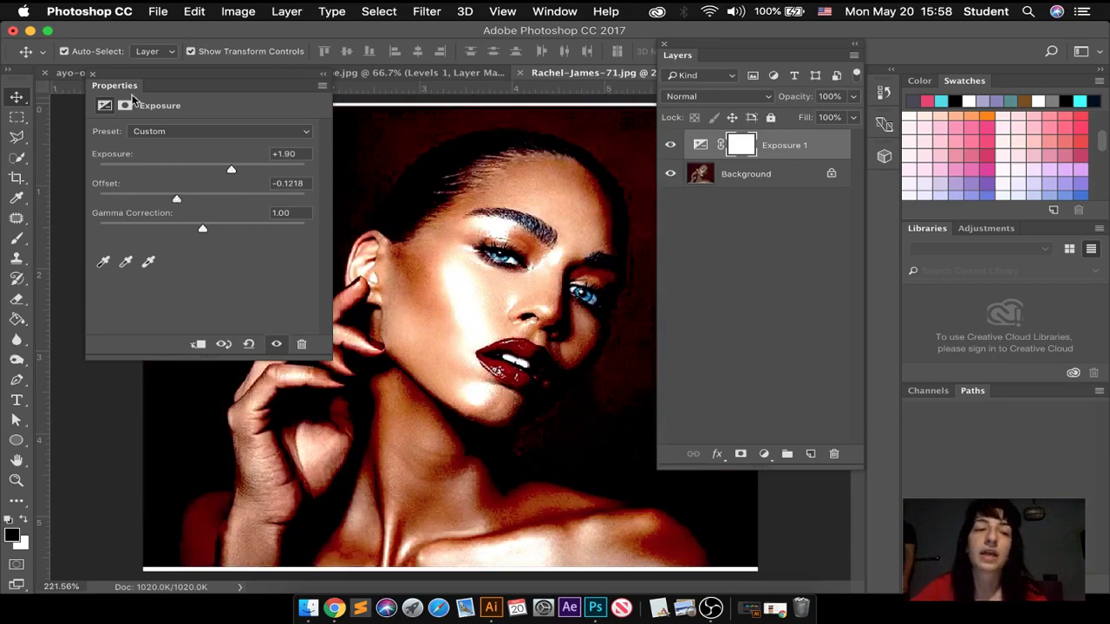
left_click(93, 73)
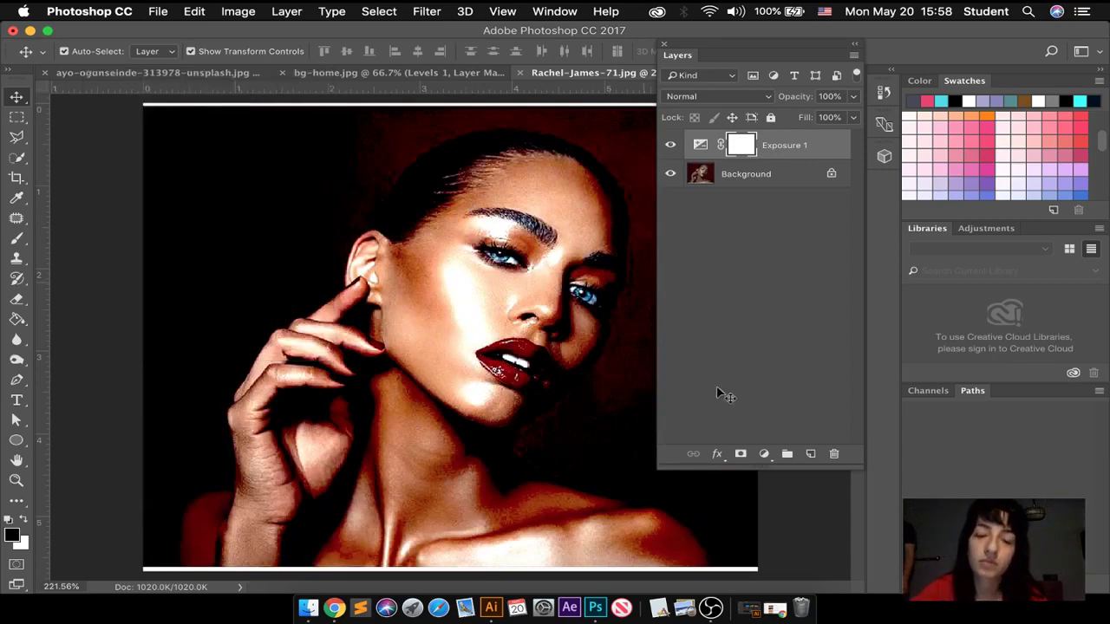
Step: Add a Vibrance adjustment layer above the Exposure 1 layer, close its properties and delete the Exposure 1 layer
left_click(764, 454)
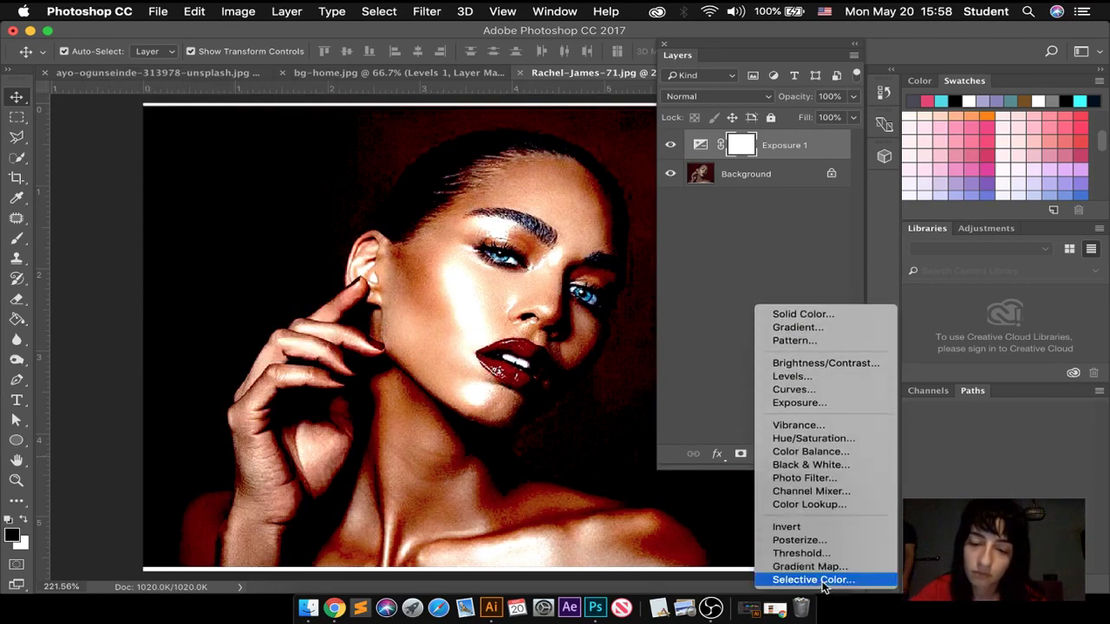
left_click(788, 425)
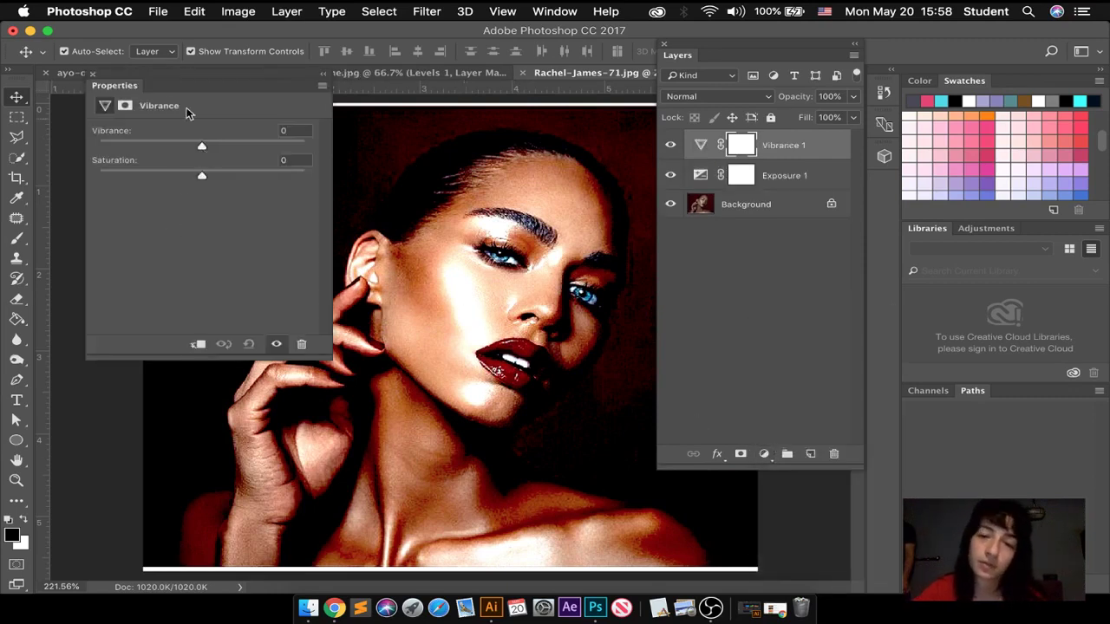
left_click(176, 75)
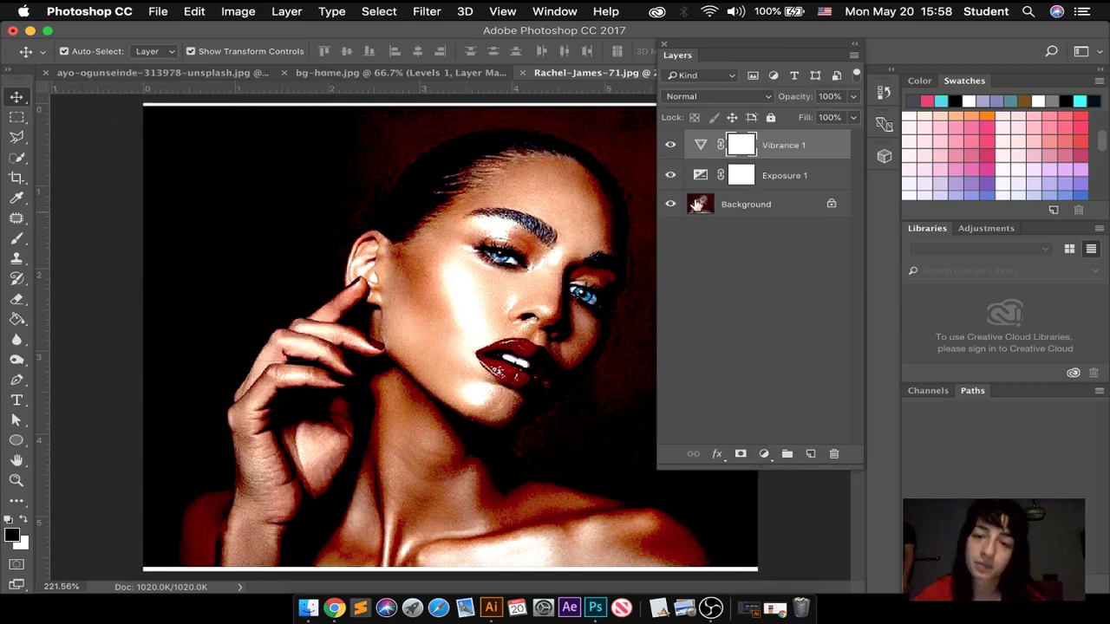
left_click_drag(822, 179, 833, 453)
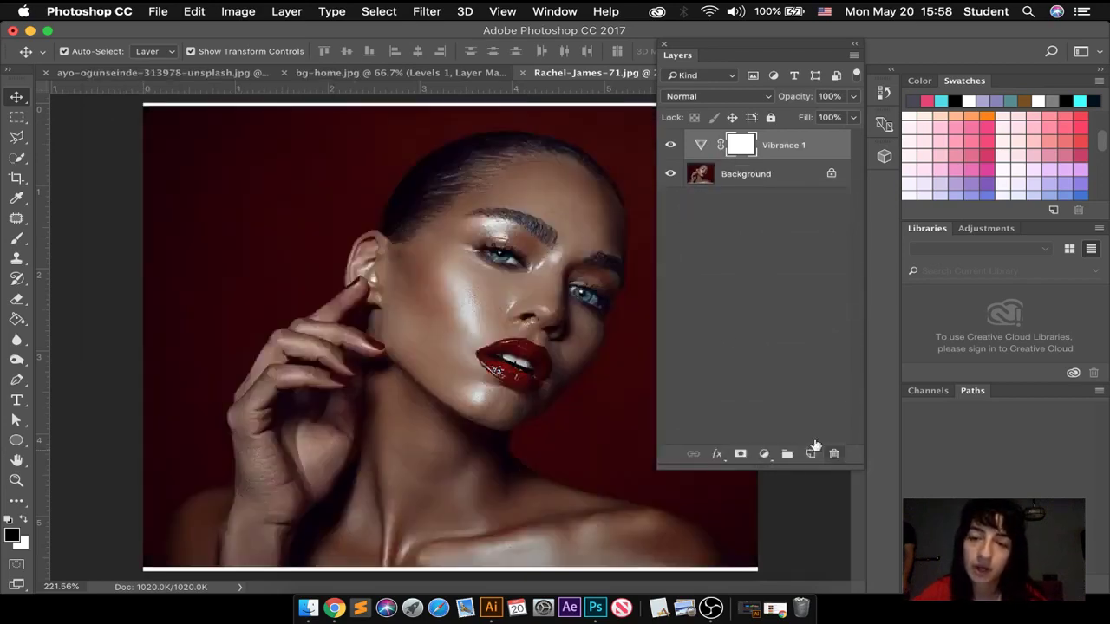
Step: Reopen the Vibrance 1 adjustment, set Vibrance to +76 and Saturation to -79, and close its properties
left_click(763, 454)
mouse_move(815, 580)
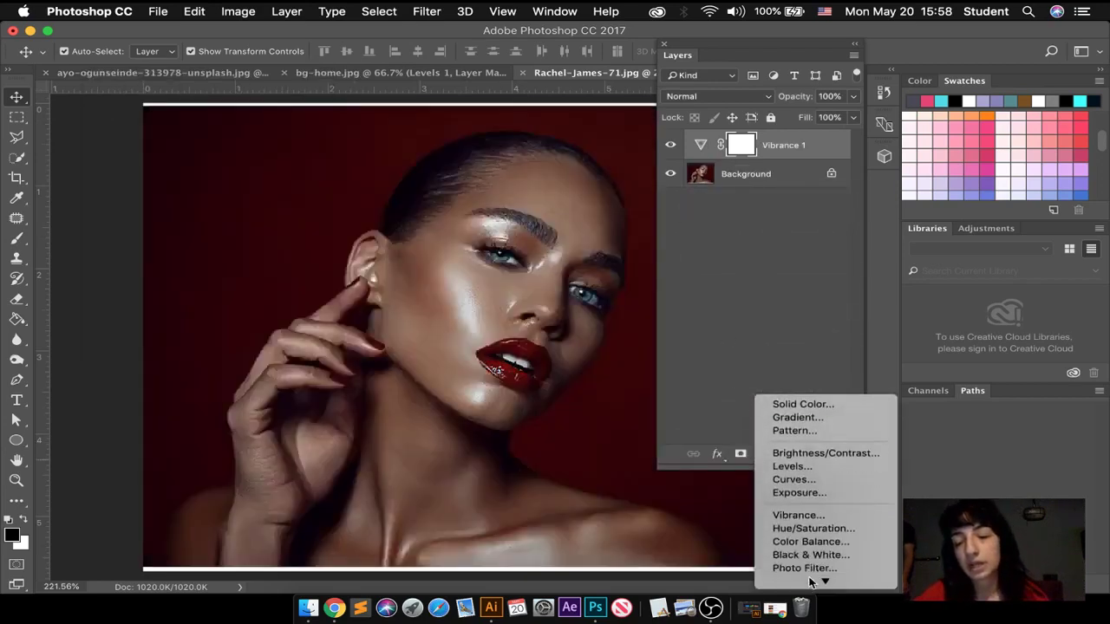
left_click(700, 147)
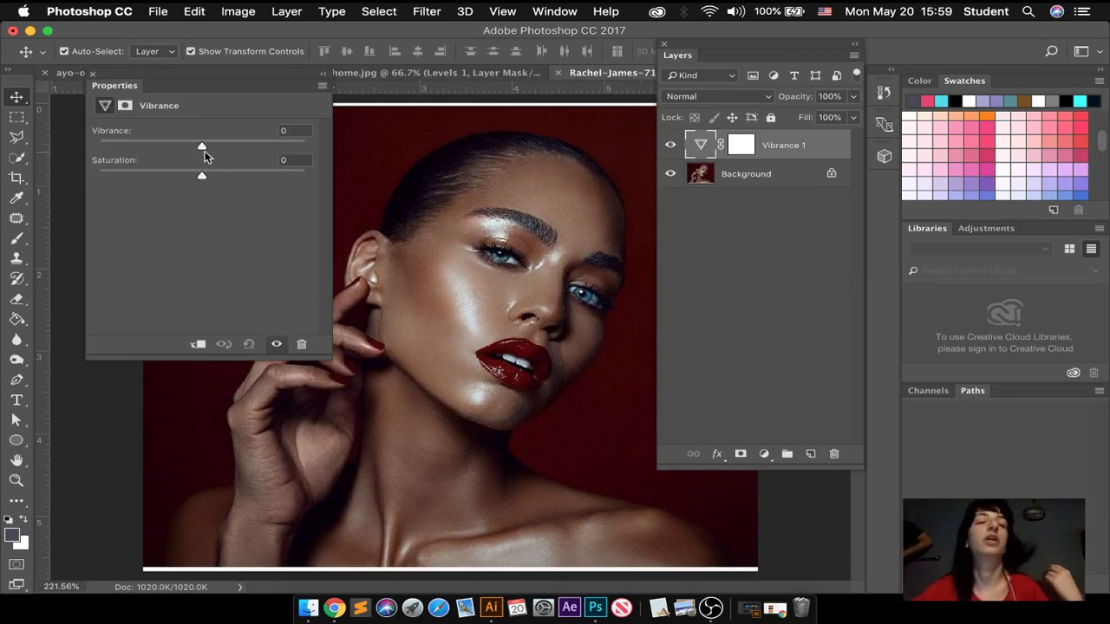
left_click_drag(204, 151, 139, 179)
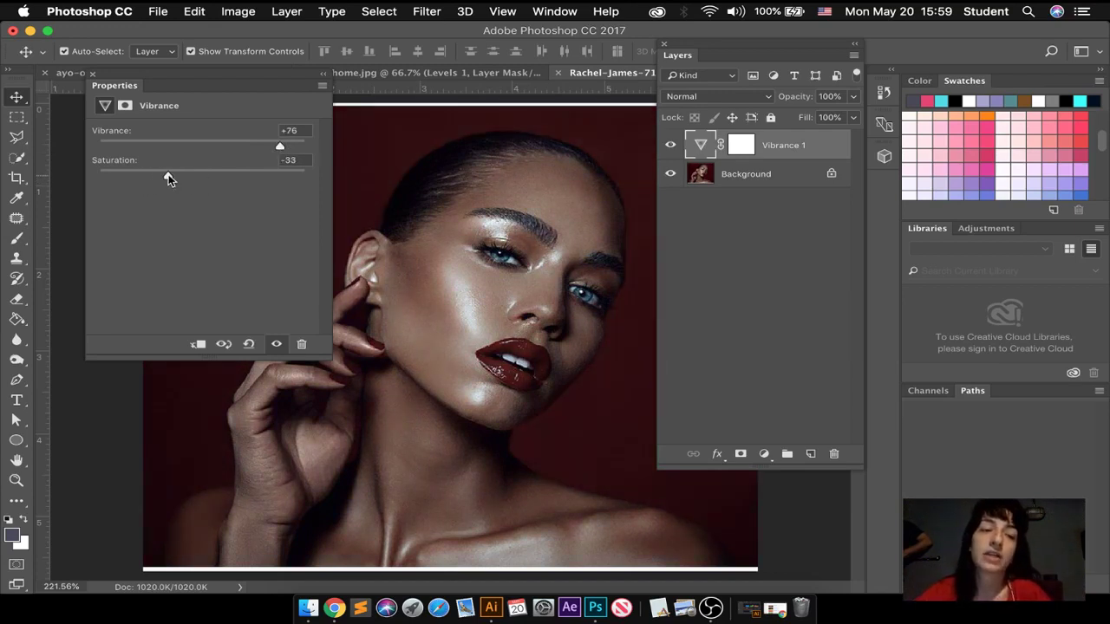
left_click_drag(169, 178, 121, 177)
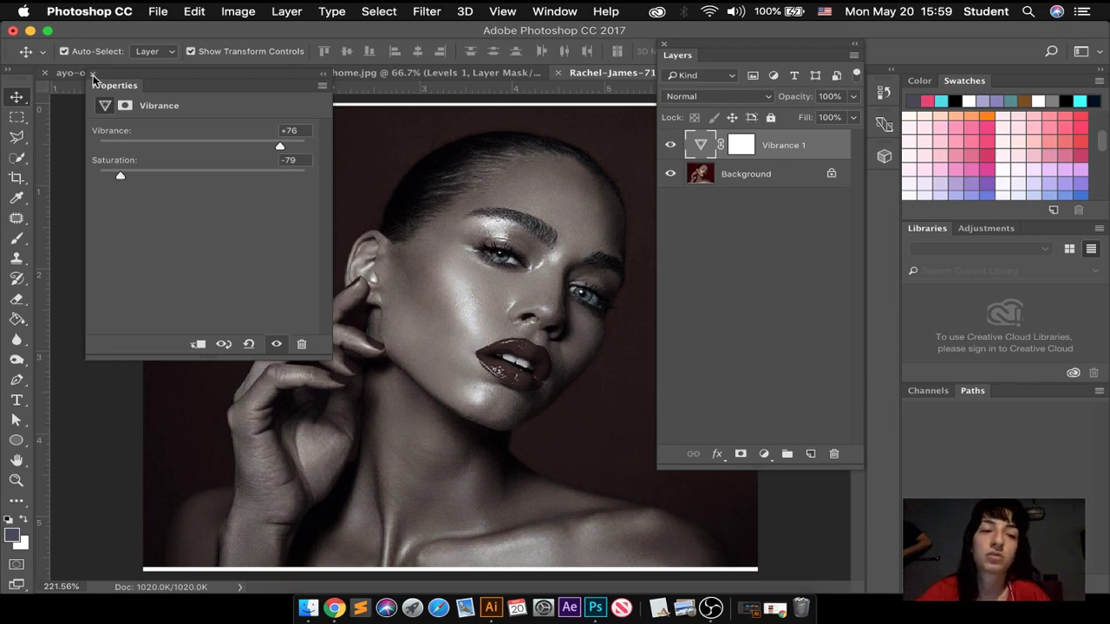
left_click(93, 74)
Step: Delete the Vibrance 1 layer and add a Hue/Saturation adjustment layer over the portrait
left_click_drag(704, 145, 834, 453)
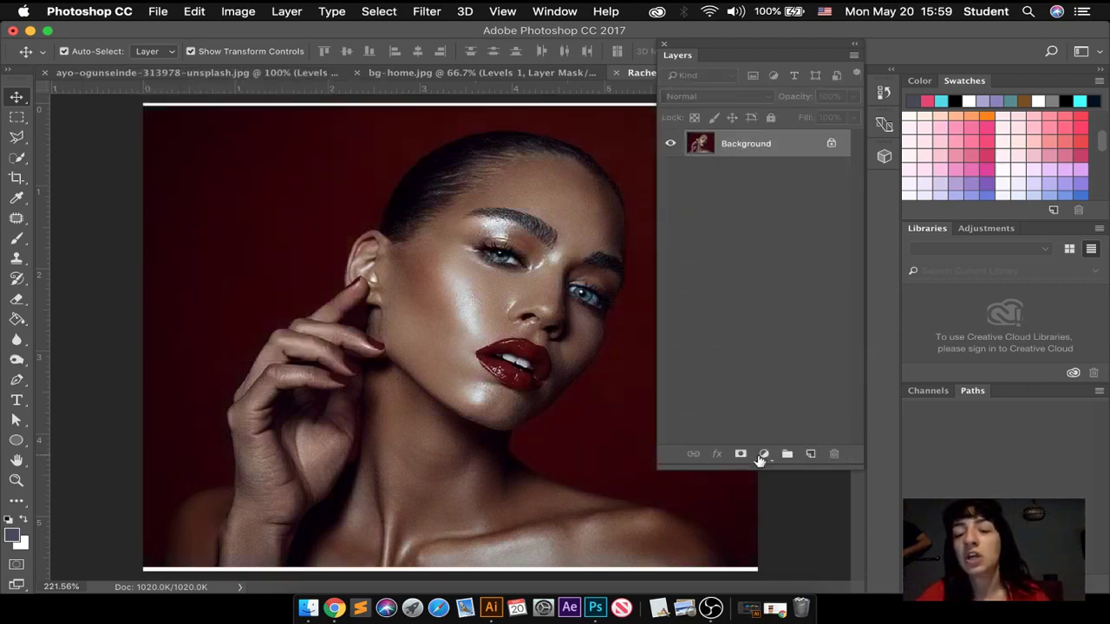
left_click(764, 455)
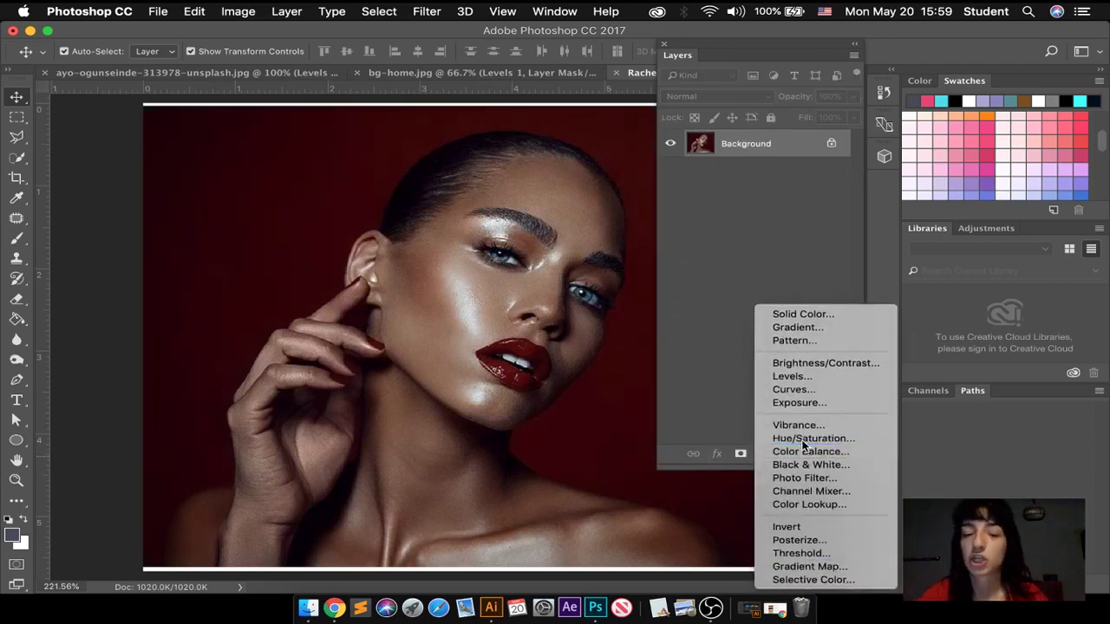
left_click(642, 417)
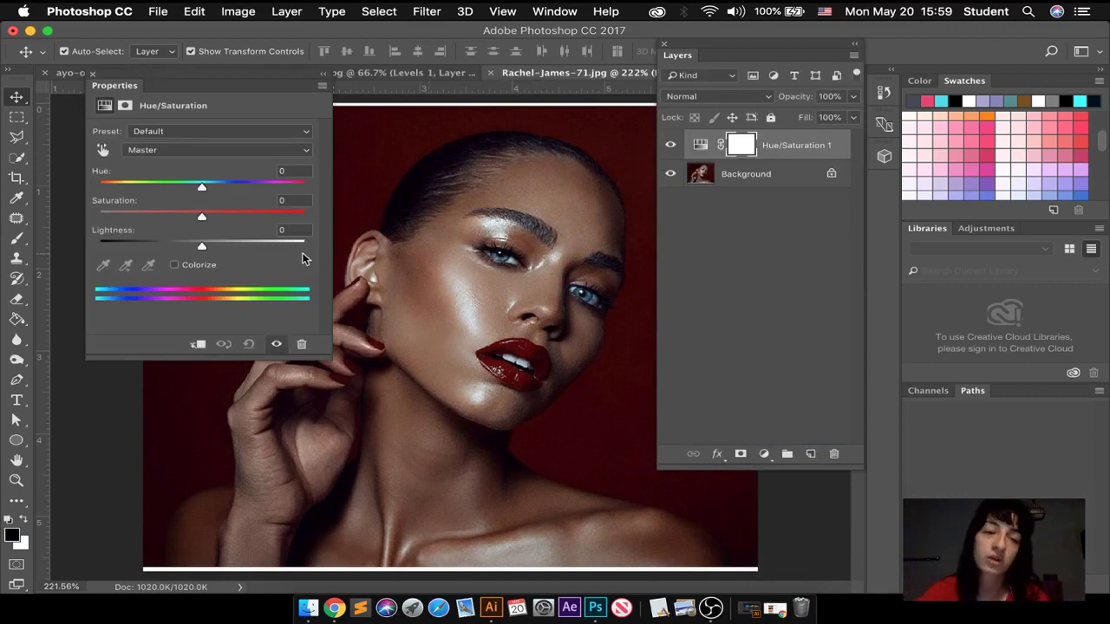
Step: Try Saturation -100 and Lightness +3 in the Hue/Saturation adjustment, and reset it to its defaults
left_click_drag(200, 246, 69, 214)
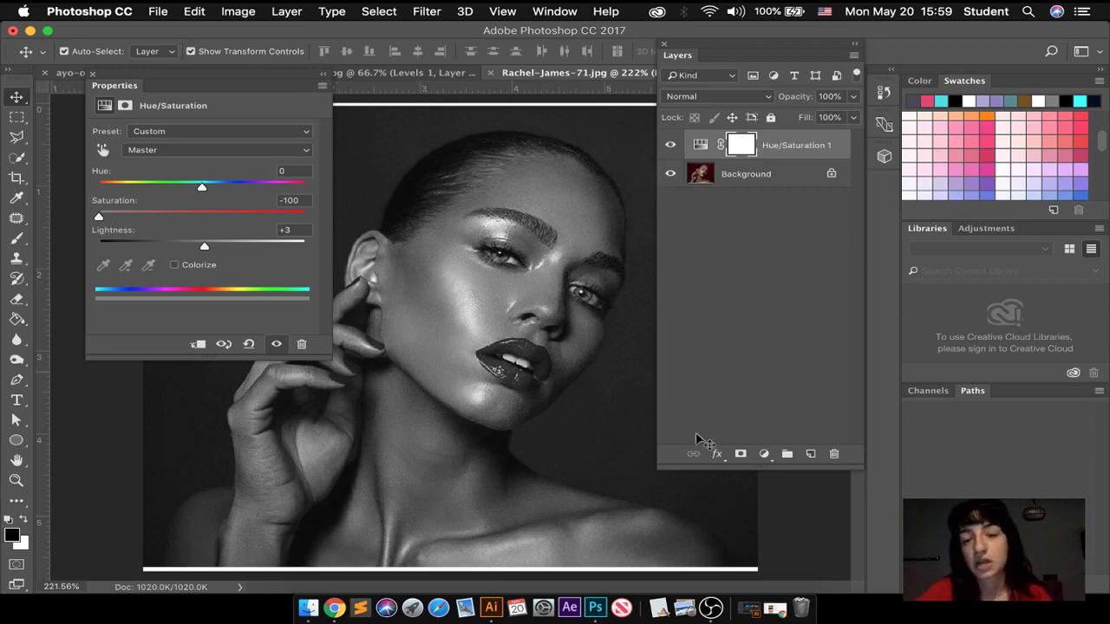
left_click(763, 453)
mouse_move(825, 580)
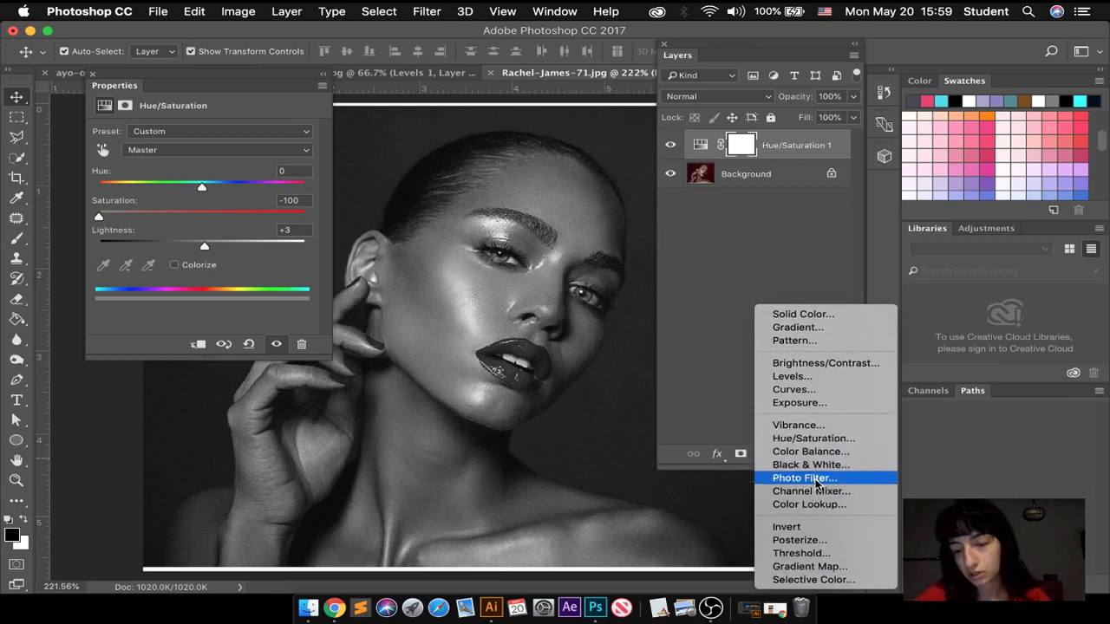
left_click(681, 349)
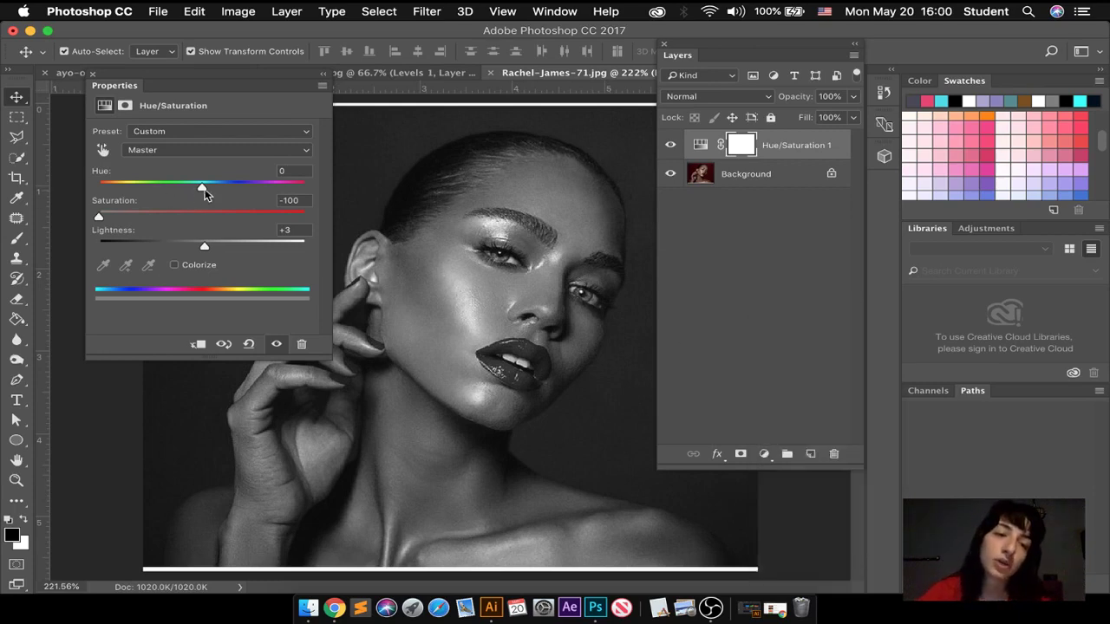
mouse_move(201, 248)
left_mouse_down()
mouse_move(217, 248)
mouse_move(204, 248)
left_mouse_up()
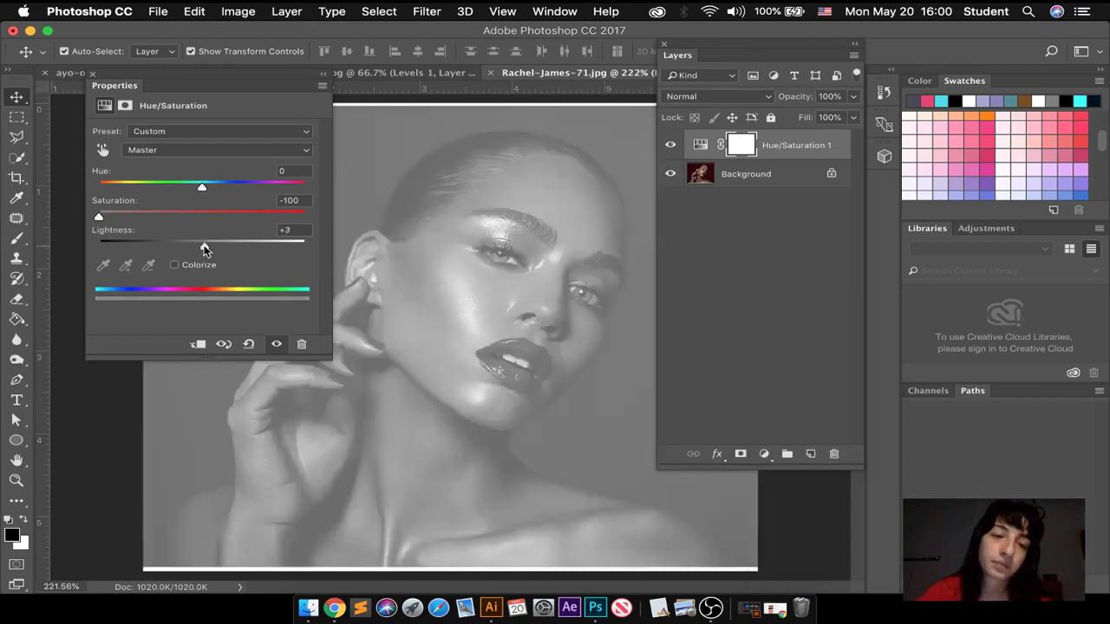
left_click(249, 344)
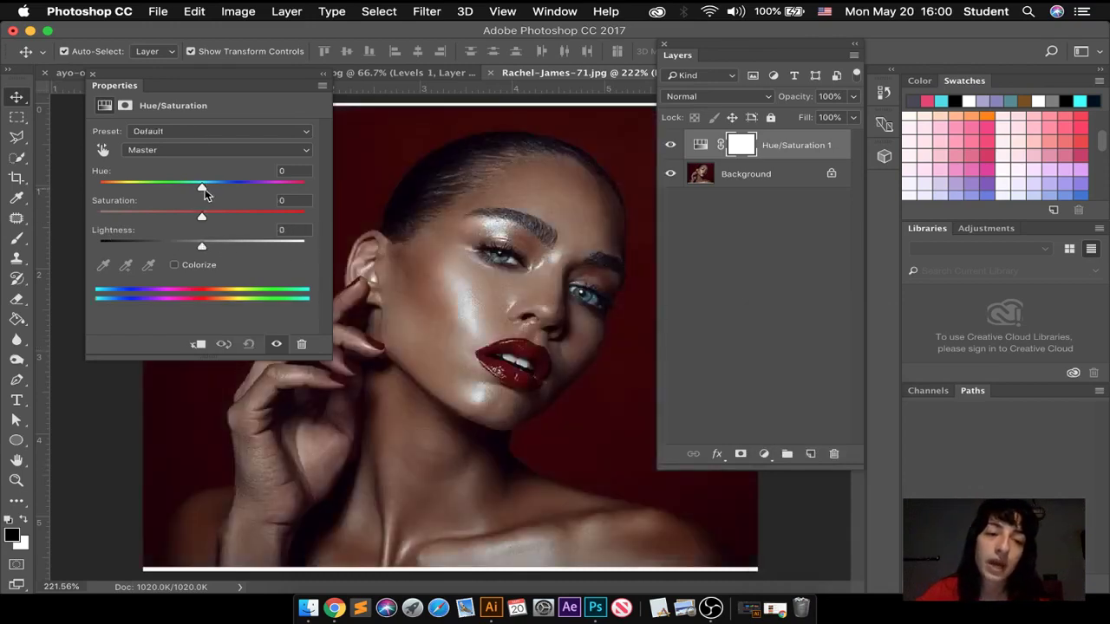
Step: Try Hue -100, enable Colorize with Hue 239, and close the Hue/Saturation properties
left_click_drag(200, 189, 198, 189)
mouse_move(140, 189)
left_mouse_down()
mouse_move(114, 187)
mouse_move(132, 187)
left_mouse_up()
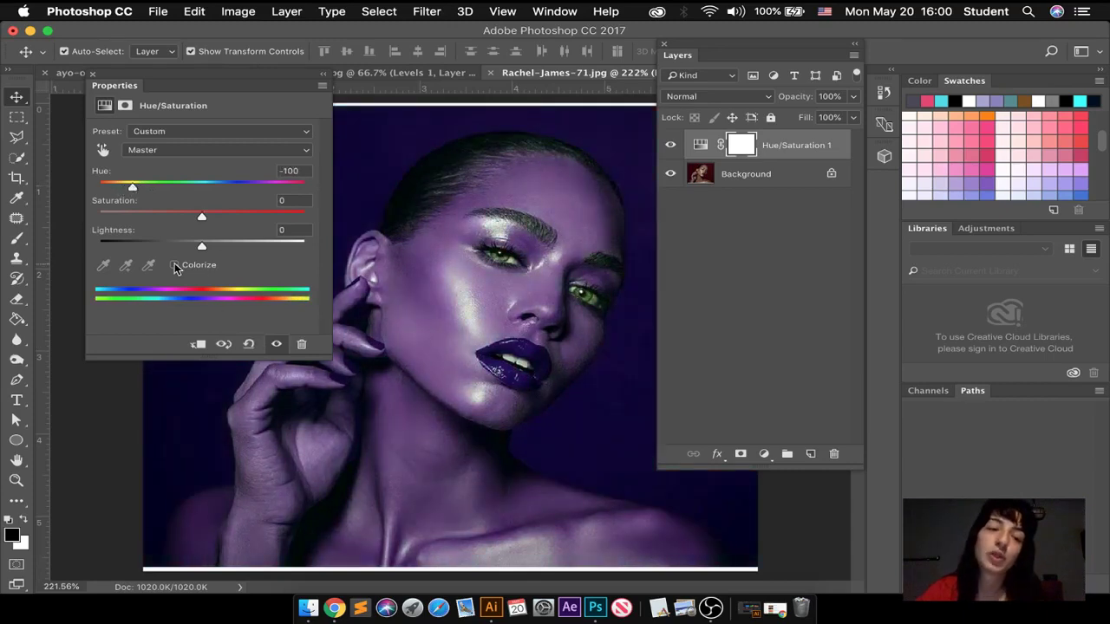
left_click(174, 265)
left_click_drag(100, 188, 185, 188)
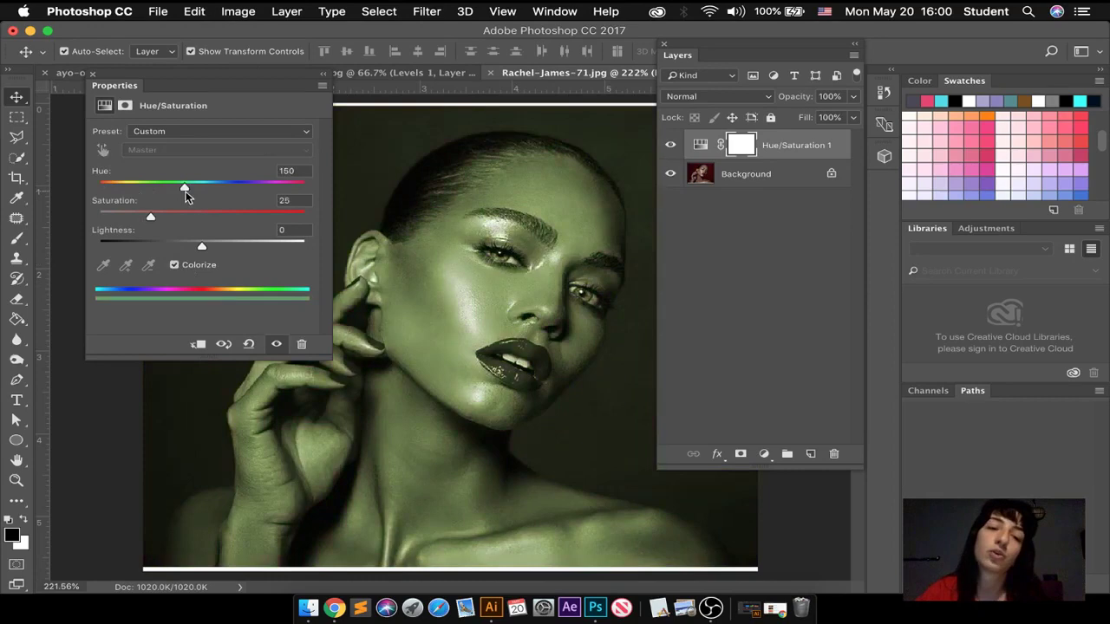
left_click_drag(185, 188, 236, 188)
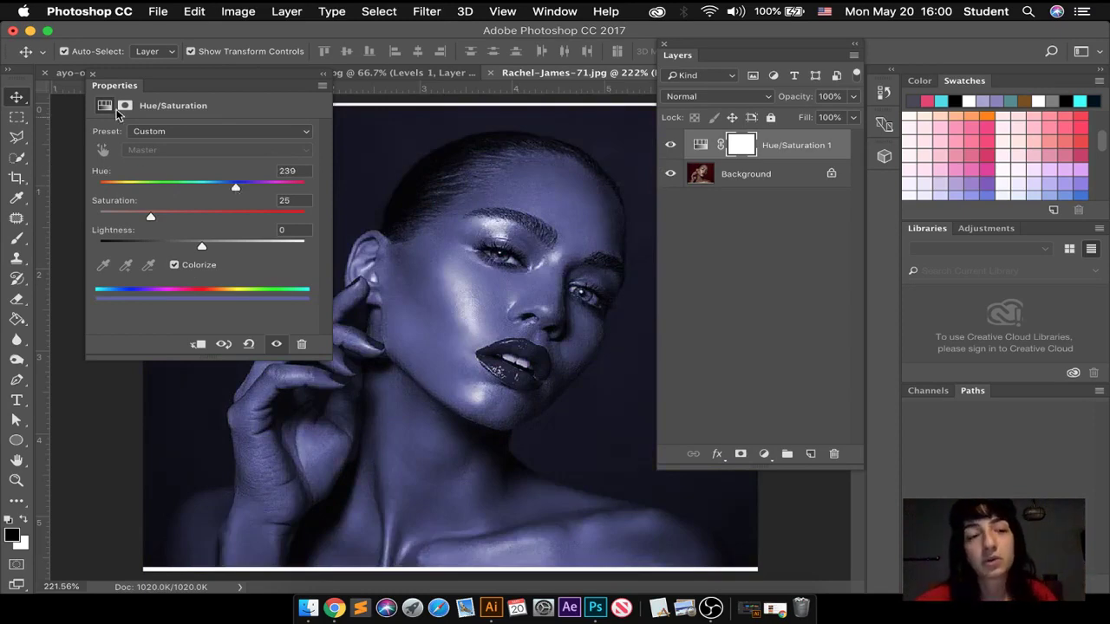
left_click(93, 73)
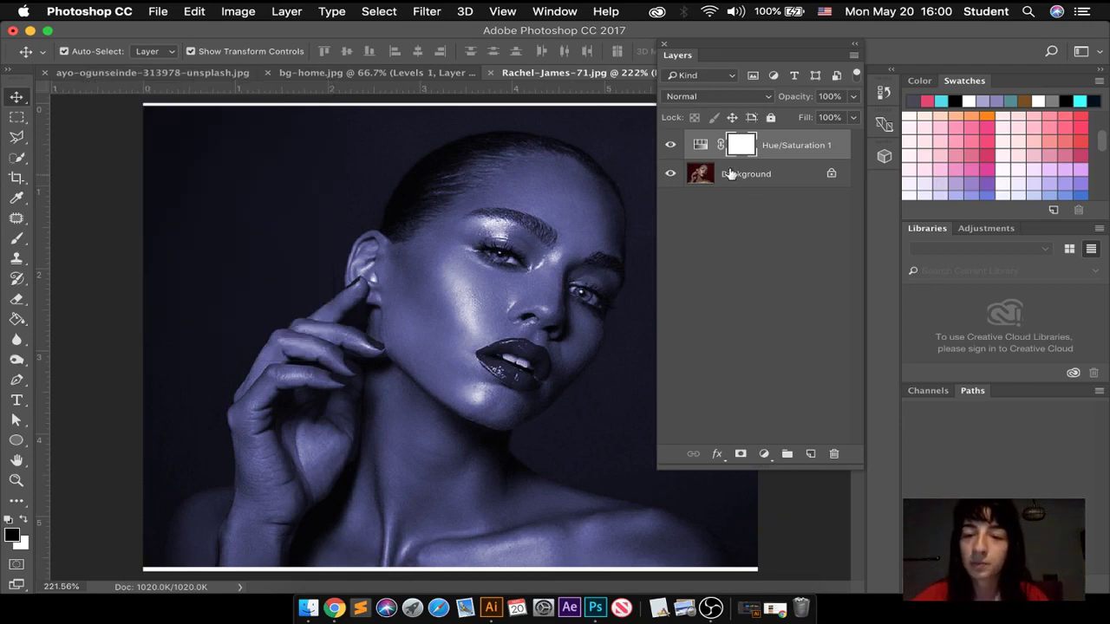
Step: Delete the Hue/Saturation 1 layer and add a Color Balance adjustment layer
left_click_drag(701, 148, 833, 453)
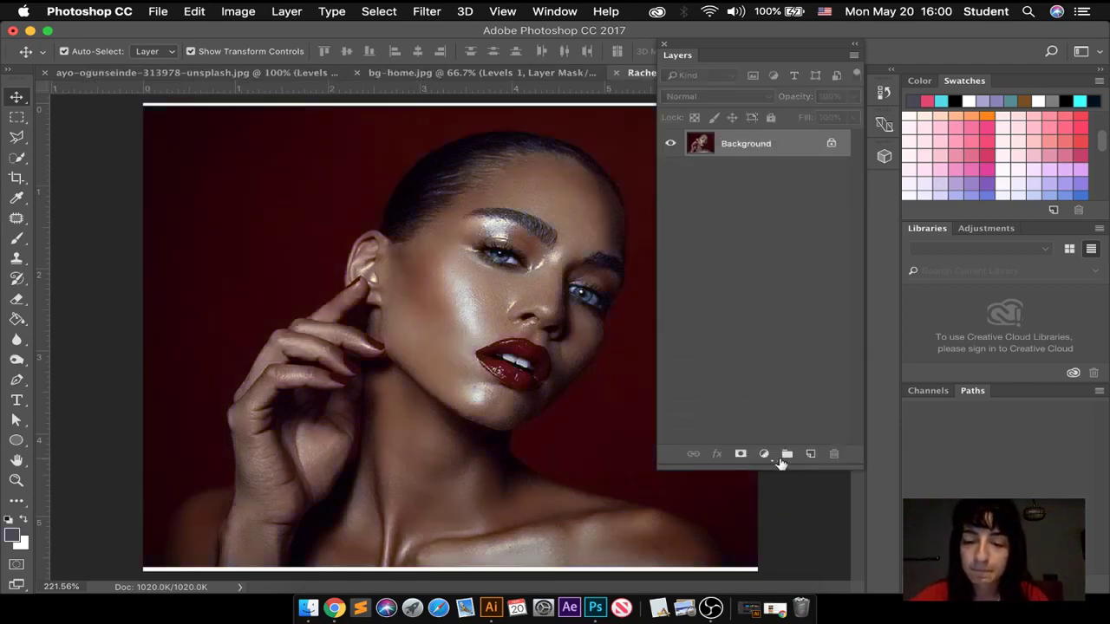
left_click(764, 454)
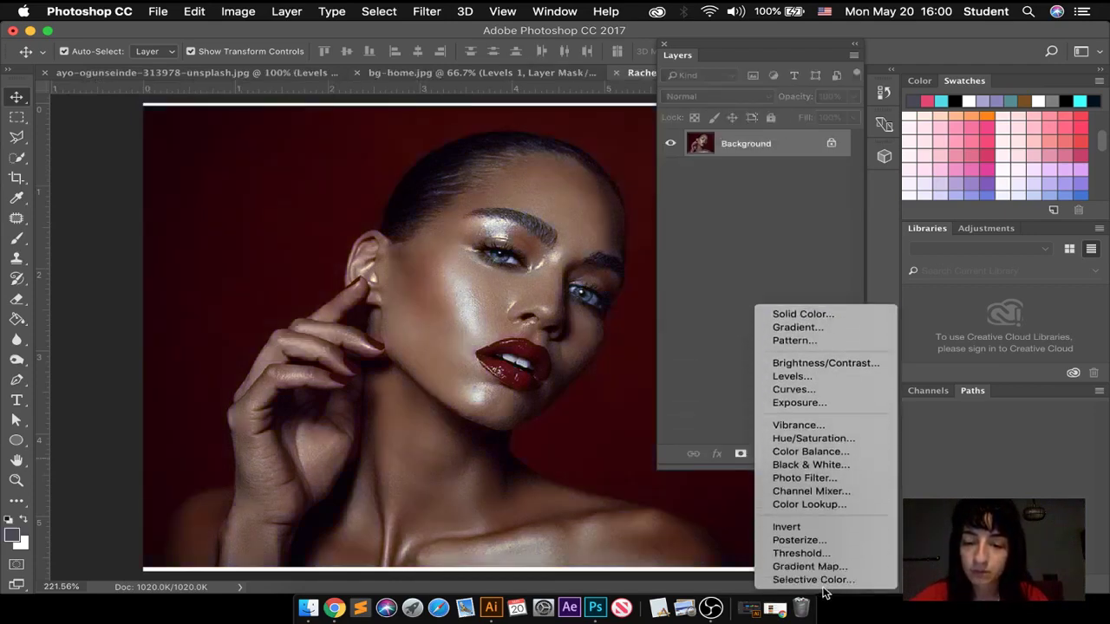
left_click(825, 452)
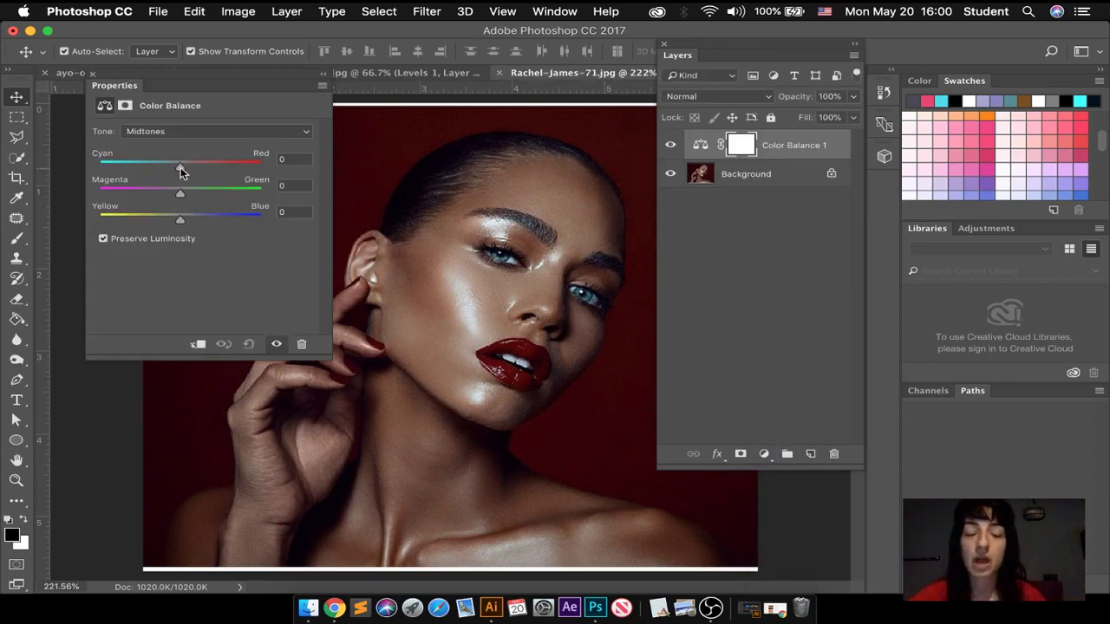
Step: Set the Color Balance midtones to Cyan-Red +48, Magenta-Green +15 and Yellow-Blue -48, and check the available tone ranges
left_click_drag(180, 168, 127, 224)
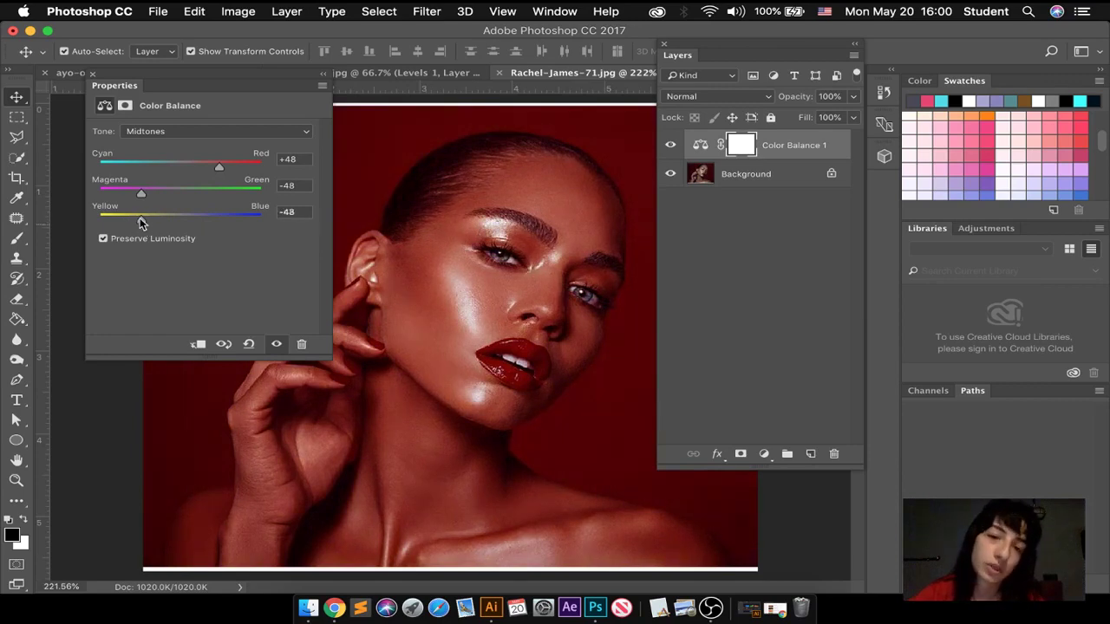
left_click_drag(175, 198, 193, 201)
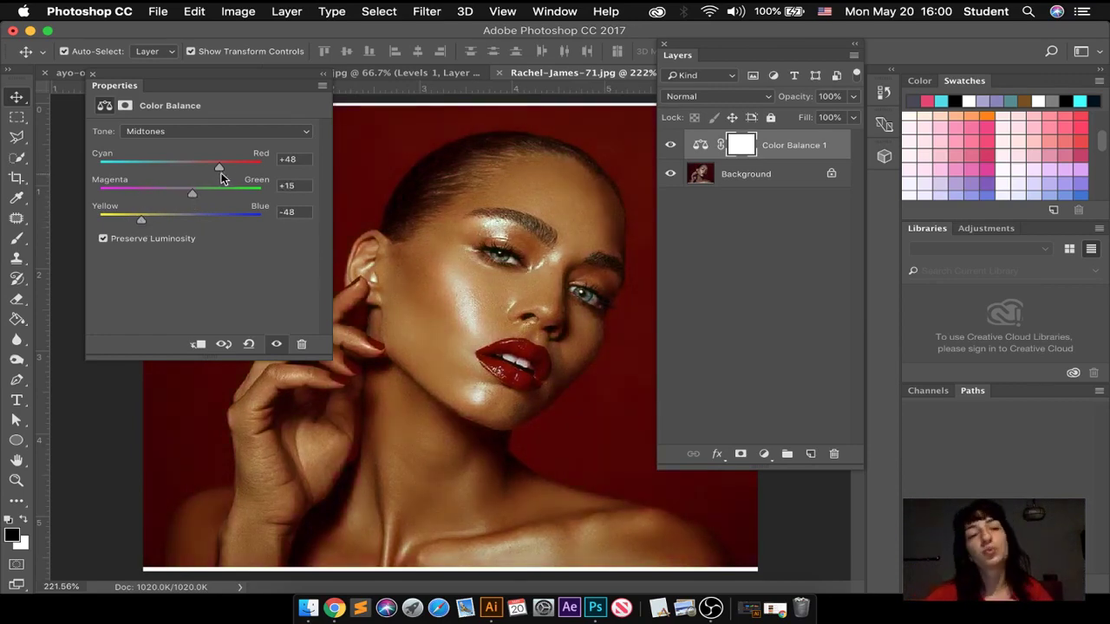
left_click(215, 129)
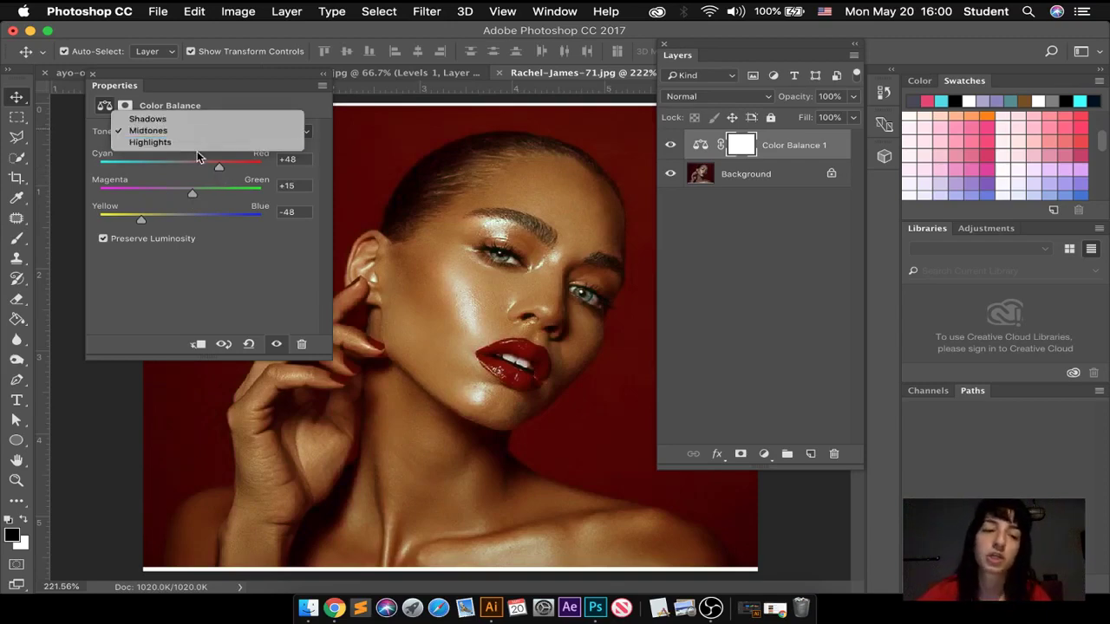
left_click(184, 183)
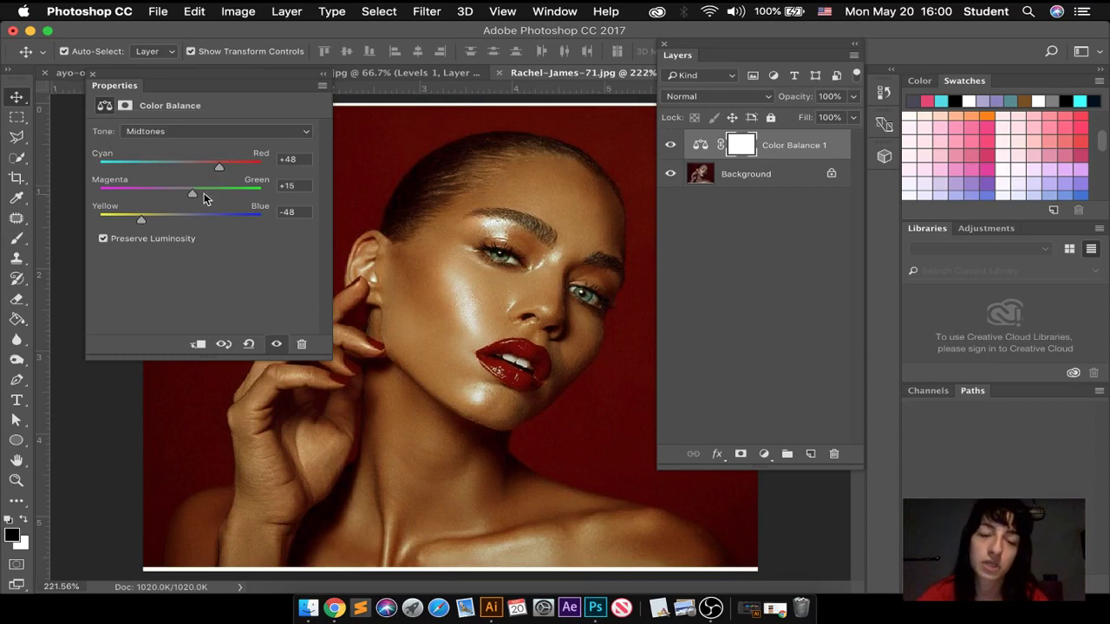
Step: Set the Color Balance highlights to Magenta-Green -83 and Cyan-Red +57, and close the properties
left_click(184, 131)
left_click(174, 141)
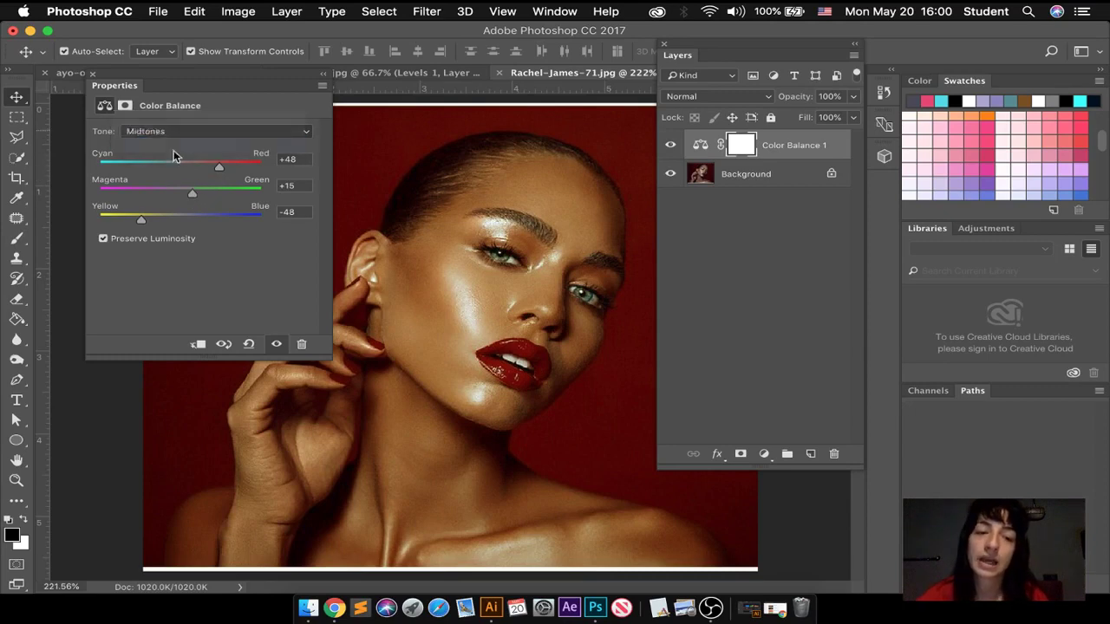
left_click_drag(180, 192, 113, 193)
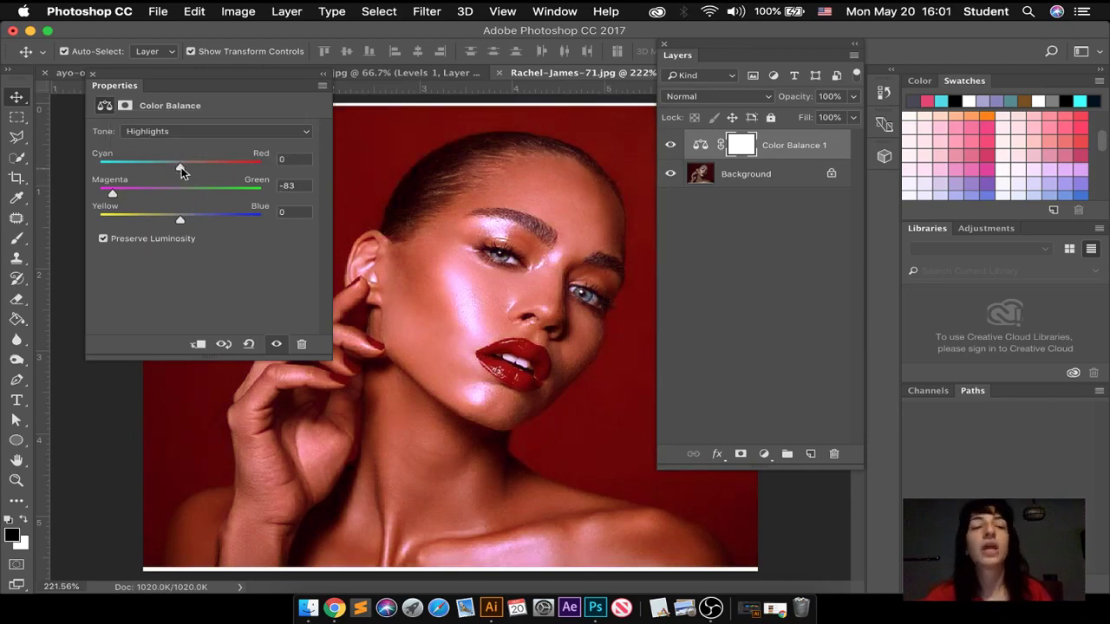
left_click_drag(180, 169, 227, 167)
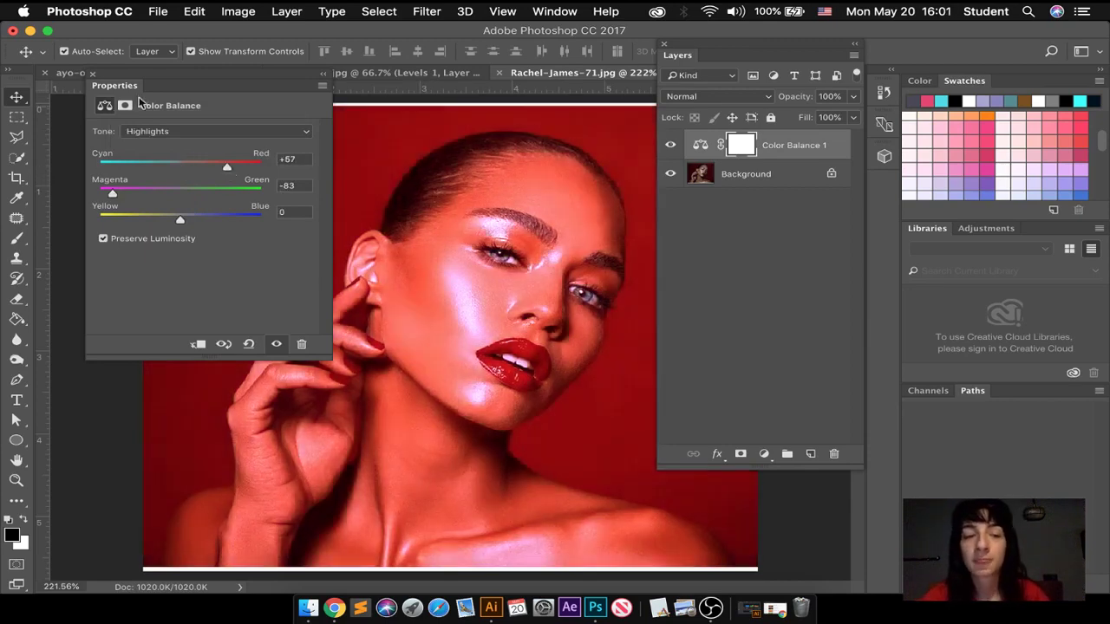
left_click(94, 75)
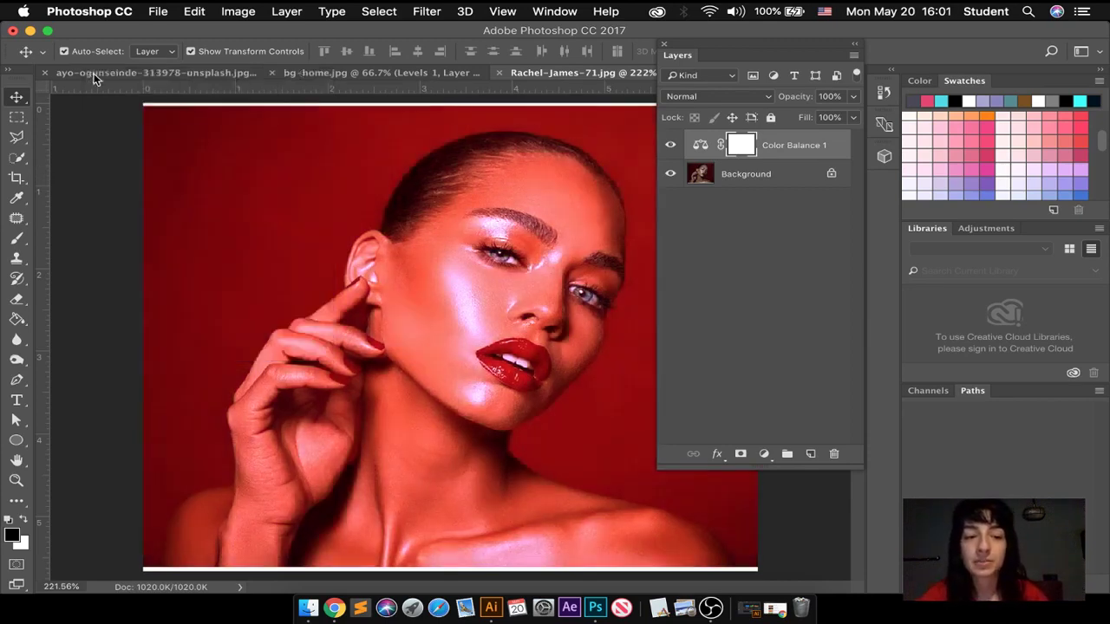
Step: Delete the Color Balance 1 layer and add a Black & White adjustment layer
left_click_drag(700, 149, 833, 453)
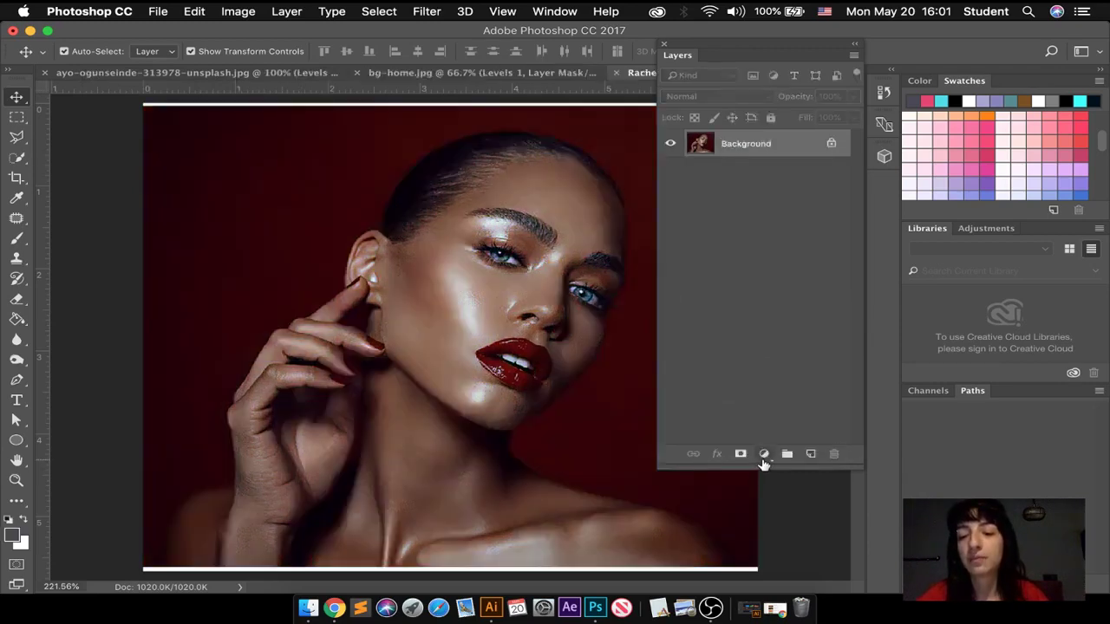
left_click(763, 456)
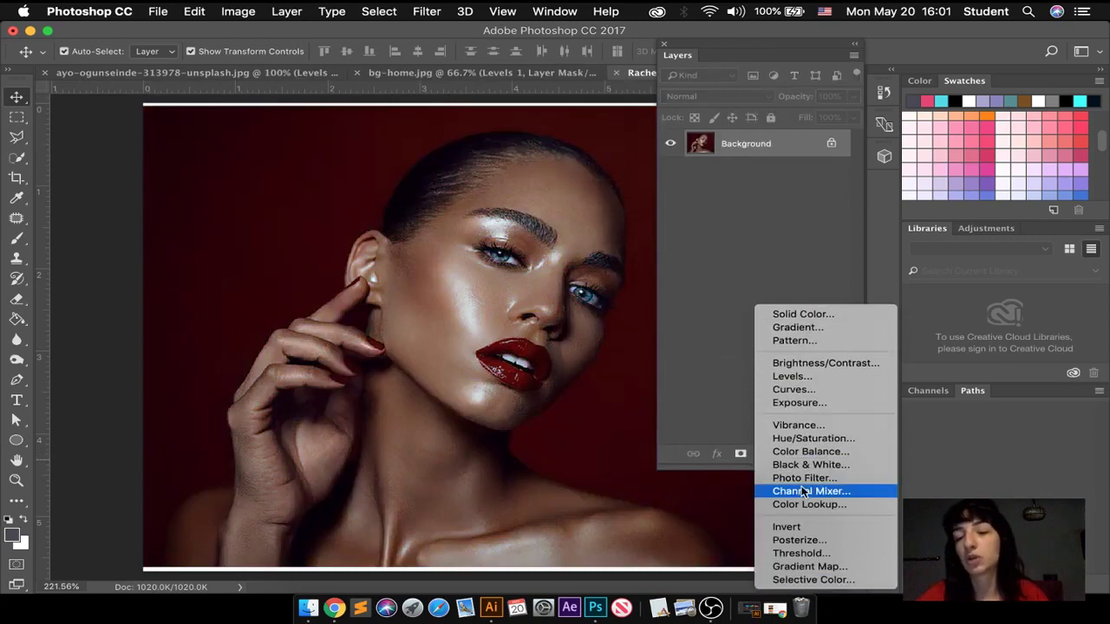
left_click(845, 466)
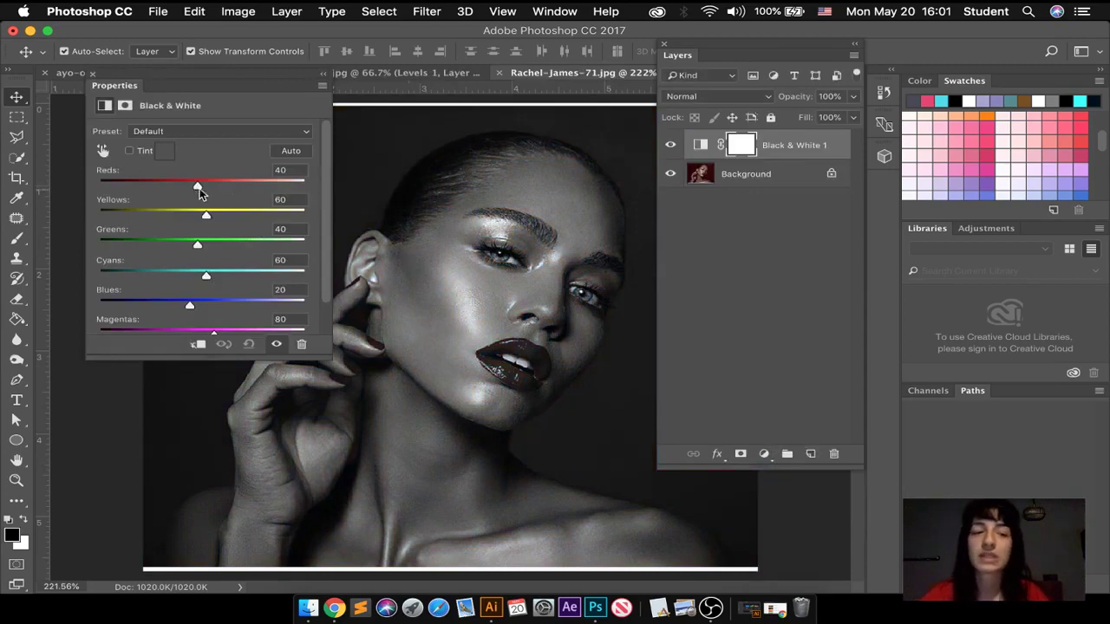
Step: Set the Black & White adjustment's Reds to 2 and Greens to -19, and close the properties
mouse_move(196, 187)
left_mouse_down()
mouse_move(141, 189)
mouse_move(167, 199)
mouse_move(186, 189)
left_mouse_up()
left_click_drag(199, 247, 176, 248)
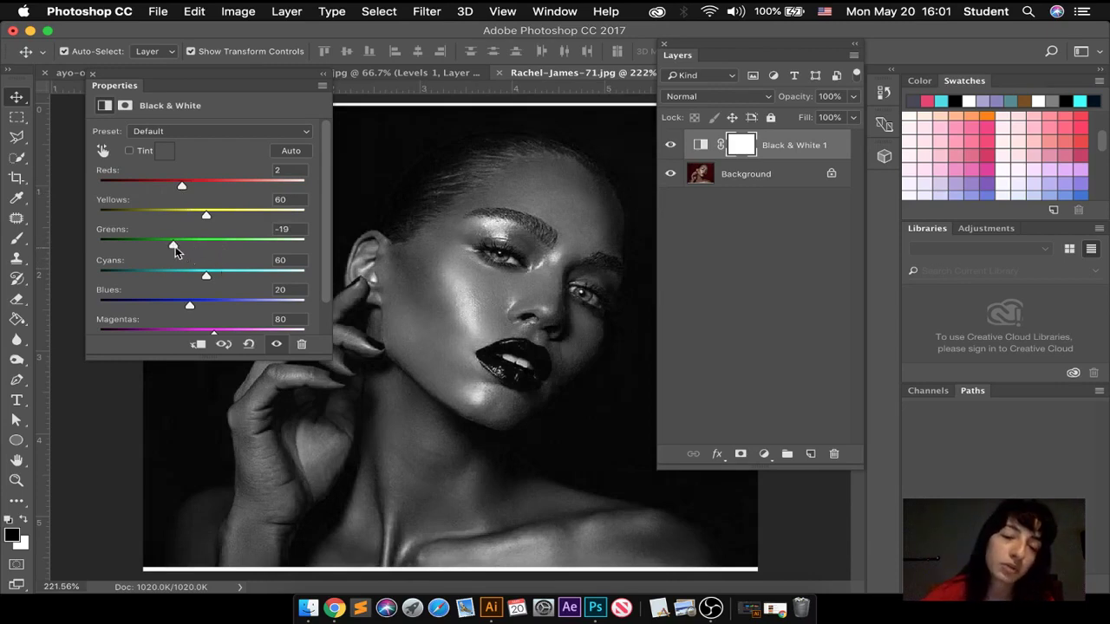
left_click(92, 74)
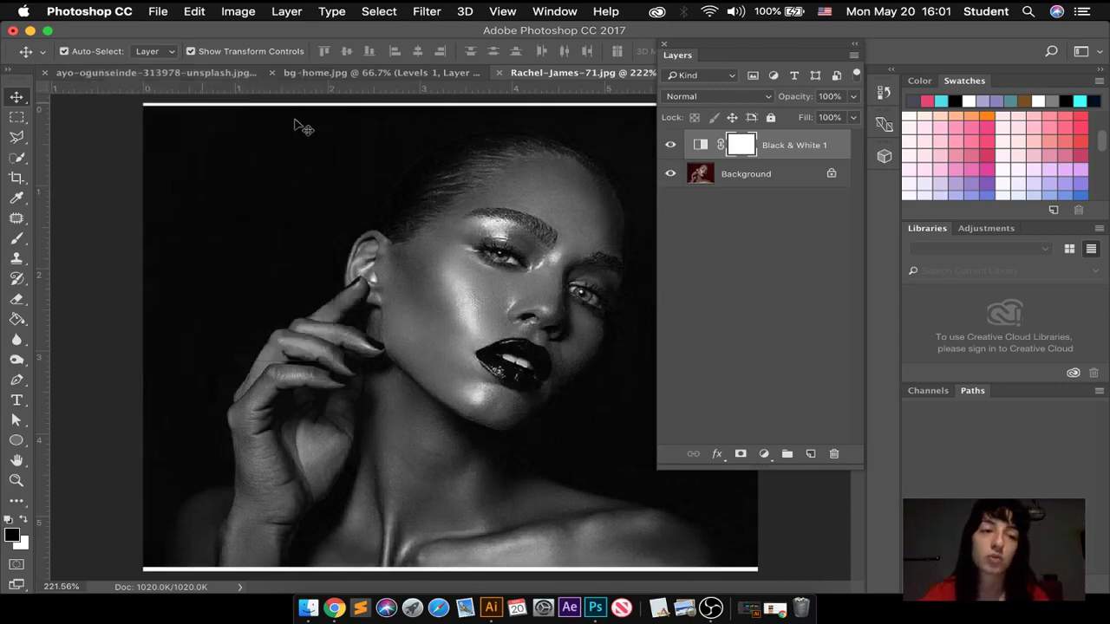
Step: Delete the Black & White 1 layer and add a Photo Filter adjustment layer
left_click_drag(696, 152, 834, 454)
left_click(765, 457)
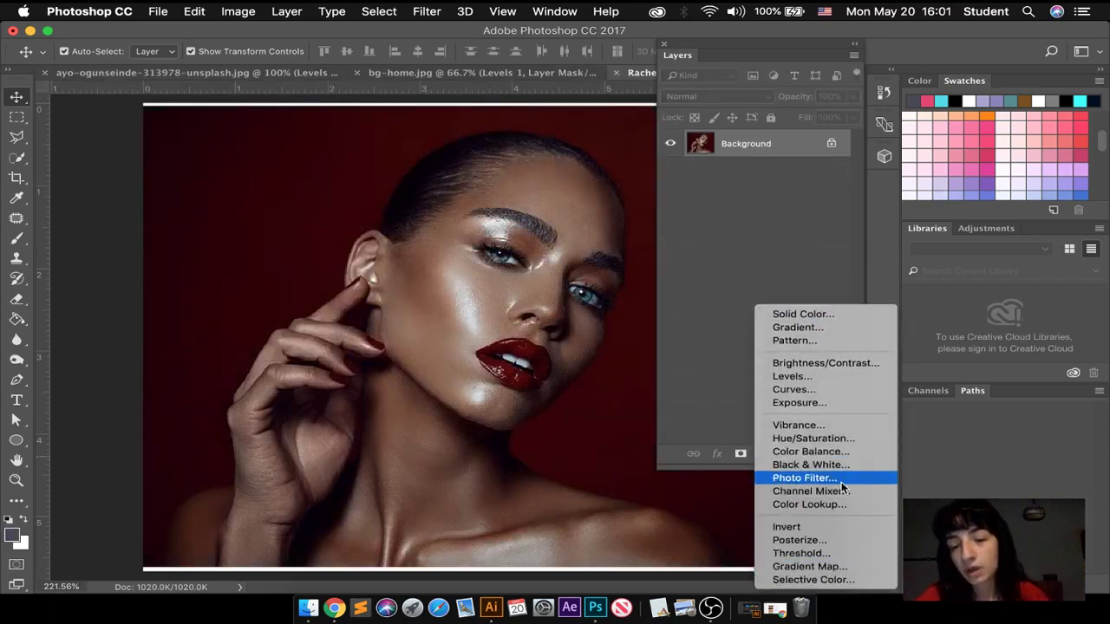
left_click(804, 477)
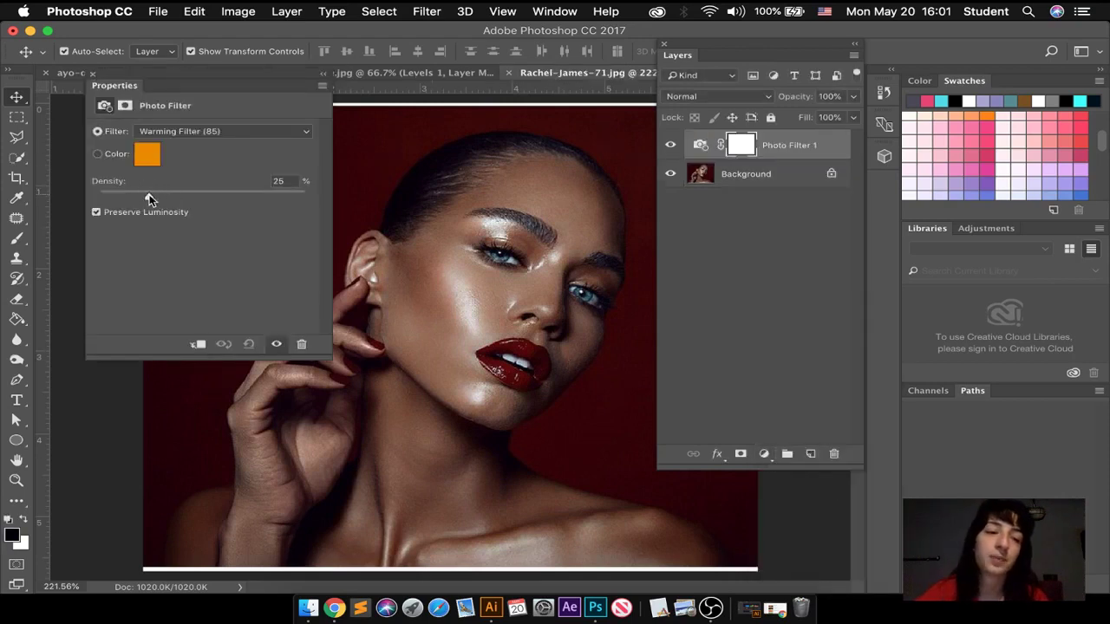
Step: Try the Photo Filter's colour option at 54% density, and switch back to the filter presets with Violet
left_click(97, 154)
left_click_drag(149, 198, 210, 202)
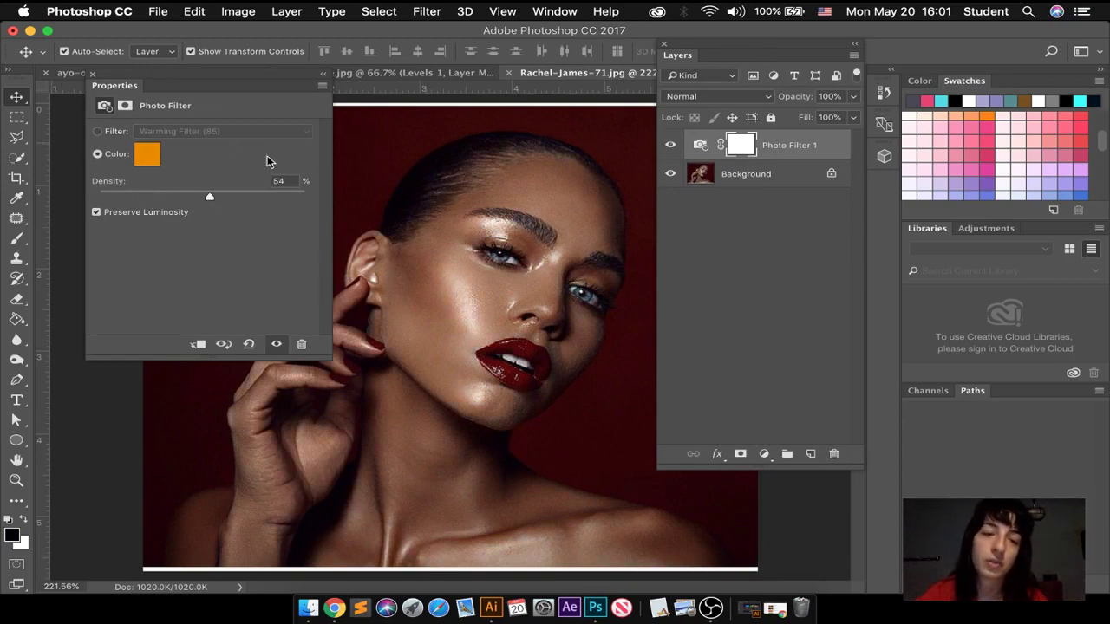
left_click(97, 131)
left_click(180, 132)
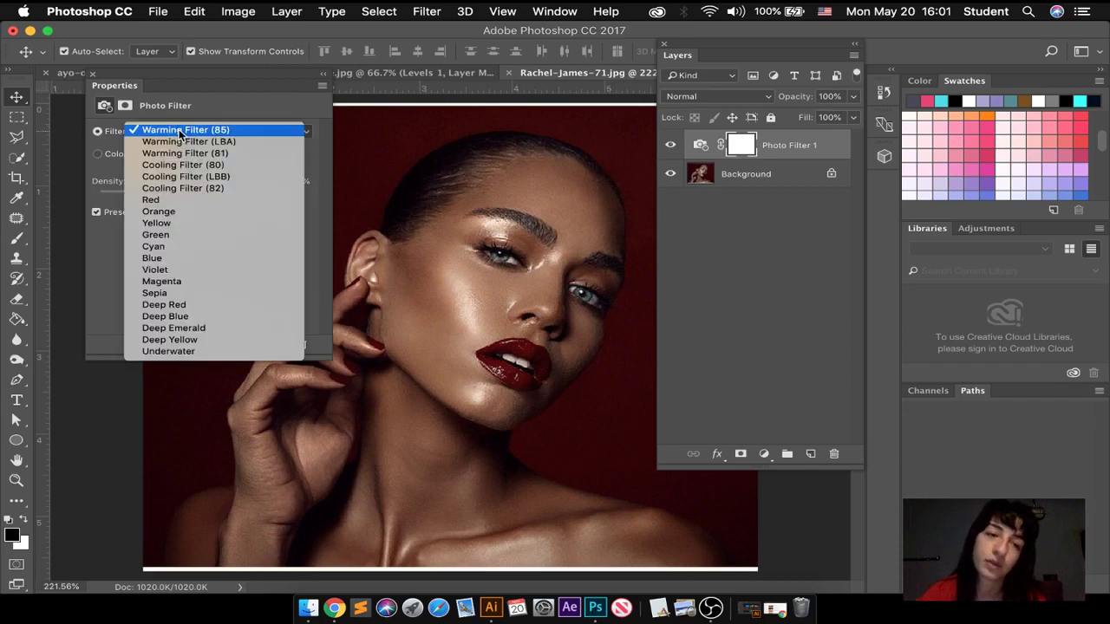
left_click(196, 269)
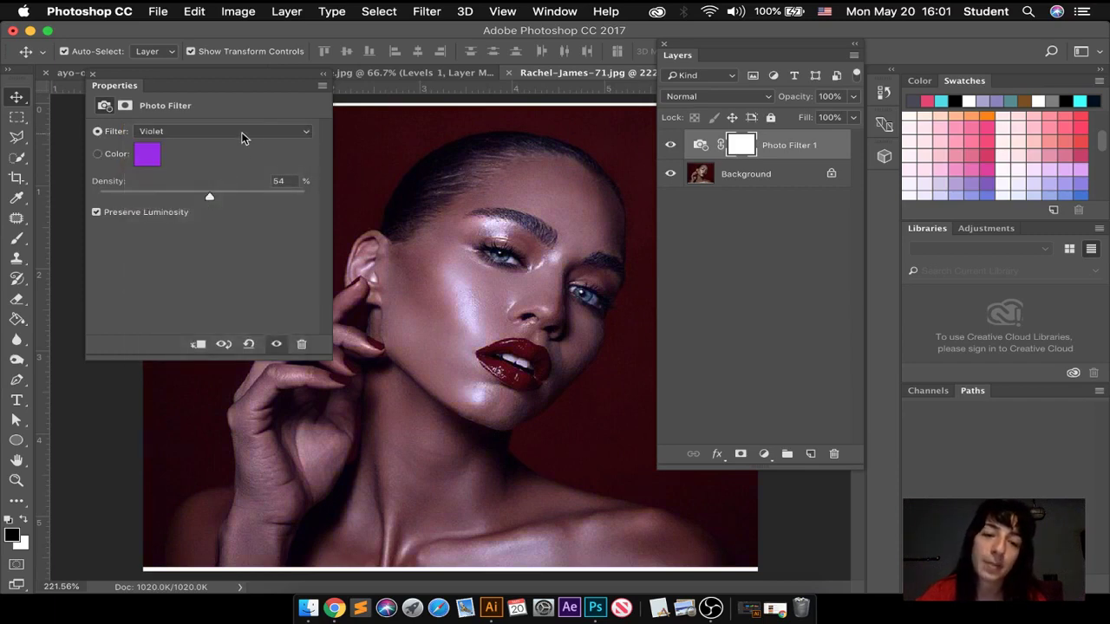
Step: Try the Underwater and Cooling Filter (82) presets on the Photo Filter layer
left_click(243, 138)
left_click(217, 215)
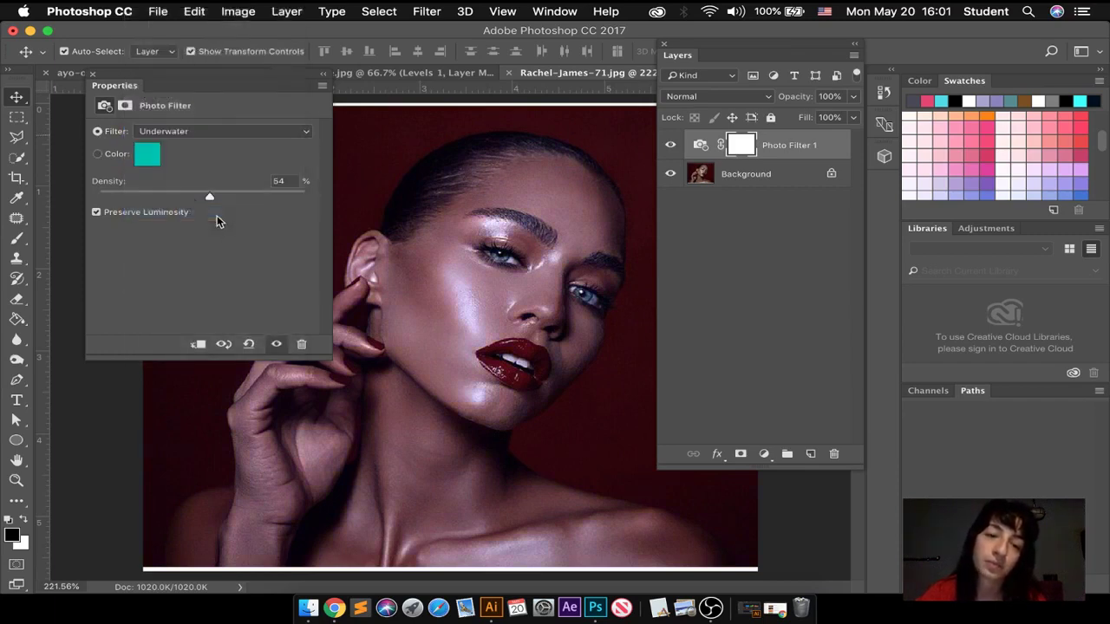
left_click(243, 136)
mouse_move(210, 14)
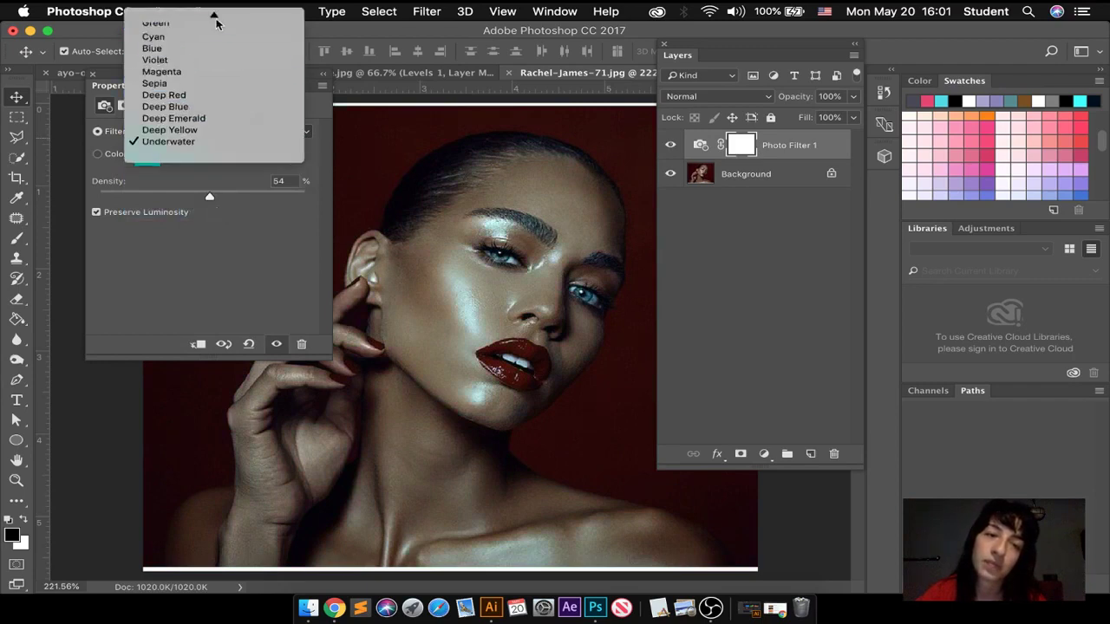
left_click(203, 49)
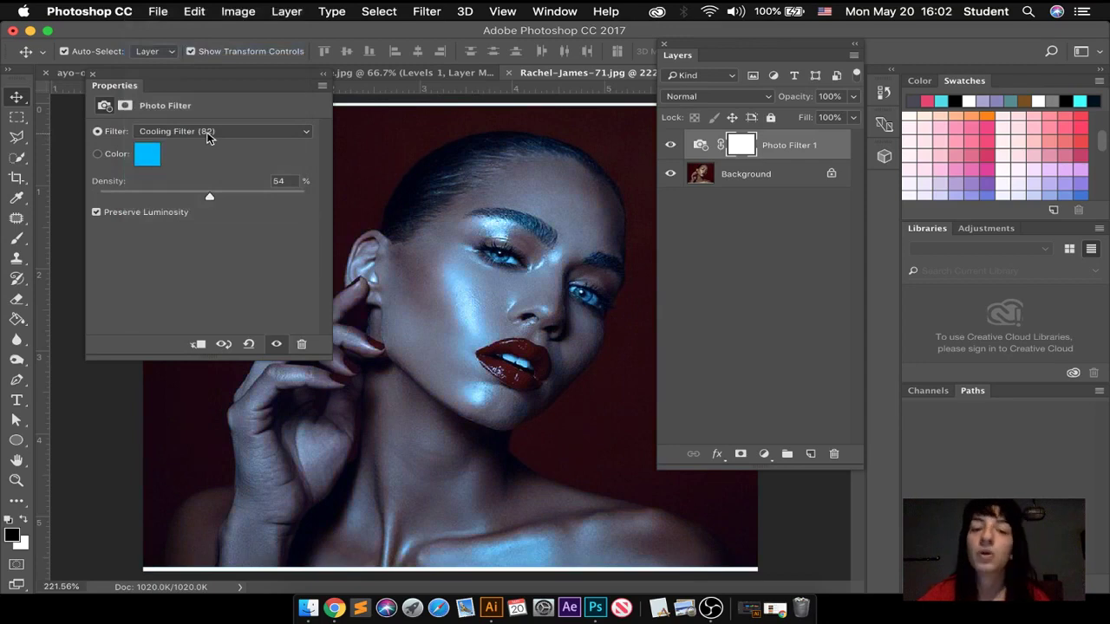
Step: Apply the Warming Filter (81) preset at 81% density, and close the properties
left_click(227, 135)
left_click(225, 95)
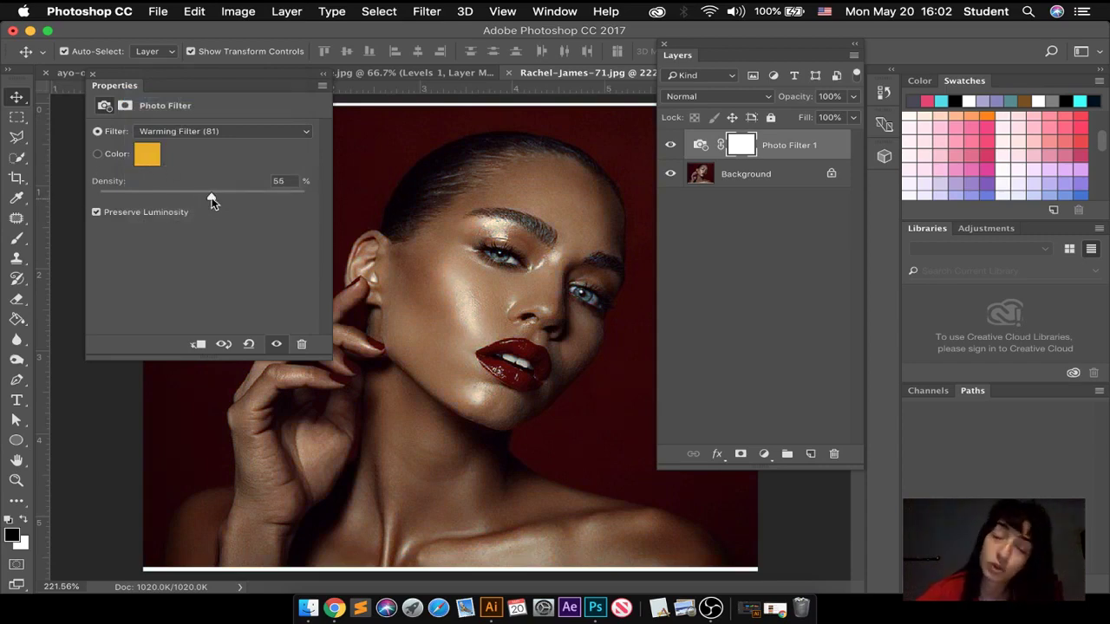
left_click_drag(212, 202, 266, 212)
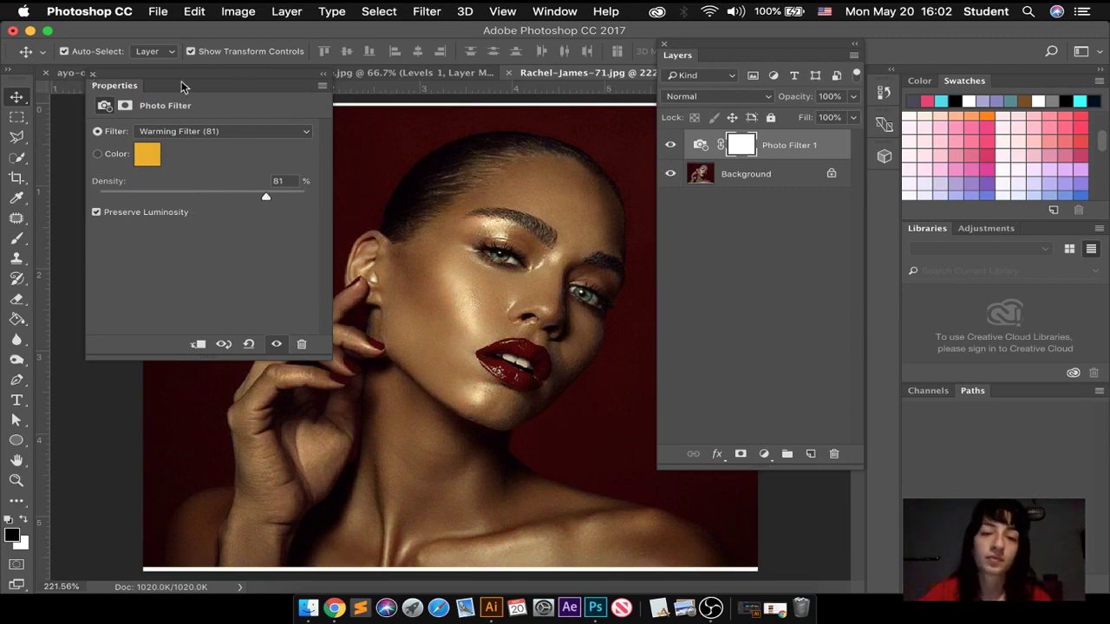
left_click(92, 74)
Step: Delete the Photo Filter 1 layer and add a Channel Mixer adjustment layer
left_click_drag(702, 148, 834, 453)
left_click(764, 454)
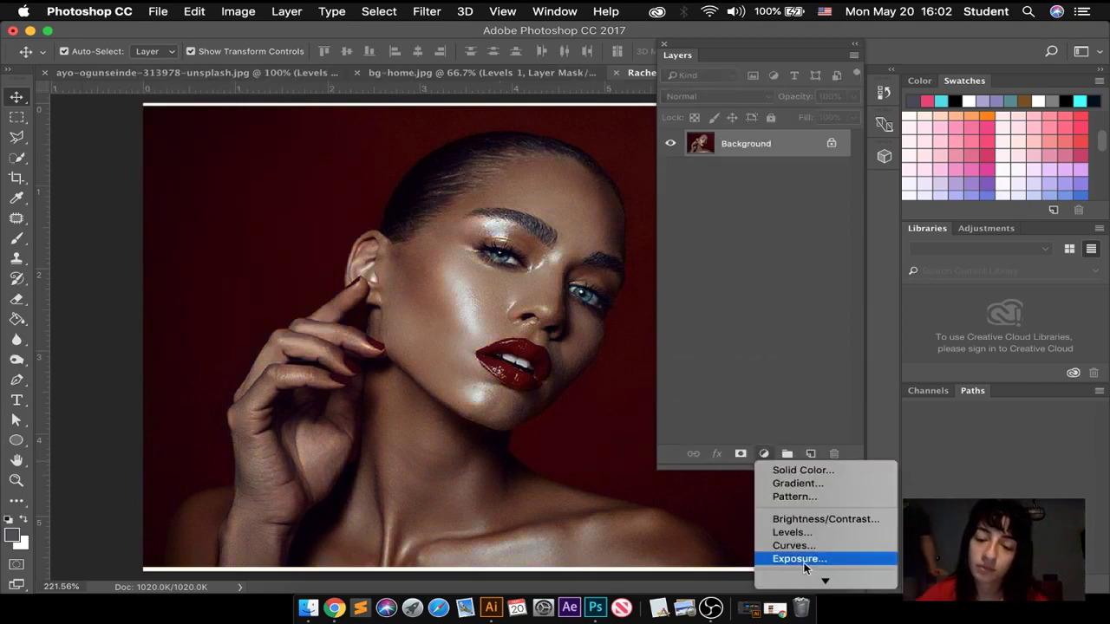
mouse_move(824, 580)
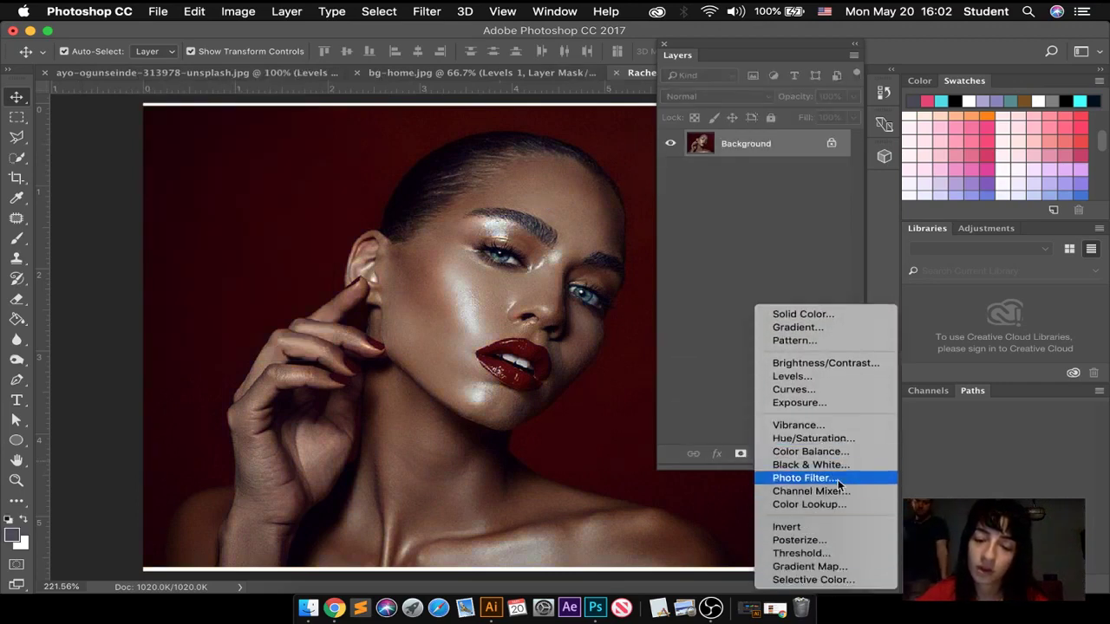
left_click(810, 491)
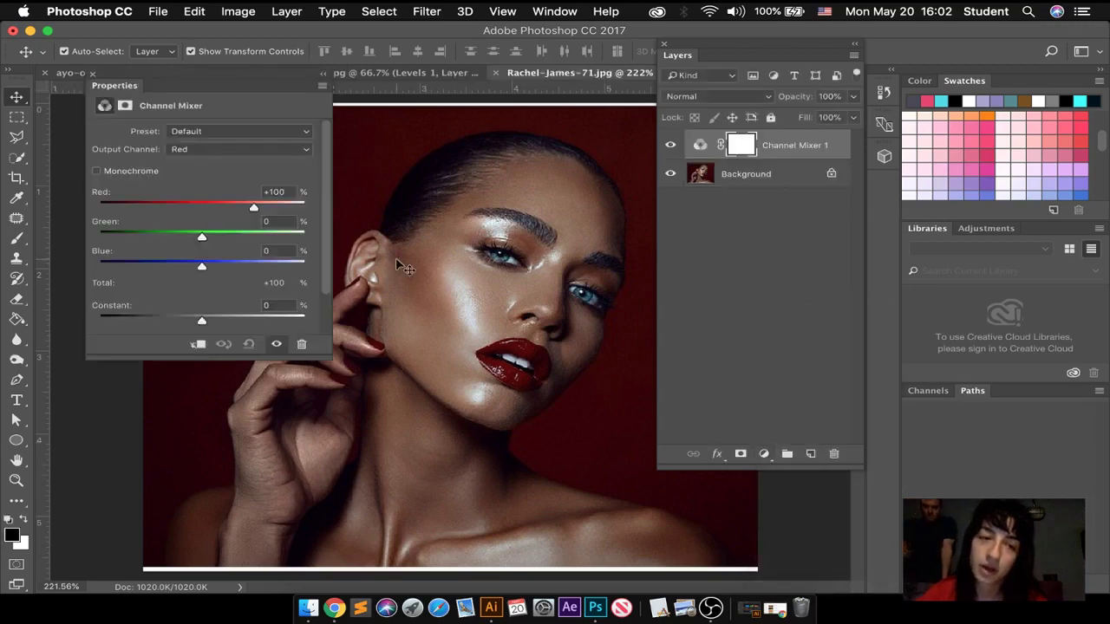
Step: Try a Red output channel mix of Red -27%, Green +79% and Blue -69%
left_click_drag(250, 210, 117, 208)
left_click_drag(200, 239, 242, 238)
left_click_drag(204, 270, 166, 268)
left_click_drag(116, 208, 188, 217)
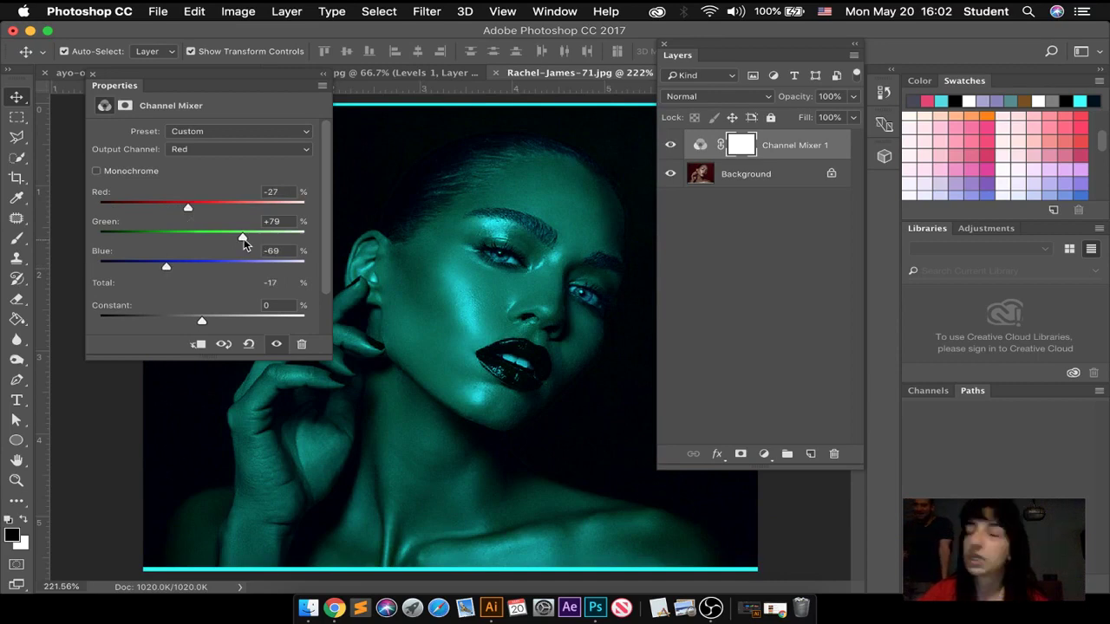
Step: Set the Red output channel's mix to Green -7%, Blue -5% and Red 5%
left_click_drag(243, 241, 199, 236)
left_click_drag(166, 265, 199, 265)
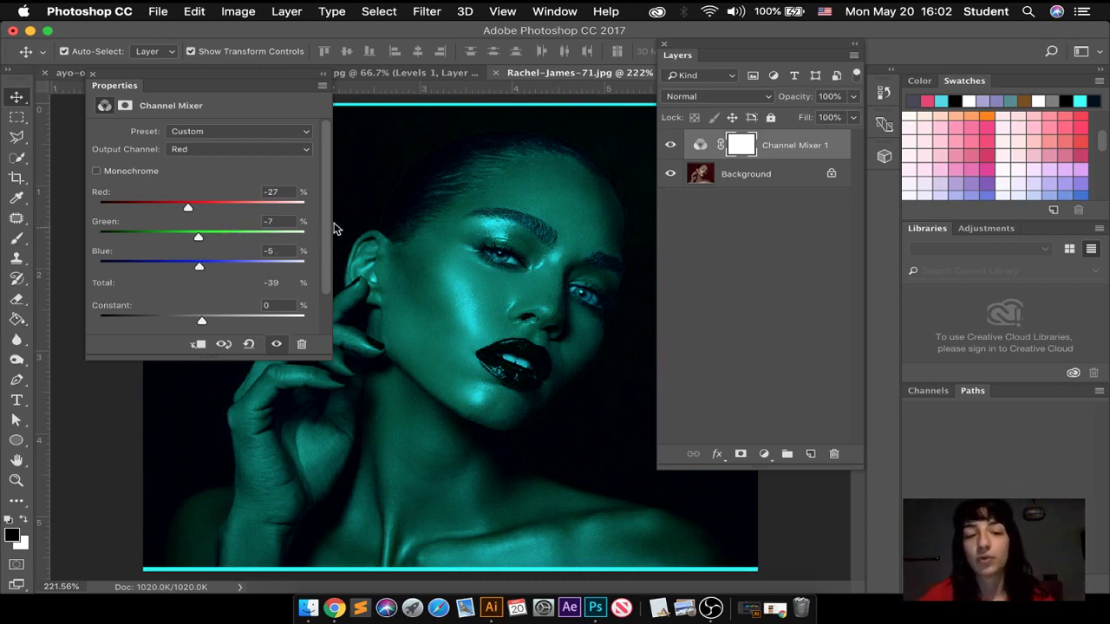
left_click_drag(188, 207, 193, 208)
left_click_drag(294, 194, 251, 194)
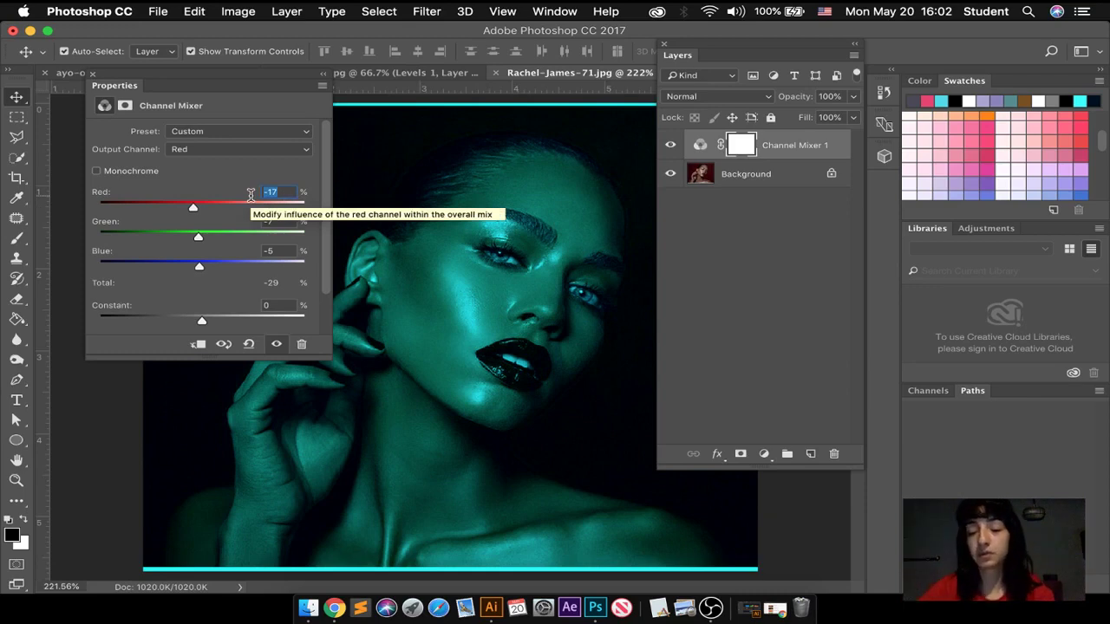
type("5")
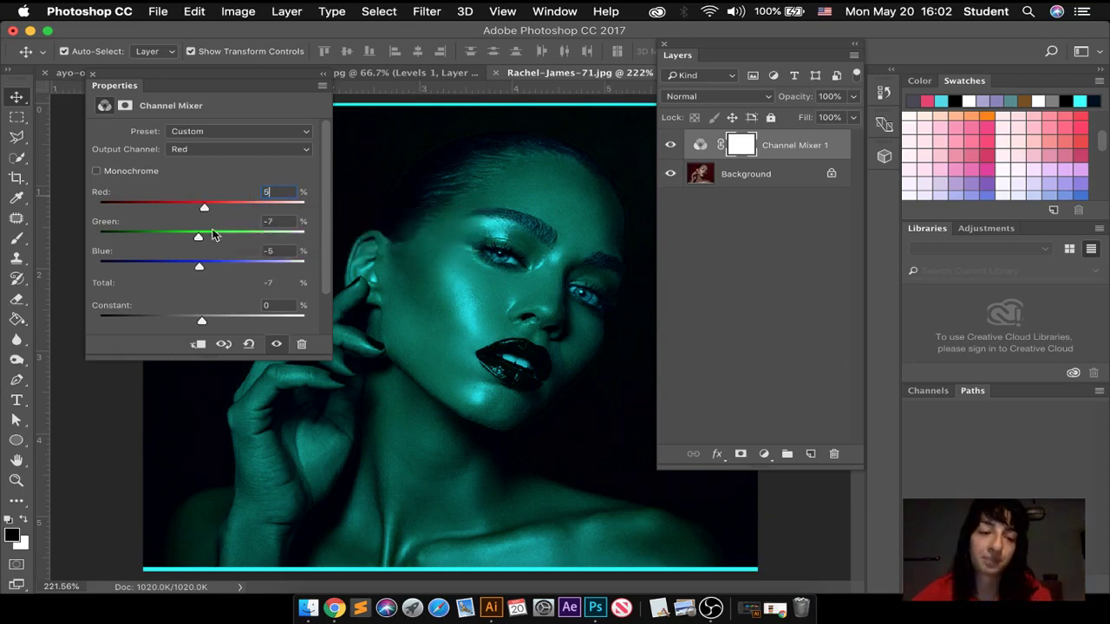
Step: Set the Channel Mixer's Constant to -153% for the Red output channel, and close the properties
left_click_drag(199, 323, 122, 321)
scroll(329, 286, "down", 2)
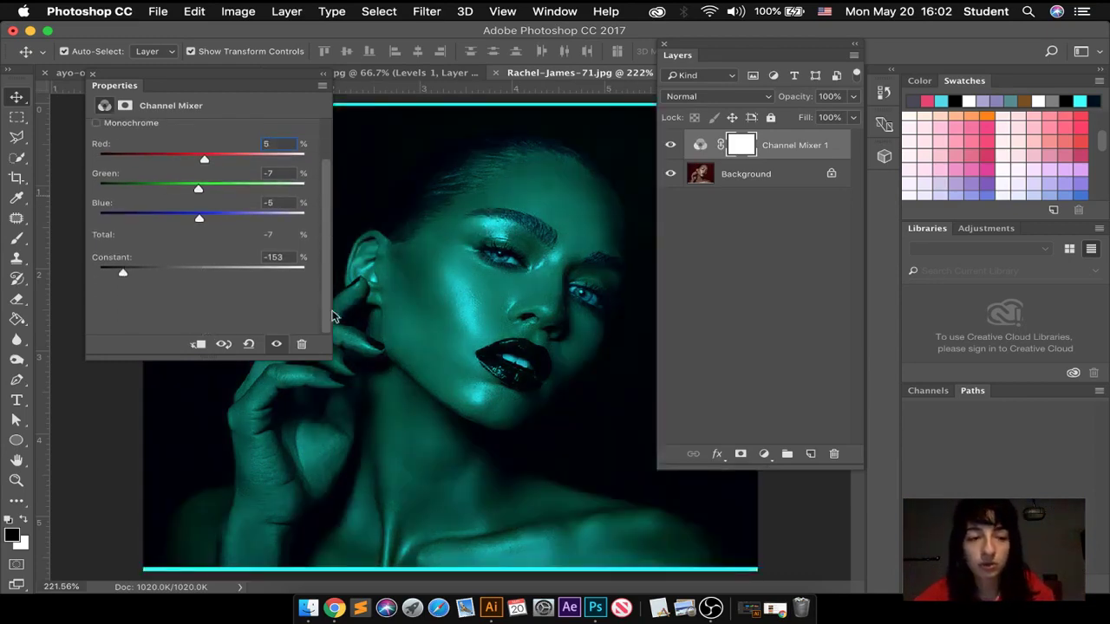
left_click(92, 74)
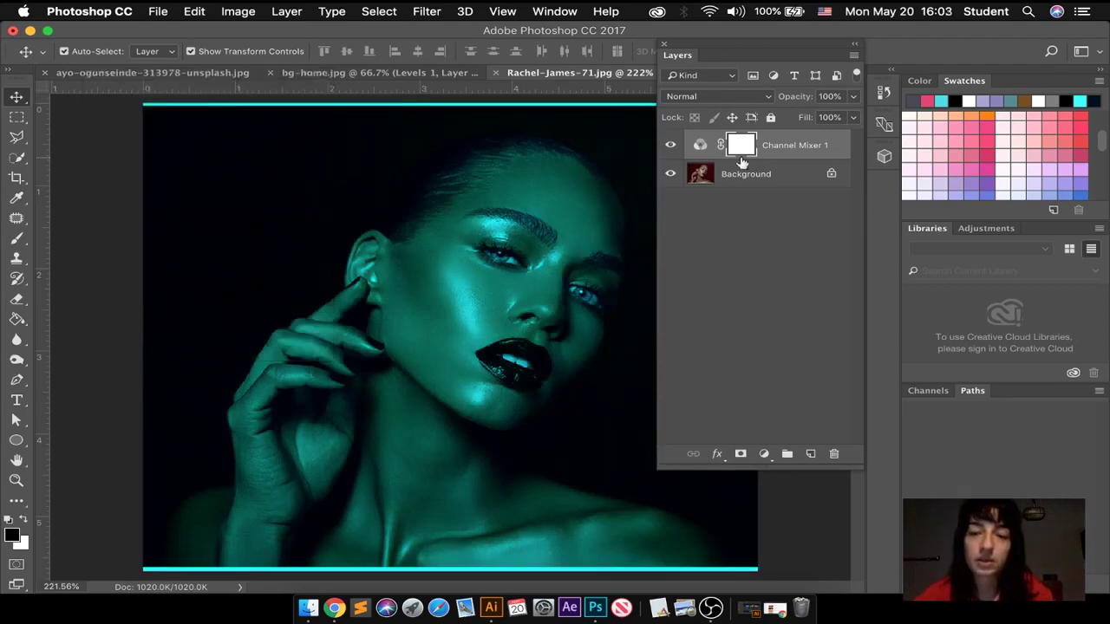
Step: Delete the Channel Mixer 1 layer and add a Color Lookup adjustment layer
left_click_drag(701, 144, 833, 453)
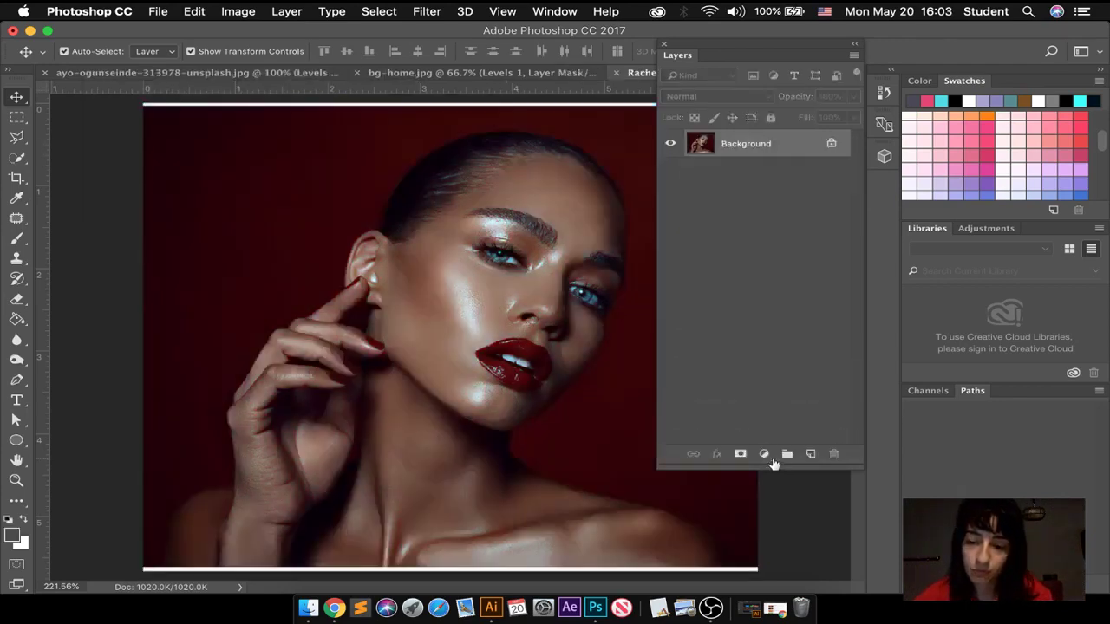
left_click(764, 453)
mouse_move(825, 579)
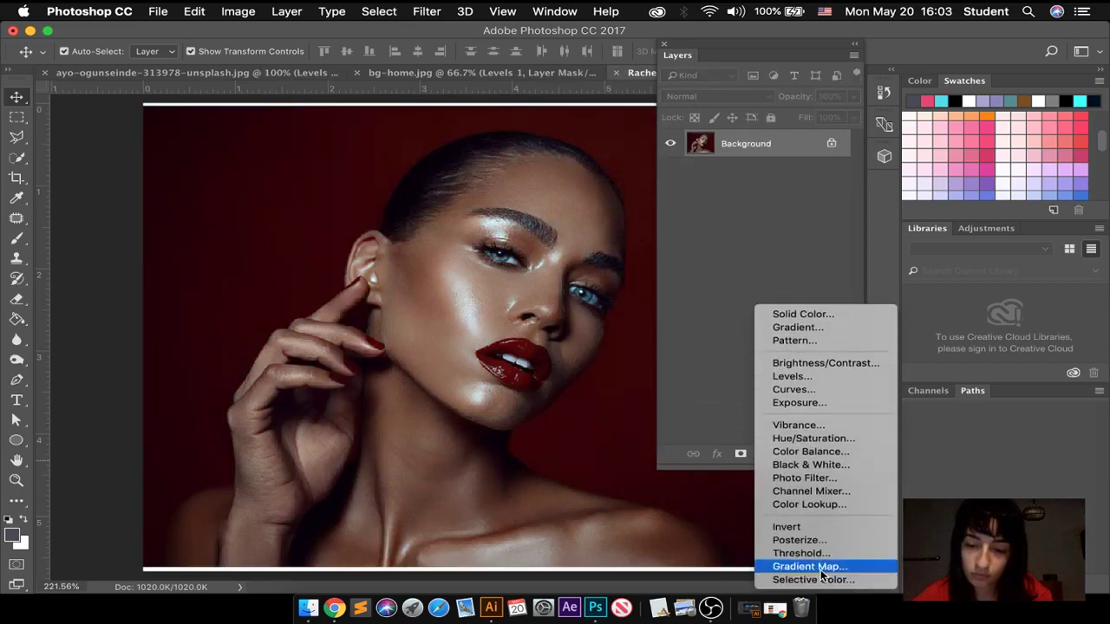
left_click(848, 505)
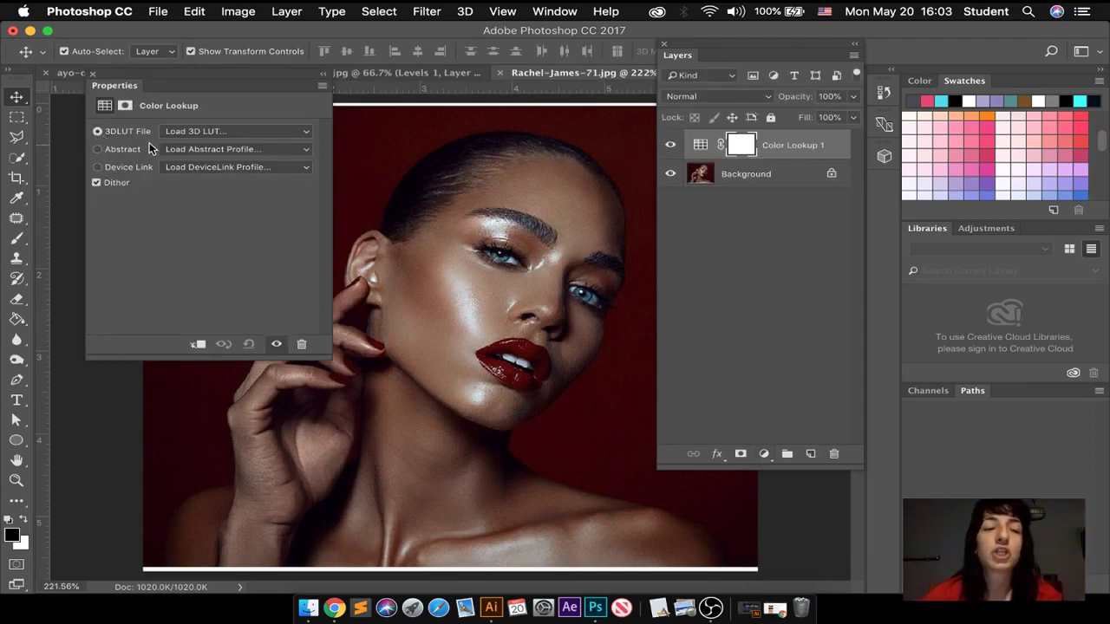
Step: Try the 3DLUT files Fuji REALA 500D Kodak 2393 and Kodak 5218 Kodak 2395 on the Color Lookup layer
left_click(220, 133)
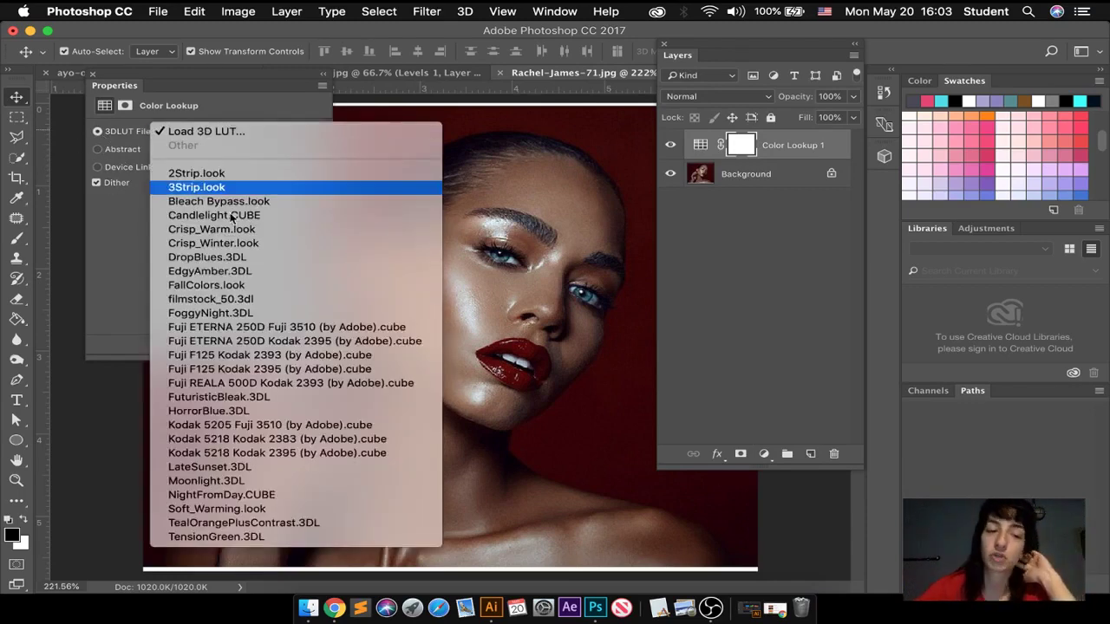
left_click(232, 388)
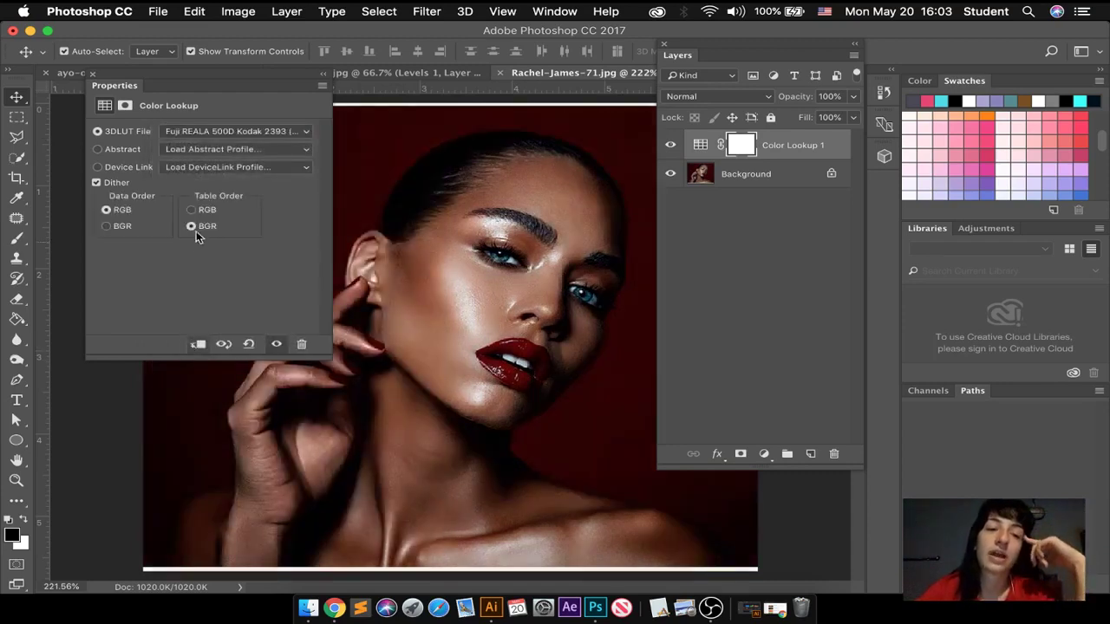
left_click(235, 133)
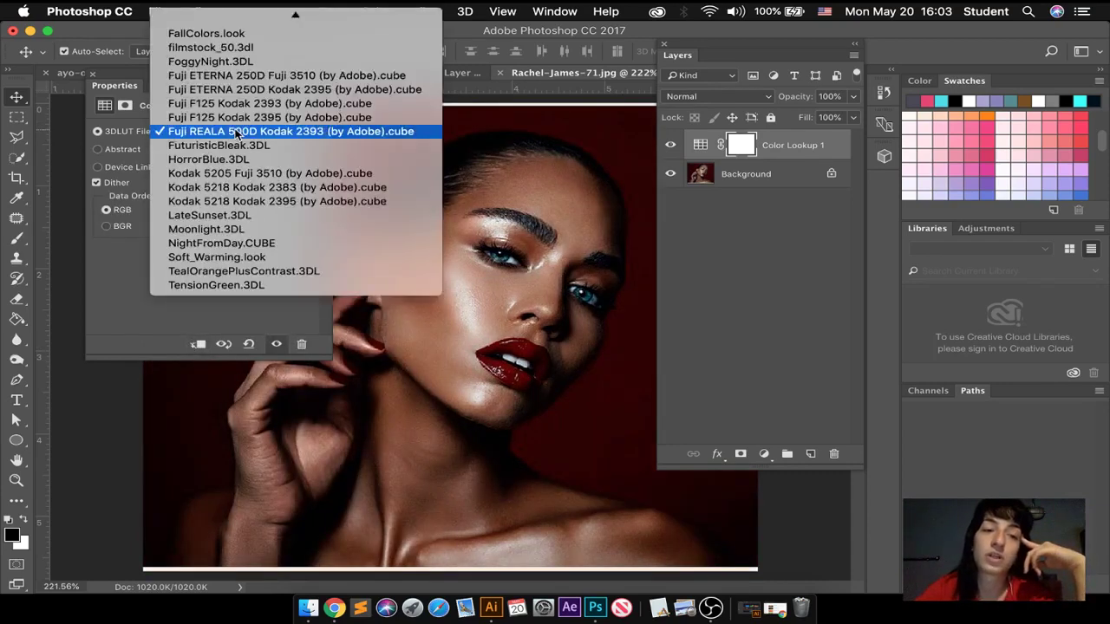
left_click(241, 201)
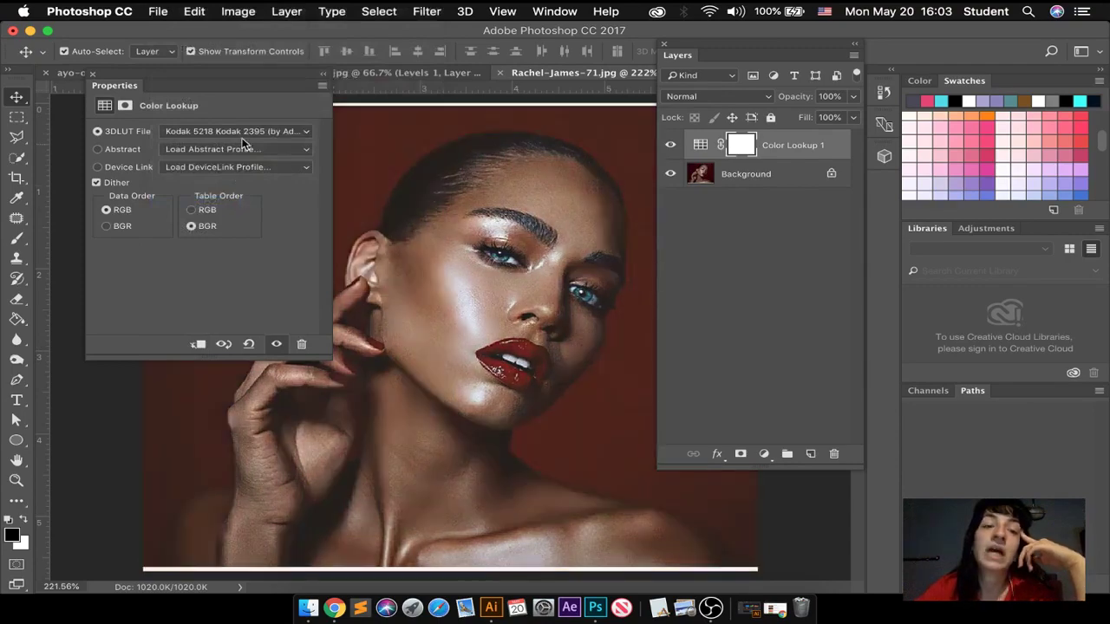
Step: Apply the Soft_Warming.look 3DLUT file to the Color Lookup layer, and close the properties
left_click(246, 132)
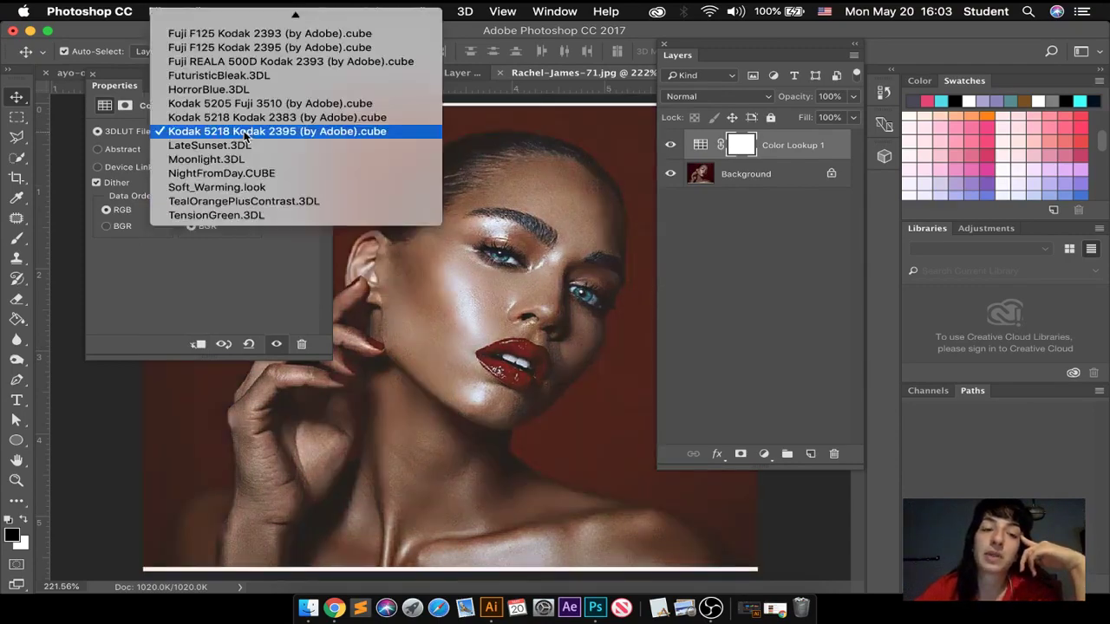
left_click(231, 187)
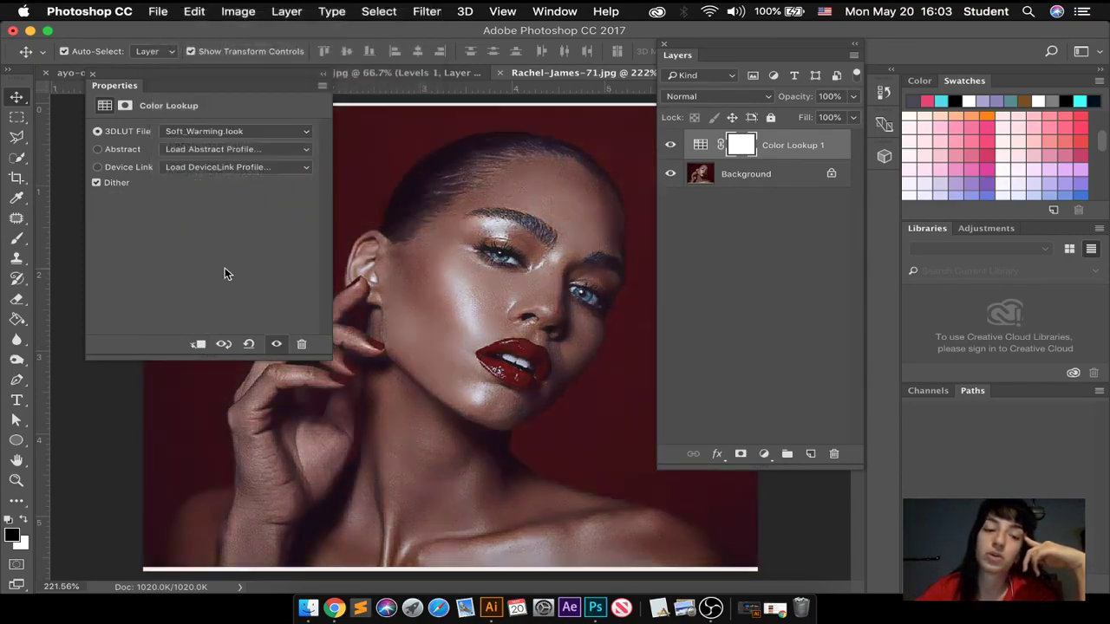
left_click(90, 75)
Step: Delete the Color Lookup 1 layer, add an Invert adjustment layer, and close its properties
left_click_drag(701, 142, 832, 450)
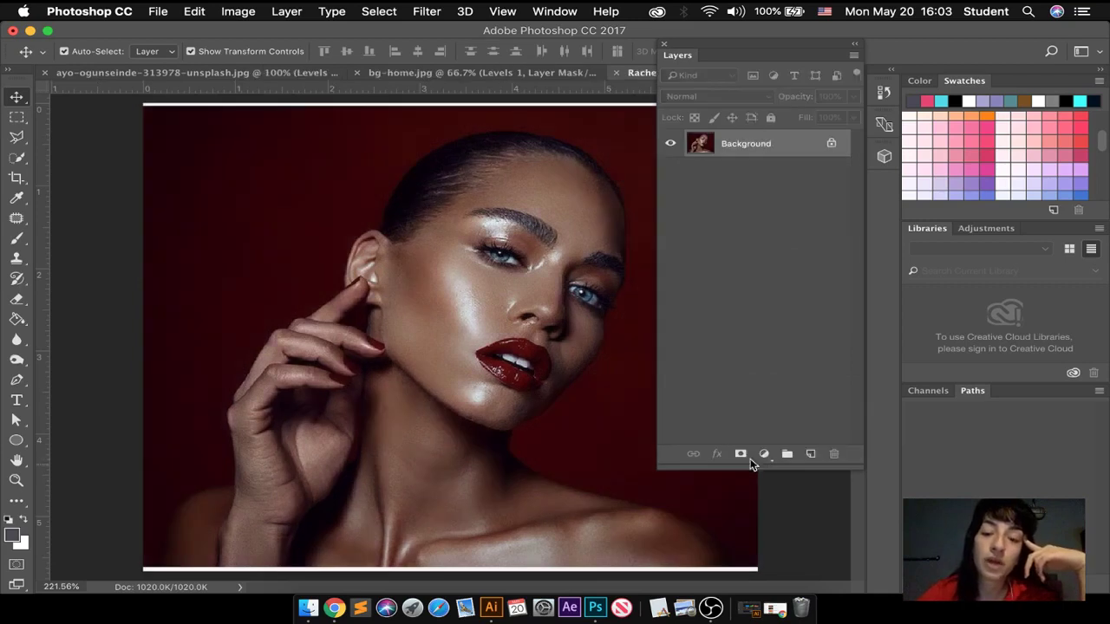
left_click(764, 453)
mouse_move(824, 581)
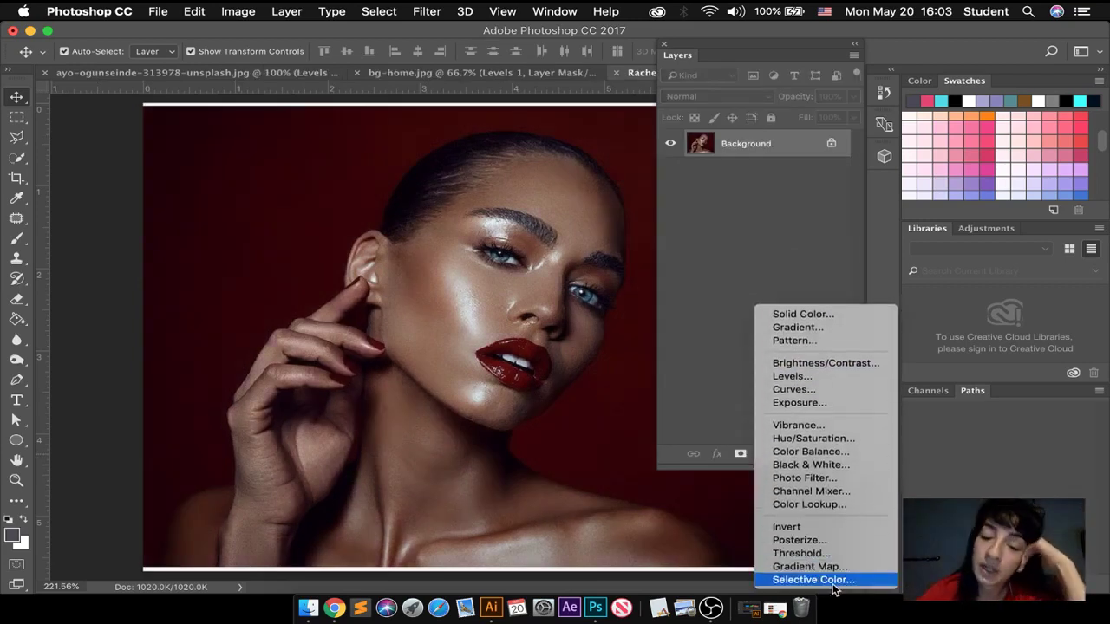
left_click(828, 509)
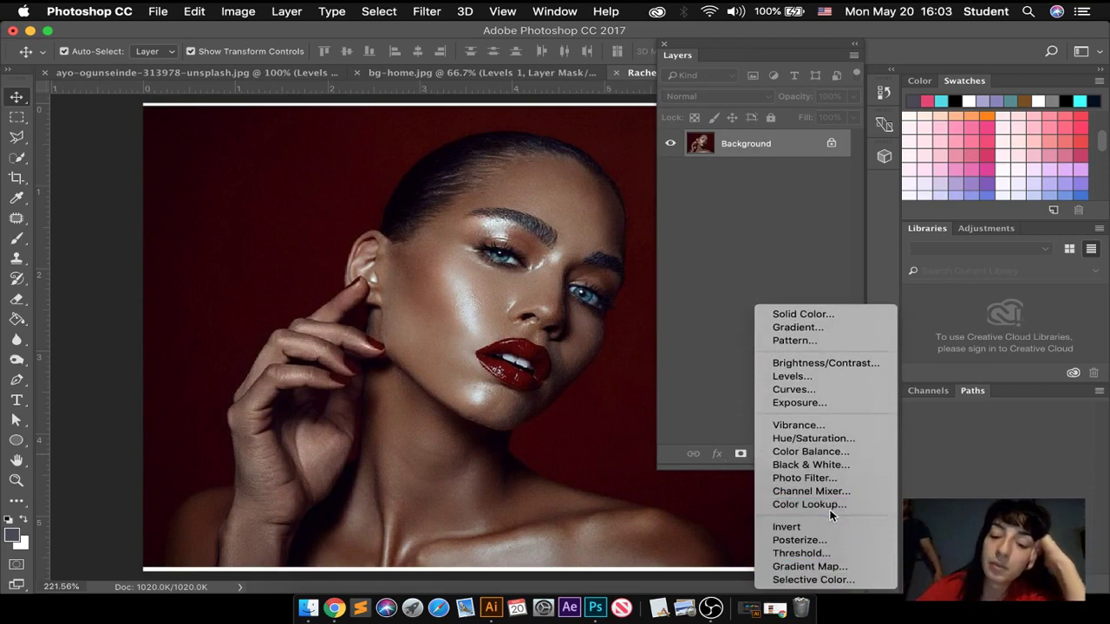
left_click(820, 524)
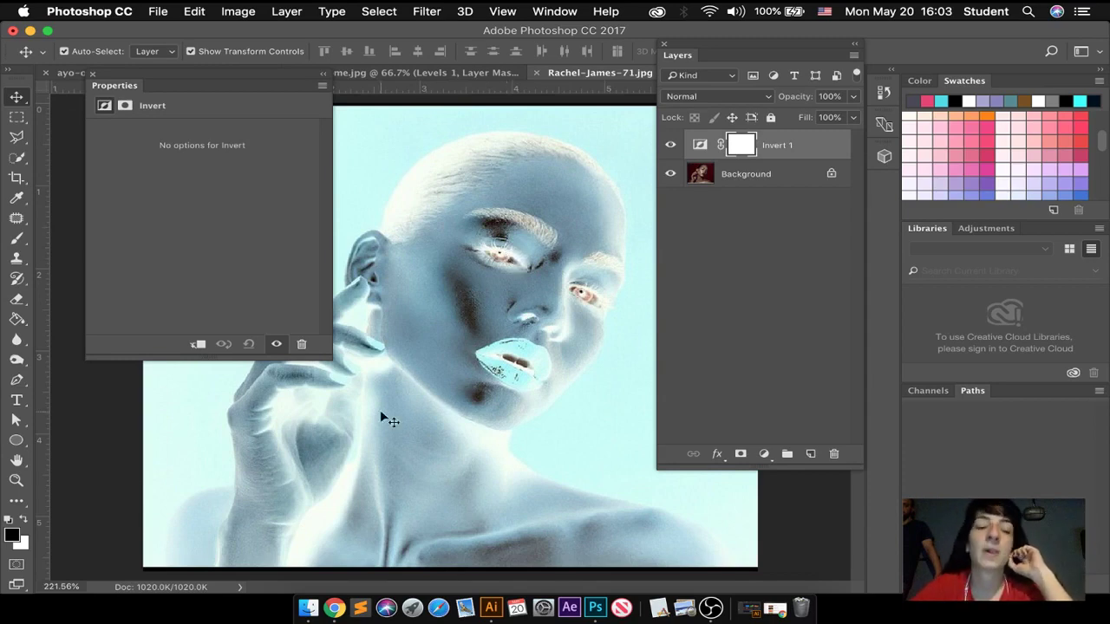
left_click(91, 73)
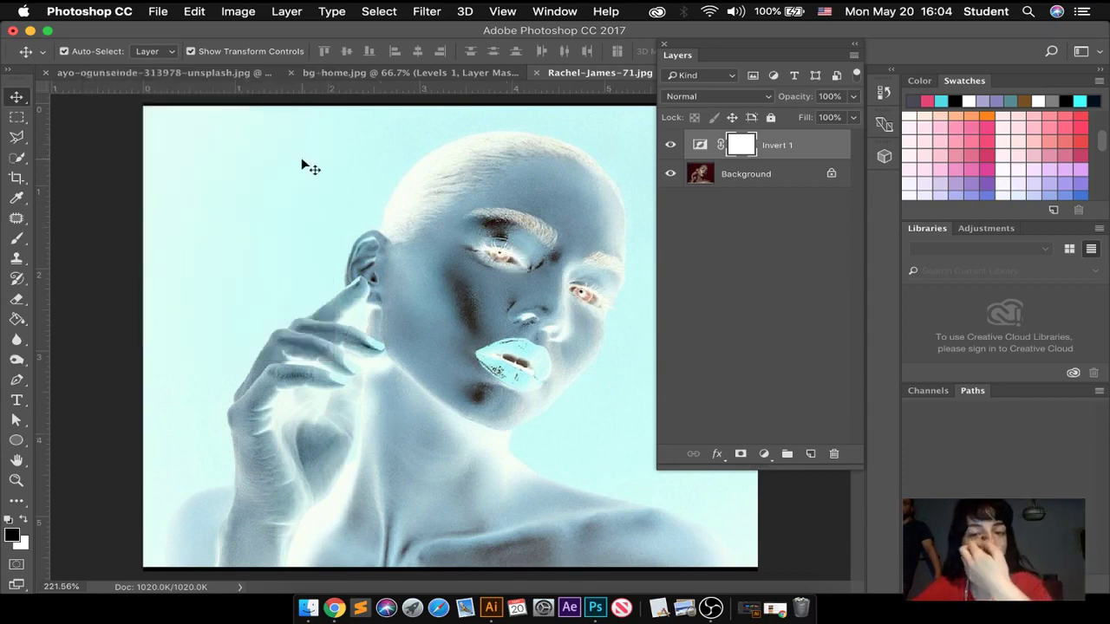
Step: Delete the Invert 1 layer and add a Posterize adjustment layer set to 2 levels
left_click_drag(698, 147, 834, 455)
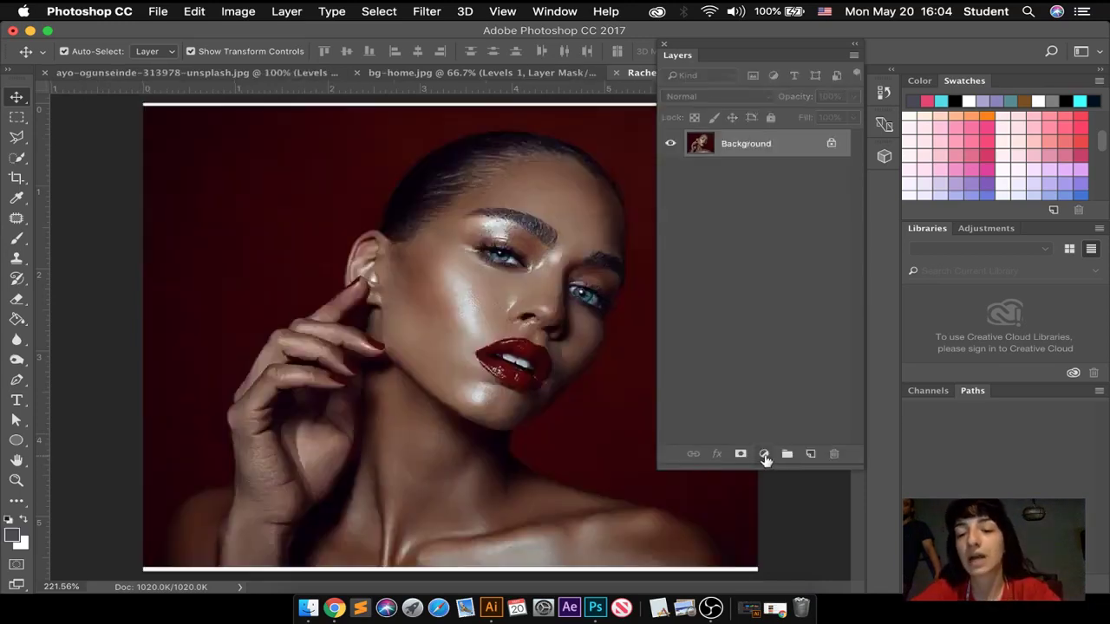
left_click(764, 453)
mouse_move(824, 580)
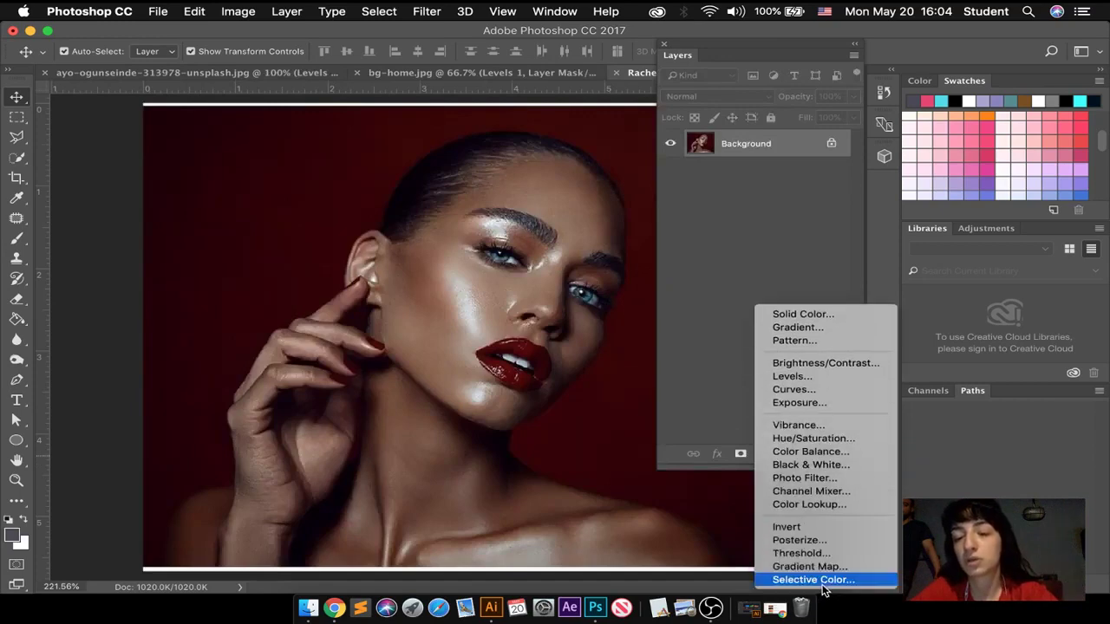
left_click(865, 538)
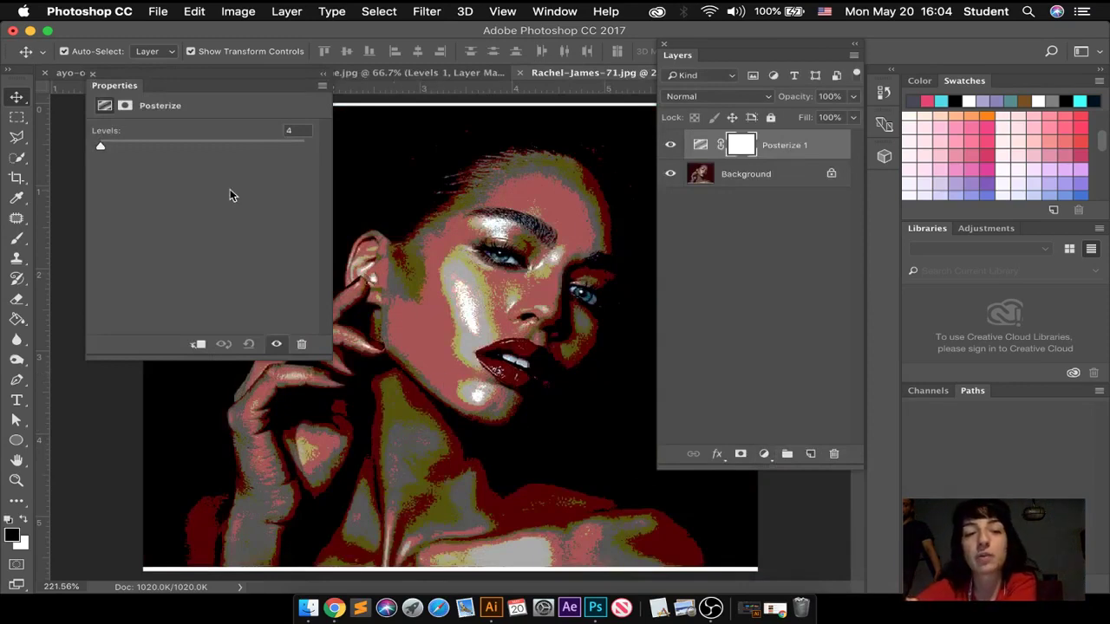
left_click_drag(100, 145, 70, 157)
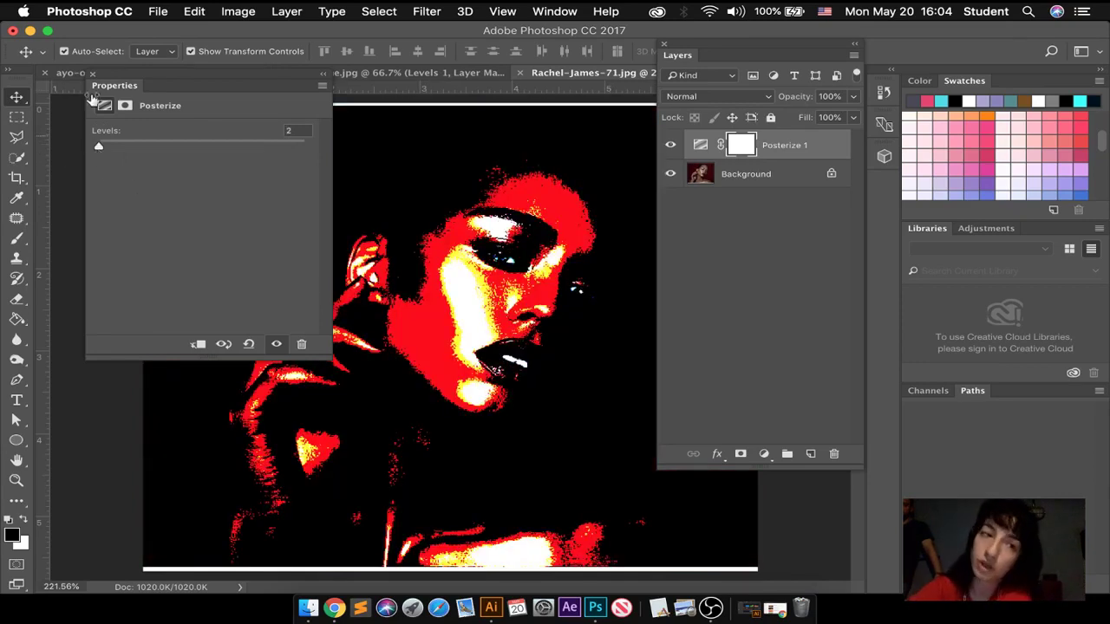
Step: Delete the Posterize 1 layer and add a Threshold adjustment layer with a threshold level of 76
left_click(699, 145)
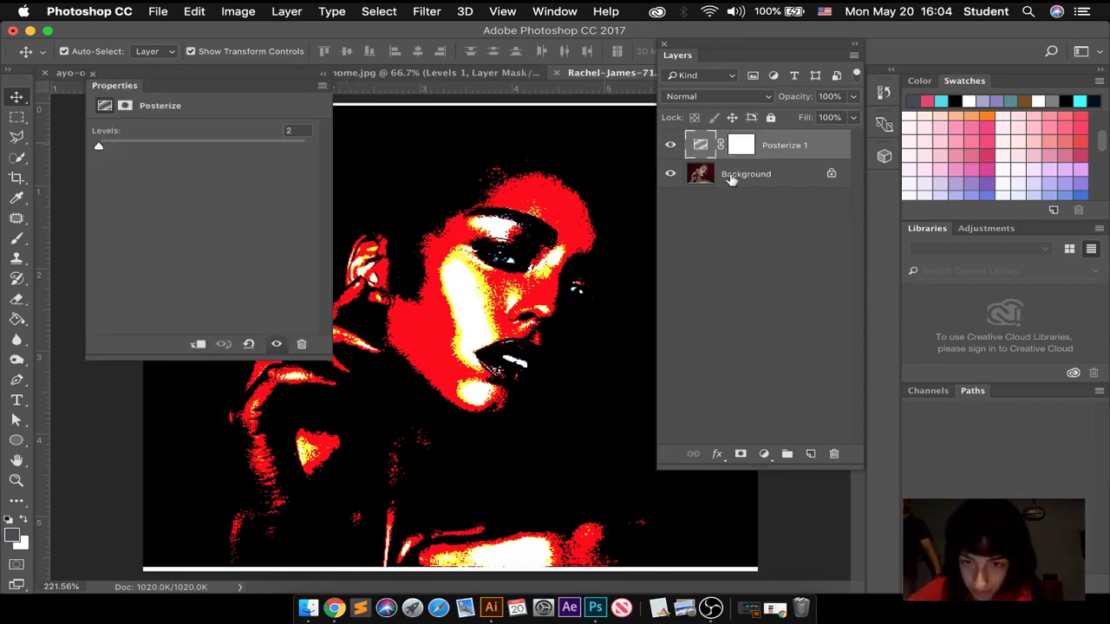
left_click_drag(702, 143, 838, 456)
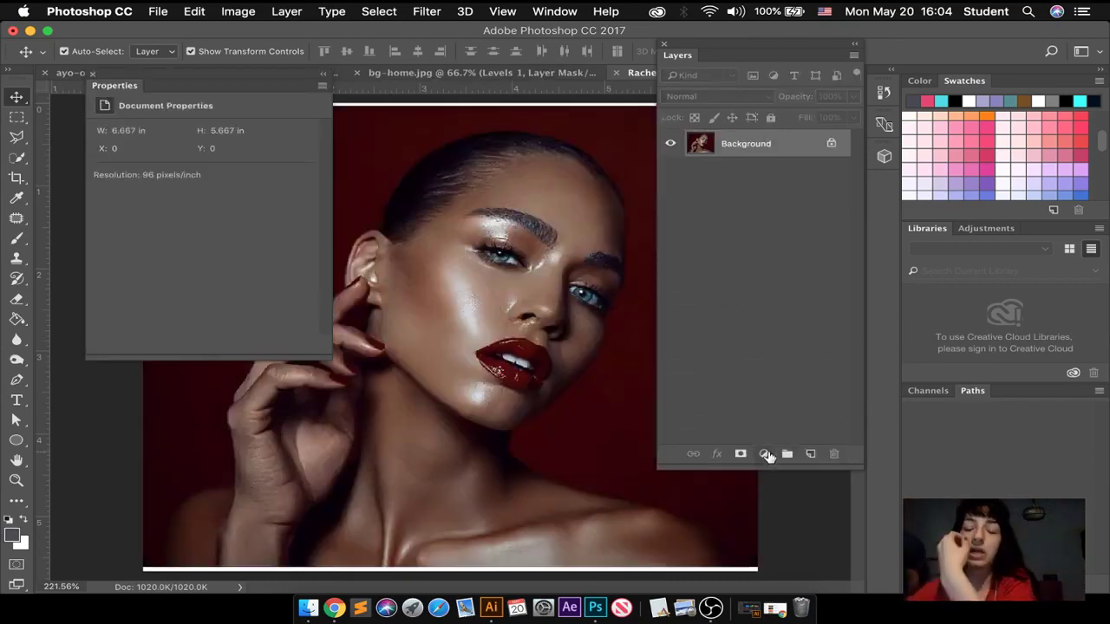
left_click(766, 453)
mouse_move(832, 579)
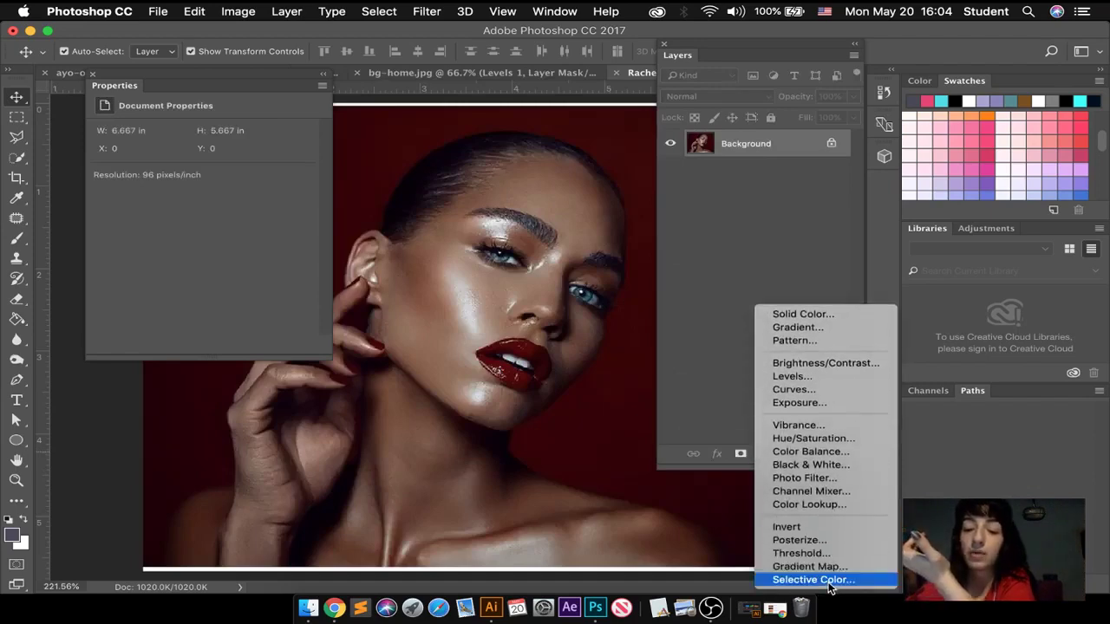
left_click(815, 555)
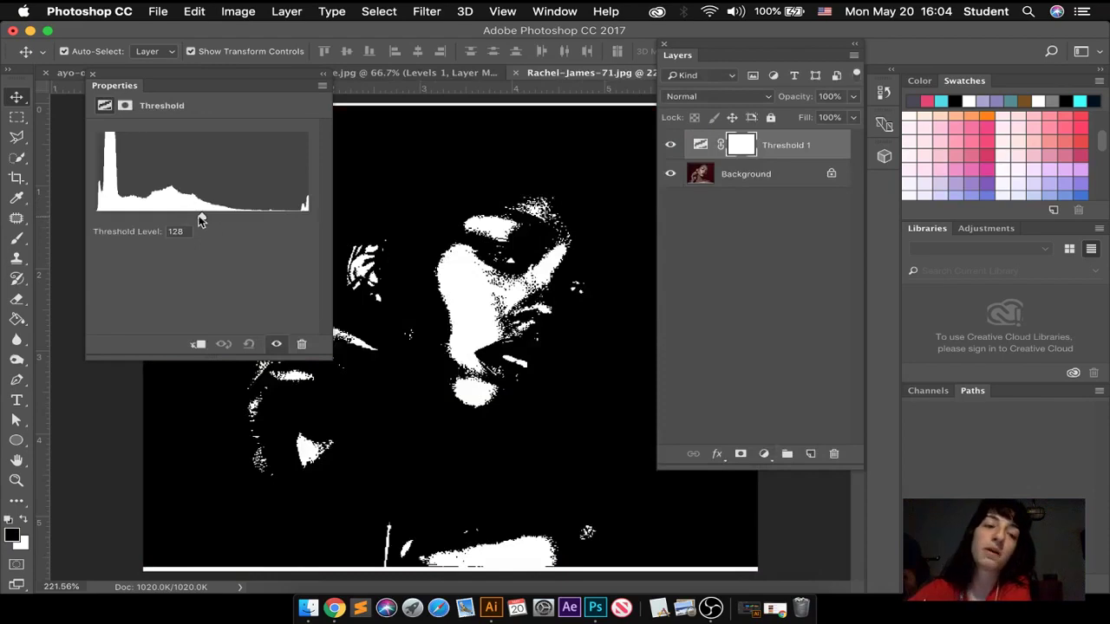
left_click_drag(198, 218, 159, 222)
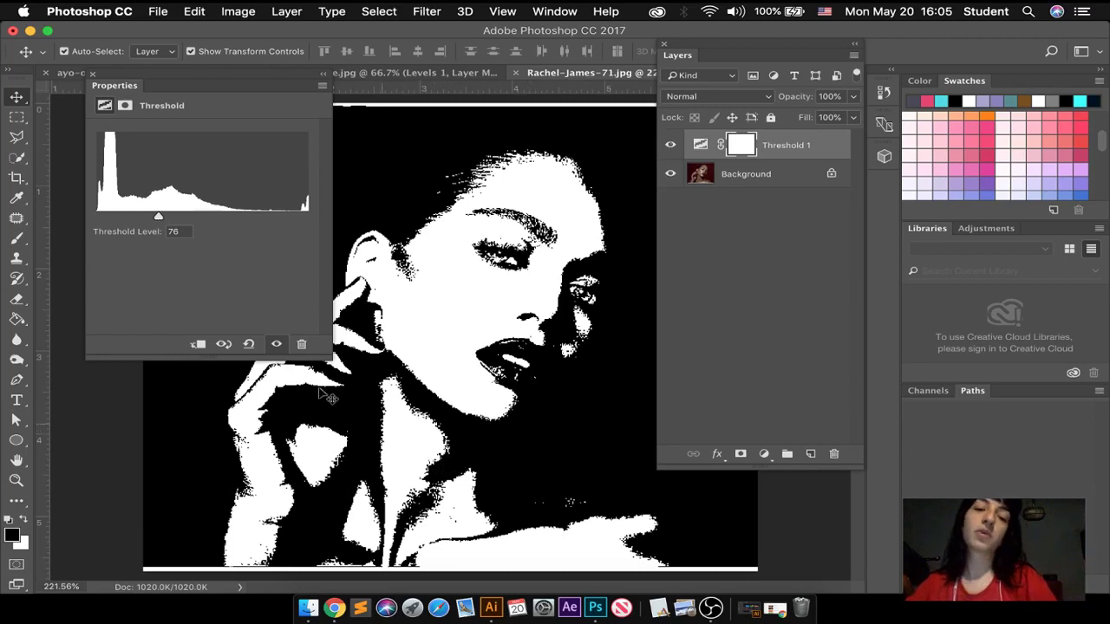
Step: Delete the Threshold 1 layer, add a Gradient Map adjustment layer, and close its properties
left_click(93, 73)
left_click_drag(699, 147, 834, 454)
left_click(763, 454)
mouse_move(824, 580)
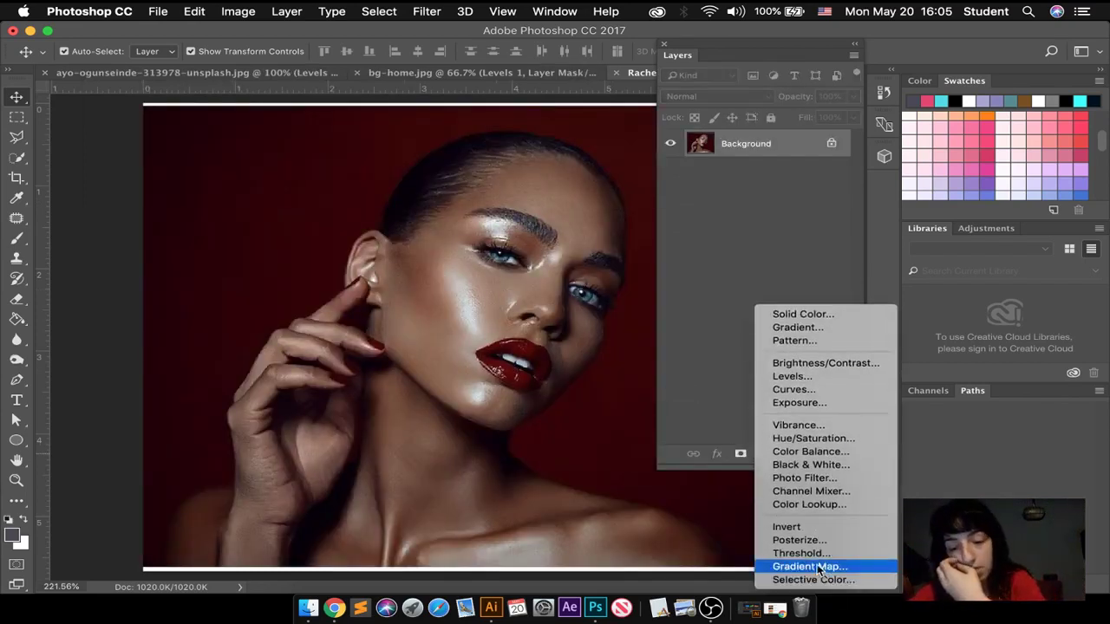
left_click(809, 566)
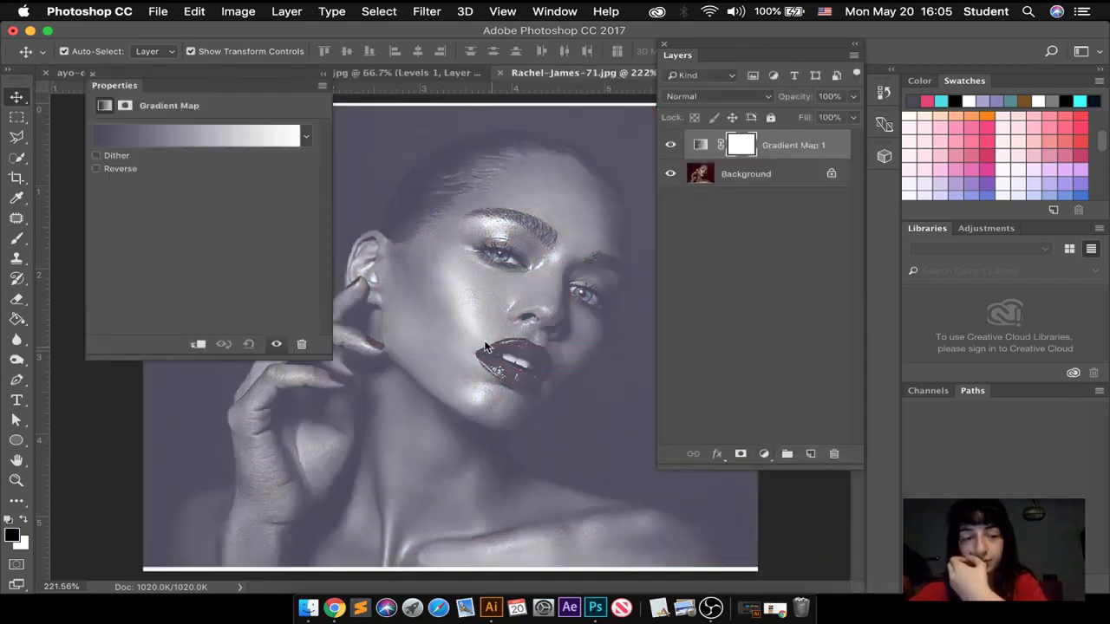
left_click(305, 140)
left_click(306, 139)
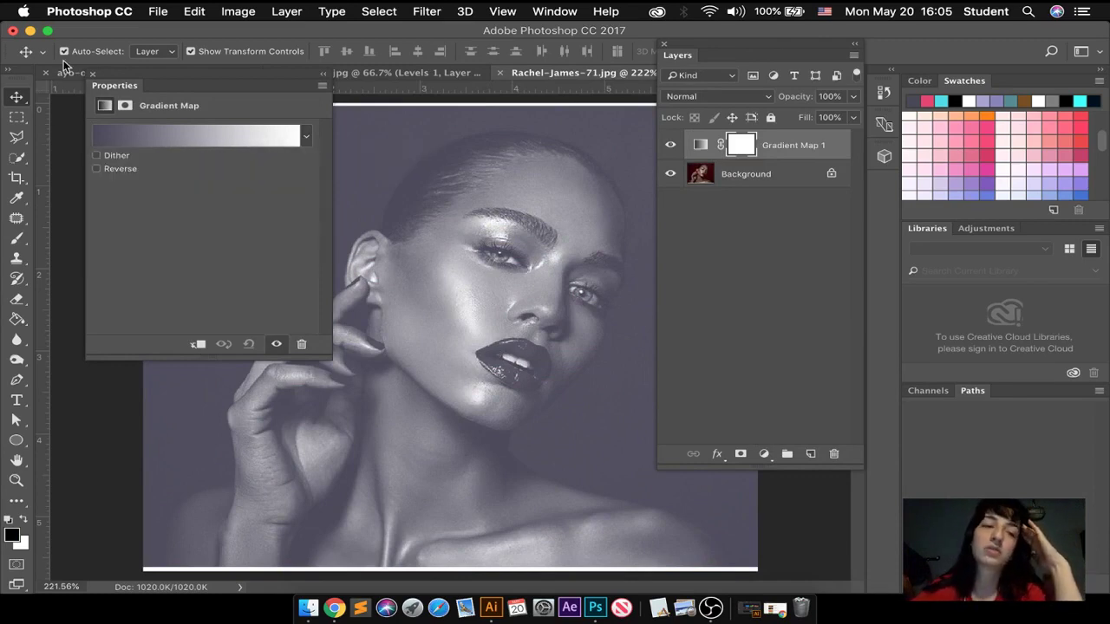
left_click(90, 73)
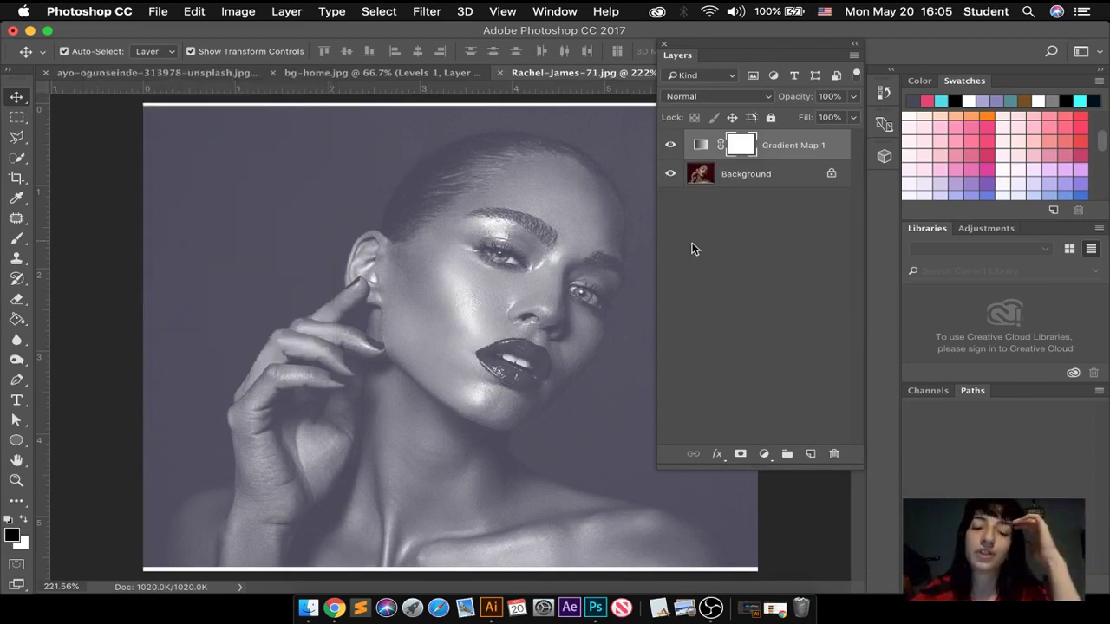
Step: Add a Selective Color adjustment layer and set Cyan to +18% for the Reds
left_click(764, 455)
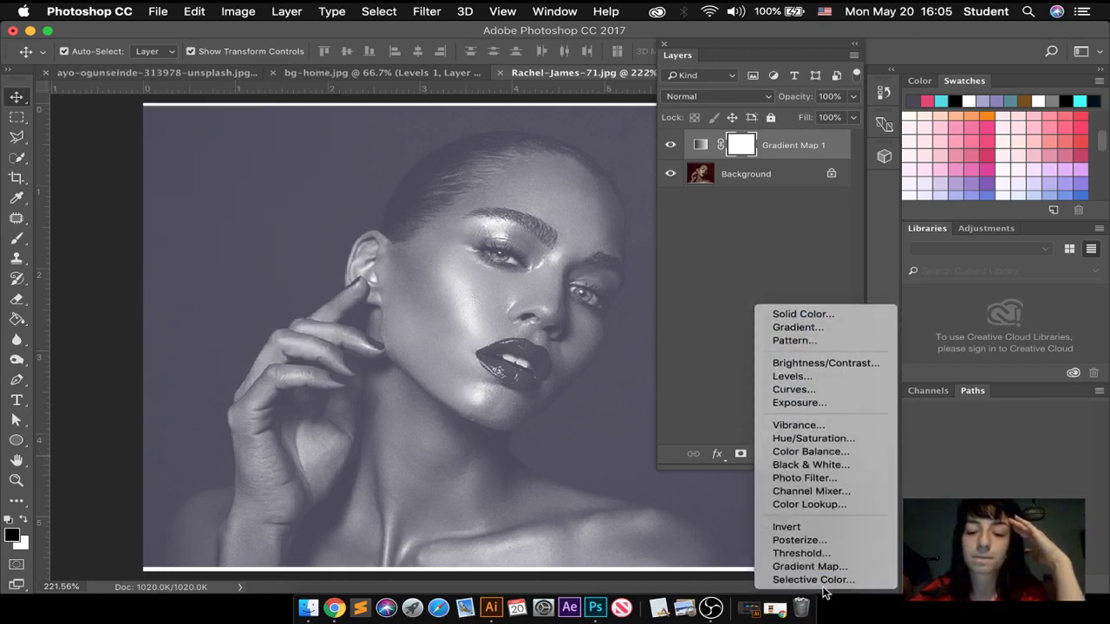
left_click(813, 580)
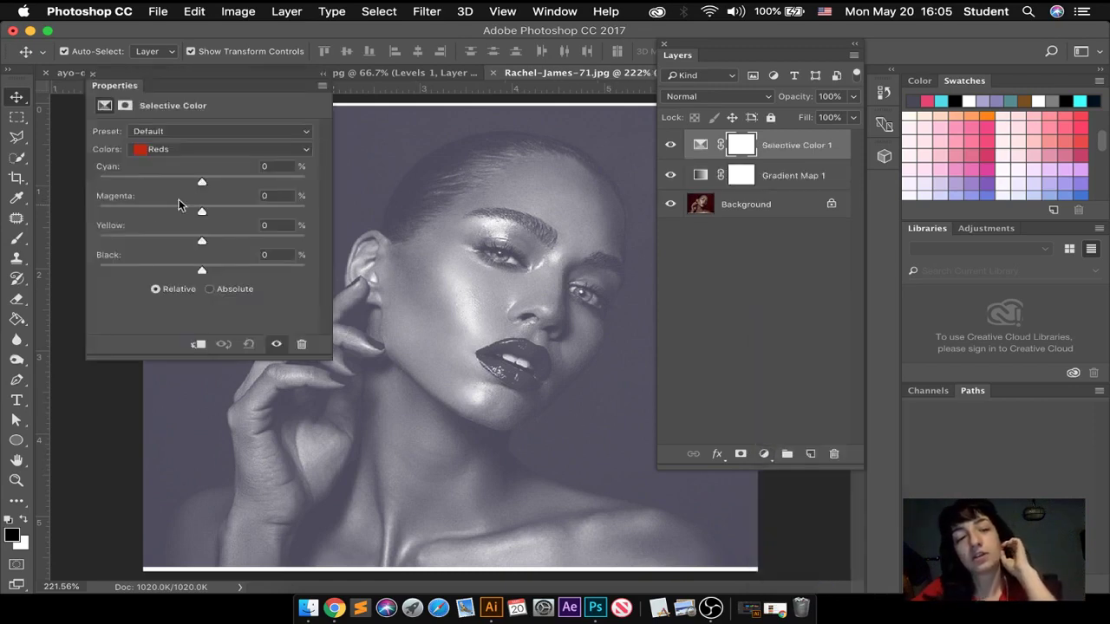
left_click_drag(200, 182, 219, 182)
Step: Delete the Gradient Map 1 layer and set the Selective Color Whites to Magenta -66%, Yellow +61% and Black -84%
left_click(201, 150)
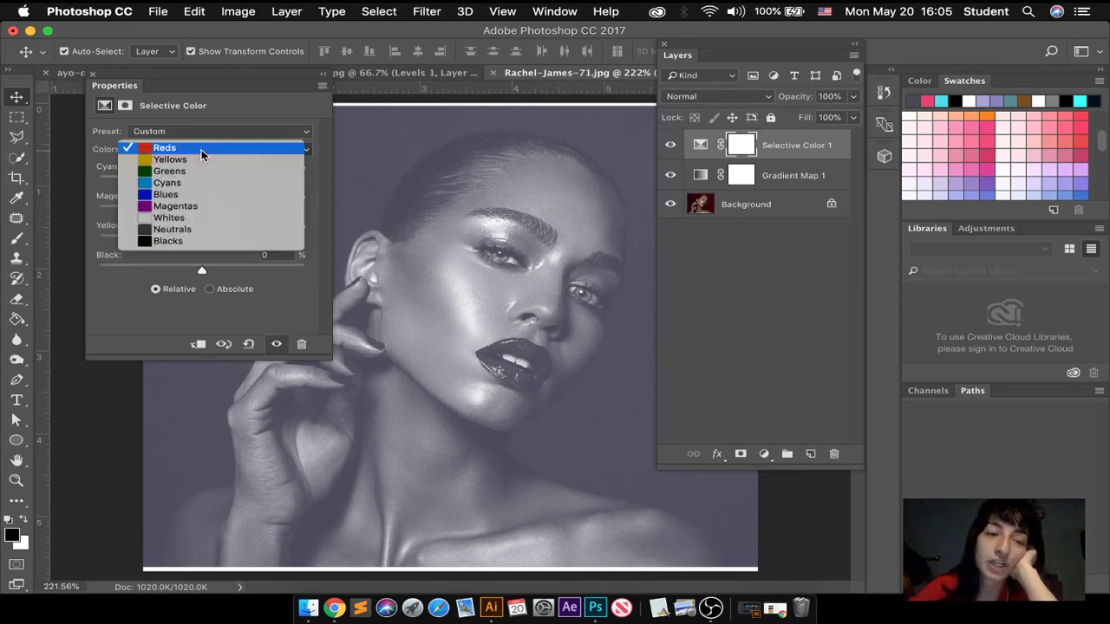
left_click(218, 224)
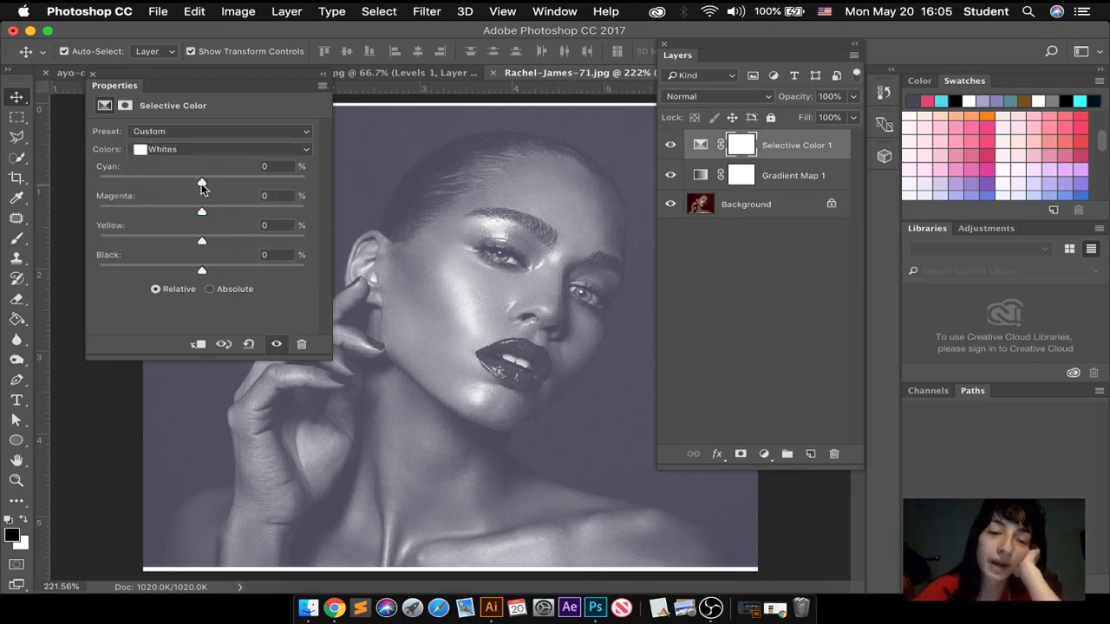
left_click_drag(837, 175, 833, 452)
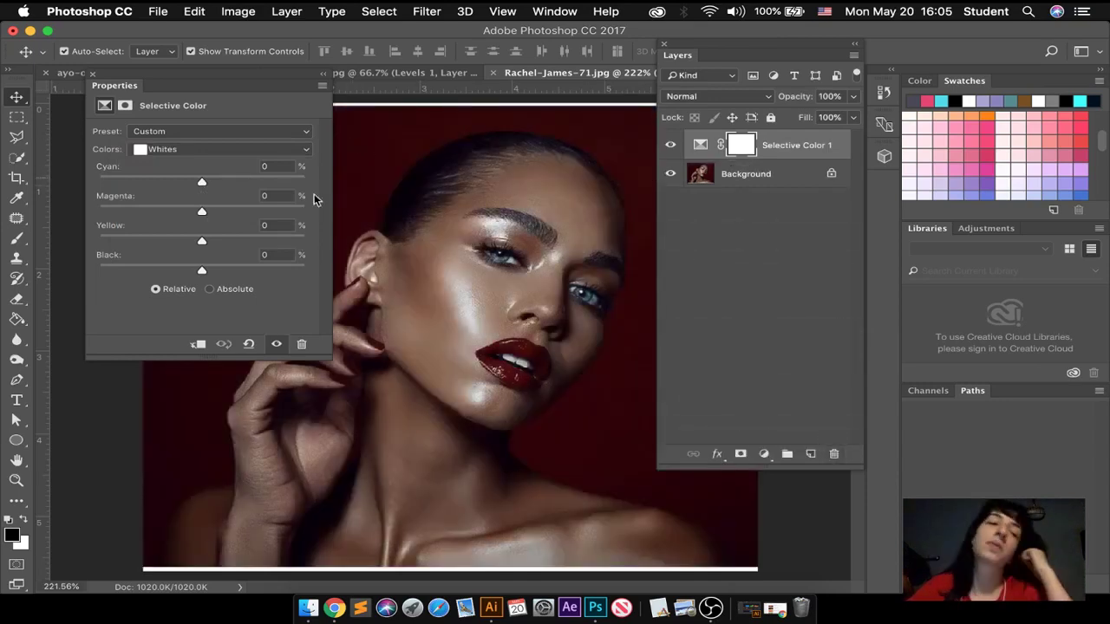
left_click_drag(205, 274, 115, 271)
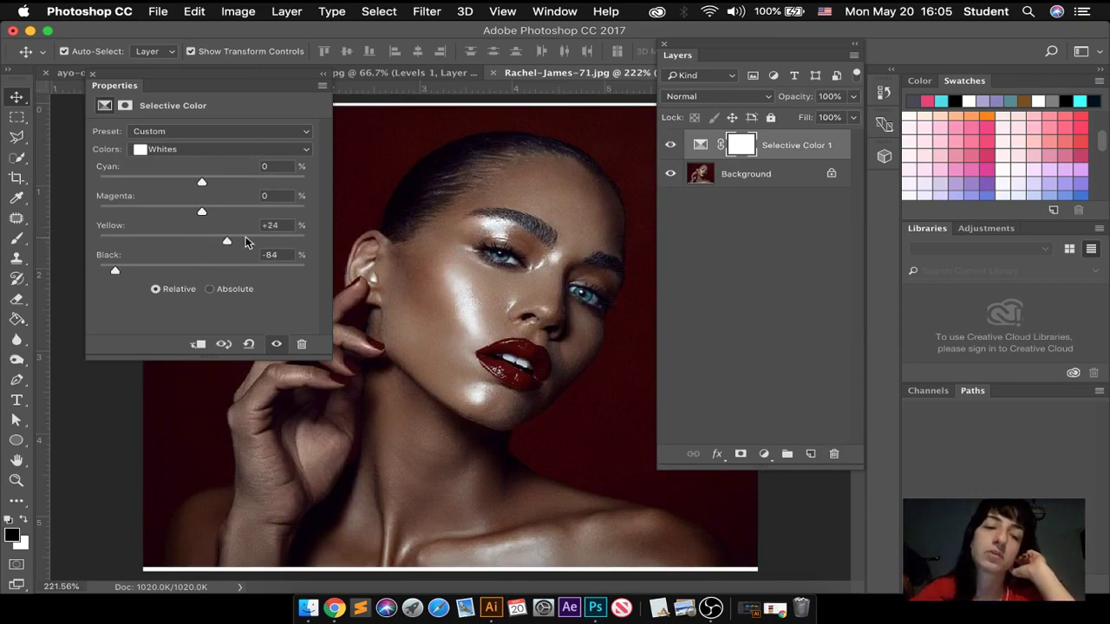
left_click_drag(202, 213, 134, 215)
Step: Set the Selective Color Reds to Cyan -67%, Magenta +71%, Yellow +63% and Black -90%
left_click(221, 150)
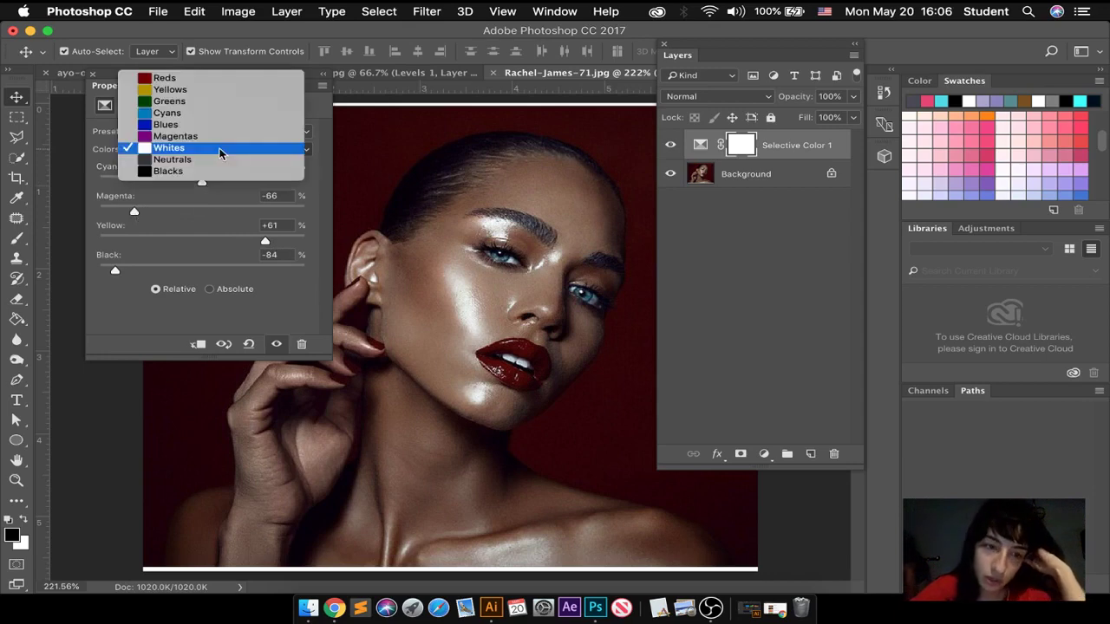
left_click(184, 79)
left_click_drag(201, 273, 108, 274)
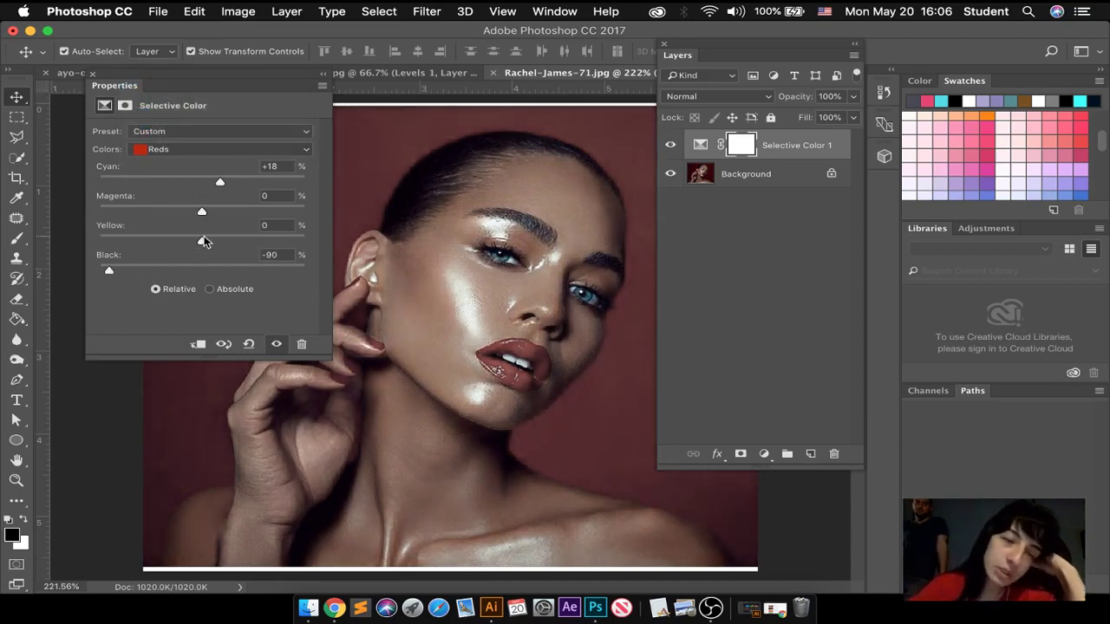
left_click_drag(203, 240, 267, 243)
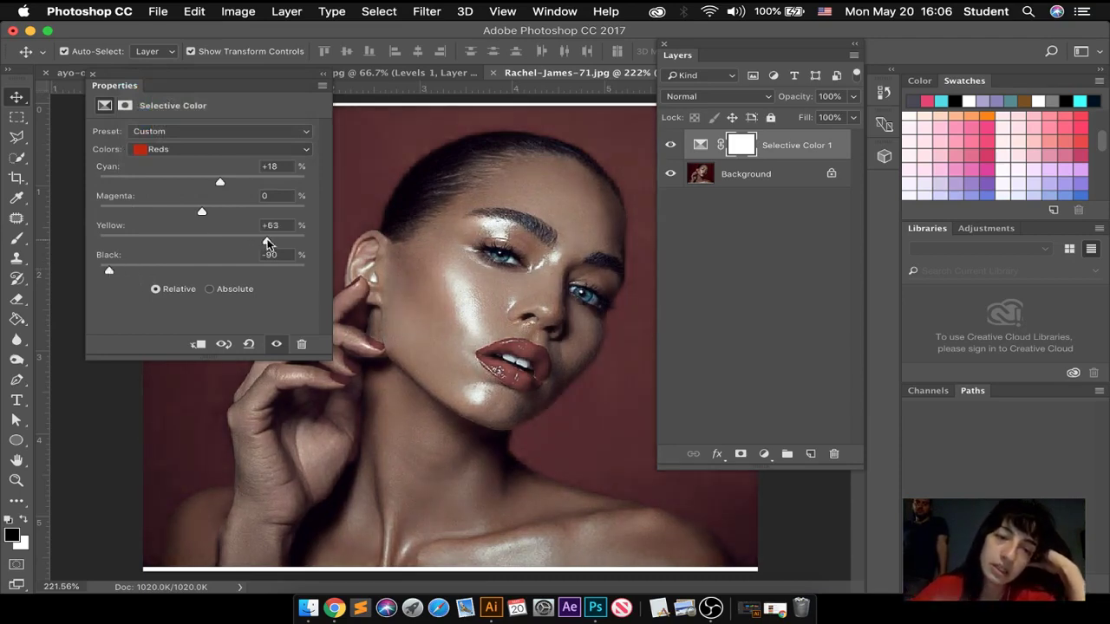
left_click_drag(203, 212, 274, 214)
left_click_drag(219, 182, 130, 170)
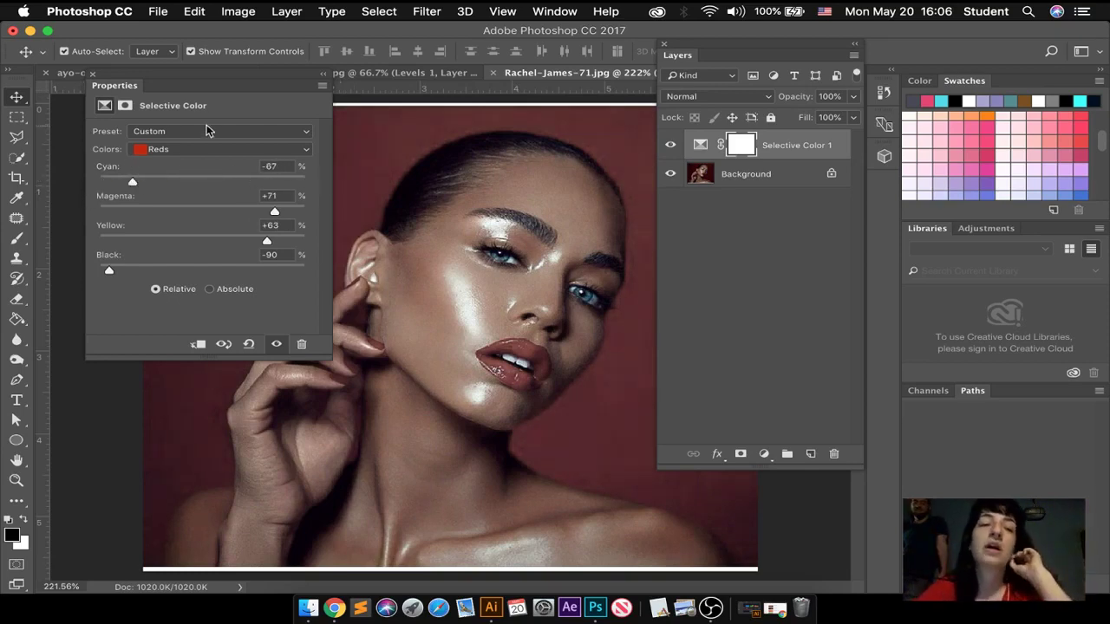
Step: Set Black to -26% for the Selective Color Blacks, and close the properties
left_click(191, 149)
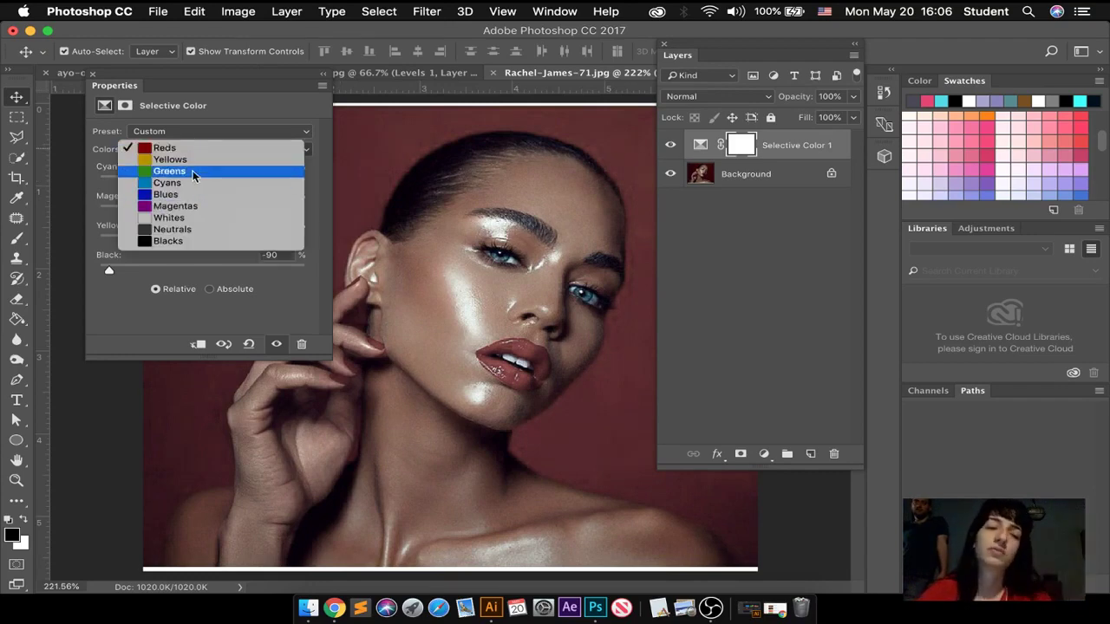
left_click(191, 241)
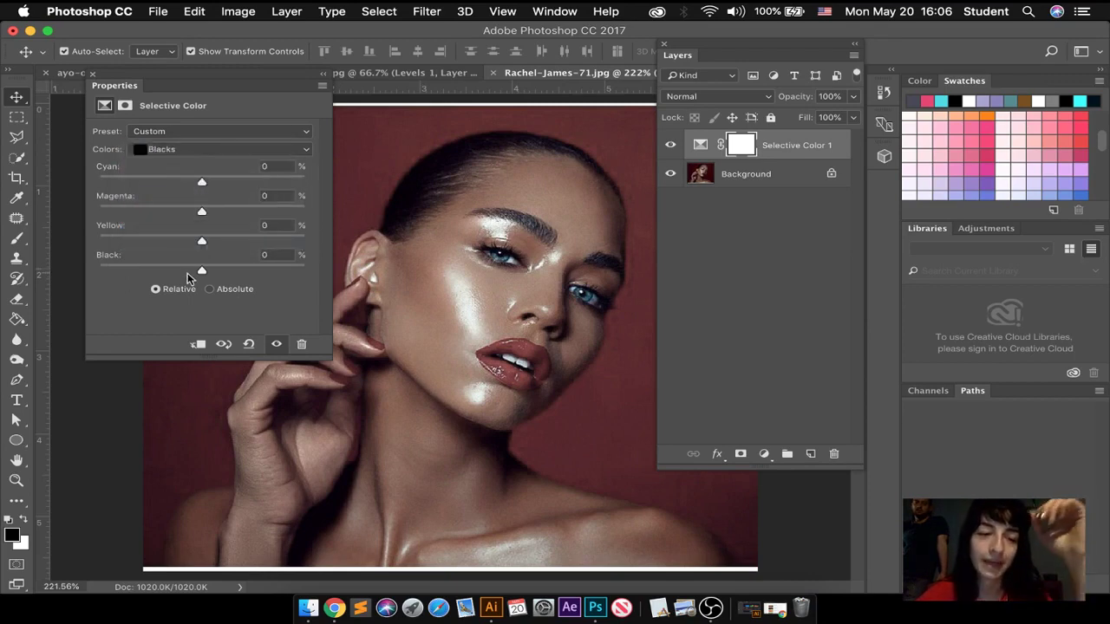
left_click_drag(204, 271, 176, 274)
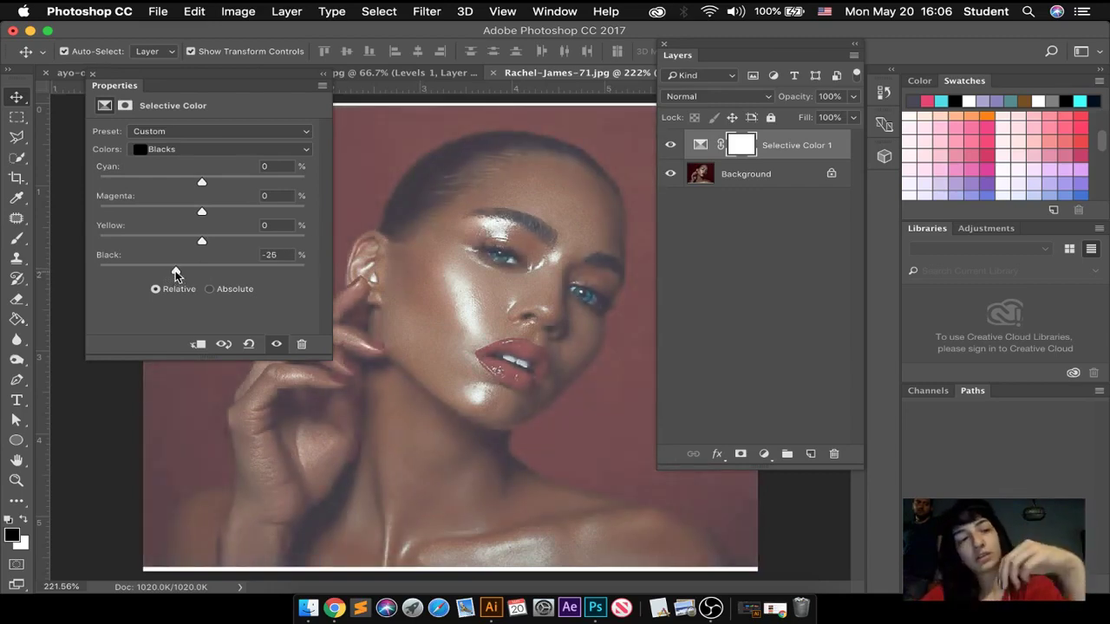
left_click(93, 74)
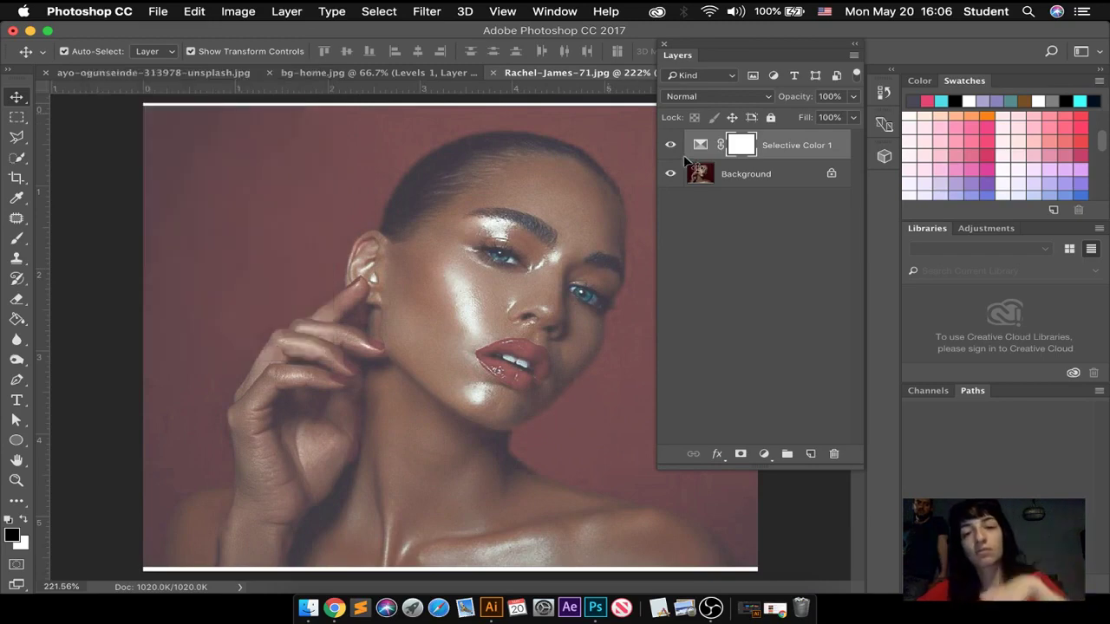
Step: Delete the Selective Color 1 layer and review the available fill and adjustment layer types
left_click_drag(700, 148, 834, 454)
left_click(764, 454)
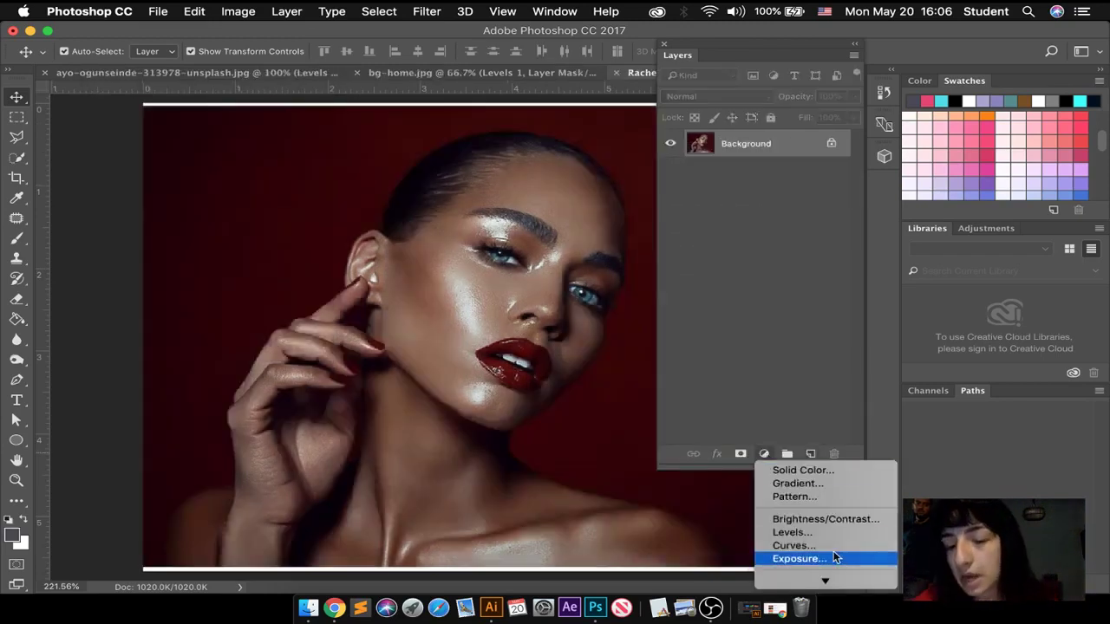
mouse_move(825, 581)
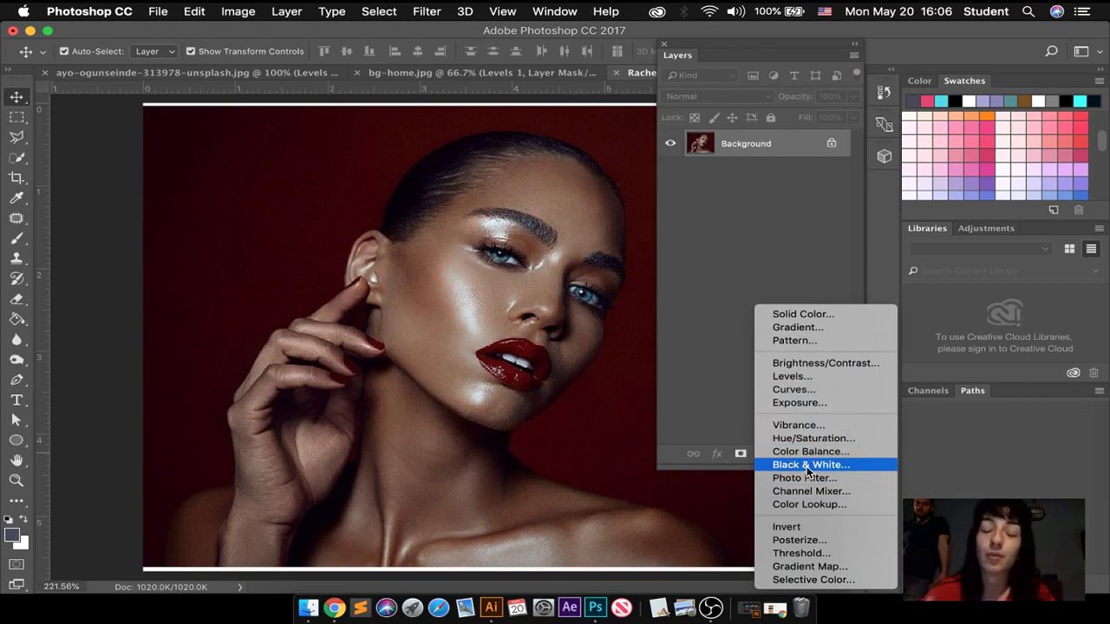
left_click(728, 300)
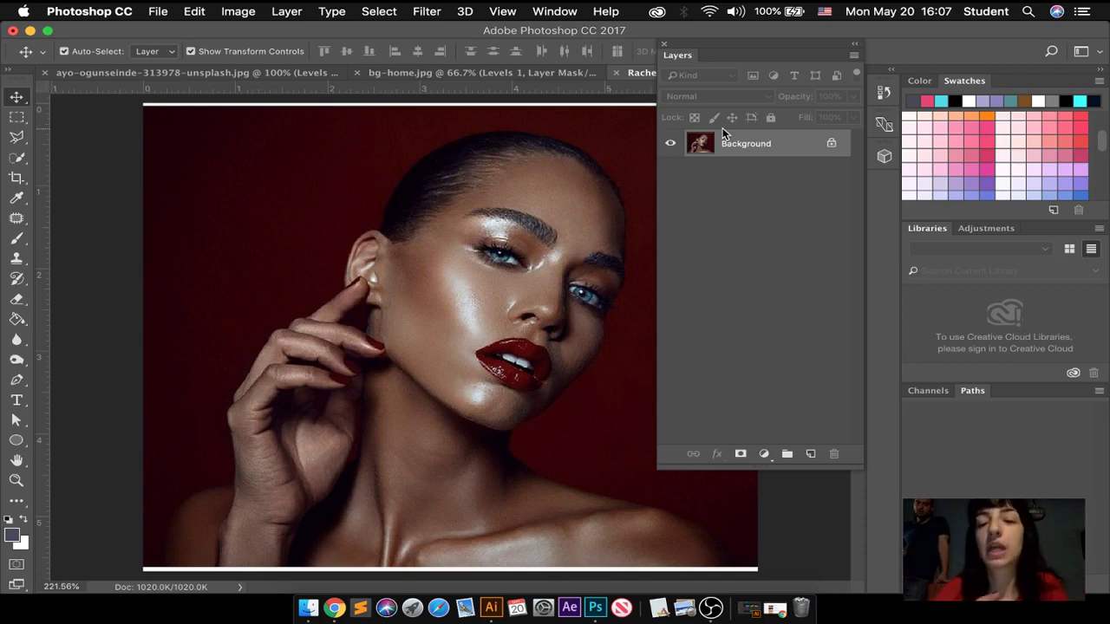
Step: Review the Rectangular Marquee, the Lasso tool variants, and the Quick Selection and Magic Wand tools
left_click(26, 118)
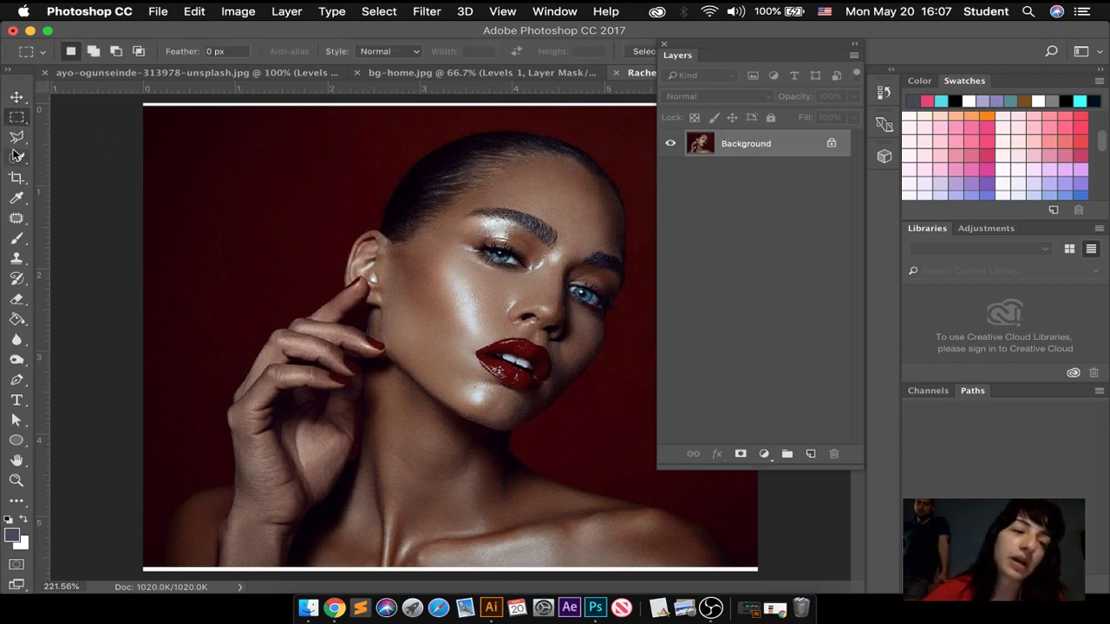
left_click(13, 146)
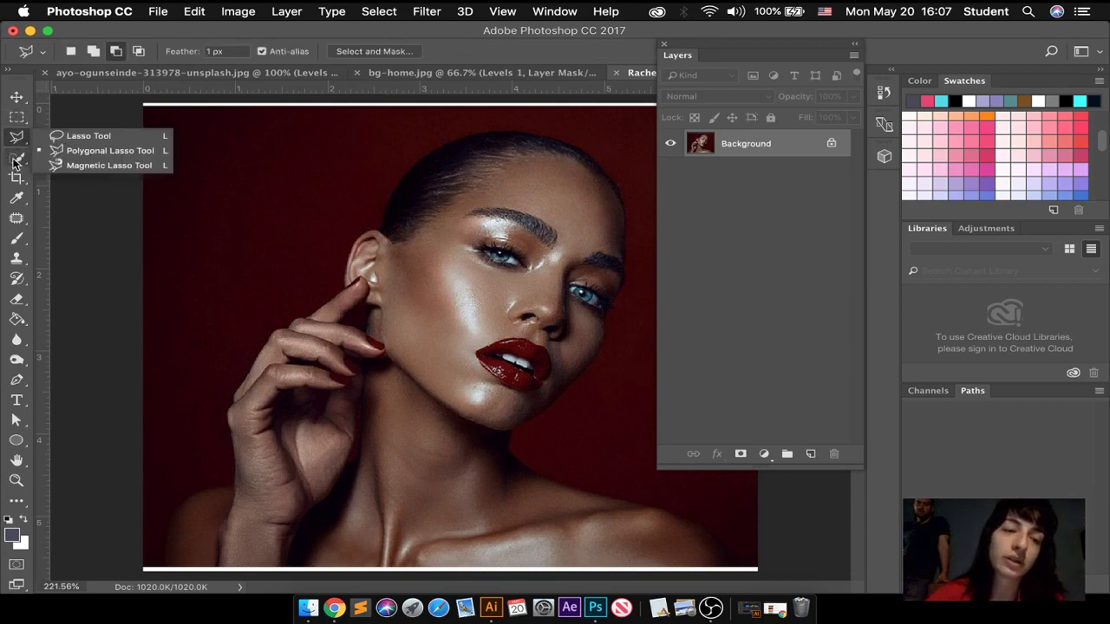
key("Escape")
left_click(15, 160)
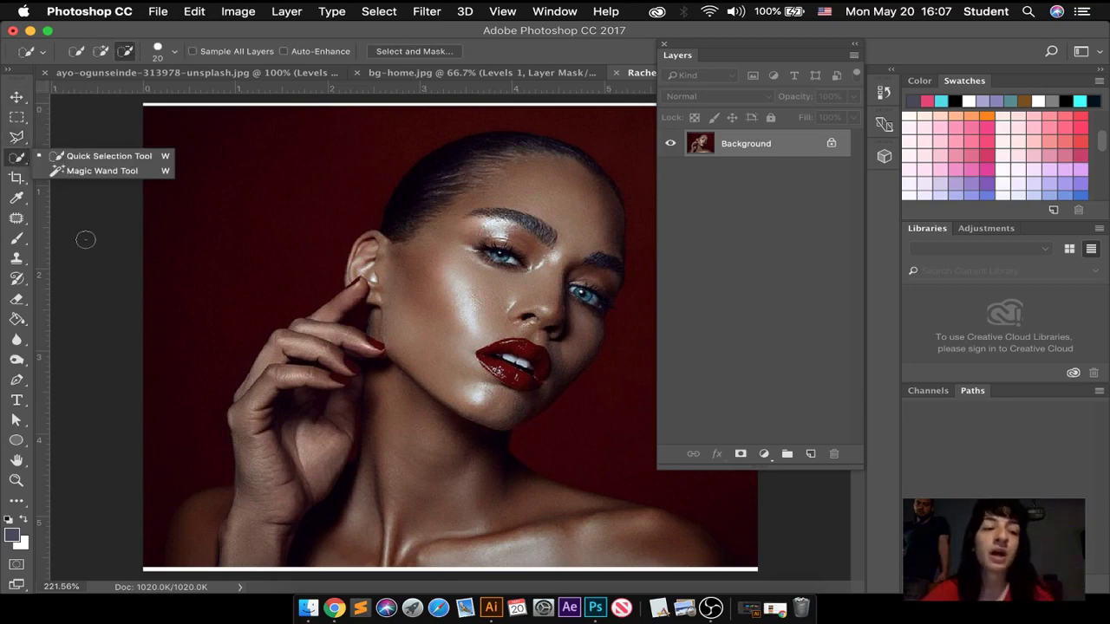
left_click(11, 95)
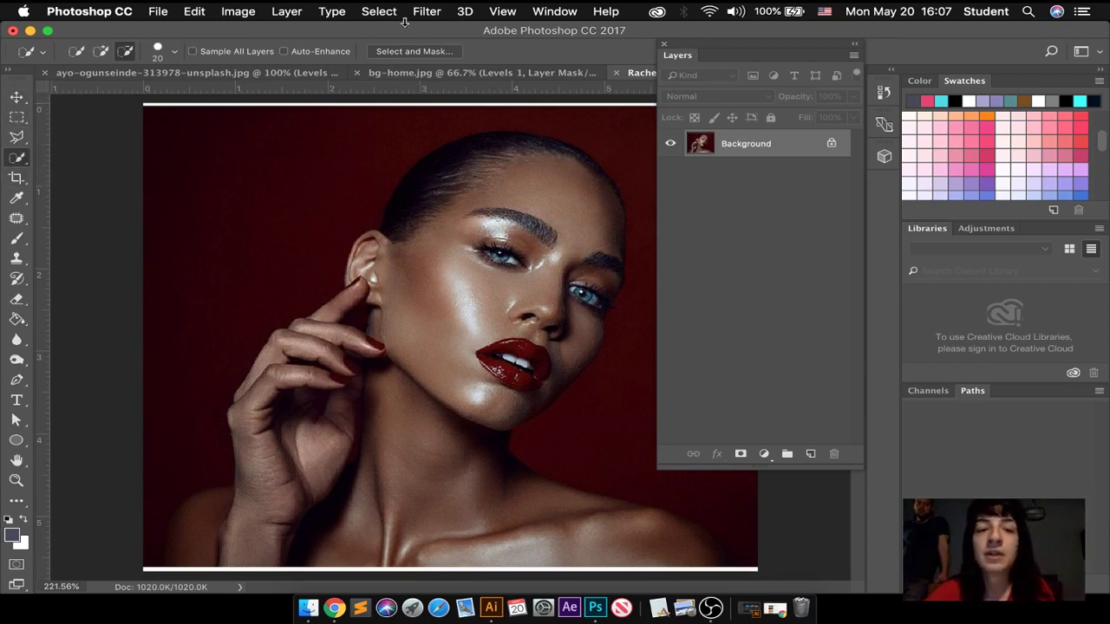
Step: Create a selection on the dark red portrait with Color Range, using Sampled Colors
left_click(379, 12)
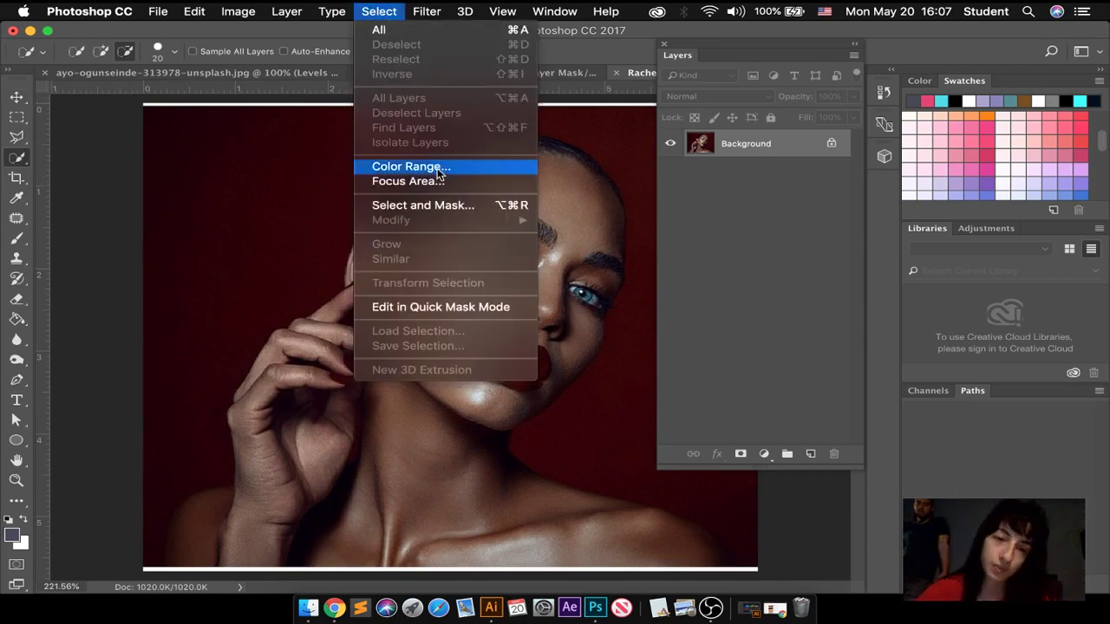
left_click(408, 166)
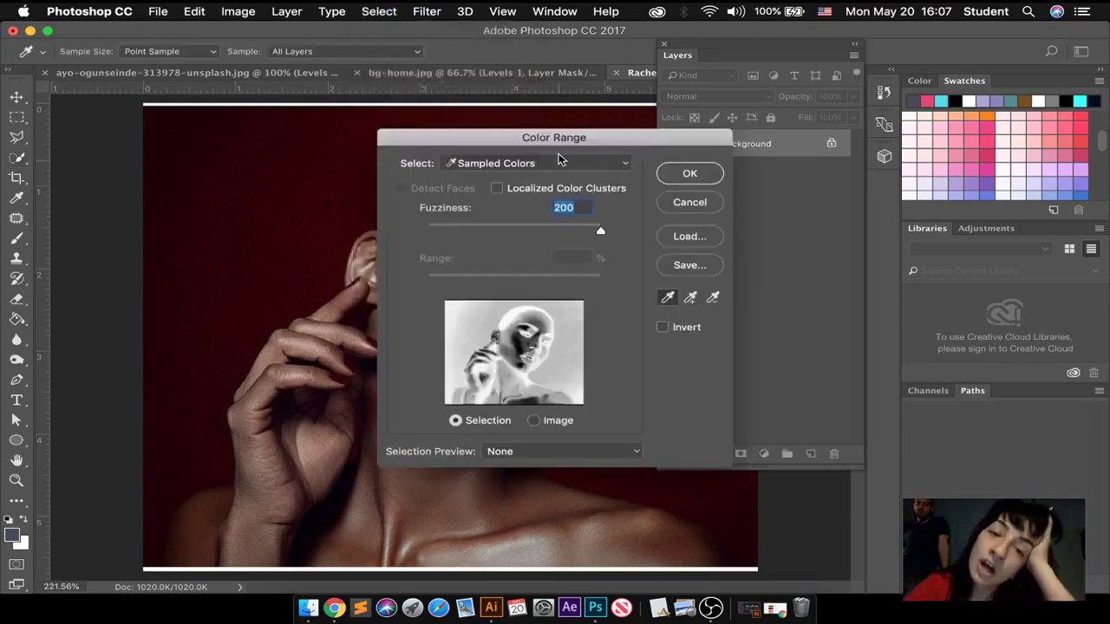
left_click_drag(552, 140, 225, 91)
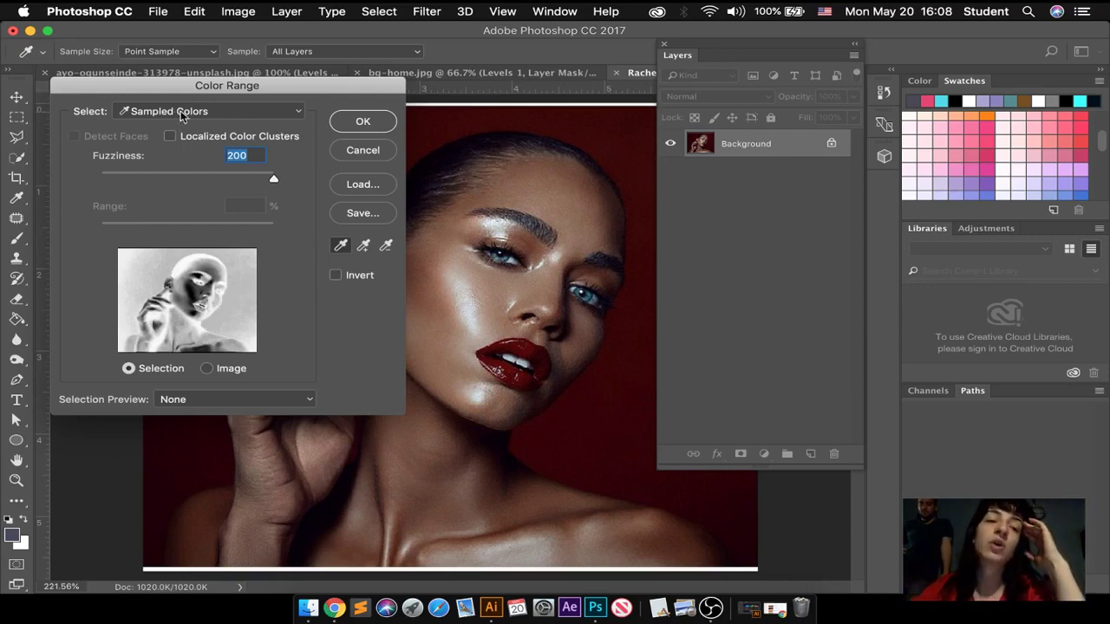
left_click(364, 121)
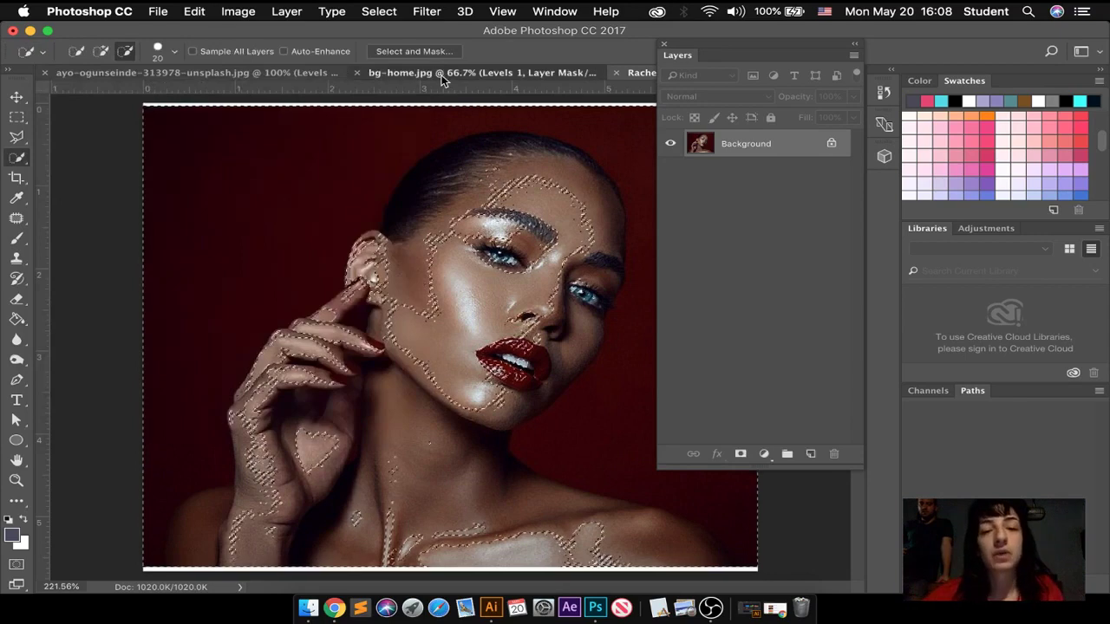
Step: Switch to the bg-home.jpg document and reposition the Layers panel over the empty background, clear of the woman
left_click(442, 77)
left_click_drag(767, 45, 633, 85)
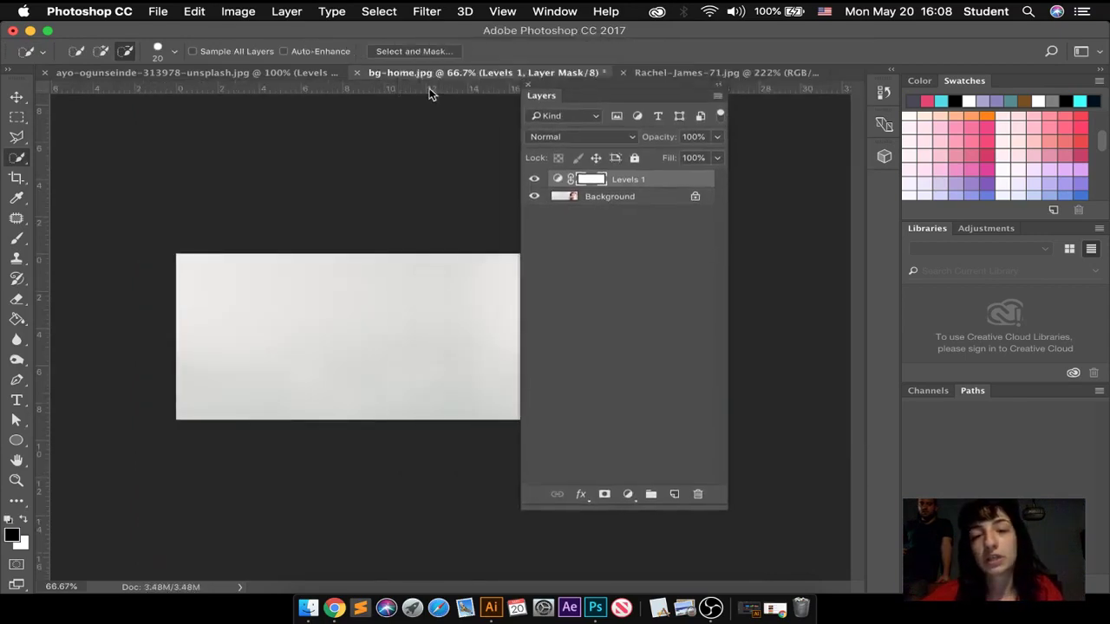
left_click(528, 86)
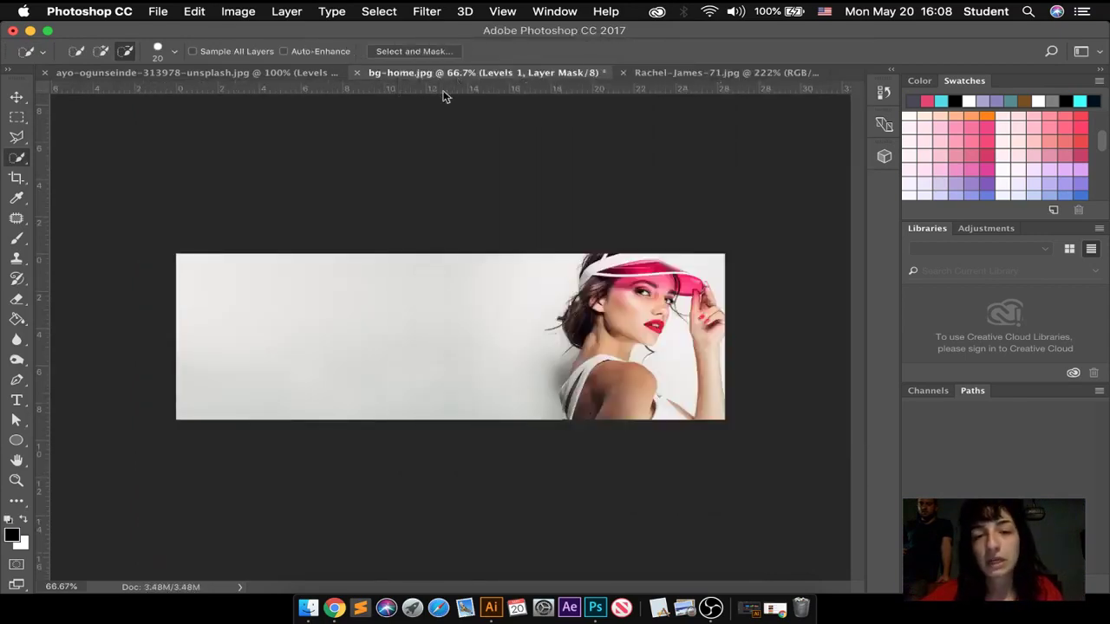
left_click(503, 12)
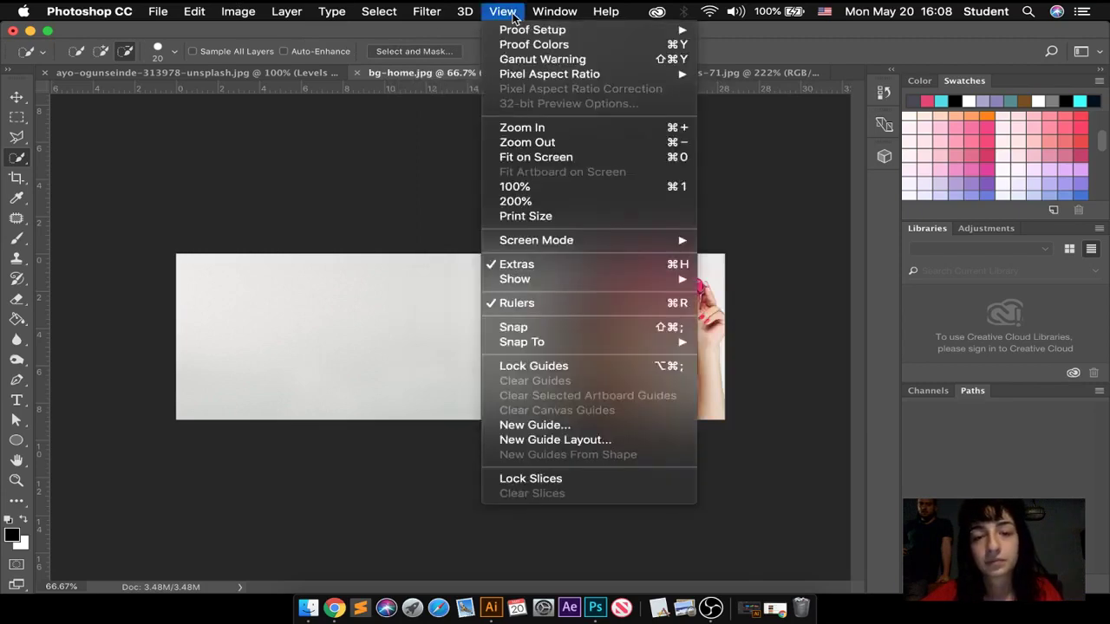
mouse_move(557, 14)
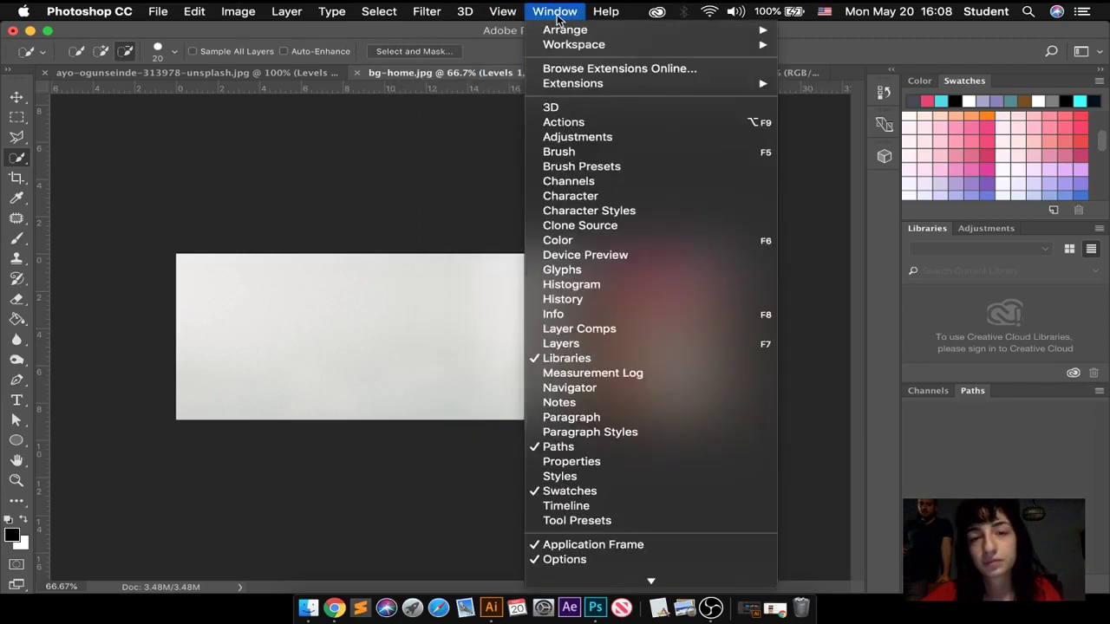
left_click(618, 351)
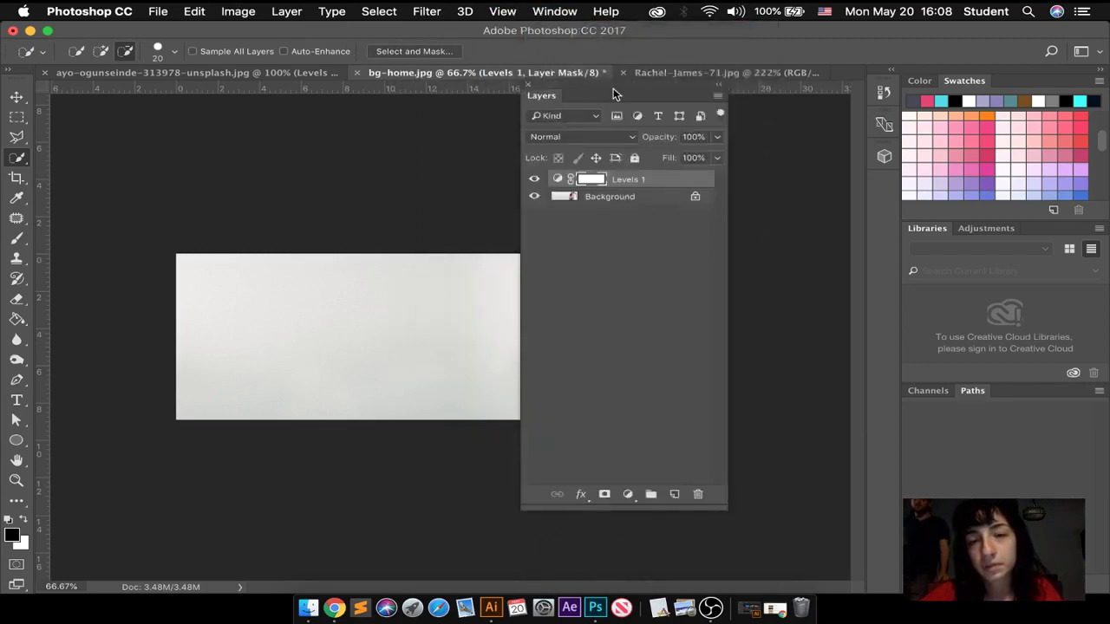
left_click_drag(612, 90, 243, 139)
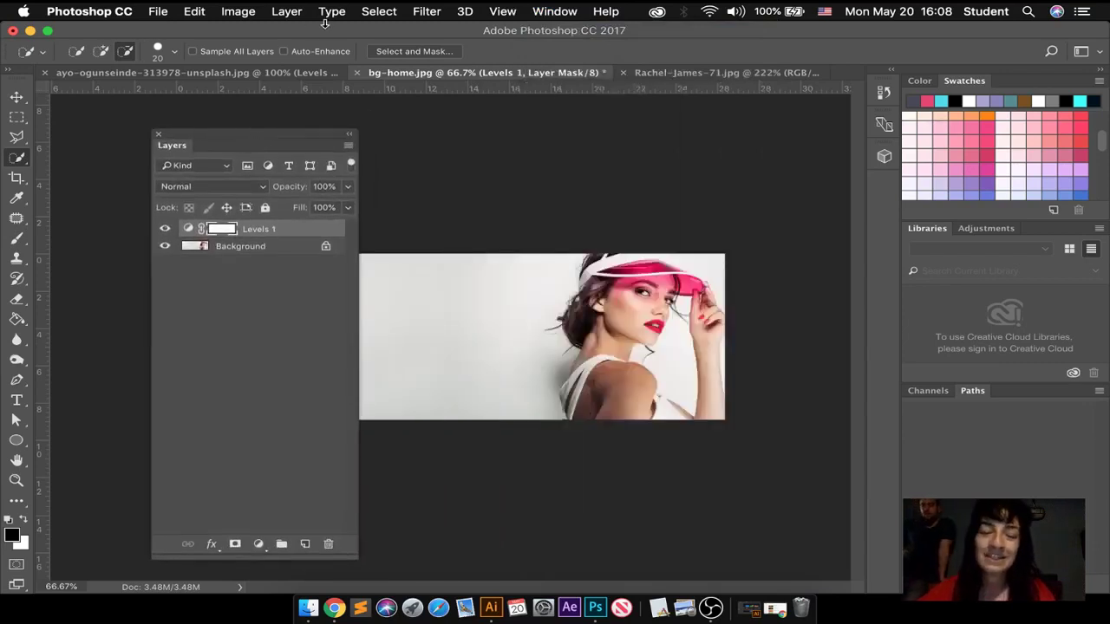
Step: Start Color Range, try the Shadows and Midtones ranges, and sample the pink of the woman's visor with Sampled Colors
left_click(380, 11)
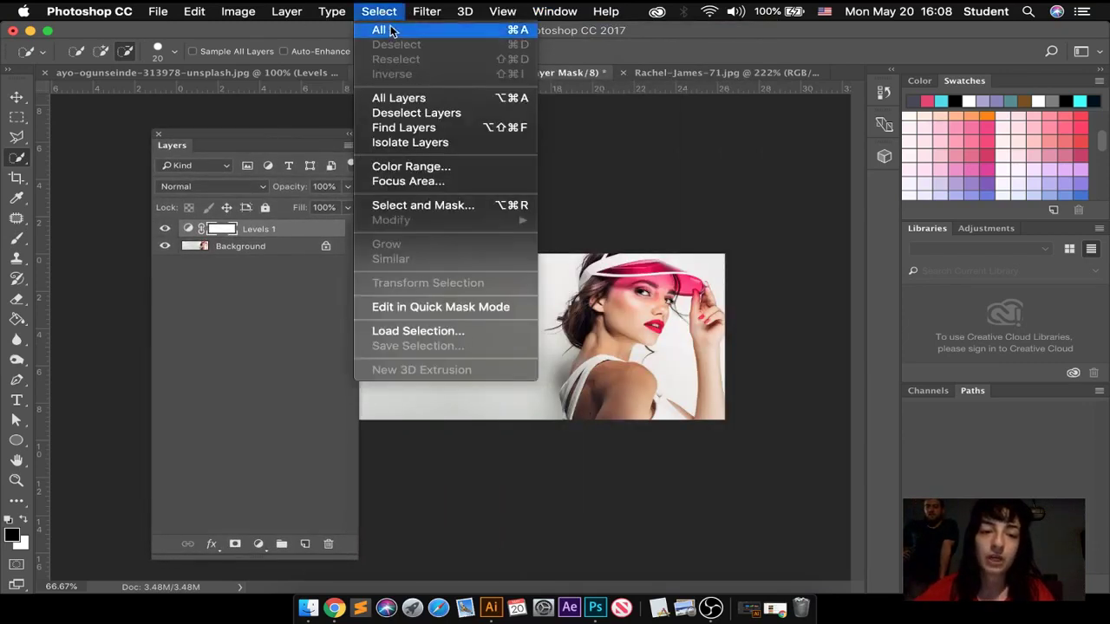
left_click(440, 168)
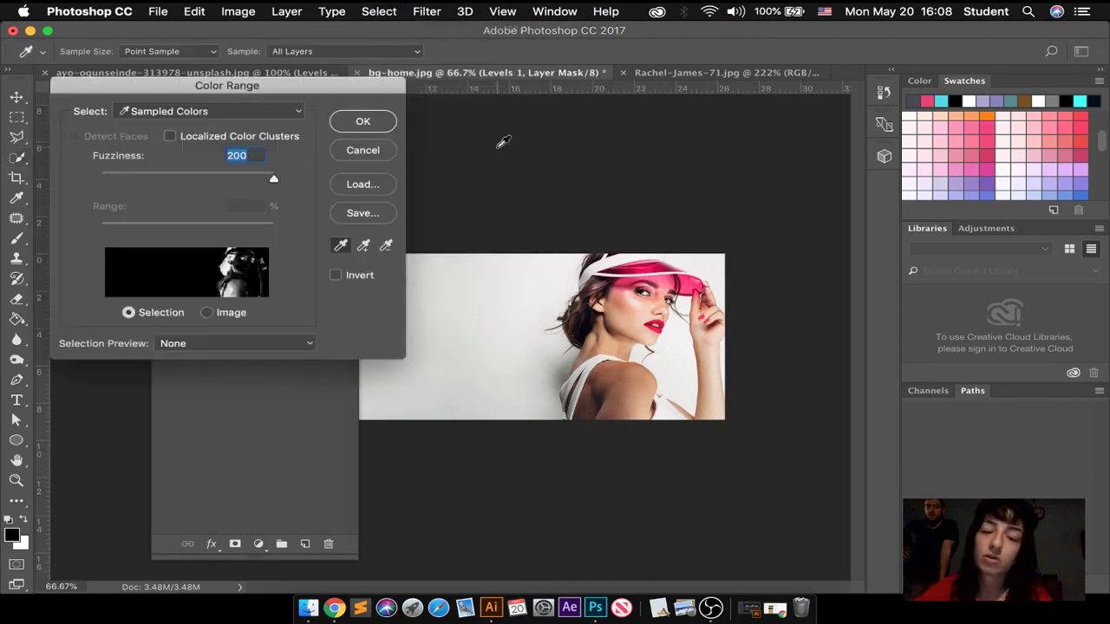
left_click(208, 112)
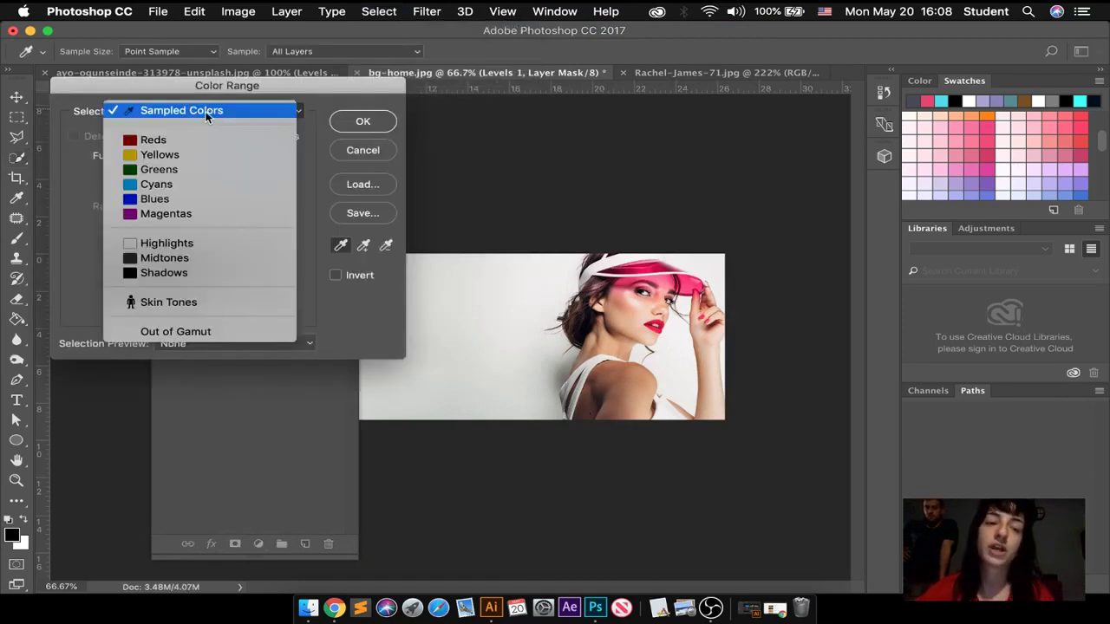
left_click(189, 274)
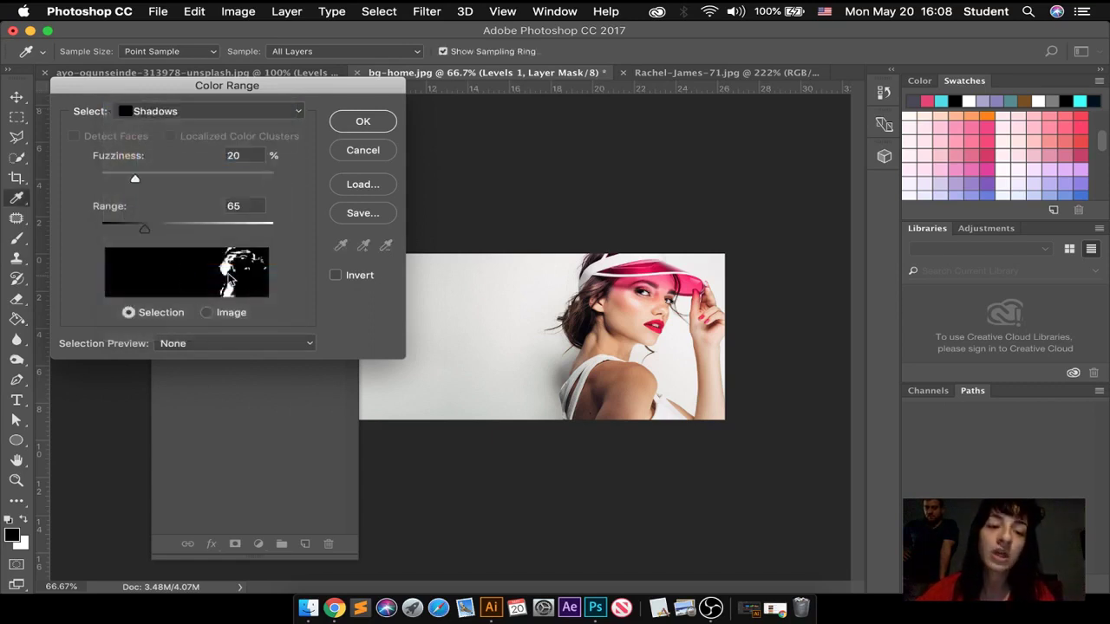
left_click(242, 114)
left_click(205, 102)
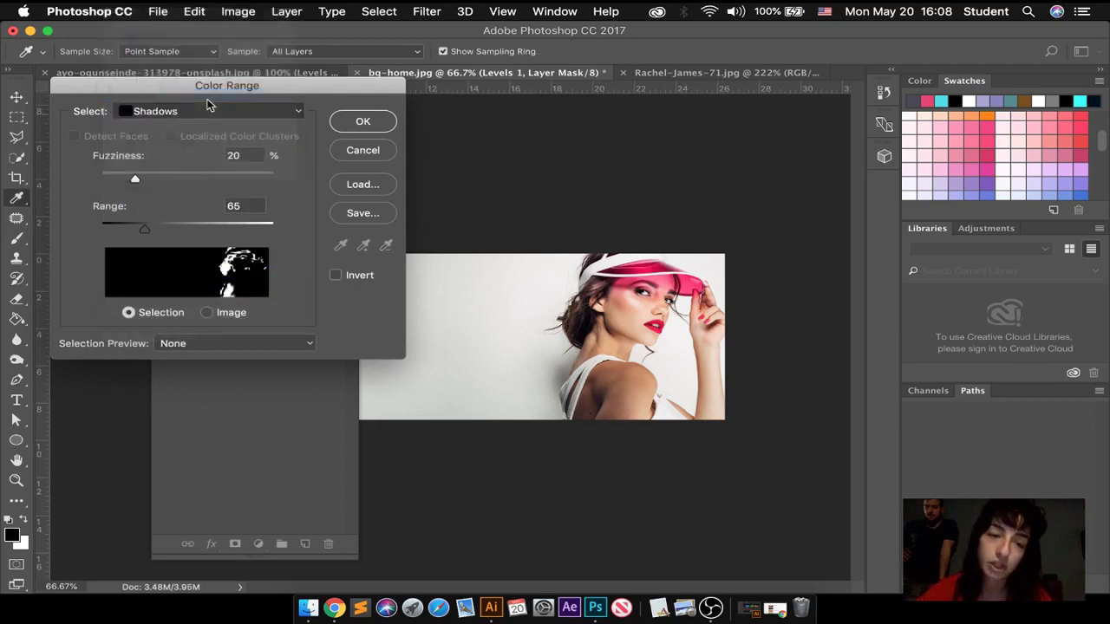
left_click(211, 114)
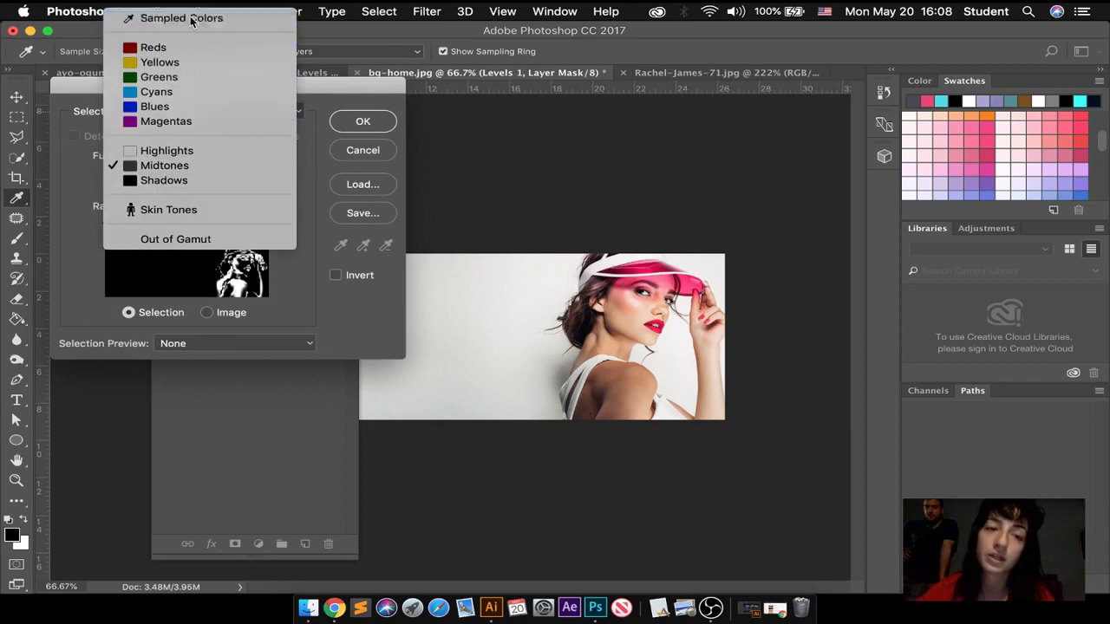
left_click(193, 15)
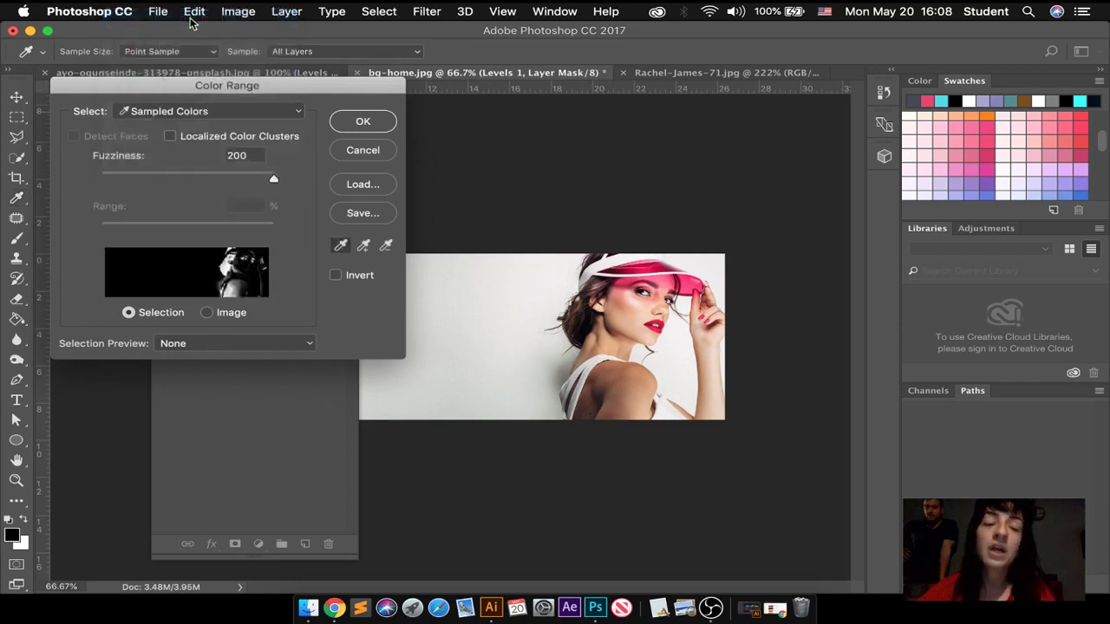
left_click(185, 113)
left_click(185, 111)
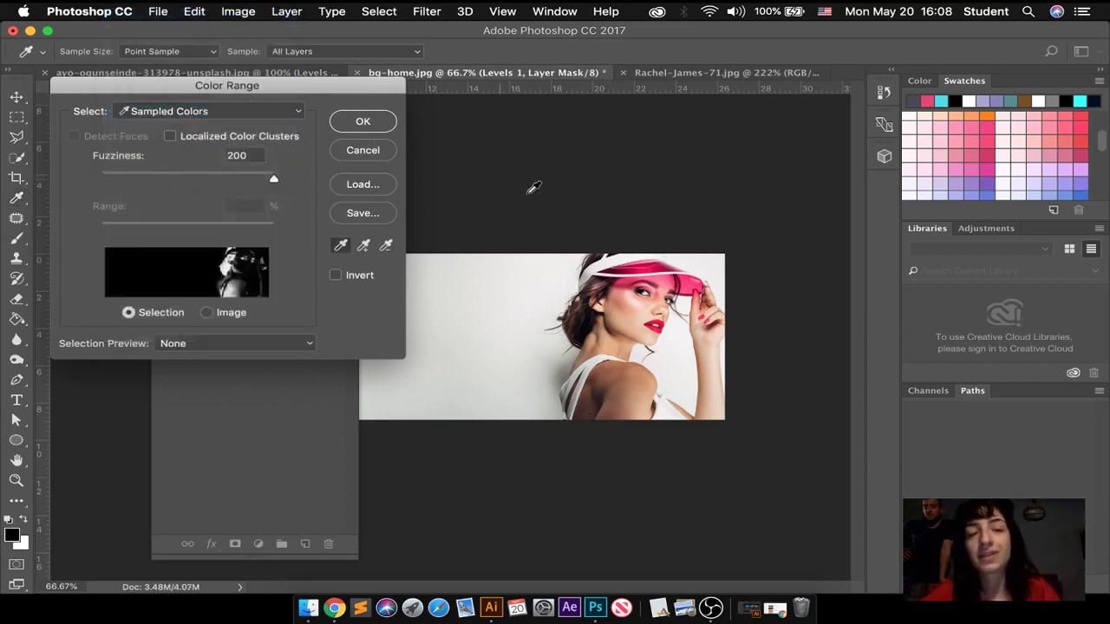
left_click(655, 257)
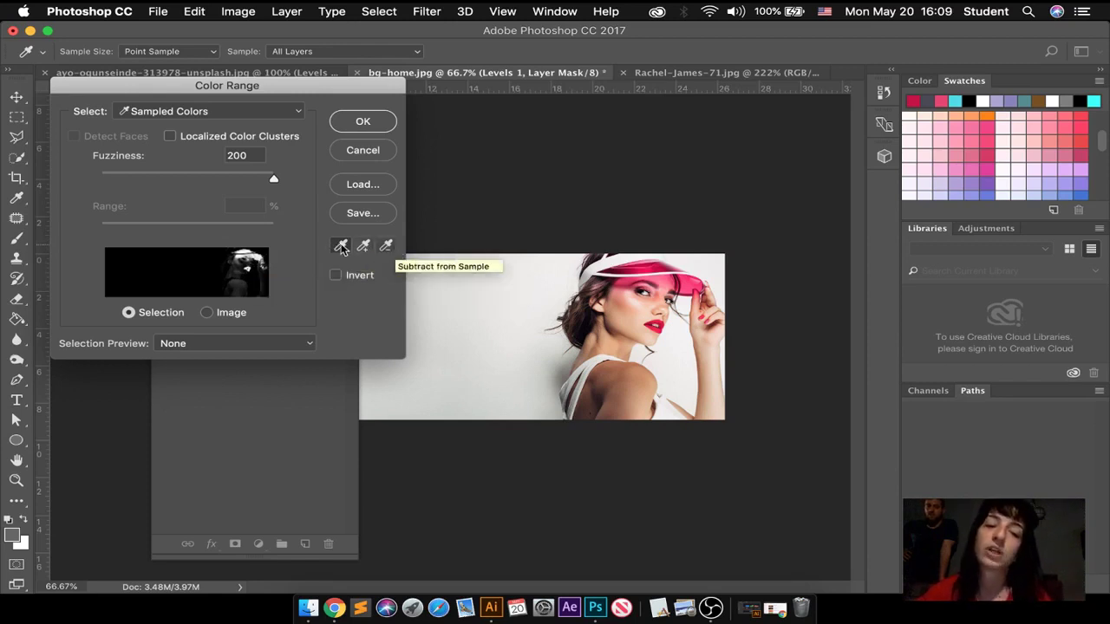
Step: Try to subtract pink shades of the visor from the sampled color range
left_click(386, 247)
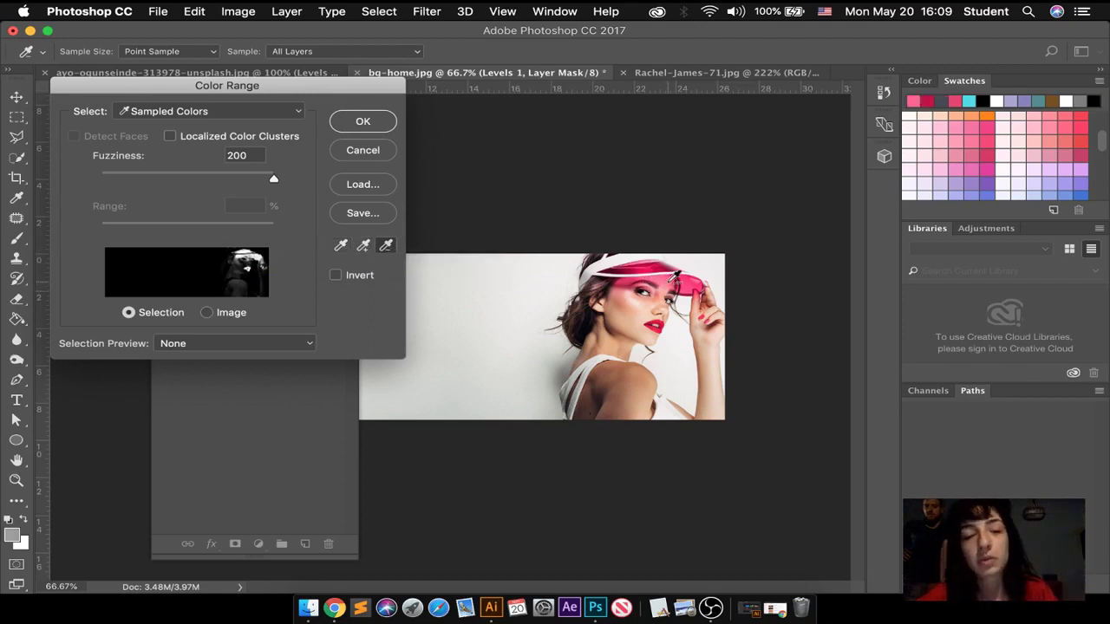
left_click(674, 272)
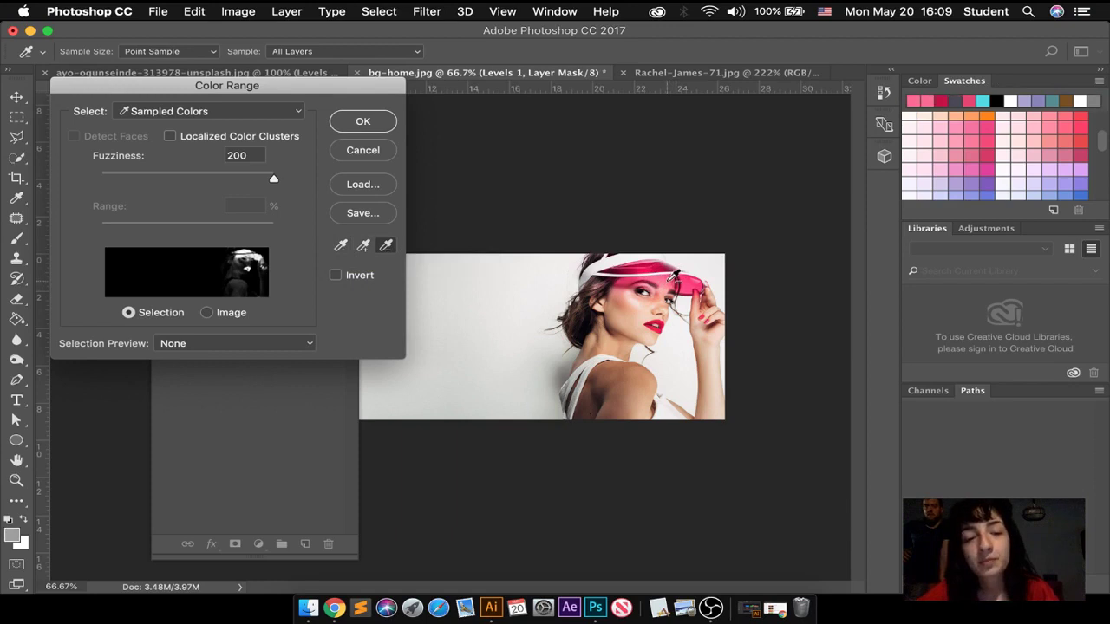
left_click(674, 272)
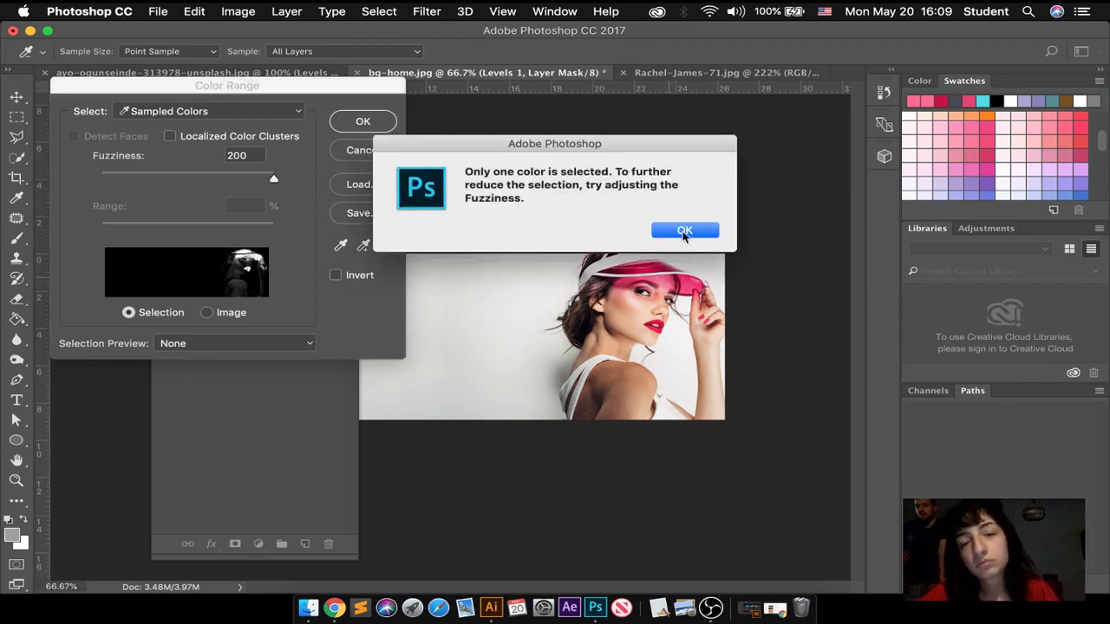
left_click(684, 231)
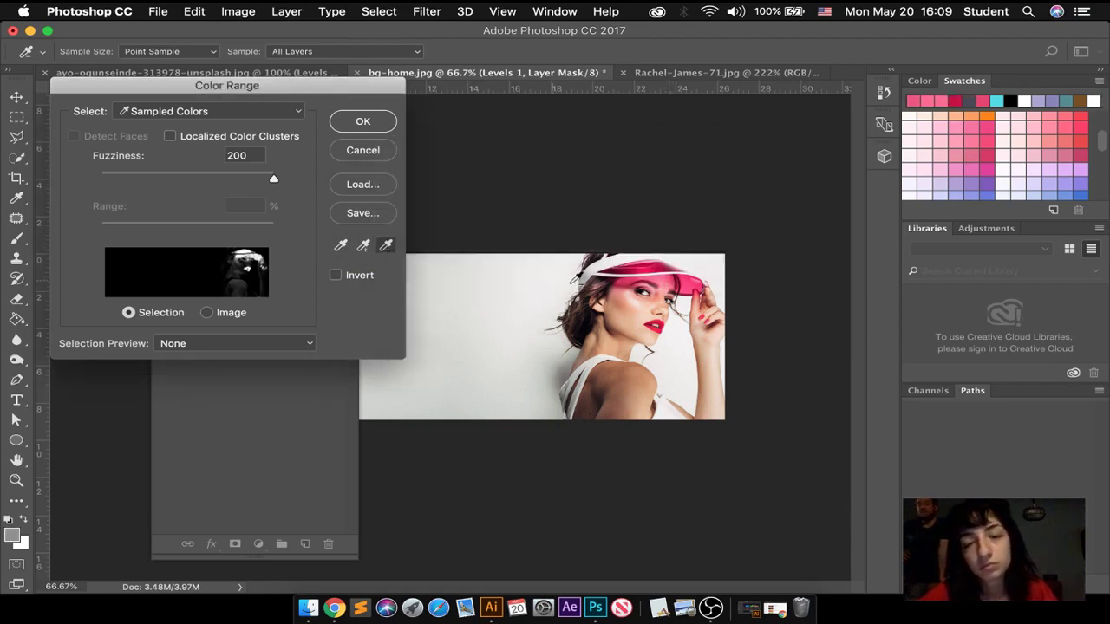
left_click(631, 274)
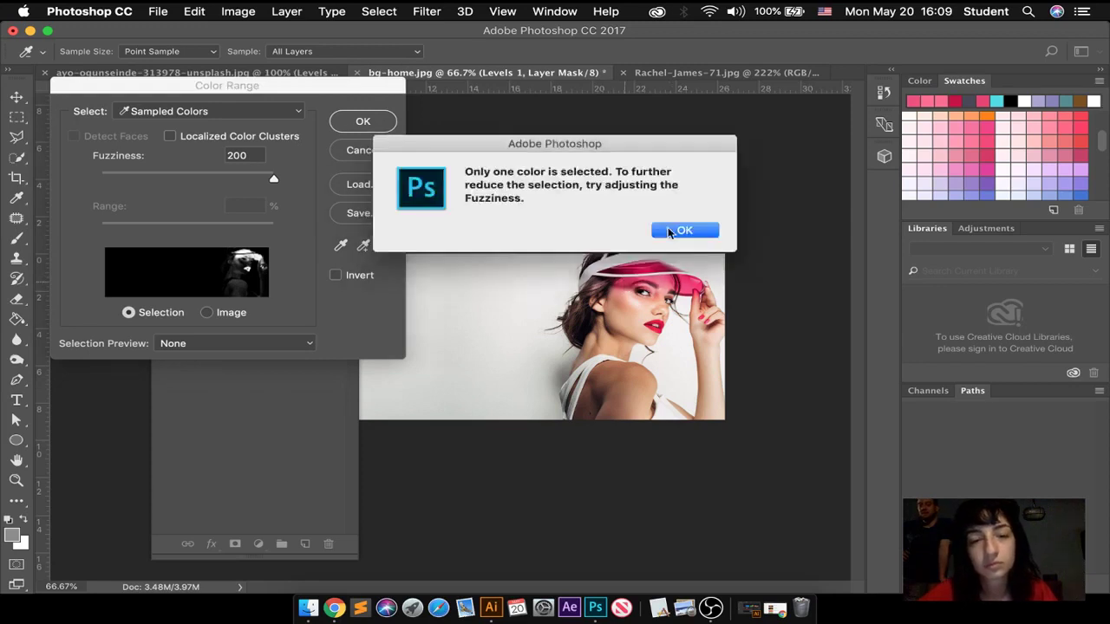
left_click(684, 231)
Step: Add another visor pink to the sample, subtract the tone under the visor's brim, and apply the color range to the Levels 1 mask
left_click(363, 245)
left_click(661, 276)
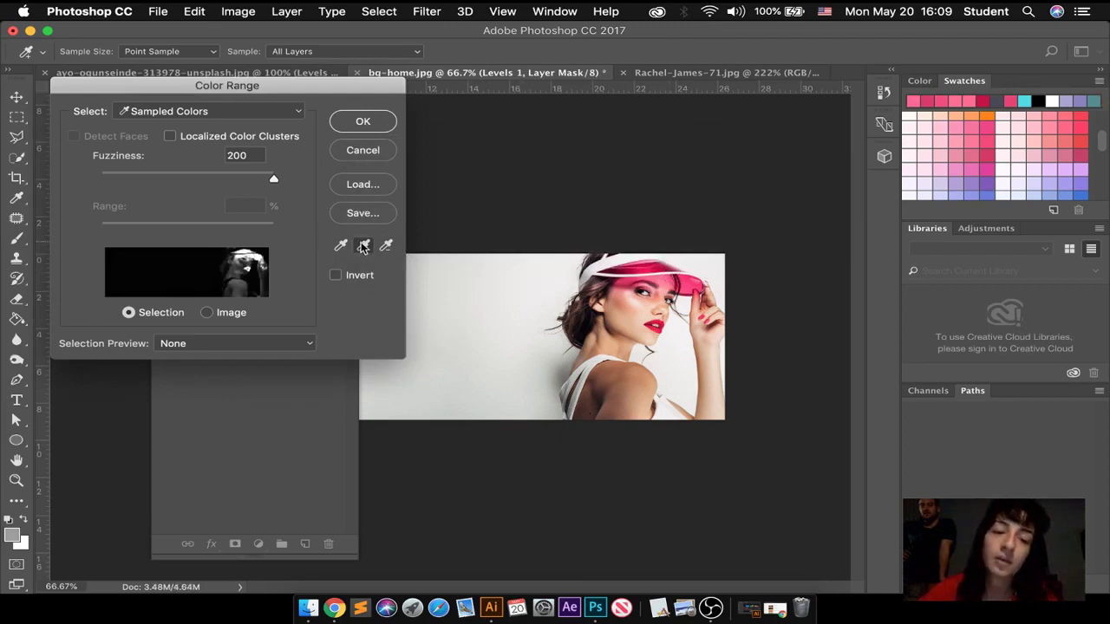
left_click(386, 247)
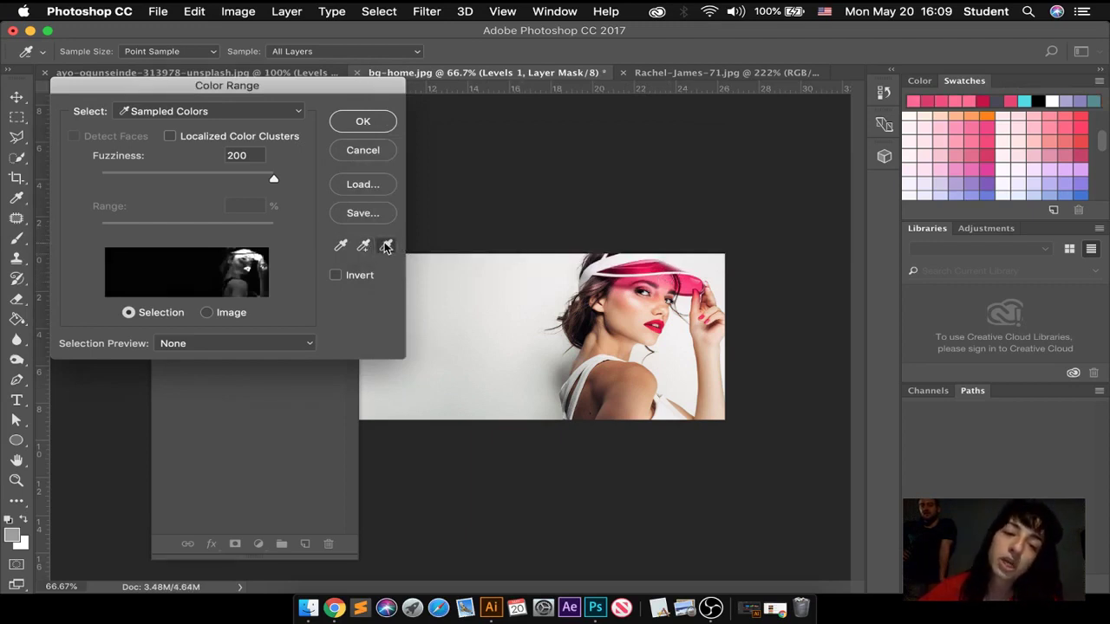
left_click(629, 295)
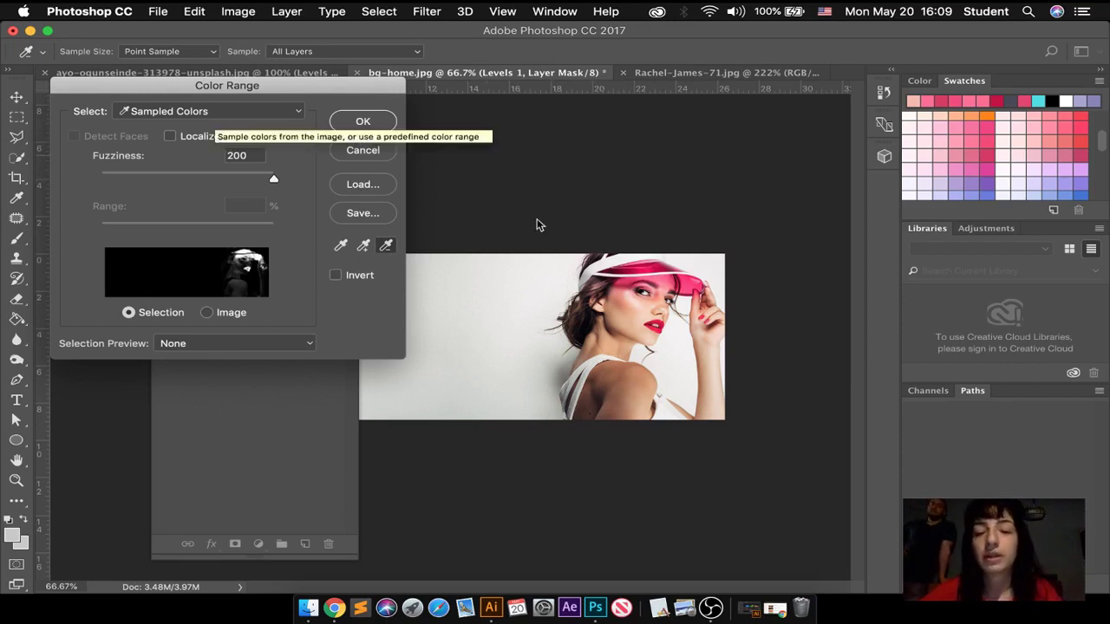
left_click(361, 121)
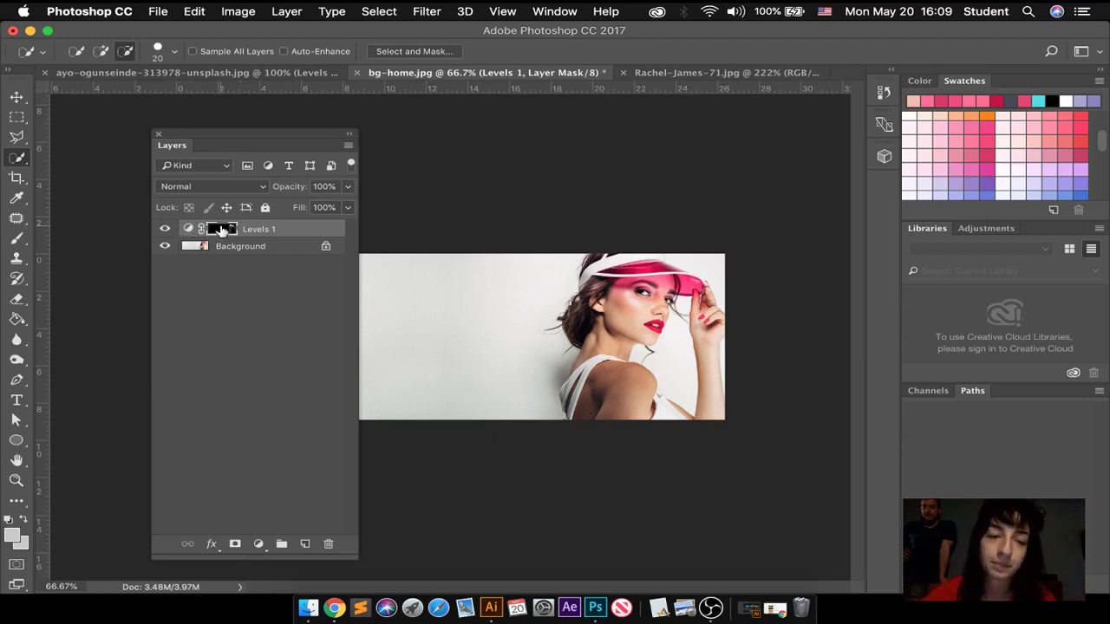
Step: Load the Levels 1 mask as a selection and add a Hue/Saturation adjustment layer limited to it
left_click_drag(219, 229, 222, 232)
left_click(222, 230, "super")
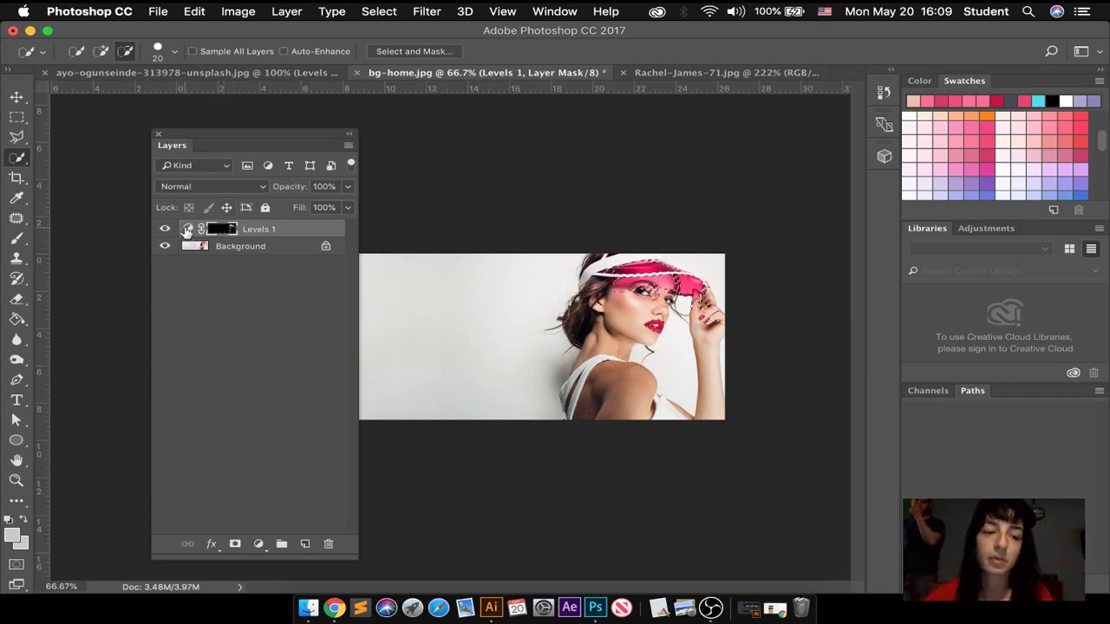
left_click(186, 230)
left_click(258, 544)
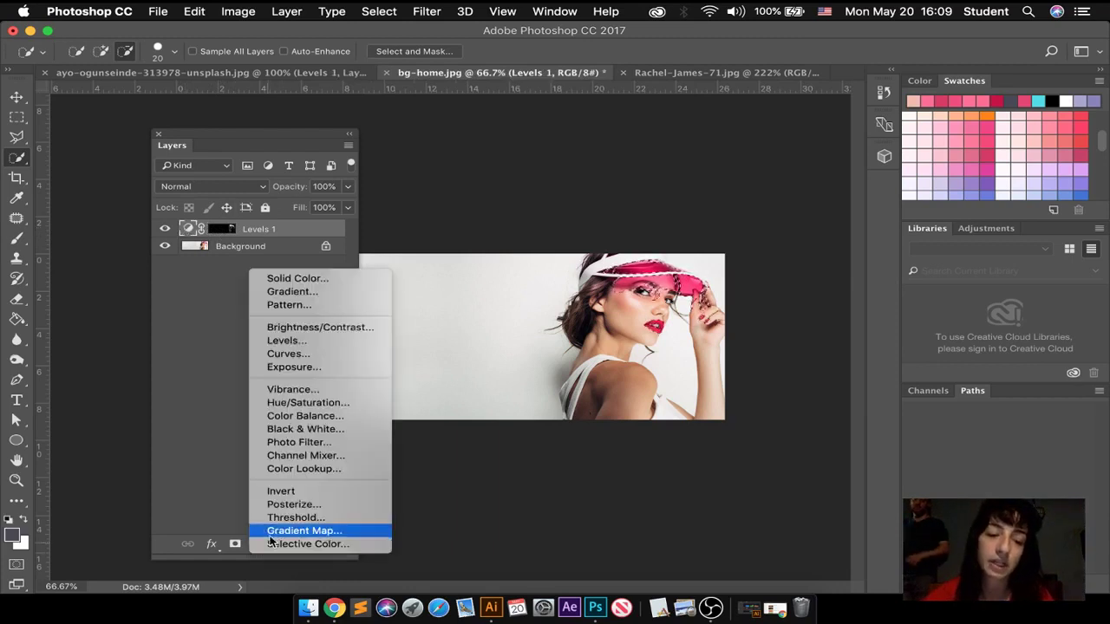
left_click(325, 402)
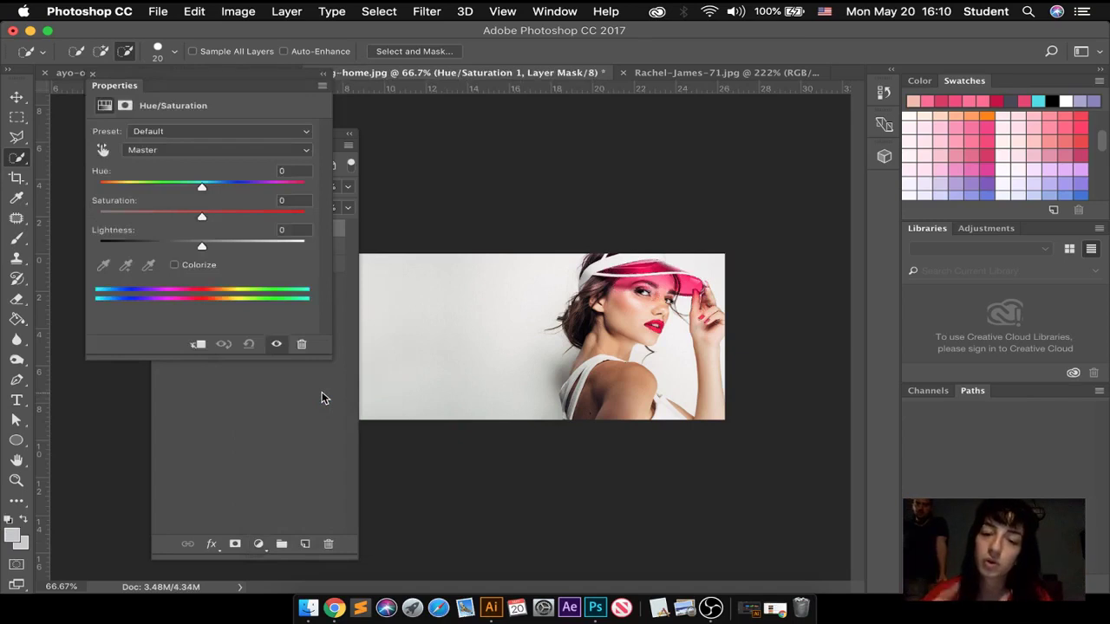
Step: Set the Hue/Saturation 1 adjustment's master hue to +28 to recolor the woman's pink visor, and close its settings
left_click_drag(202, 187, 288, 200)
left_click_drag(285, 194, 242, 192)
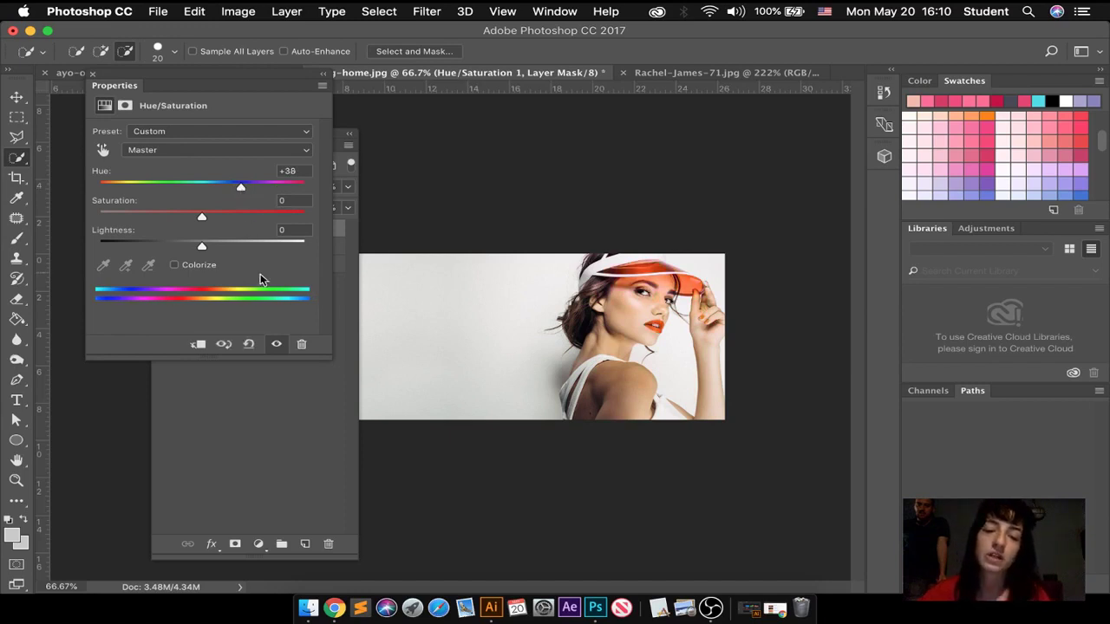
left_click_drag(241, 190, 233, 190)
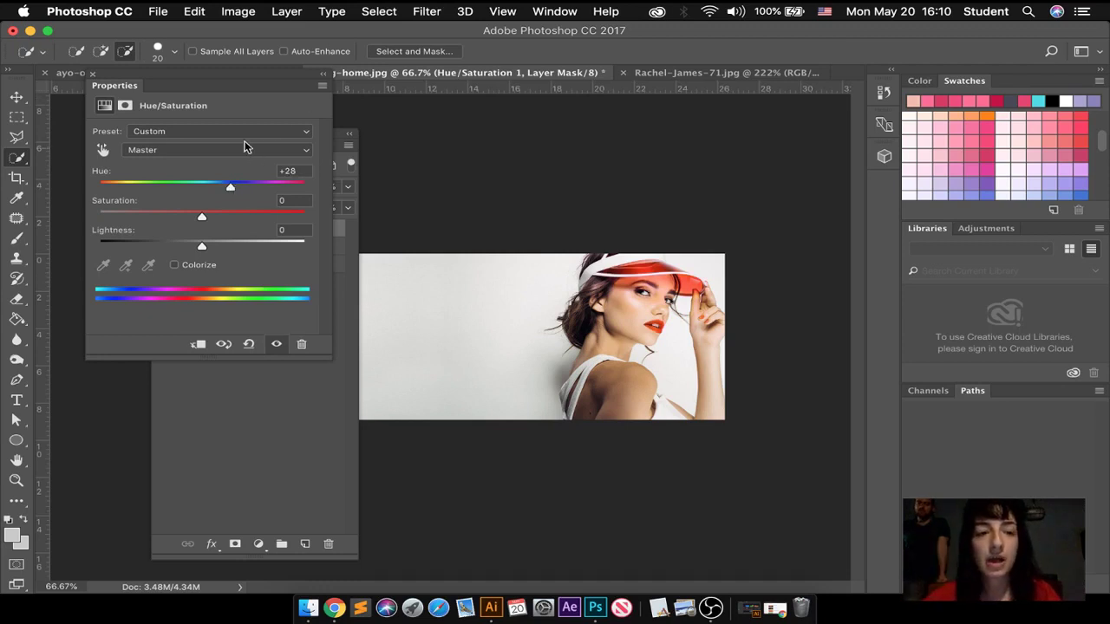
left_click(91, 74)
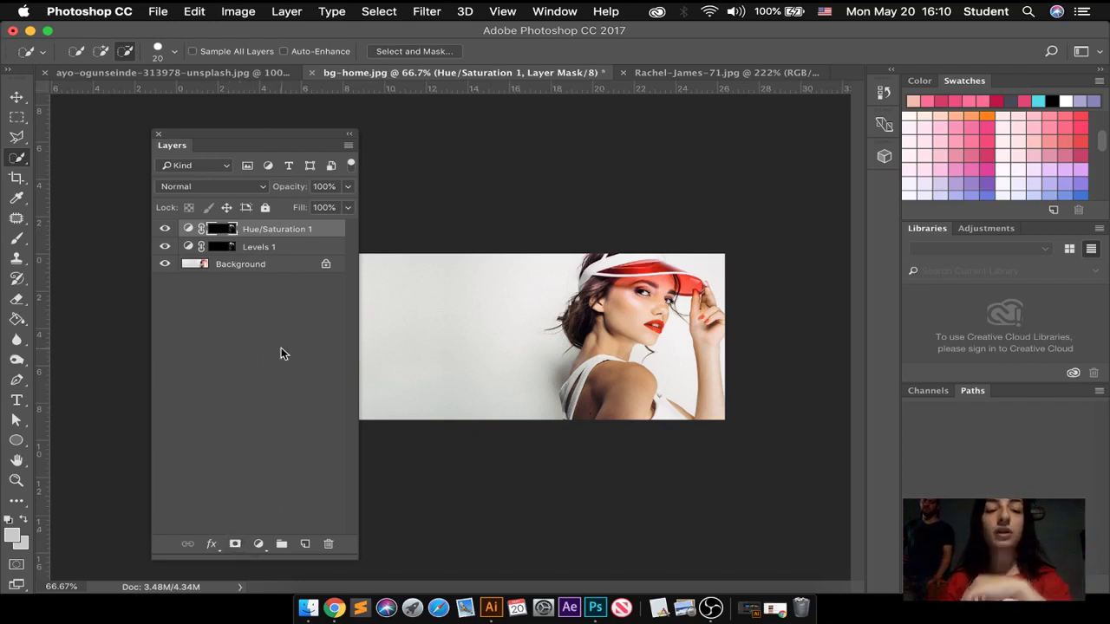
Step: Refine the Hue/Saturation 1 layer mask with a feather of 3.2 px and apply the refinement
double_click(223, 230)
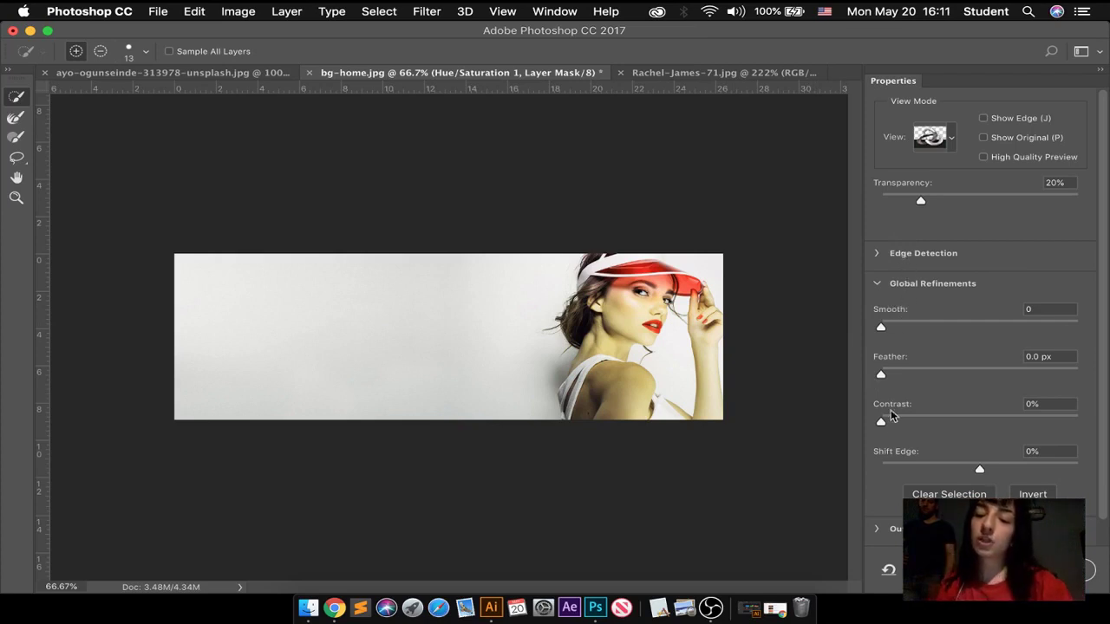
left_click_drag(882, 374, 902, 376)
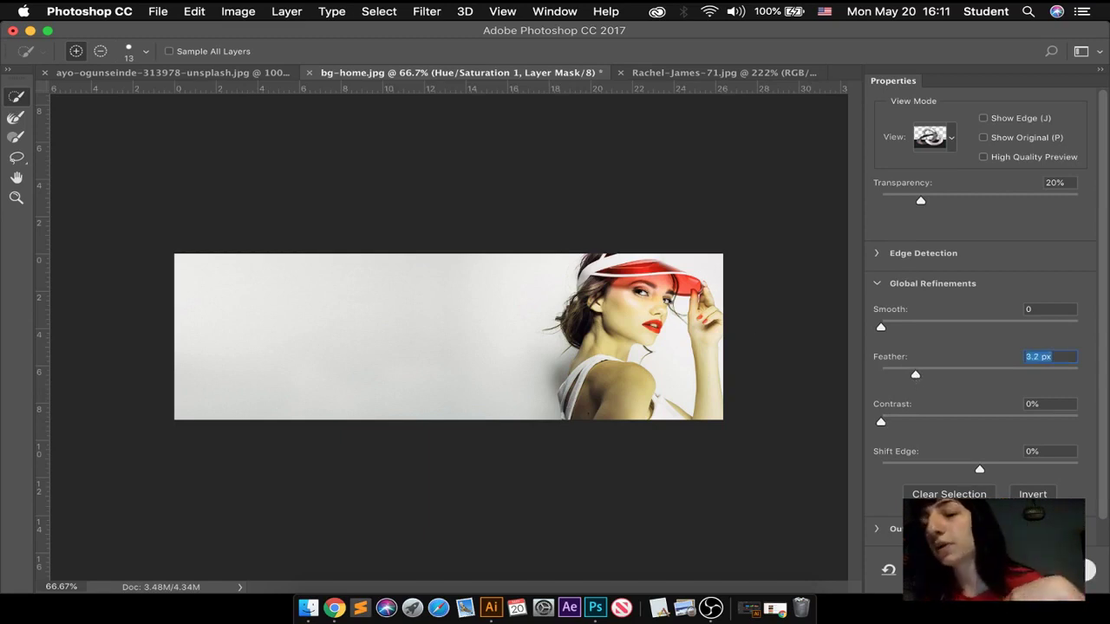
key("Return")
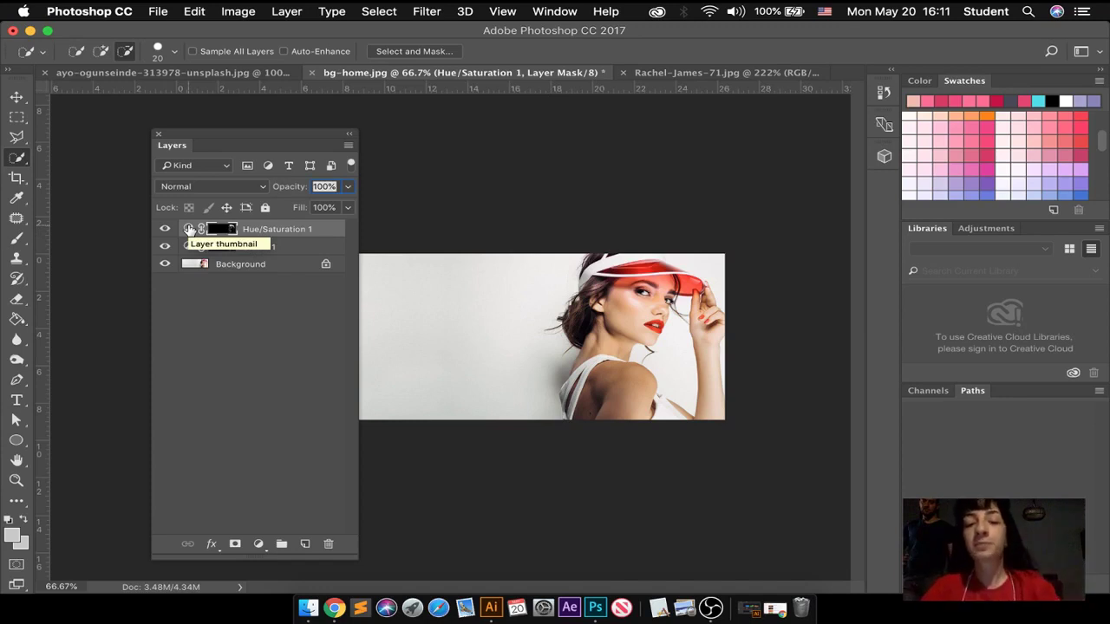
Step: Switch to the Move tool and examine the recolored visor, face and hand in bg-home.jpg up close
left_click(640, 258)
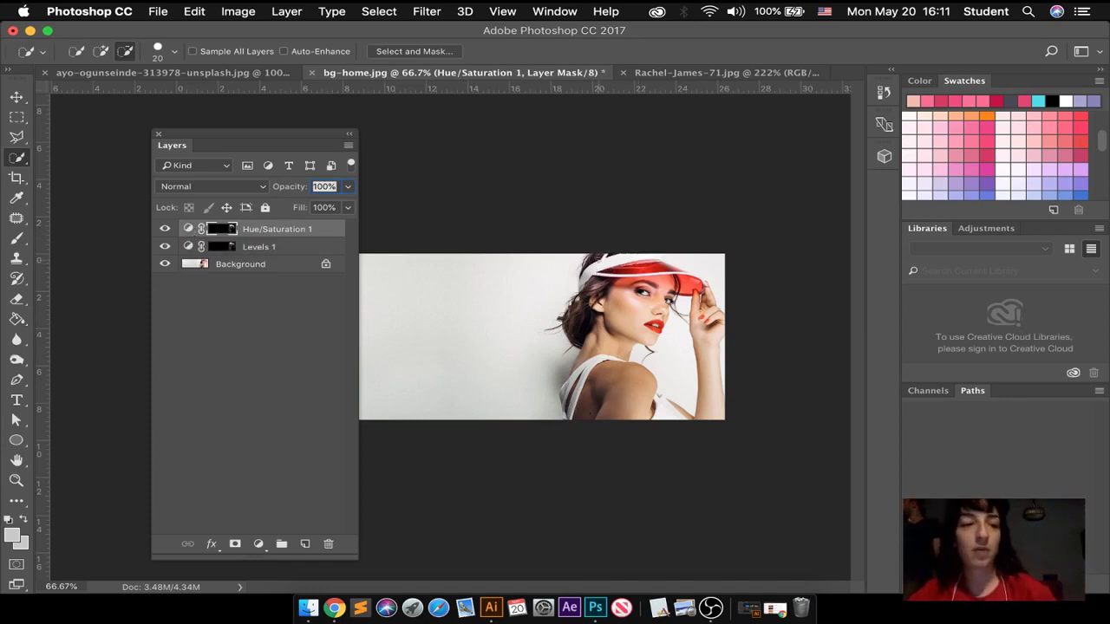
left_click(17, 97)
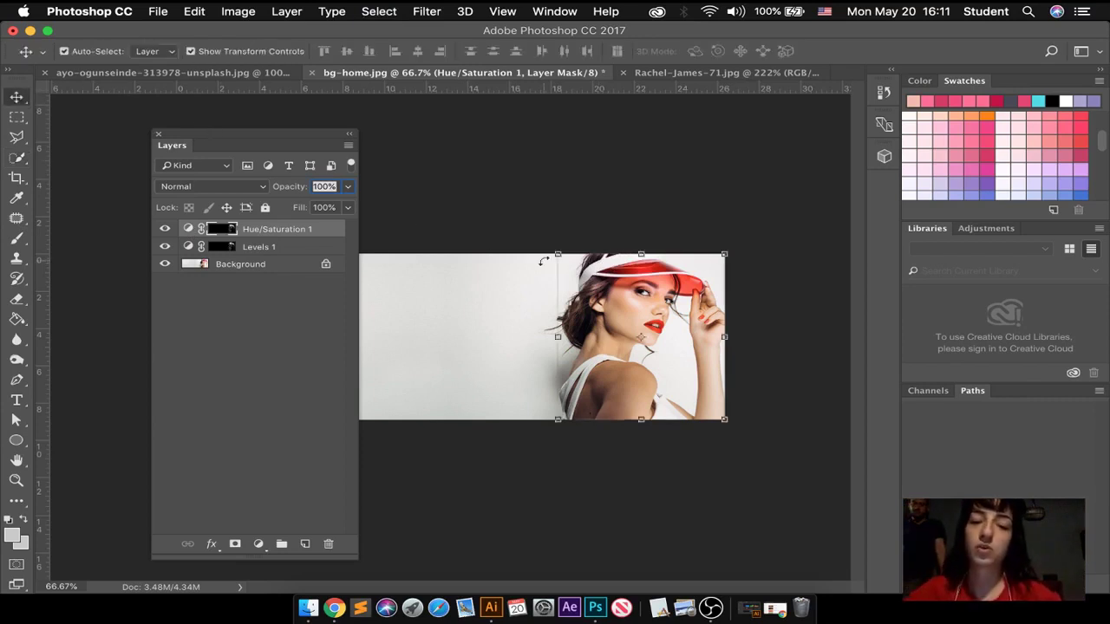
left_click(465, 259)
scroll(698, 278, "up", 5)
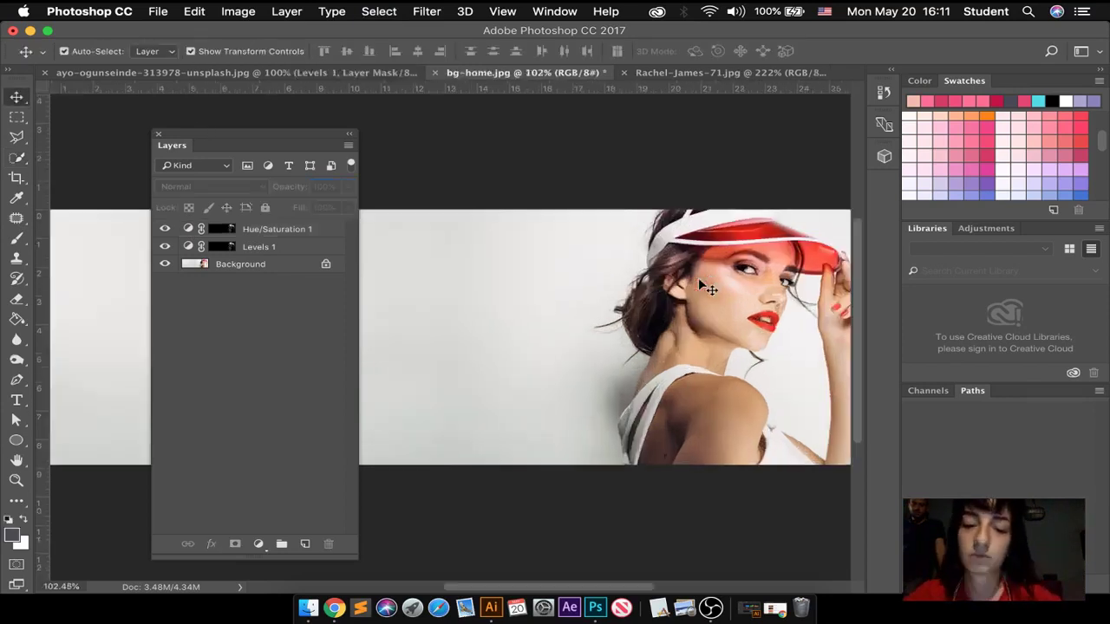
left_click_drag(699, 336, 554, 320)
scroll(555, 405, "up", 2)
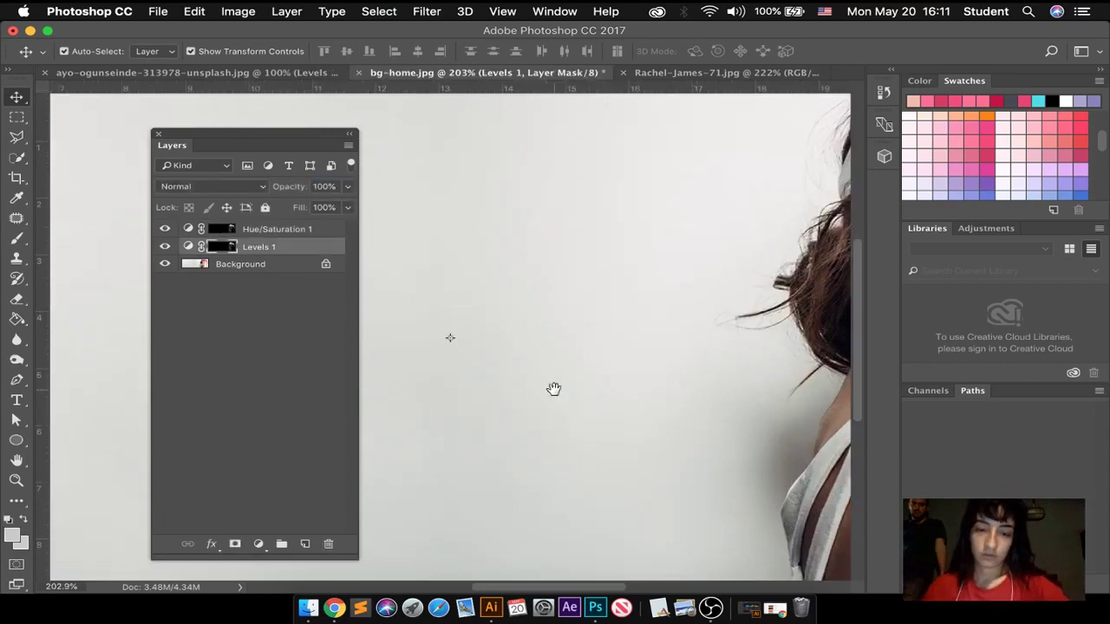
left_click_drag(572, 381, 329, 300)
left_click_drag(845, 227, 704, 293)
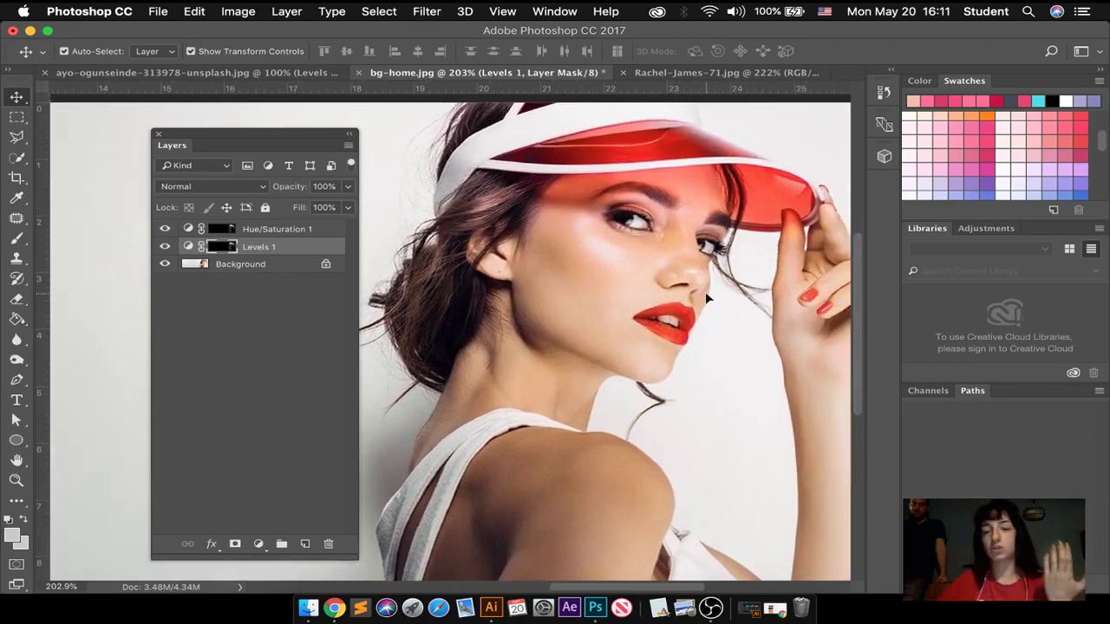